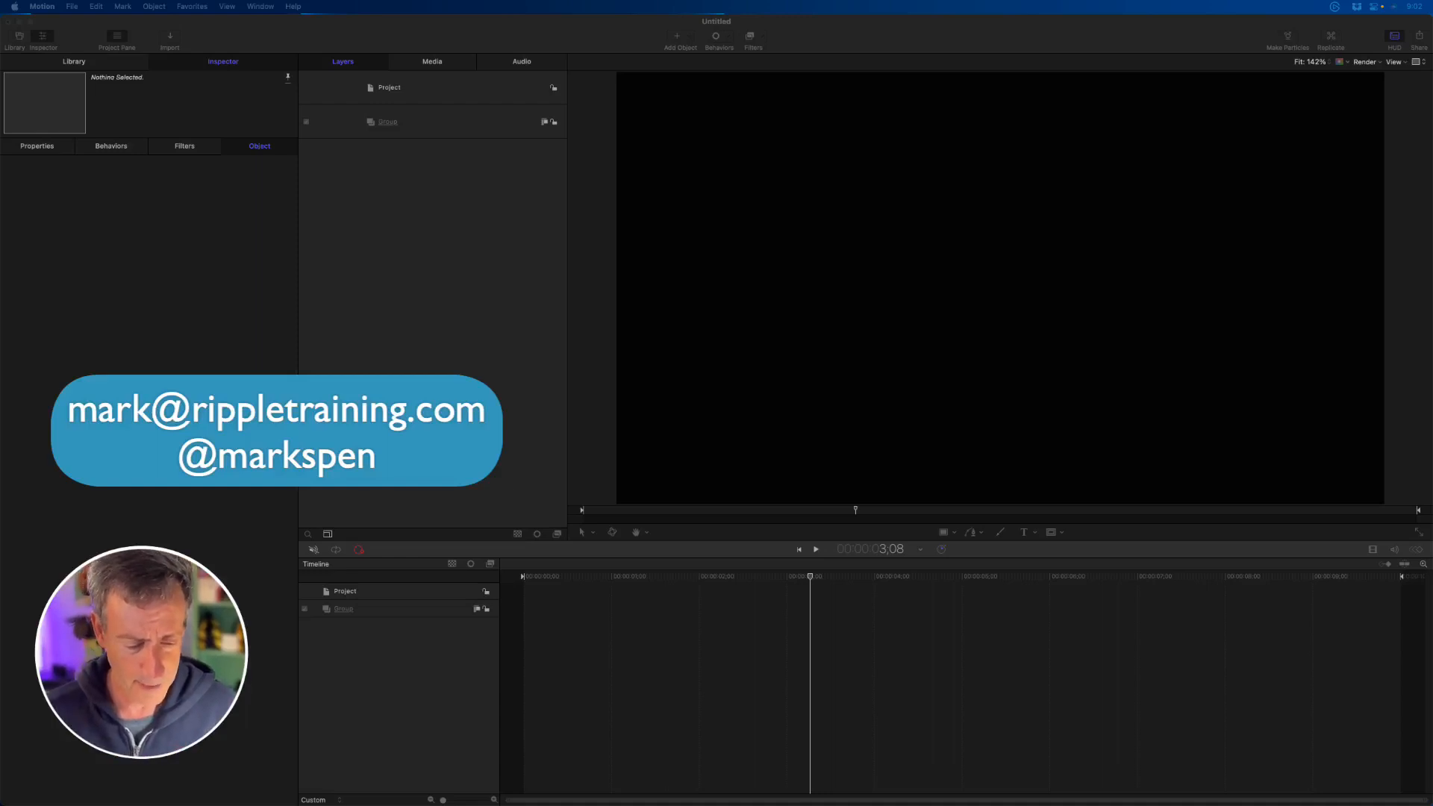
- Switch to Safari to view the Drawing and Animating Shapes in Motion product page, and return to Motion
{"action": "key", "text": "super+Tab"}
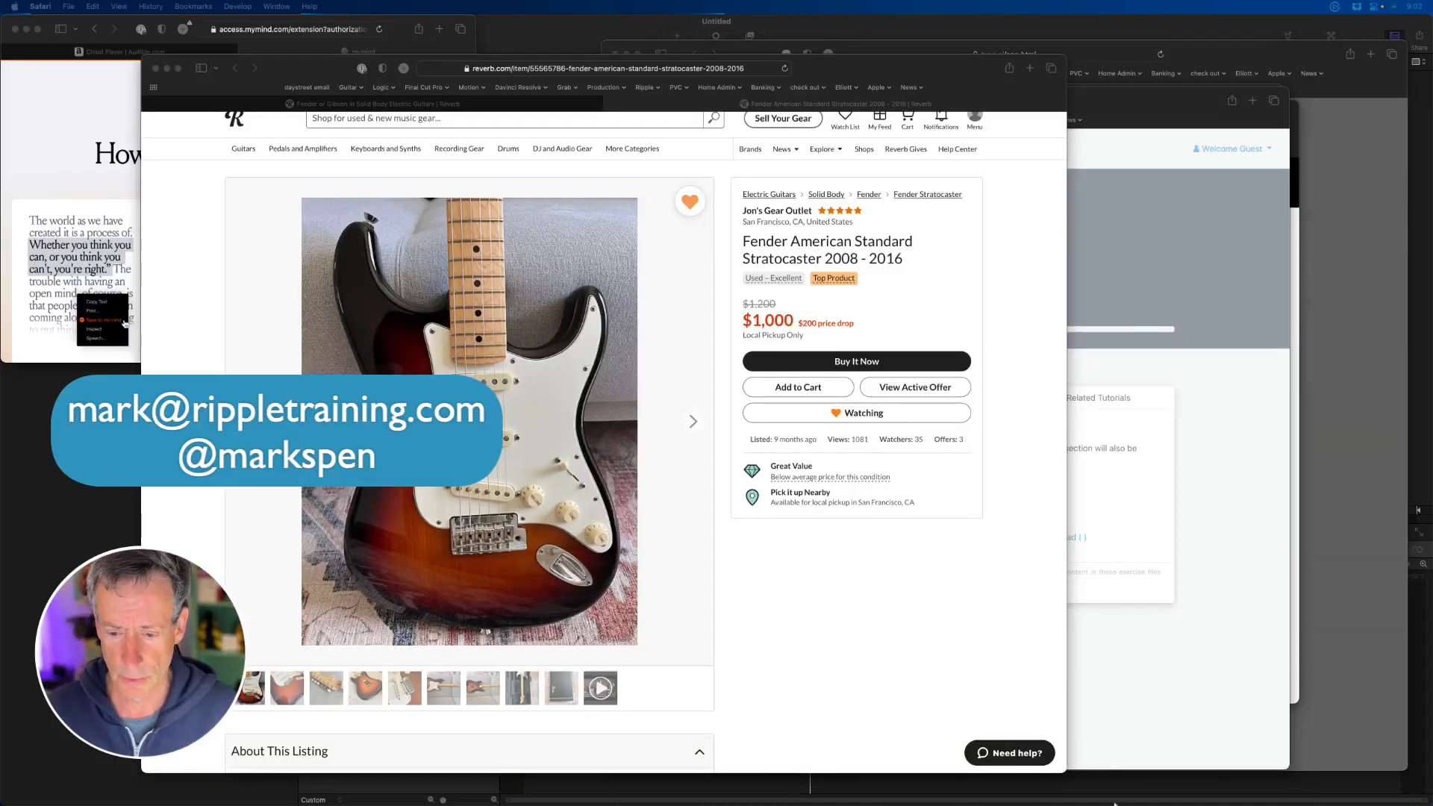
{"action": "left_click_drag", "start_coordinate": [968, 805], "coordinate": [963, 76]}
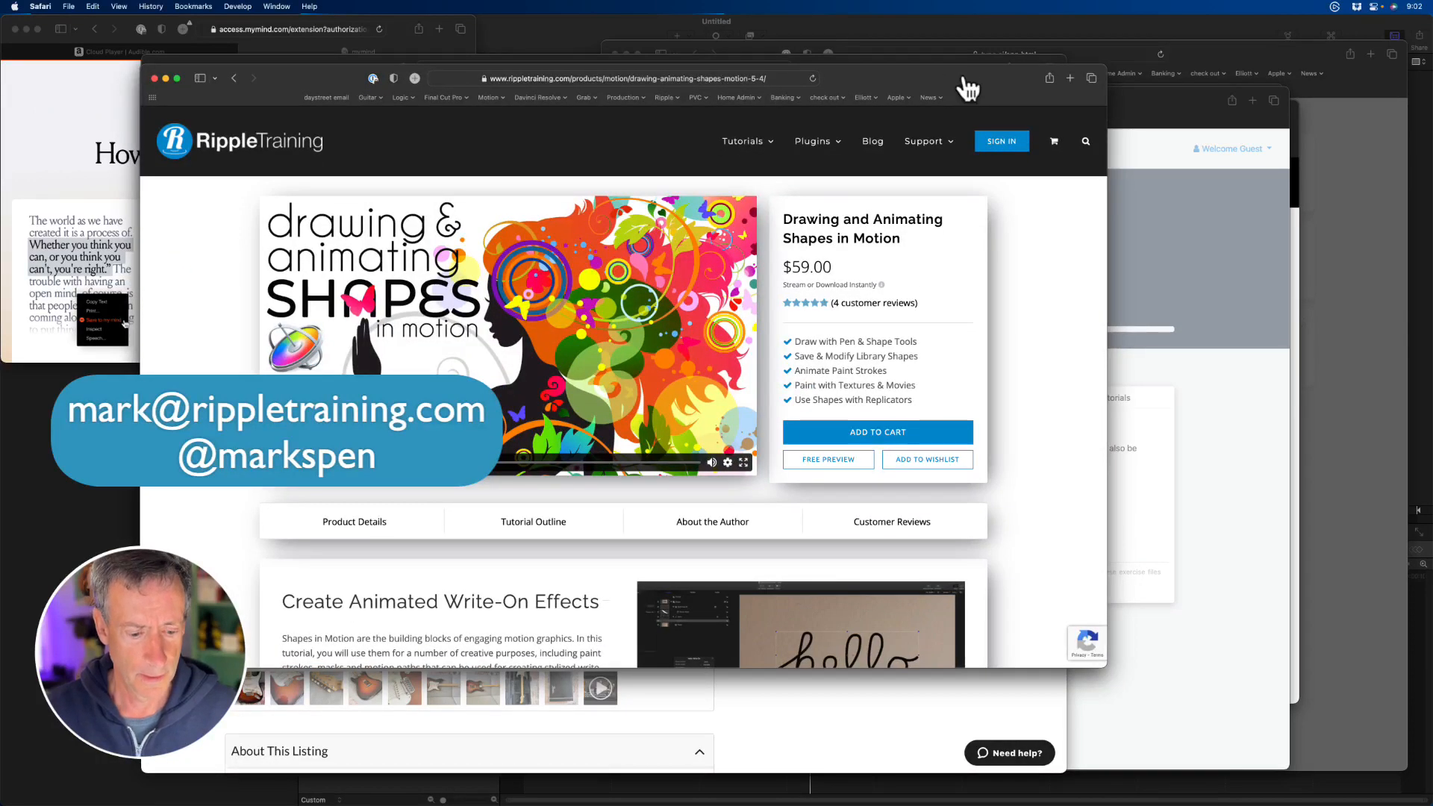
{"action": "key", "text": "super+Tab"}
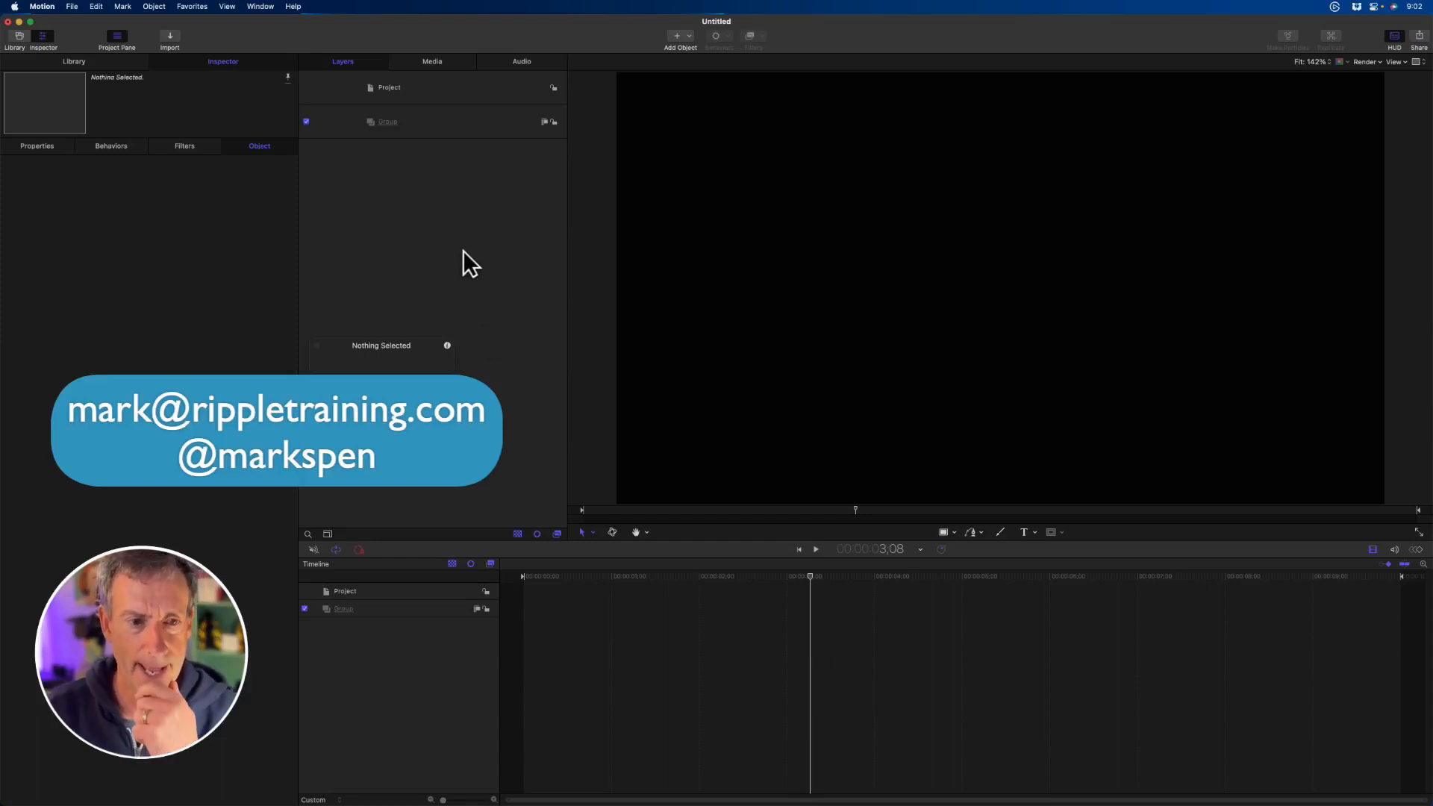
- Return the playhead to the project start and activate the Paint Stroke tool, repositioning its HUD over the empty part of the layers list
{"action": "left_click_drag", "start_coordinate": [679, 511], "coordinate": [535, 504]}
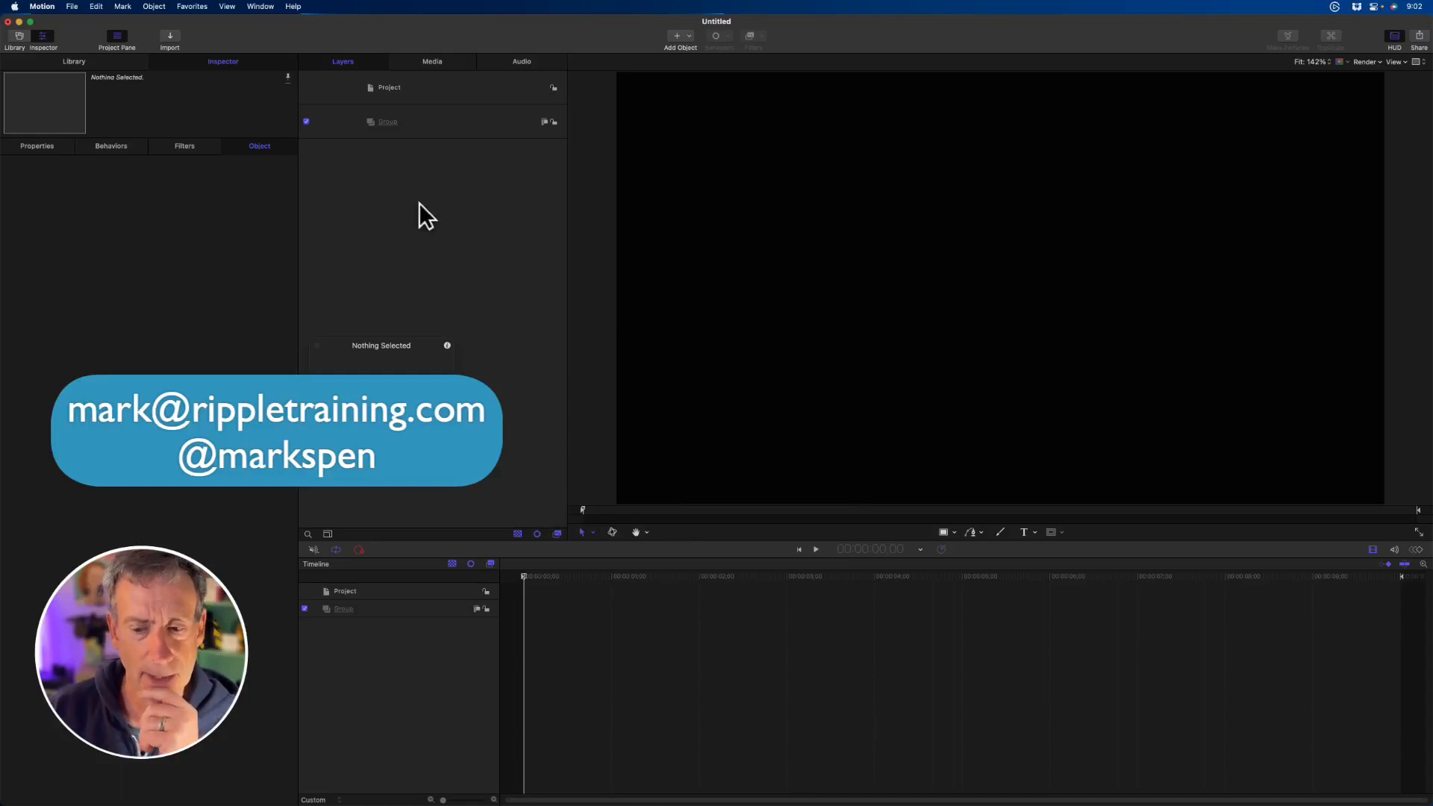
{"action": "left_click", "coordinate": [999, 531]}
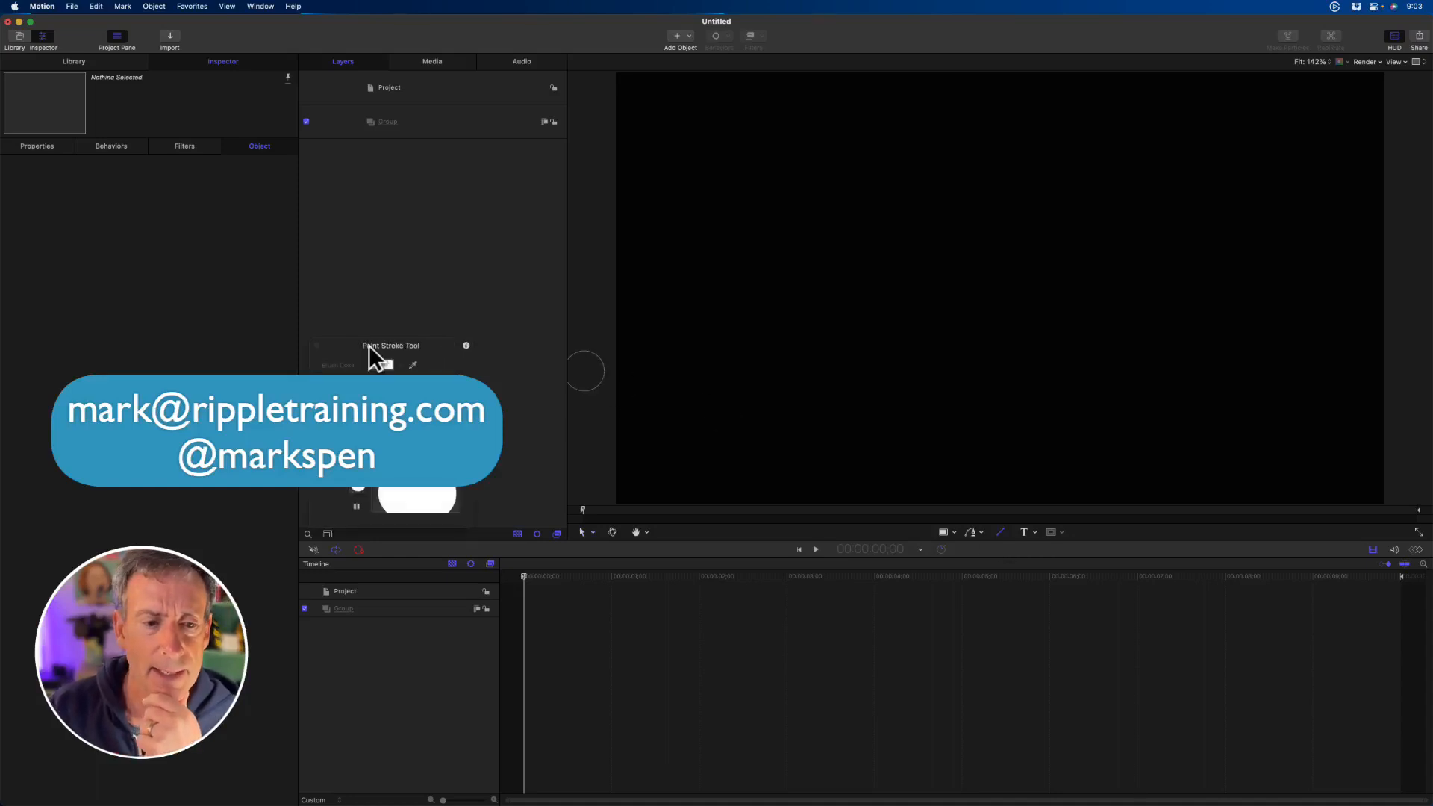
{"action": "mouse_move", "coordinate": [432, 340]}
{"action": "left_mouse_down"}
{"action": "mouse_move", "coordinate": [489, 285]}
{"action": "mouse_move", "coordinate": [497, 232]}
{"action": "mouse_move", "coordinate": [480, 210]}
{"action": "left_mouse_up"}
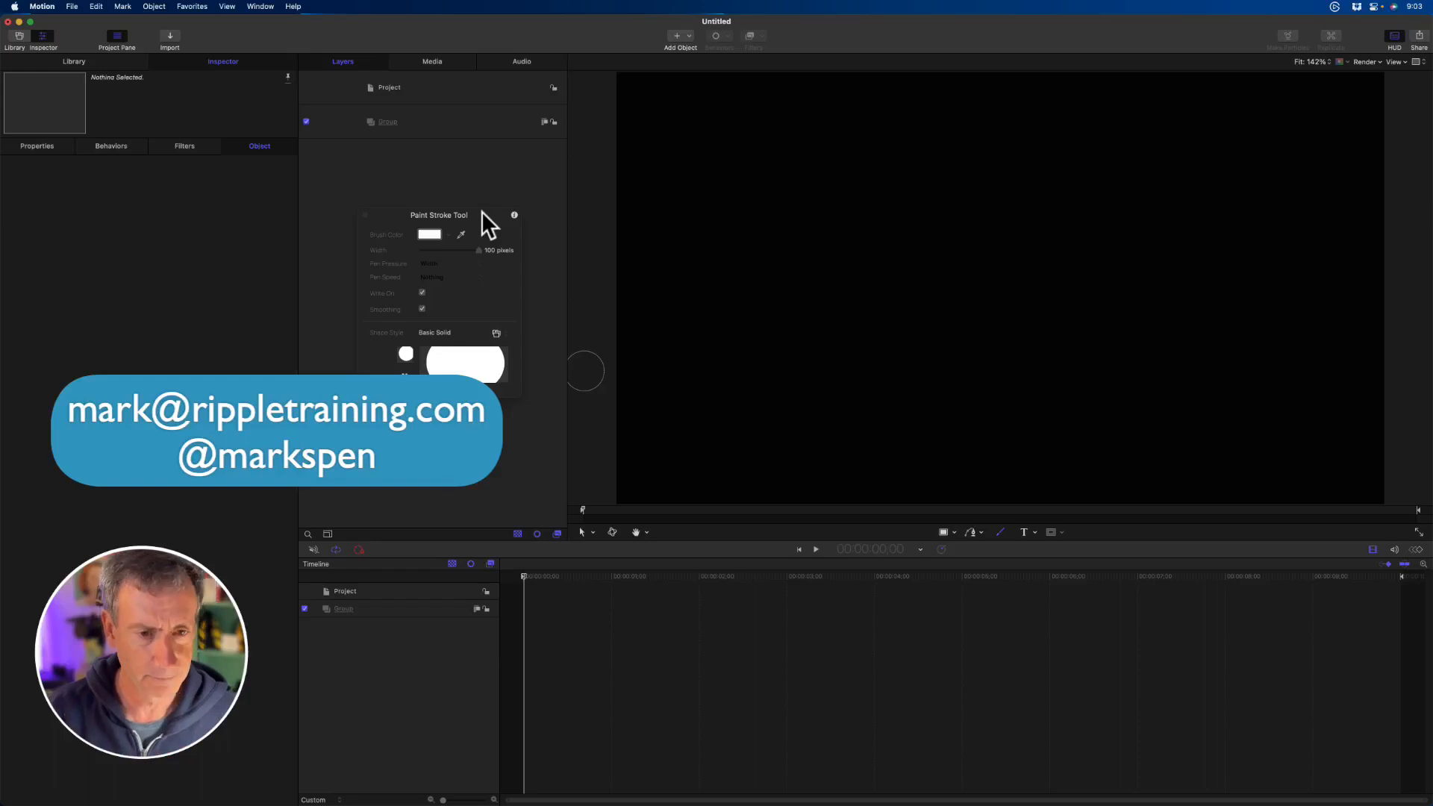
{"action": "key", "text": "F7"}
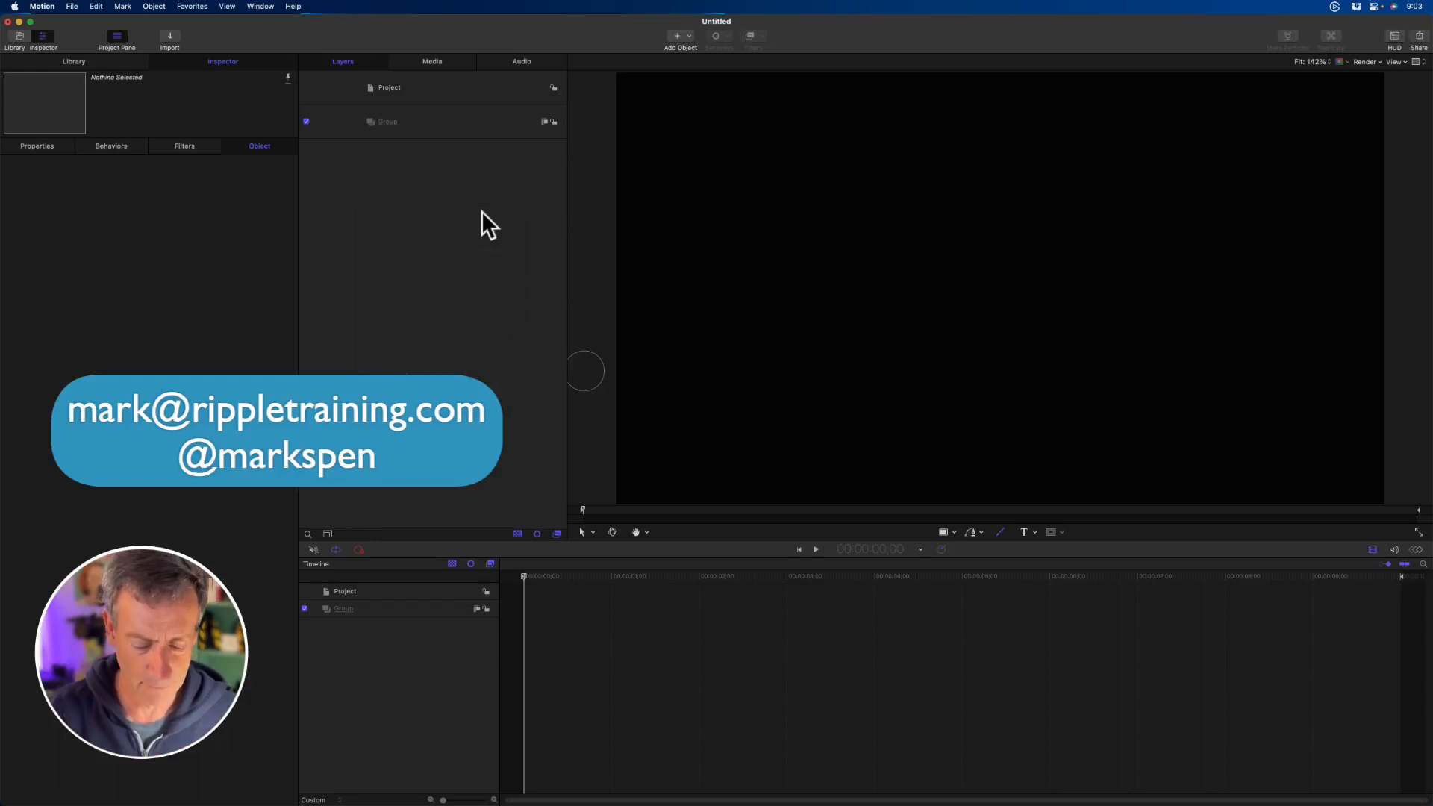
{"action": "key", "text": "F7"}
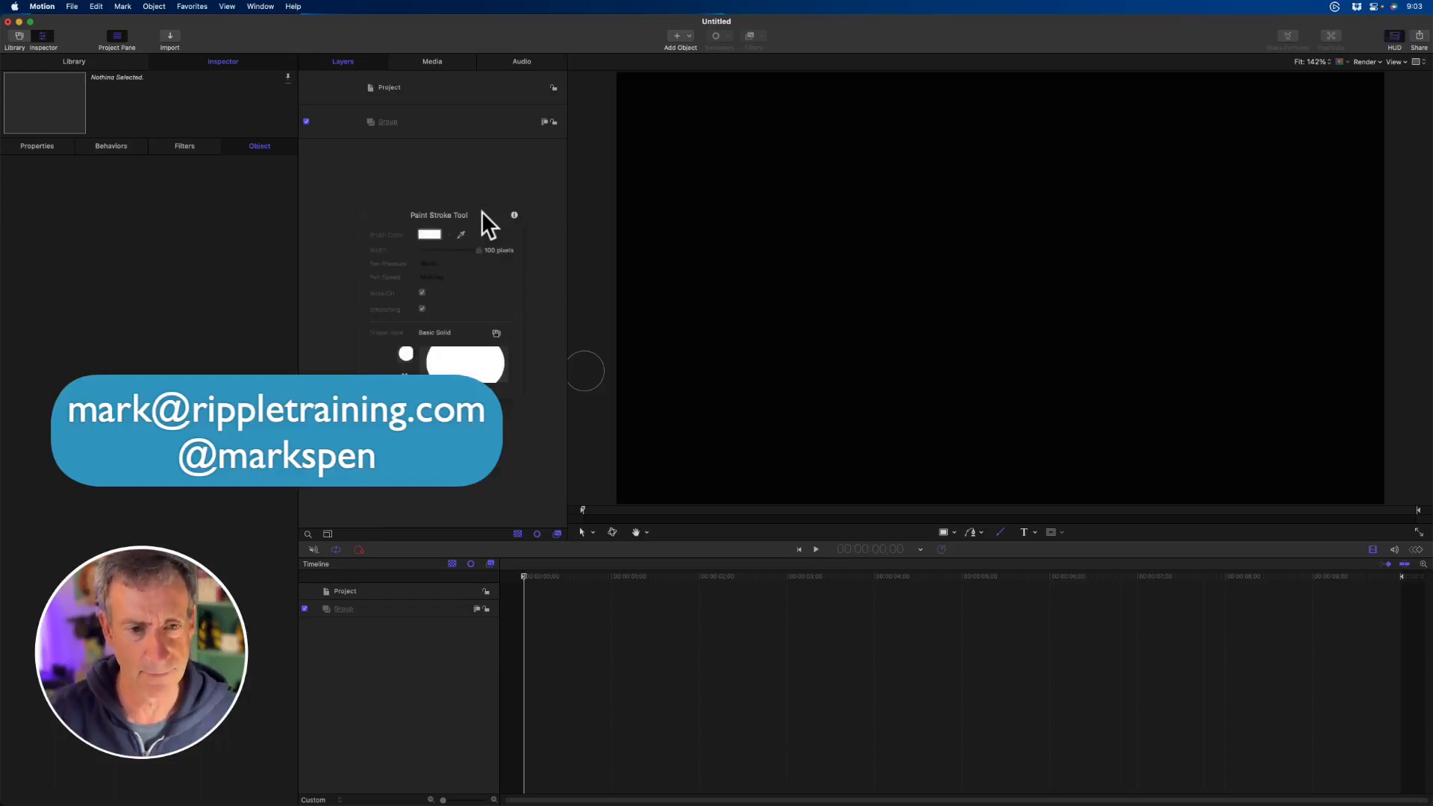
- Set the Paint Stroke tool's shape style to Basic Airbrush and its width to 25 pixels
{"action": "left_click", "coordinate": [496, 332]}
{"action": "mouse_move", "coordinate": [496, 335]}
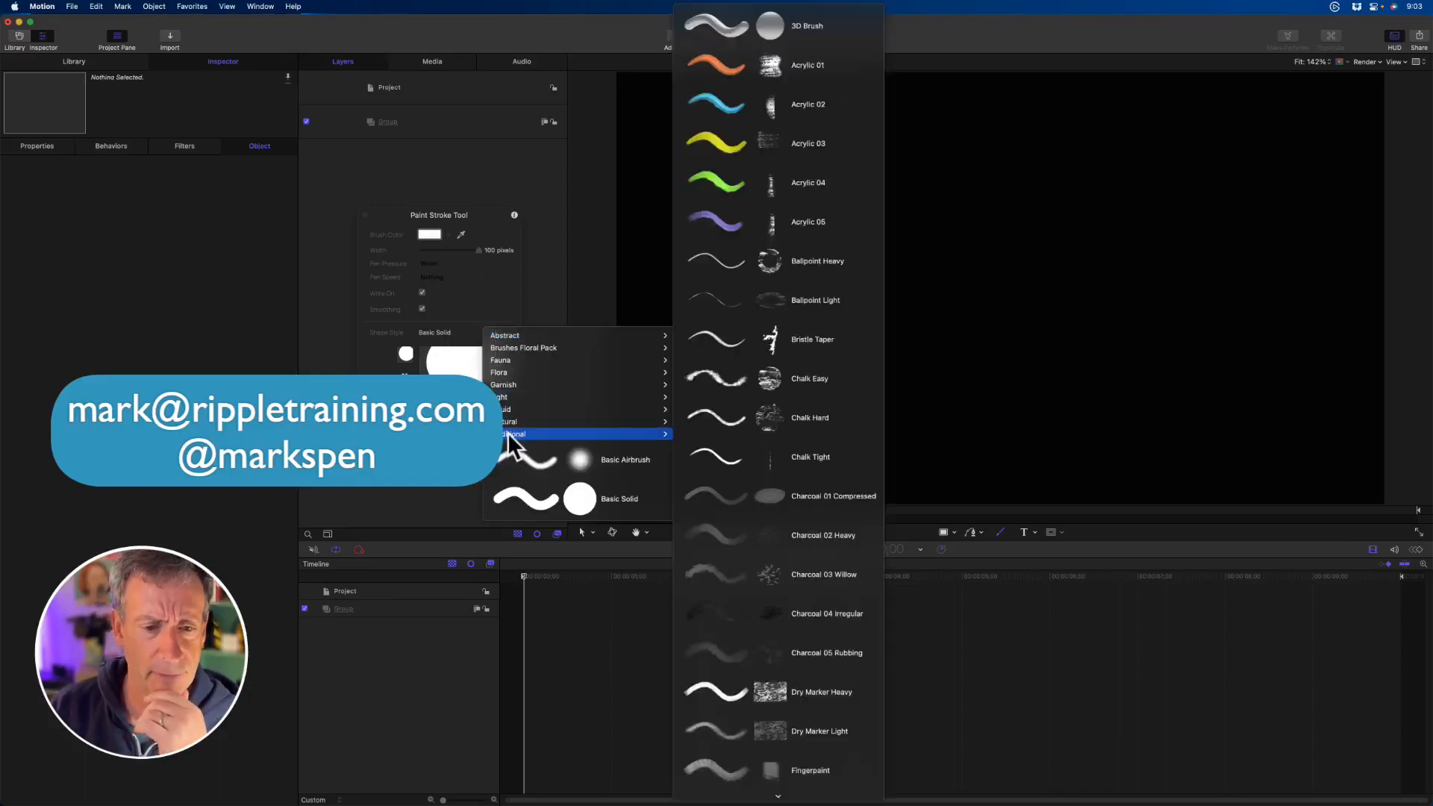
{"action": "mouse_move", "coordinate": [506, 361]}
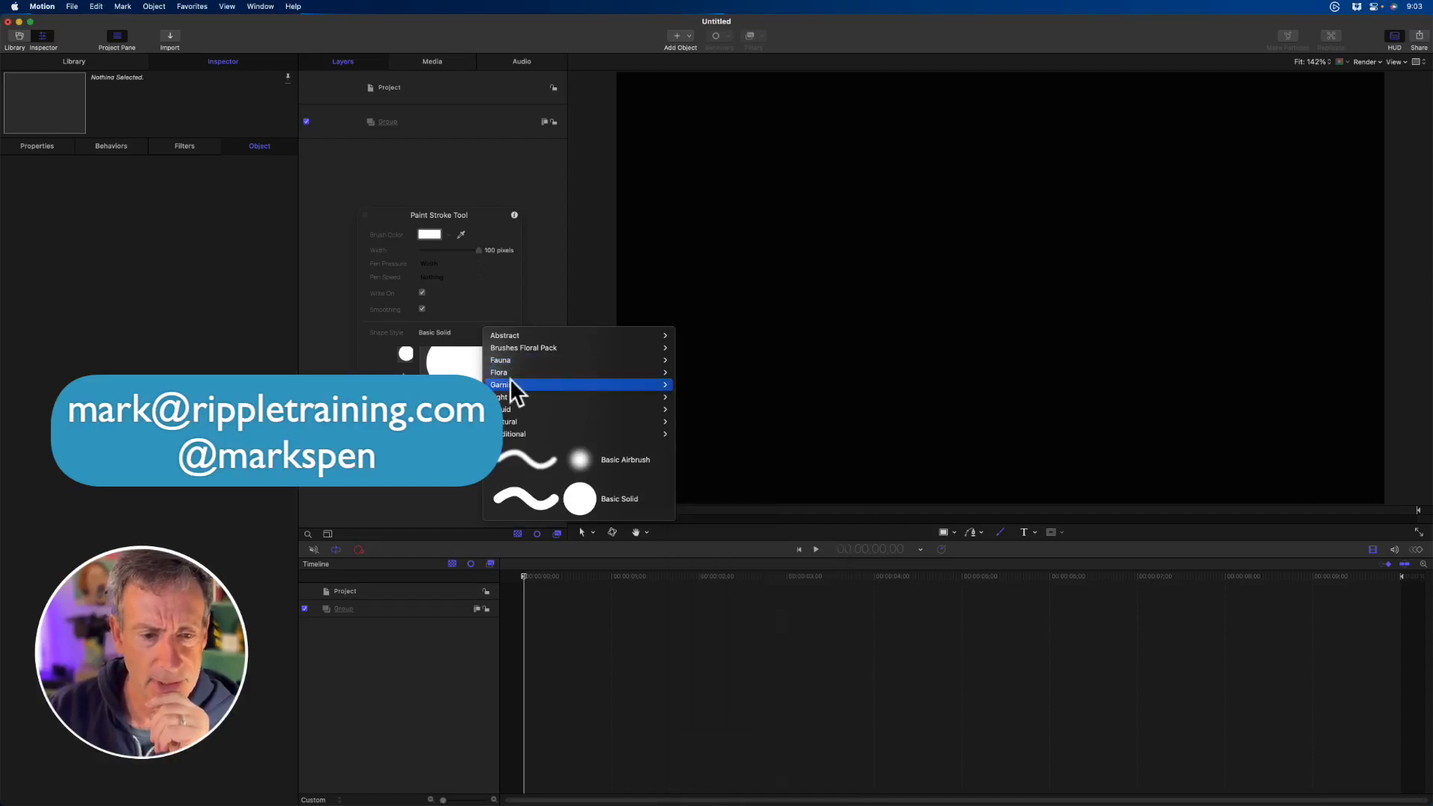
{"action": "left_click", "coordinate": [592, 468]}
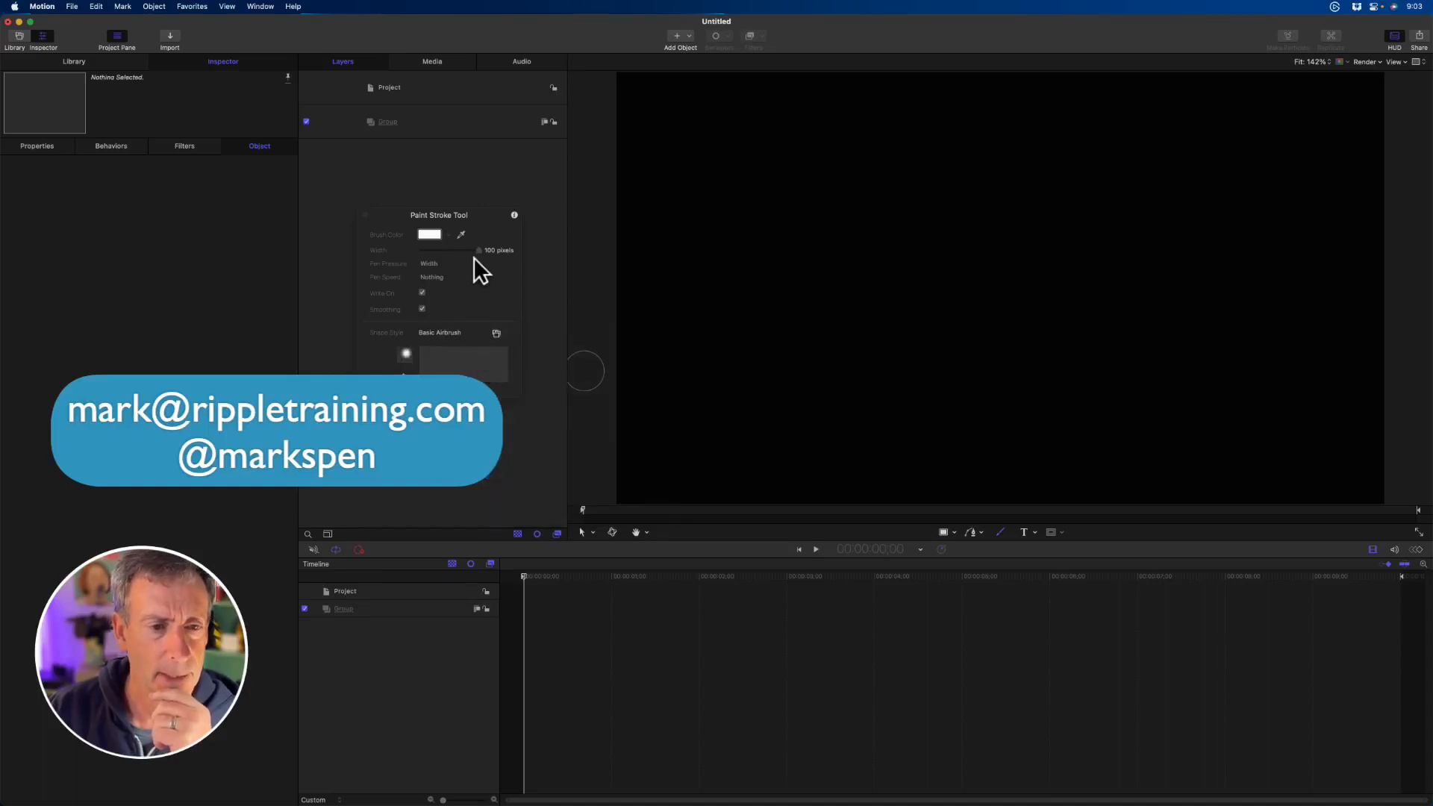
{"action": "left_click_drag", "start_coordinate": [467, 251], "coordinate": [433, 252]}
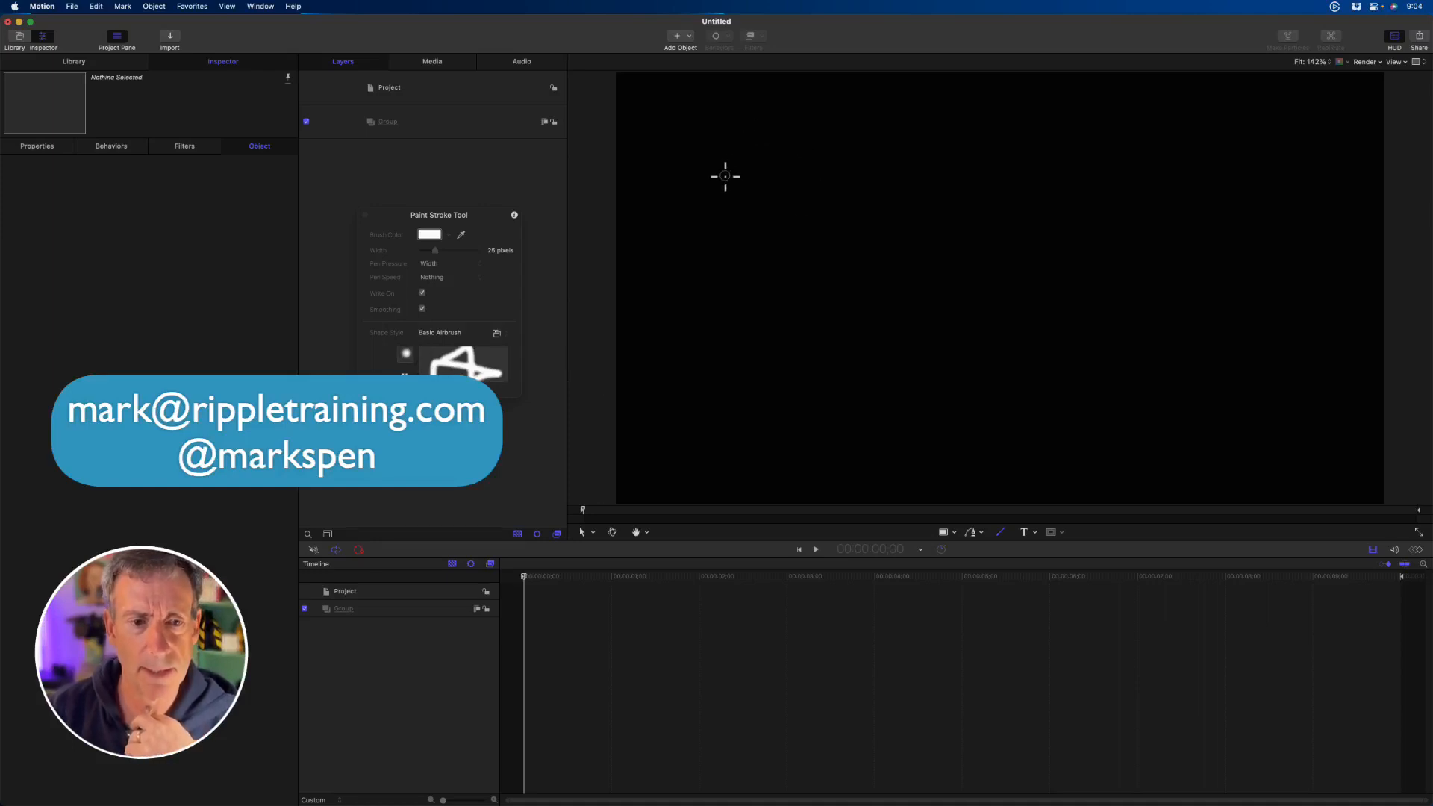
- Paint one continuous looping stroke across the canvas and play back its write-on animation
{"action": "mouse_move", "coordinate": [694, 187]}
{"action": "left_mouse_down"}
{"action": "mouse_move", "coordinate": [792, 151]}
{"action": "mouse_move", "coordinate": [923, 199]}
{"action": "mouse_move", "coordinate": [750, 284]}
{"action": "mouse_move", "coordinate": [886, 285]}
{"action": "mouse_move", "coordinate": [1369, 188]}
{"action": "mouse_move", "coordinate": [1227, 224]}
{"action": "mouse_move", "coordinate": [981, 361]}
{"action": "mouse_move", "coordinate": [877, 340]}
{"action": "mouse_move", "coordinate": [1211, 388]}
{"action": "left_mouse_up"}
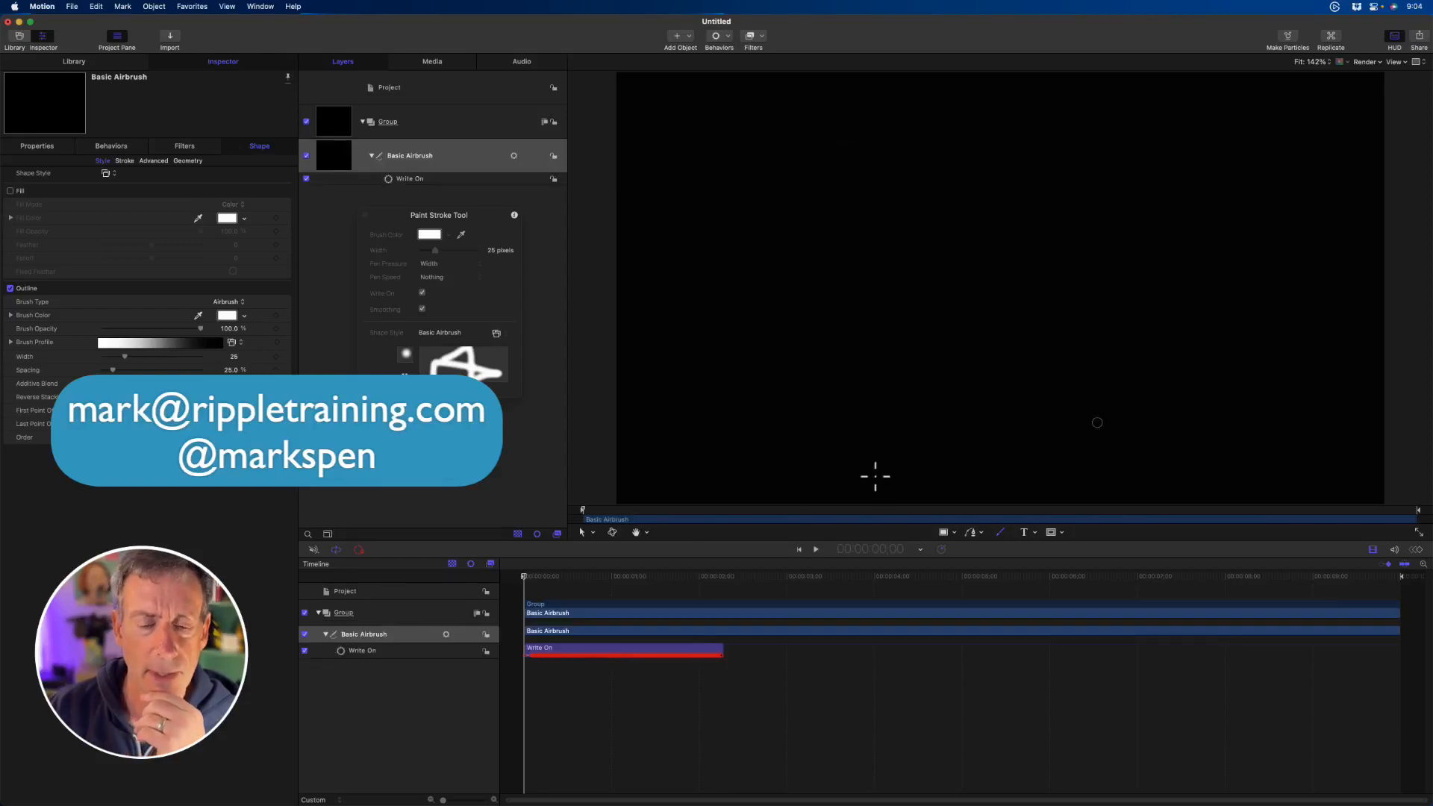
{"action": "key", "text": "space"}
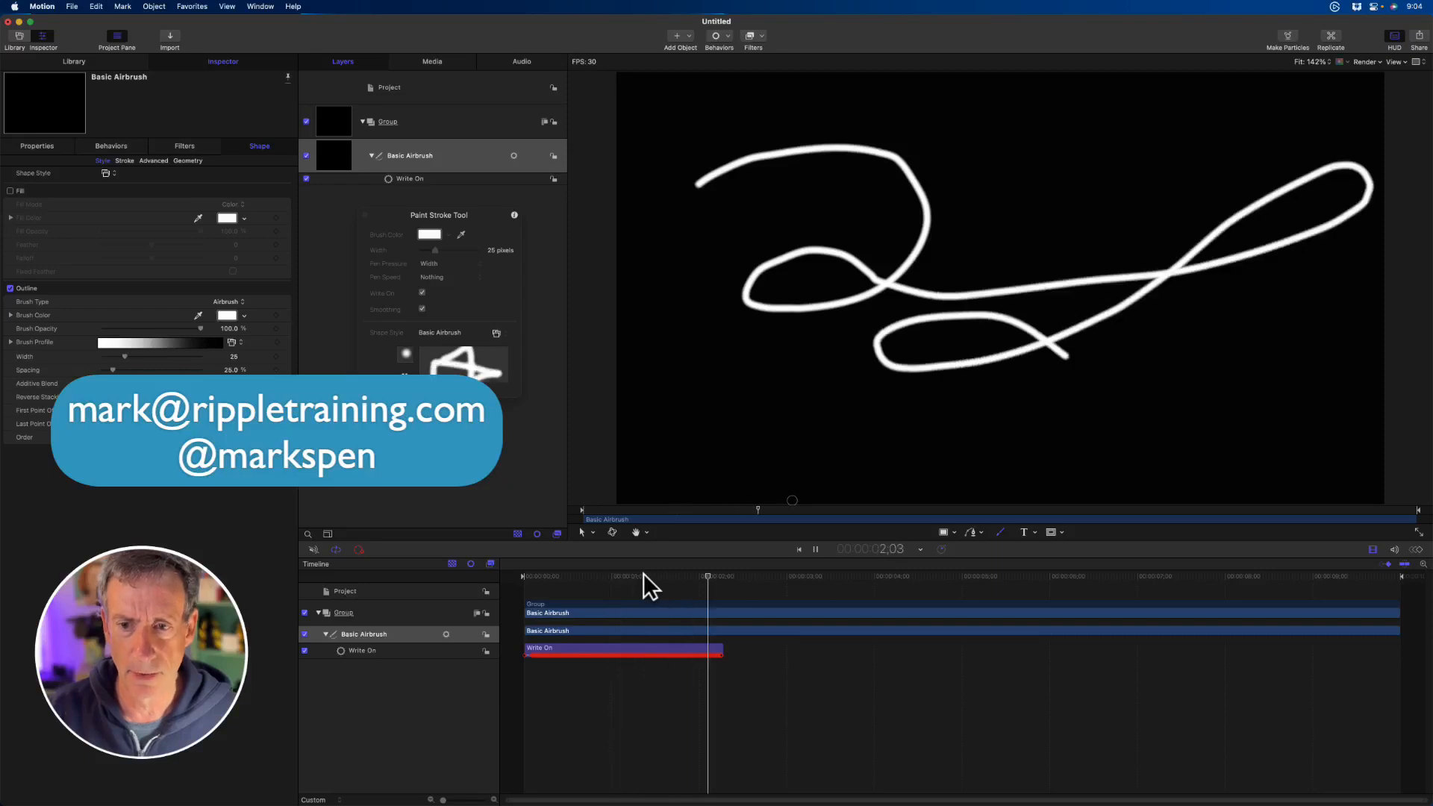
{"action": "key", "text": "space"}
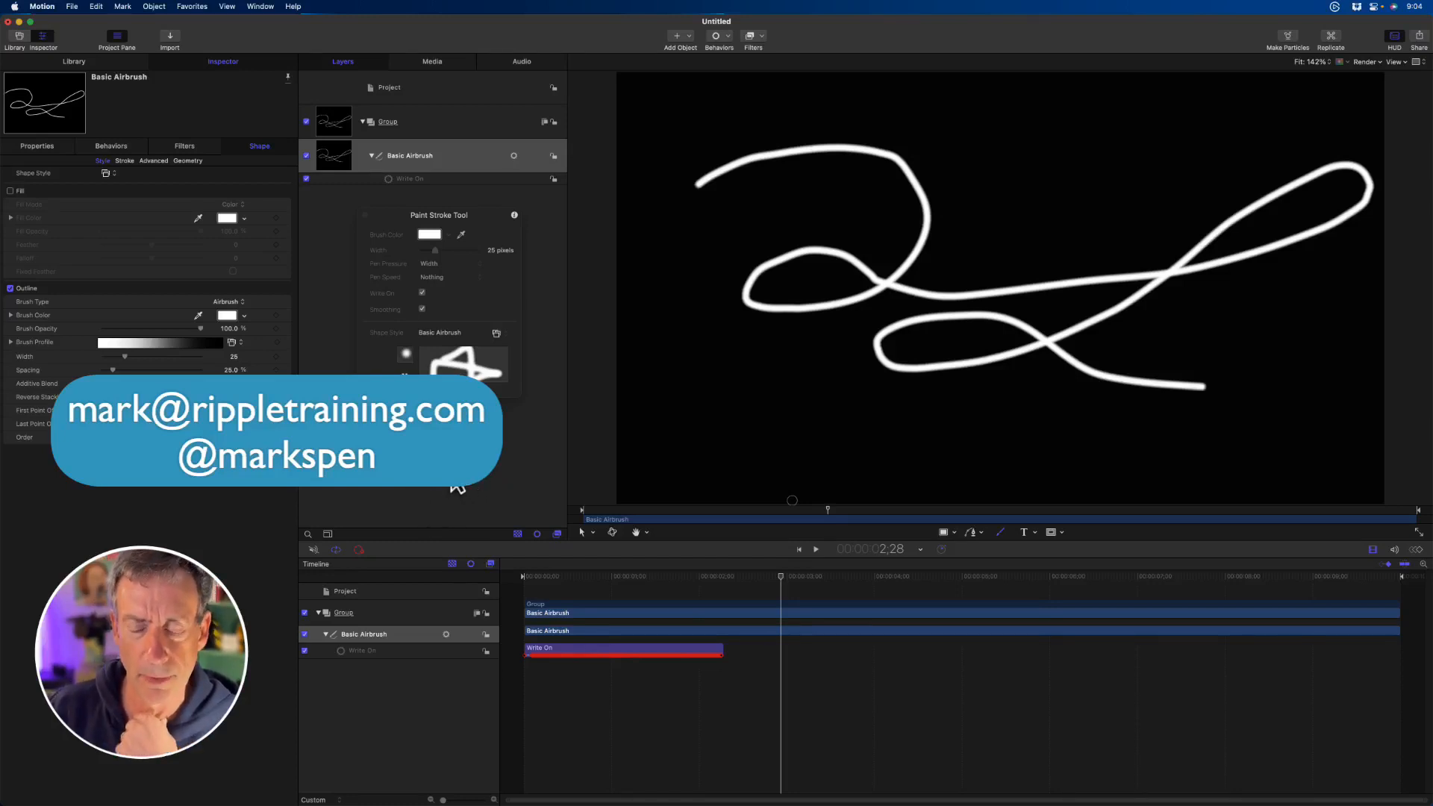
- Select the Basic Airbrush layer, shift the HUD slightly and move the playhead to 3;00
{"action": "left_click", "coordinate": [456, 158]}
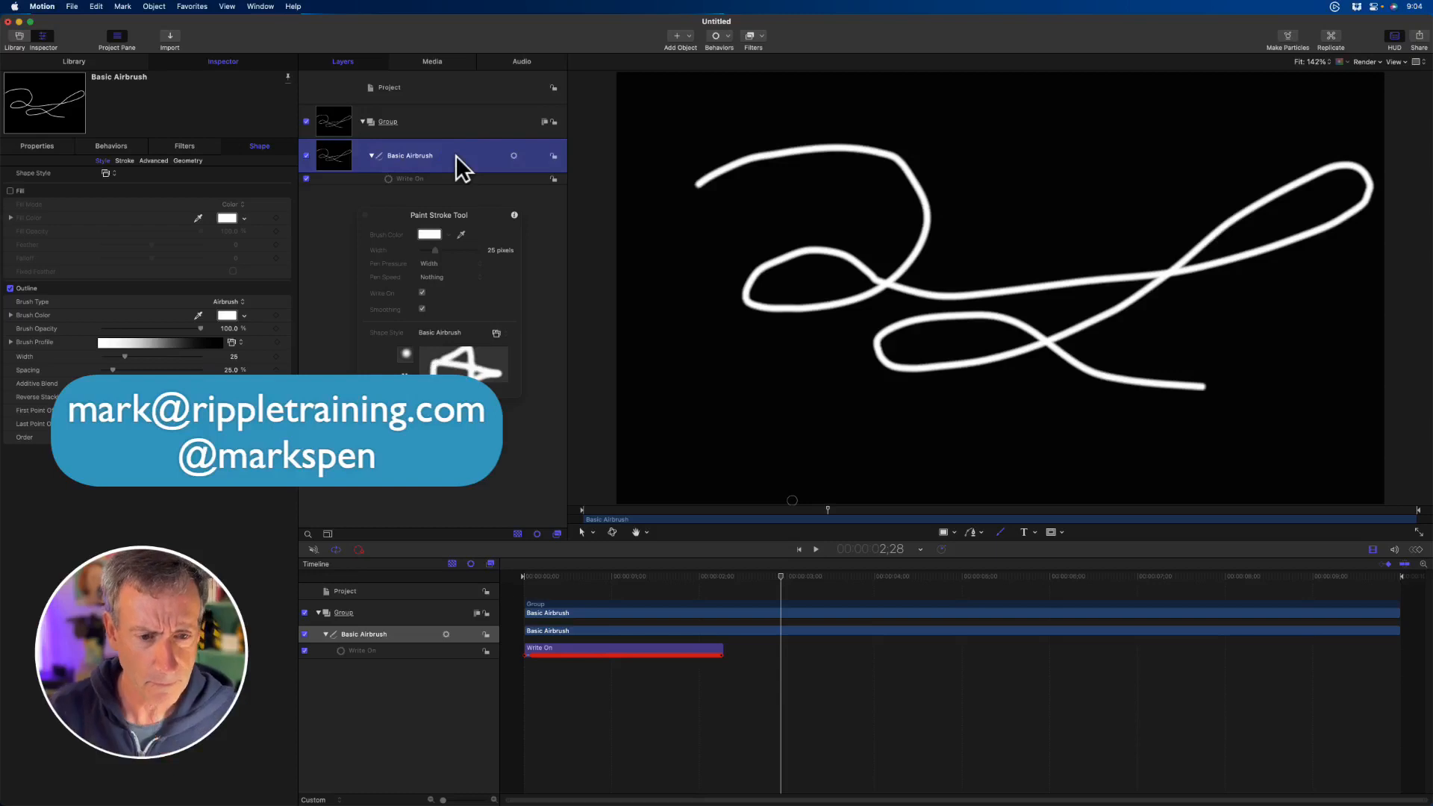
{"action": "left_click_drag", "start_coordinate": [486, 213], "coordinate": [482, 237]}
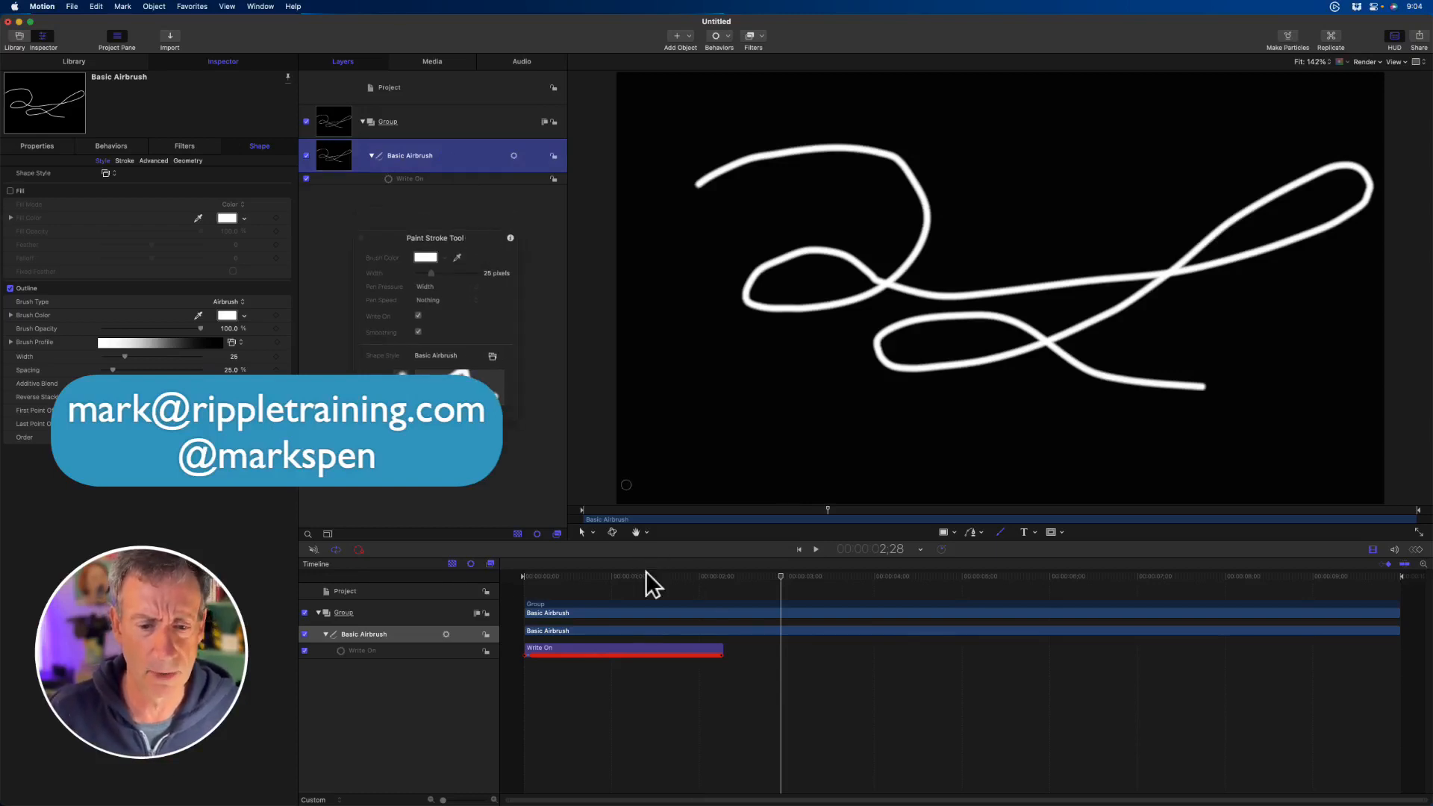
{"action": "mouse_move", "coordinate": [648, 584]}
{"action": "left_mouse_down"}
{"action": "mouse_move", "coordinate": [502, 585]}
{"action": "mouse_move", "coordinate": [799, 582]}
{"action": "mouse_move", "coordinate": [562, 579]}
{"action": "mouse_move", "coordinate": [786, 586]}
{"action": "left_mouse_up"}
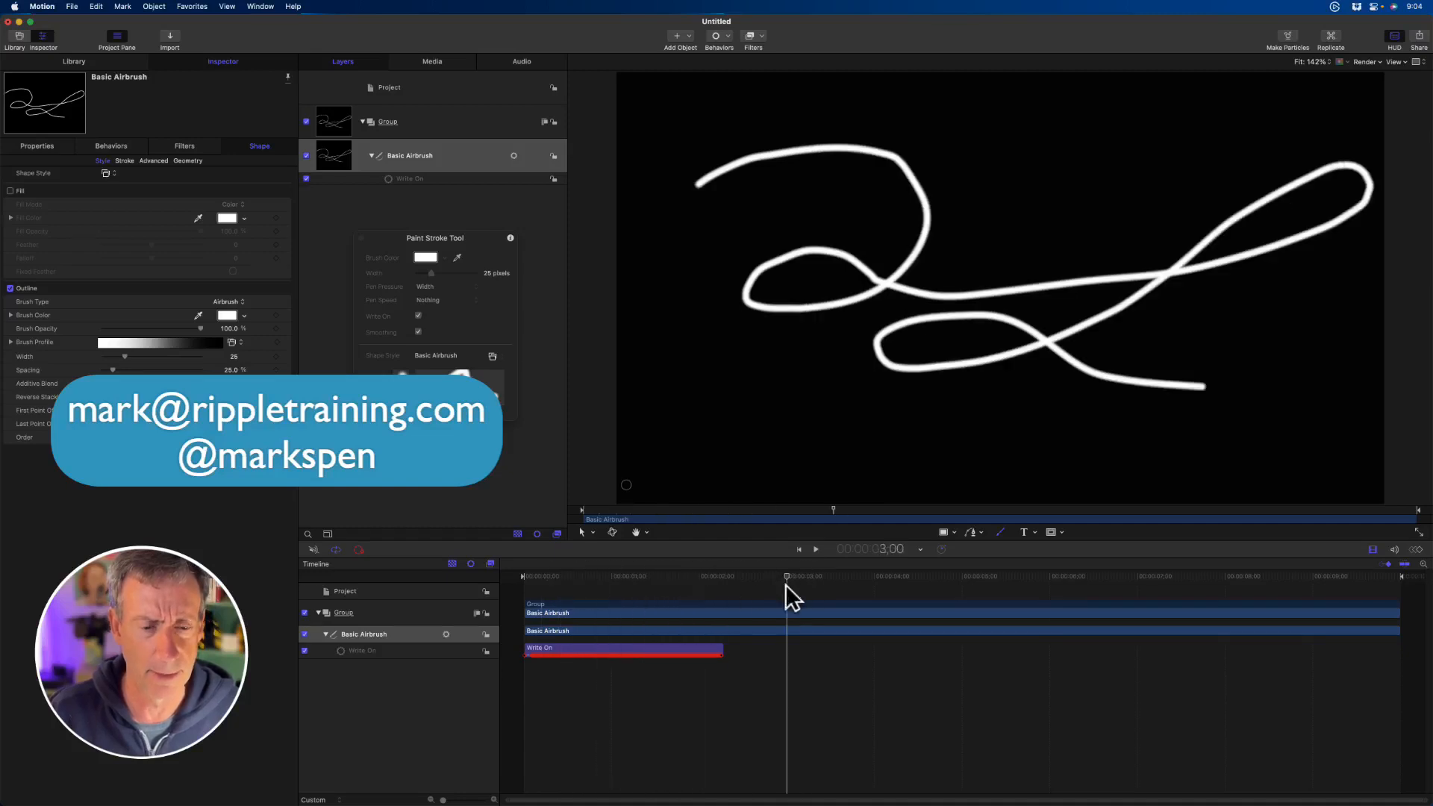
- Try to restyle the painted stroke by choosing the Light Streak 04 shape style for the Paint Stroke tool
{"action": "left_click", "coordinate": [494, 355]}
{"action": "mouse_move", "coordinate": [496, 359]}
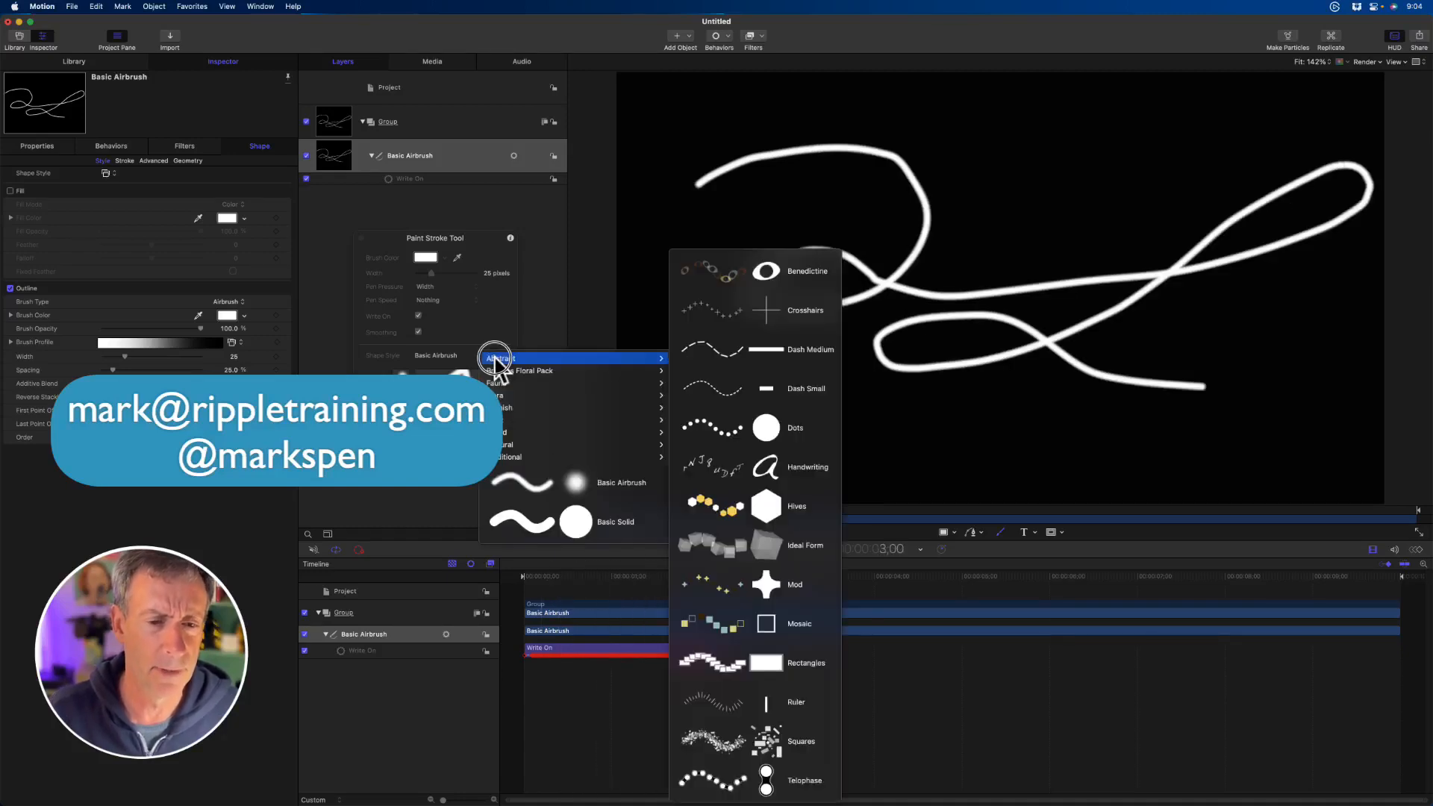
{"action": "mouse_move", "coordinate": [567, 395]}
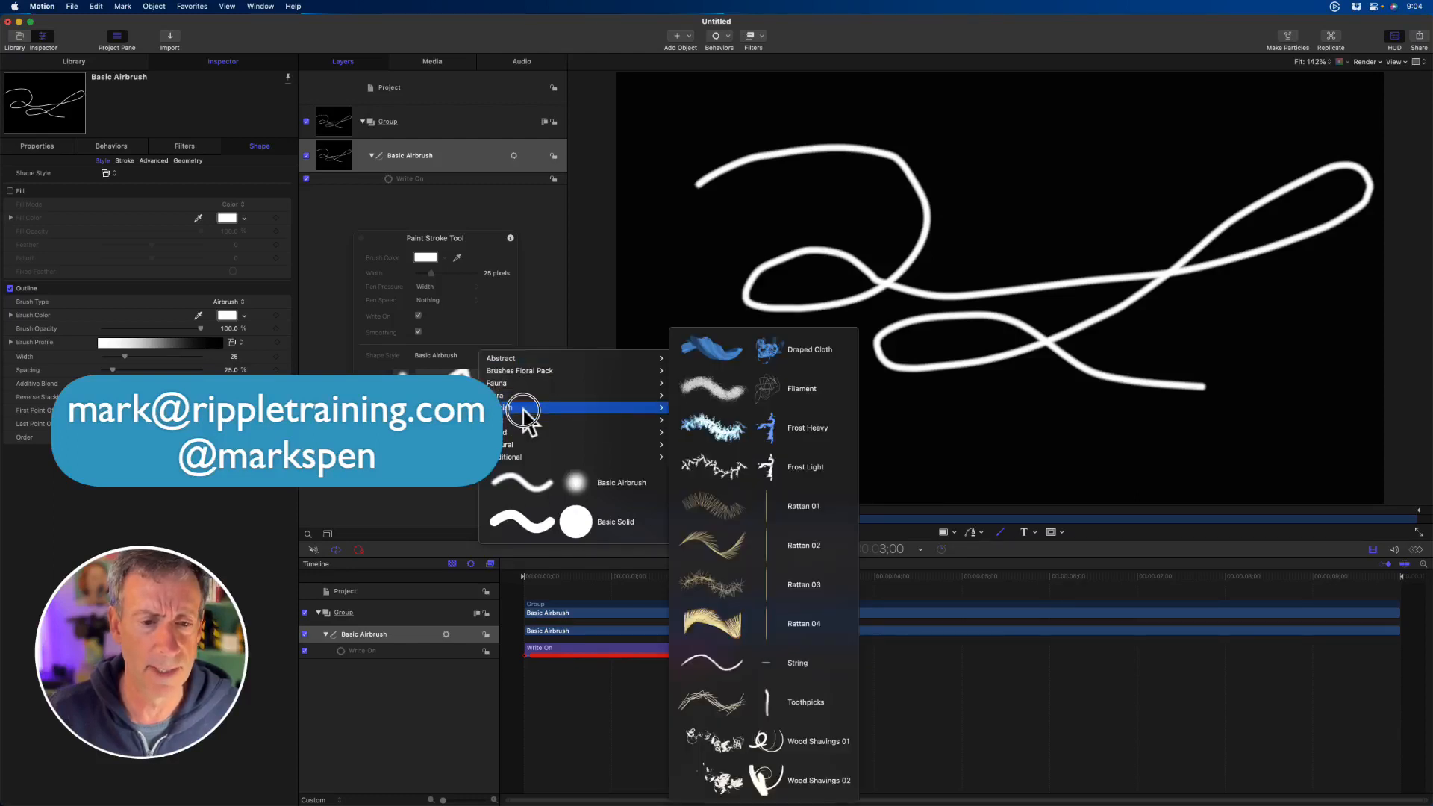
{"action": "mouse_move", "coordinate": [522, 418]}
{"action": "left_click", "coordinate": [778, 398]}
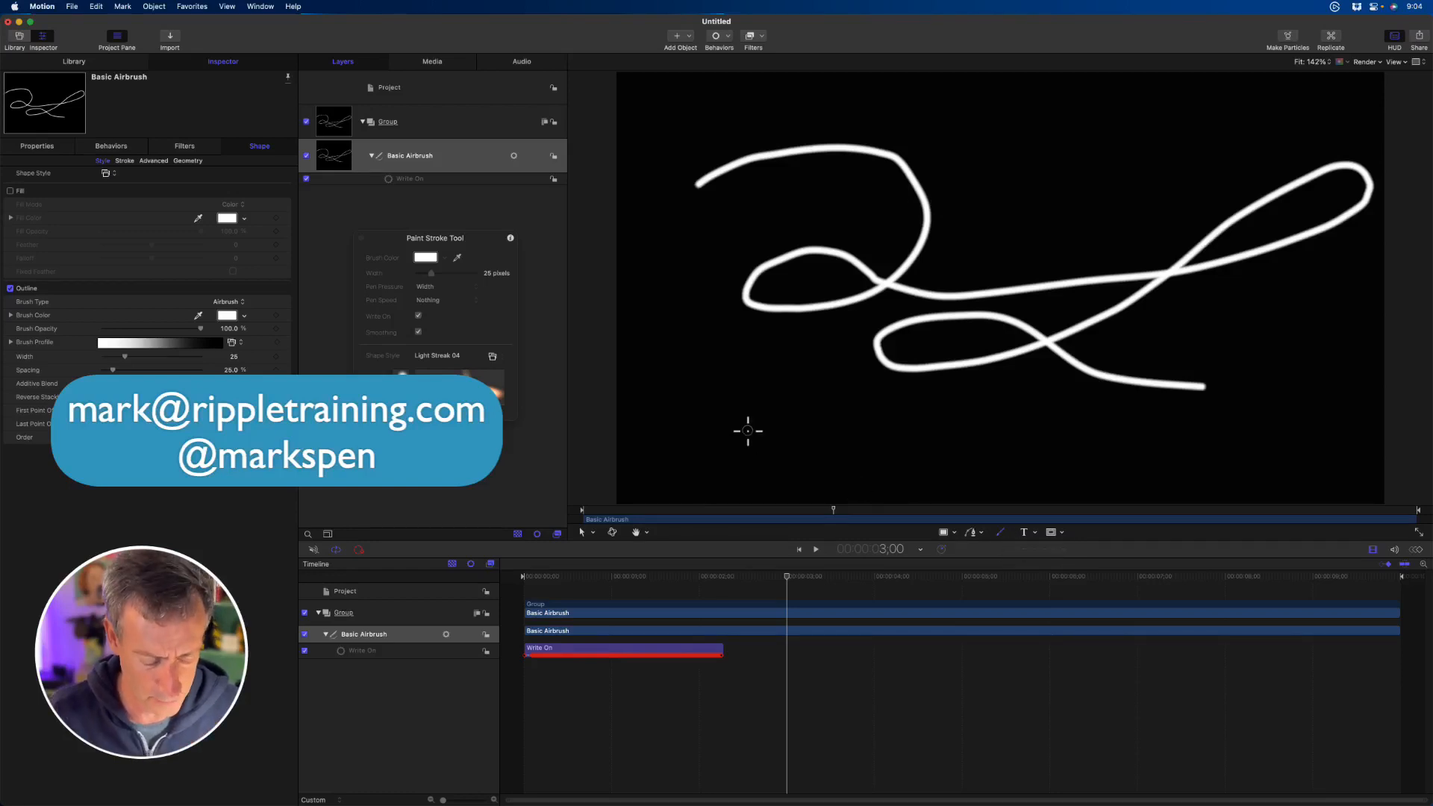
- Switch to the Select tool and apply the Ink Dilate 01 shape style to the painted stroke
{"action": "key", "text": "s"}
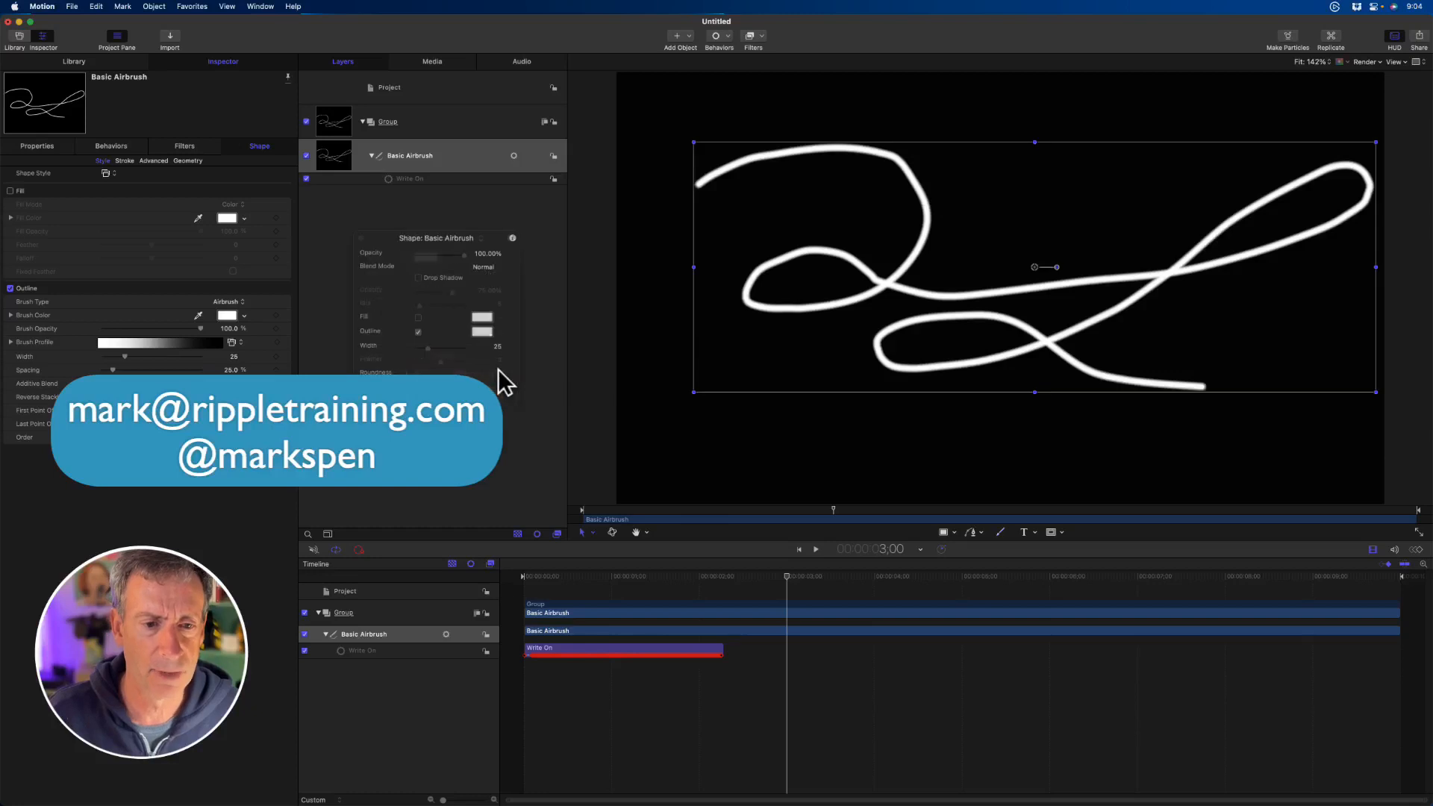
{"action": "left_click_drag", "start_coordinate": [424, 227], "coordinate": [449, 241]}
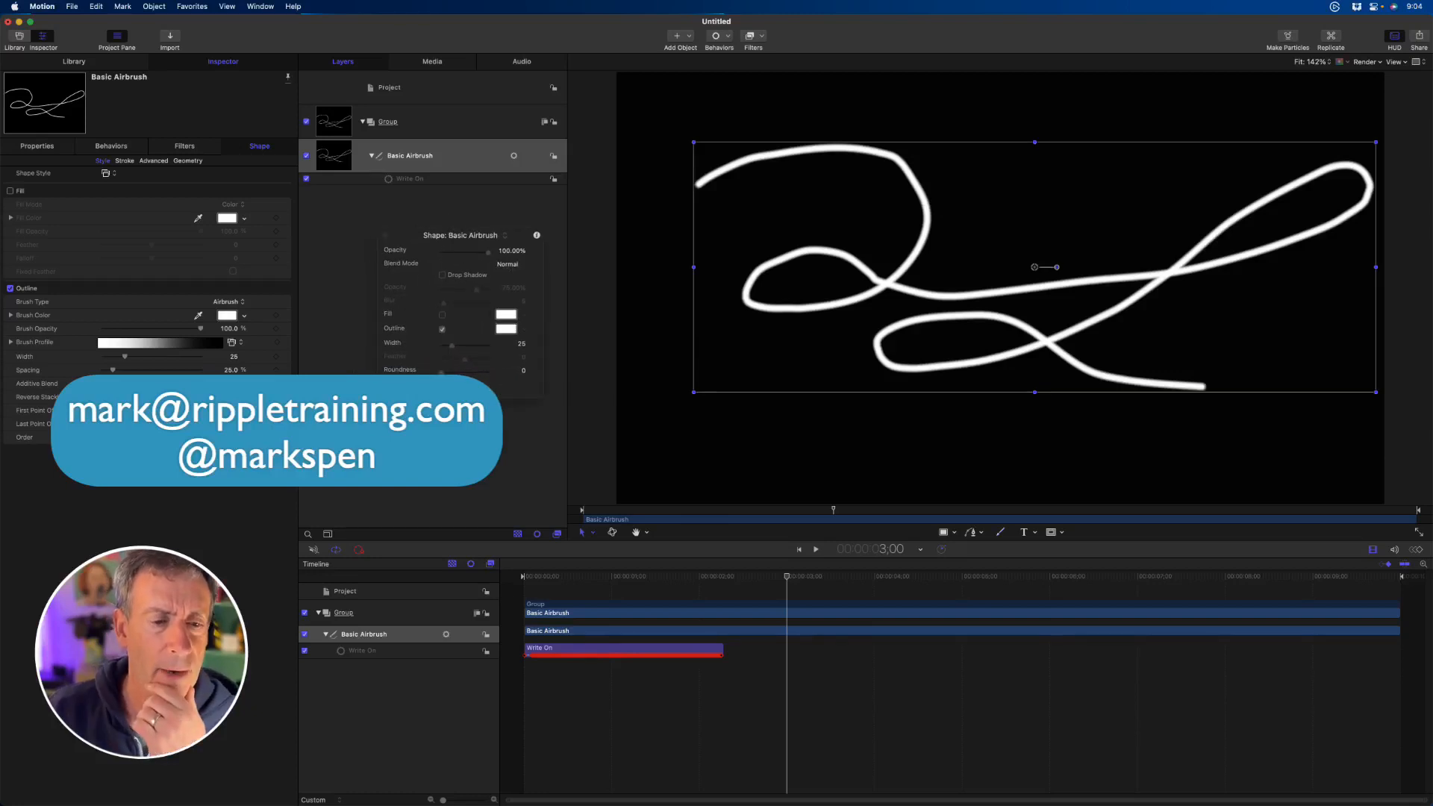
{"action": "left_click", "coordinate": [442, 373]}
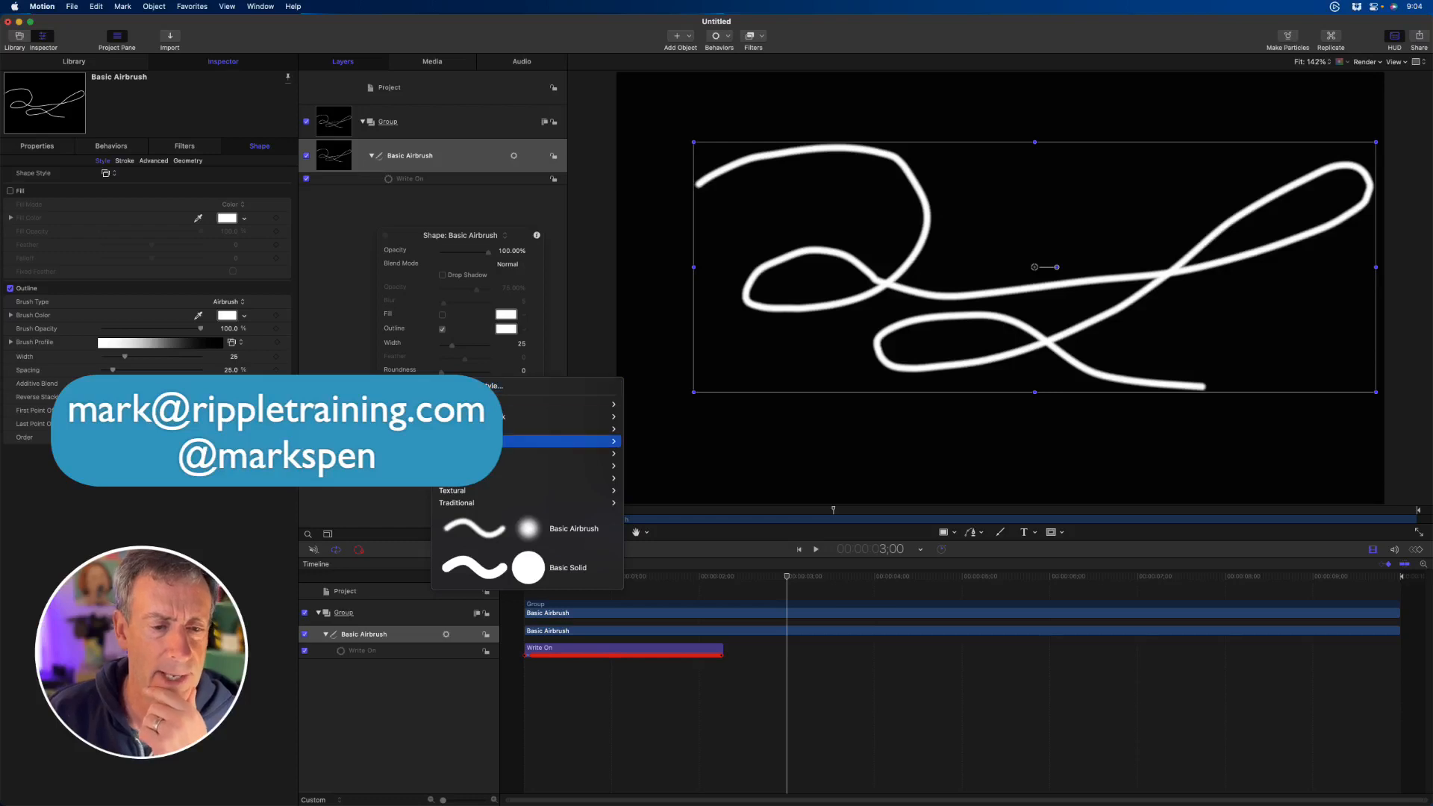
{"action": "mouse_move", "coordinate": [465, 482]}
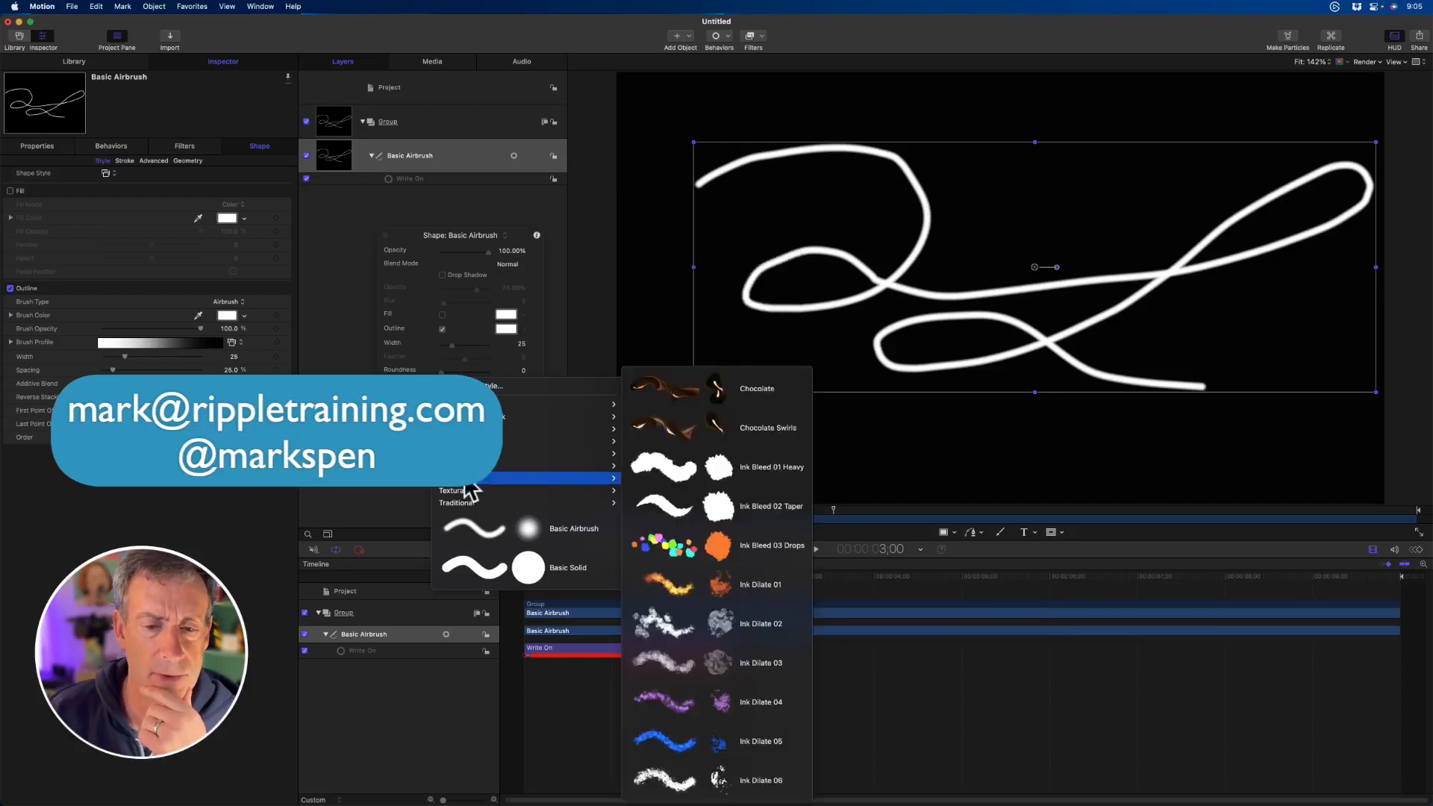
{"action": "left_click", "coordinate": [705, 586]}
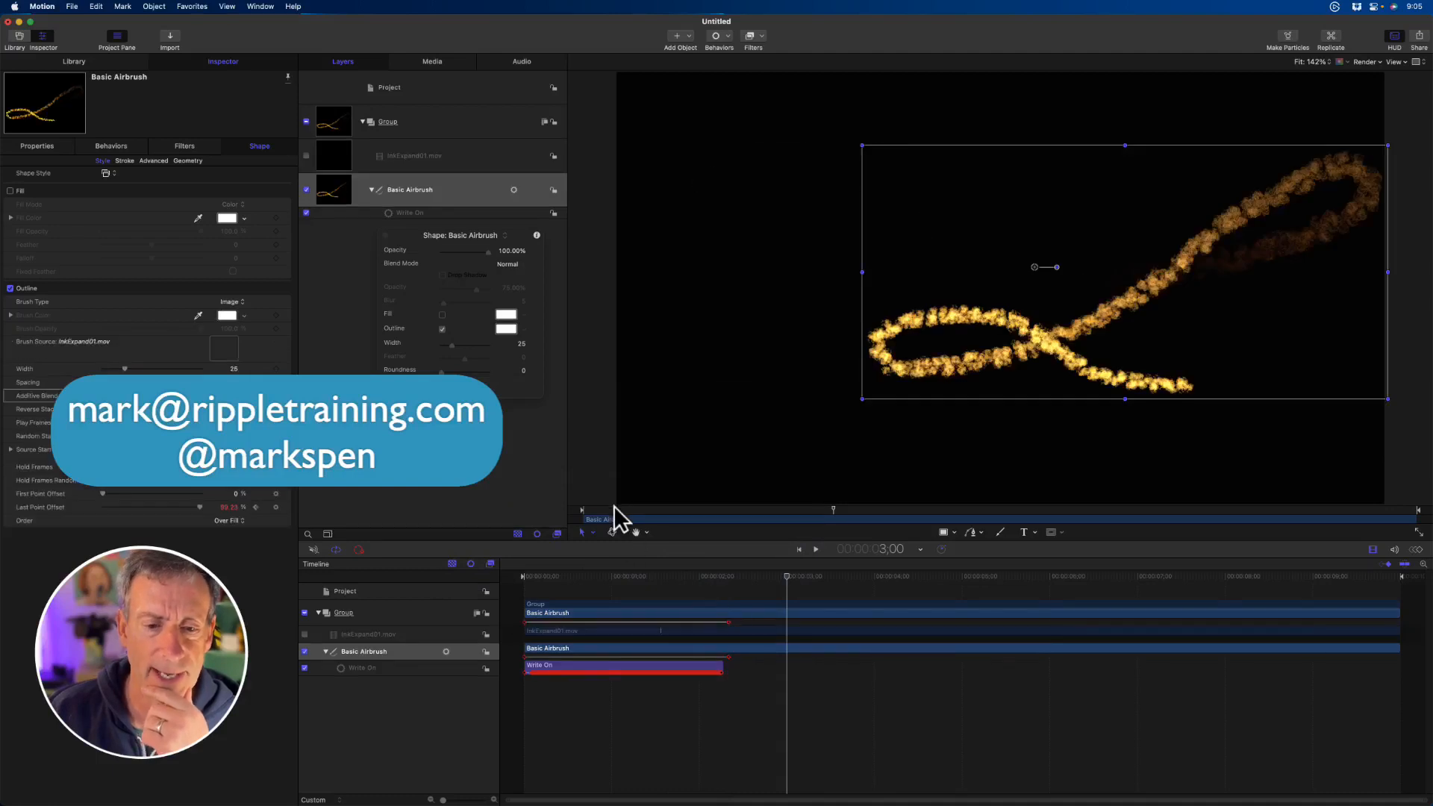
- Preview the stroke from the start up to 3;00, set the play range out point there and restart playback from the beginning
{"action": "key", "text": "Home"}
{"action": "key", "text": "space"}
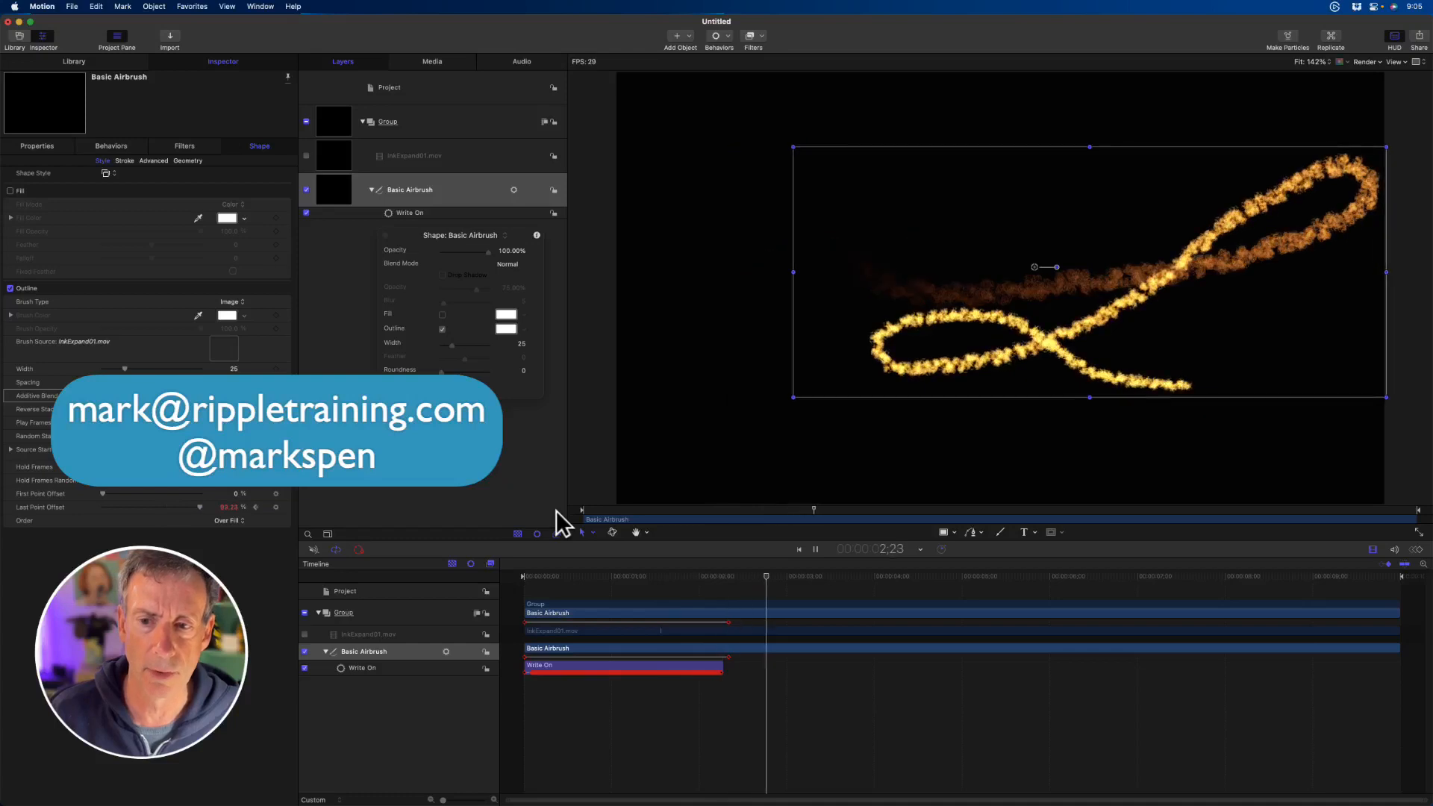
{"action": "key", "text": "space"}
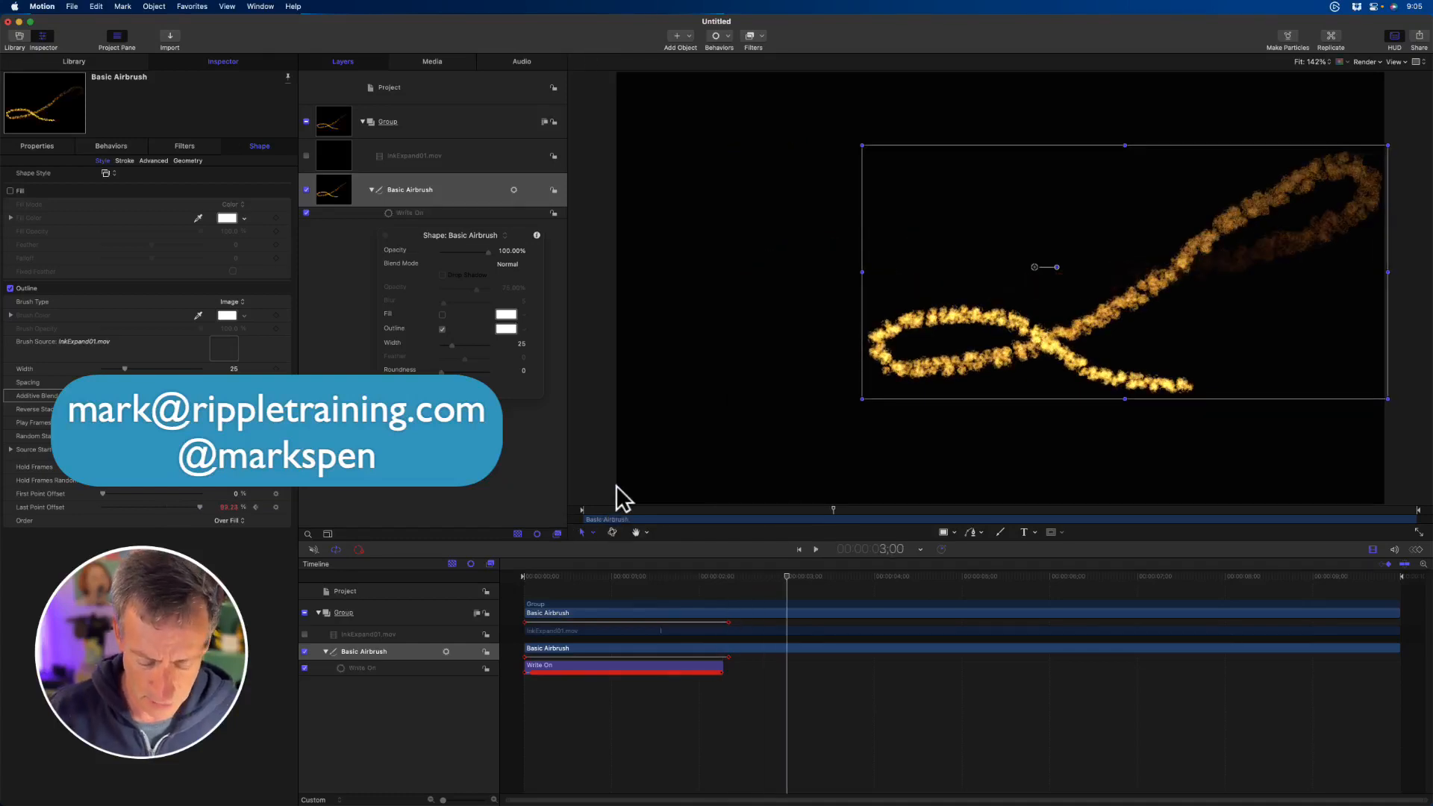
{"action": "key", "text": "super+alt+o"}
{"action": "key", "text": "Home"}
{"action": "key", "text": "space"}
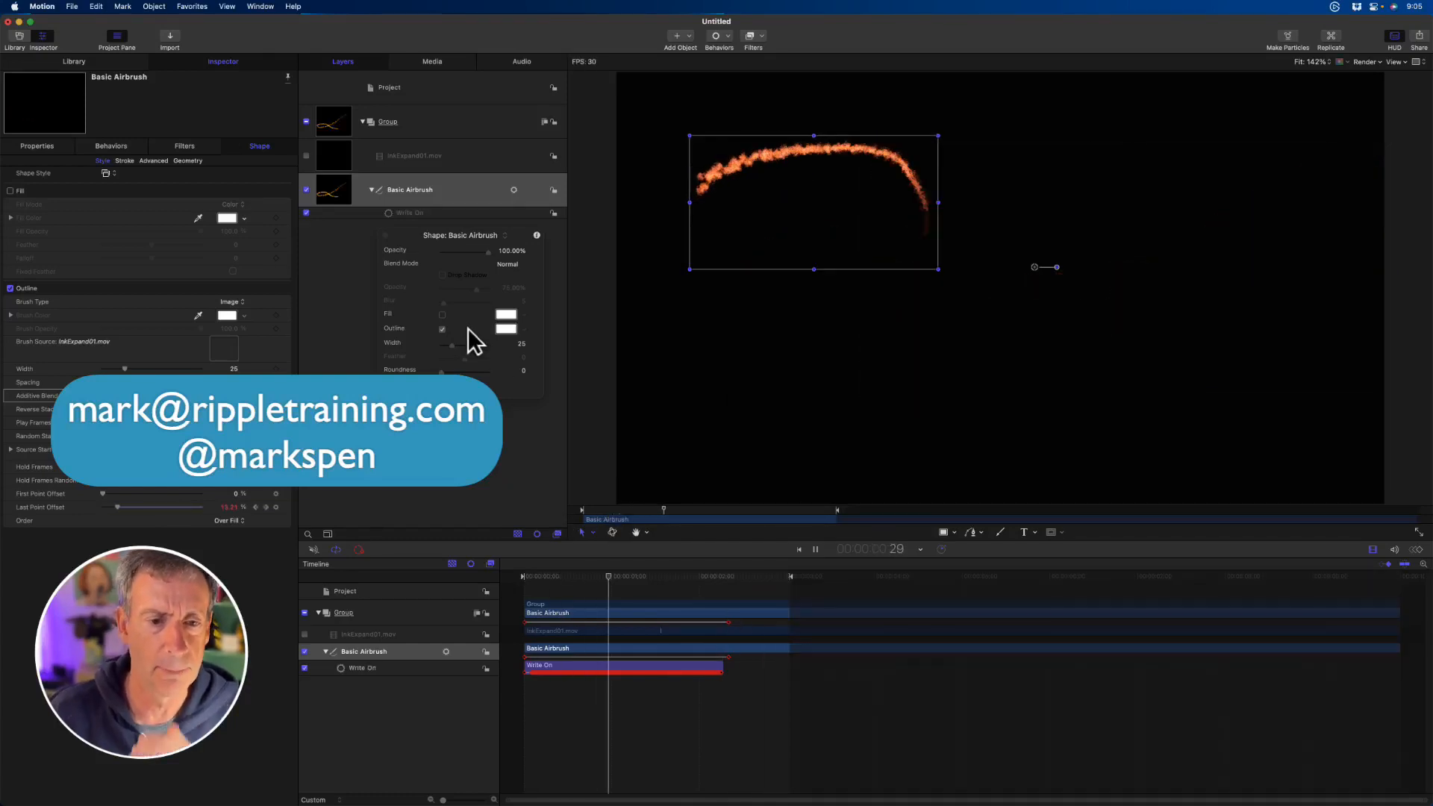
- Change the painted stroke's shape style to Knitting from the Textural category
{"action": "left_click", "coordinate": [449, 384]}
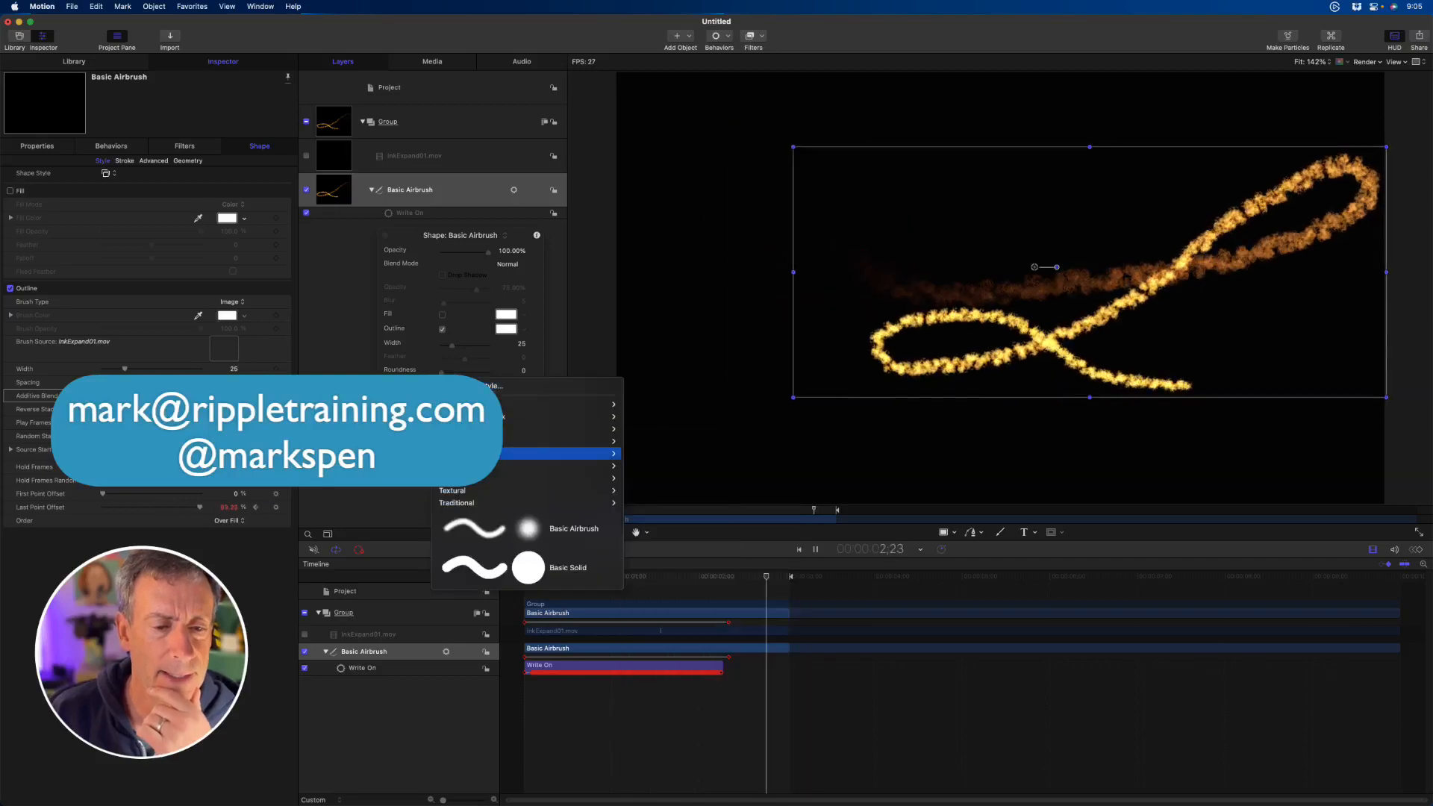
{"action": "mouse_move", "coordinate": [463, 488]}
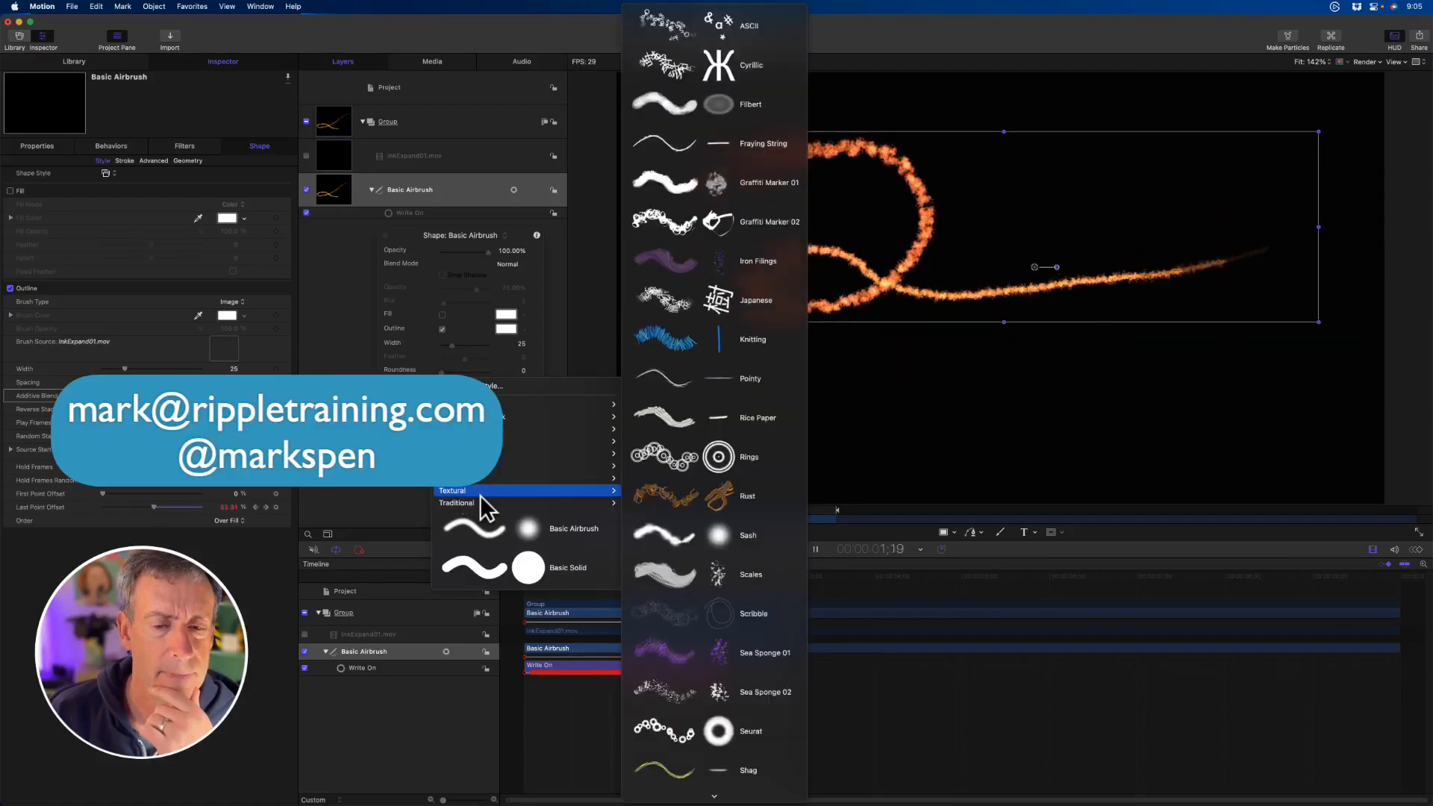
{"action": "left_click", "coordinate": [721, 344]}
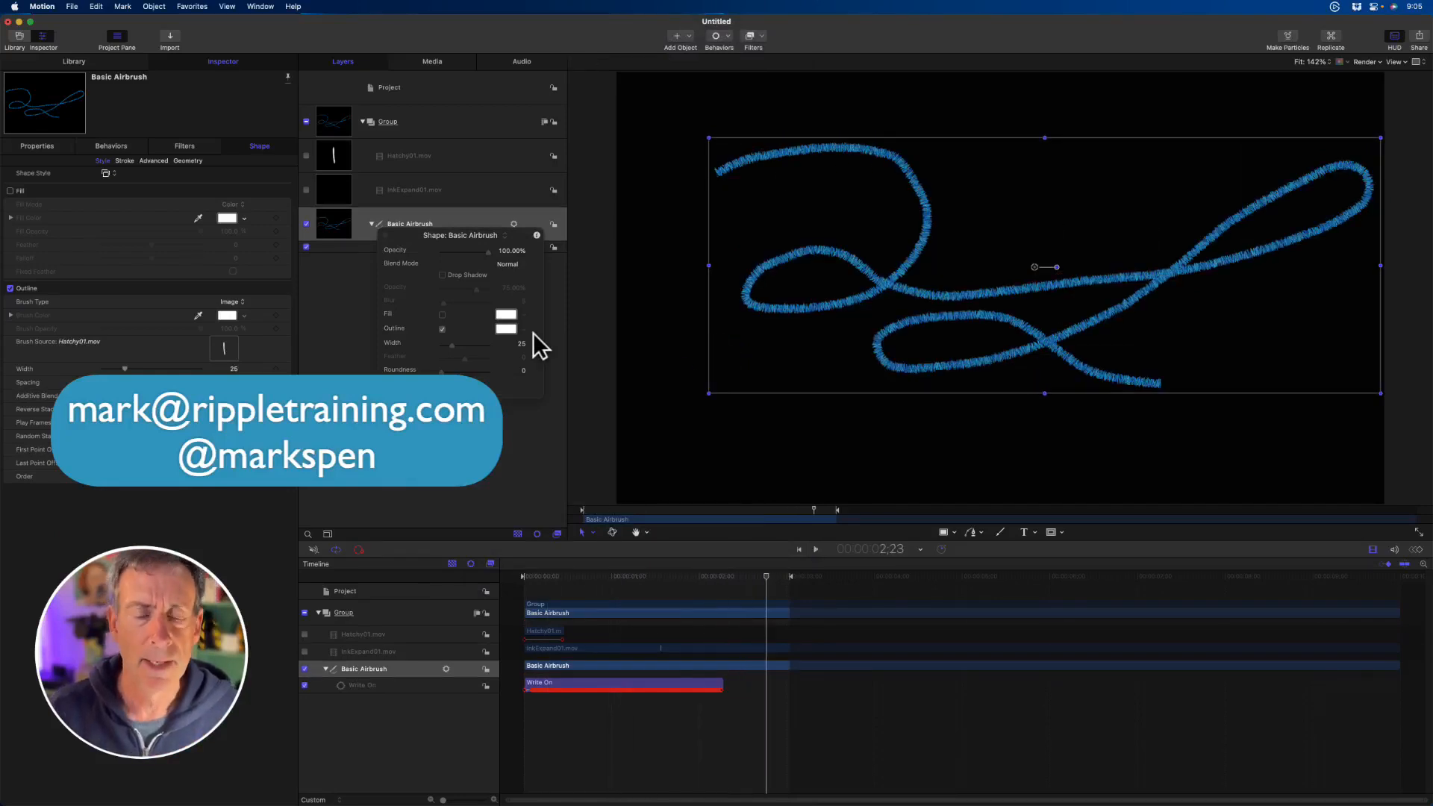
- Move the HUD clear of the layer names and put the knitted stroke into Edit Points mode
{"action": "left_click_drag", "start_coordinate": [461, 231], "coordinate": [438, 309]}
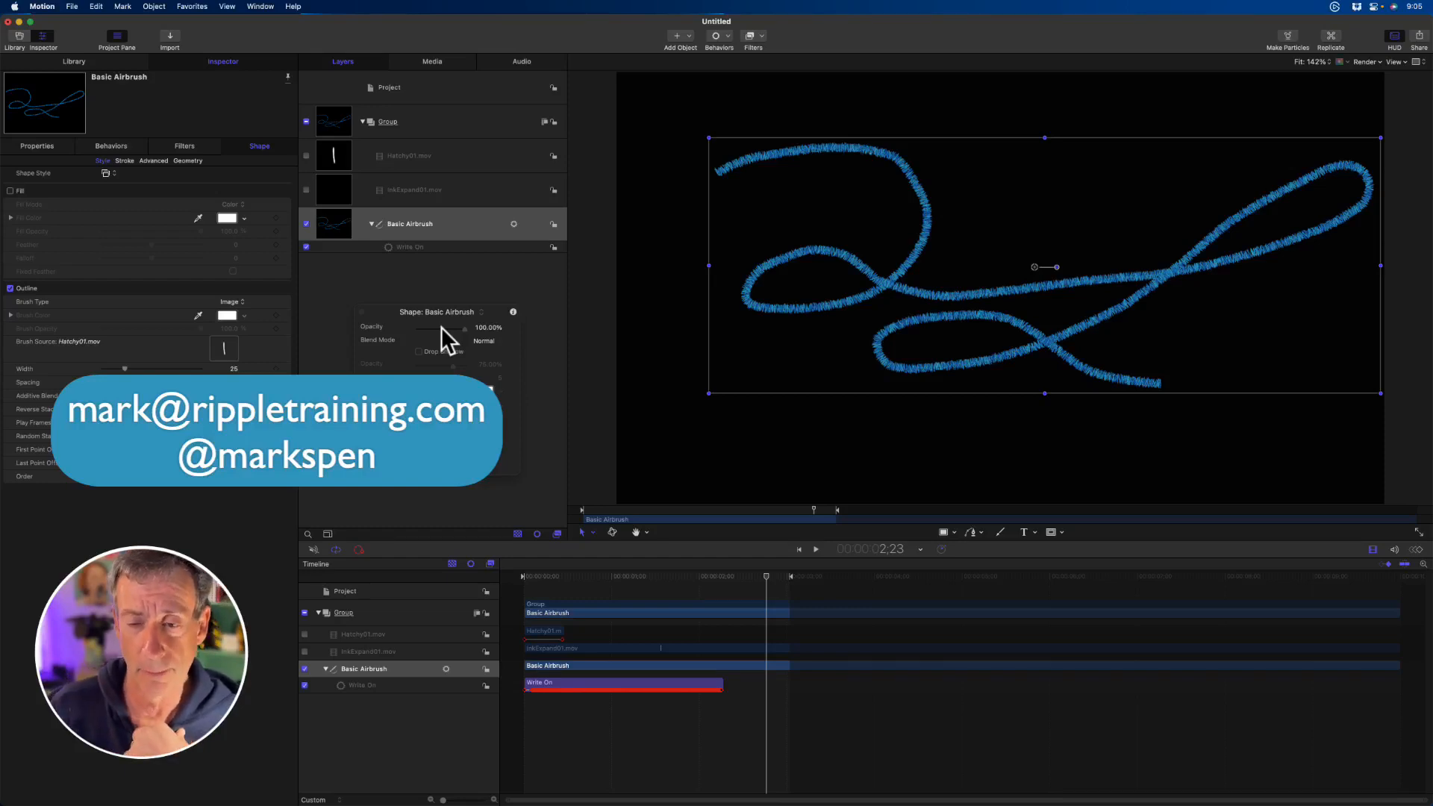
{"action": "right_click", "coordinate": [888, 284]}
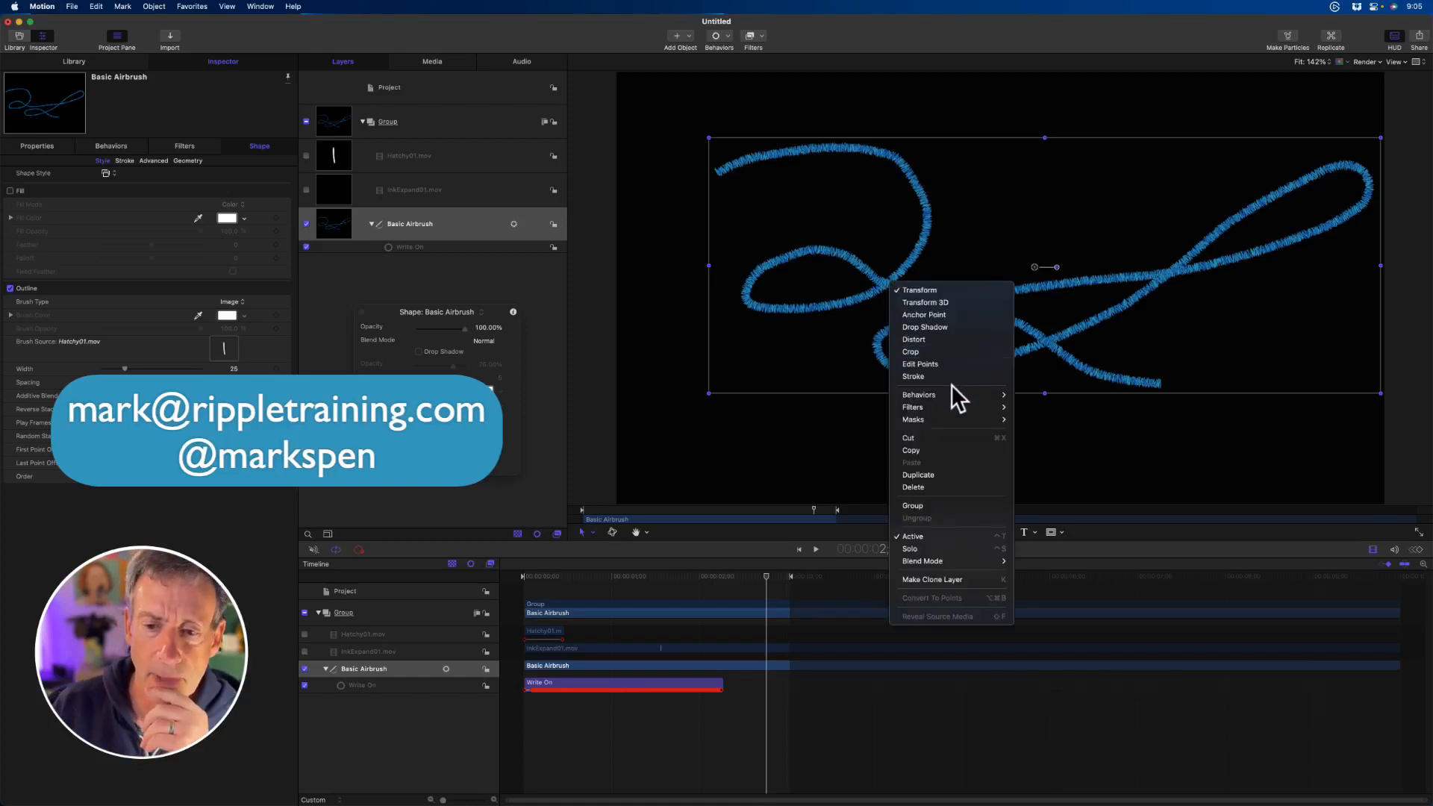
{"action": "left_click", "coordinate": [942, 365]}
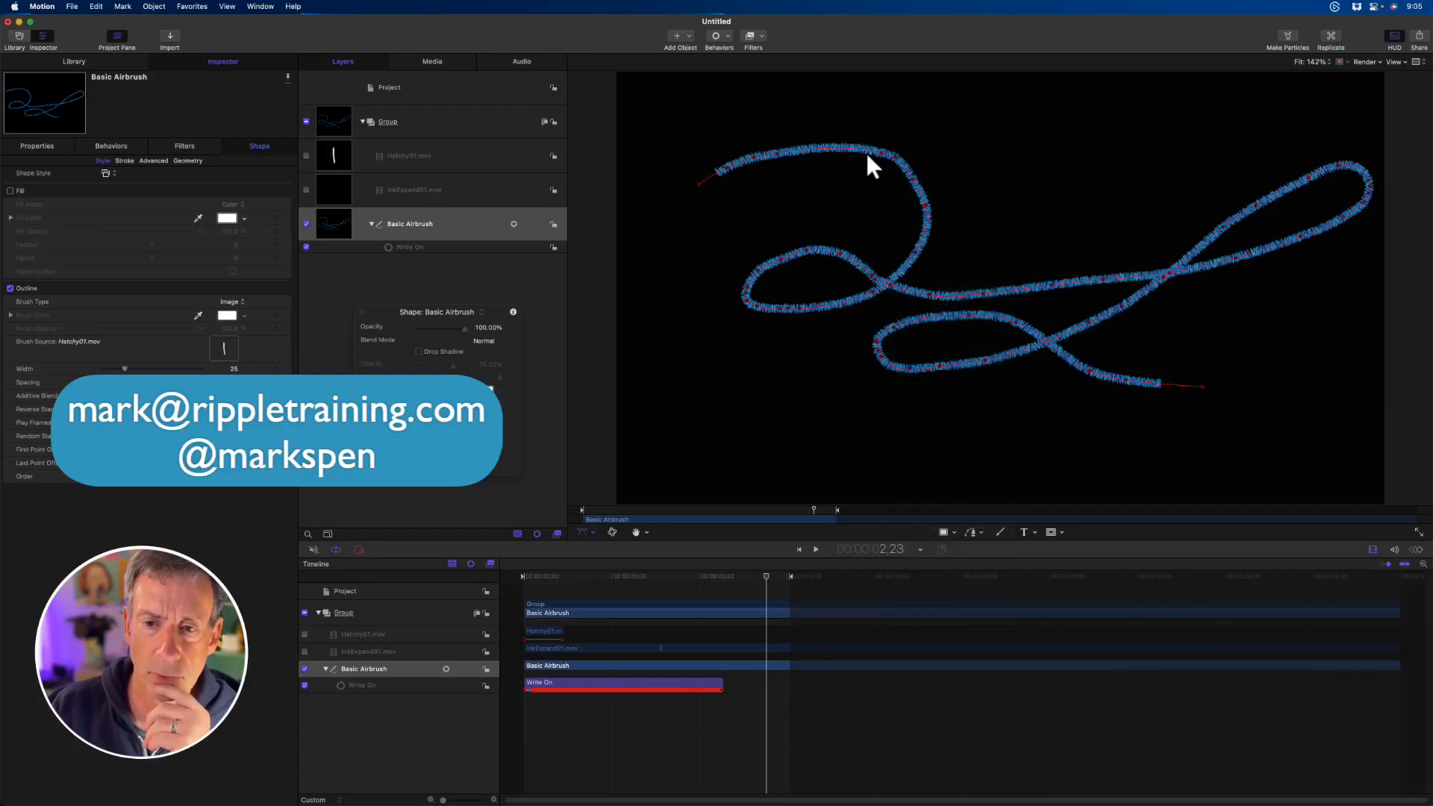
- Adjust the control point on the upper bend of the knitted stroke and leave point editing
{"action": "mouse_move", "coordinate": [916, 189]}
{"action": "left_mouse_down"}
{"action": "mouse_move", "coordinate": [983, 153]}
{"action": "mouse_move", "coordinate": [913, 173]}
{"action": "left_mouse_up"}
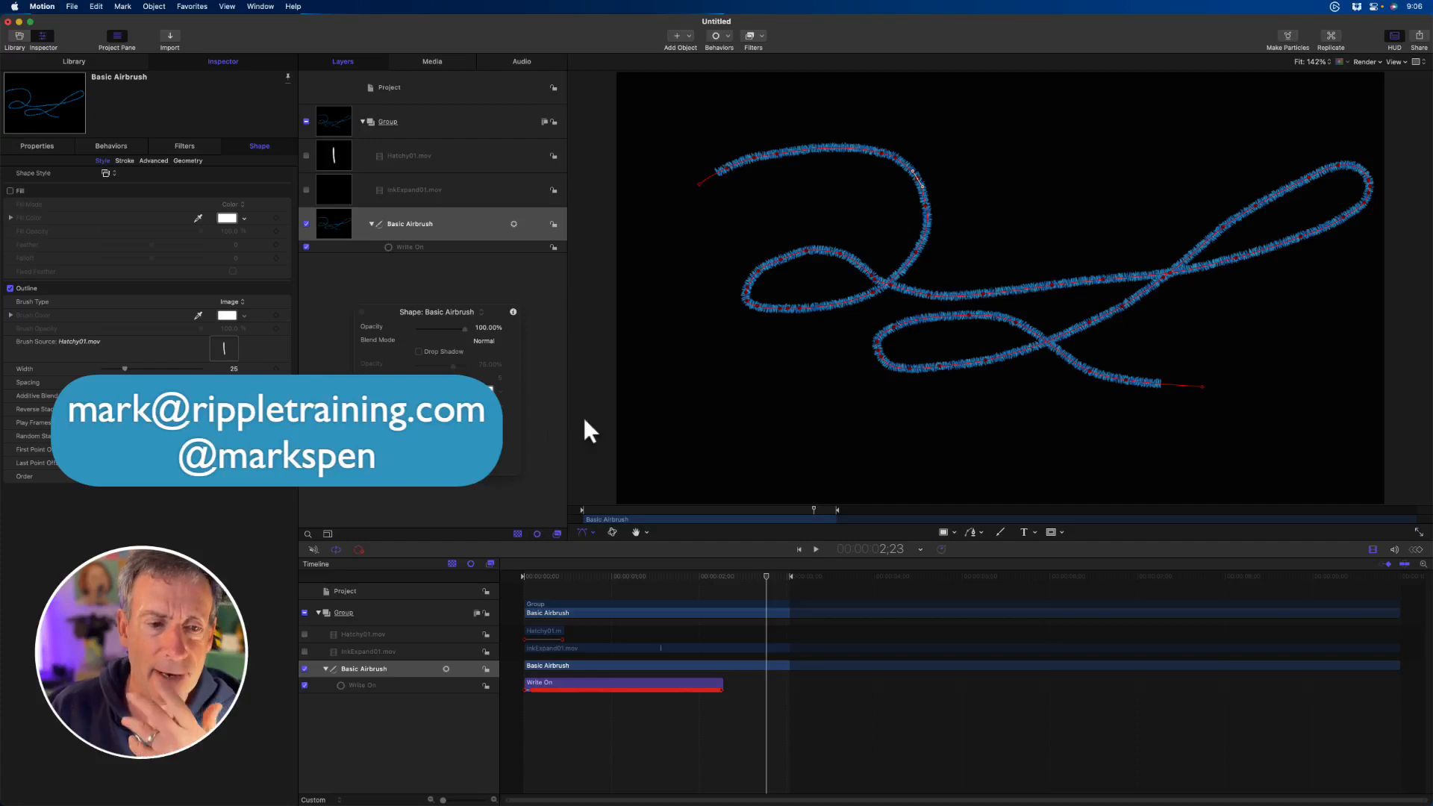
{"action": "left_click", "coordinate": [996, 531]}
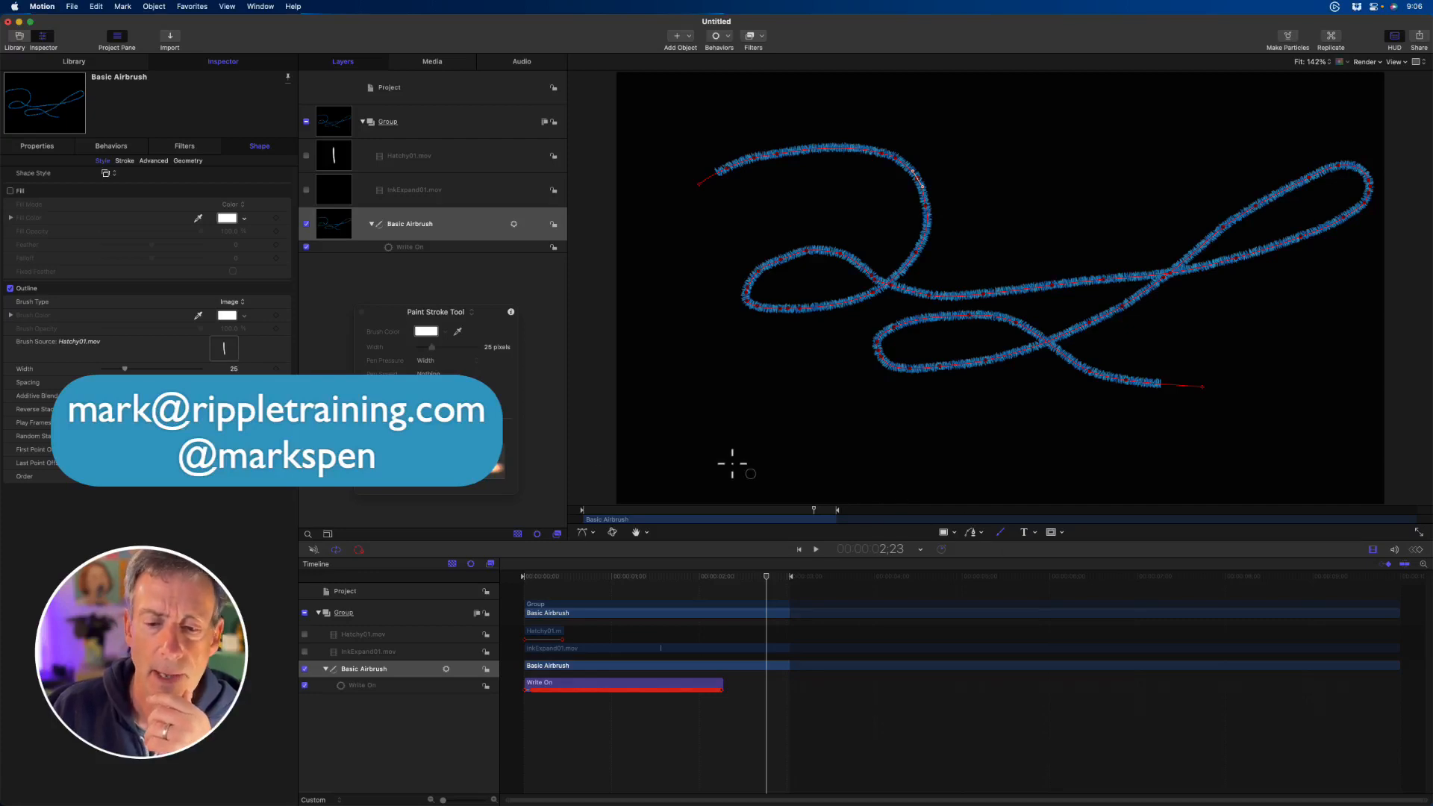
{"action": "left_click", "coordinate": [476, 231]}
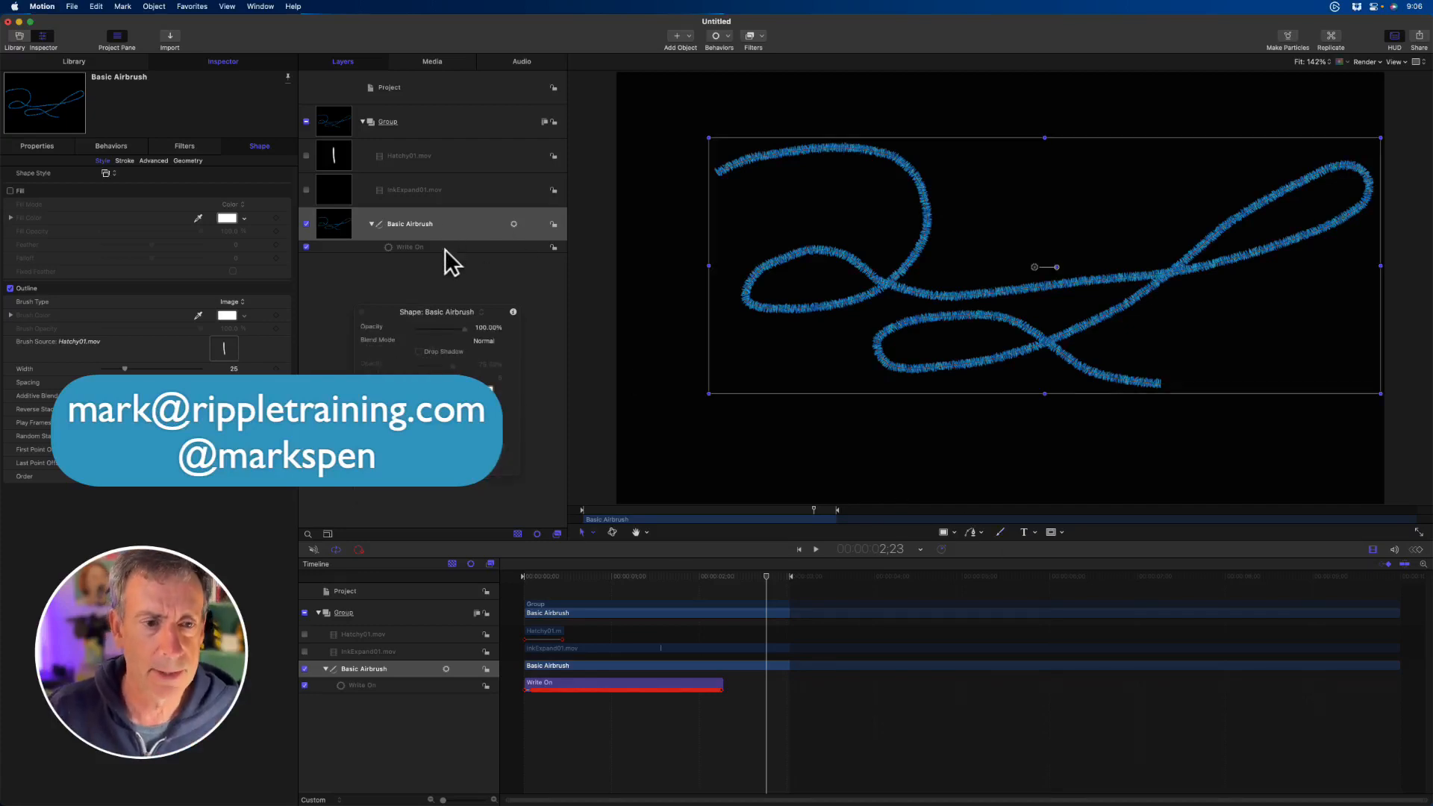
- Delete the brush source clips and the painted stroke from the group, and return the playhead to the project start
{"action": "left_click", "coordinate": [444, 159]}
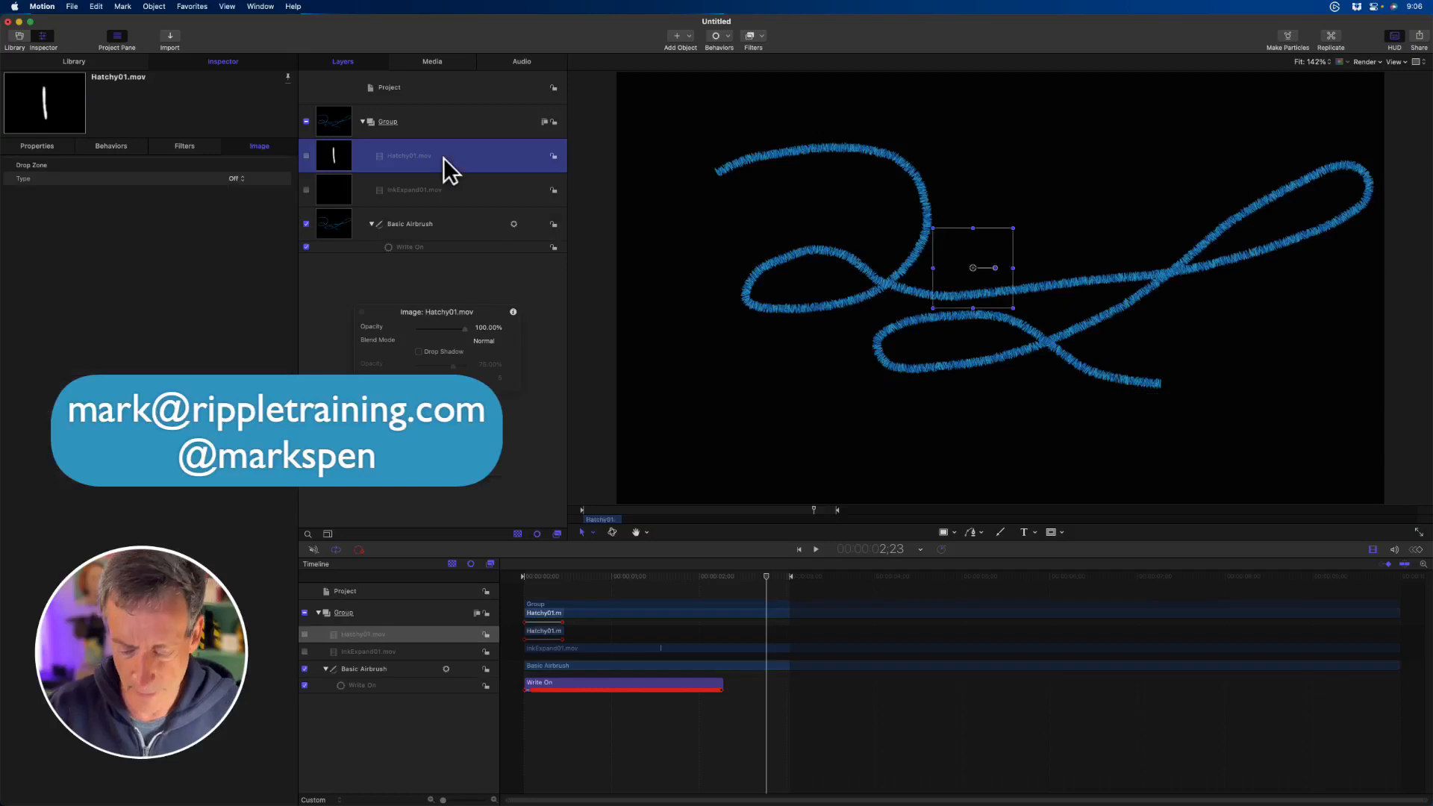
{"action": "key", "text": "super+c"}
{"action": "key", "text": "Delete"}
{"action": "left_click", "coordinate": [443, 154]}
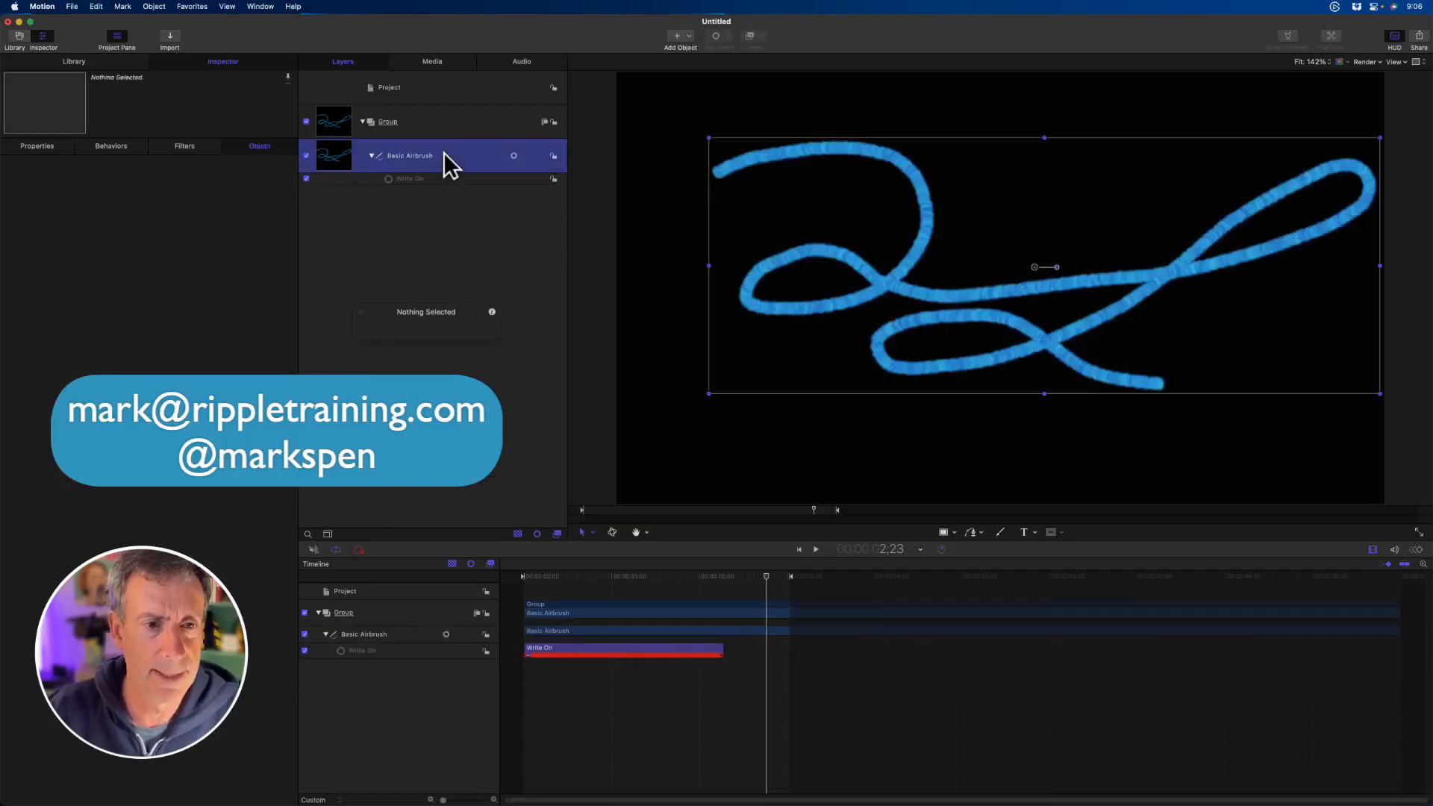
{"action": "key", "text": "Delete"}
{"action": "key", "text": "Home"}
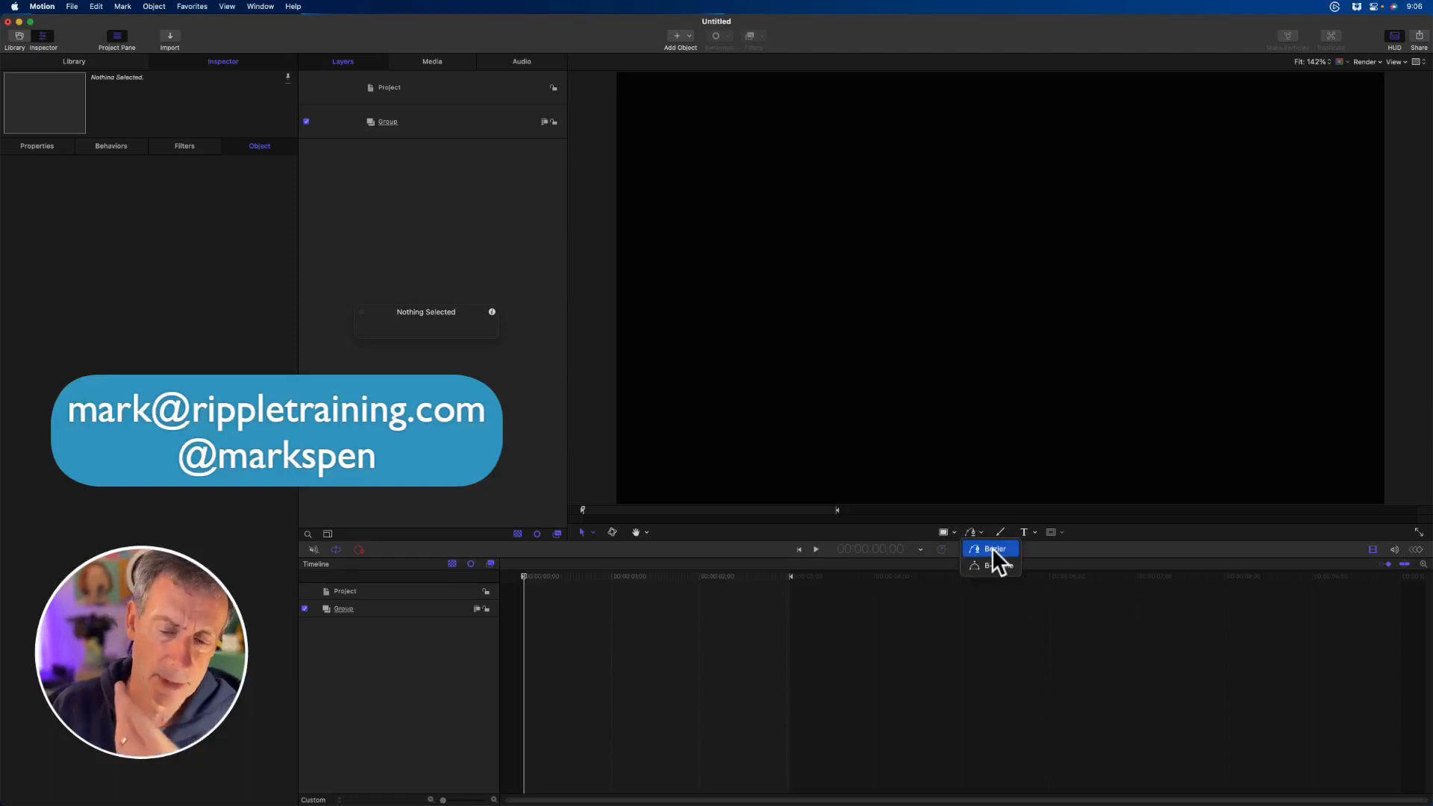
- Draw a curved six-point Bezier path winding across the canvas, starting just outside the upper-left edge and looping back to the lower left
{"action": "left_click", "coordinate": [993, 551]}
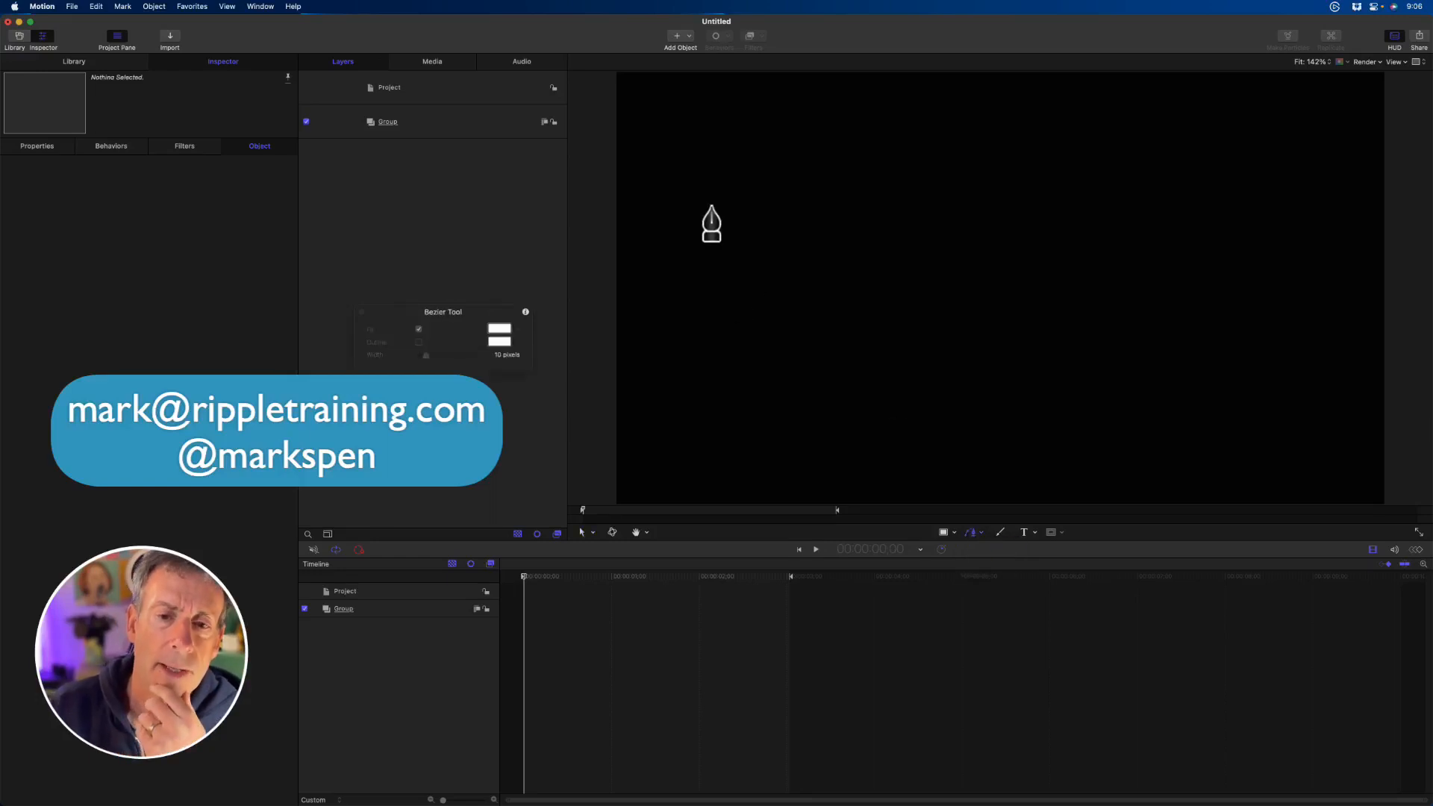
{"action": "left_click", "coordinate": [602, 223]}
{"action": "left_click_drag", "start_coordinate": [602, 223], "coordinate": [636, 191]}
{"action": "left_click_drag", "start_coordinate": [972, 164], "coordinate": [995, 250]}
{"action": "left_click_drag", "start_coordinate": [748, 299], "coordinate": [718, 362]}
{"action": "left_click_drag", "start_coordinate": [1136, 450], "coordinate": [1195, 434]}
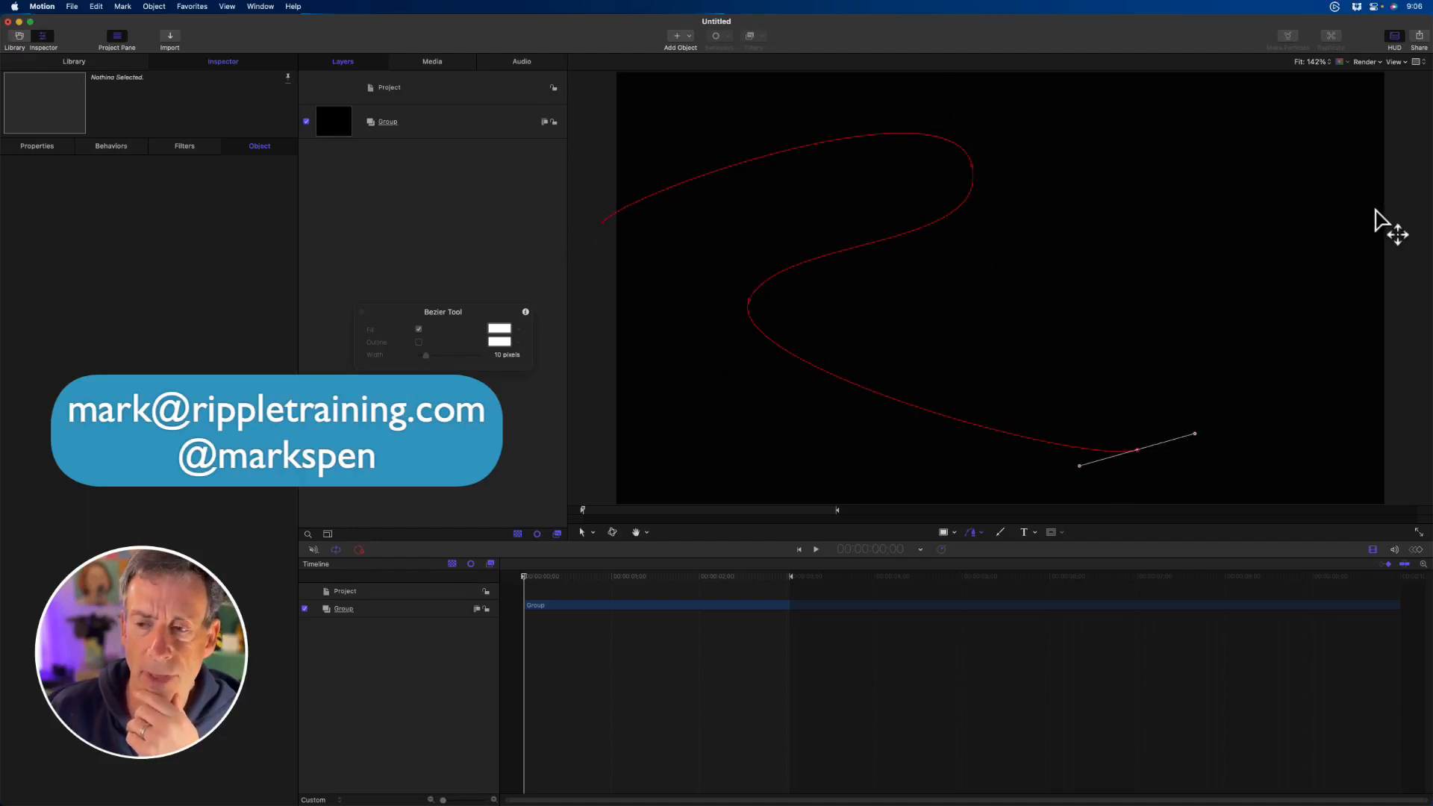
{"action": "left_click_drag", "start_coordinate": [1357, 170], "coordinate": [1241, 134]}
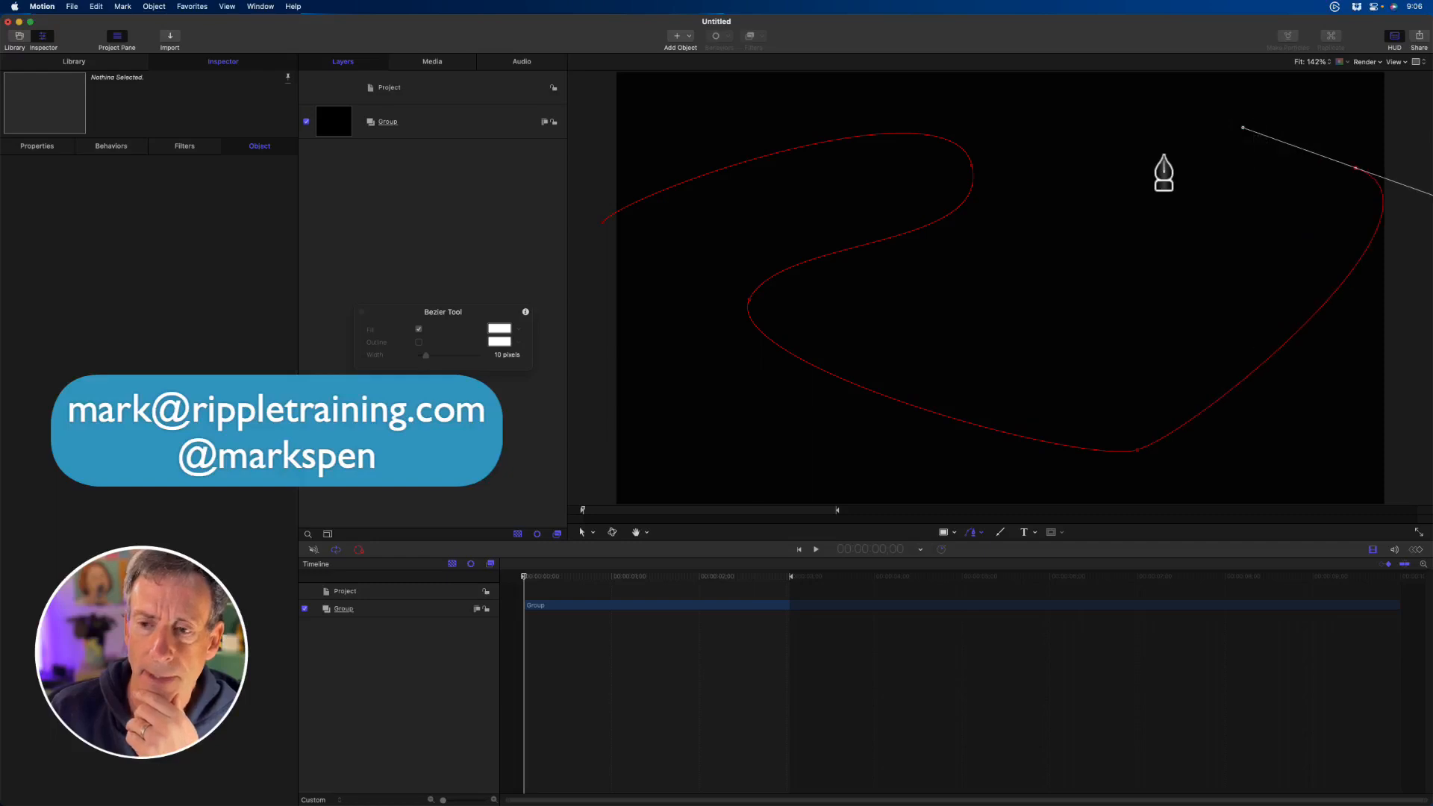
{"action": "left_click_drag", "start_coordinate": [1163, 155], "coordinate": [694, 408]}
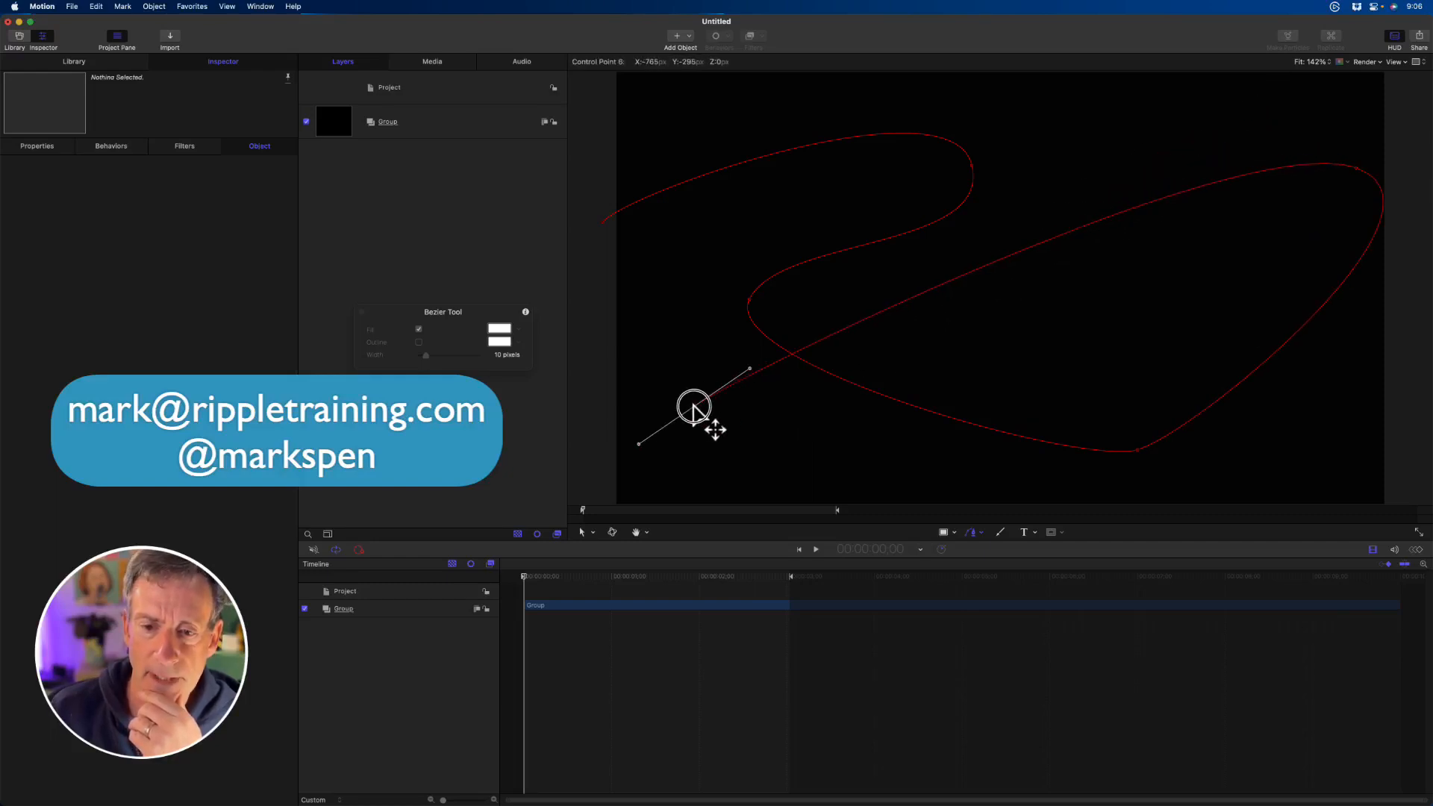
- Smooth the path's lower bend by lengthening both tangent handles, and move the upper-right point inward to round the large loop
{"action": "left_click_drag", "start_coordinate": [1136, 451], "coordinate": [1299, 409]}
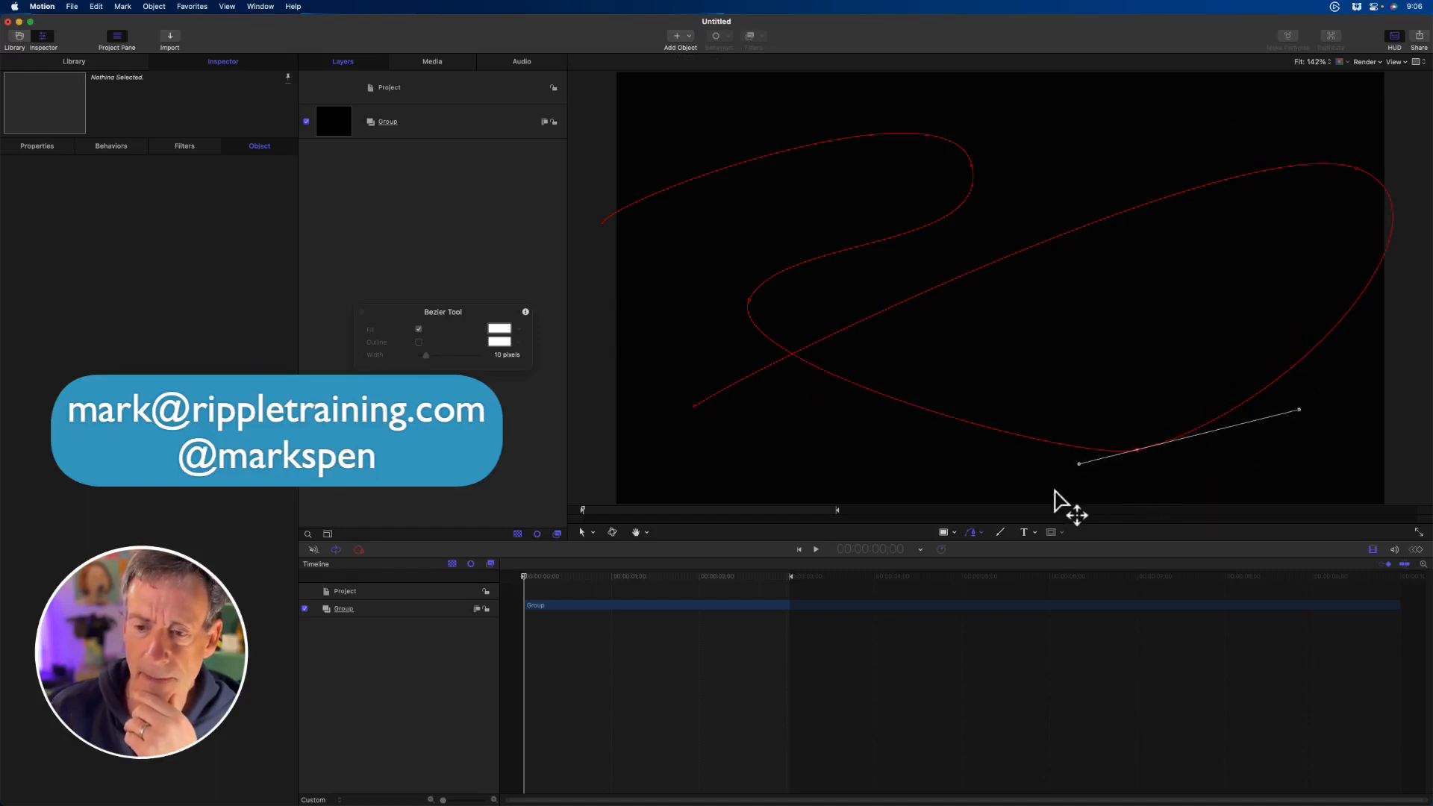
{"action": "left_click_drag", "start_coordinate": [1078, 464], "coordinate": [958, 482]}
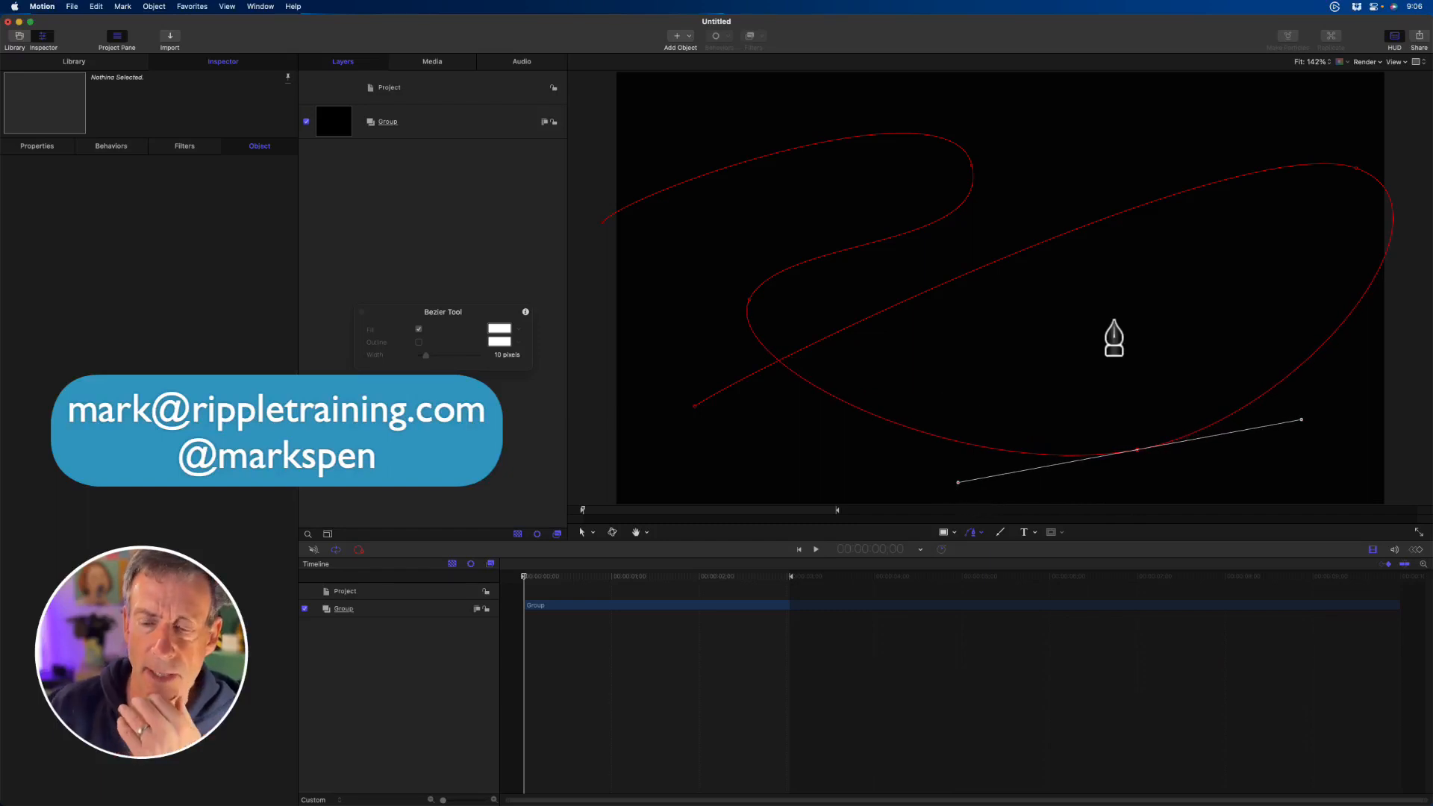
{"action": "left_click", "coordinate": [1308, 162]}
{"action": "left_click_drag", "start_coordinate": [1307, 162], "coordinate": [1261, 154]}
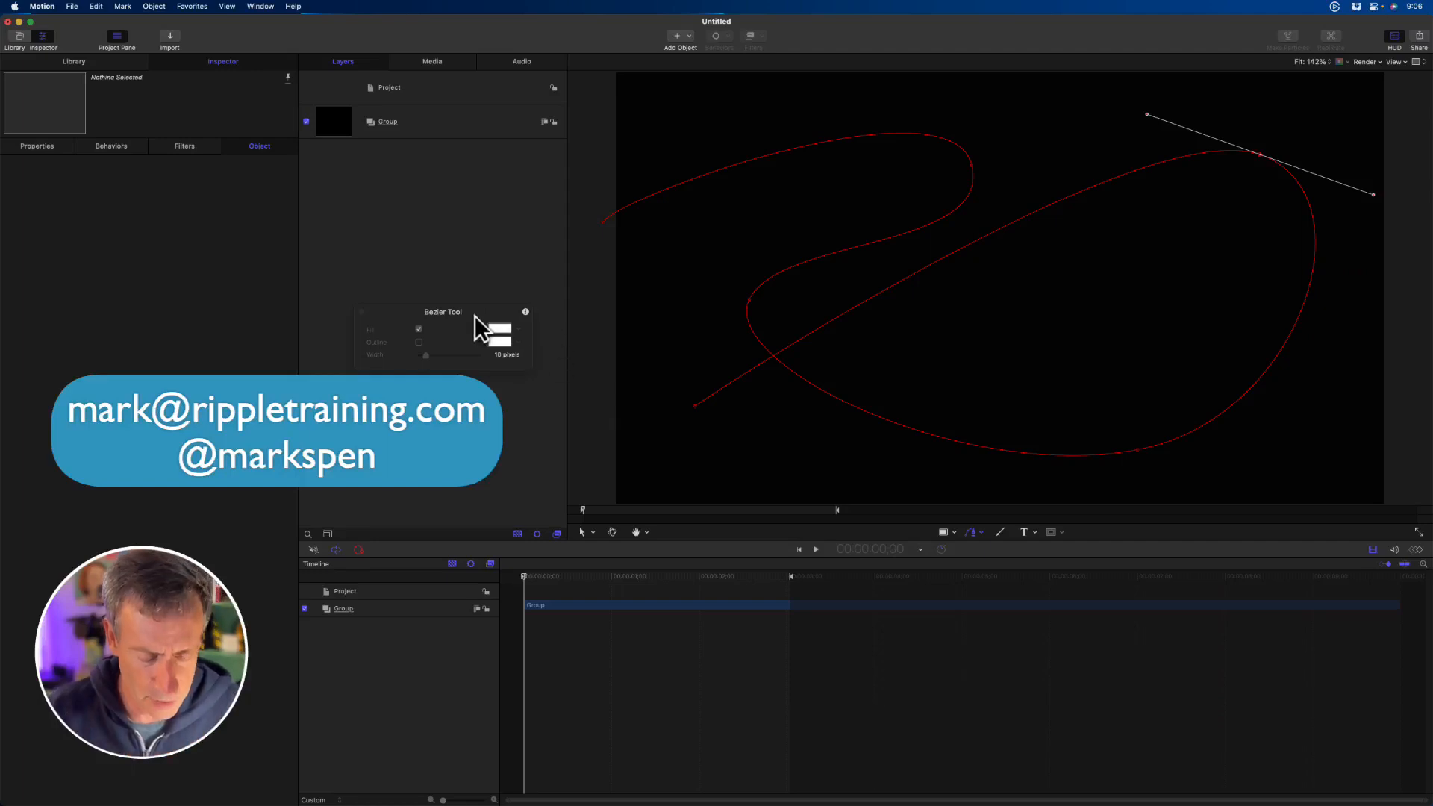
- Finish the path as an open Bezier shape and turn off its fill, leaving only the outline
{"action": "key", "text": "Return"}
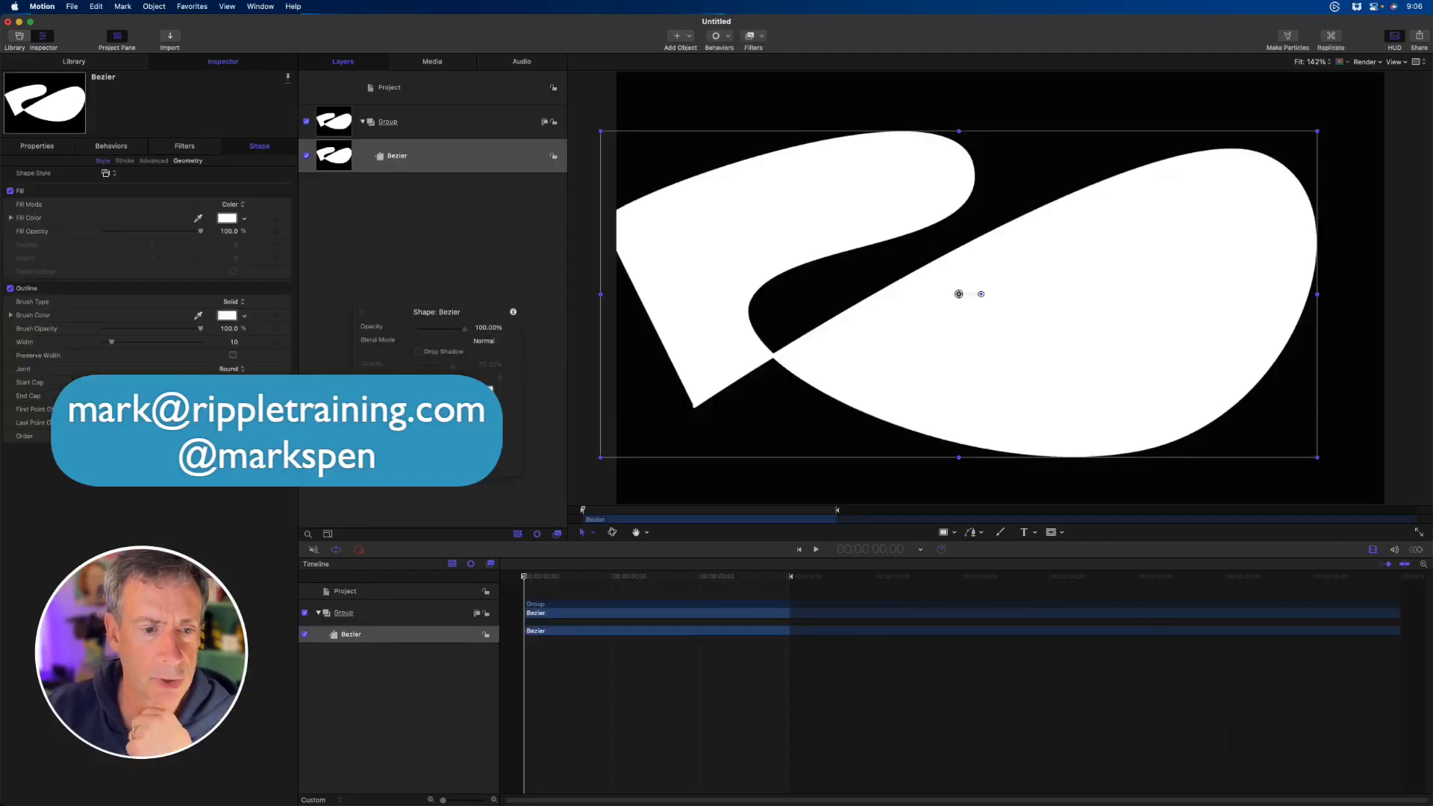
{"action": "left_click", "coordinate": [11, 191]}
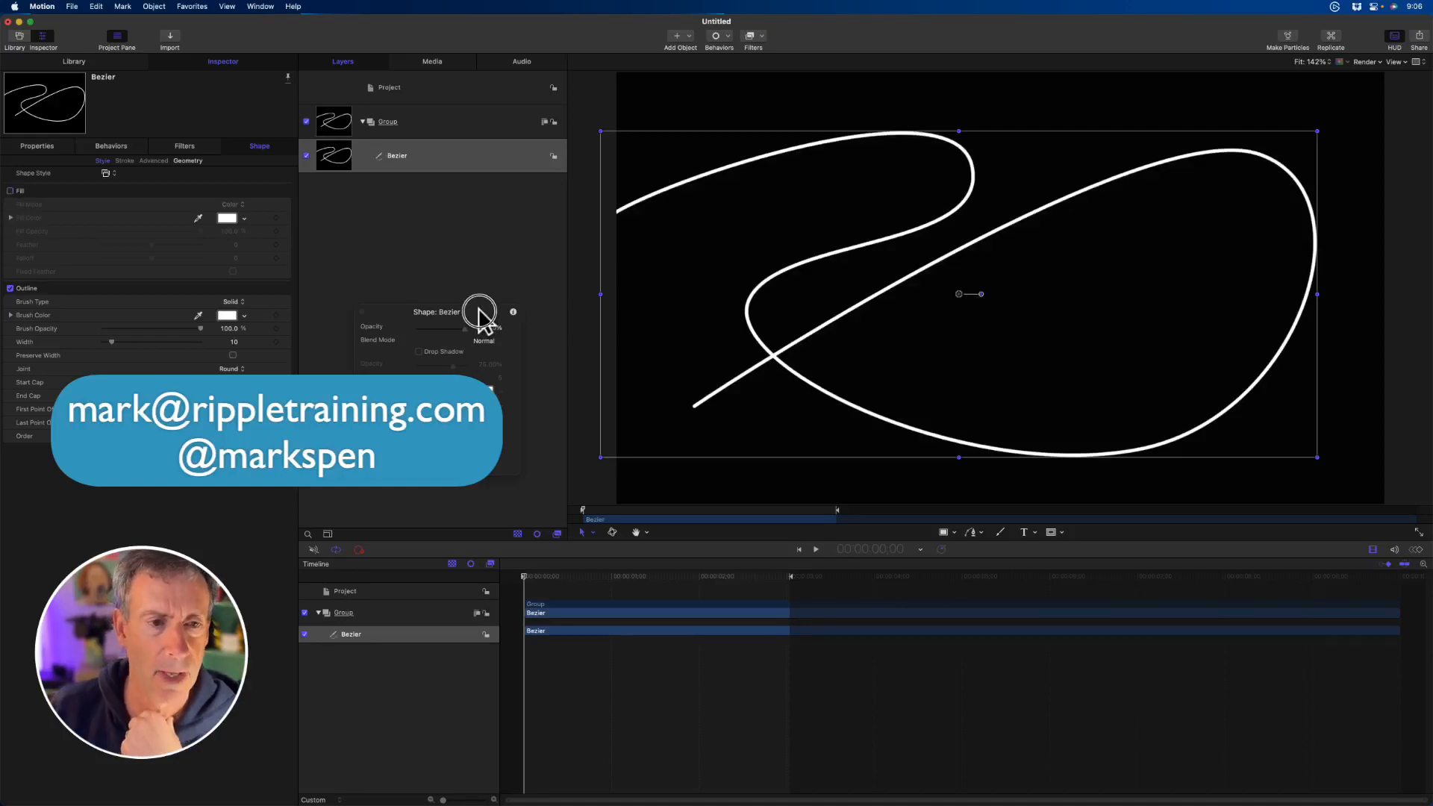
{"action": "left_click_drag", "start_coordinate": [480, 310], "coordinate": [474, 231]}
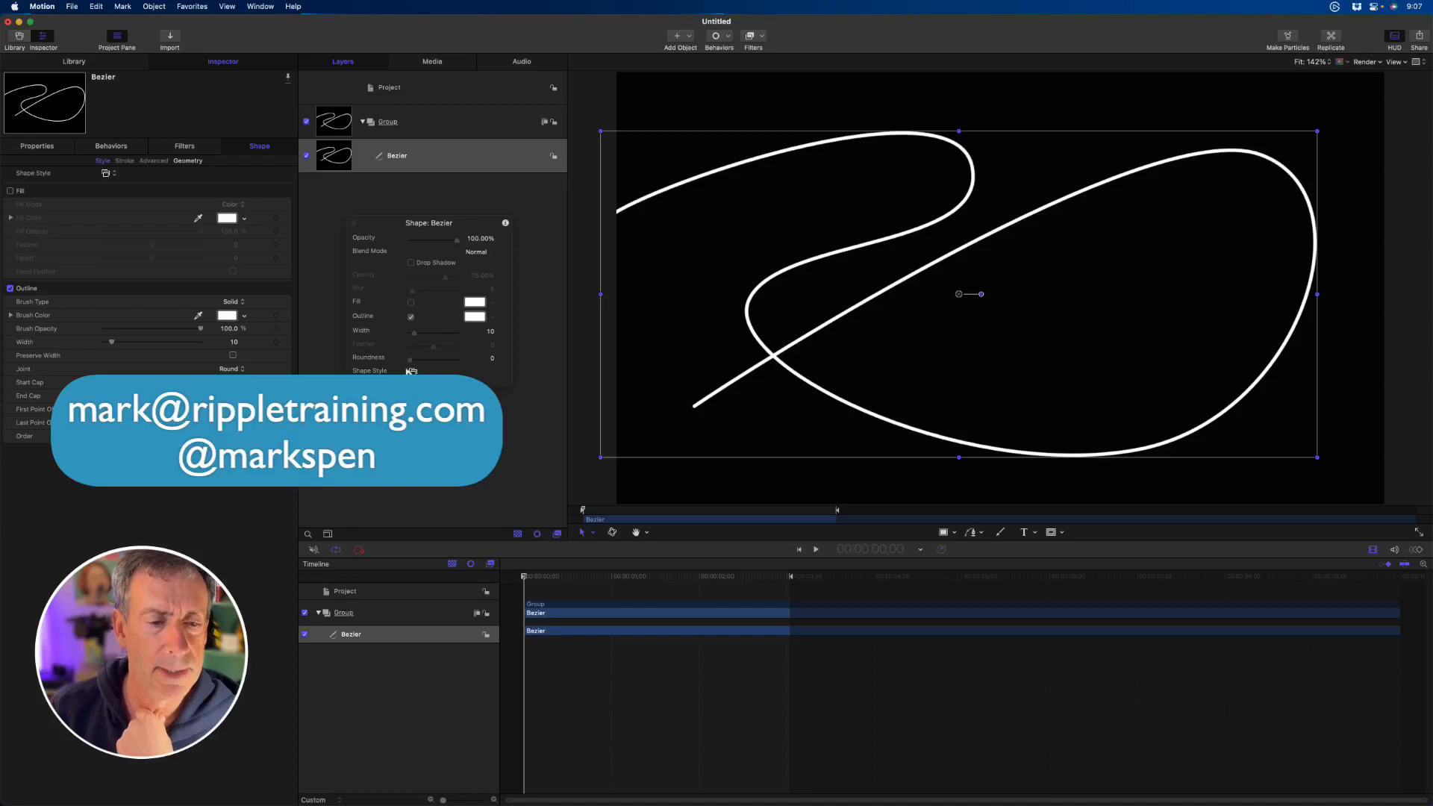
- Try the Light Tail 06 shape style on the Bezier path, undo it, and play the plain outline from the start
{"action": "left_click", "coordinate": [413, 371]}
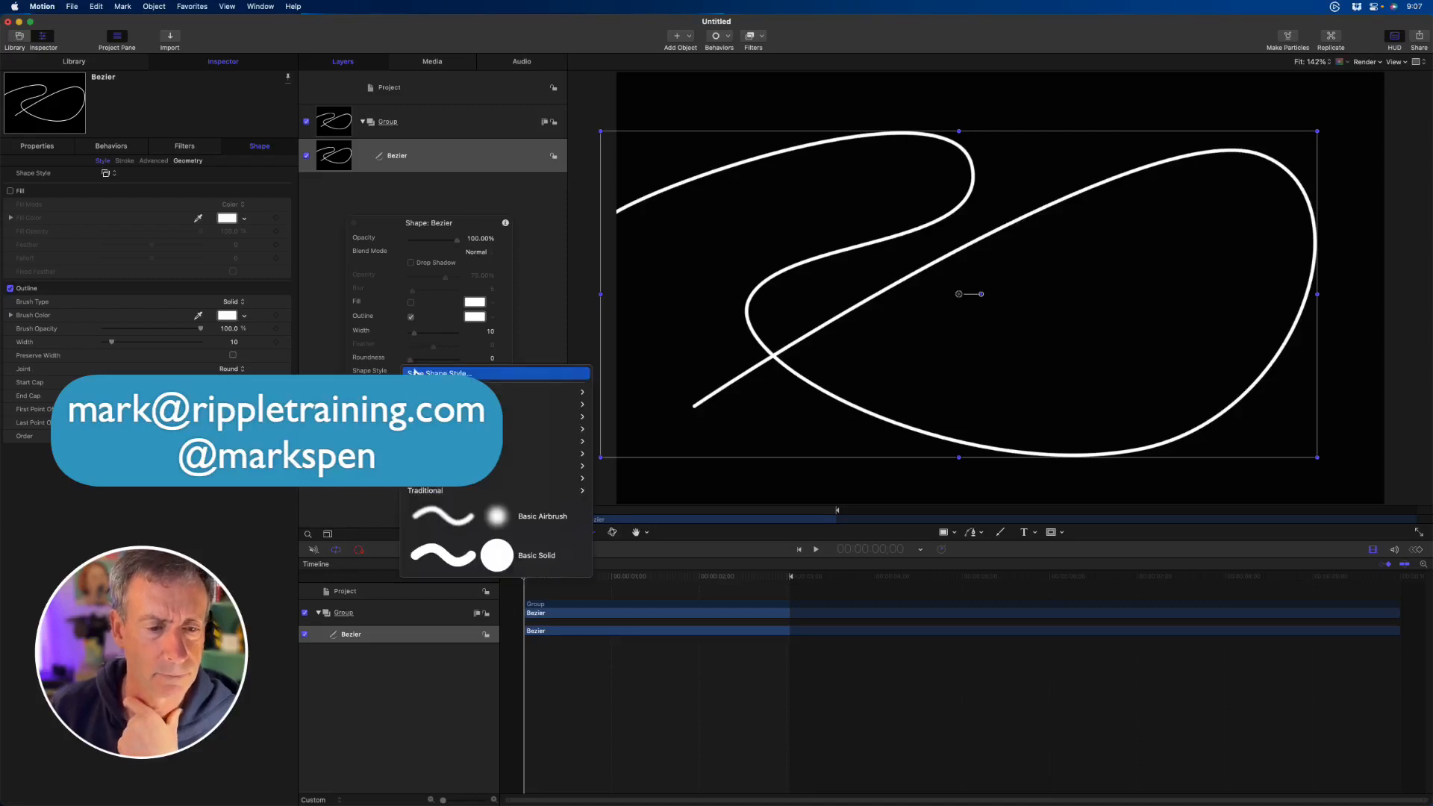
{"action": "mouse_move", "coordinate": [463, 453]}
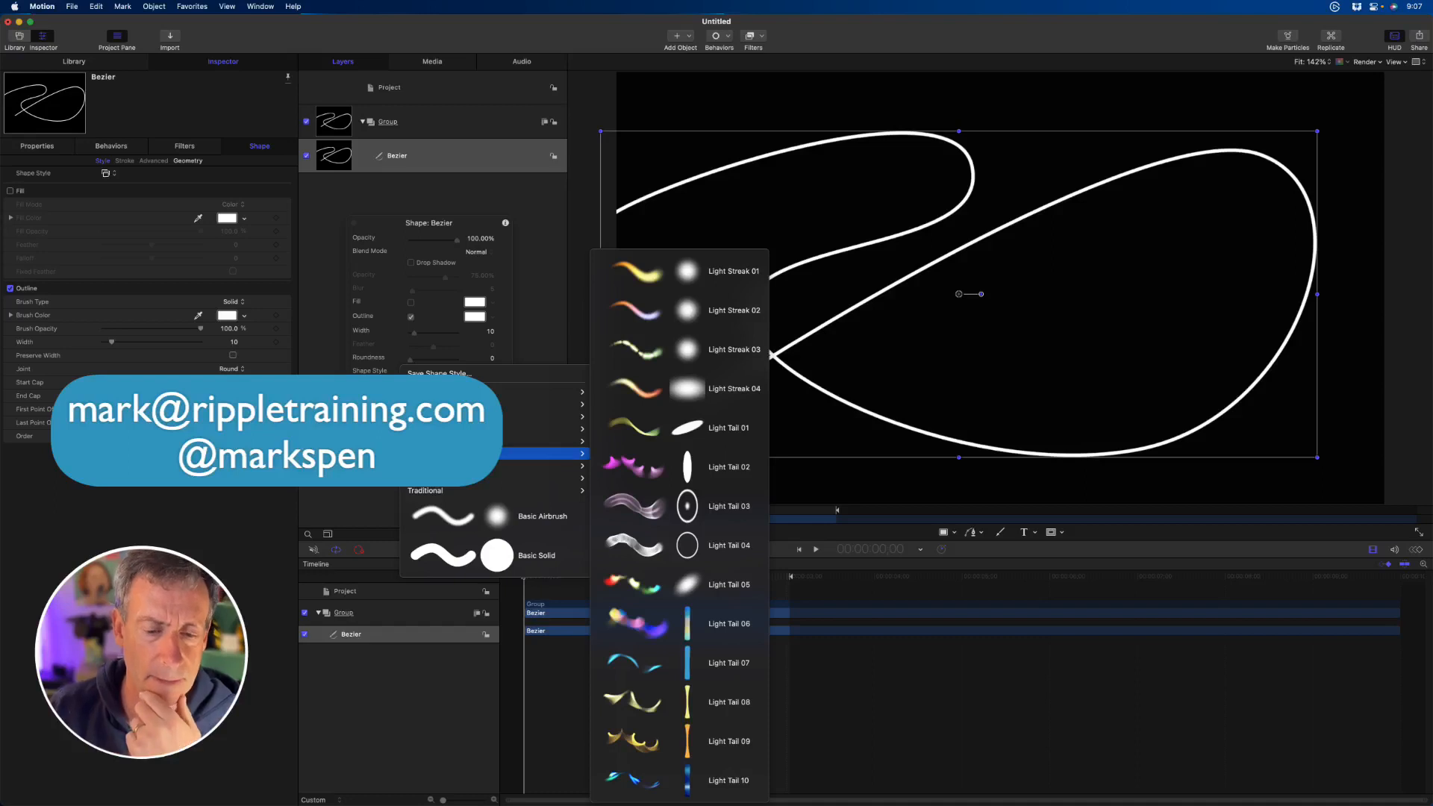
{"action": "left_click", "coordinate": [674, 624]}
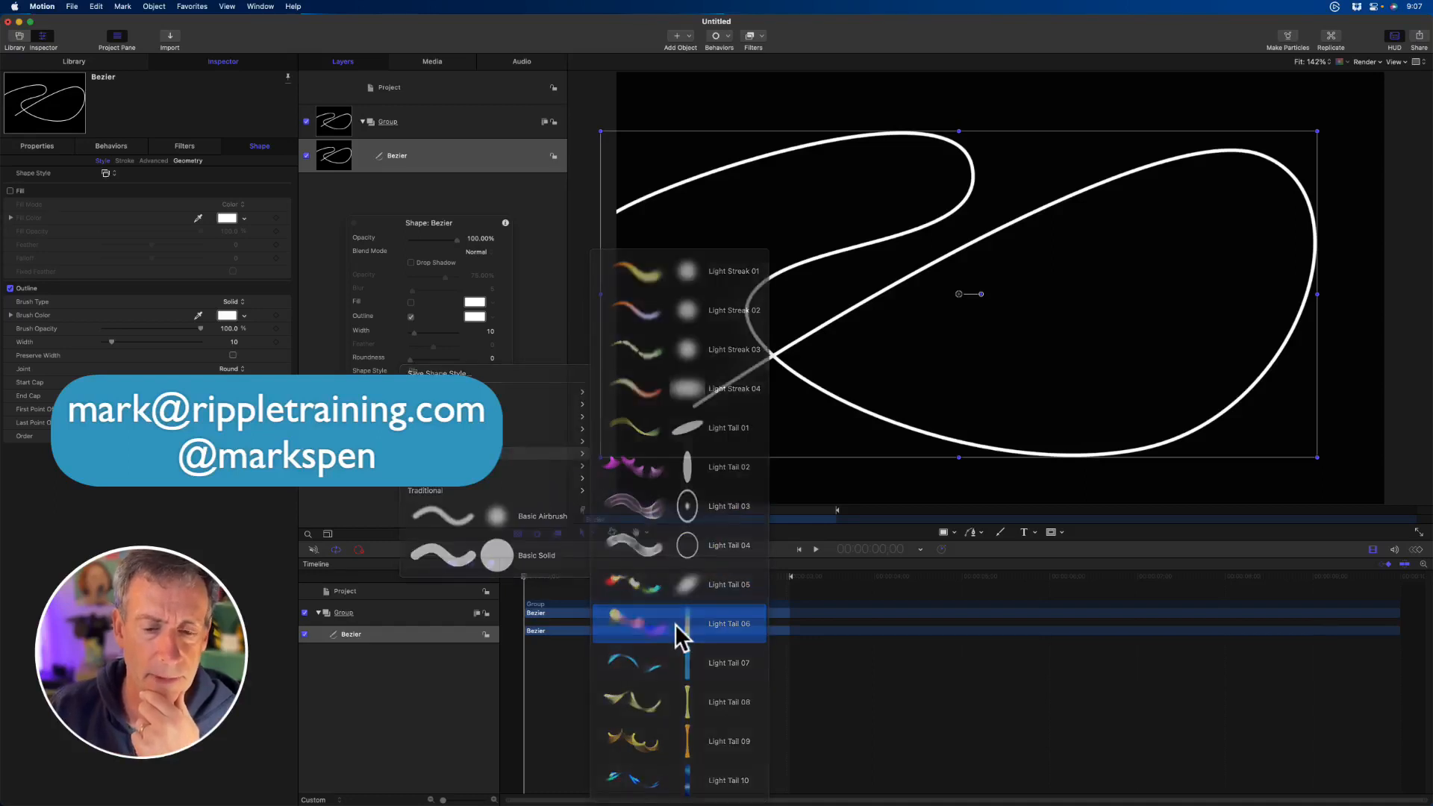
{"action": "key", "text": "space"}
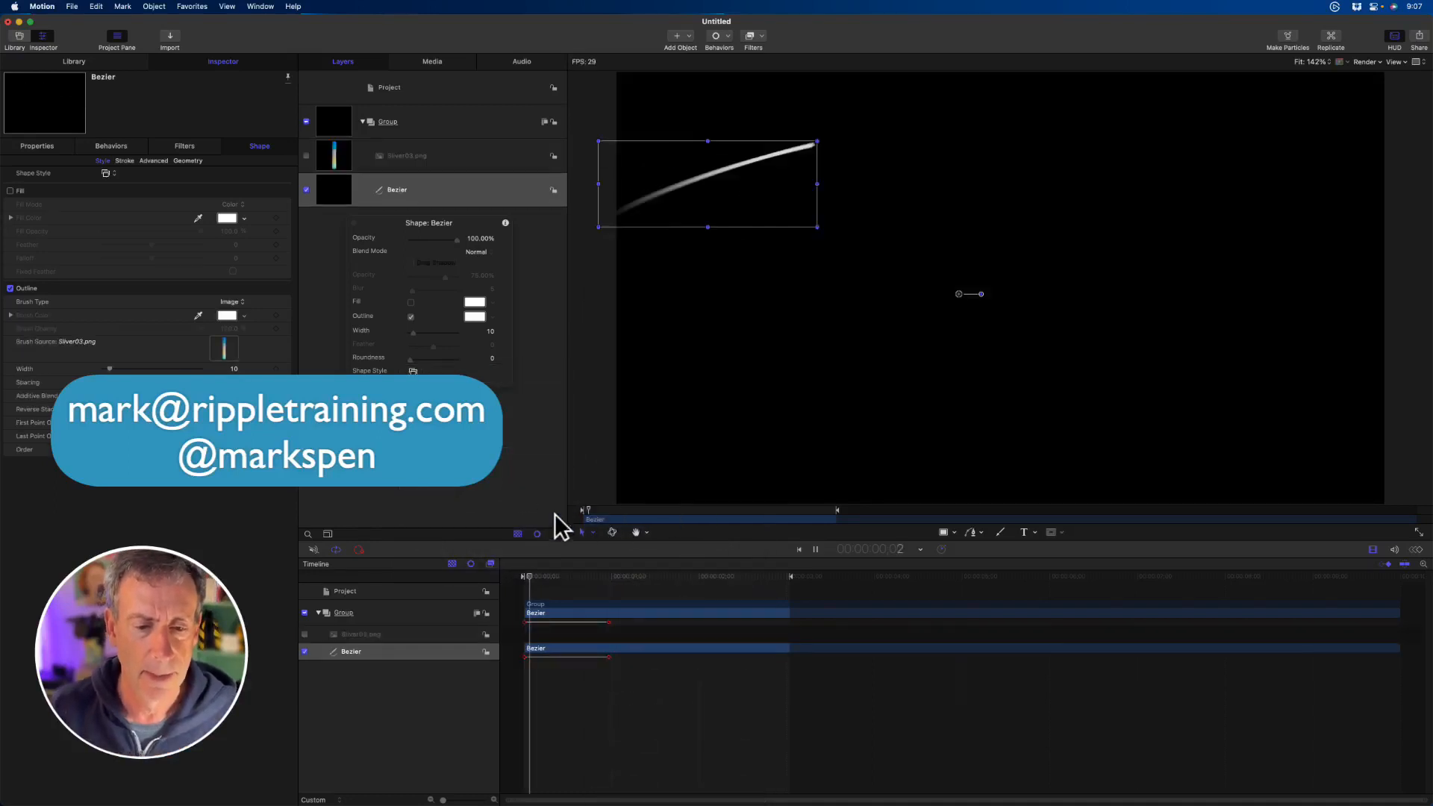
{"action": "key", "text": "super+z"}
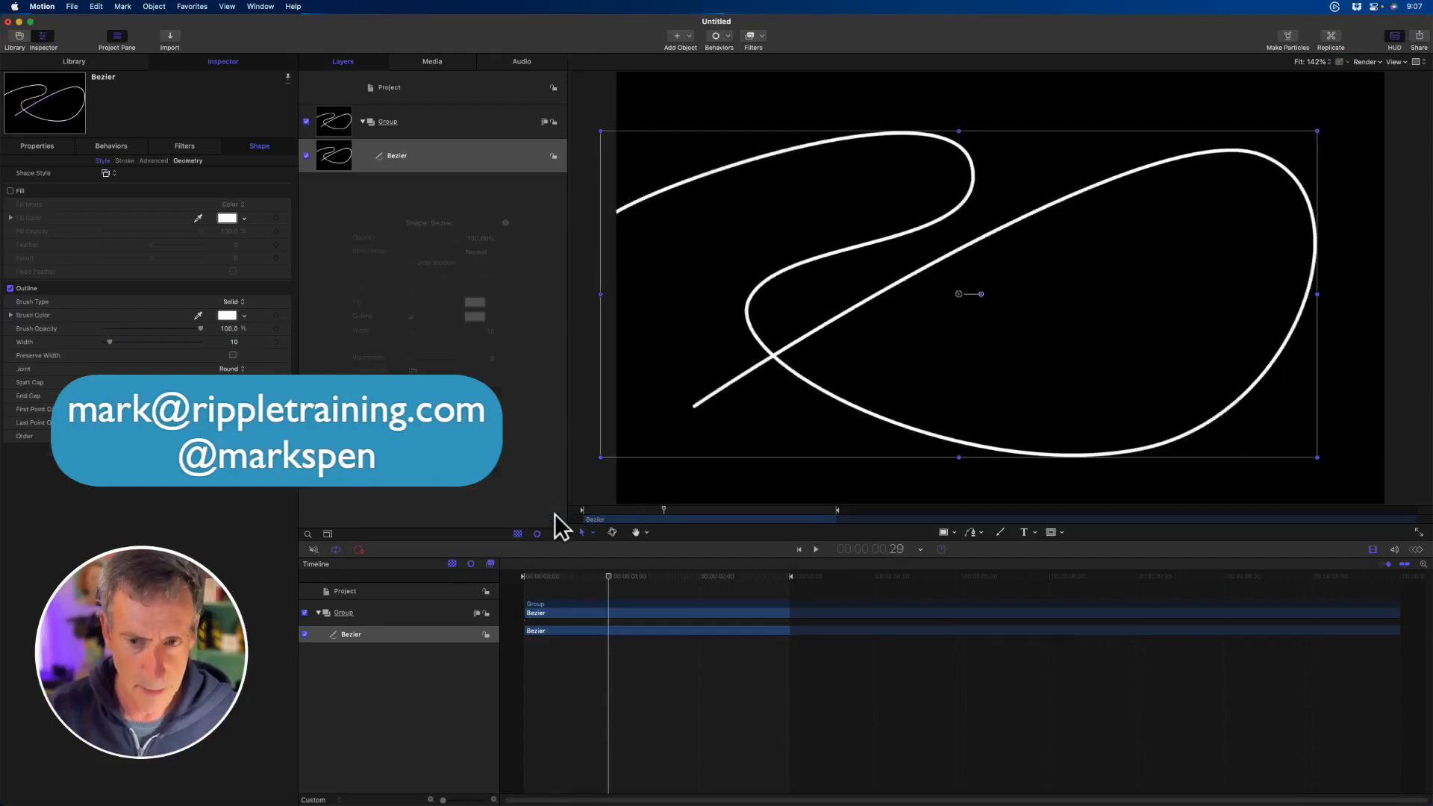
{"action": "left_click_drag", "start_coordinate": [635, 509], "coordinate": [582, 509]}
{"action": "key", "text": "space"}
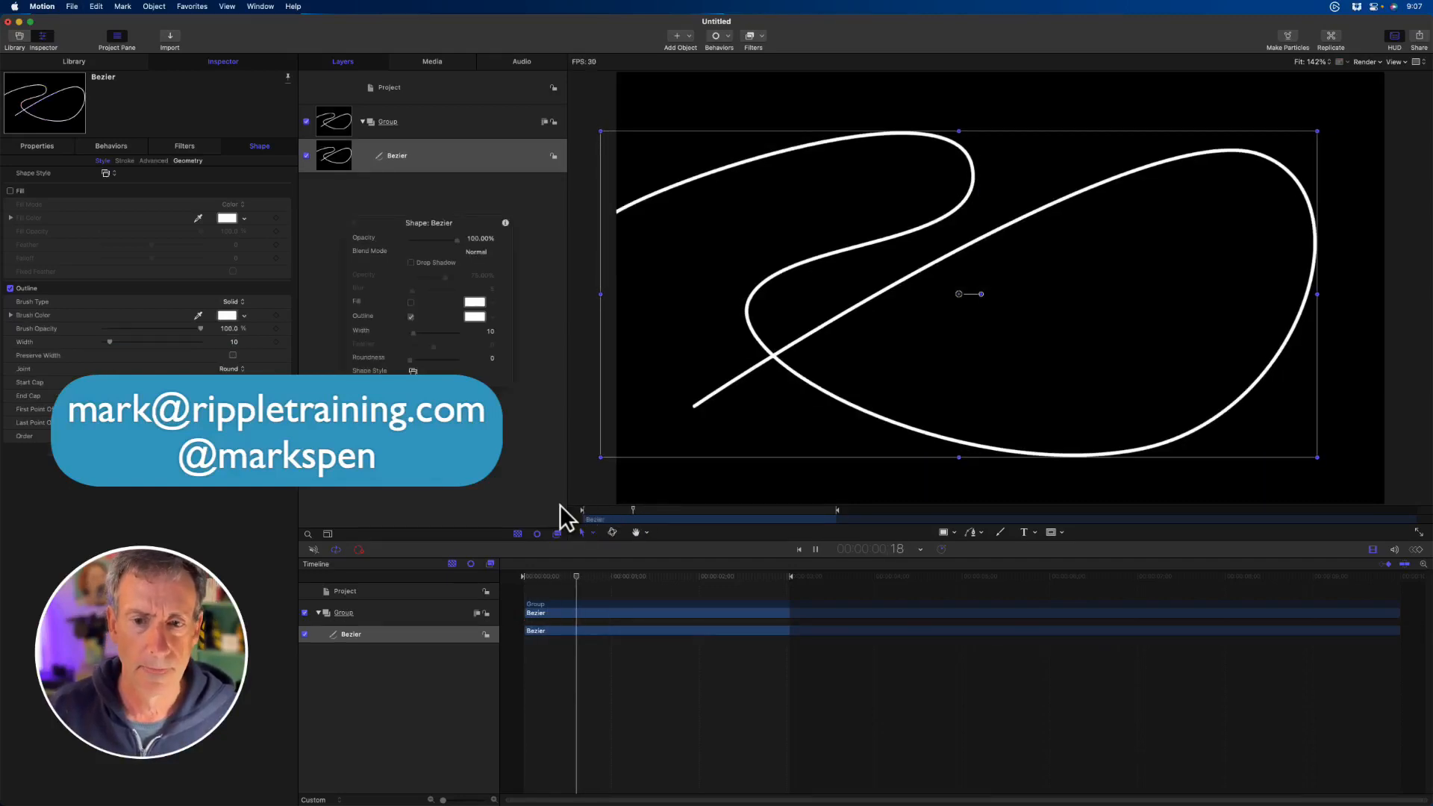
{"action": "key", "text": "space"}
- Apply the Light Streak 02 shape style to the Bezier path and preview its animation
{"action": "left_click", "coordinate": [411, 372]}
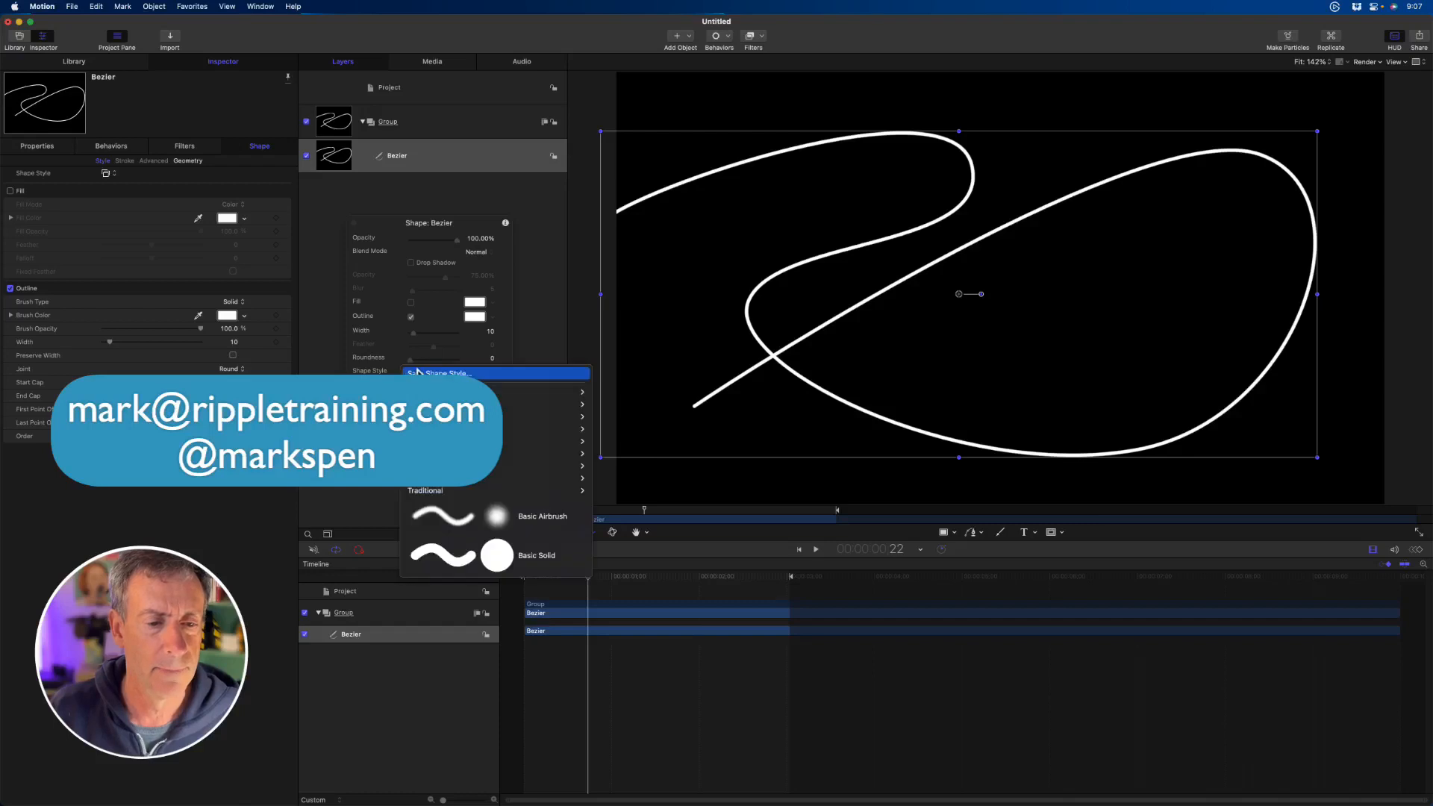
{"action": "mouse_move", "coordinate": [553, 453]}
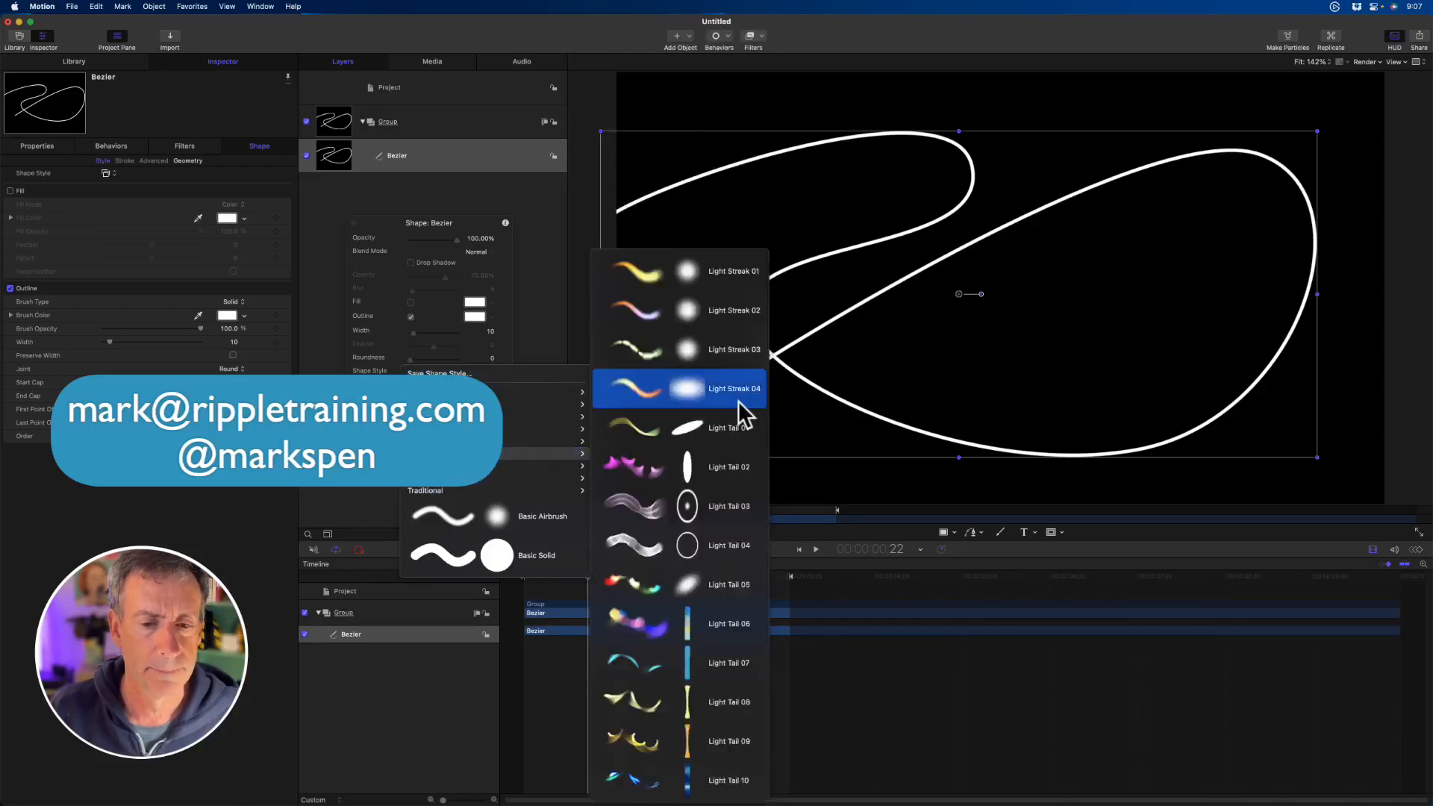
{"action": "left_click", "coordinate": [705, 313]}
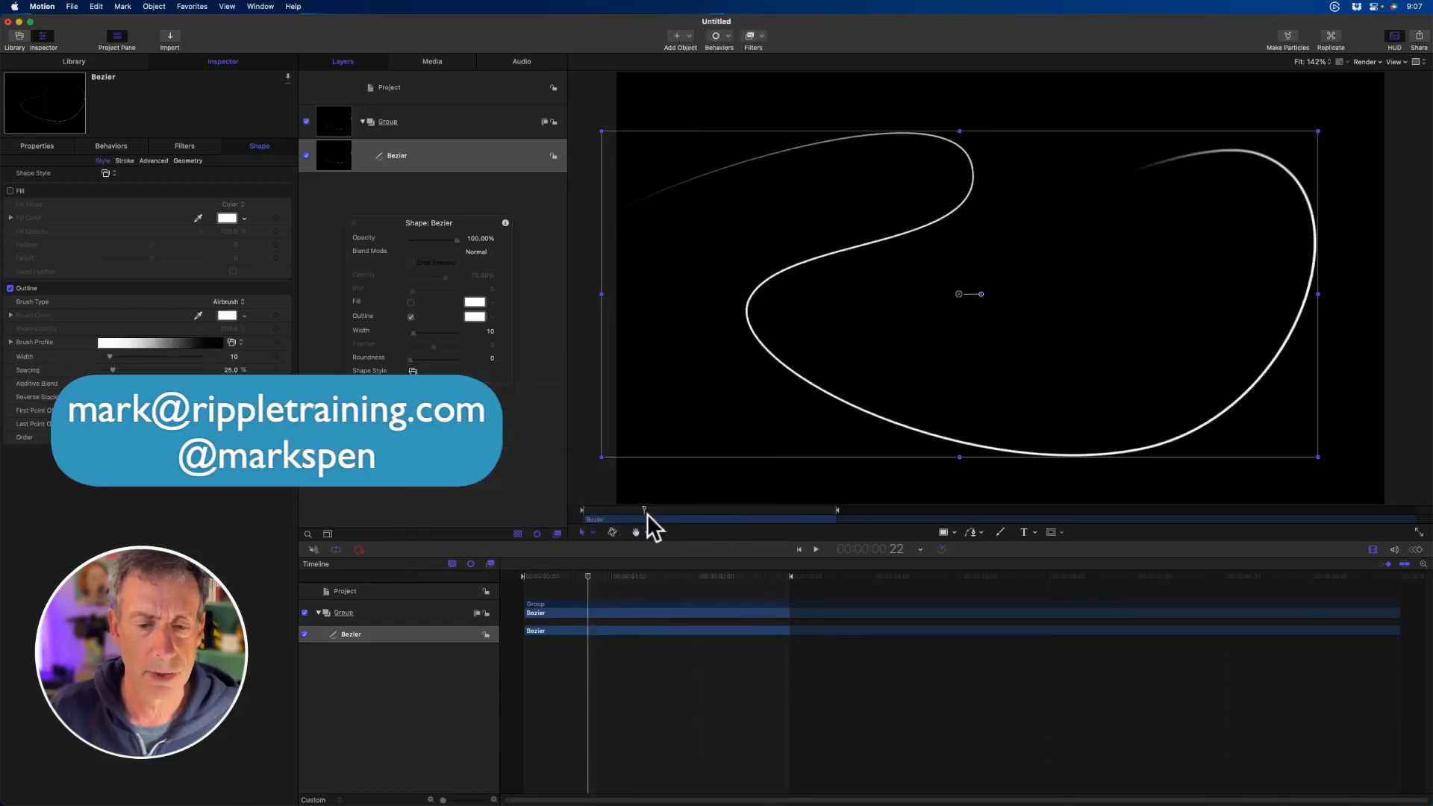
{"action": "key", "text": "space"}
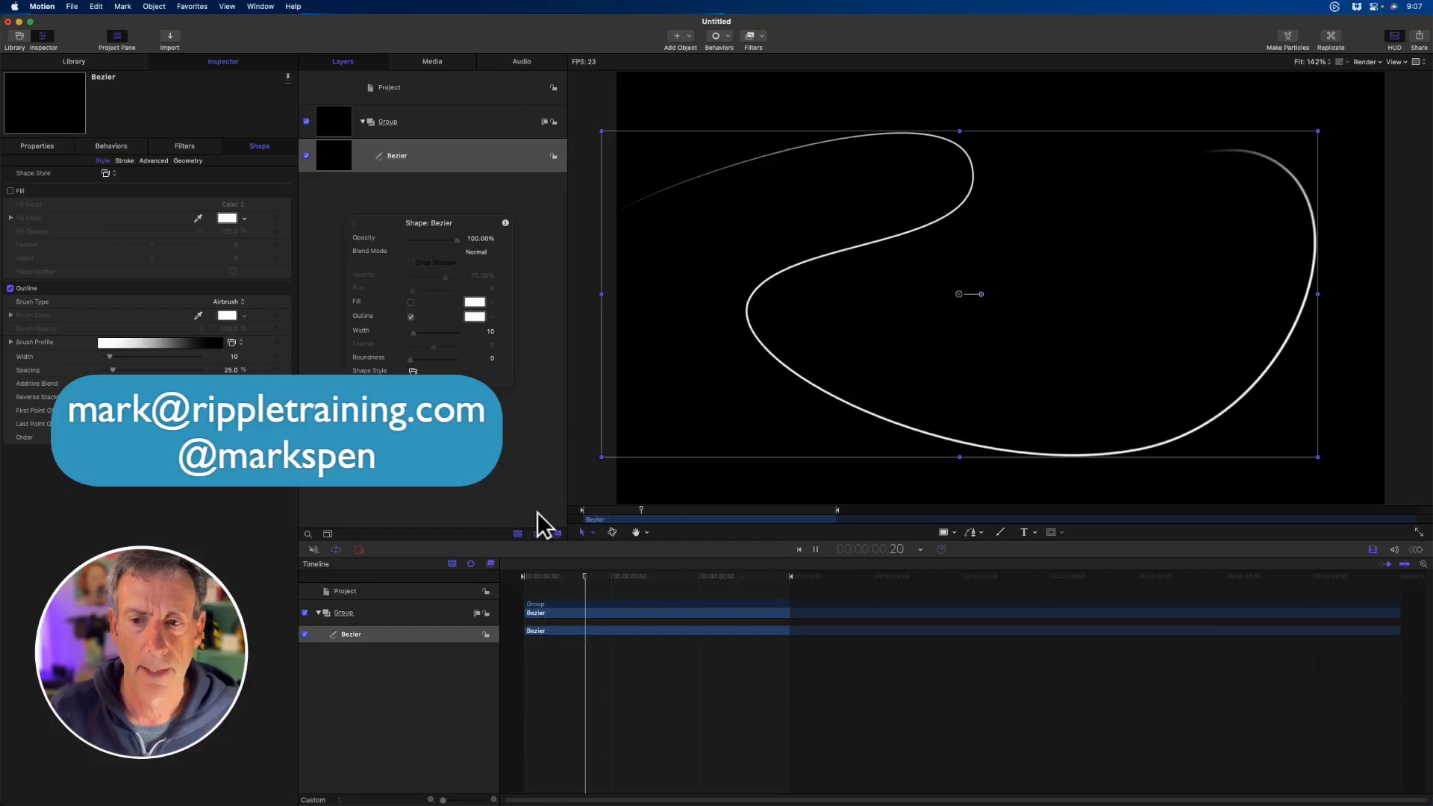
- Change the Bezier path's shape style to Light Tail 03 and set its outline colour to olive yellow during playback
{"action": "left_click", "coordinate": [413, 371]}
{"action": "mouse_move", "coordinate": [545, 416]}
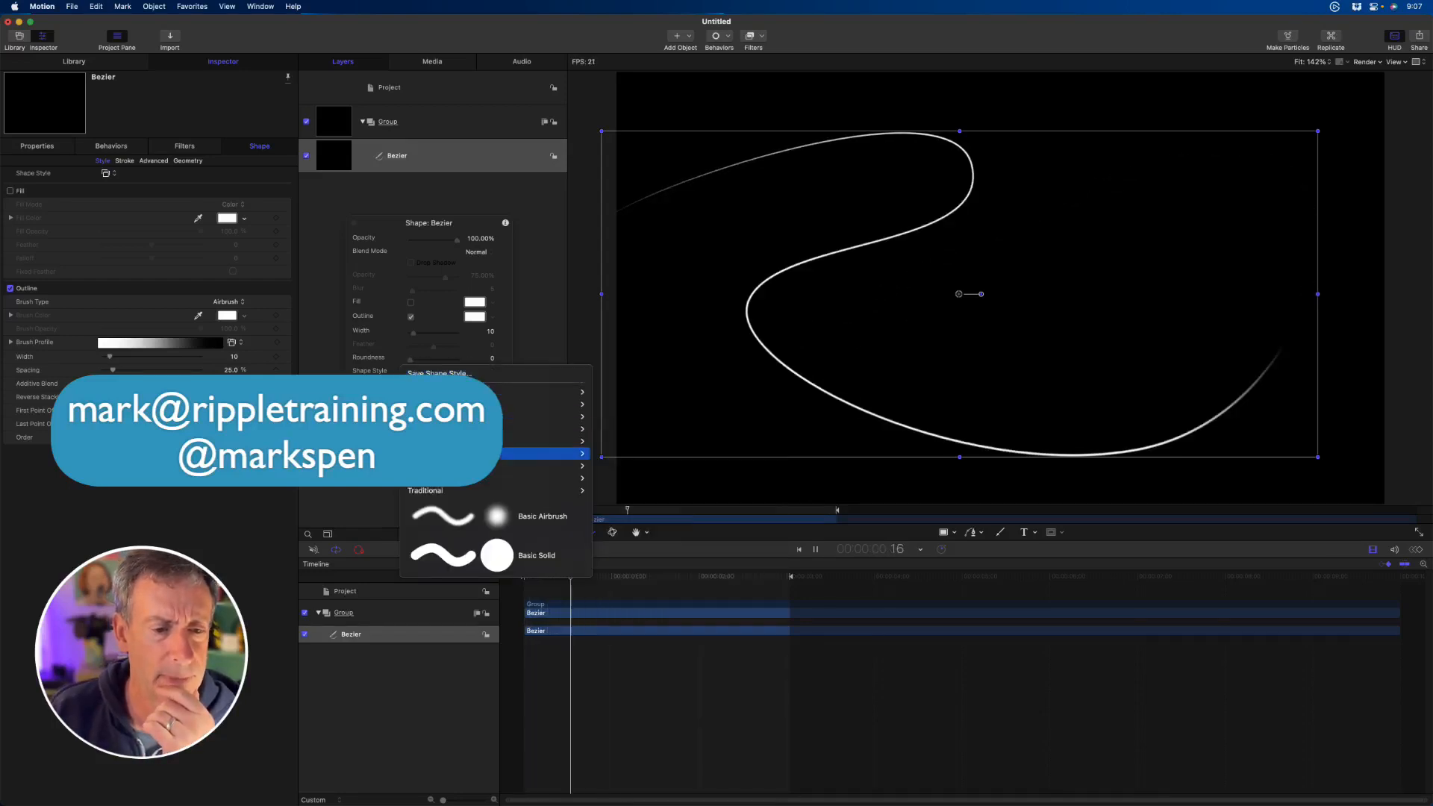
{"action": "mouse_move", "coordinate": [545, 453]}
{"action": "left_click", "coordinate": [720, 503]}
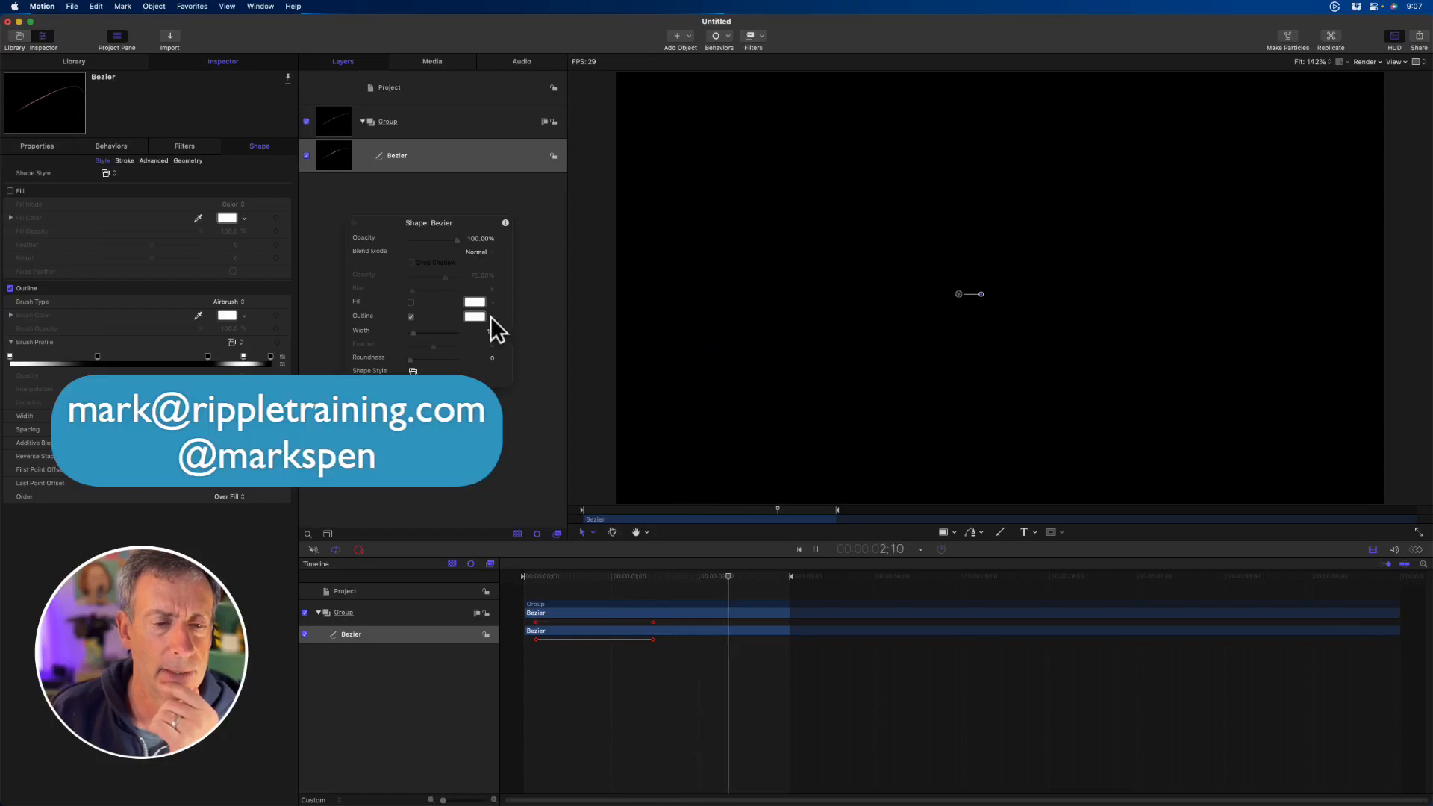
{"action": "left_click_drag", "start_coordinate": [493, 316], "coordinate": [543, 342]}
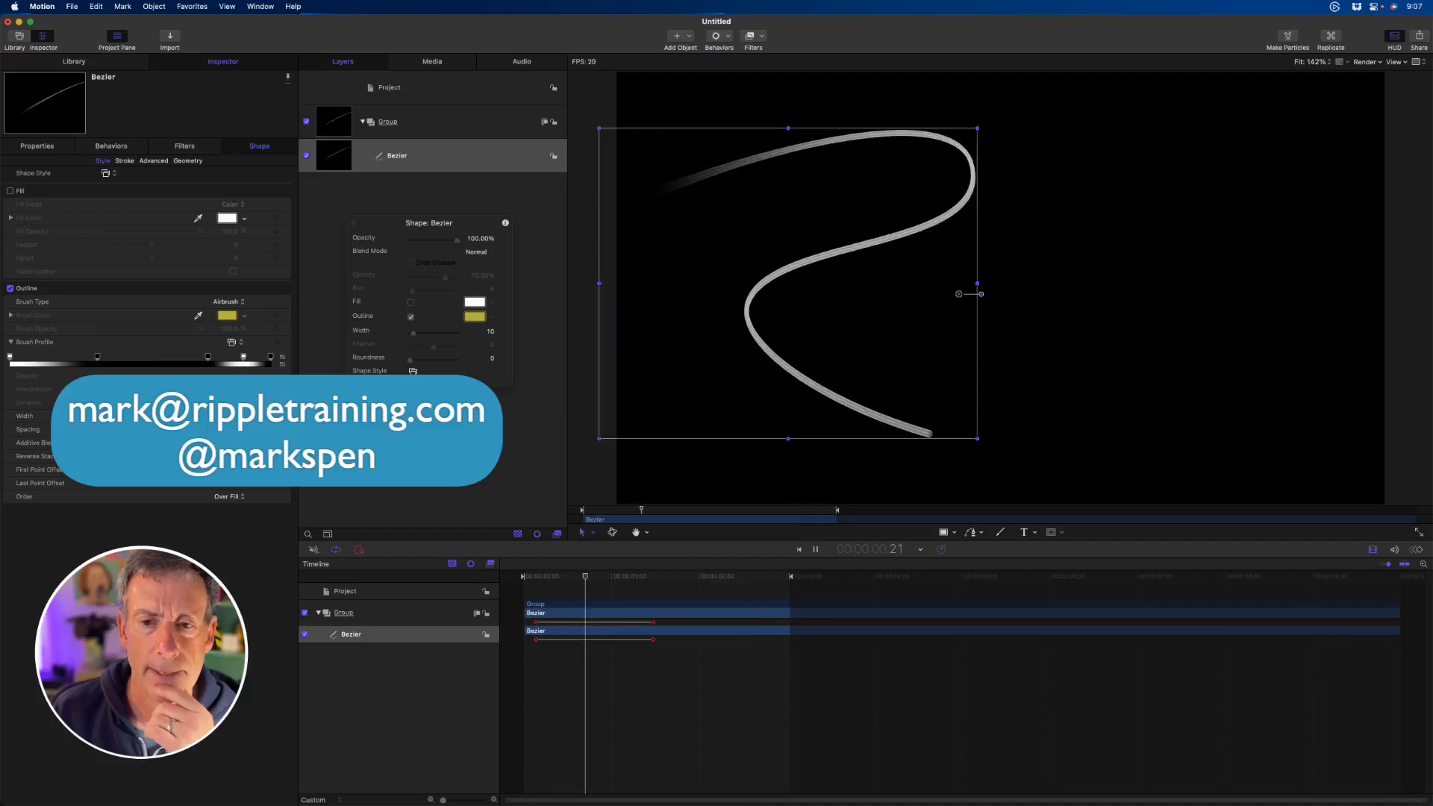
- Change the path to the Textural shape style that uses the InkSponge.mov brush source, and stop playback after previewing it
{"action": "left_click", "coordinate": [412, 371]}
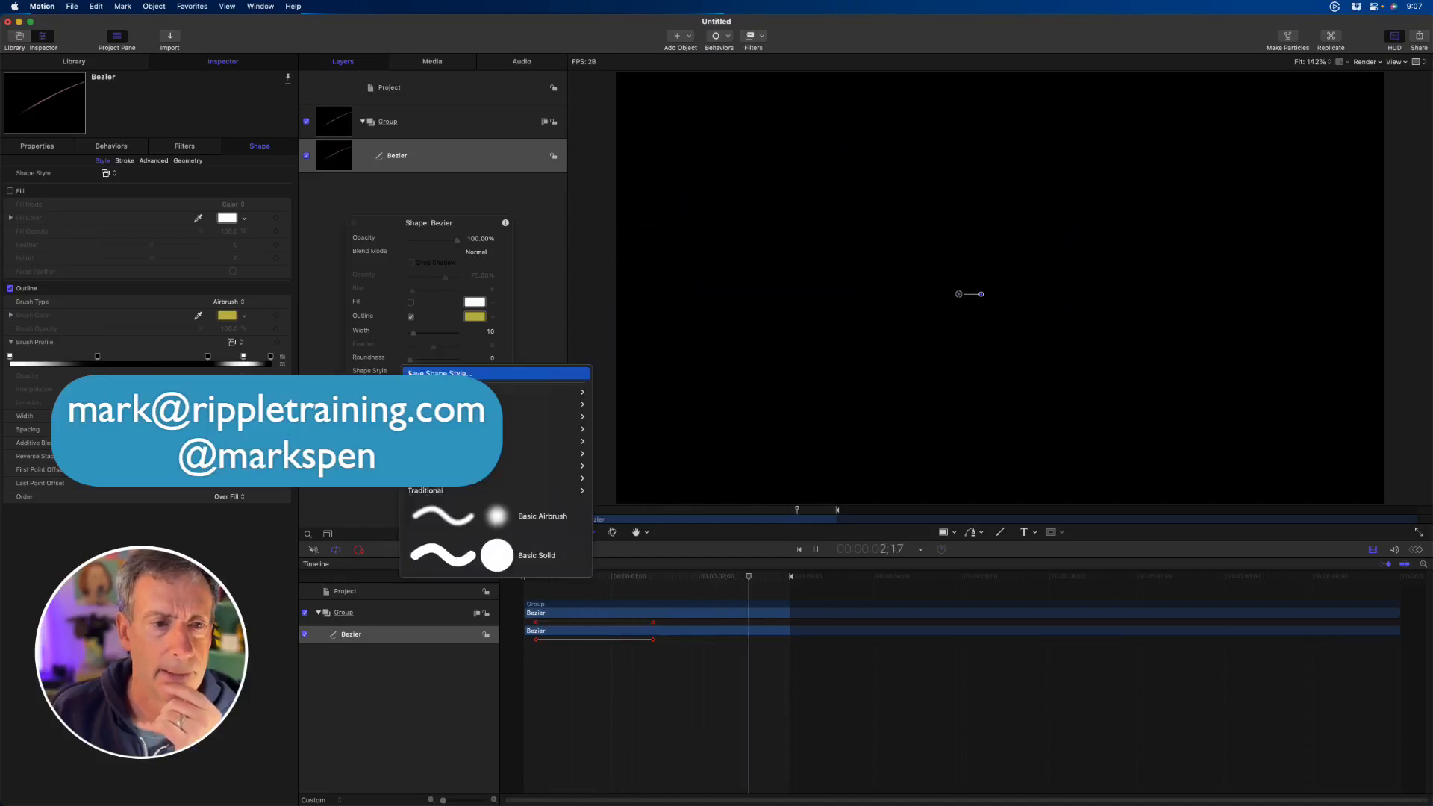
{"action": "mouse_move", "coordinate": [497, 477]}
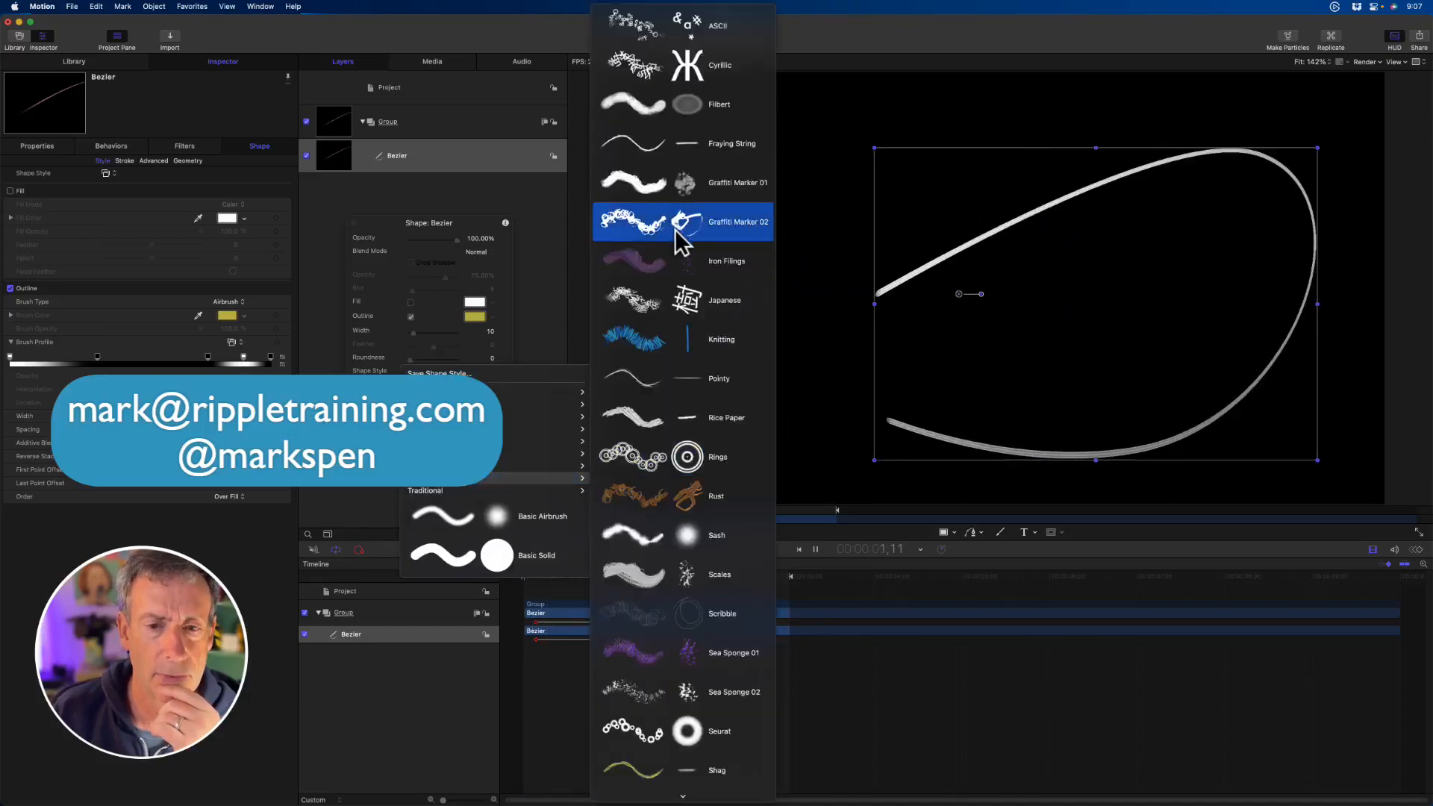
{"action": "left_click", "coordinate": [675, 254]}
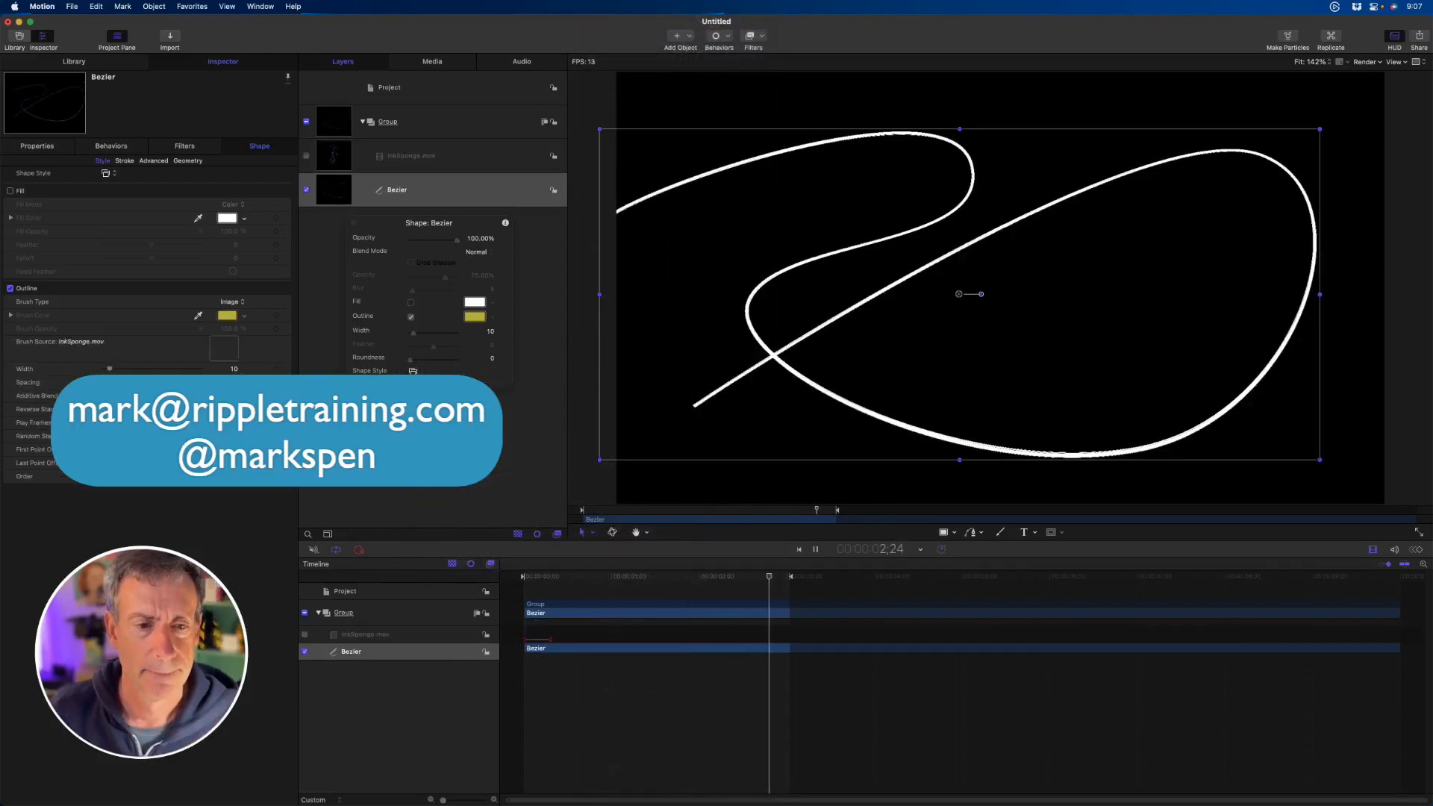
{"action": "key", "text": "space"}
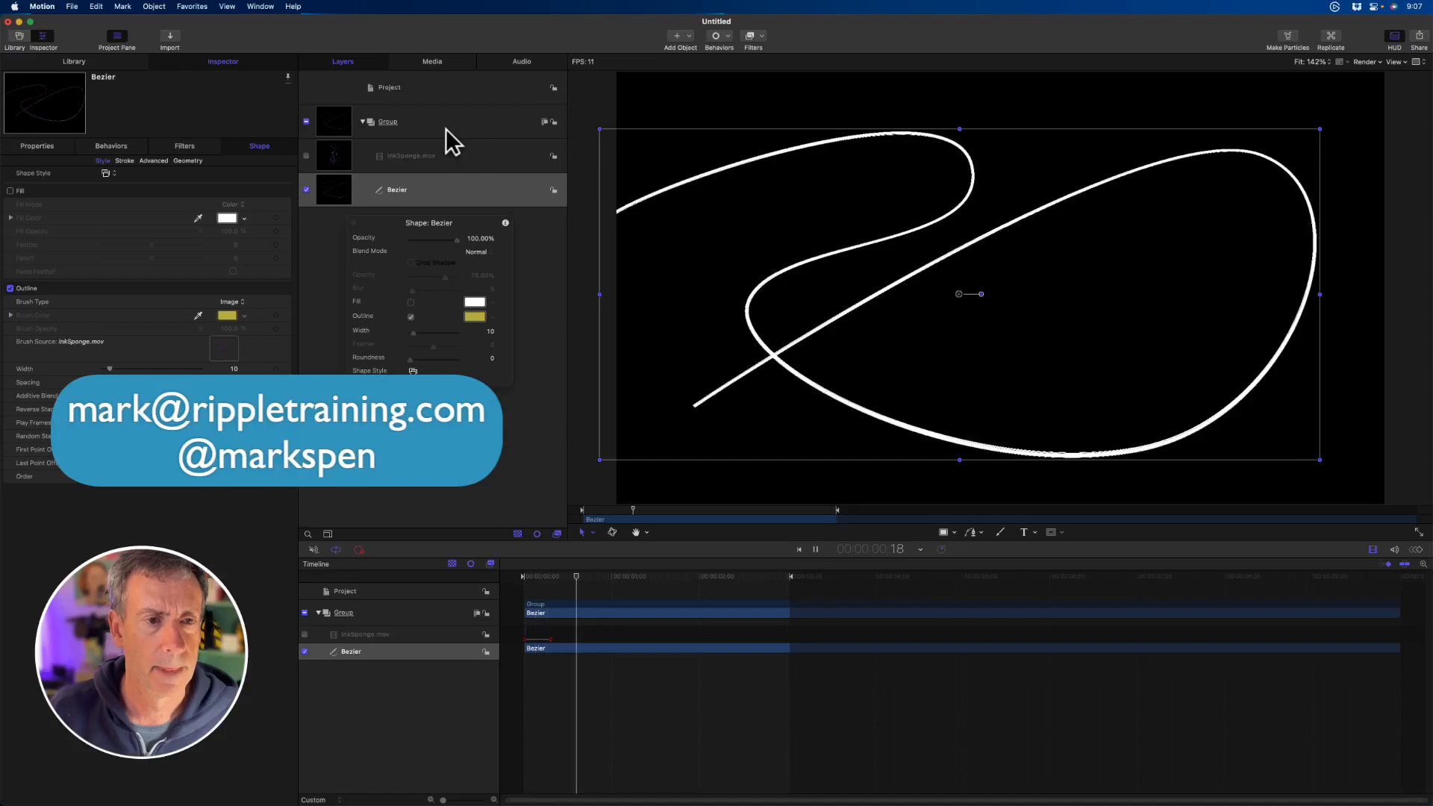
- Apply the traditional Acrylic 04 shape style to the Bezier path and preview it at 1;21 on the timeline
{"action": "left_click", "coordinate": [413, 371]}
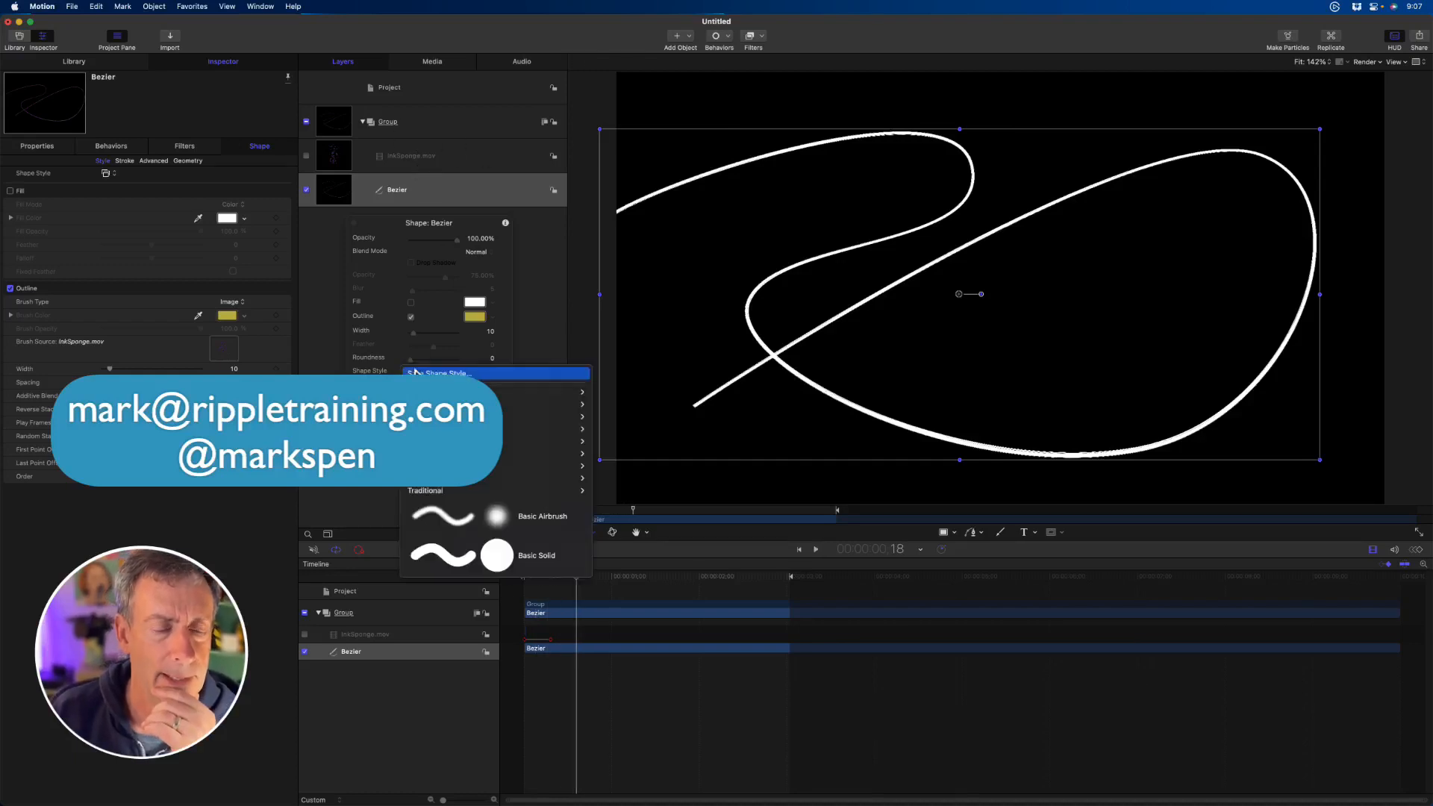
{"action": "mouse_move", "coordinate": [450, 491]}
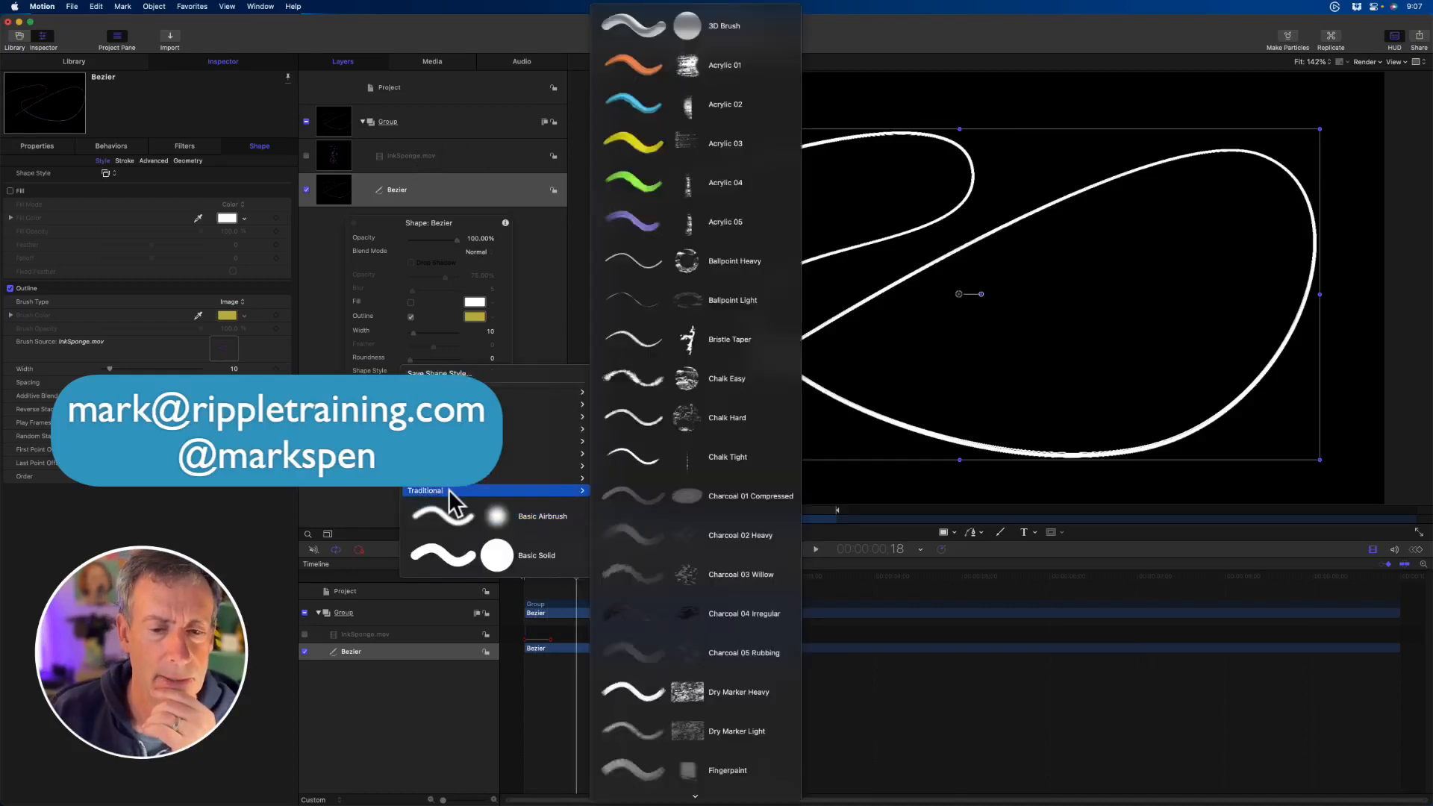
{"action": "left_click", "coordinate": [730, 182]}
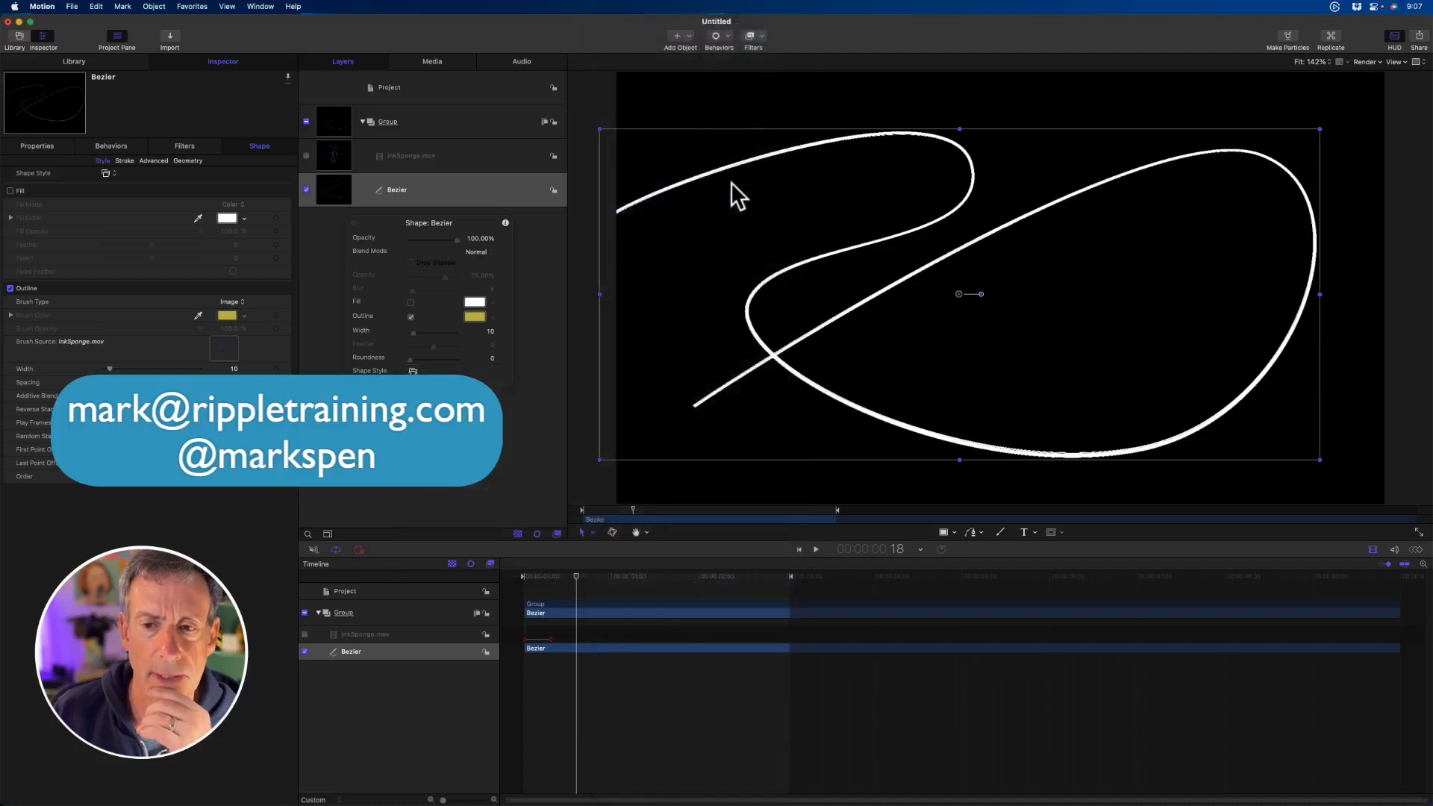
{"action": "left_click_drag", "start_coordinate": [573, 578], "coordinate": [675, 581]}
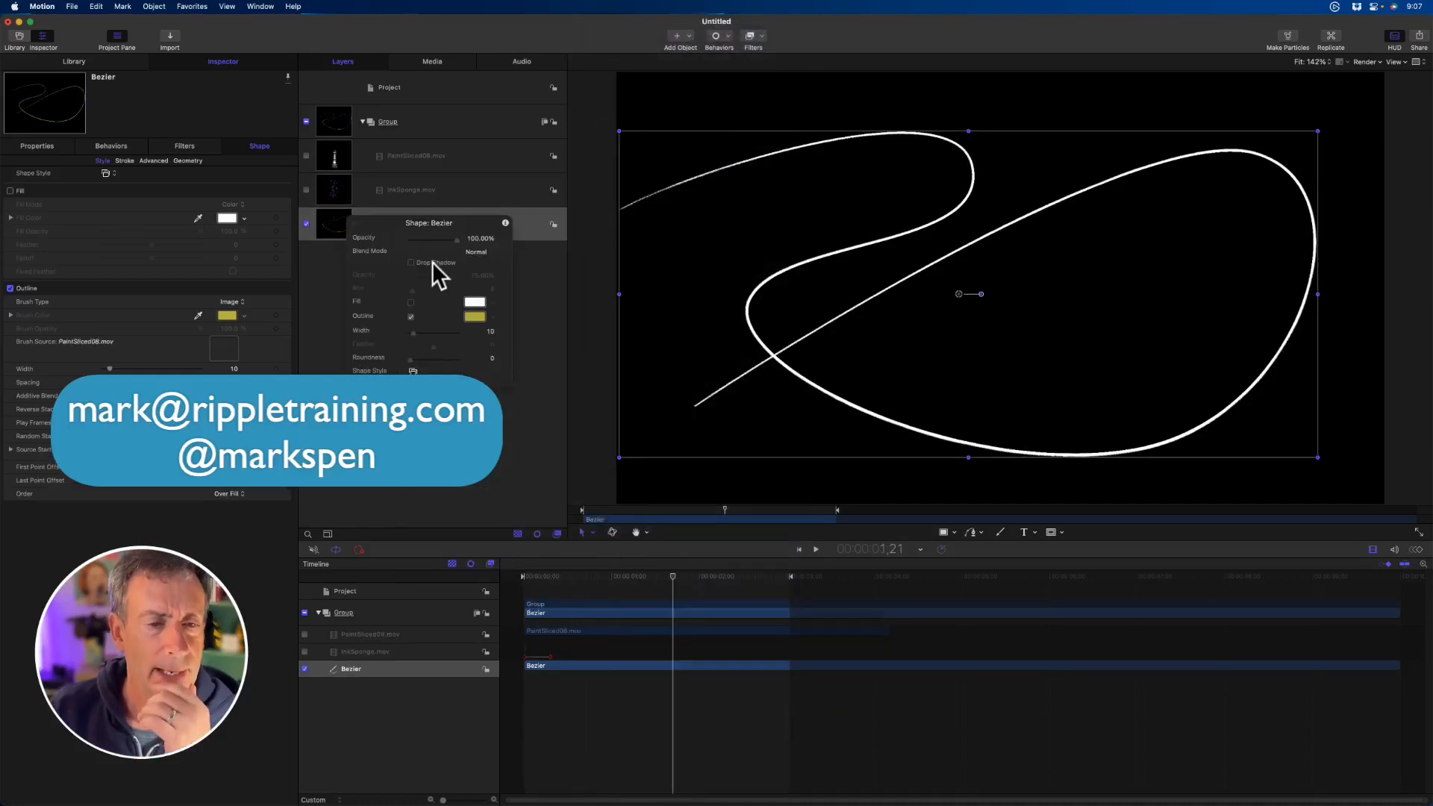
{"action": "left_click_drag", "start_coordinate": [379, 221], "coordinate": [403, 261]}
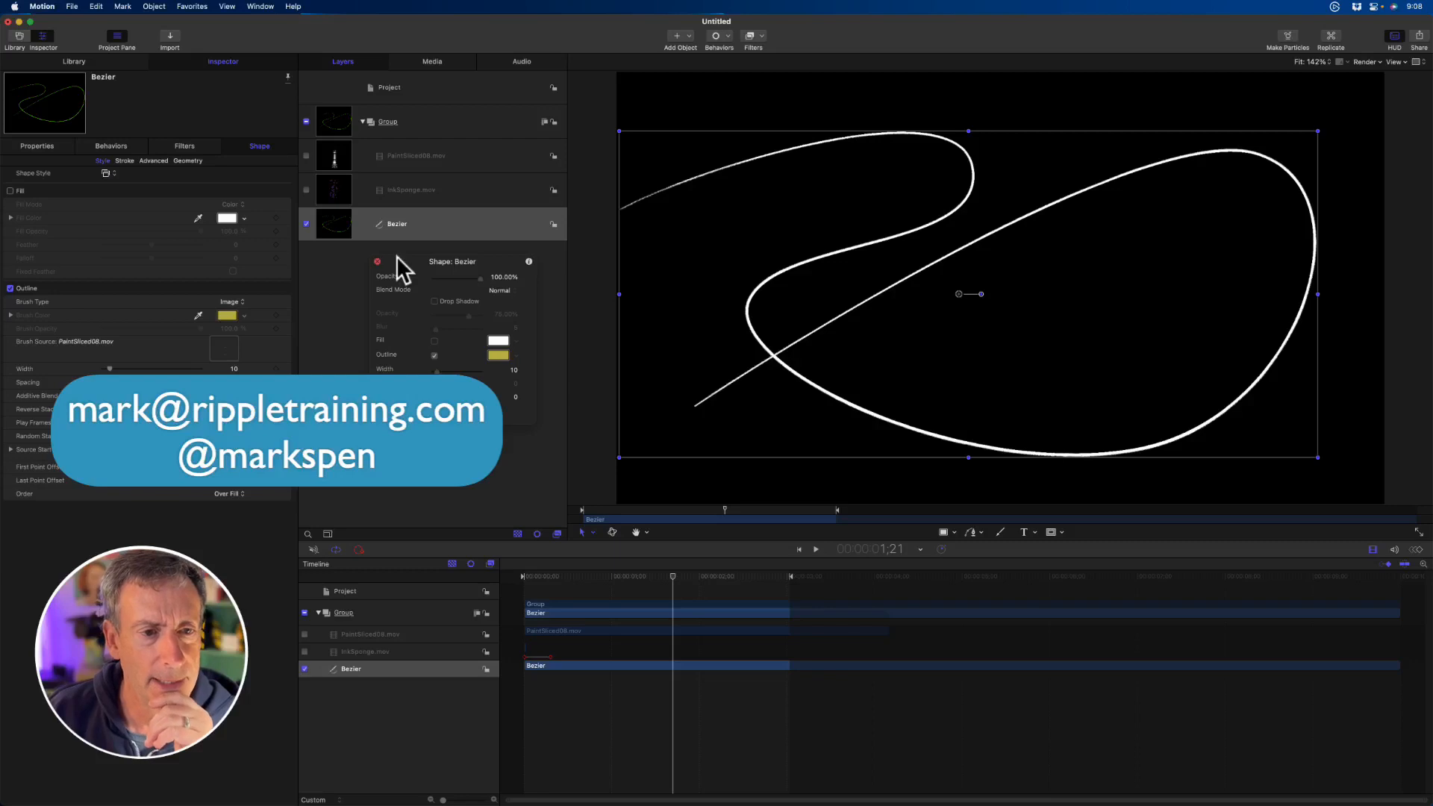
- Delete the PaintSliced08.mov and InkSponge.mov brush source layers from the group
{"action": "left_click", "coordinate": [440, 153]}
{"action": "key", "text": "Delete"}
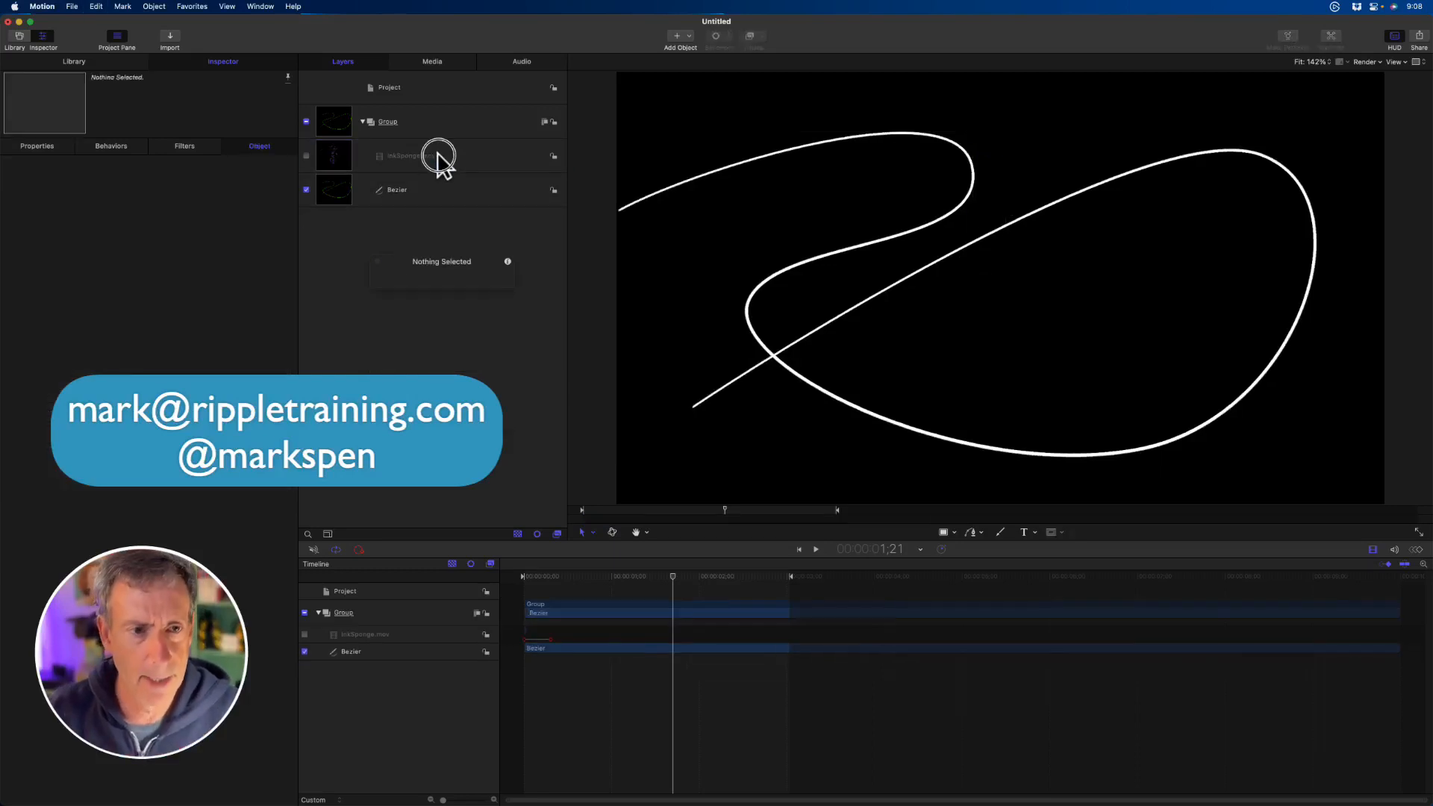
{"action": "left_click", "coordinate": [436, 160]}
{"action": "key", "text": "Delete"}
- Widen the Bezier path's outline to 33 and apply the Hives shape style
{"action": "left_click", "coordinate": [440, 156]}
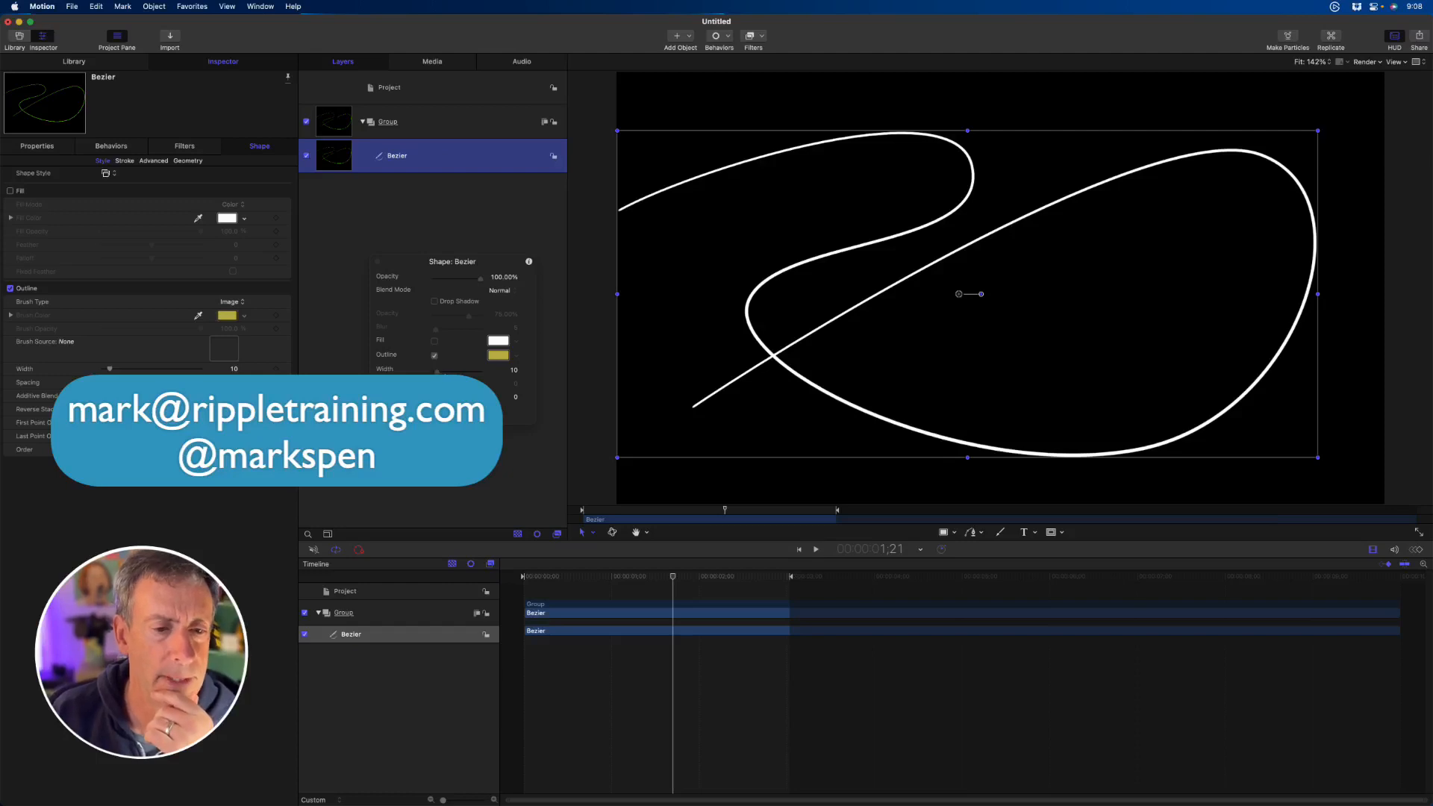
{"action": "left_click_drag", "start_coordinate": [437, 371], "coordinate": [449, 372]}
{"action": "left_click", "coordinate": [444, 411]}
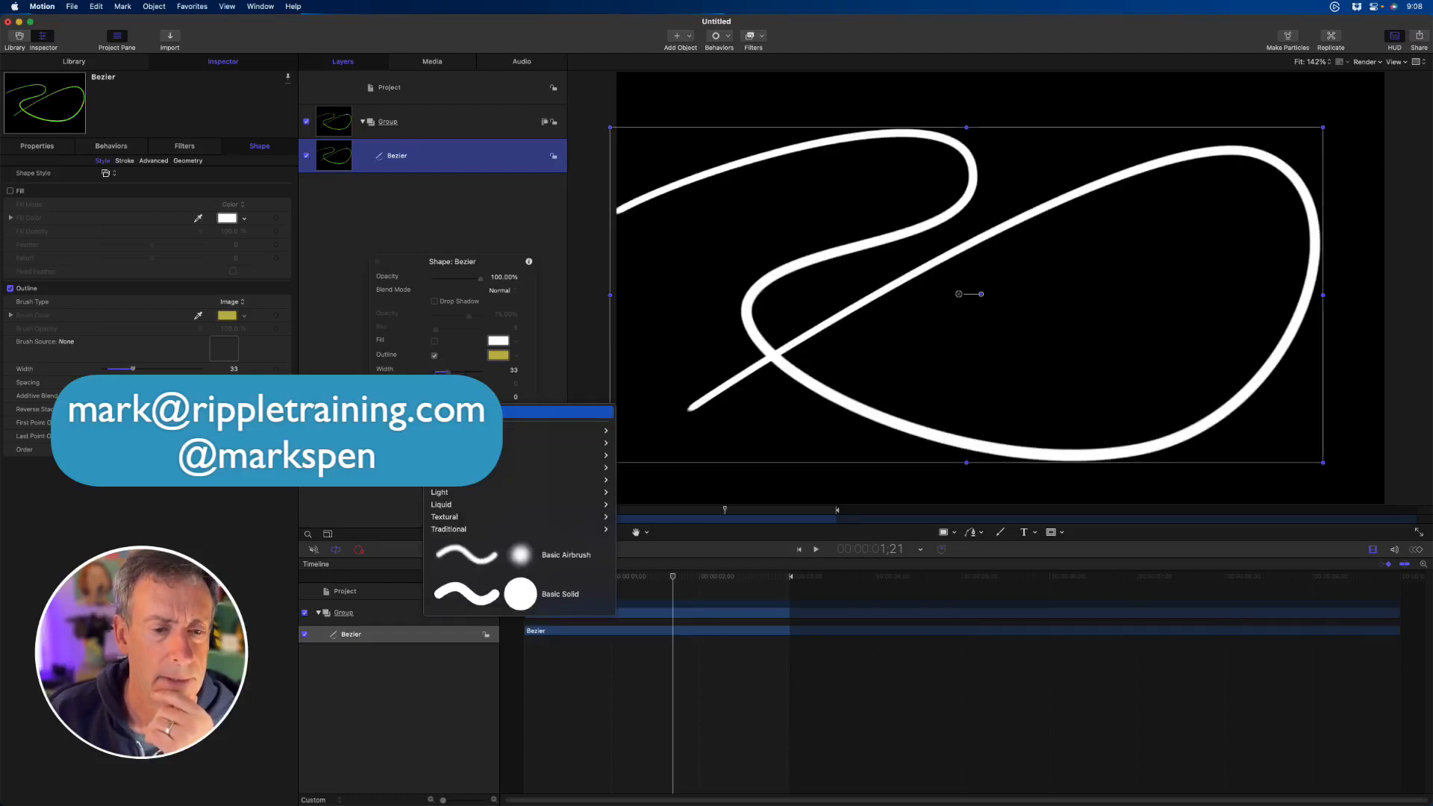
{"action": "mouse_move", "coordinate": [552, 430]}
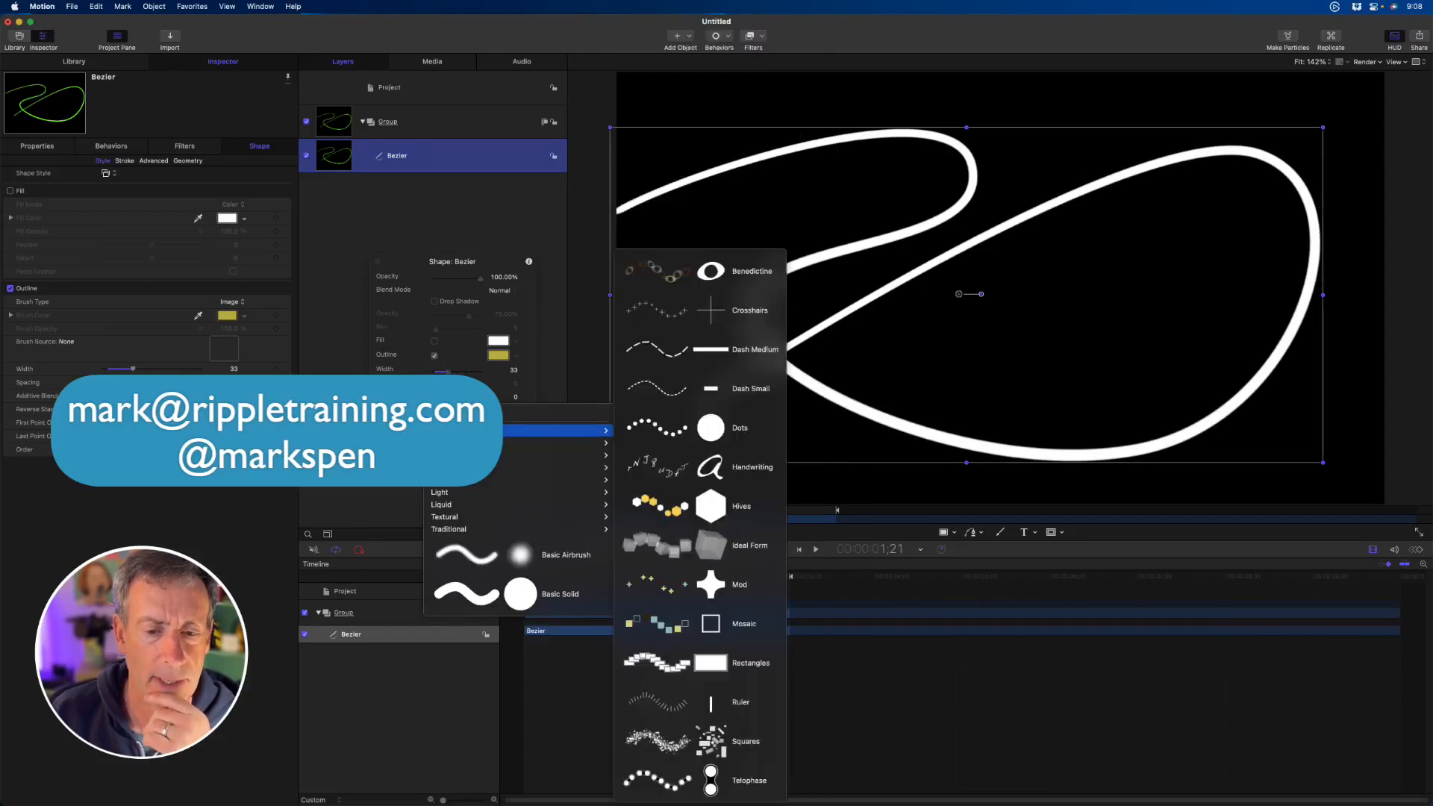
{"action": "left_click", "coordinate": [680, 506]}
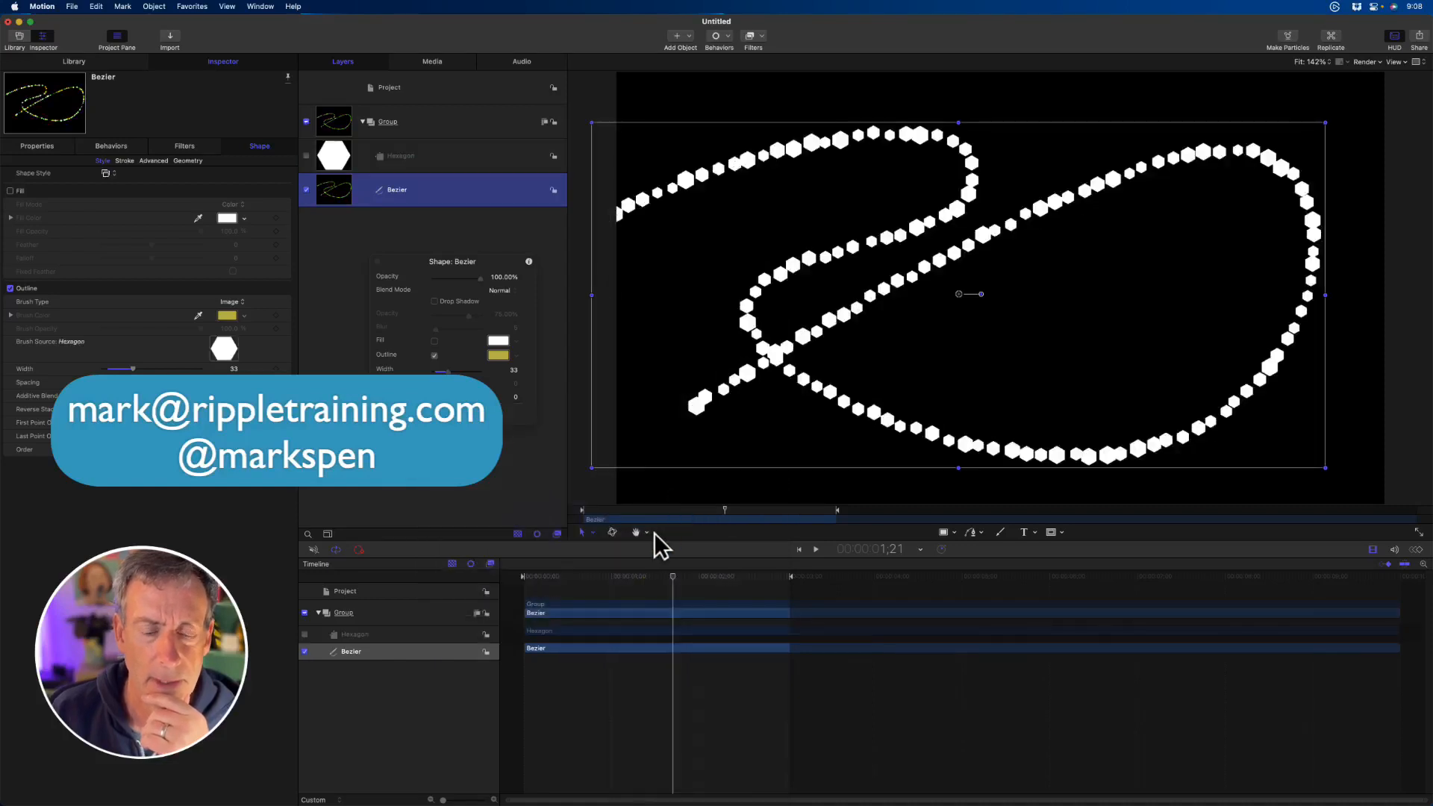
- Look through the Bezier path's stroke settings, including its colour range, and return to its style settings
{"action": "left_click", "coordinate": [126, 161]}
{"action": "left_click", "coordinate": [188, 161]}
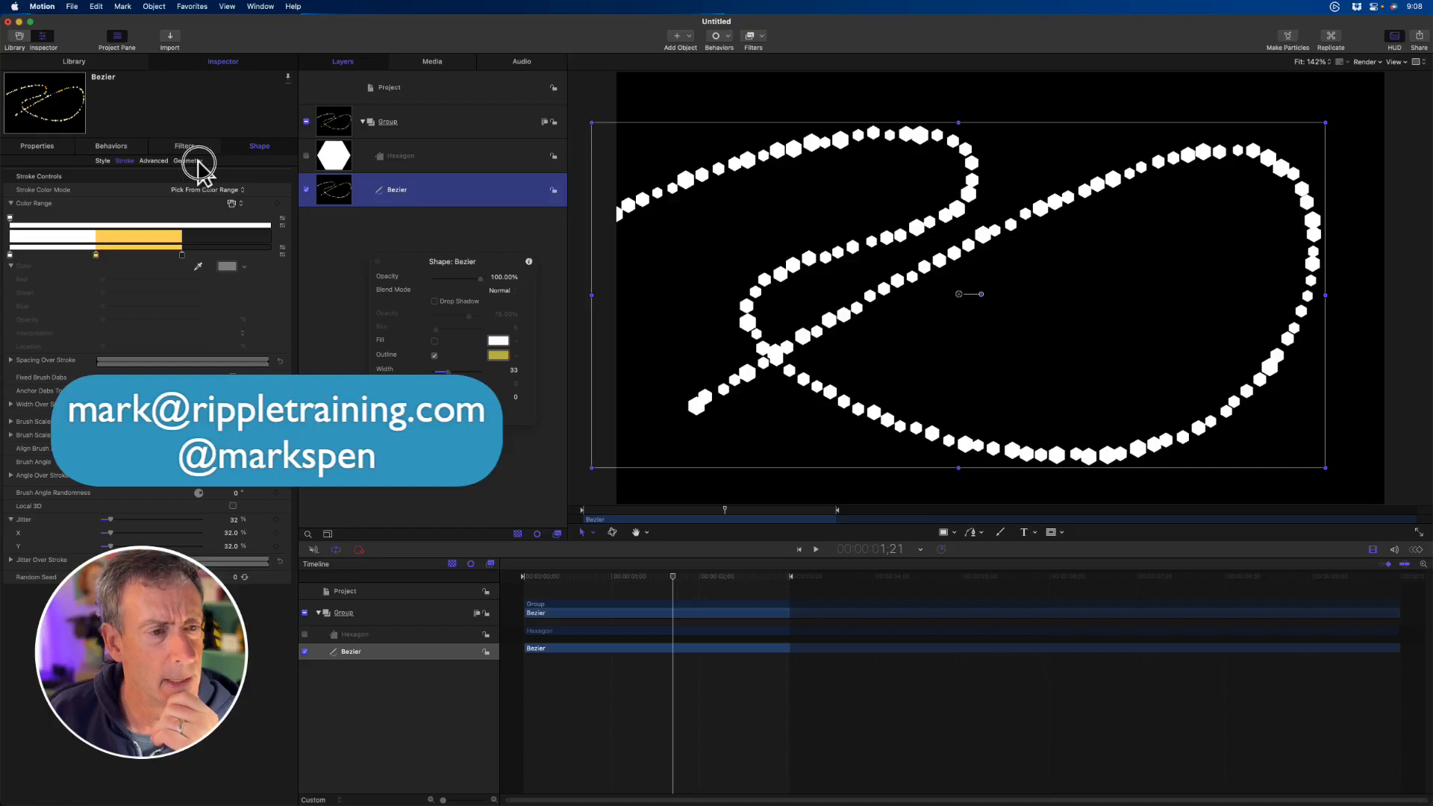
{"action": "left_click", "coordinate": [102, 161]}
- Delete the Hexagon brush source and the Bezier path, and return the playhead to the start
{"action": "left_click", "coordinate": [446, 157]}
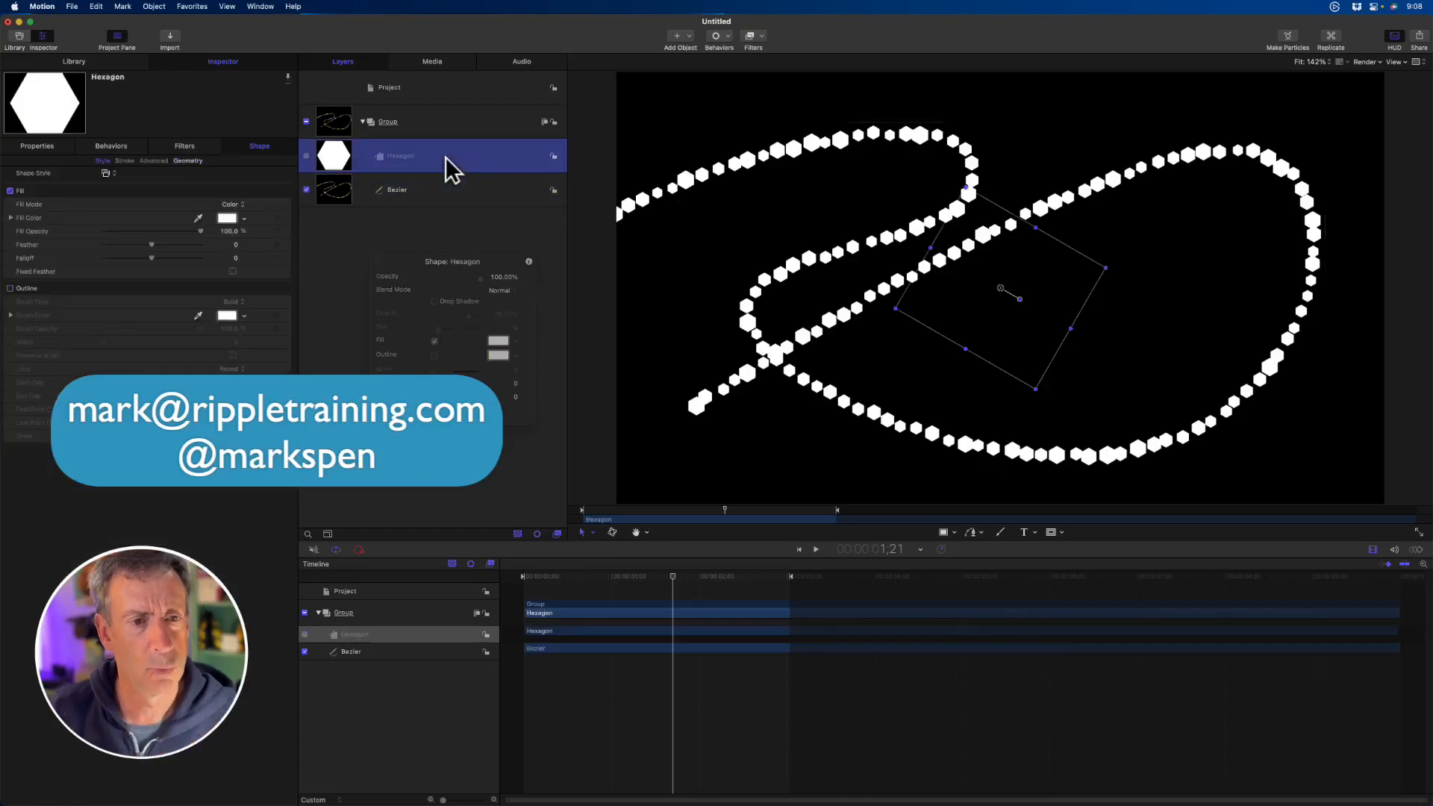
{"action": "key", "text": "Delete"}
{"action": "left_click", "coordinate": [446, 156]}
{"action": "key", "text": "Delete"}
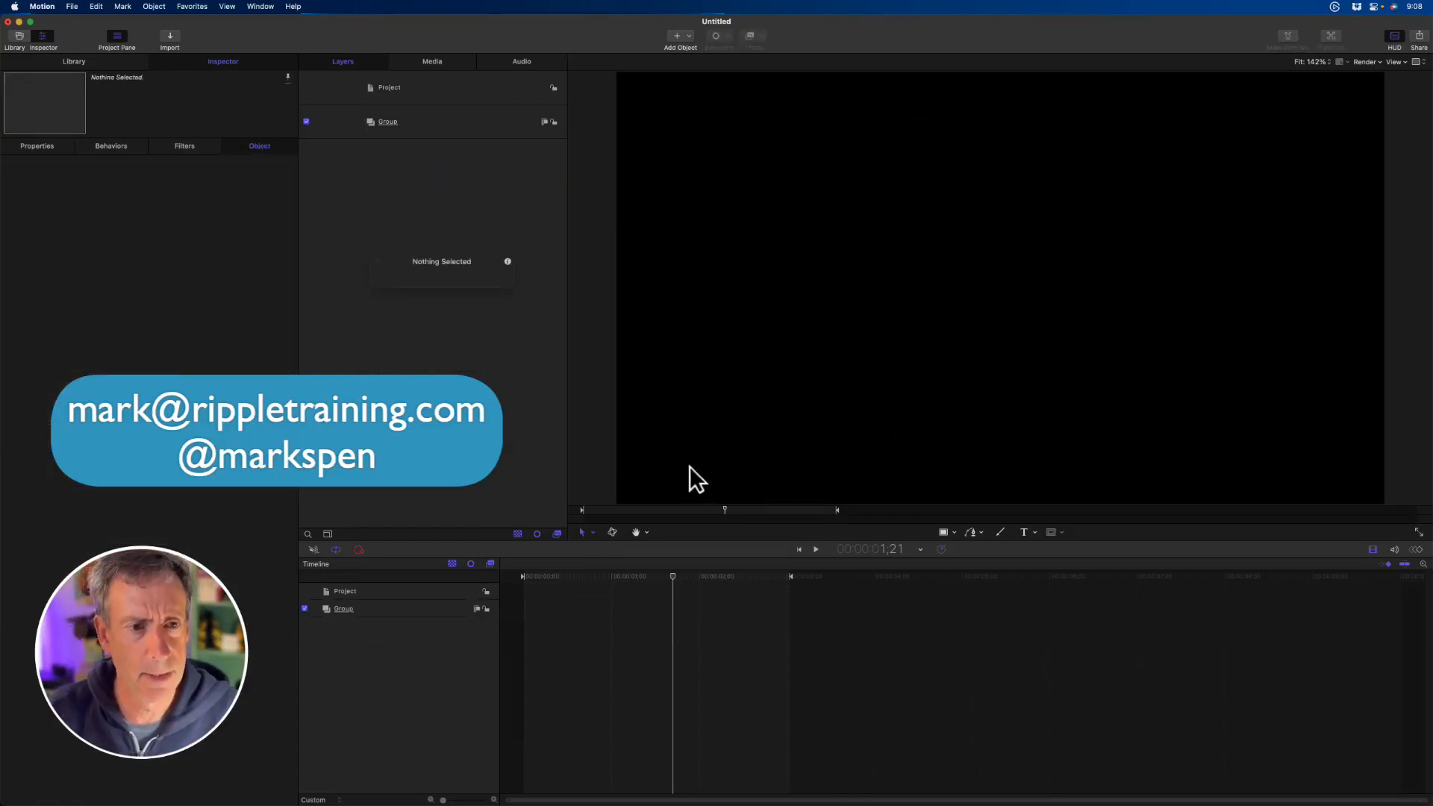
{"action": "left_click_drag", "start_coordinate": [644, 510], "coordinate": [524, 520]}
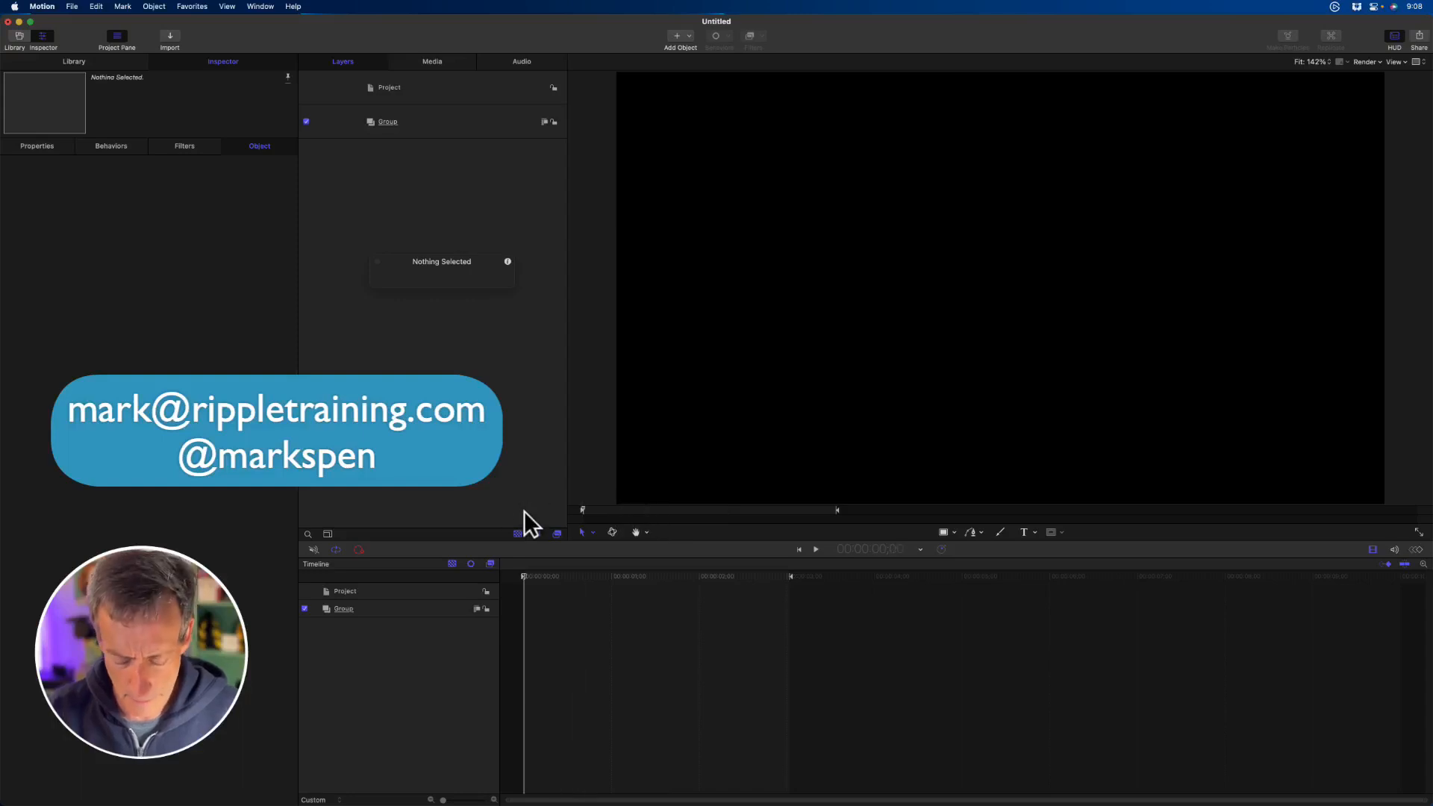
- Draw an open, S-curved Bezier path with four points across the canvas
{"action": "key", "text": "p"}
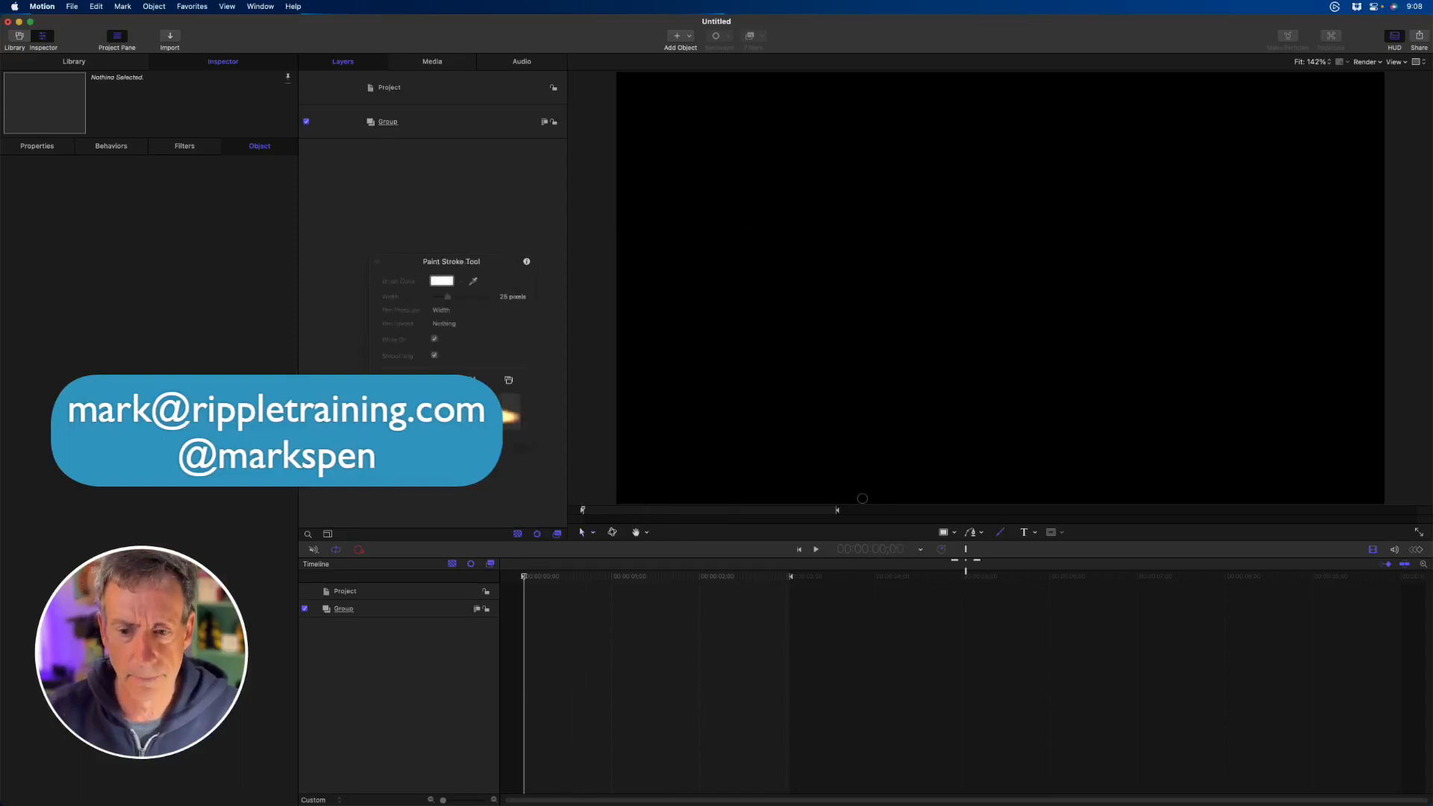
{"action": "left_click", "coordinate": [970, 532]}
{"action": "left_click", "coordinate": [749, 188]}
{"action": "left_click_drag", "start_coordinate": [1208, 179], "coordinate": [1183, 271]}
{"action": "left_click_drag", "start_coordinate": [866, 319], "coordinate": [806, 410]}
{"action": "left_click_drag", "start_coordinate": [1103, 440], "coordinate": [1255, 412]}
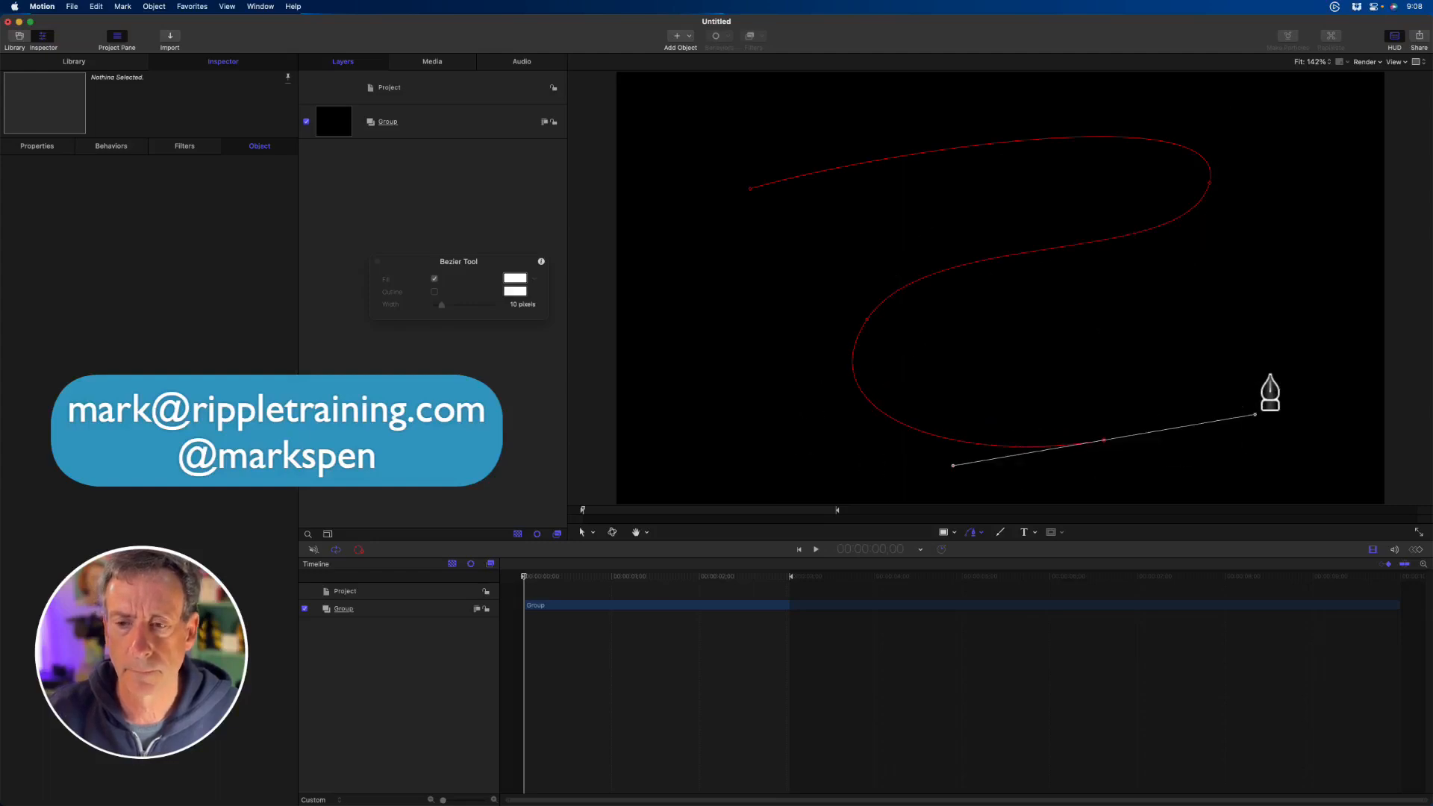
{"action": "key", "text": "Return"}
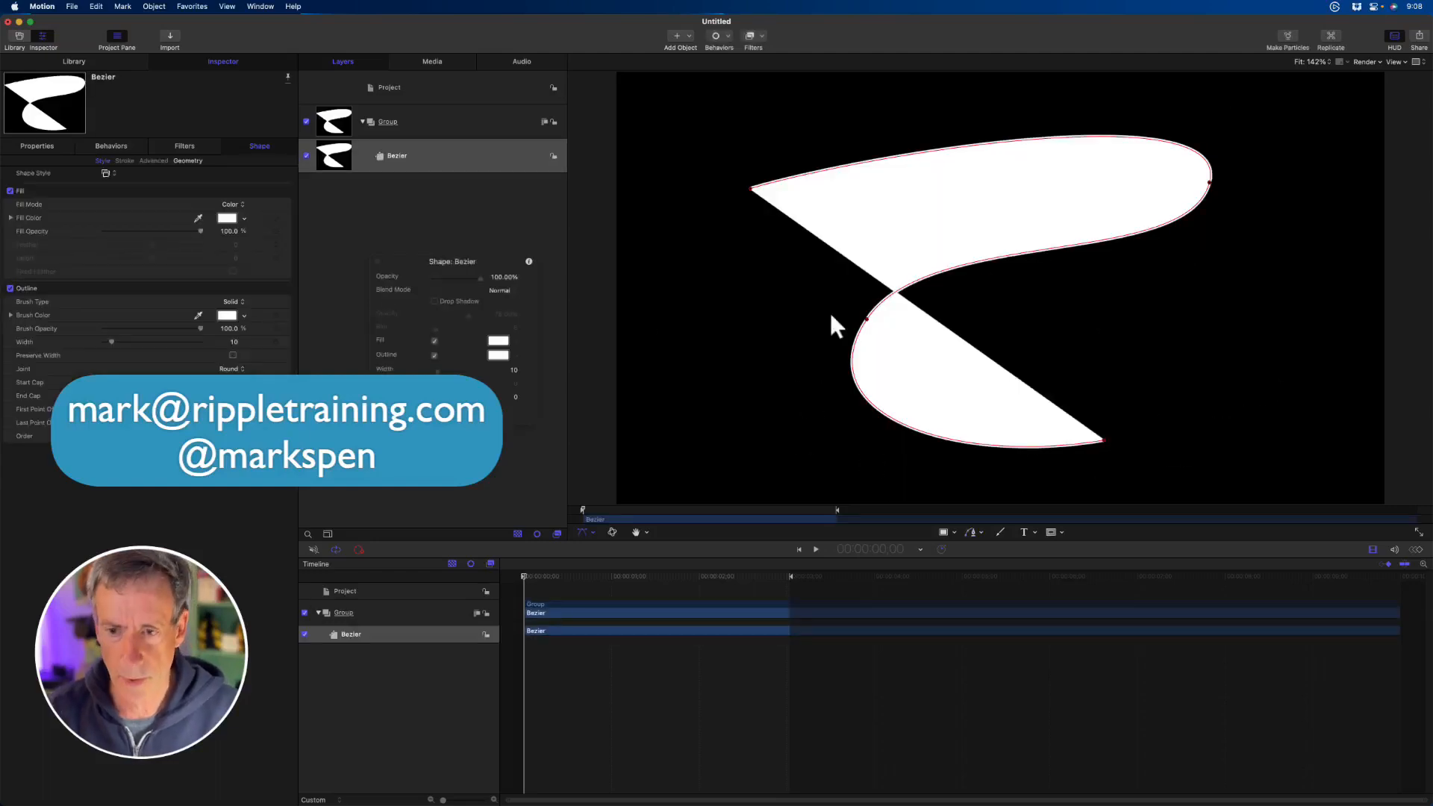
- Compare the new path with and without its fill, leaving only the outline, and keep the playhead at the start
{"action": "left_click", "coordinate": [434, 339]}
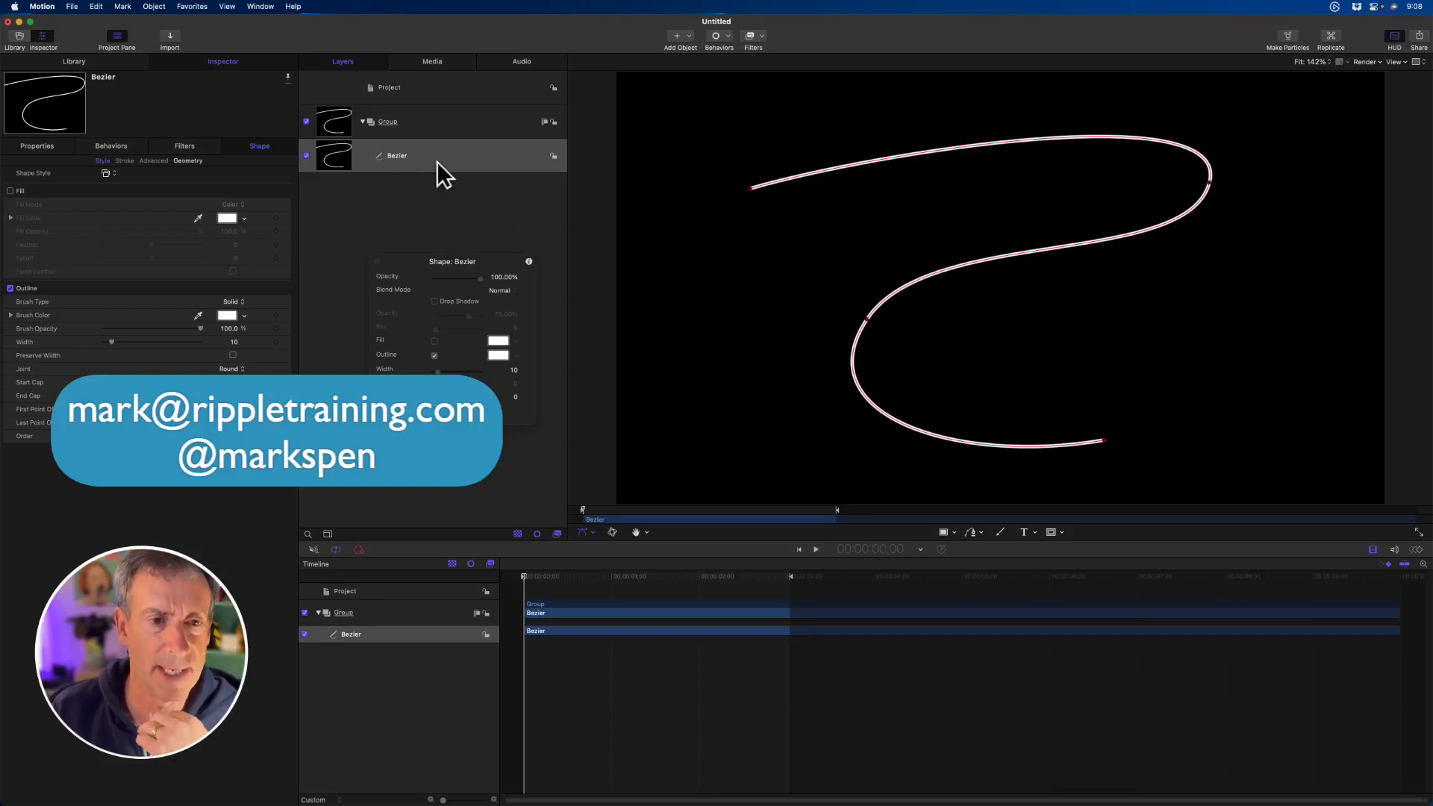
{"action": "left_click", "coordinate": [434, 340]}
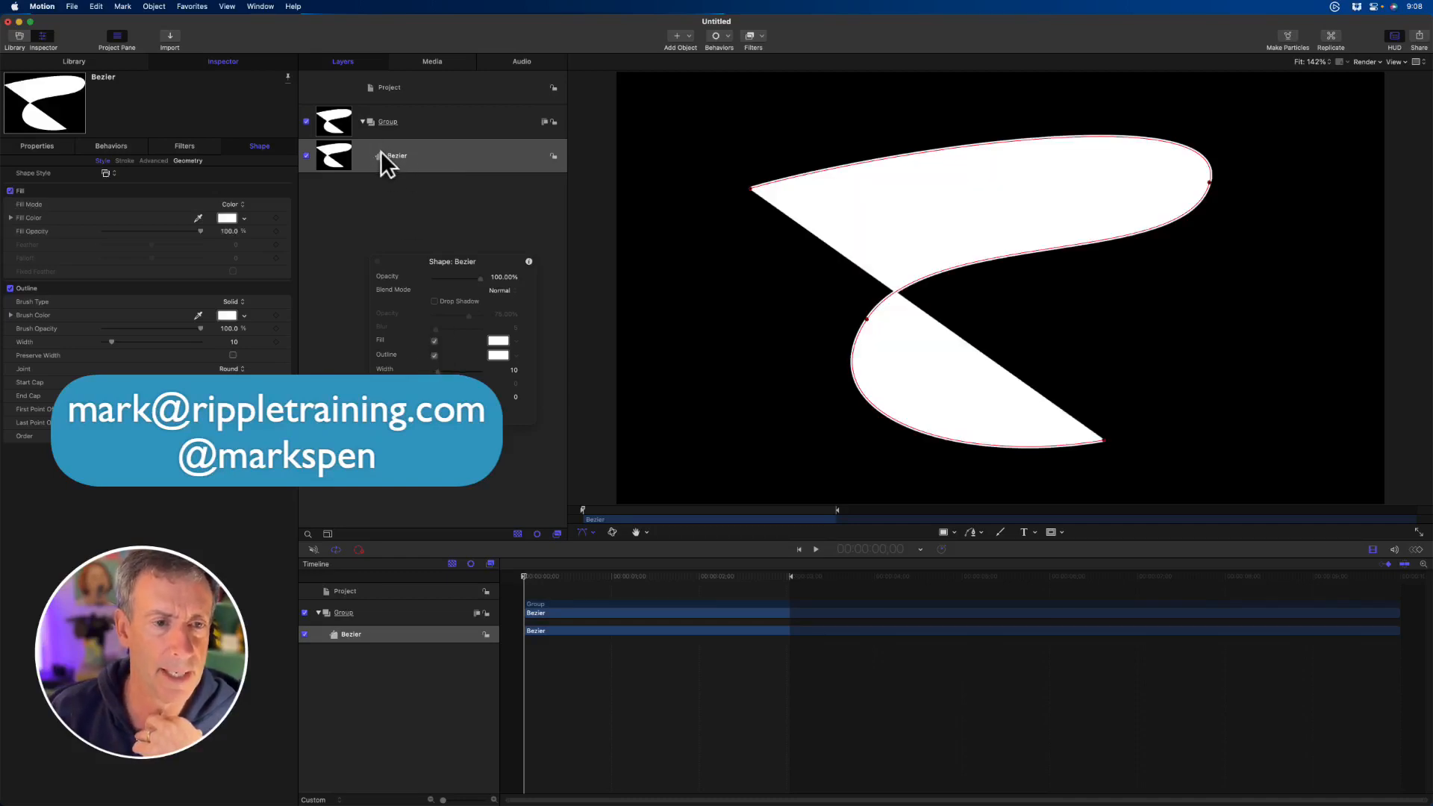
{"action": "left_click", "coordinate": [433, 341]}
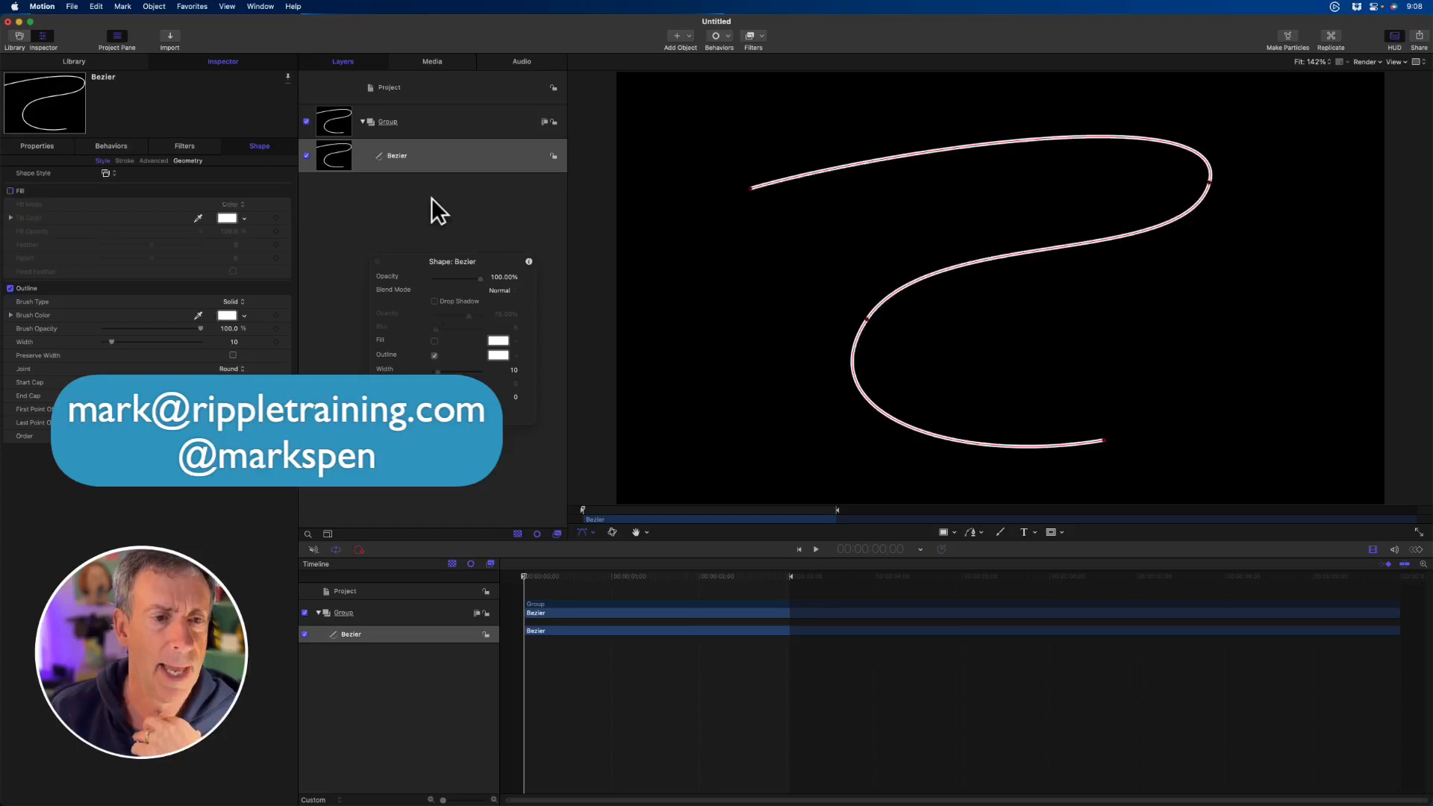
{"action": "left_click_drag", "start_coordinate": [622, 513], "coordinate": [532, 507]}
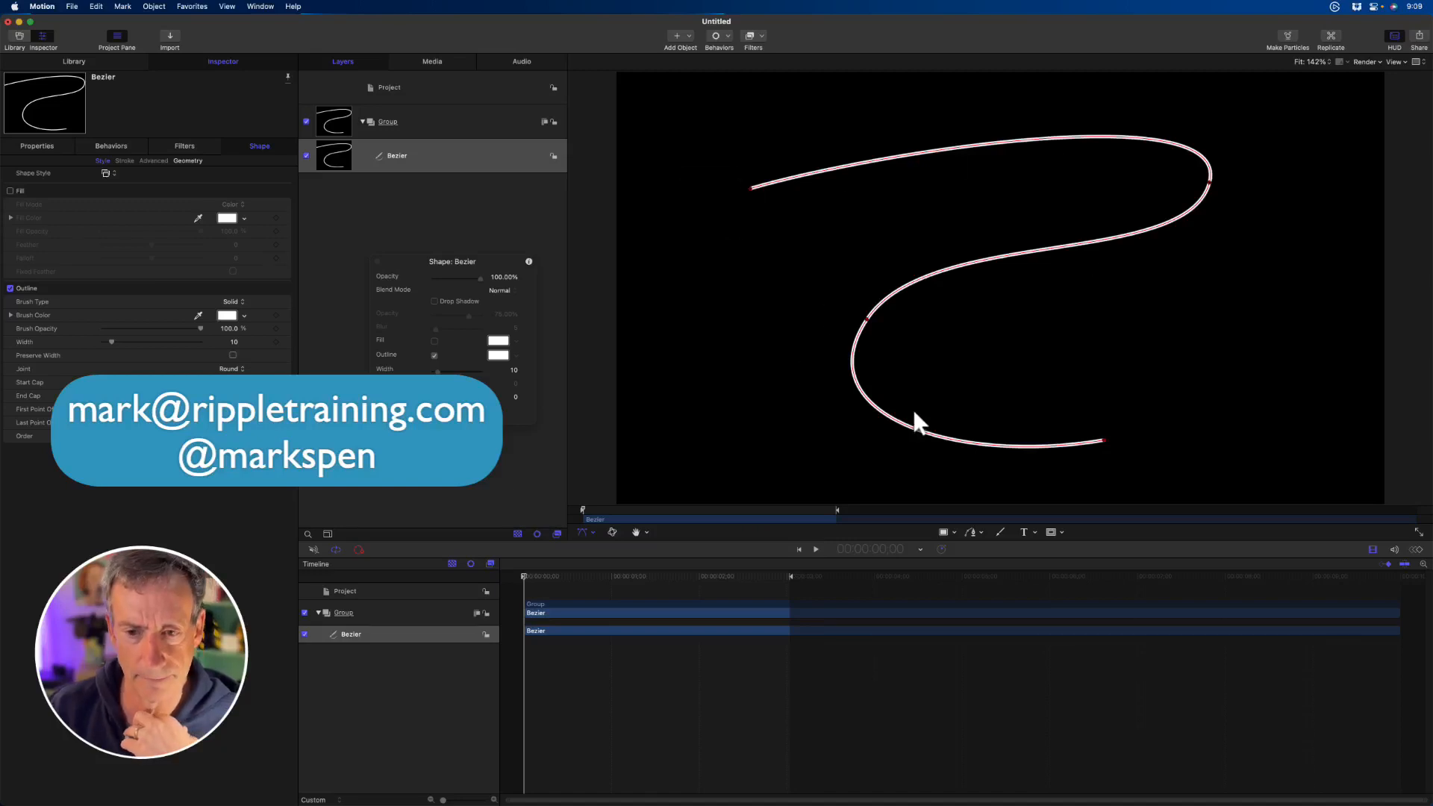
- Change the outline's brush type to Airbrush and set its width to 57
{"action": "left_click", "coordinate": [239, 302]}
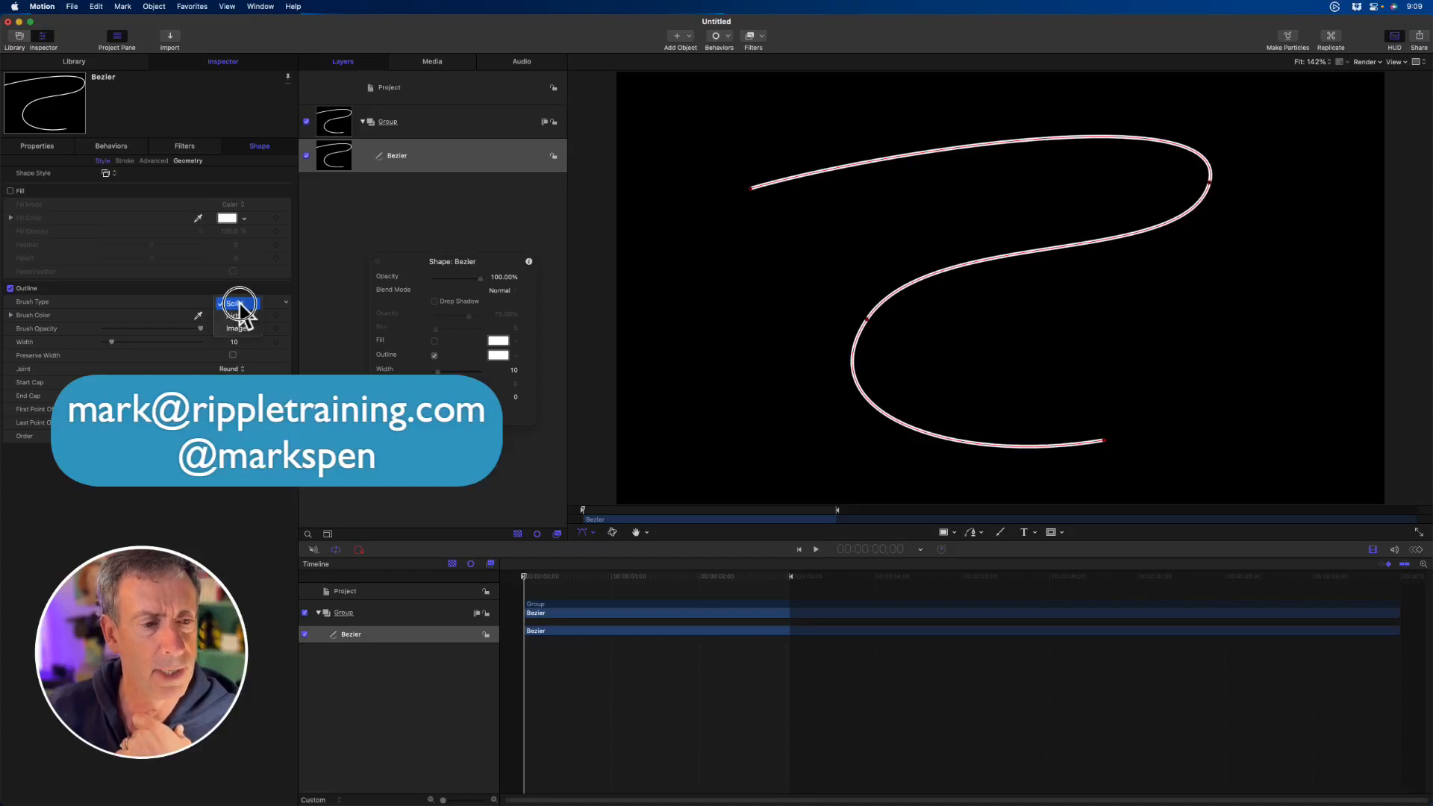
{"action": "left_click", "coordinate": [240, 315]}
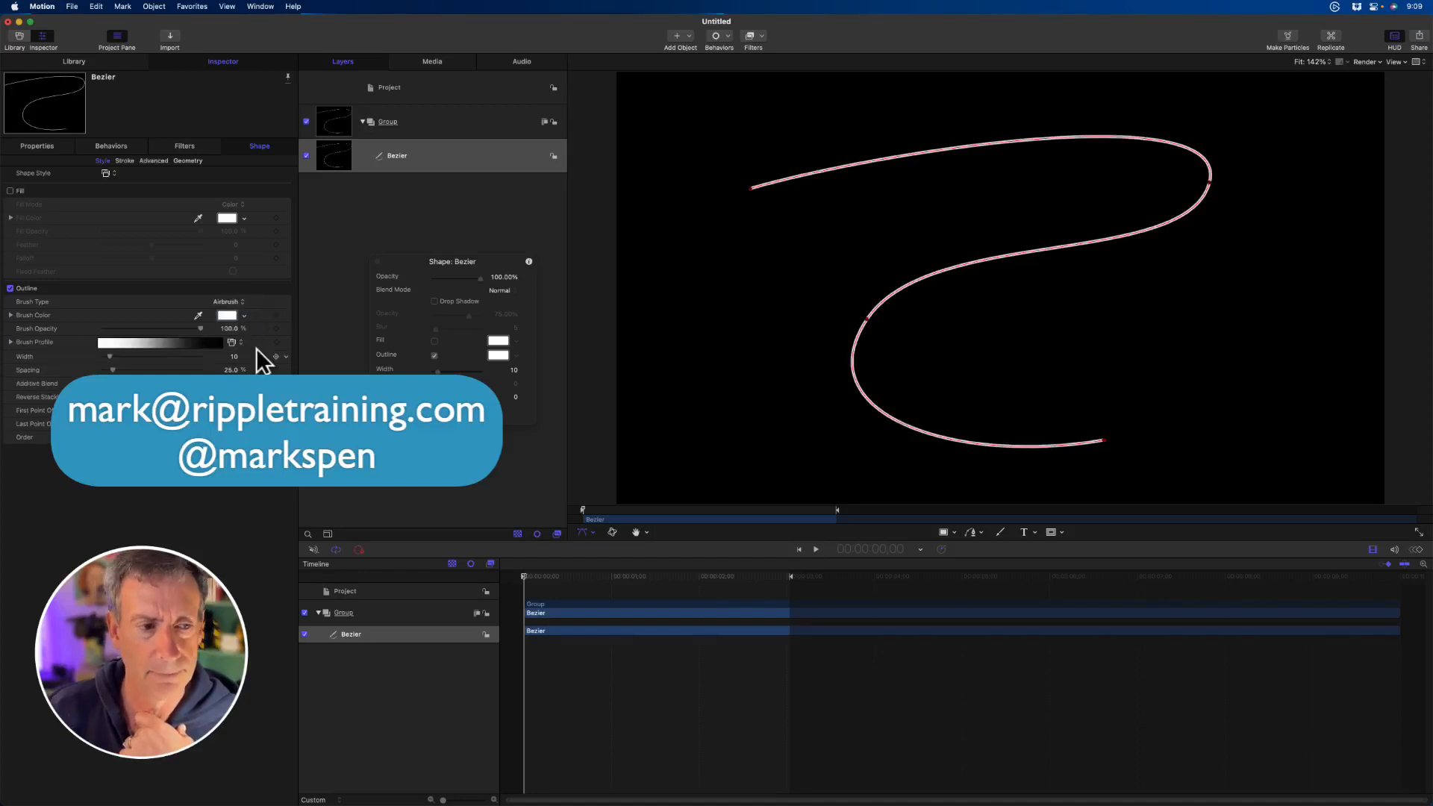
{"action": "left_click_drag", "start_coordinate": [109, 357], "coordinate": [157, 358]}
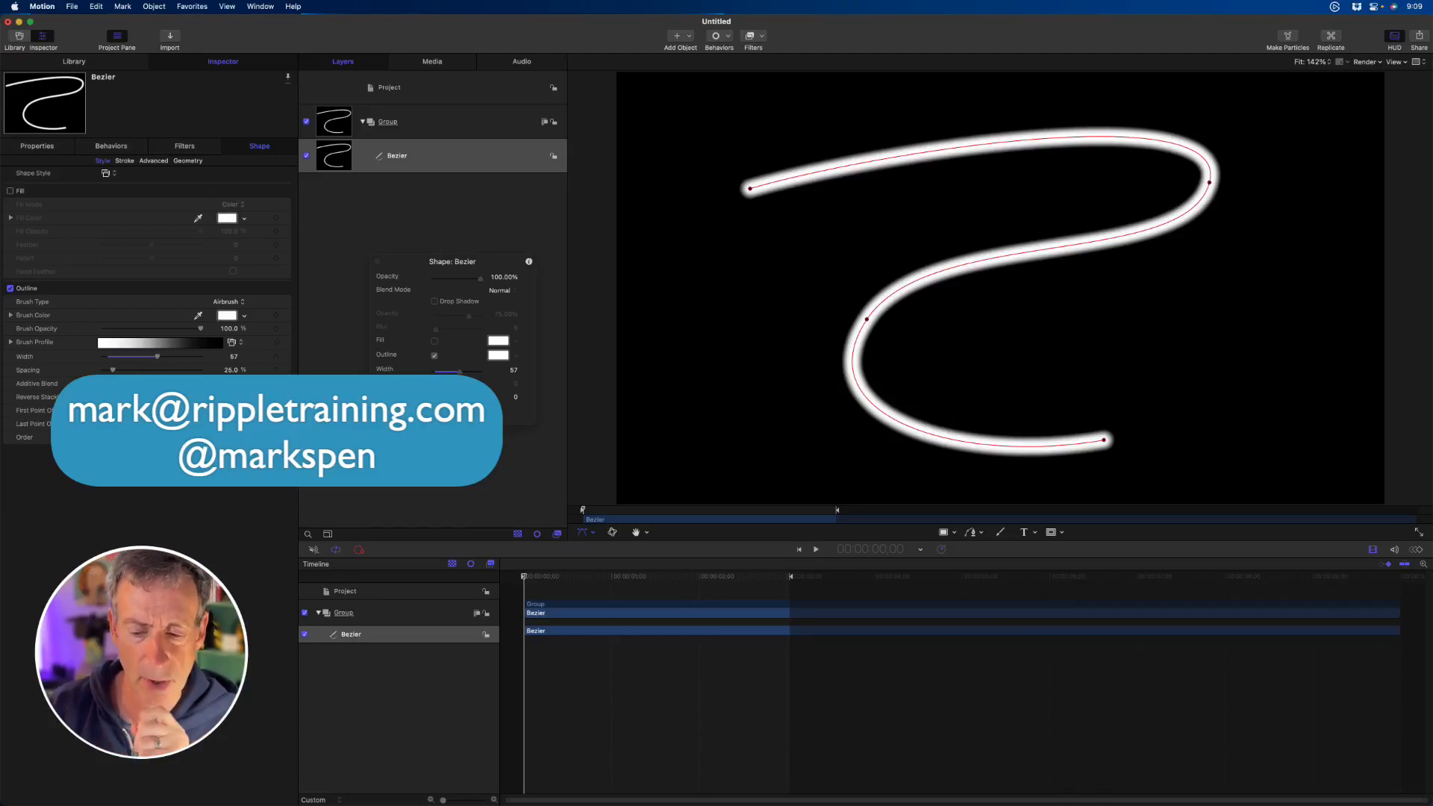
{"action": "left_click_drag", "start_coordinate": [646, 510], "coordinate": [537, 512]}
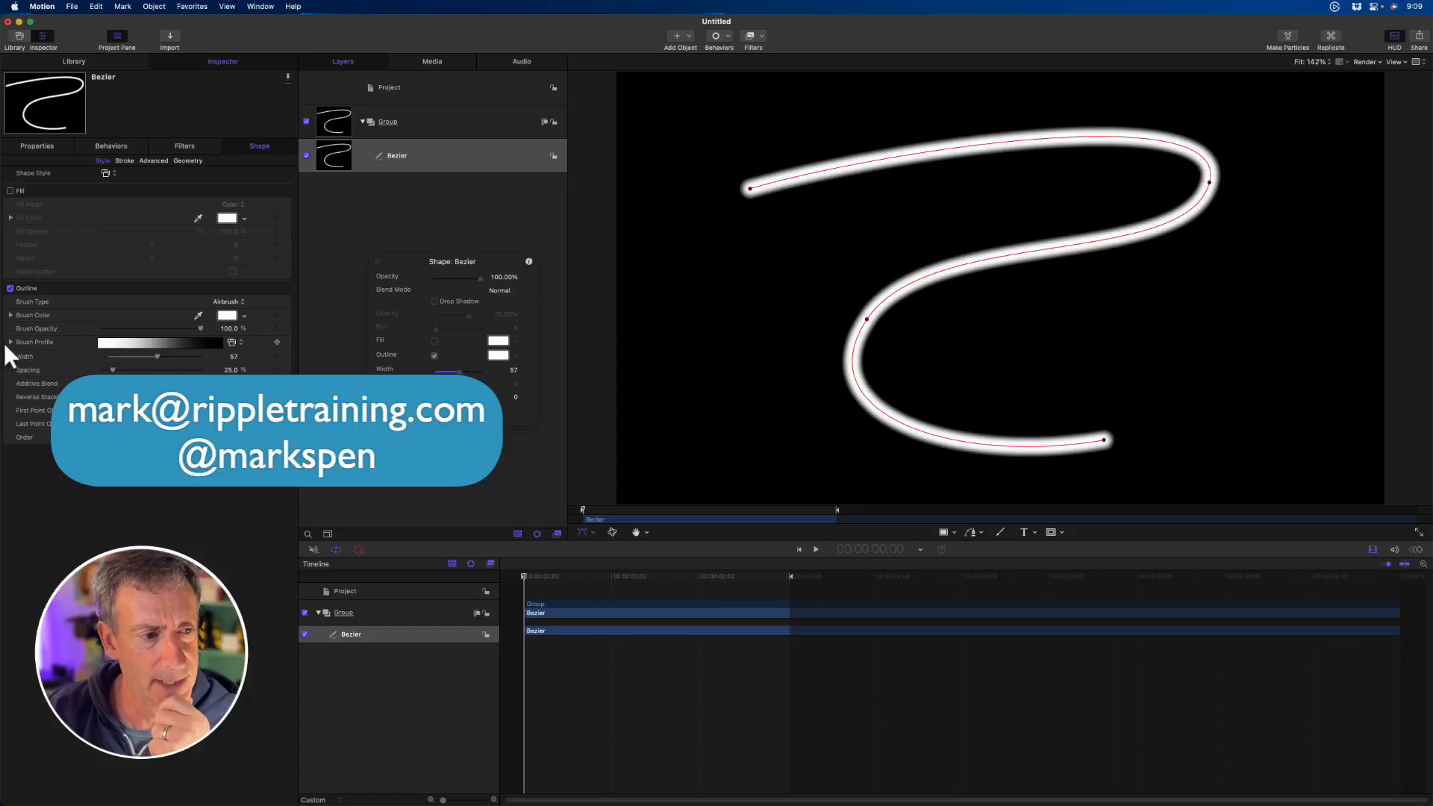
- Add two opacity tags to the brush profile for a harder edge, and widen the brush spacing until the stroke separates into dots
{"action": "left_click", "coordinate": [9, 343]}
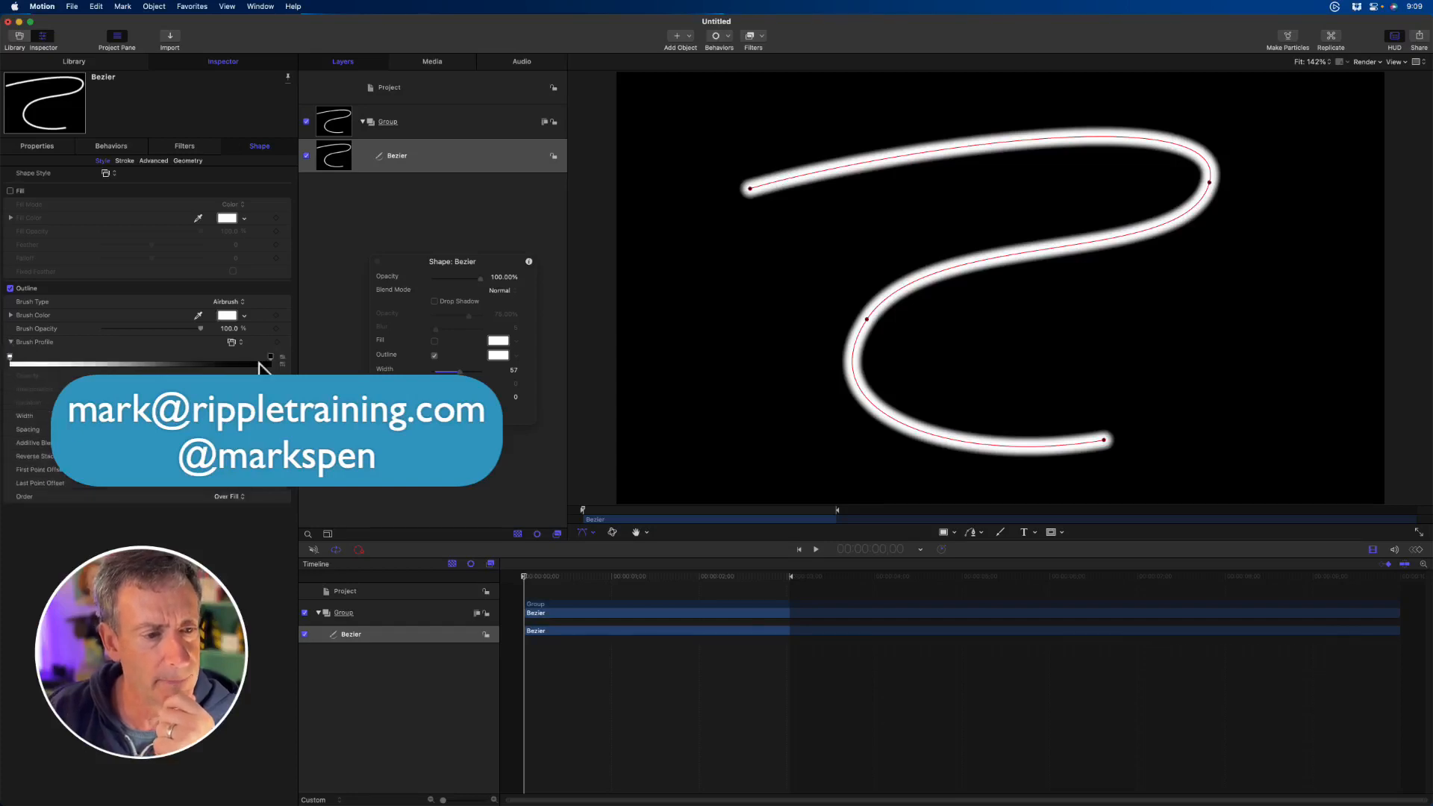
{"action": "left_click", "coordinate": [30, 357]}
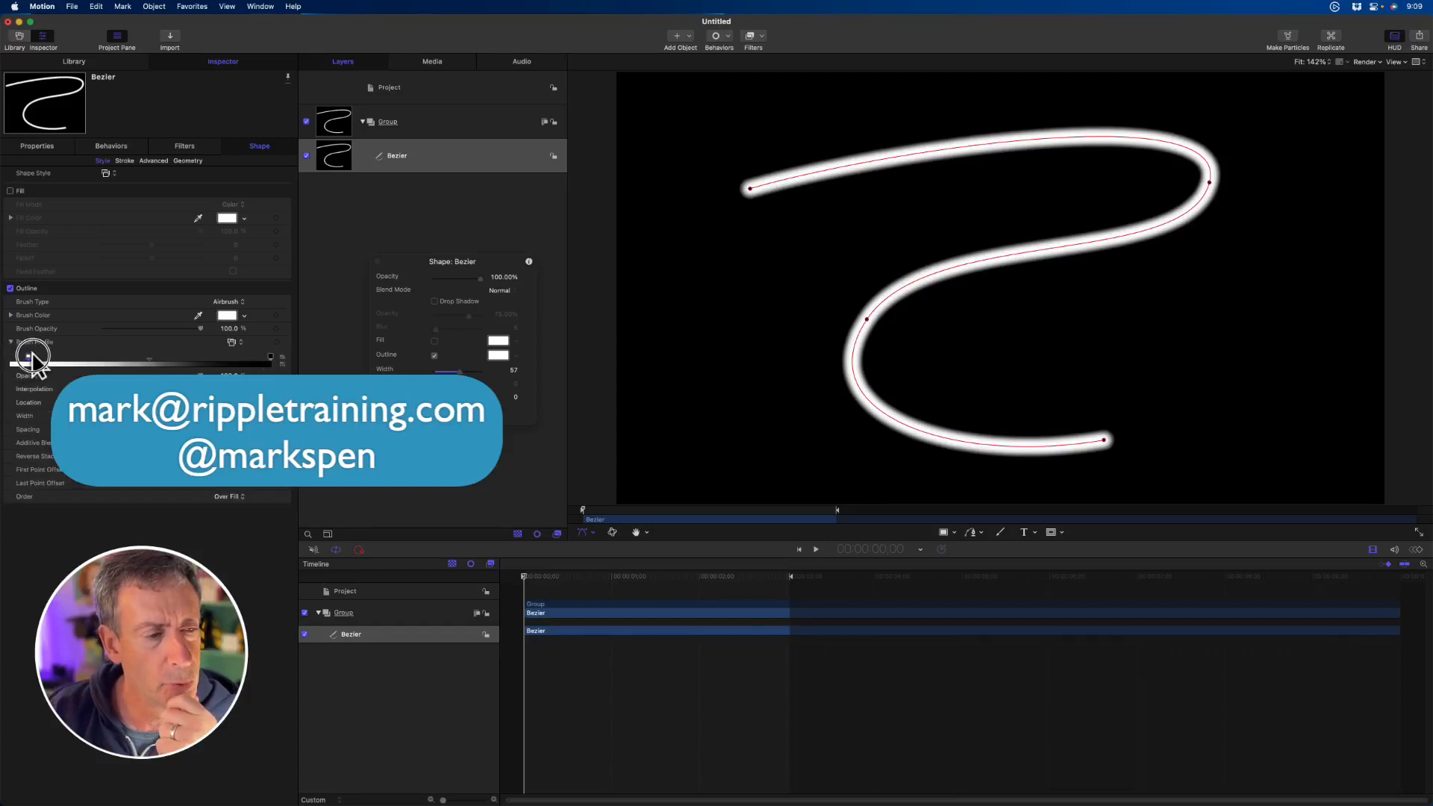
{"action": "mouse_move", "coordinate": [29, 356]}
{"action": "left_mouse_down"}
{"action": "mouse_move", "coordinate": [266, 357]}
{"action": "mouse_move", "coordinate": [238, 357]}
{"action": "left_mouse_up"}
{"action": "left_click", "coordinate": [168, 363]}
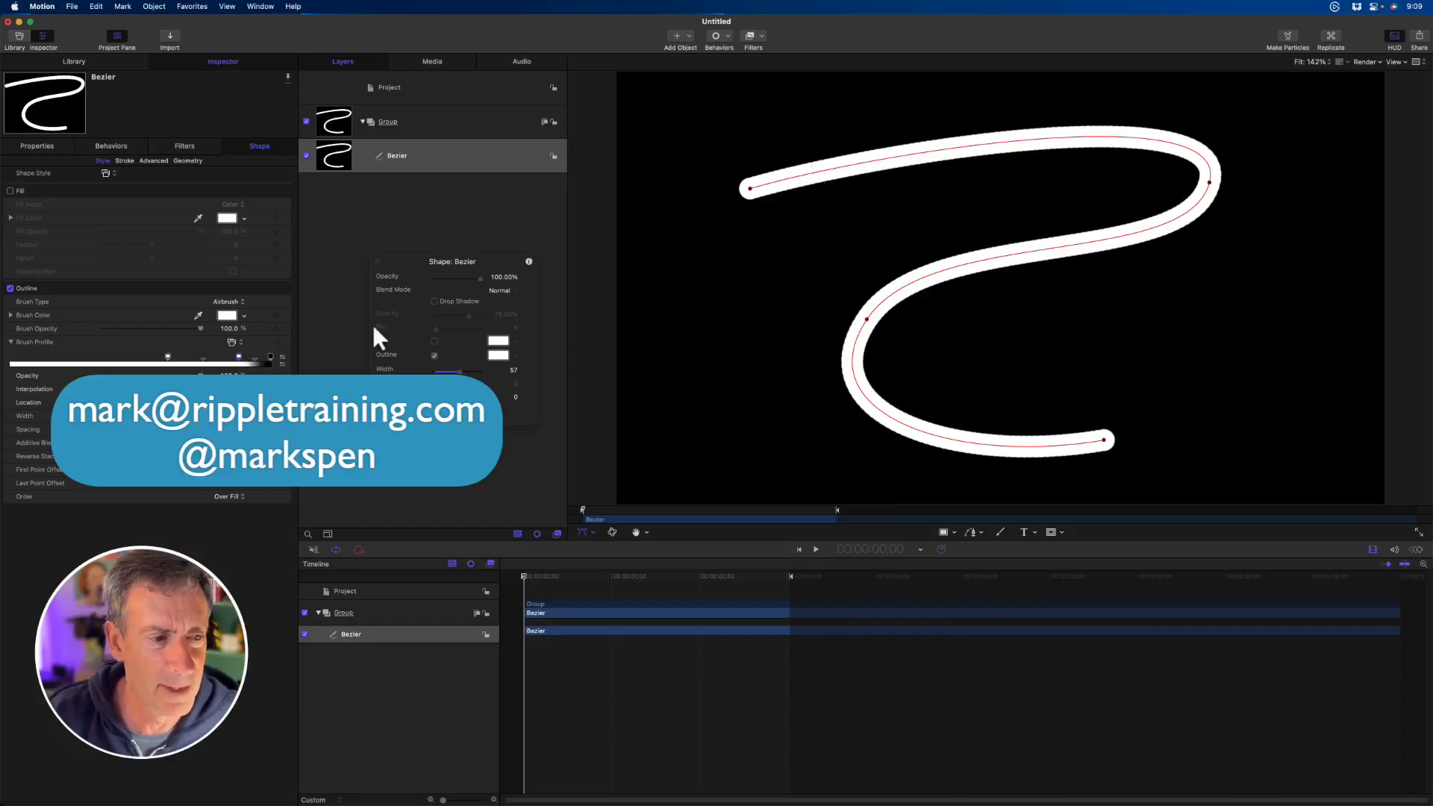
{"action": "left_click_drag", "start_coordinate": [112, 430], "coordinate": [175, 430]}
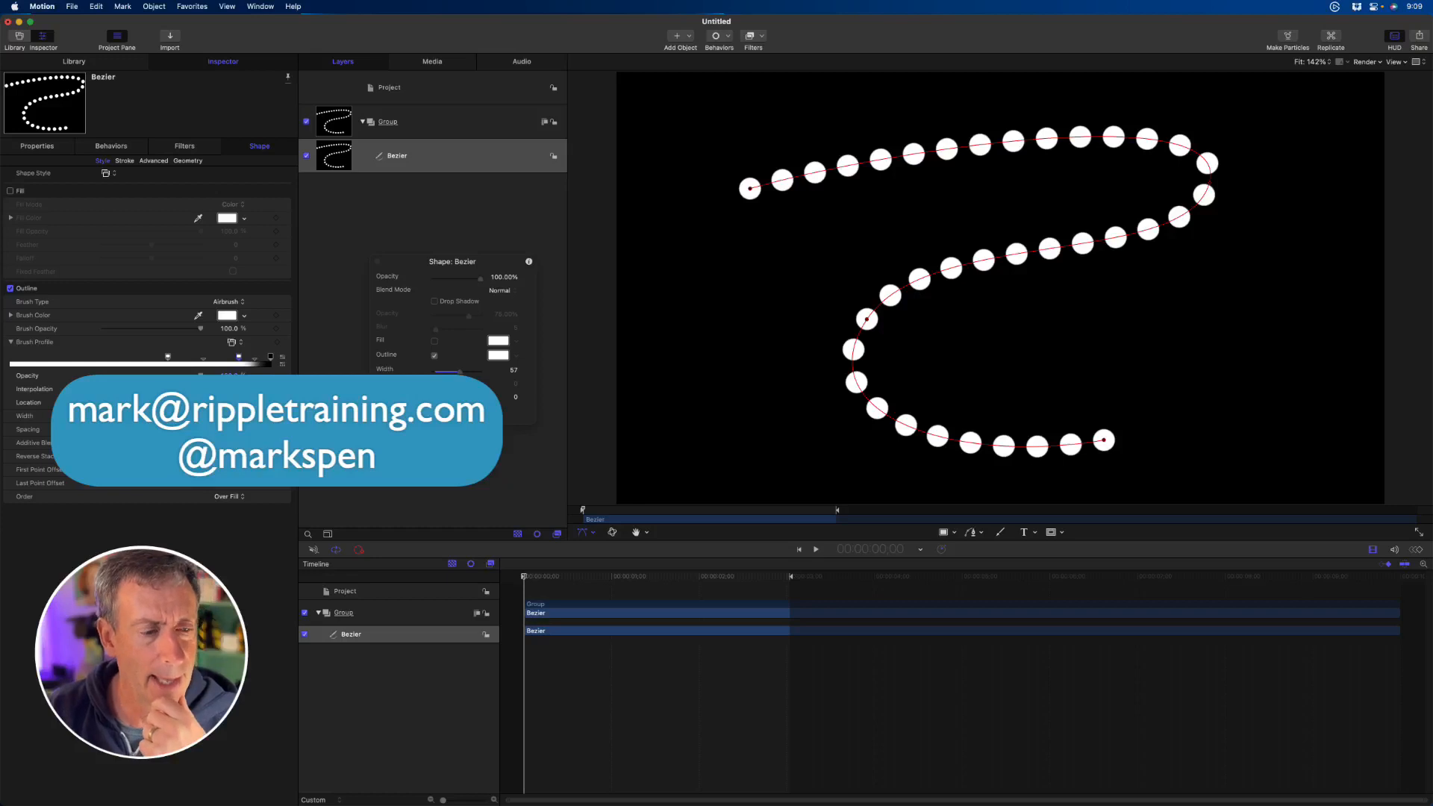
- Return the stroke to a continuous line 47 wide and soften its brush profile by removing the outer opacity tag and moving the other inward
{"action": "left_click_drag", "start_coordinate": [459, 372], "coordinate": [454, 372]}
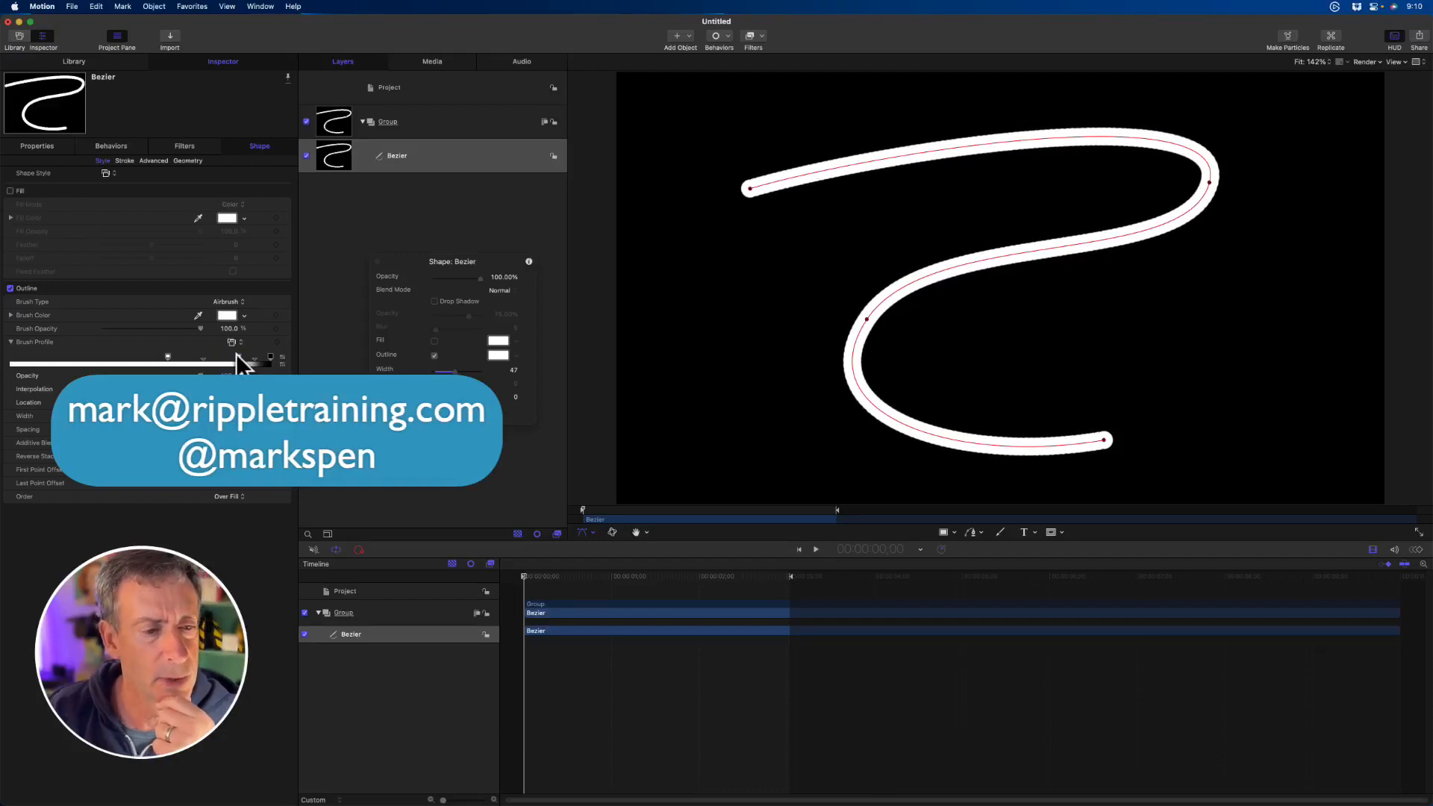
{"action": "left_click_drag", "start_coordinate": [238, 357], "coordinate": [227, 298]}
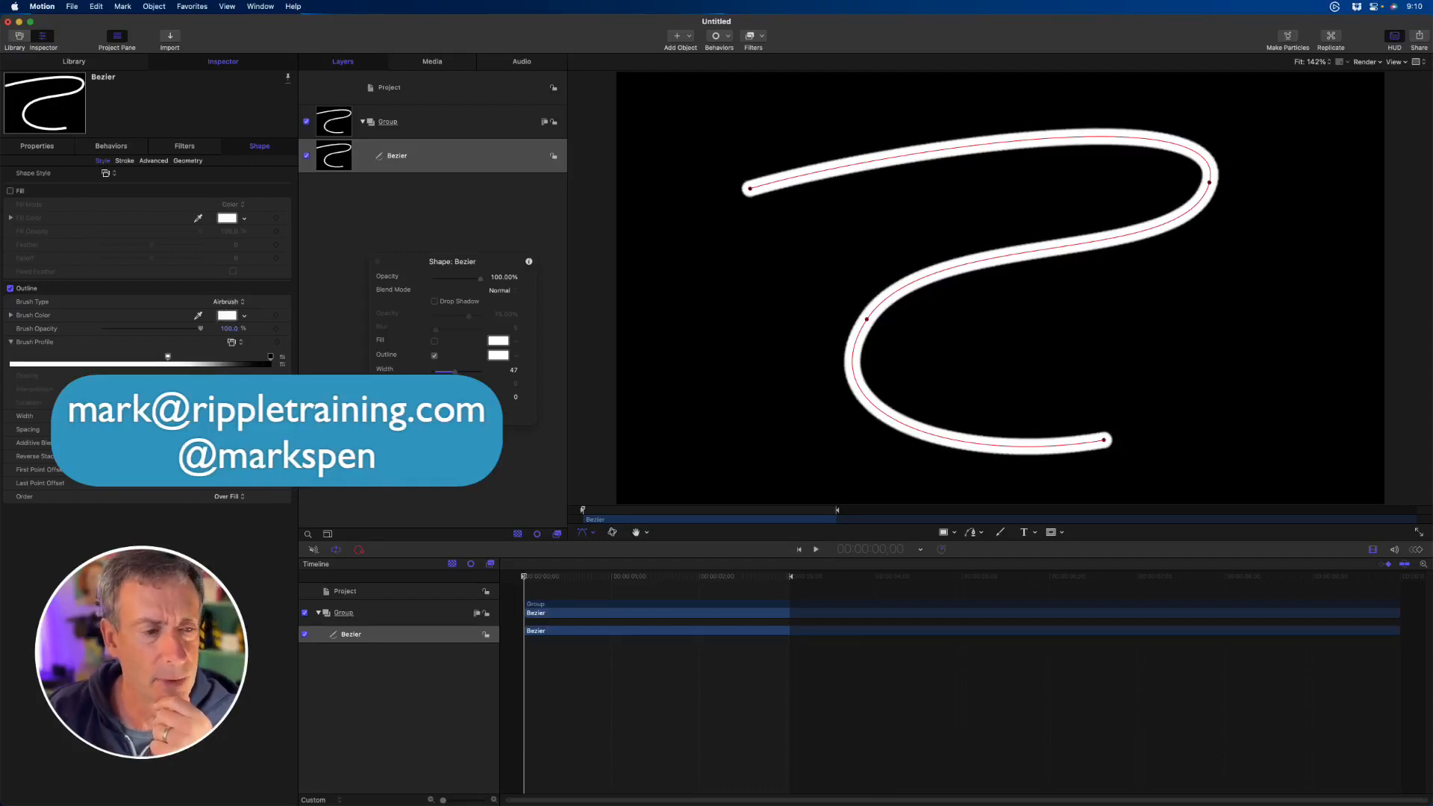
{"action": "left_click_drag", "start_coordinate": [168, 357], "coordinate": [123, 357]}
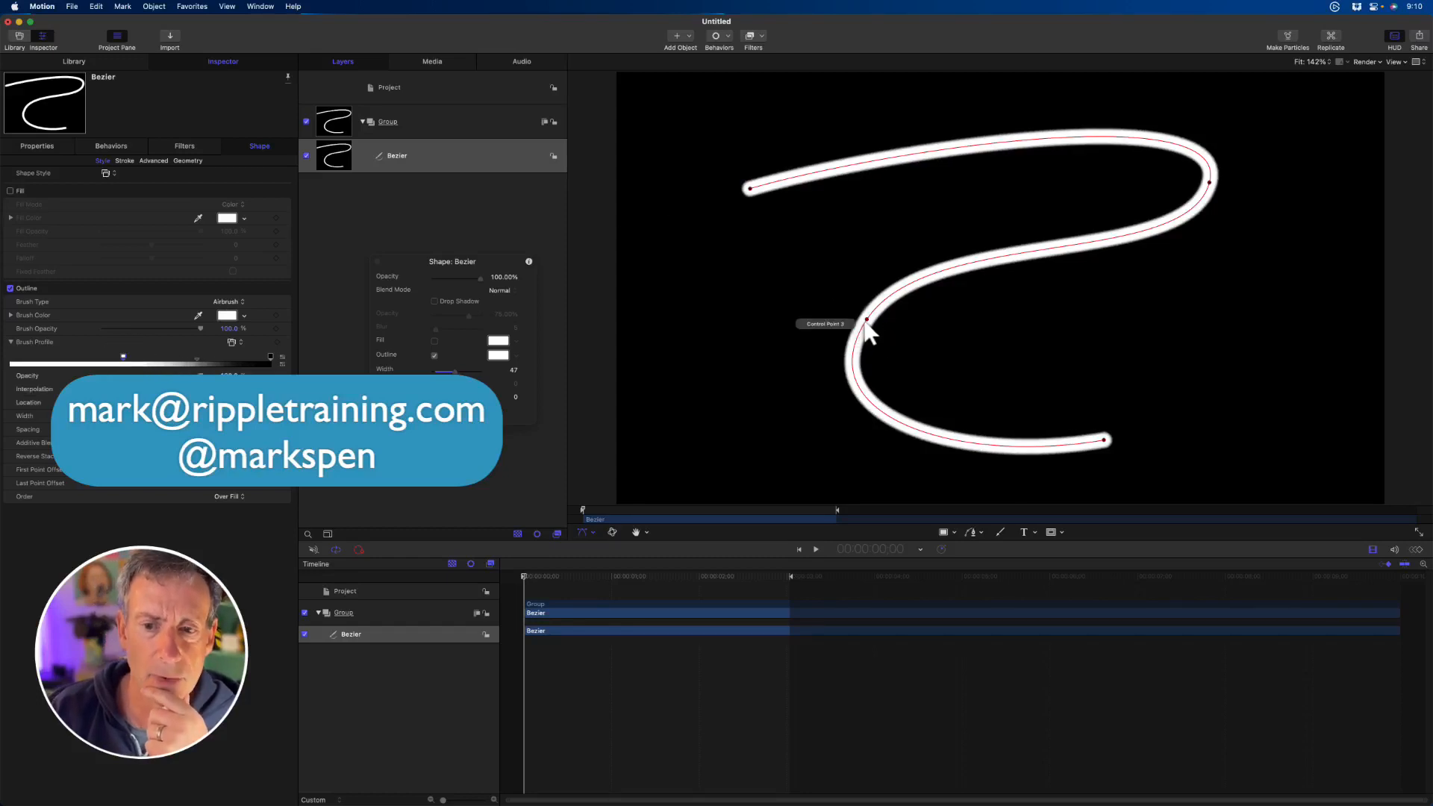
- Pull the control point at the path's lower-left bend outward and apply the Light Streak 01 shape style
{"action": "left_click_drag", "start_coordinate": [865, 321], "coordinate": [810, 314]}
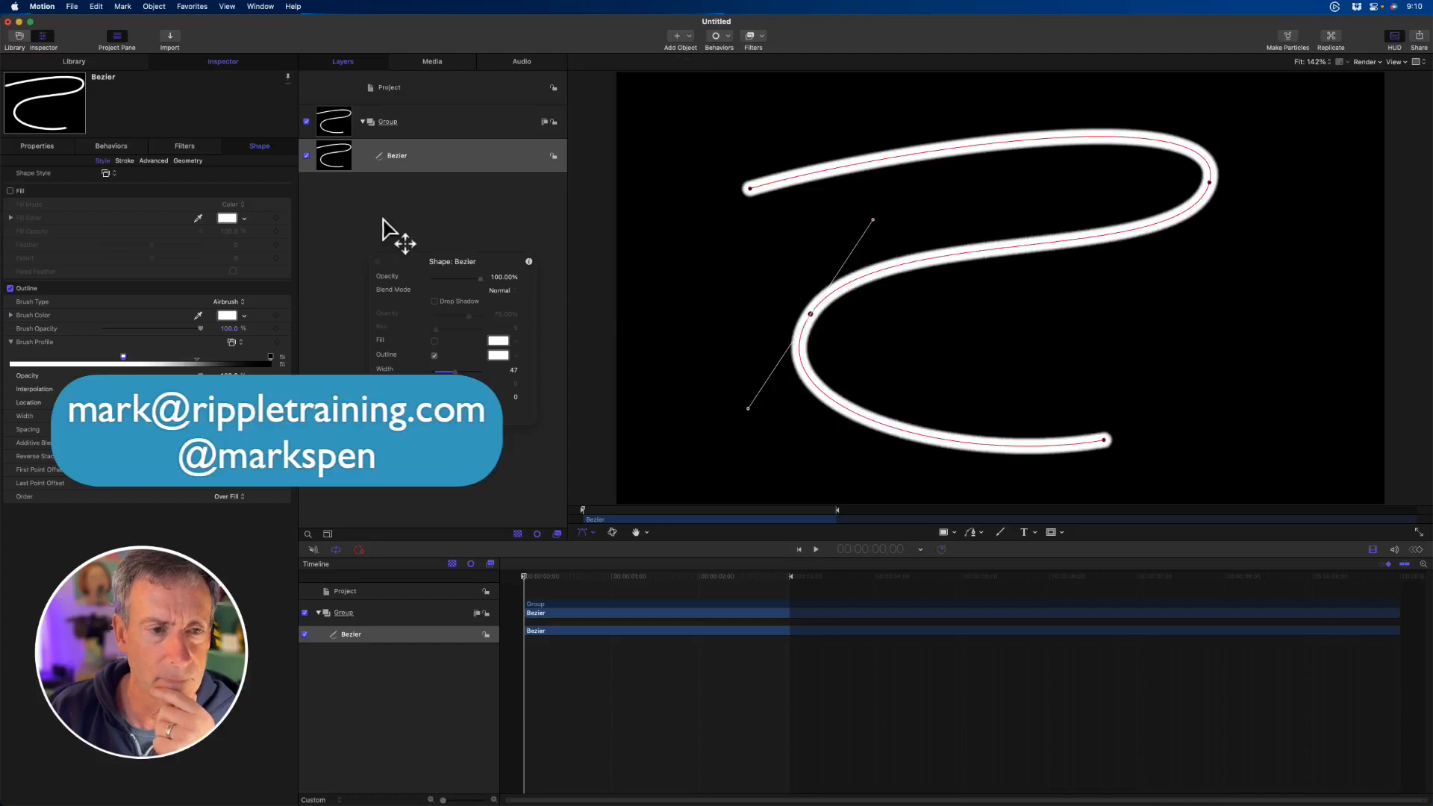
{"action": "left_click", "coordinate": [441, 411]}
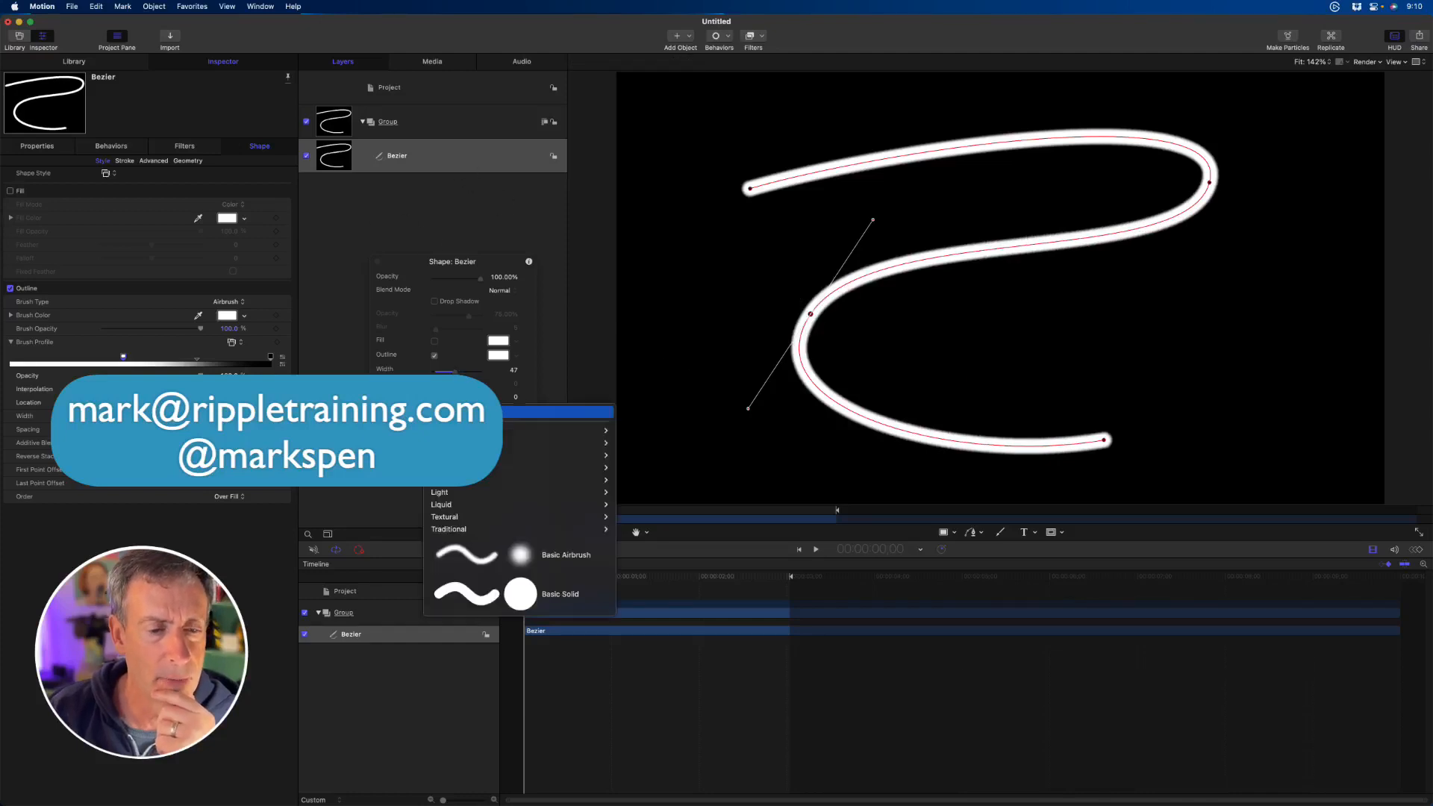
{"action": "mouse_move", "coordinate": [464, 469]}
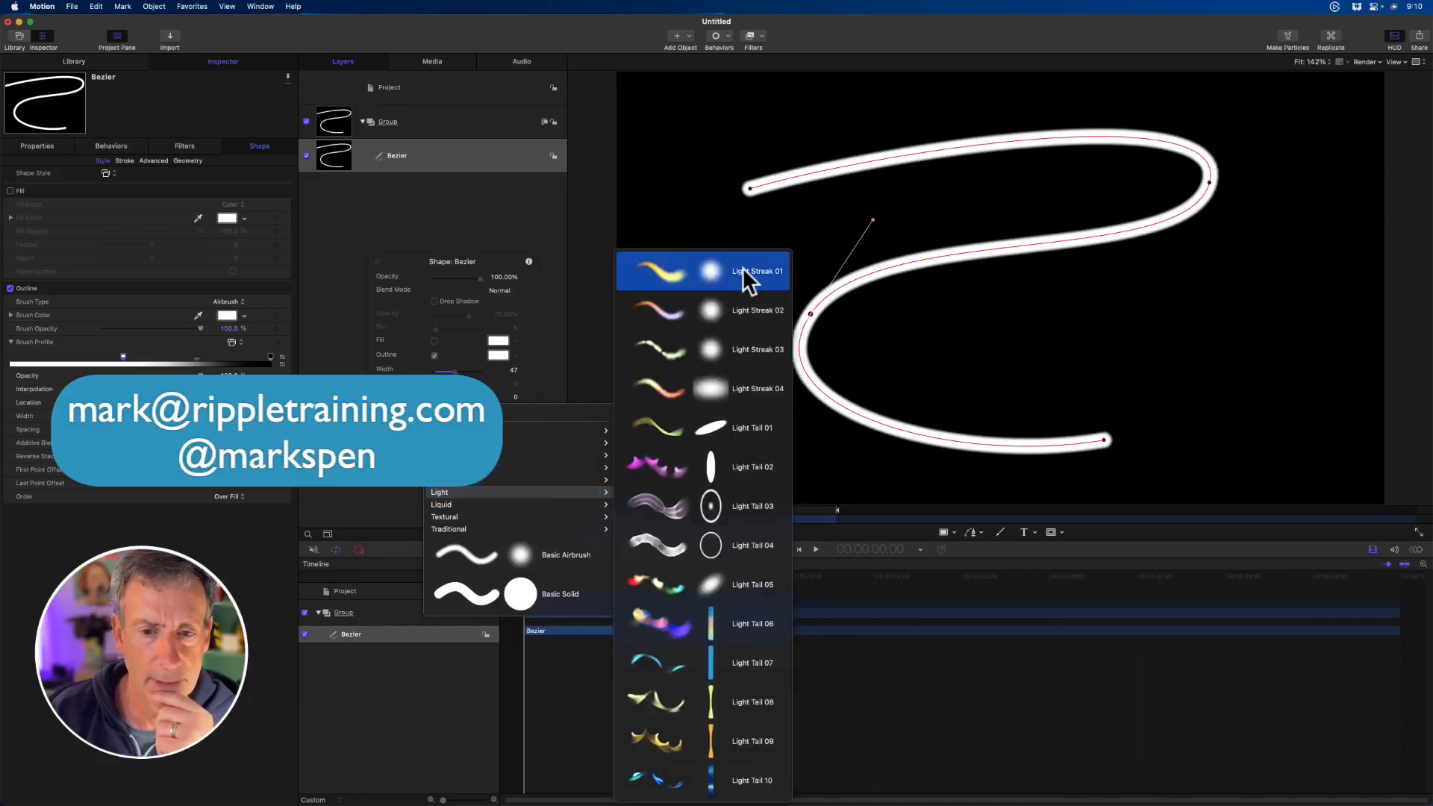
{"action": "left_click", "coordinate": [742, 268]}
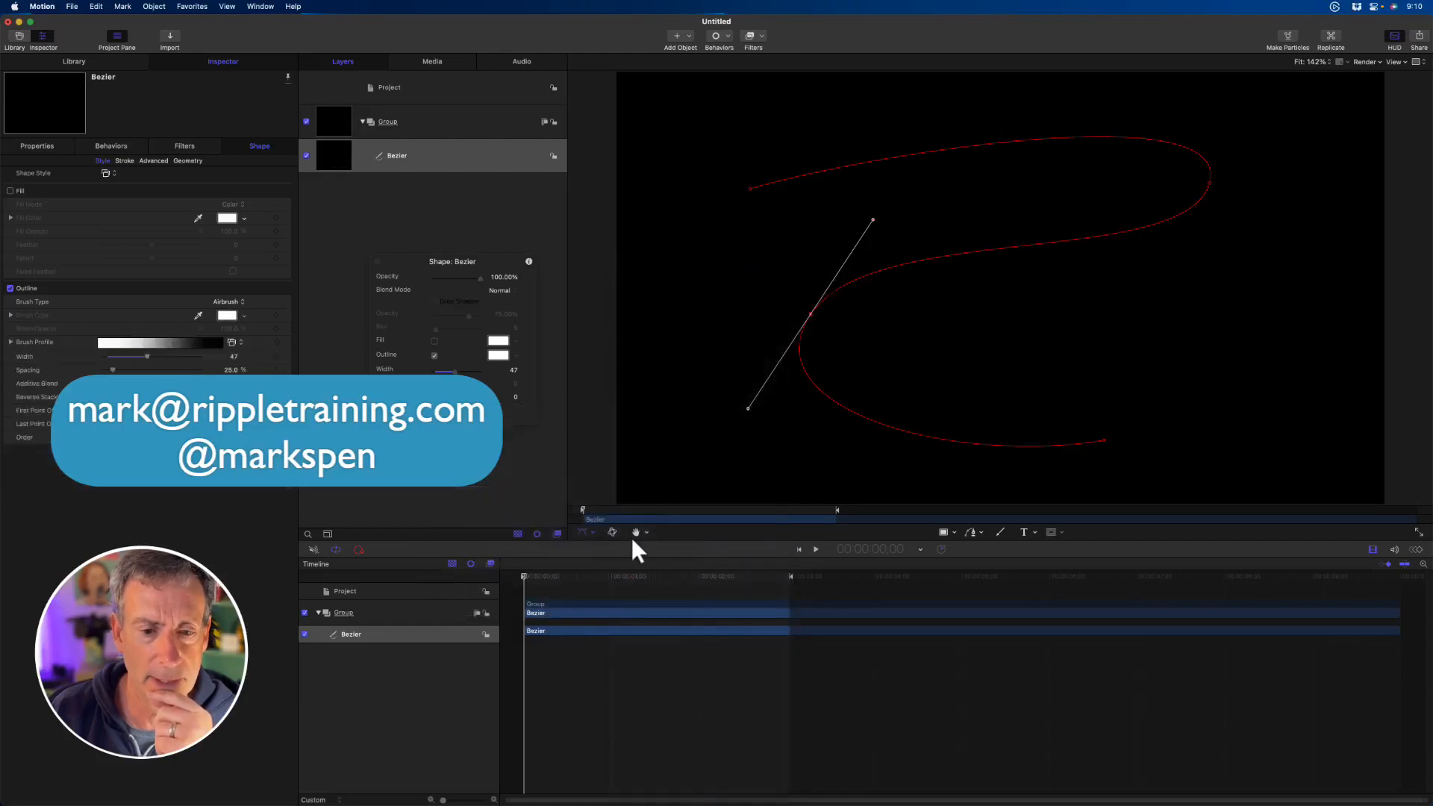
- Scrub and play the project to preview the light streak animating along the path
{"action": "left_click", "coordinate": [592, 502]}
{"action": "left_click", "coordinate": [593, 508]}
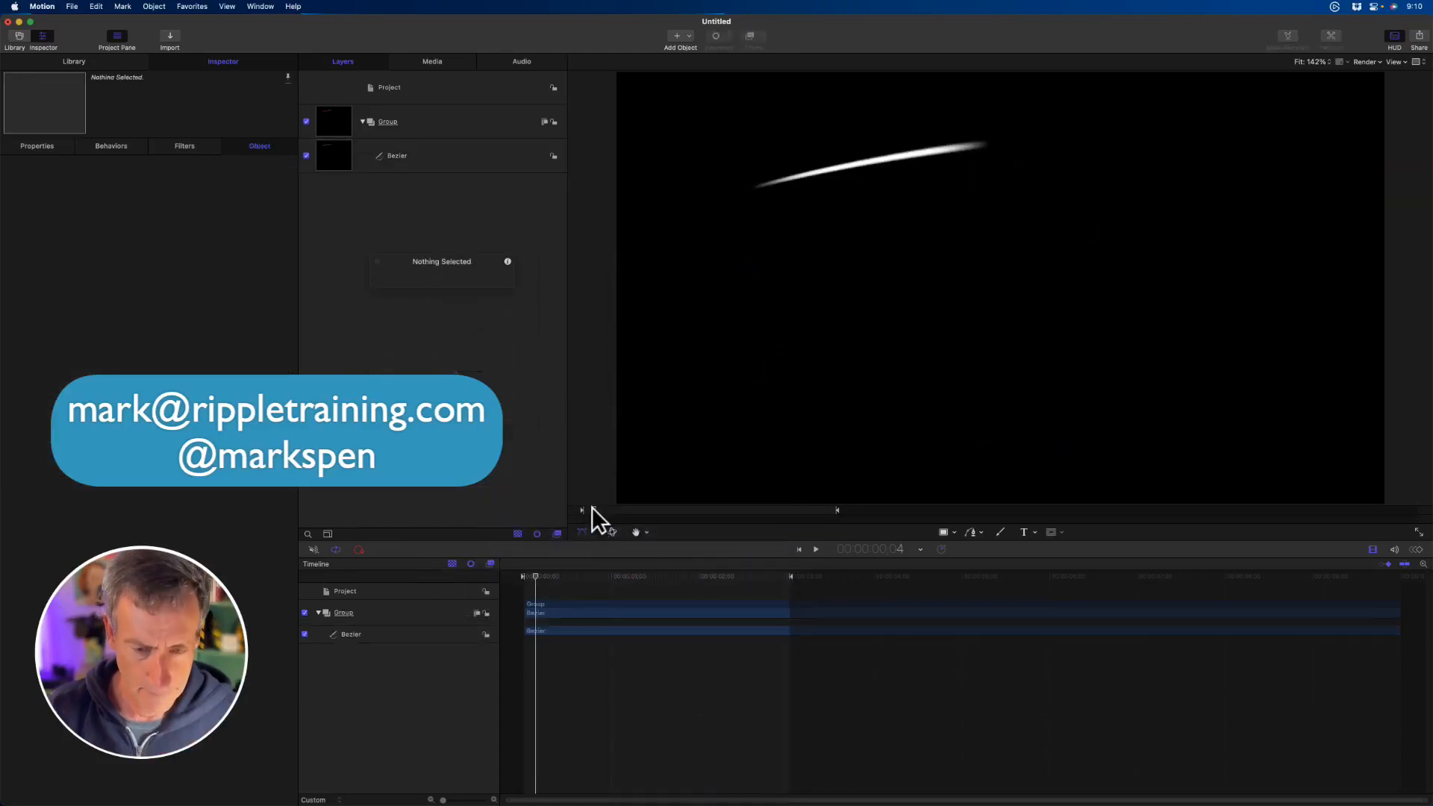
{"action": "key", "text": "space"}
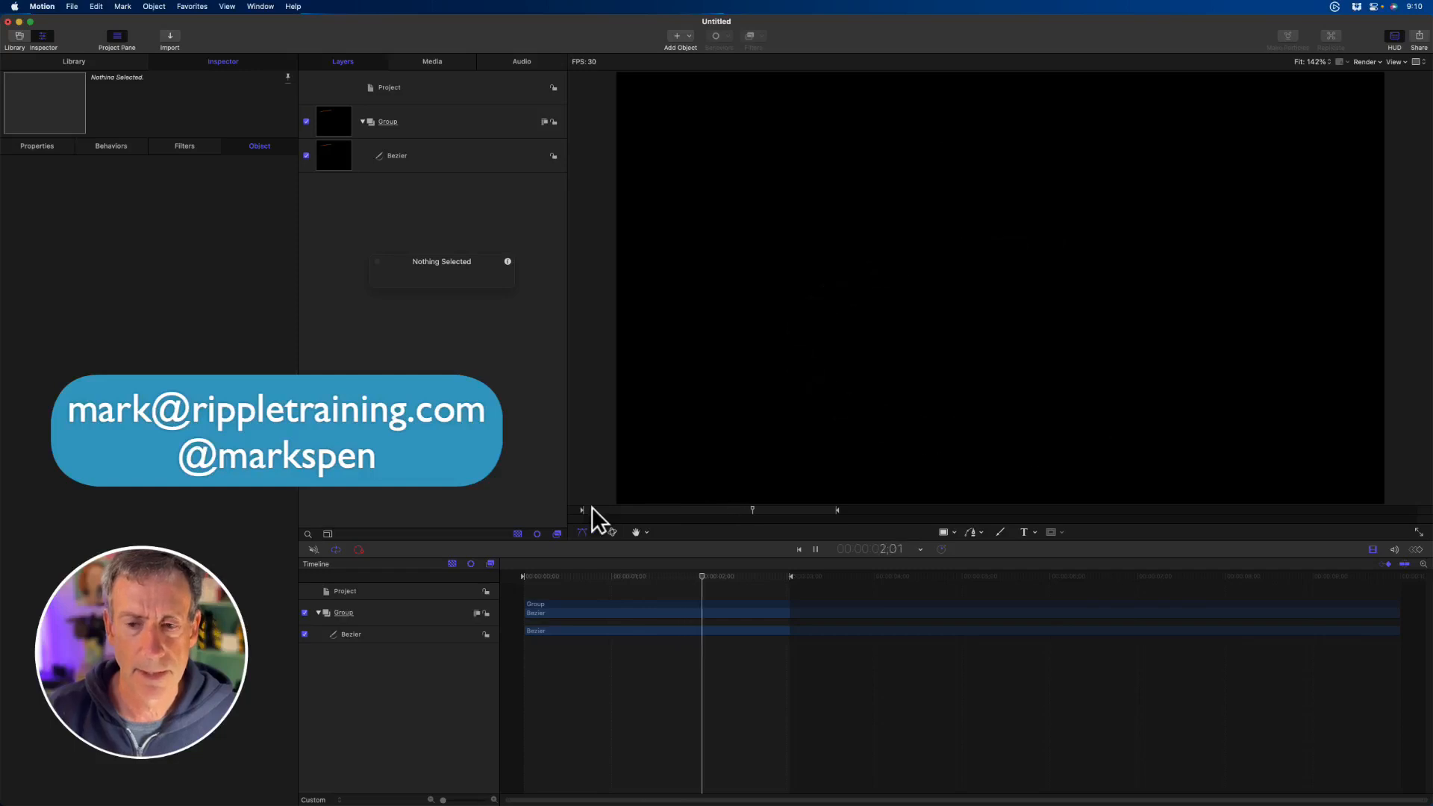
{"action": "key", "text": "space"}
- Select the Bezier layer and switch the canvas's channel display to Color
{"action": "left_click", "coordinate": [469, 154]}
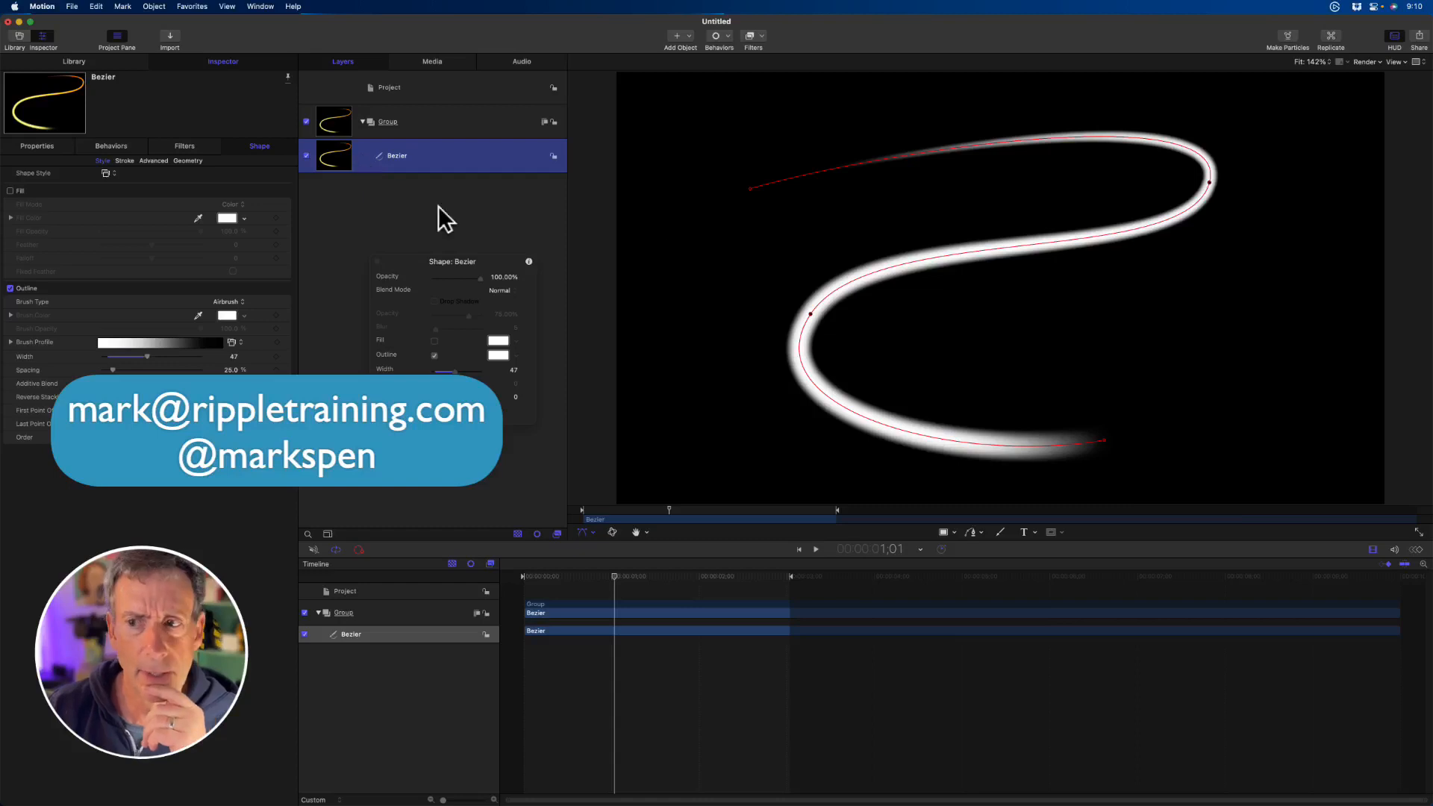
{"action": "left_click", "coordinate": [1339, 62]}
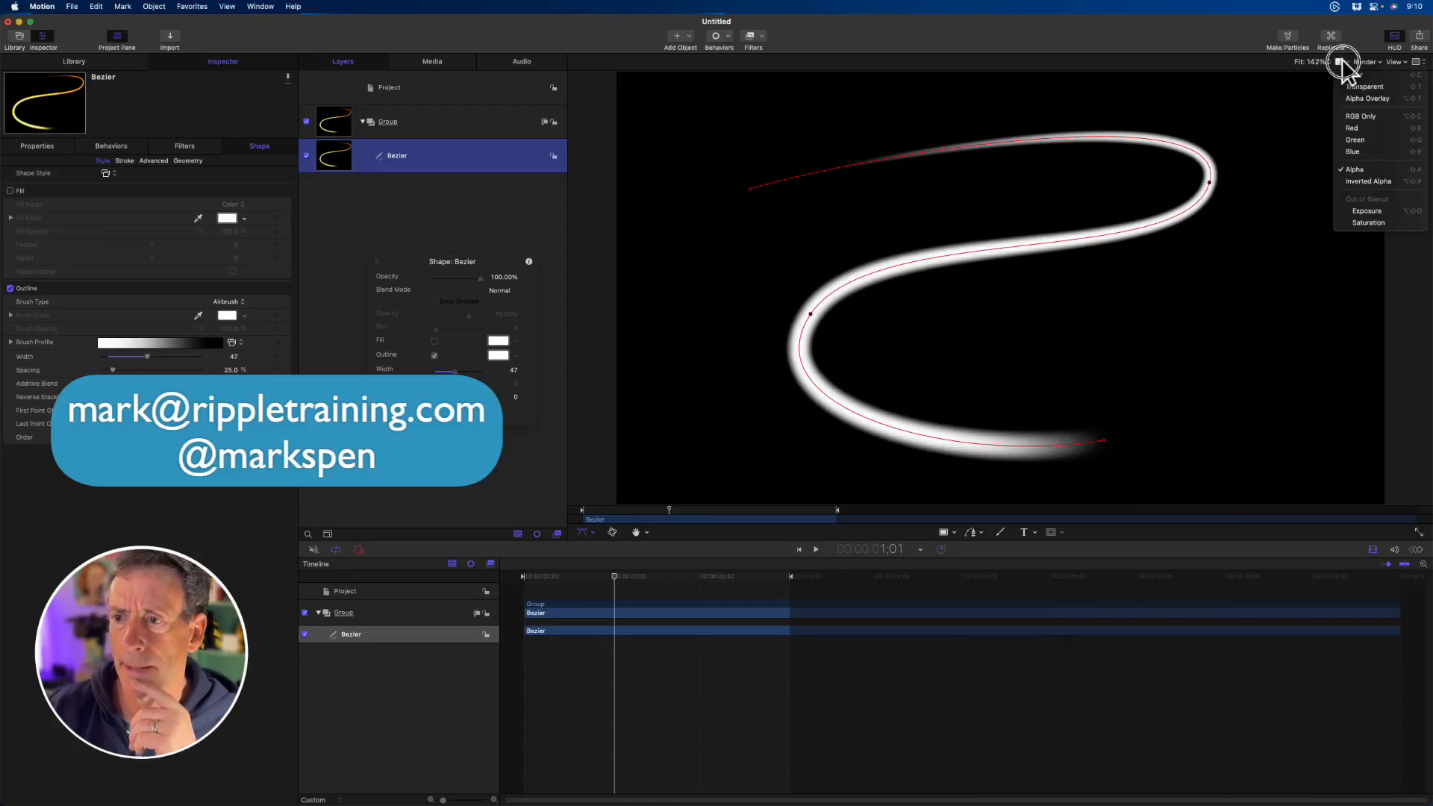
{"action": "left_click", "coordinate": [1359, 75]}
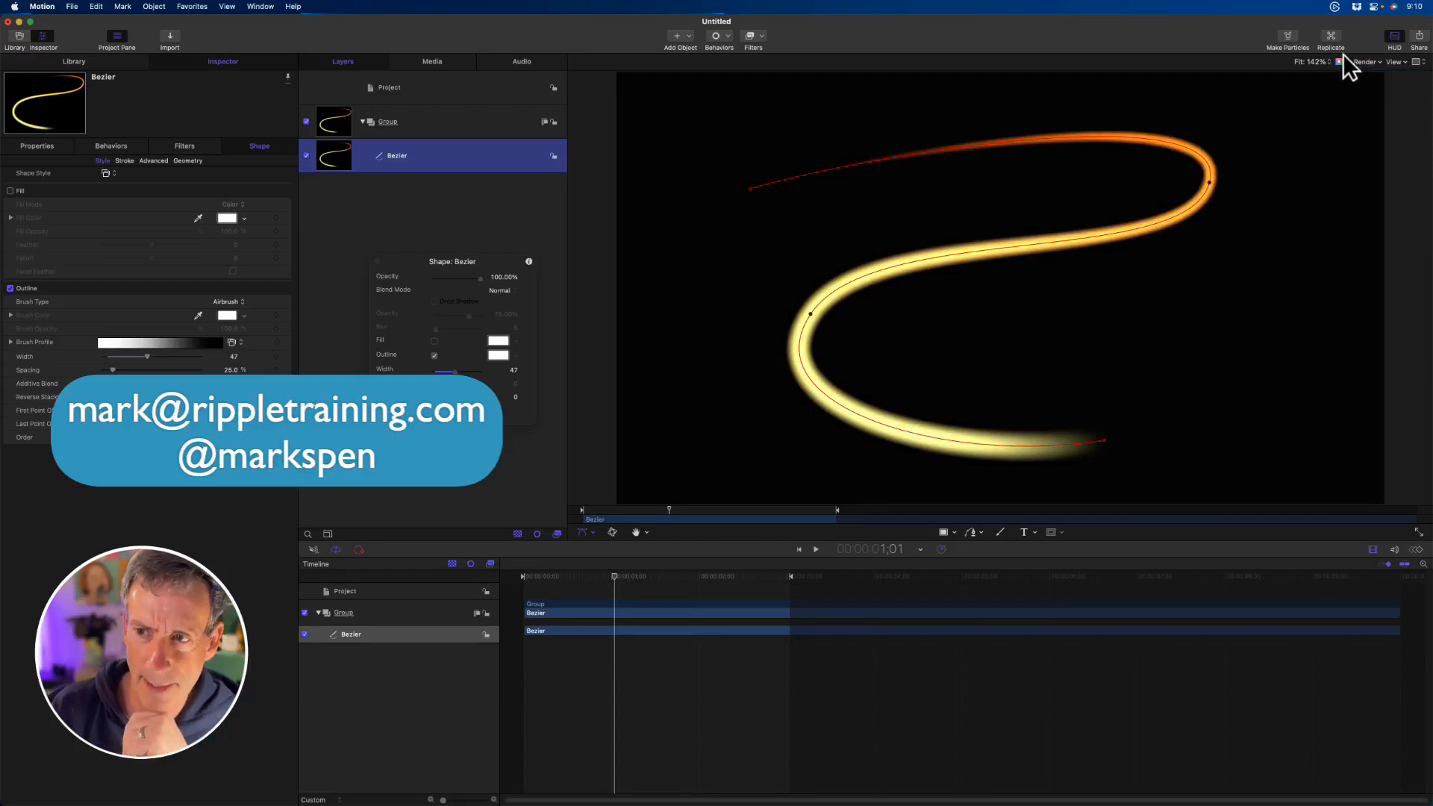
- Compare the canvas in Alpha and Color display, return to Color, and play the light streak with nothing selected
{"action": "key", "text": "a"}
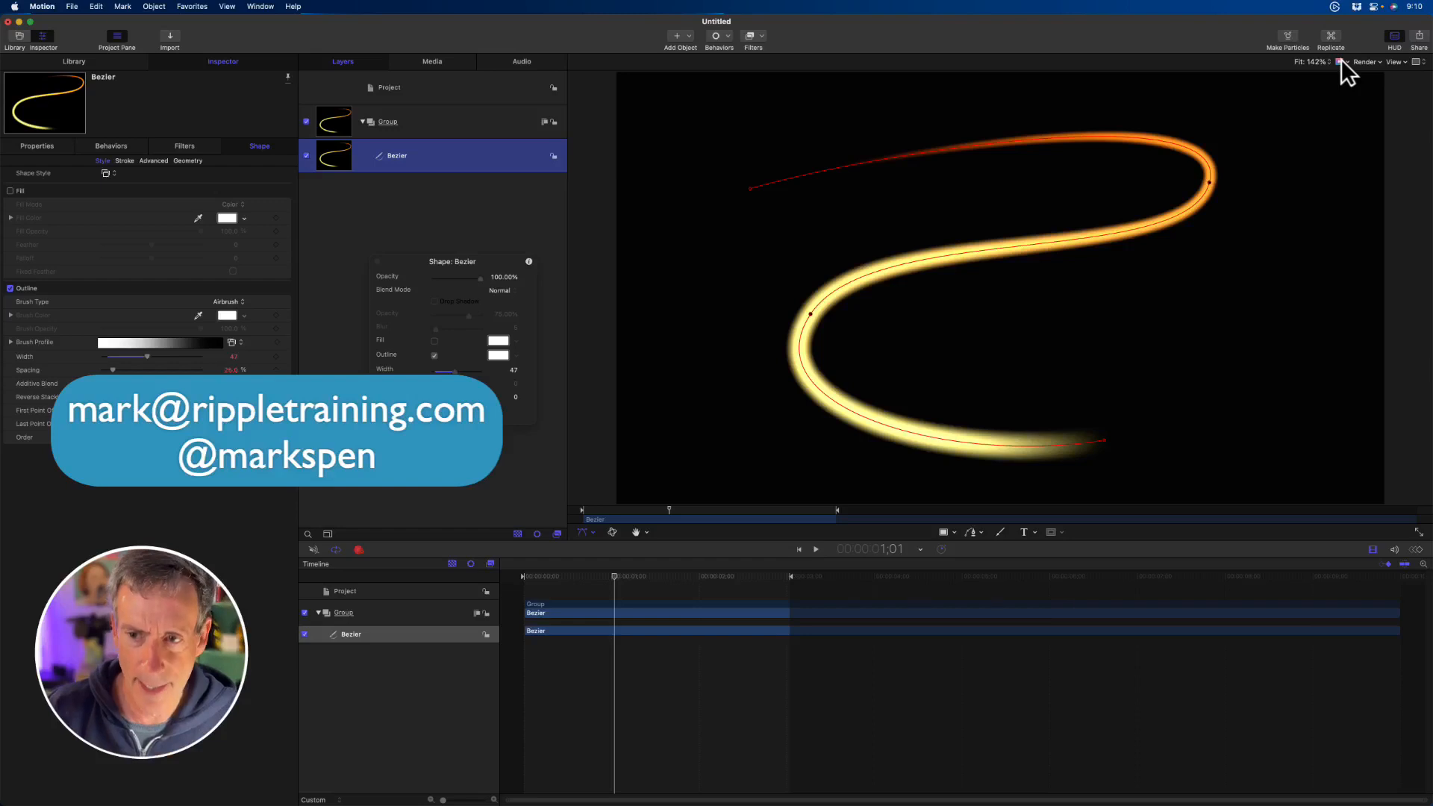
{"action": "left_click", "coordinate": [1341, 60]}
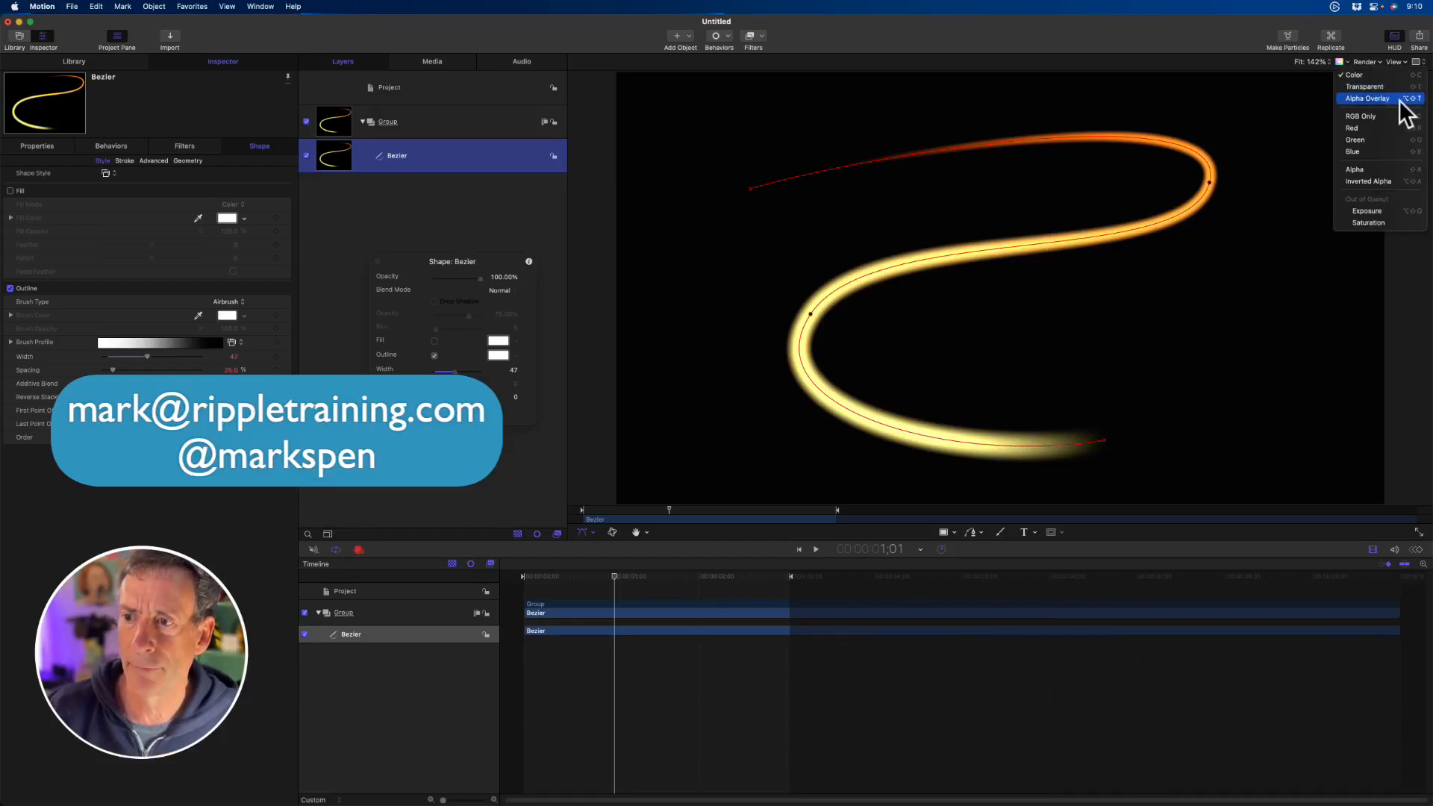
{"action": "left_click", "coordinate": [1391, 170]}
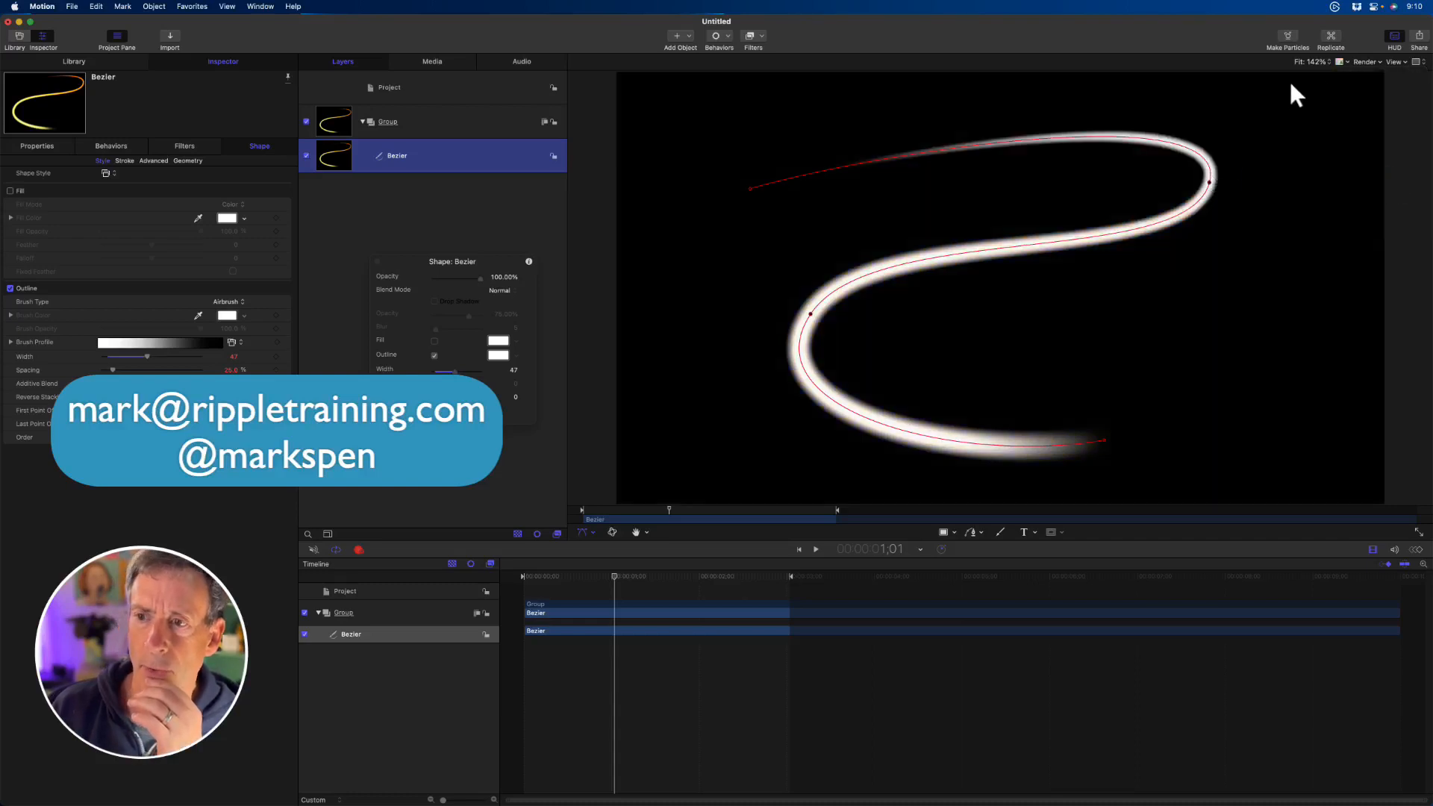
{"action": "left_click", "coordinate": [1336, 63]}
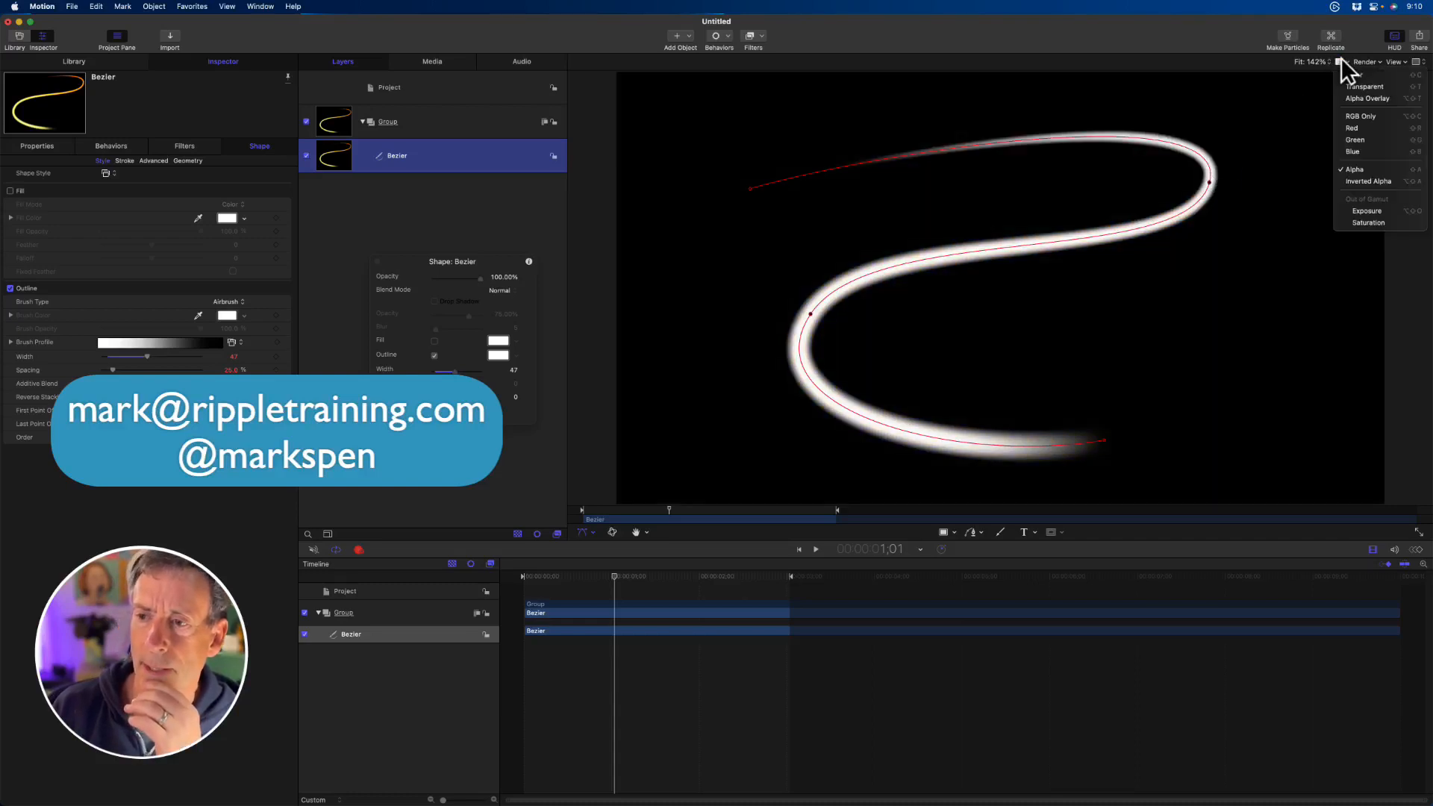
{"action": "left_click", "coordinate": [1352, 76]}
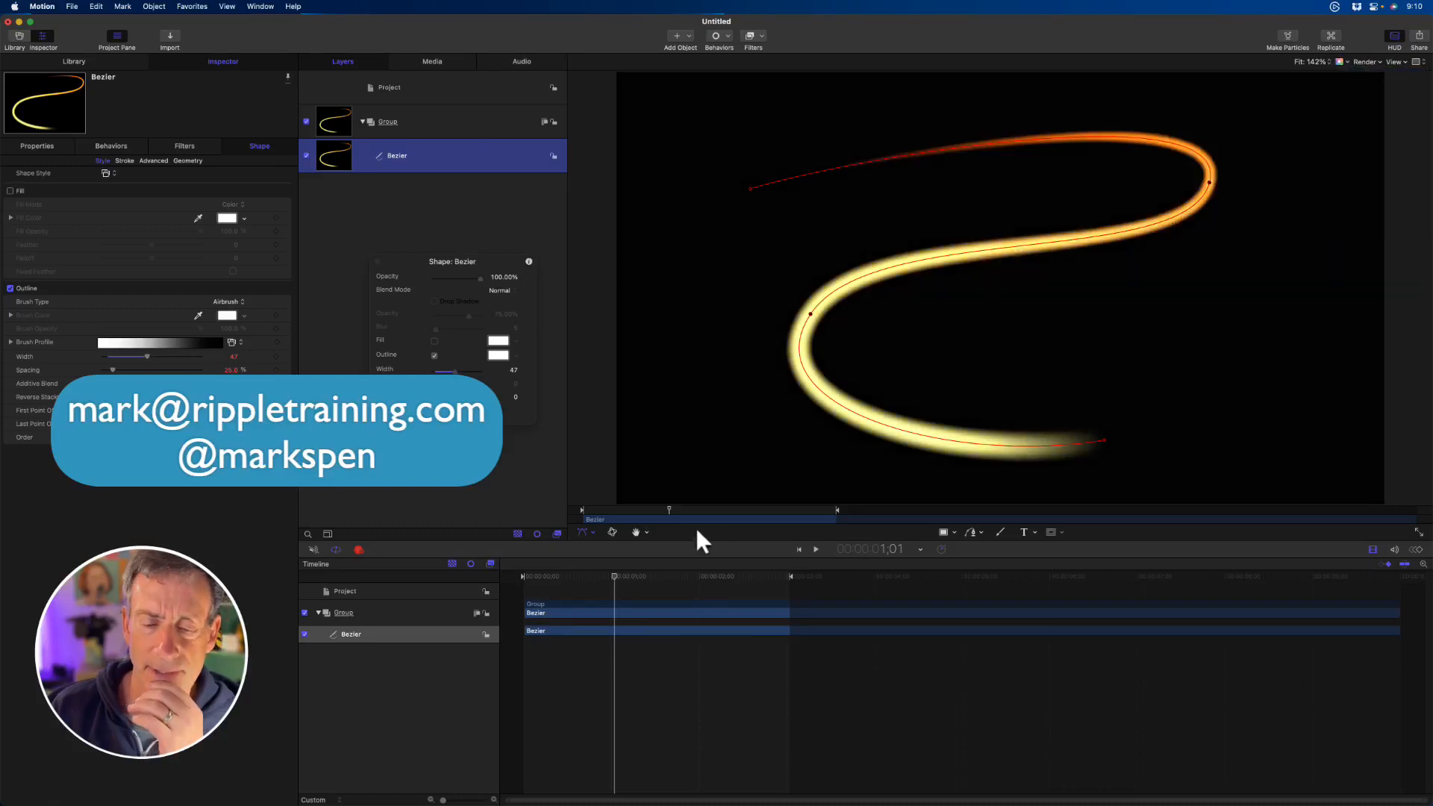
{"action": "left_click", "coordinate": [562, 516]}
{"action": "key", "text": "space"}
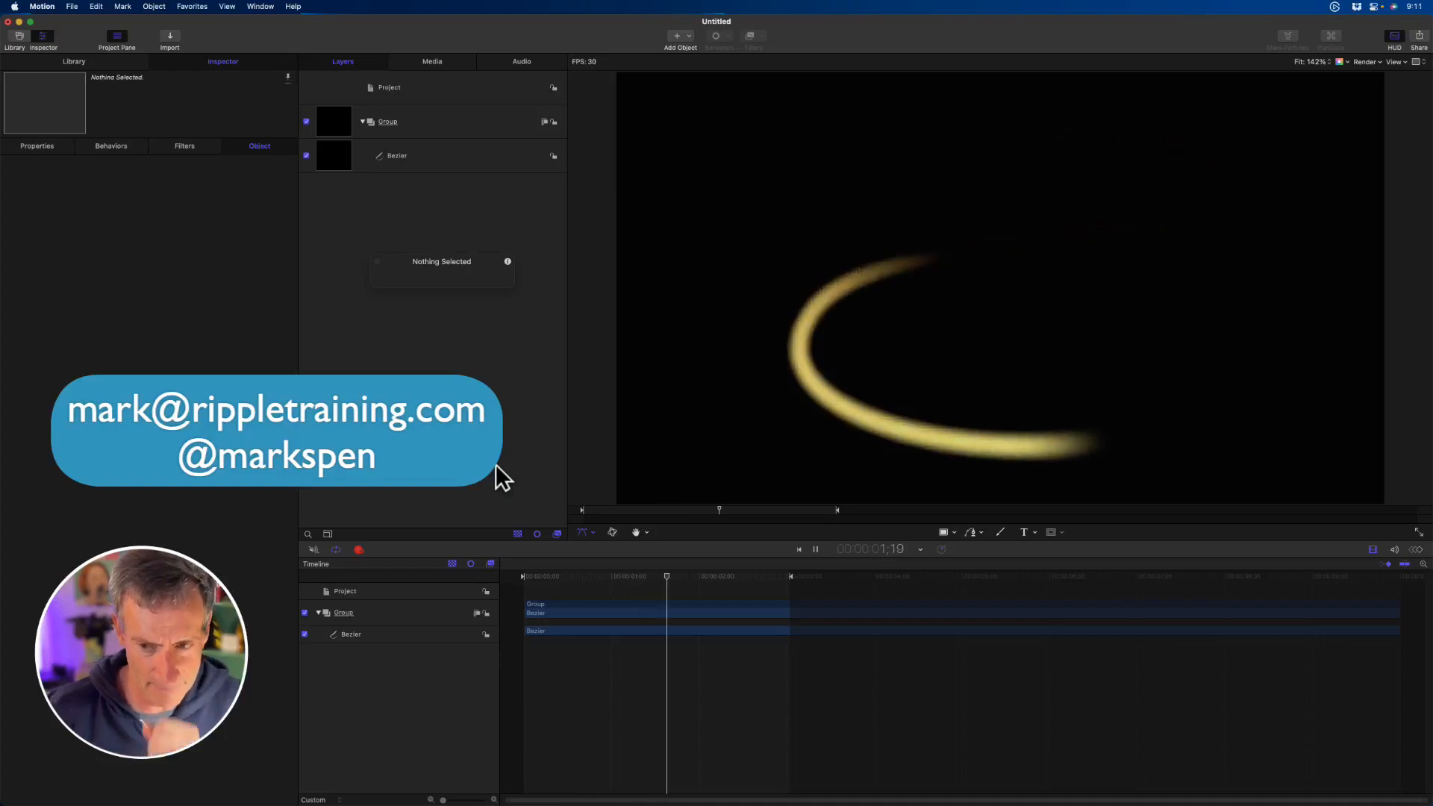
- Try the Light Tail 02 shape style on the Bezier path, followed by the textural Sea Sponge 01 style
{"action": "left_click", "coordinate": [468, 145]}
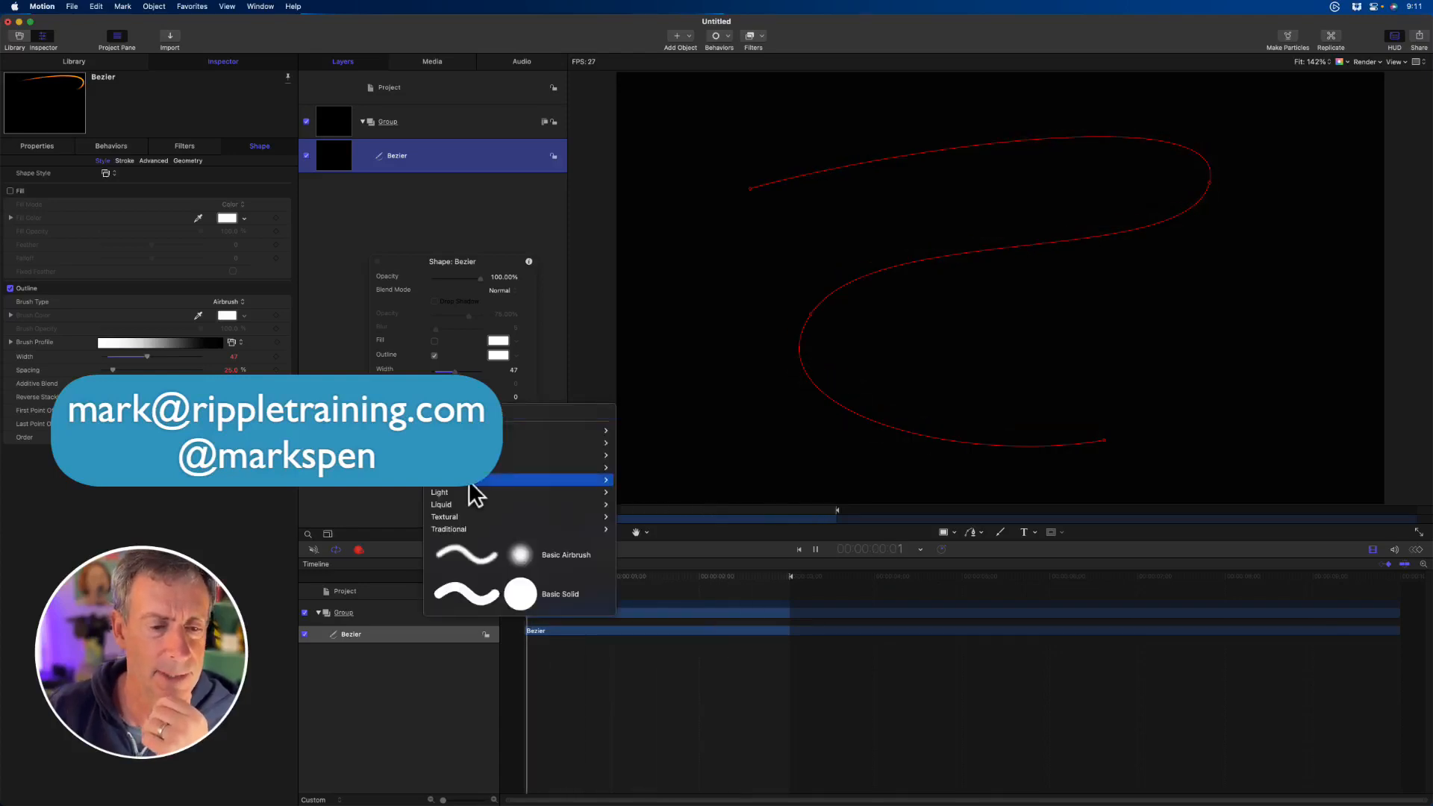
{"action": "mouse_move", "coordinate": [473, 494]}
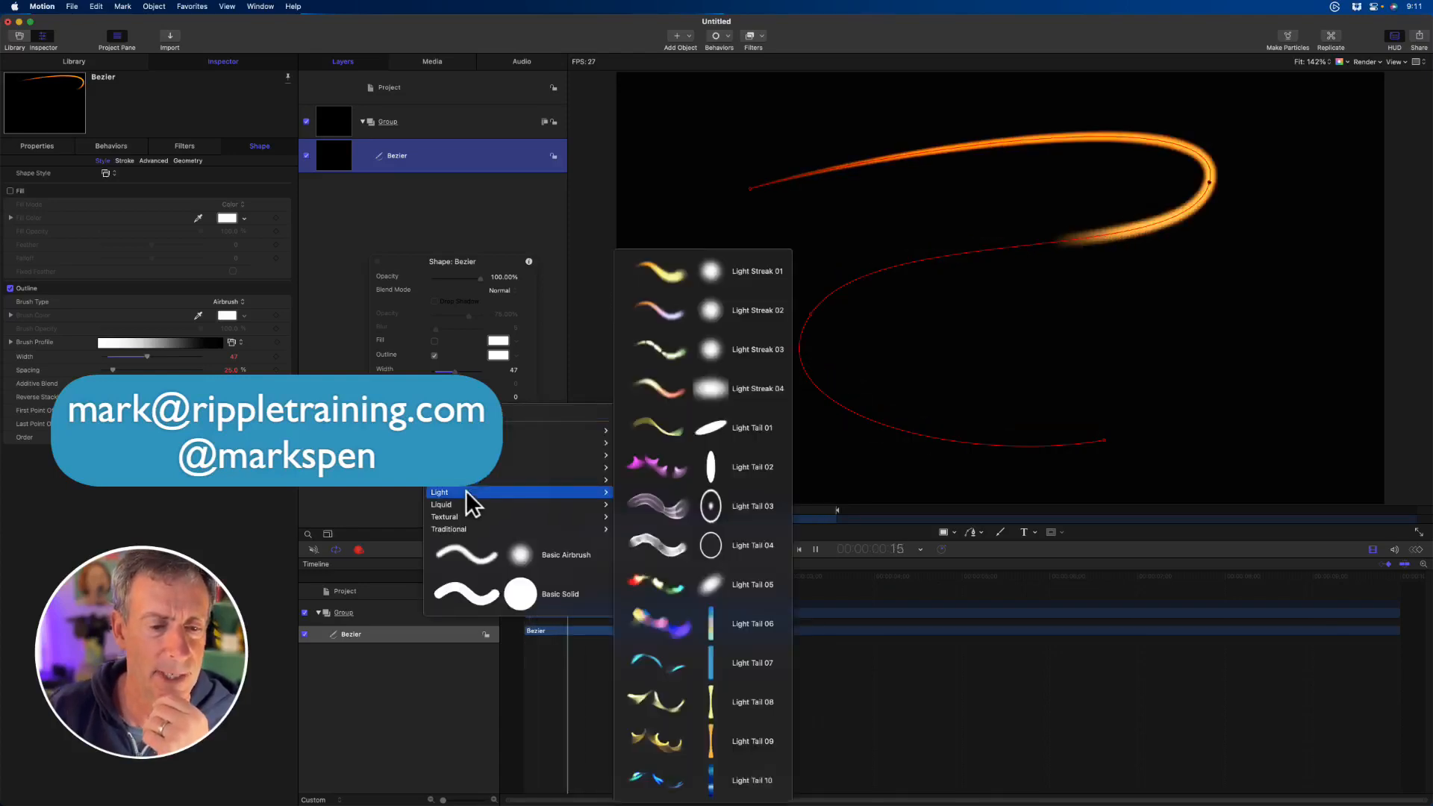
{"action": "left_click", "coordinate": [705, 467]}
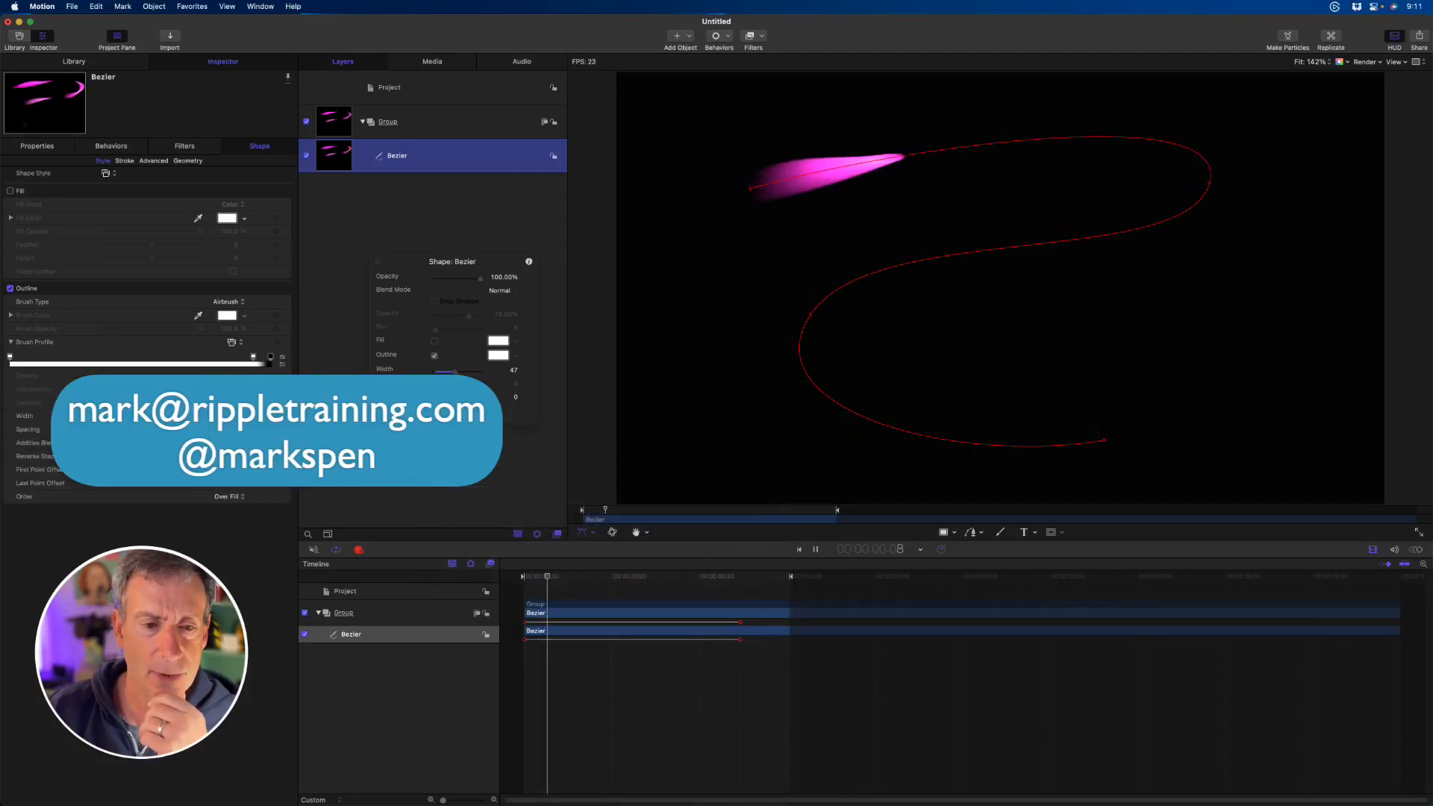
{"action": "left_click", "coordinate": [478, 411]}
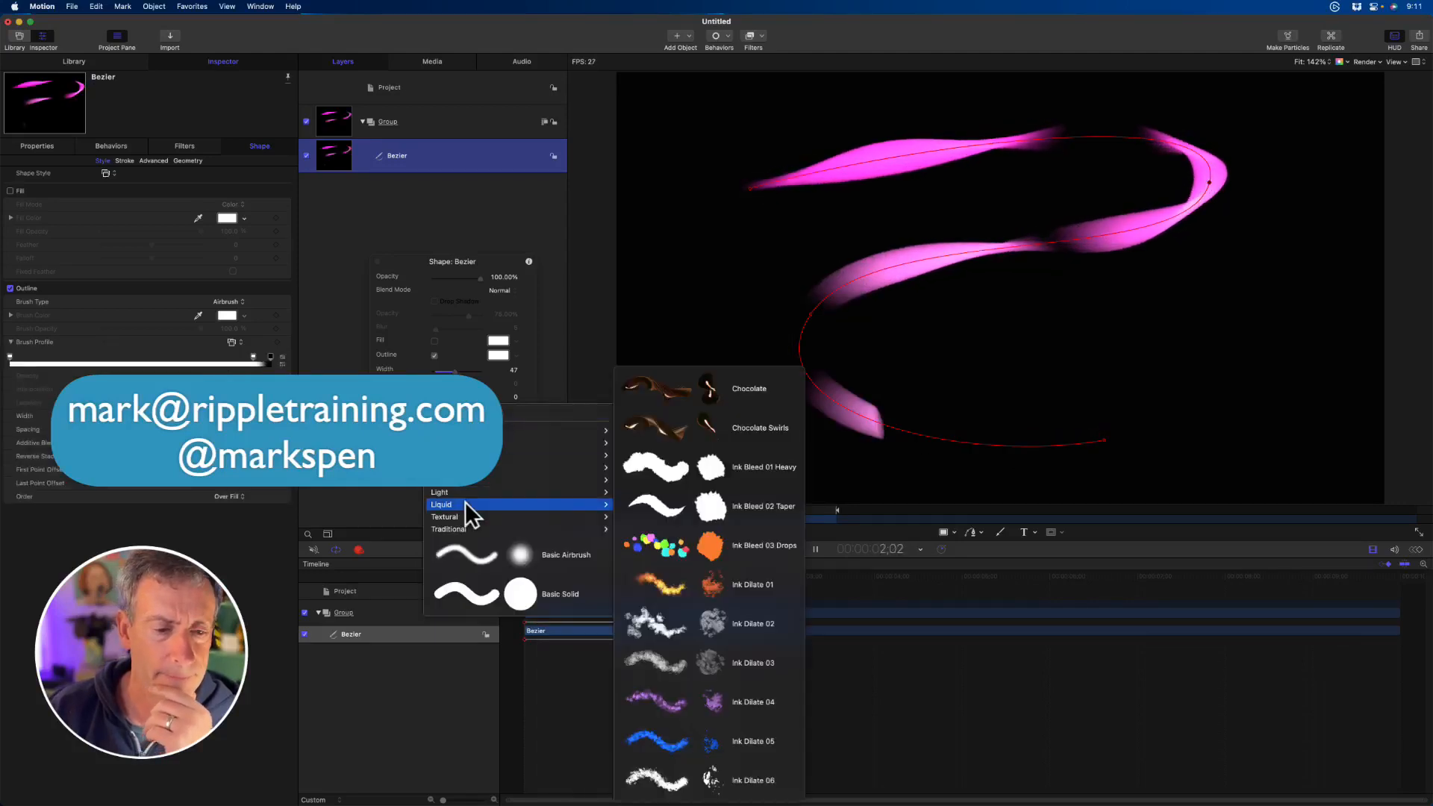
{"action": "mouse_move", "coordinate": [467, 515]}
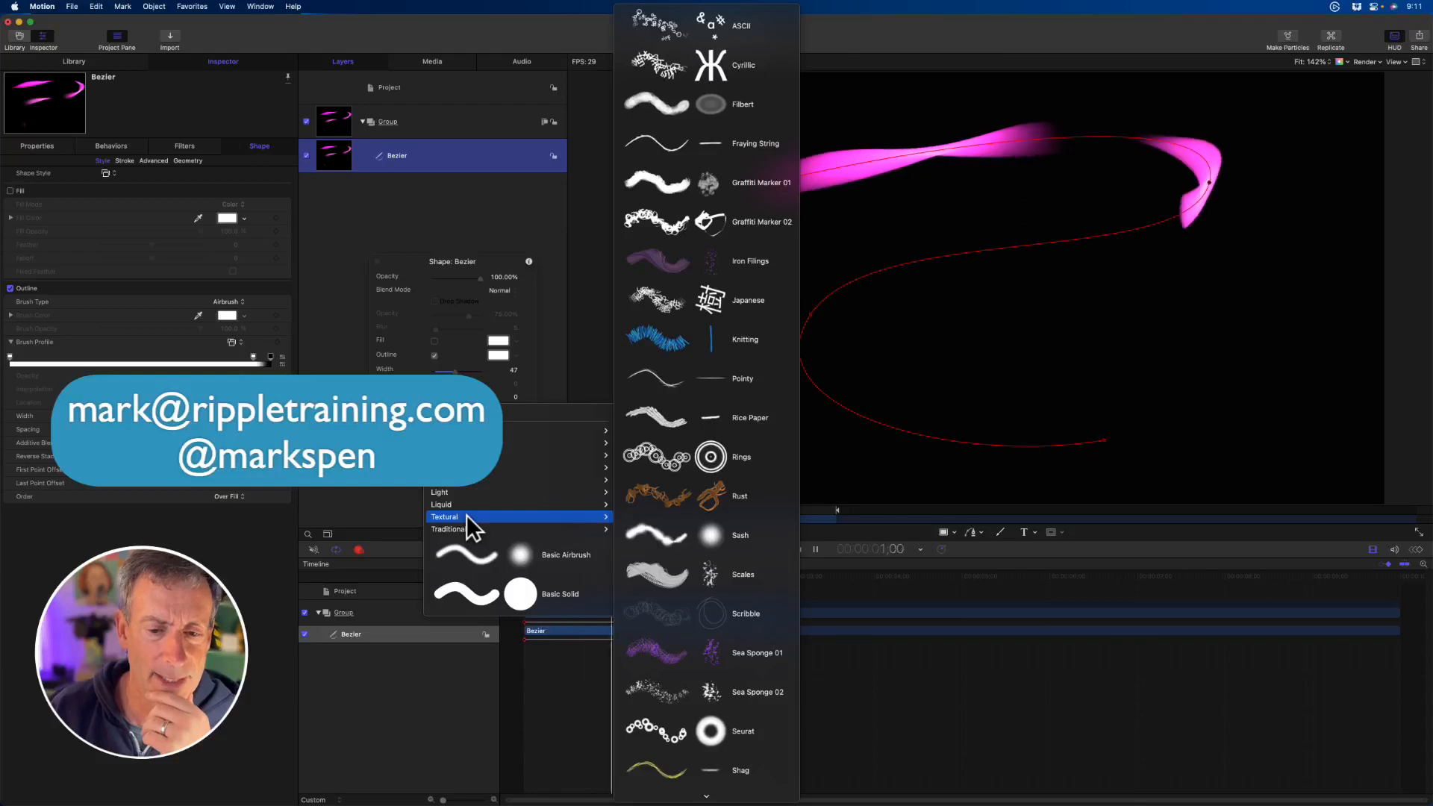
{"action": "left_click", "coordinate": [712, 661]}
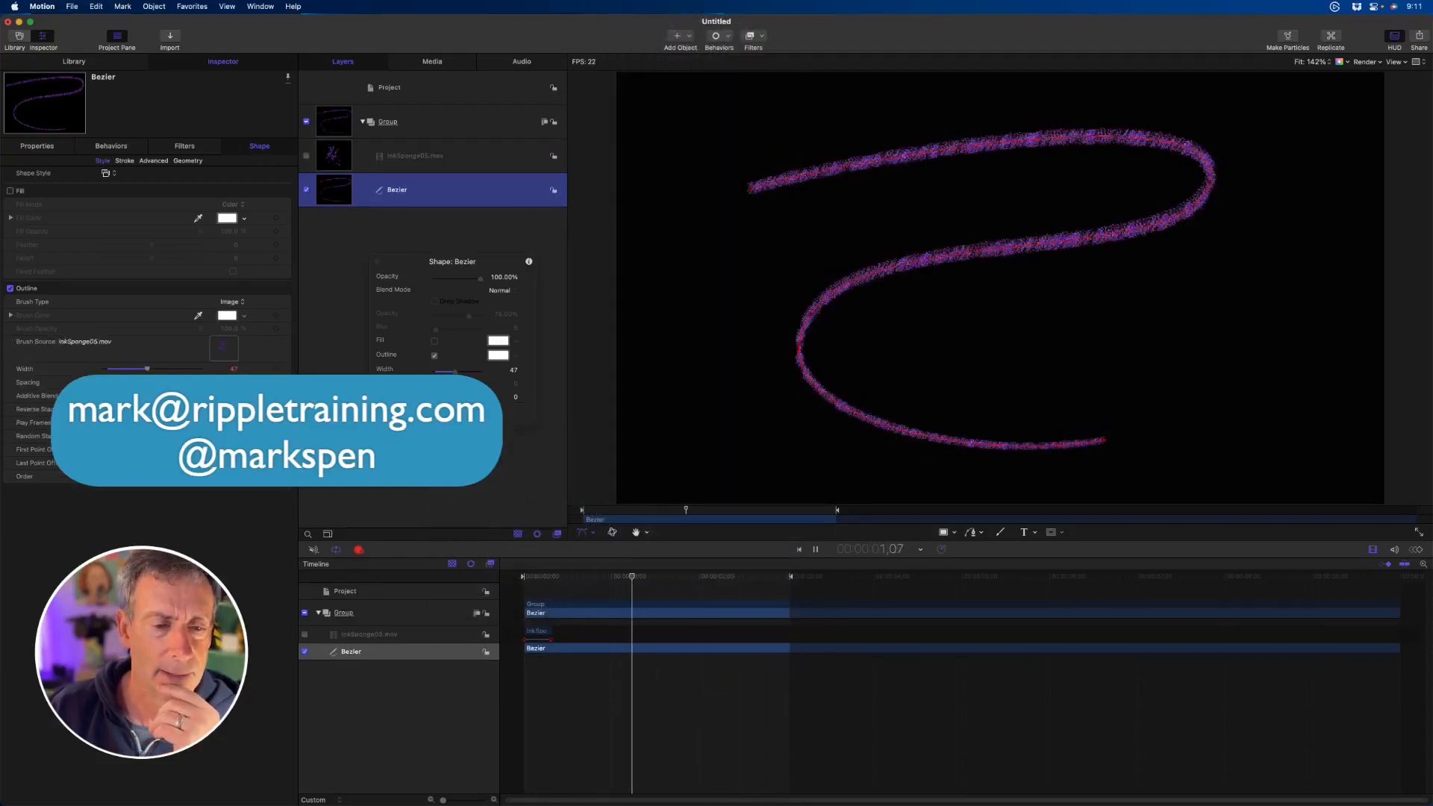
- Apply the traditional Acrylic 03 shape style to the Bezier path and stop playback
{"action": "left_click", "coordinate": [466, 410]}
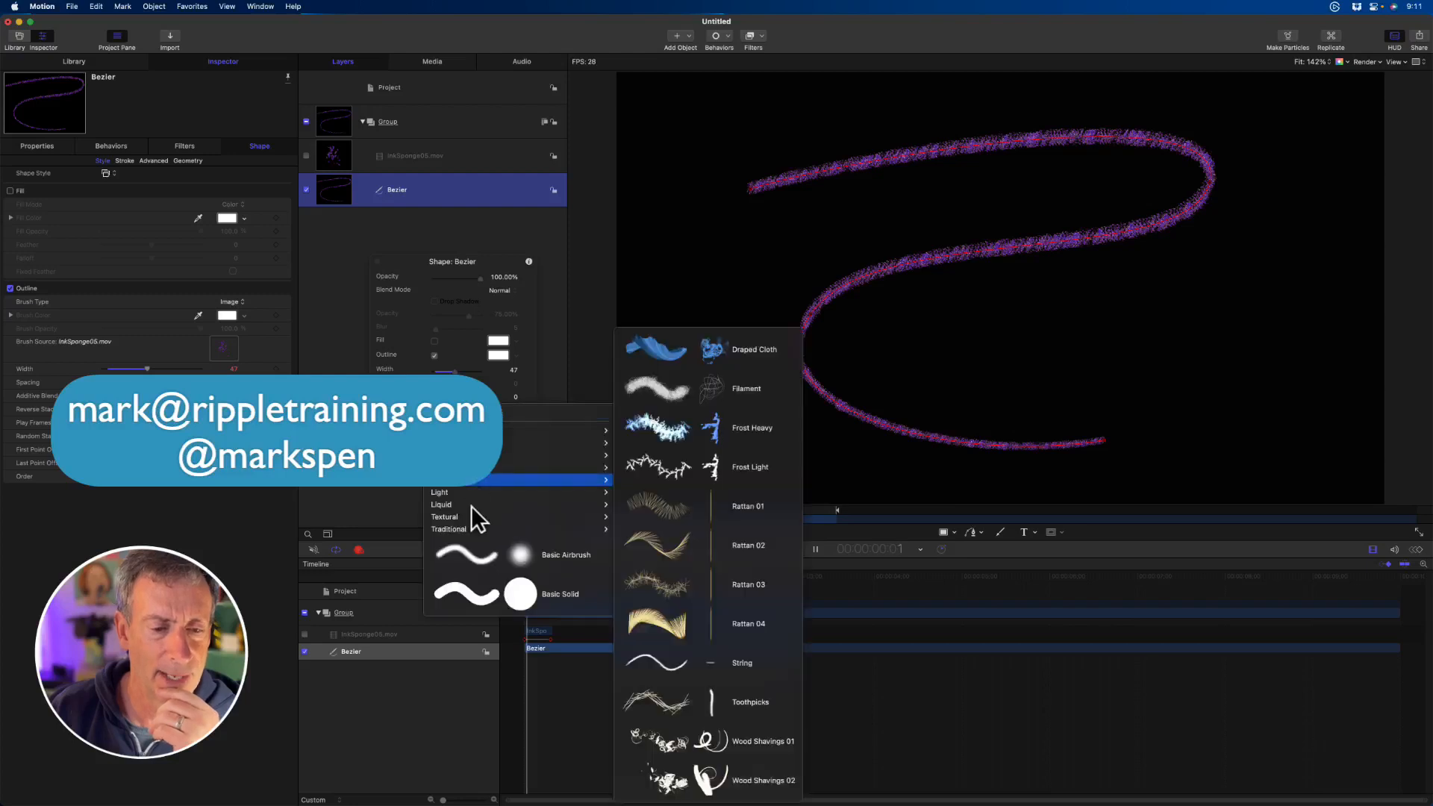
{"action": "mouse_move", "coordinate": [476, 530]}
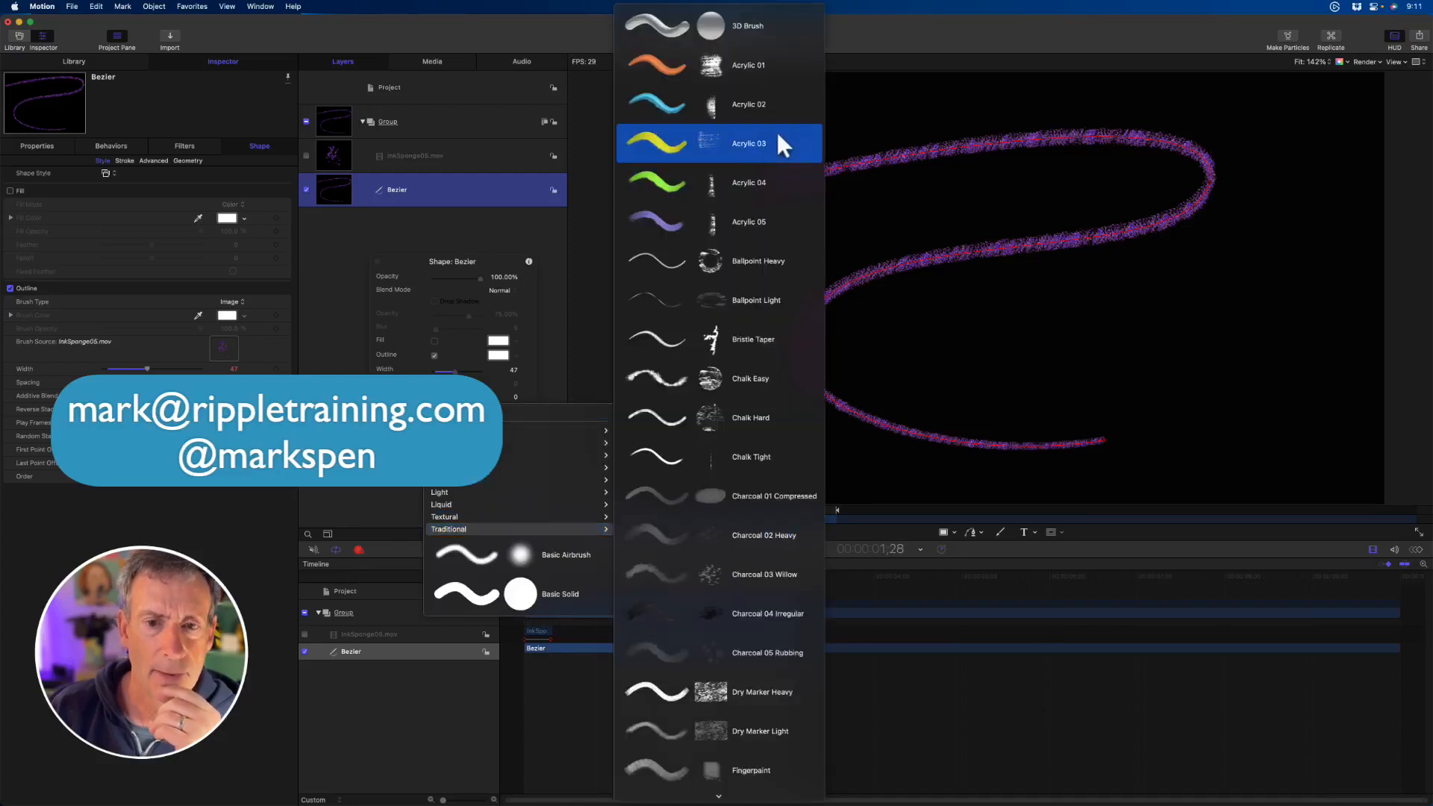
{"action": "key", "text": "Escape"}
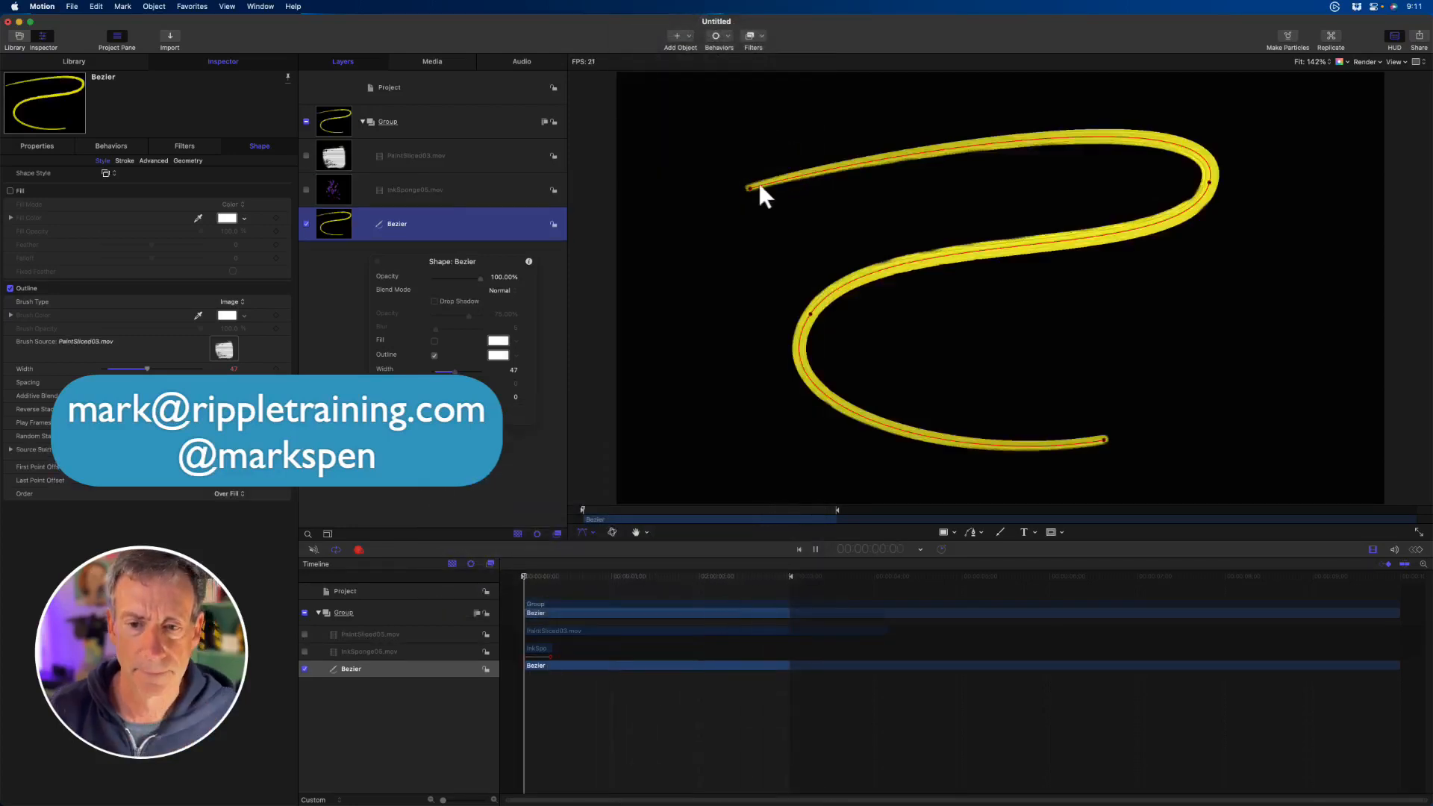
{"action": "key", "text": "space"}
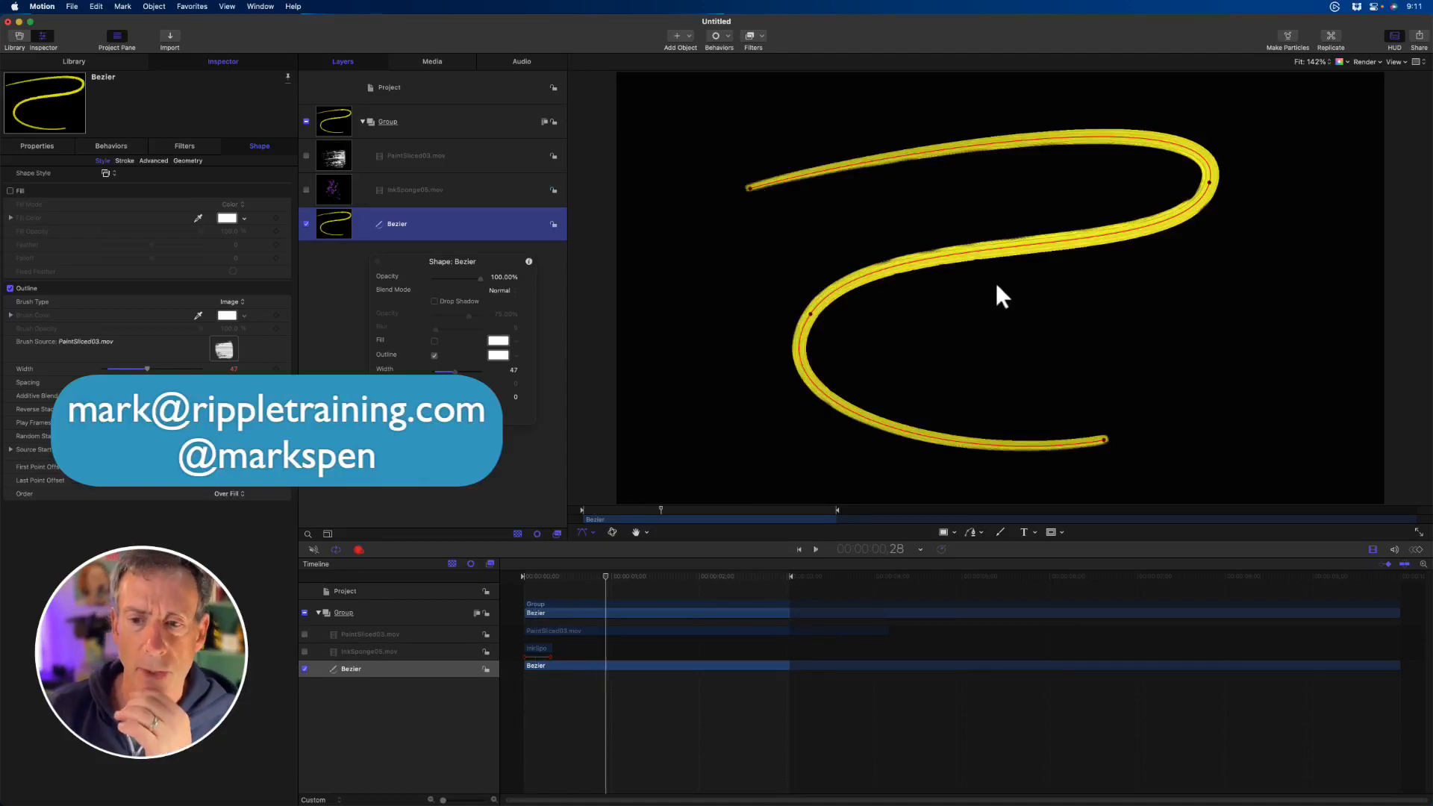
- With keyframe recording off, pull the path's left control point outward and add a control point mid-path, pulled downward
{"action": "left_click_drag", "start_coordinate": [809, 314], "coordinate": [737, 307]}
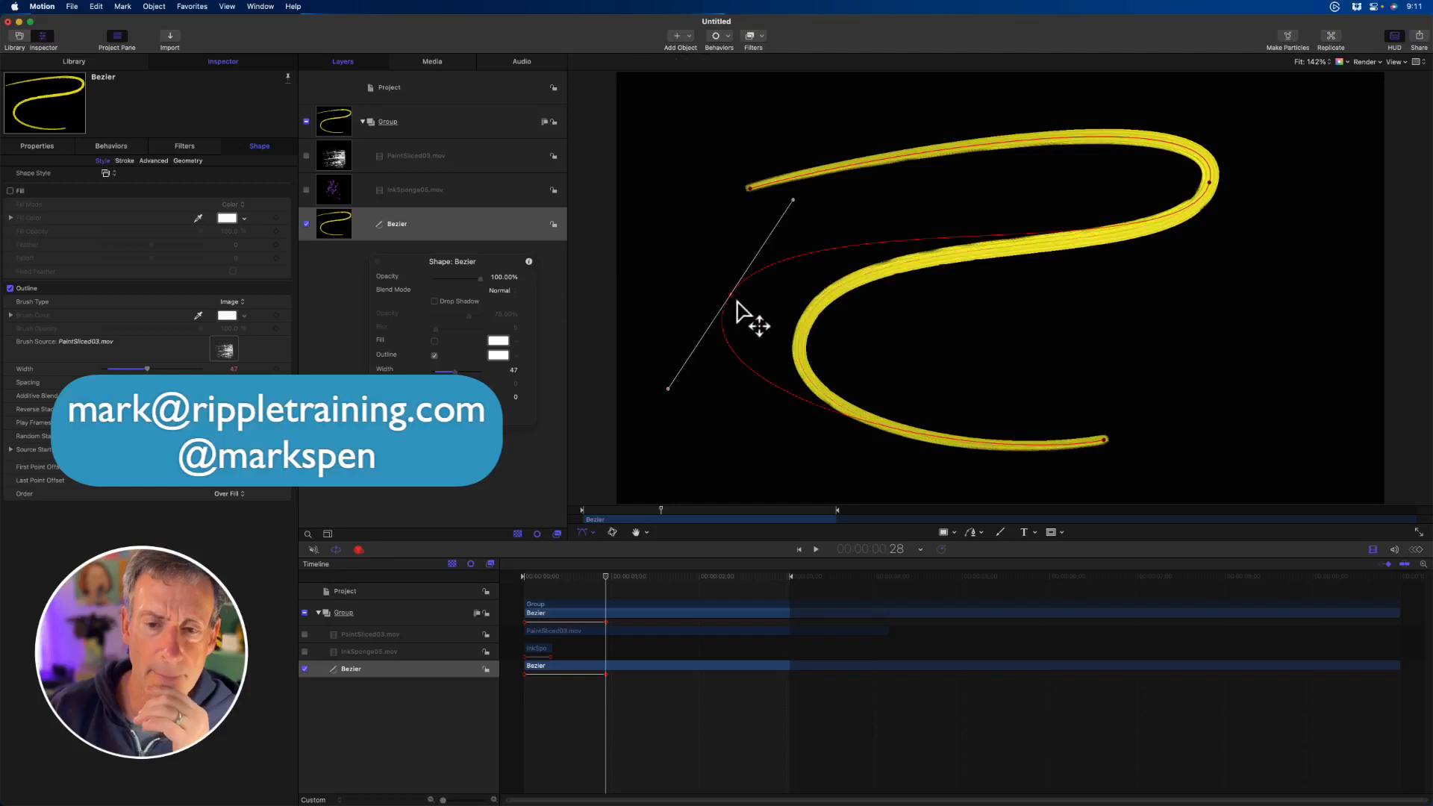
{"action": "mouse_move", "coordinate": [655, 507]}
{"action": "left_mouse_down"}
{"action": "mouse_move", "coordinate": [611, 507]}
{"action": "mouse_move", "coordinate": [701, 507]}
{"action": "mouse_move", "coordinate": [648, 513]}
{"action": "left_mouse_up"}
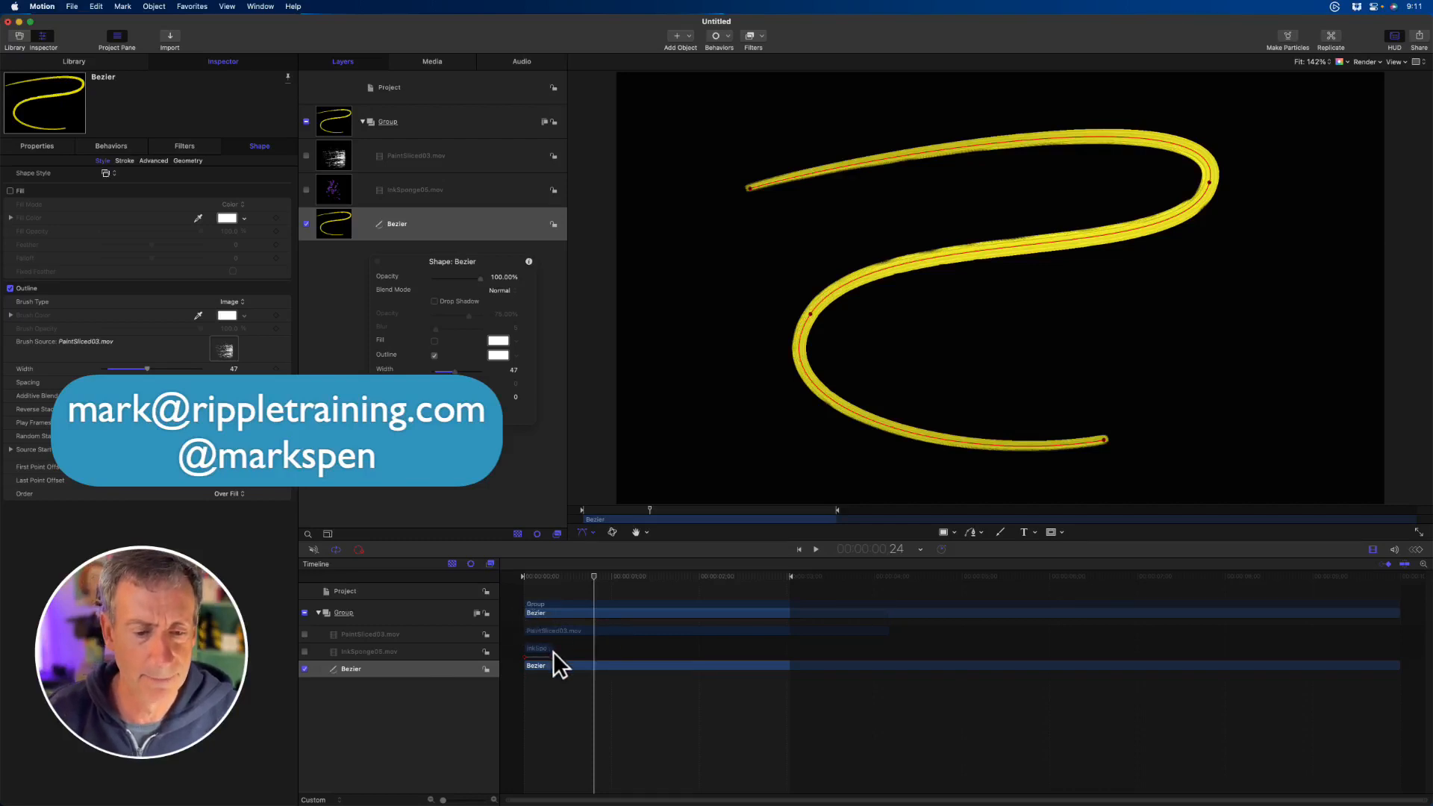
{"action": "mouse_move", "coordinate": [808, 311]}
{"action": "left_mouse_down"}
{"action": "mouse_move", "coordinate": [1014, 335]}
{"action": "mouse_move", "coordinate": [729, 294]}
{"action": "mouse_move", "coordinate": [782, 283]}
{"action": "left_mouse_up"}
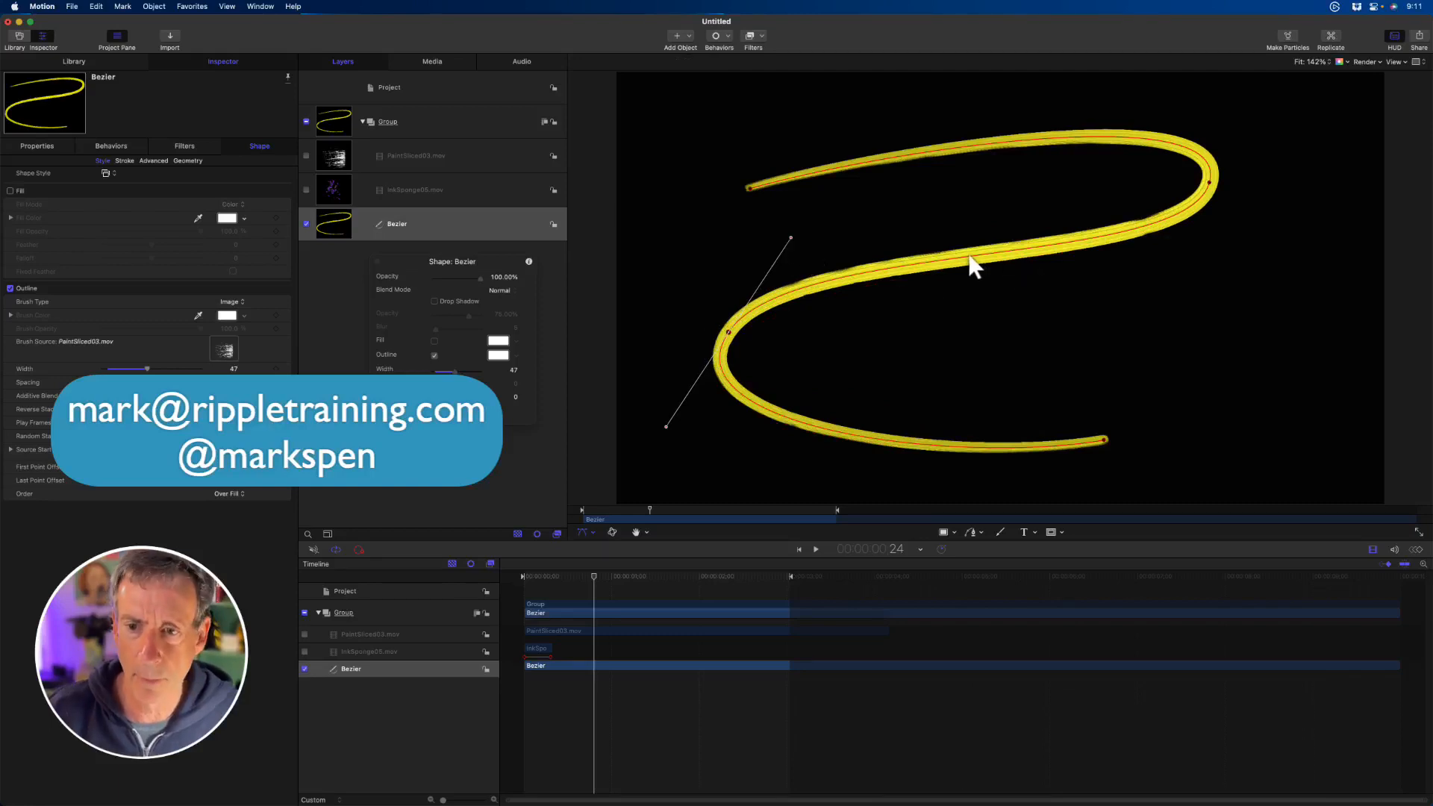
{"action": "left_click_drag", "start_coordinate": [969, 258], "coordinate": [1031, 322]}
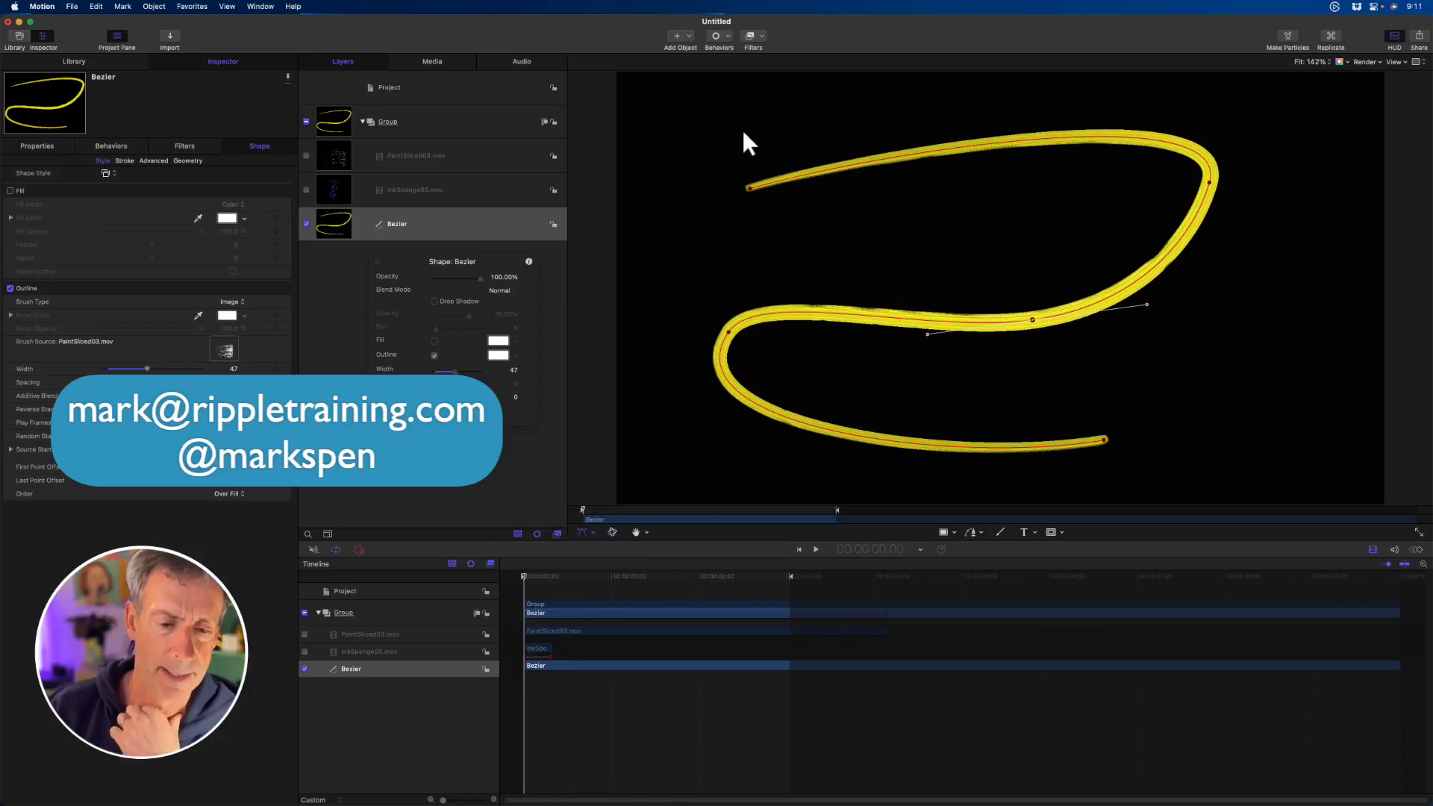
- Add the Write On shape behavior to the Bezier path
{"action": "left_click", "coordinate": [728, 37]}
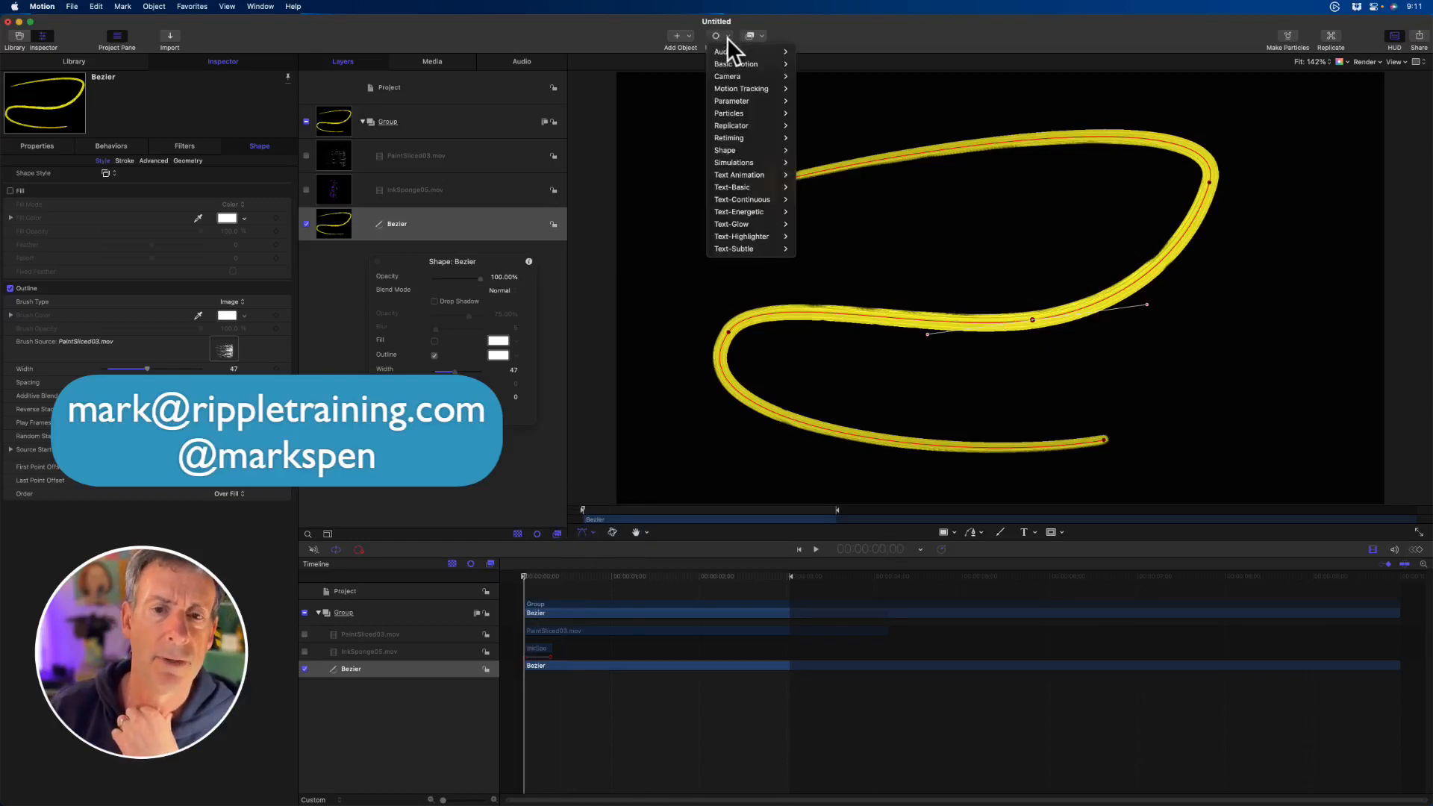
{"action": "mouse_move", "coordinate": [754, 151]}
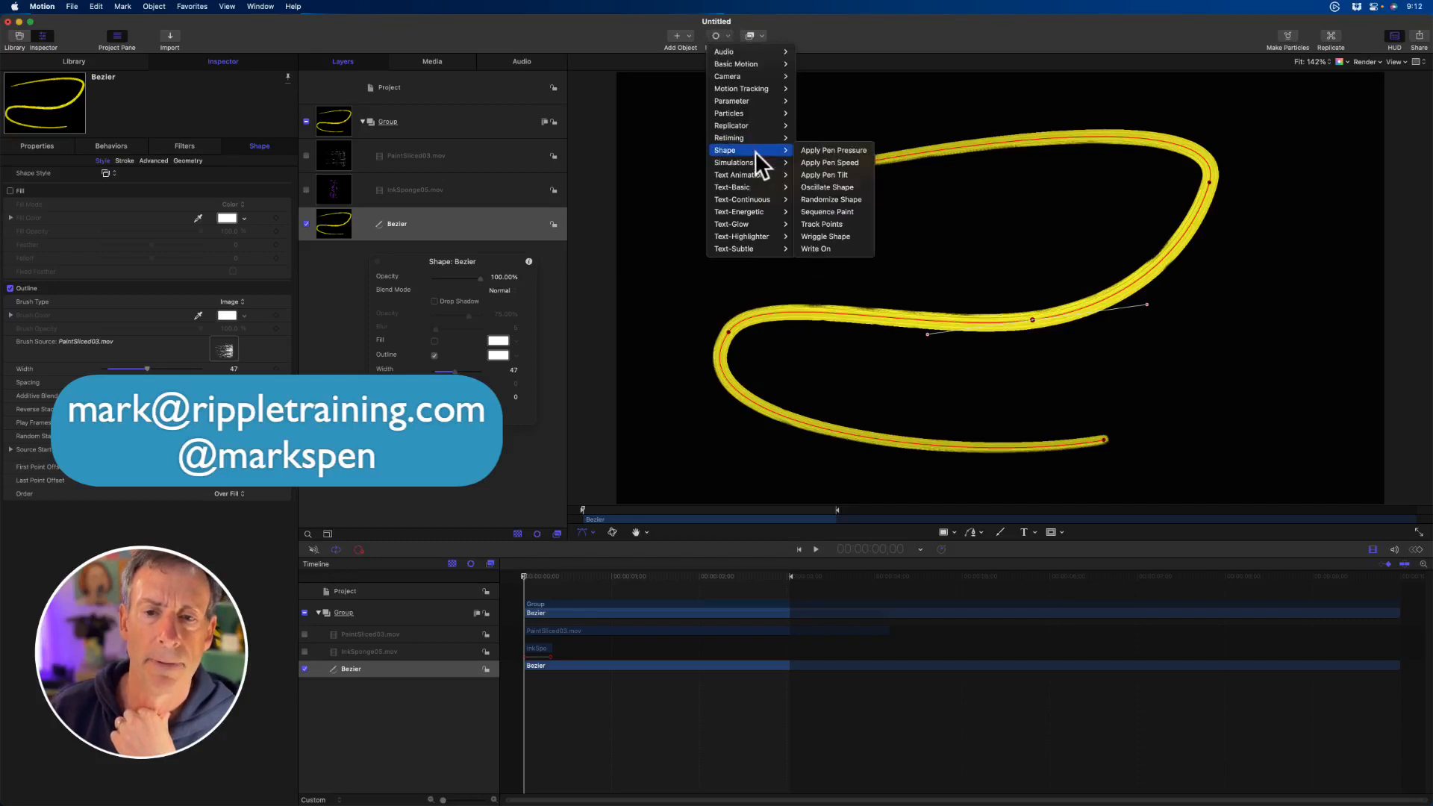
{"action": "left_click", "coordinate": [829, 246]}
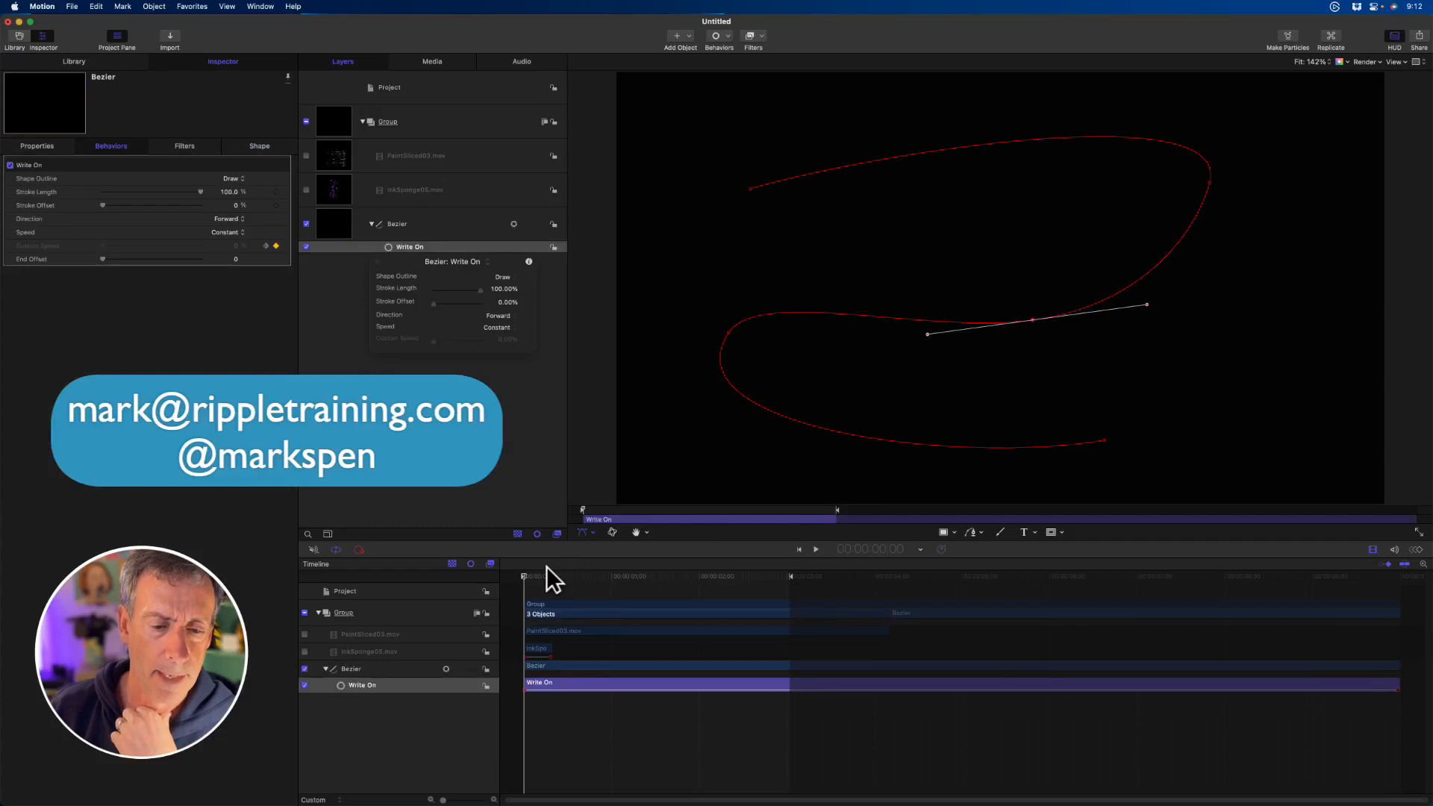
- Trim the end of the Write On behavior to shorten the draw-on, and play the animation
{"action": "mouse_move", "coordinate": [546, 573]}
{"action": "left_mouse_down"}
{"action": "mouse_move", "coordinate": [646, 580]}
{"action": "mouse_move", "coordinate": [503, 575]}
{"action": "left_mouse_up"}
{"action": "key", "text": "o"}
{"action": "key", "text": "space"}
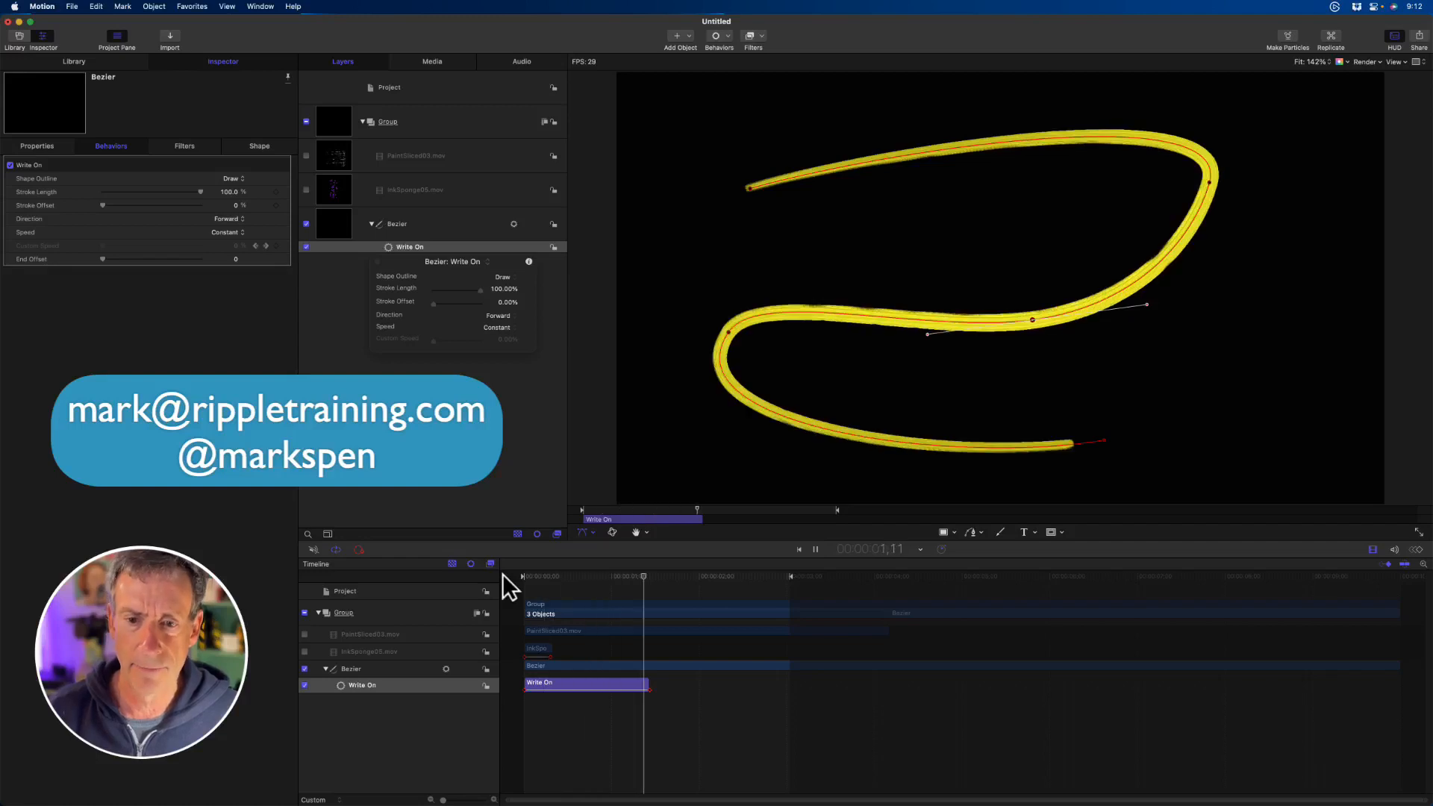
- Stop playback and set the play range to end at 1;28
{"action": "key", "text": "space"}
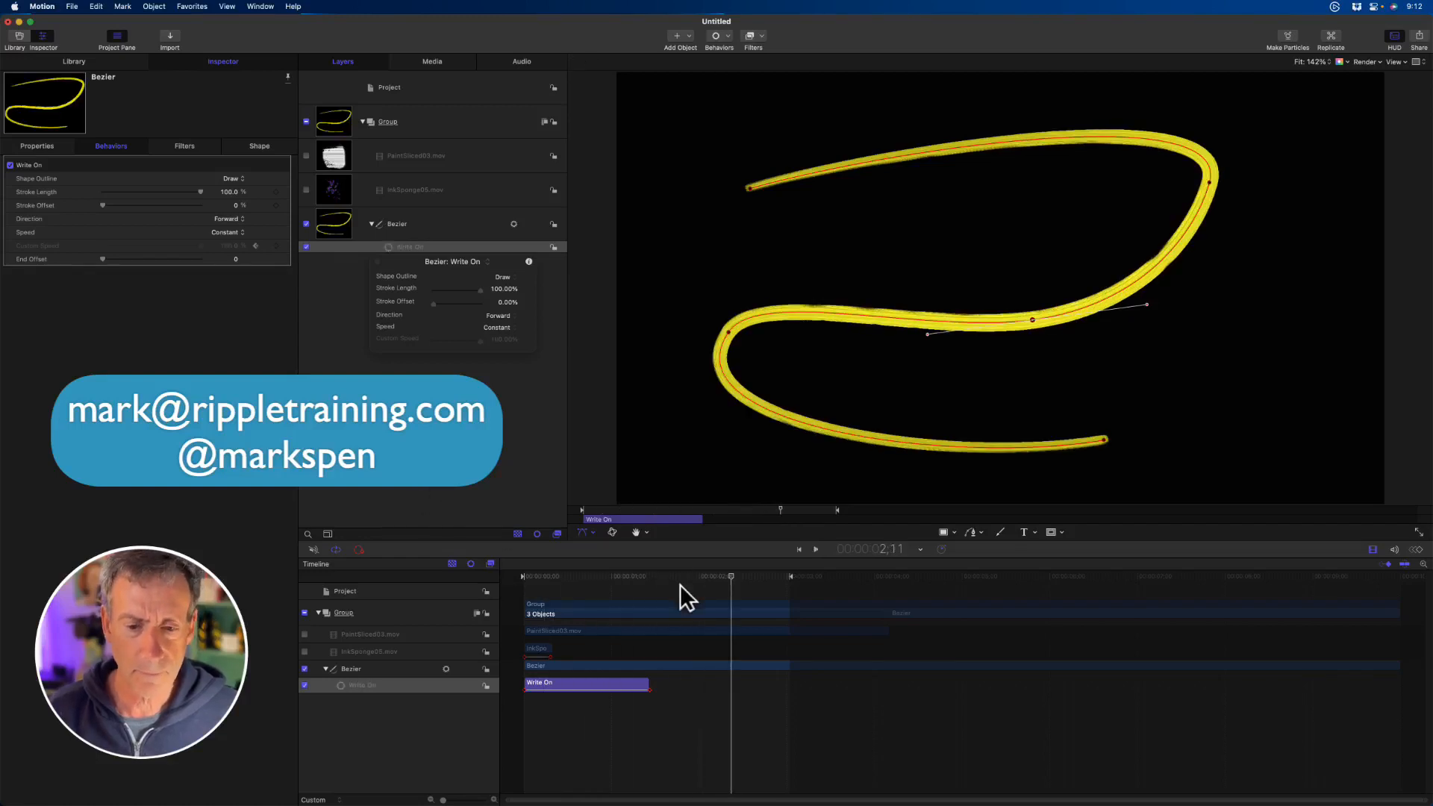
{"action": "key", "text": "alt+super+o"}
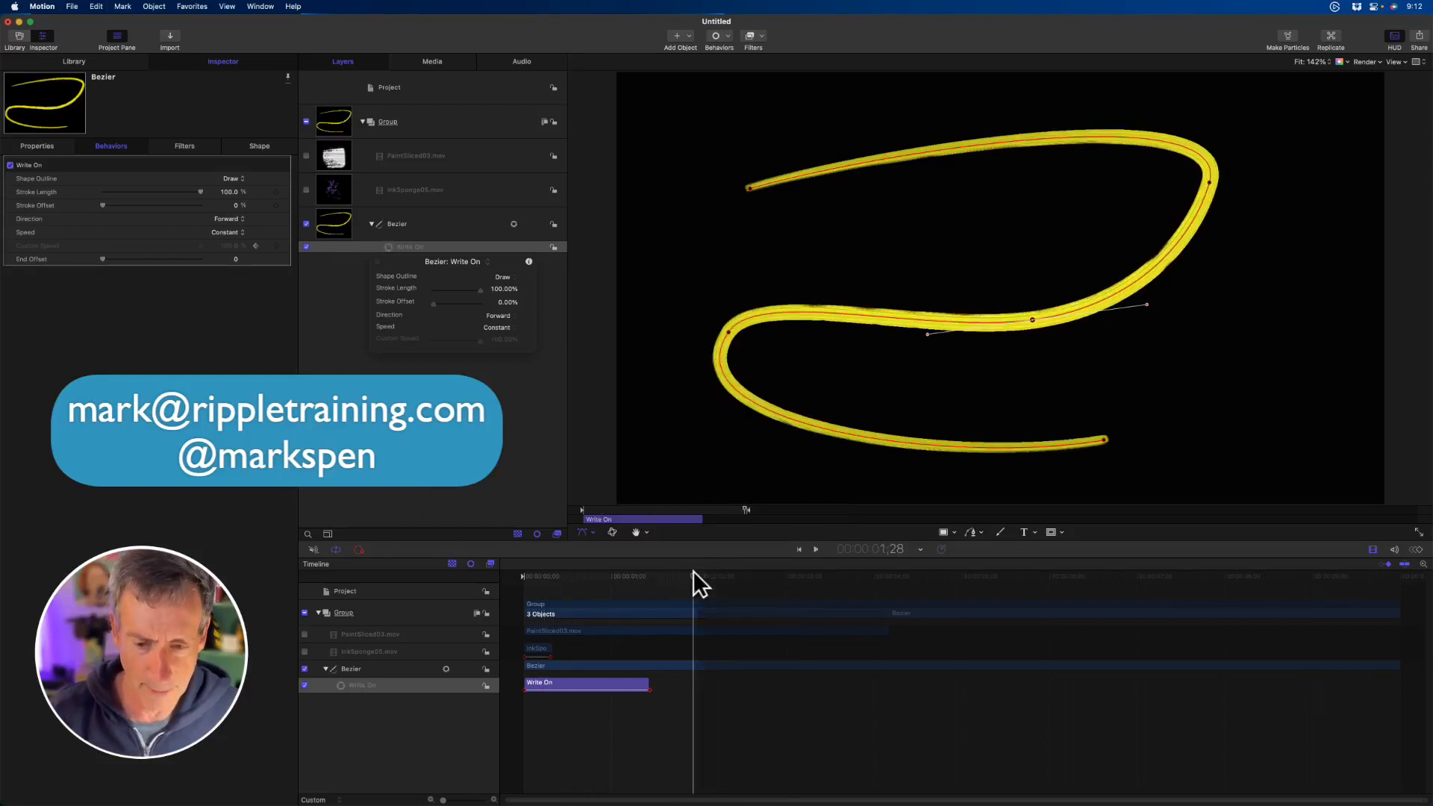
- Play the animation and set the Write On behavior's speed to Ease Both
{"action": "key", "text": "space"}
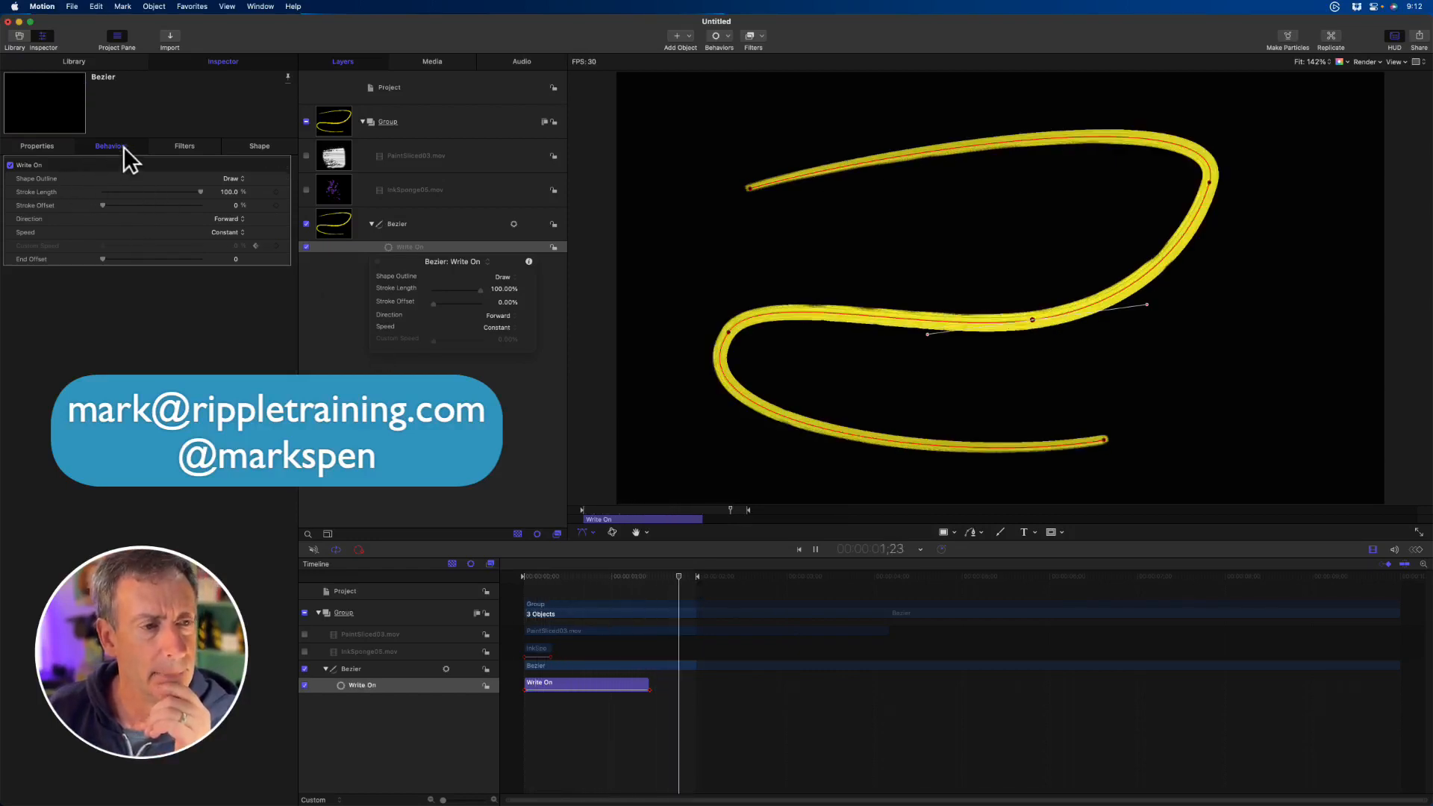
{"action": "left_click", "coordinate": [225, 232]}
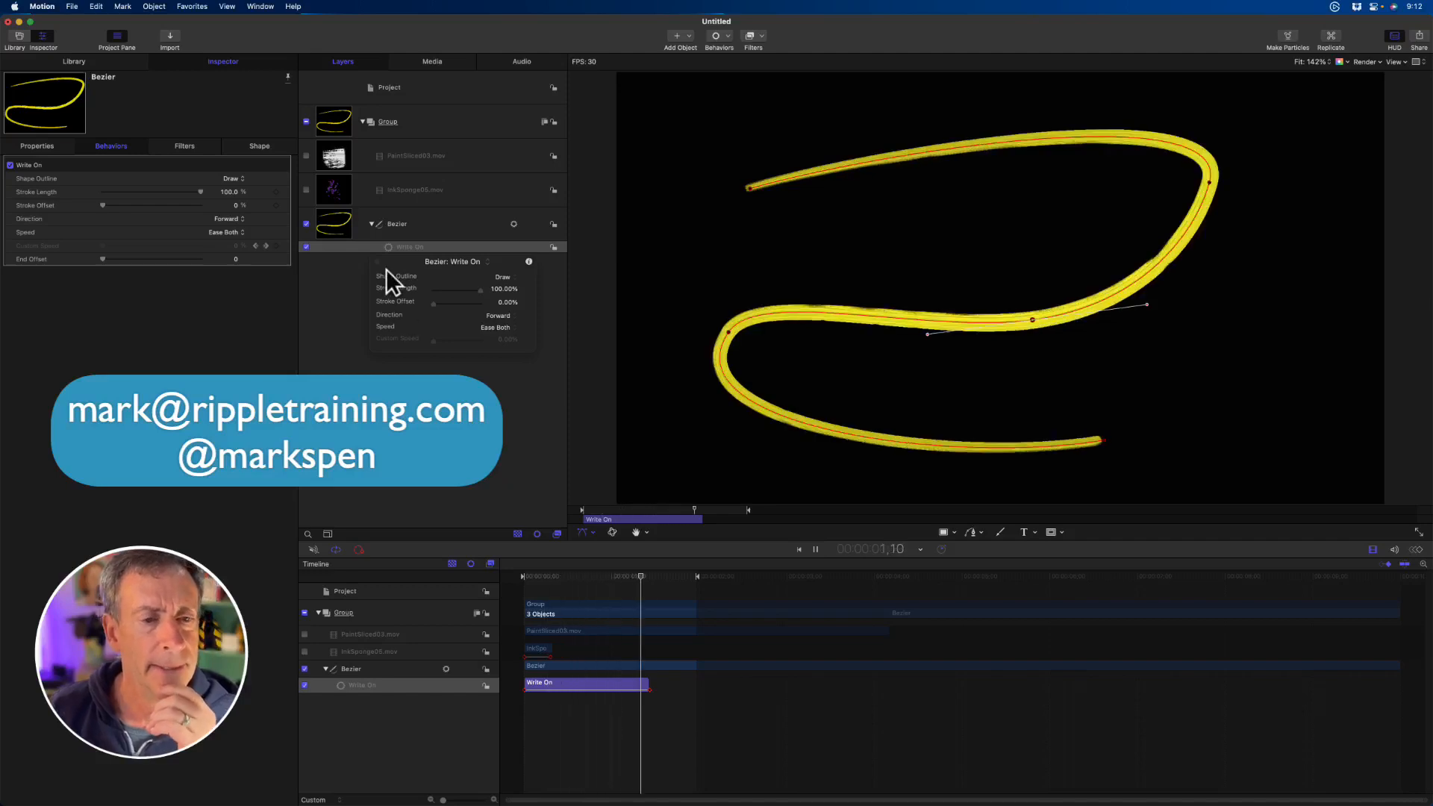
- Try InkSponge05.mov as the Bezier outline's brush source, and return the source to PaintSliced03.mov
{"action": "left_click", "coordinate": [424, 224]}
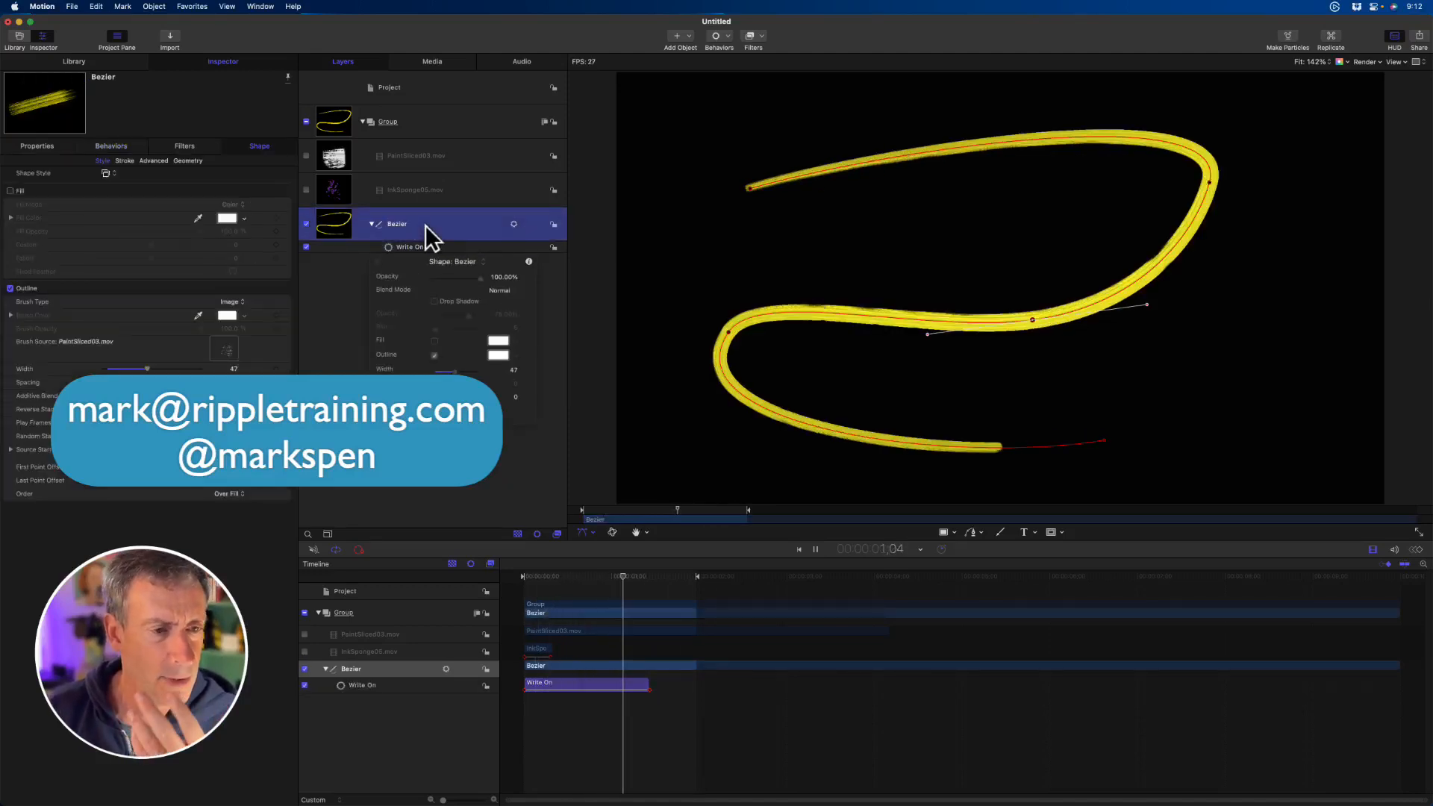
{"action": "left_click_drag", "start_coordinate": [422, 262], "coordinate": [406, 324]}
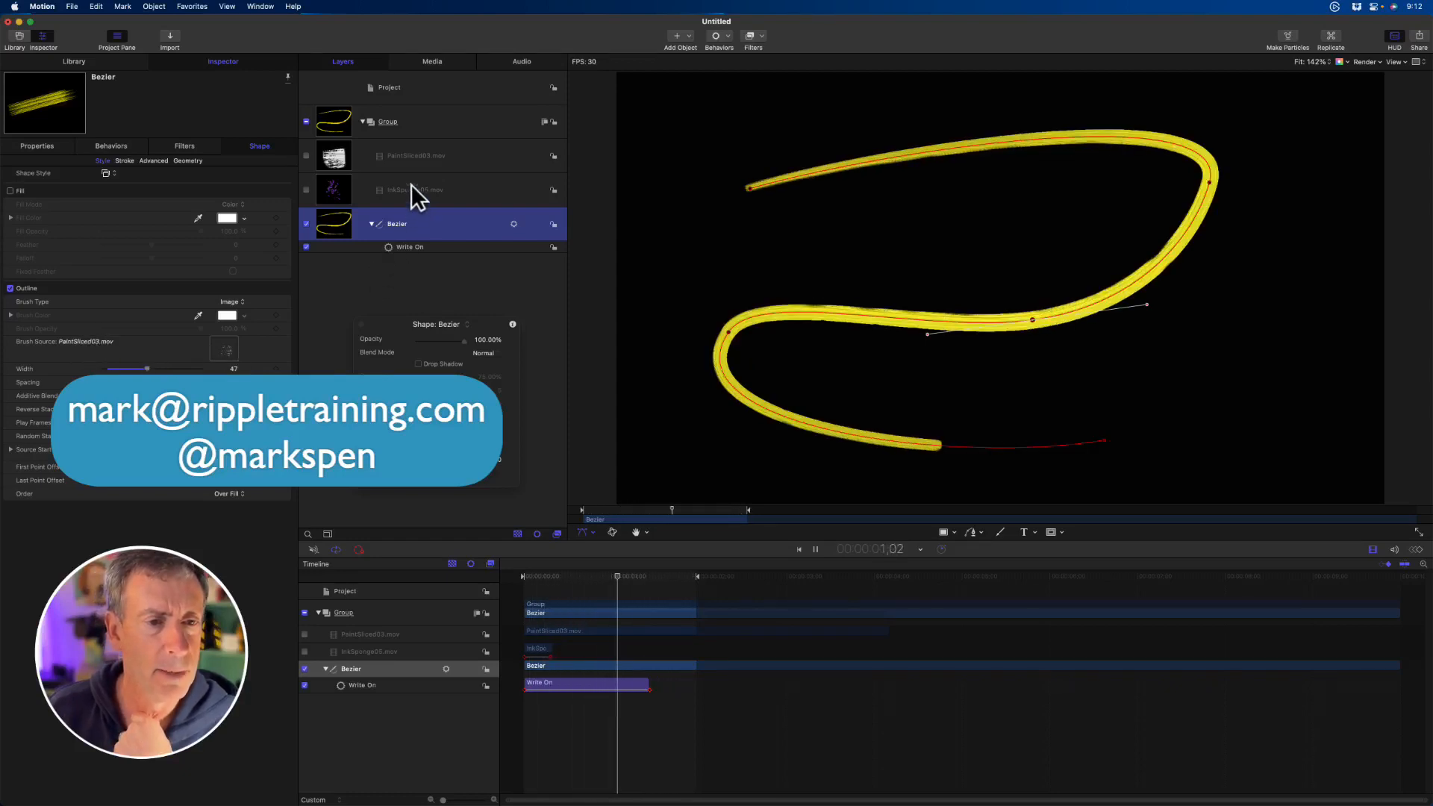
{"action": "mouse_move", "coordinate": [422, 188]}
{"action": "left_mouse_down"}
{"action": "mouse_move", "coordinate": [204, 320]}
{"action": "mouse_move", "coordinate": [224, 345]}
{"action": "left_mouse_up"}
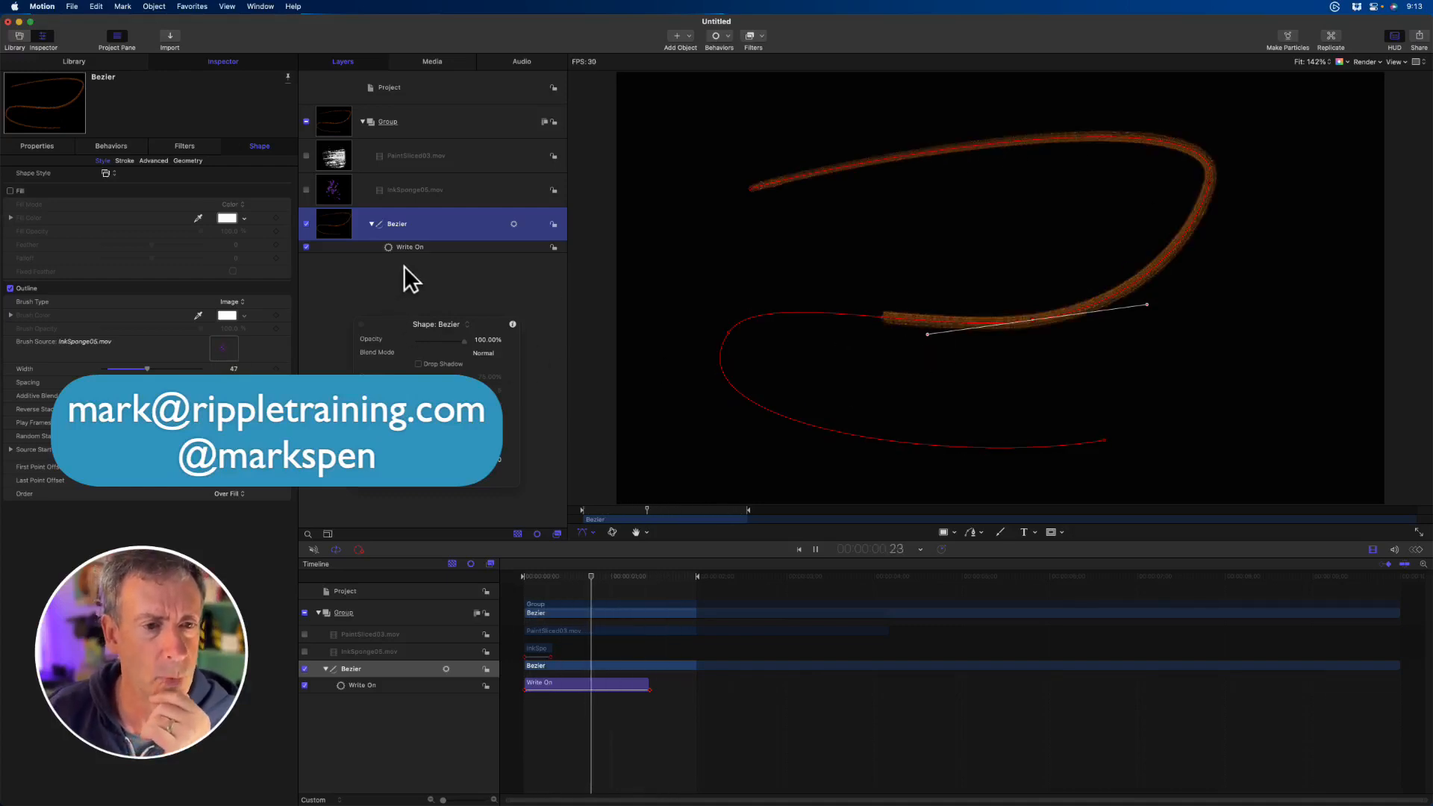
{"action": "mouse_move", "coordinate": [388, 155]}
{"action": "left_mouse_down"}
{"action": "mouse_move", "coordinate": [342, 182]}
{"action": "mouse_move", "coordinate": [220, 351]}
{"action": "left_mouse_up"}
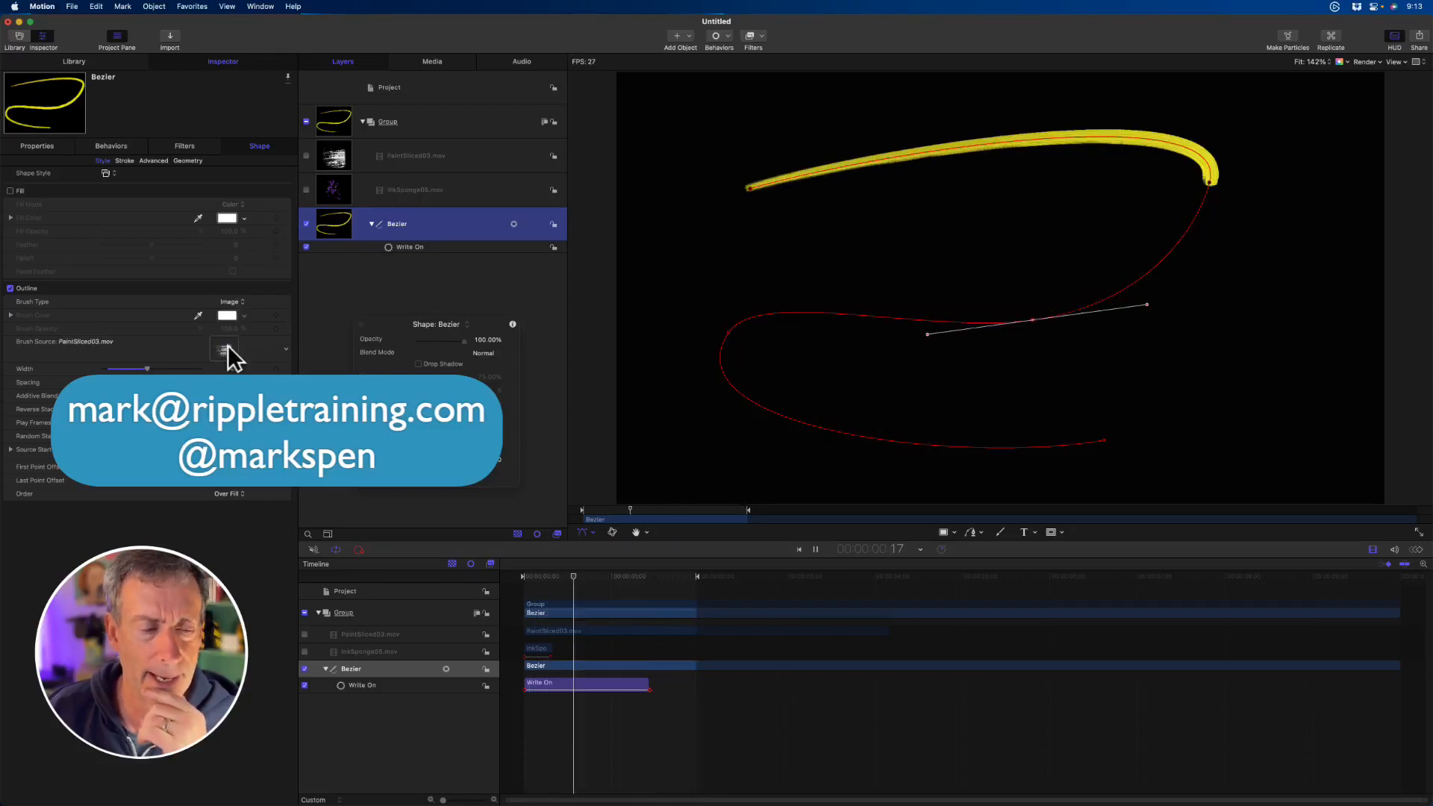
{"action": "left_click", "coordinate": [418, 486]}
{"action": "left_click", "coordinate": [429, 286]}
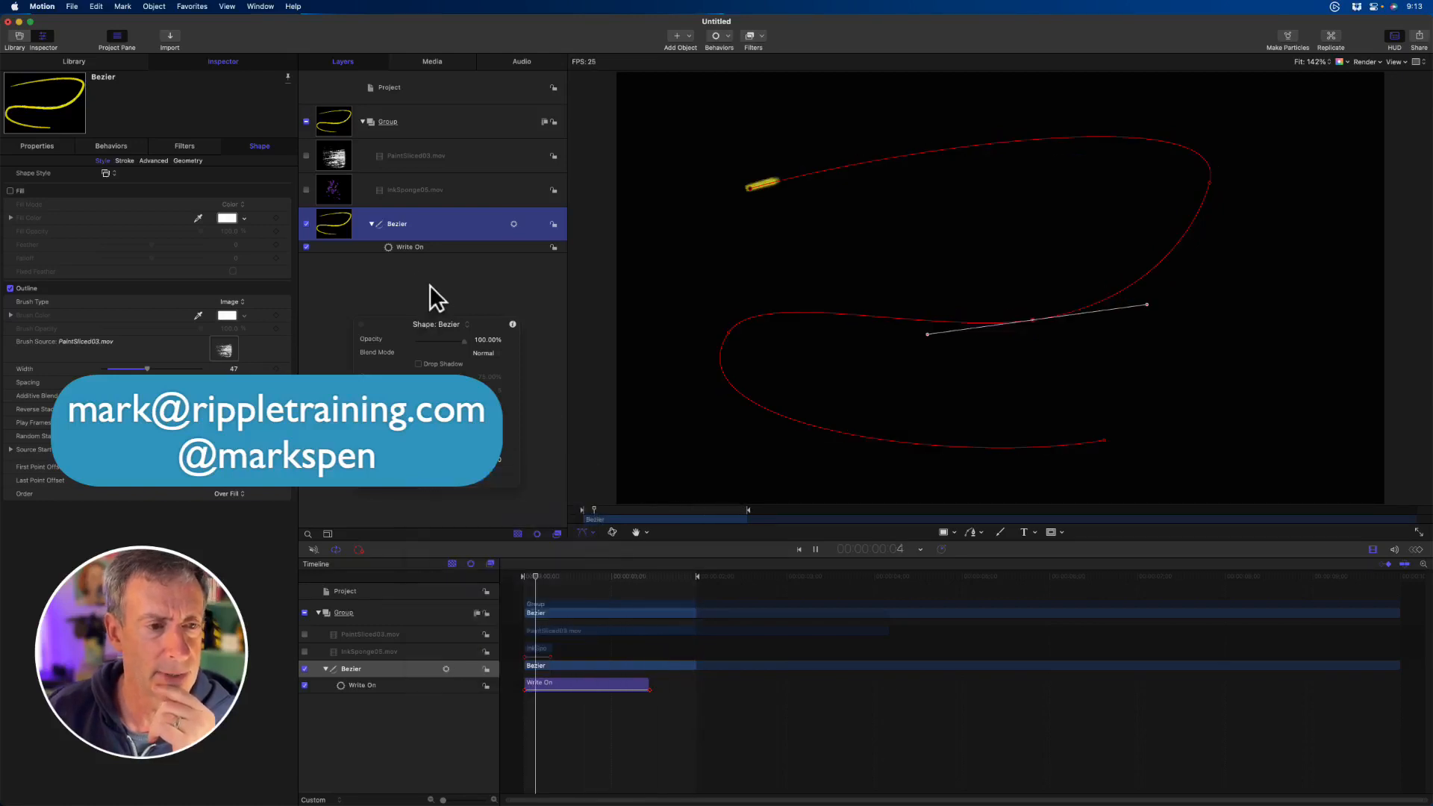
- Add the Light Tail 09 shape style from the library's Light category to the group as a new shape
{"action": "left_click", "coordinate": [78, 64]}
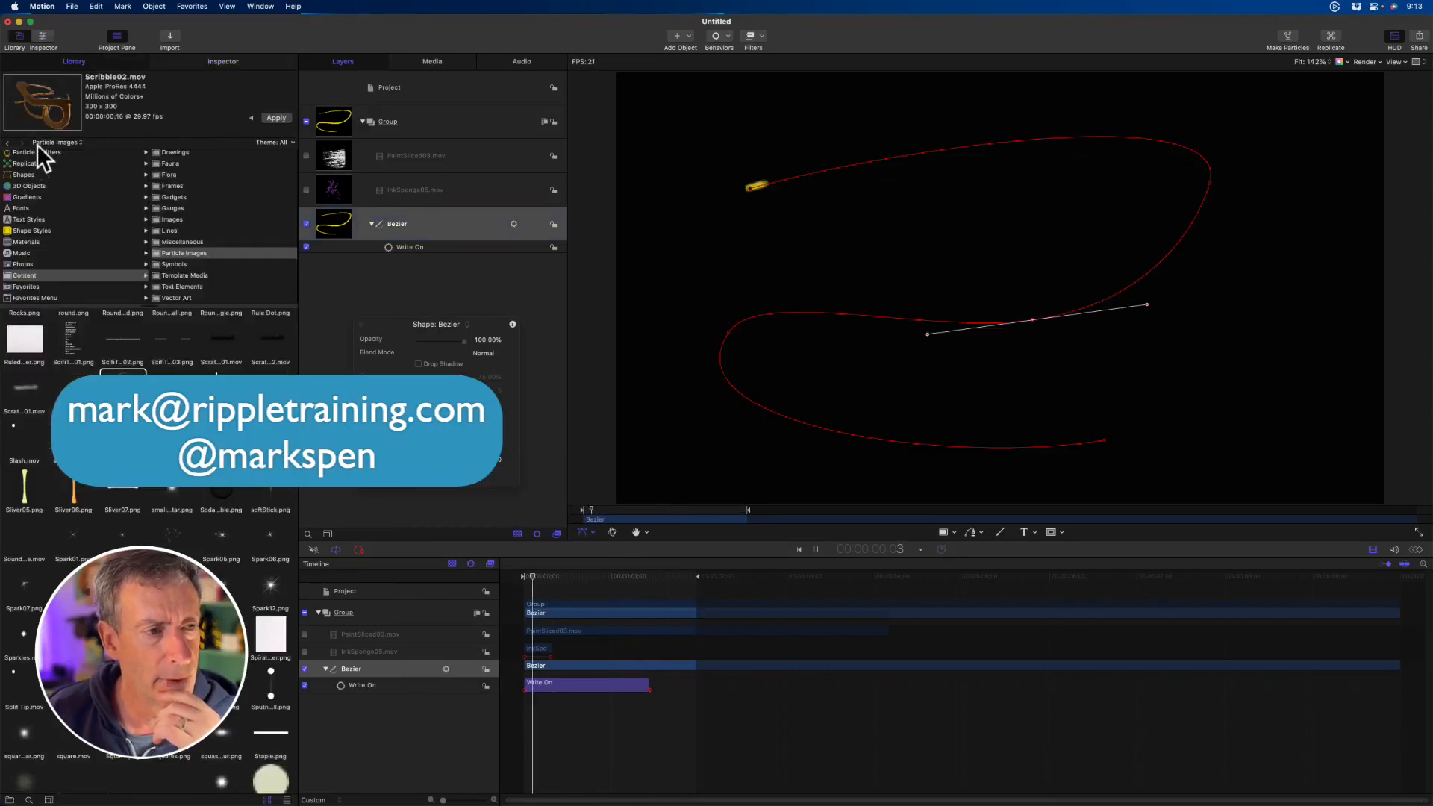
{"action": "left_click", "coordinate": [25, 232]}
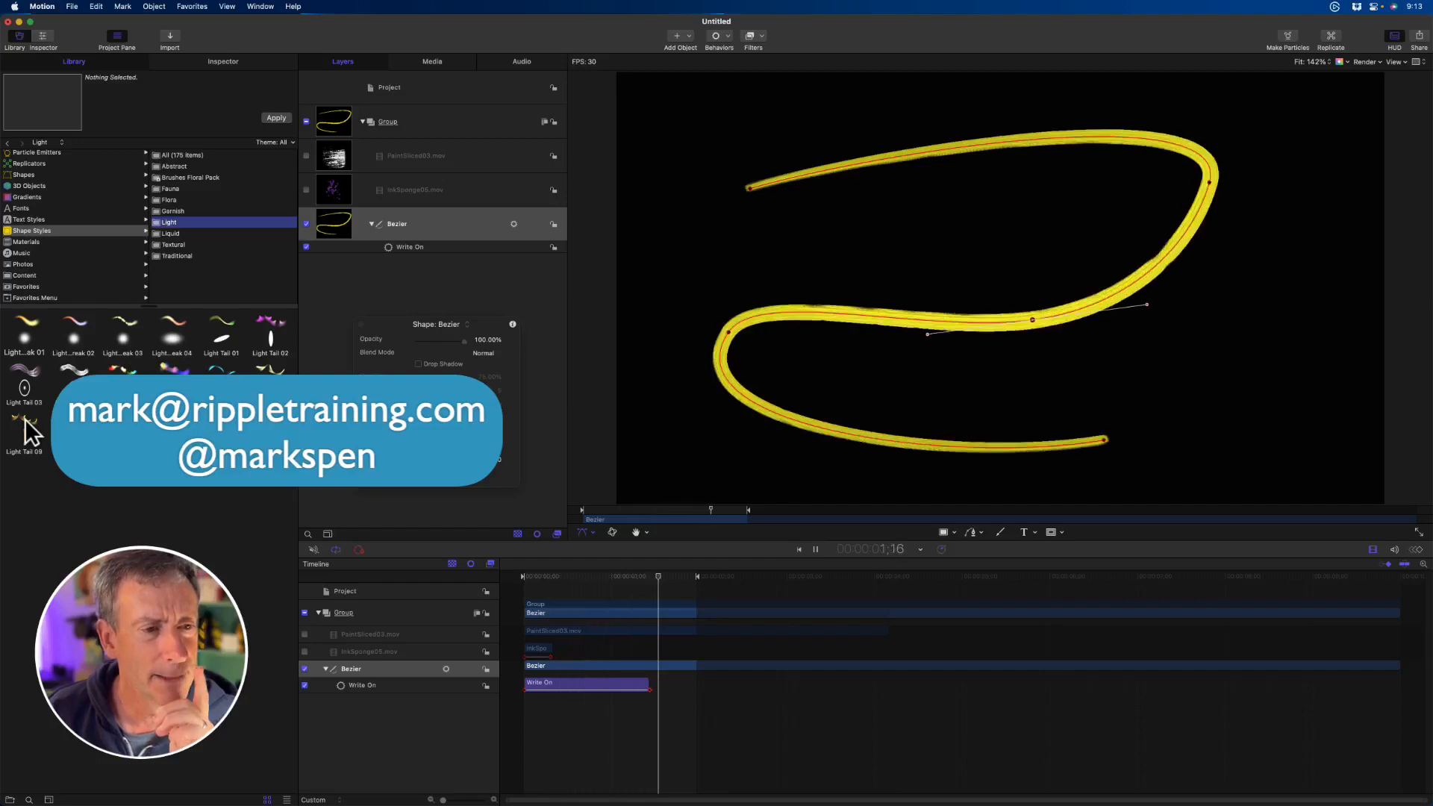
{"action": "left_click_drag", "start_coordinate": [25, 419], "coordinate": [435, 122]}
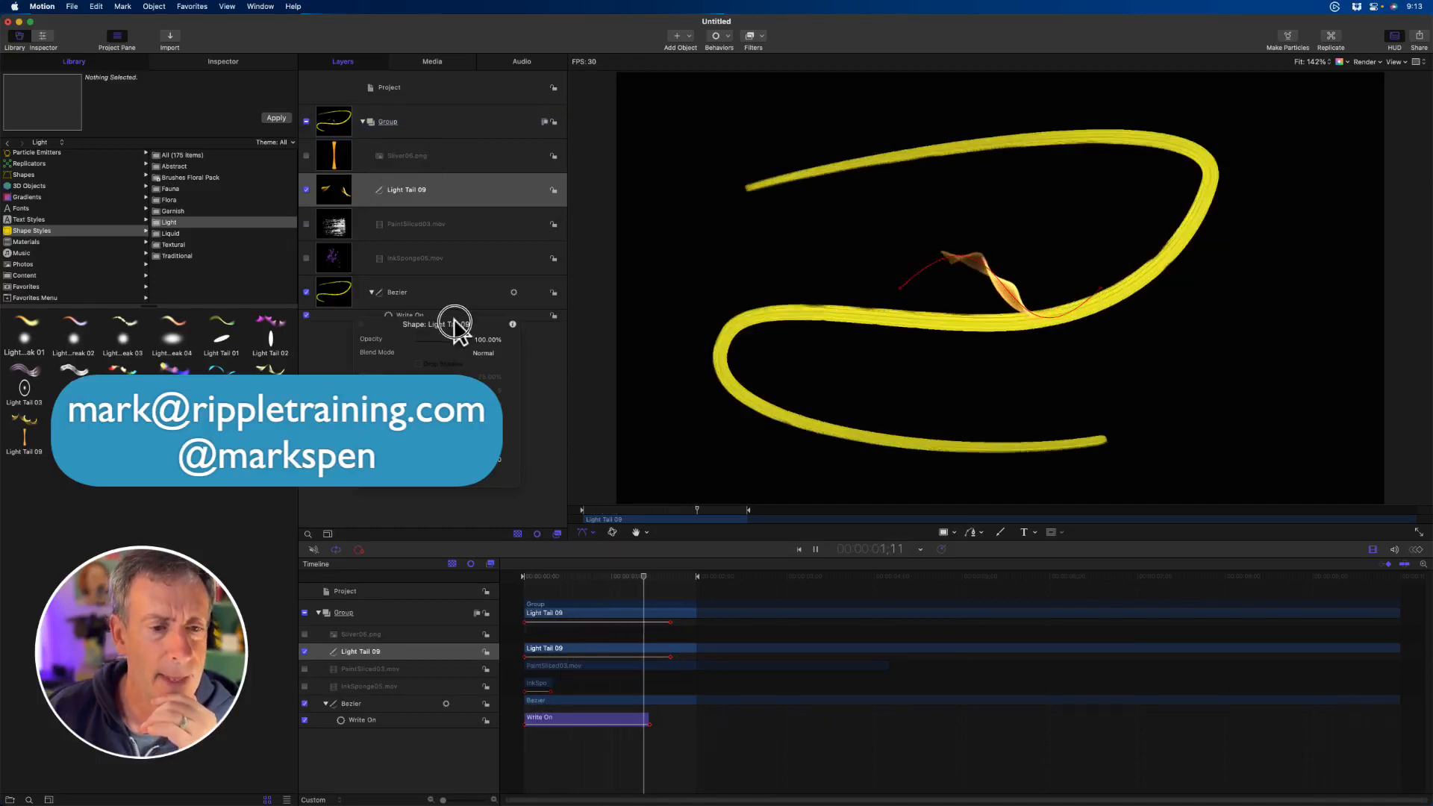
{"action": "left_click_drag", "start_coordinate": [456, 323], "coordinate": [441, 408]}
- Set the Bezier outline's brush source to the Sliver06.png layer
{"action": "left_click", "coordinate": [425, 290]}
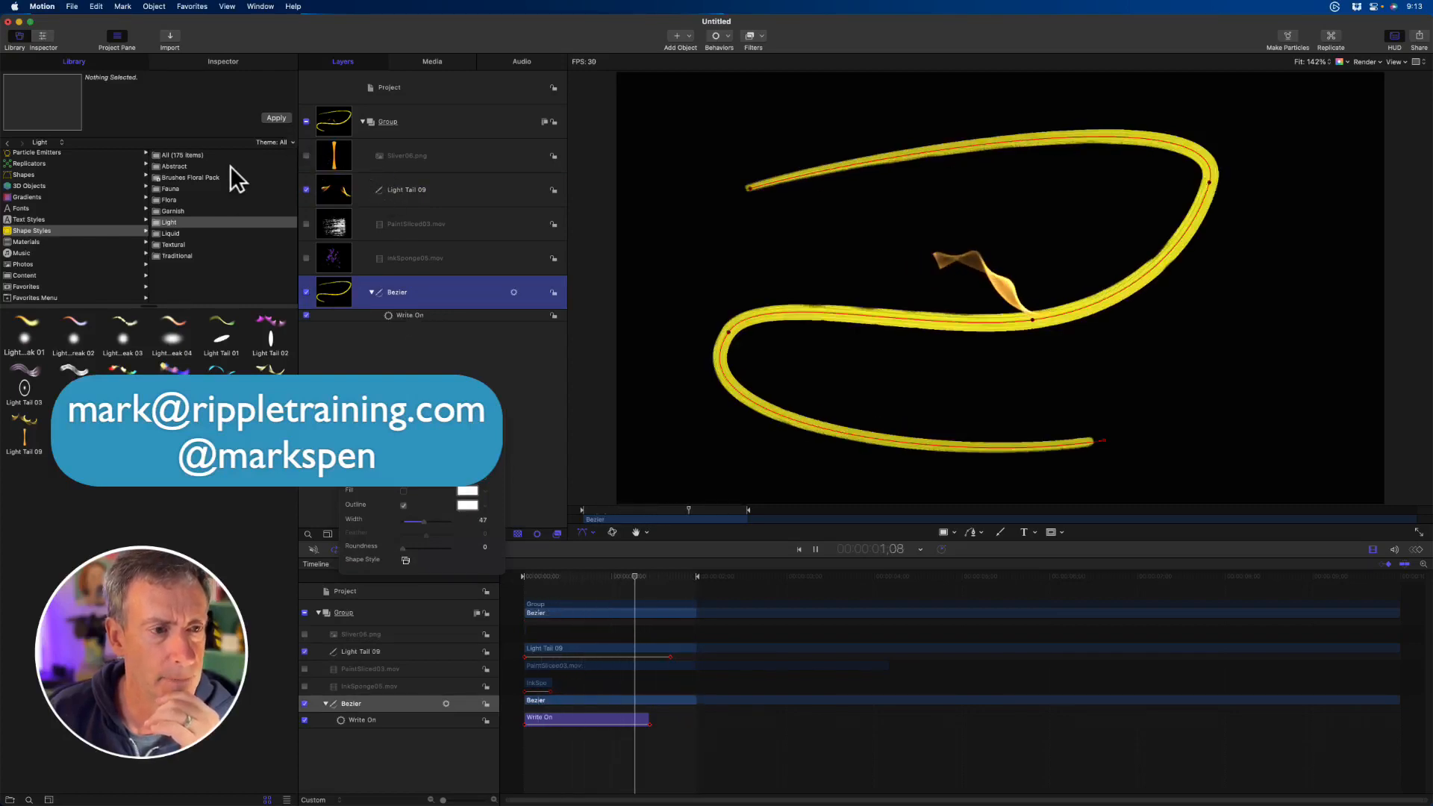
{"action": "left_click", "coordinate": [220, 61]}
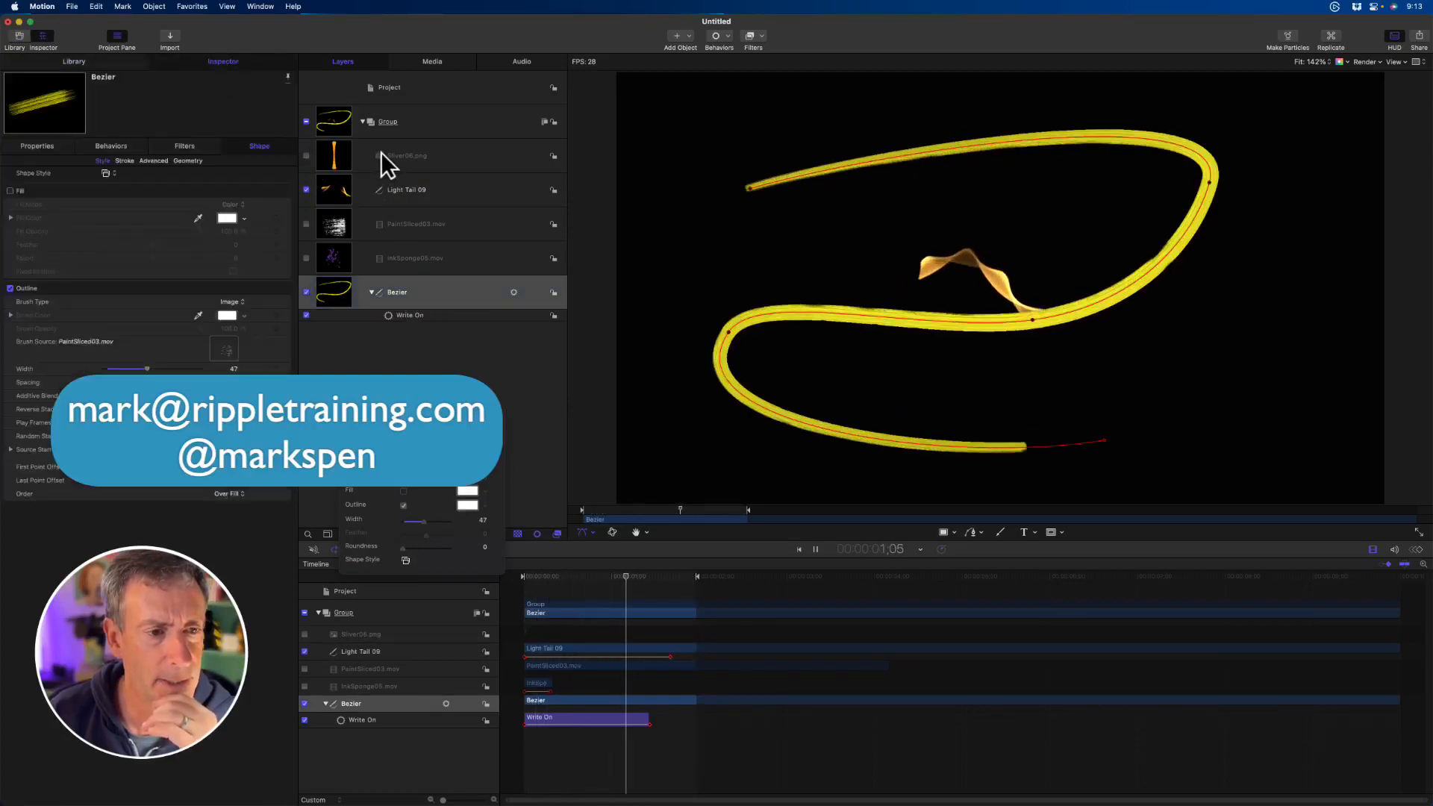
{"action": "left_click_drag", "start_coordinate": [298, 233], "coordinate": [221, 349]}
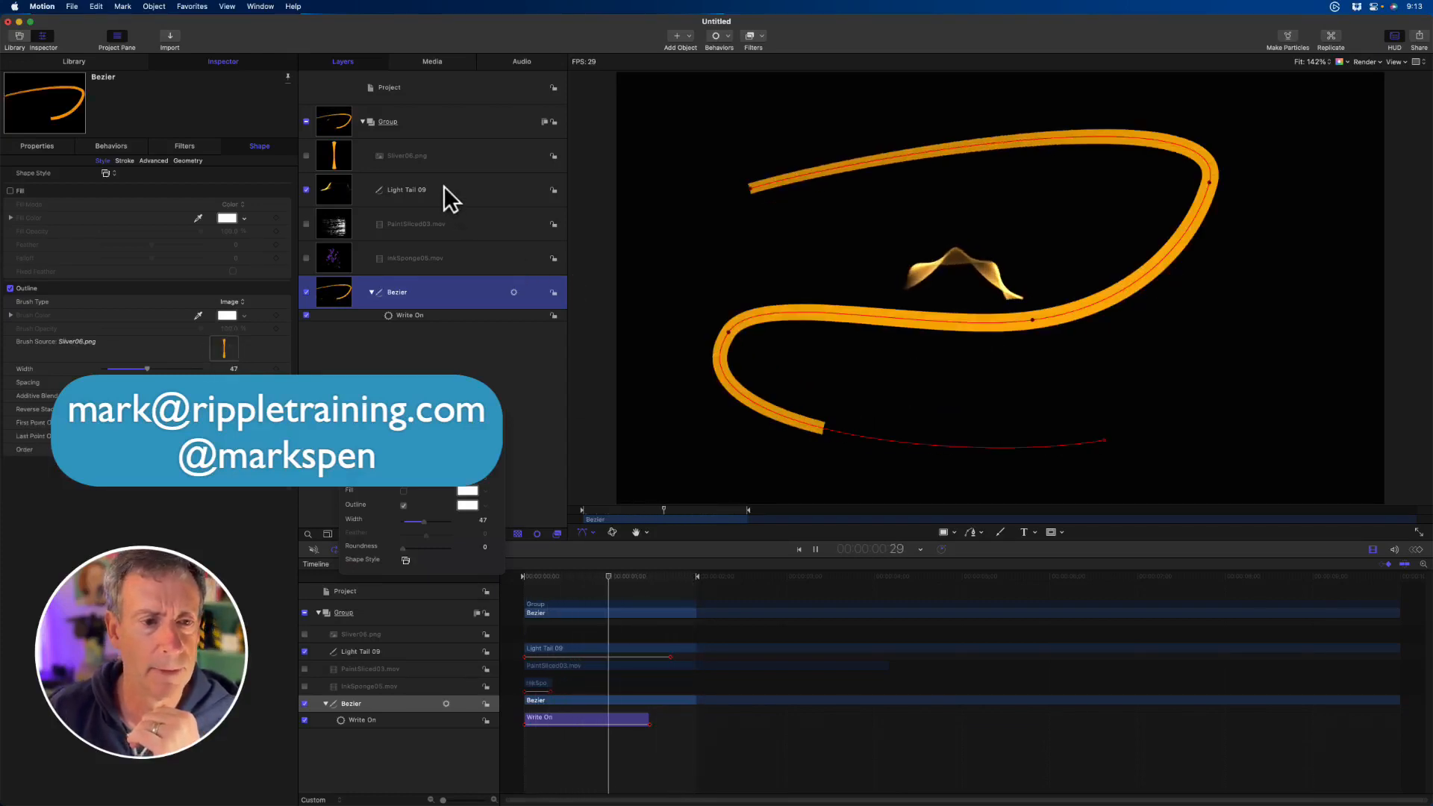
- Delete the PaintSliced03.mov, InkSponge05.mov and Bezier layers from the group
{"action": "left_click", "coordinate": [442, 231]}
{"action": "key", "text": "Delete"}
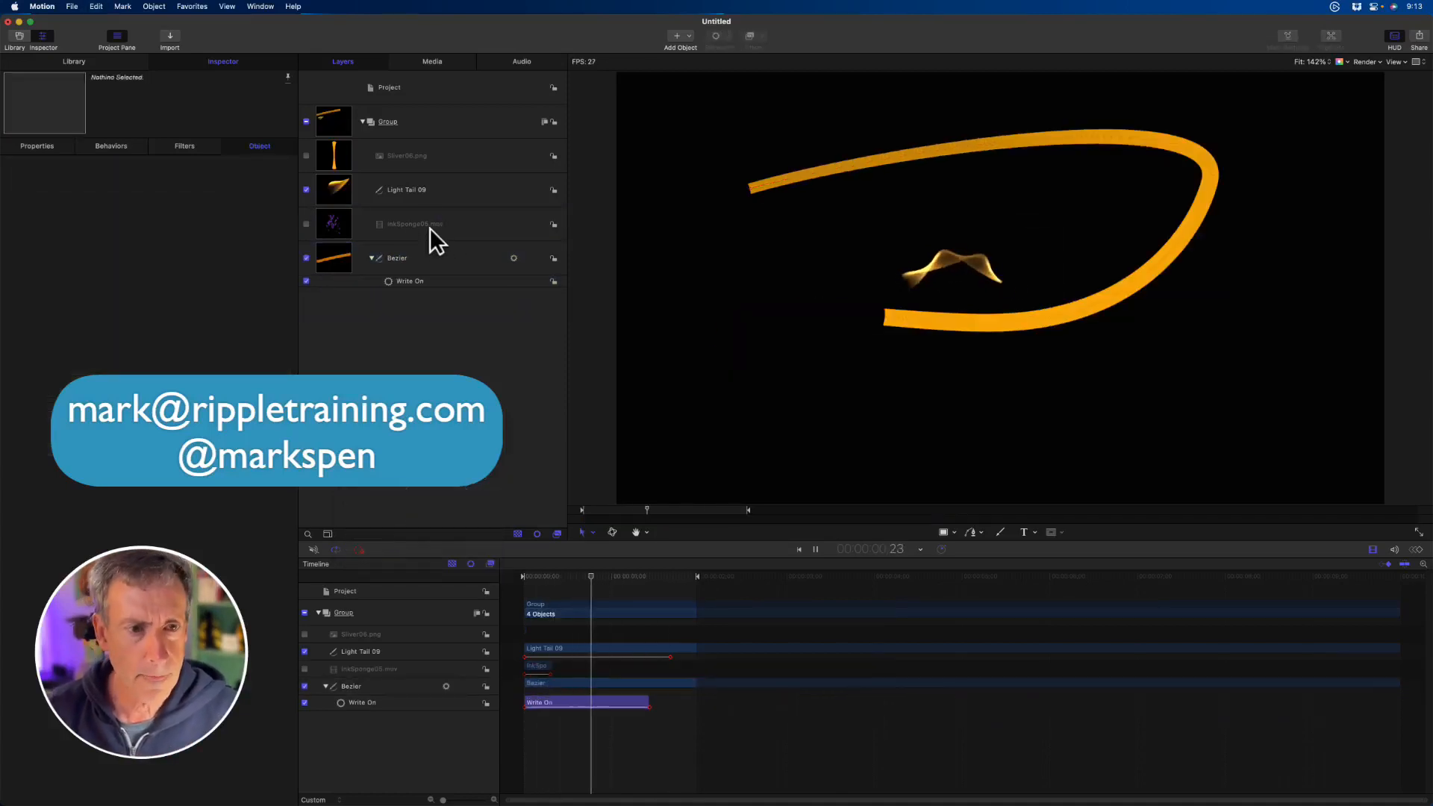
{"action": "left_click", "coordinate": [430, 227]}
{"action": "key", "text": "Delete"}
{"action": "left_click", "coordinate": [423, 223]}
{"action": "key", "text": "Delete"}
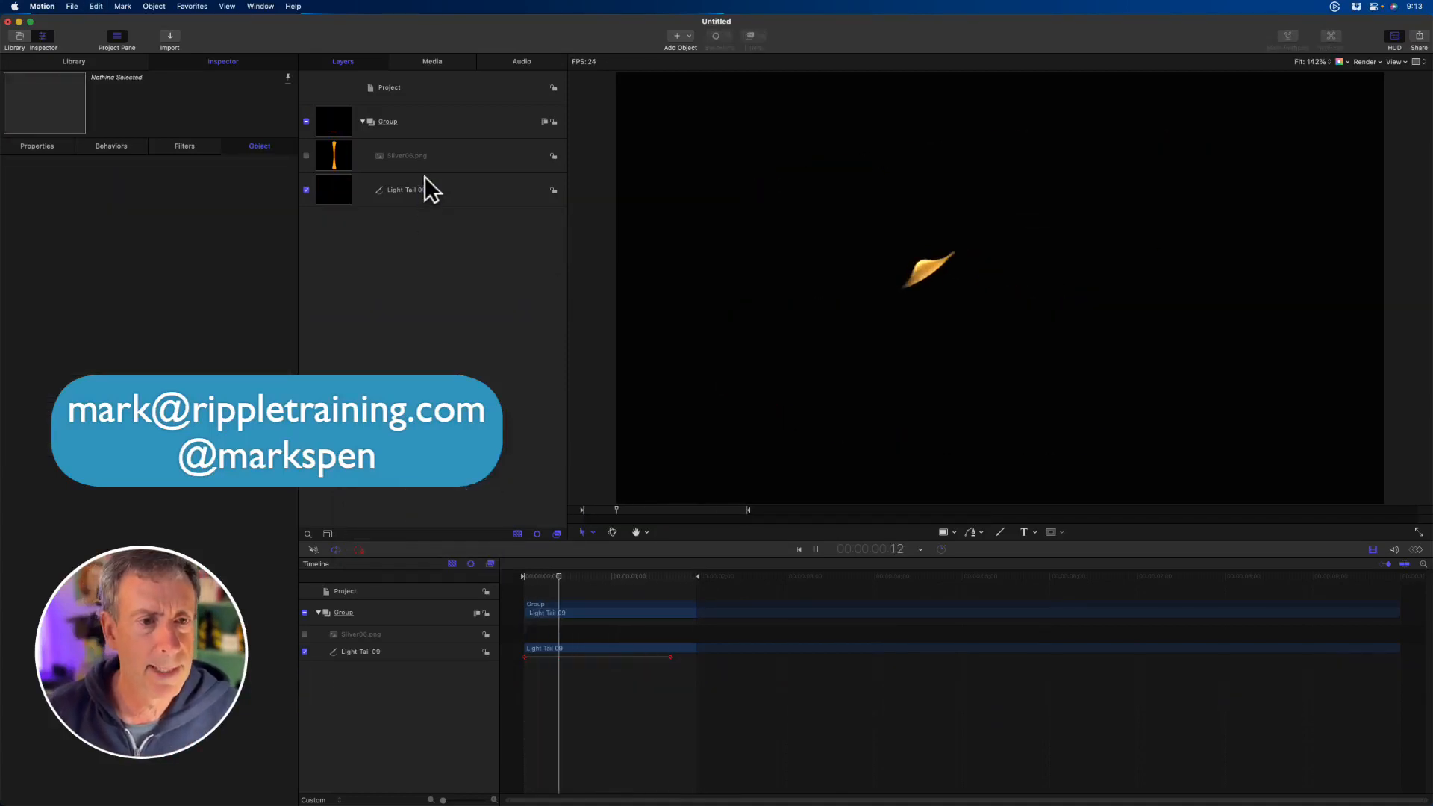
- Stop playback and edit Light Tail 09's control points, stretching both path ends past the canvas edges and pulling the middle downward
{"action": "left_click", "coordinate": [422, 188]}
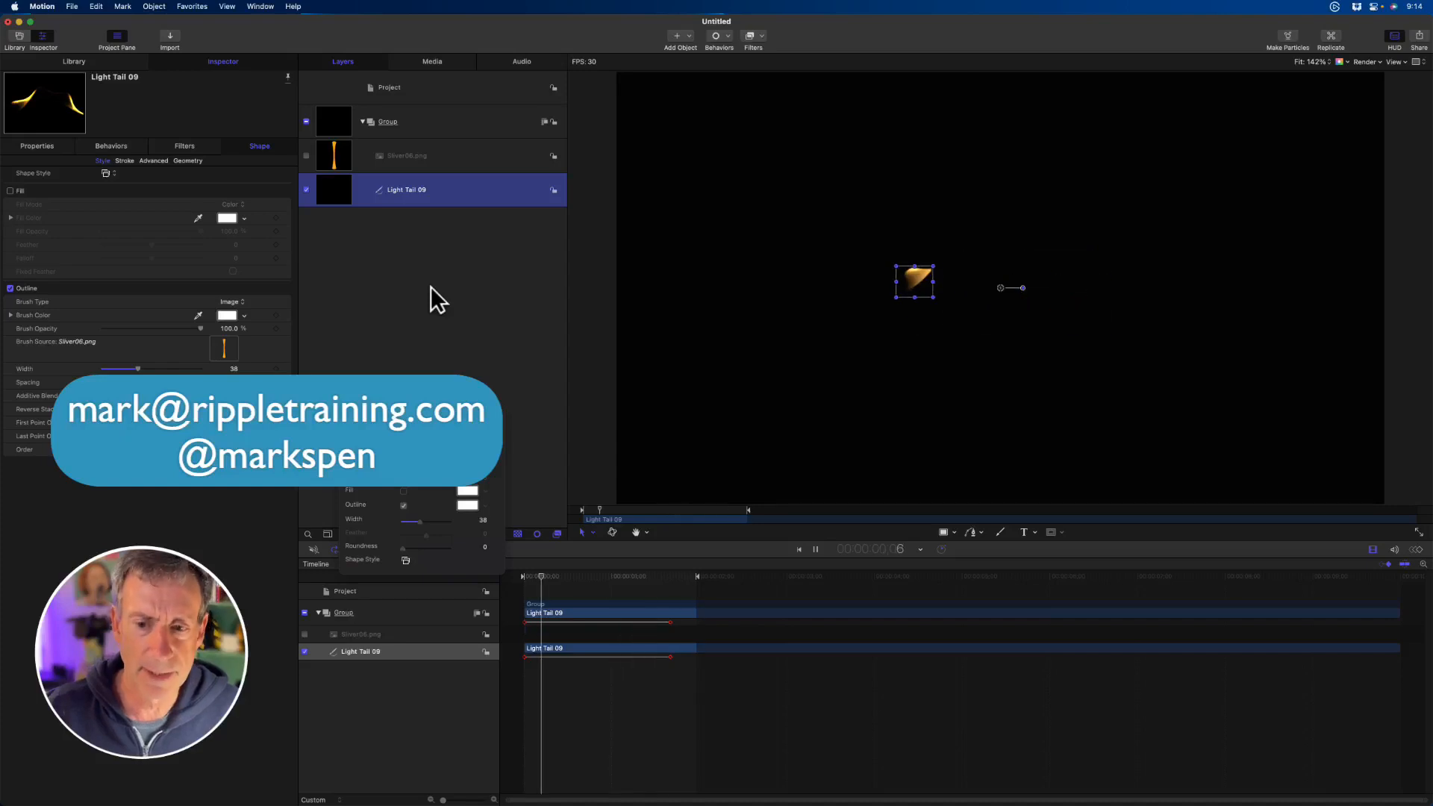
{"action": "key", "text": "space"}
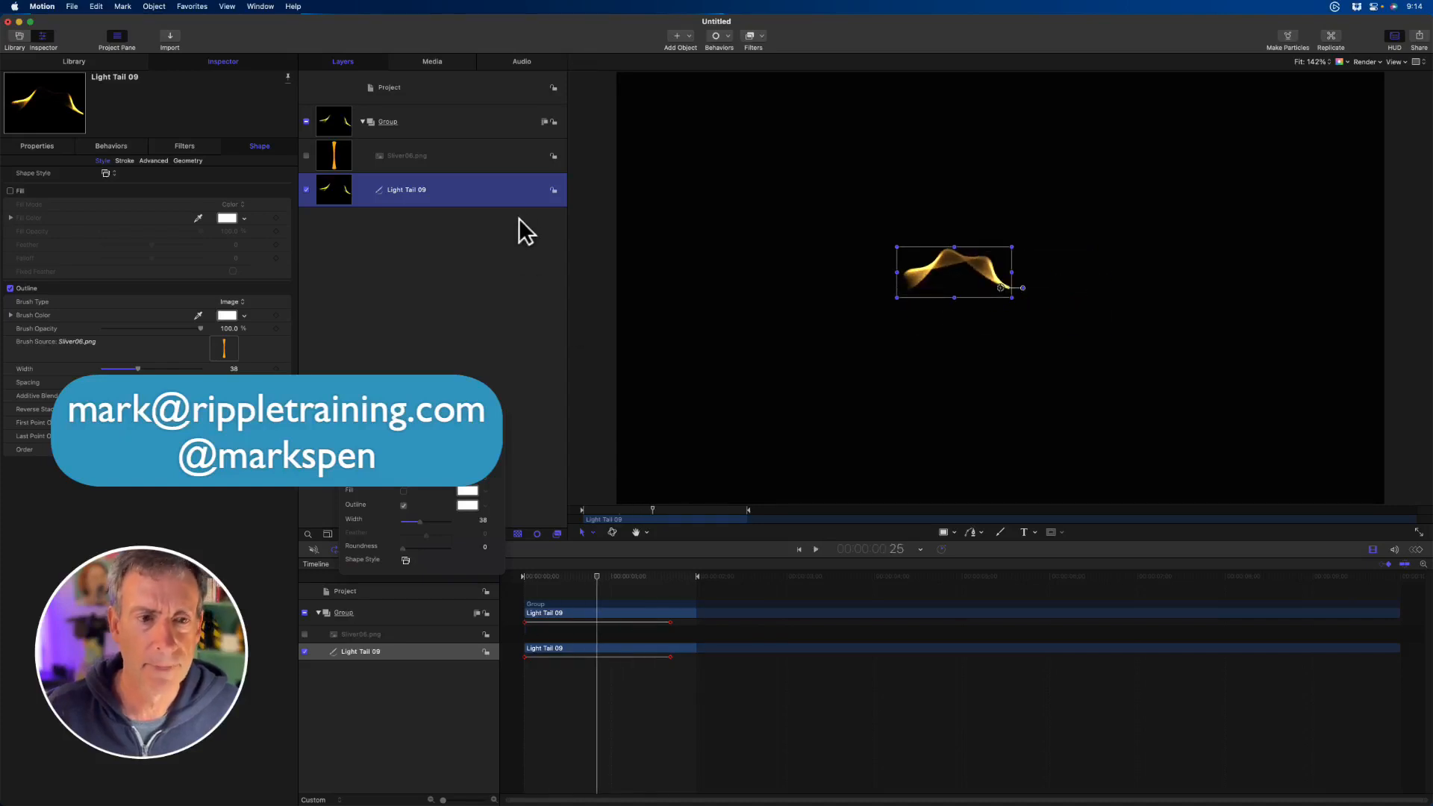
{"action": "right_click", "coordinate": [939, 261]}
{"action": "left_click", "coordinate": [979, 308]}
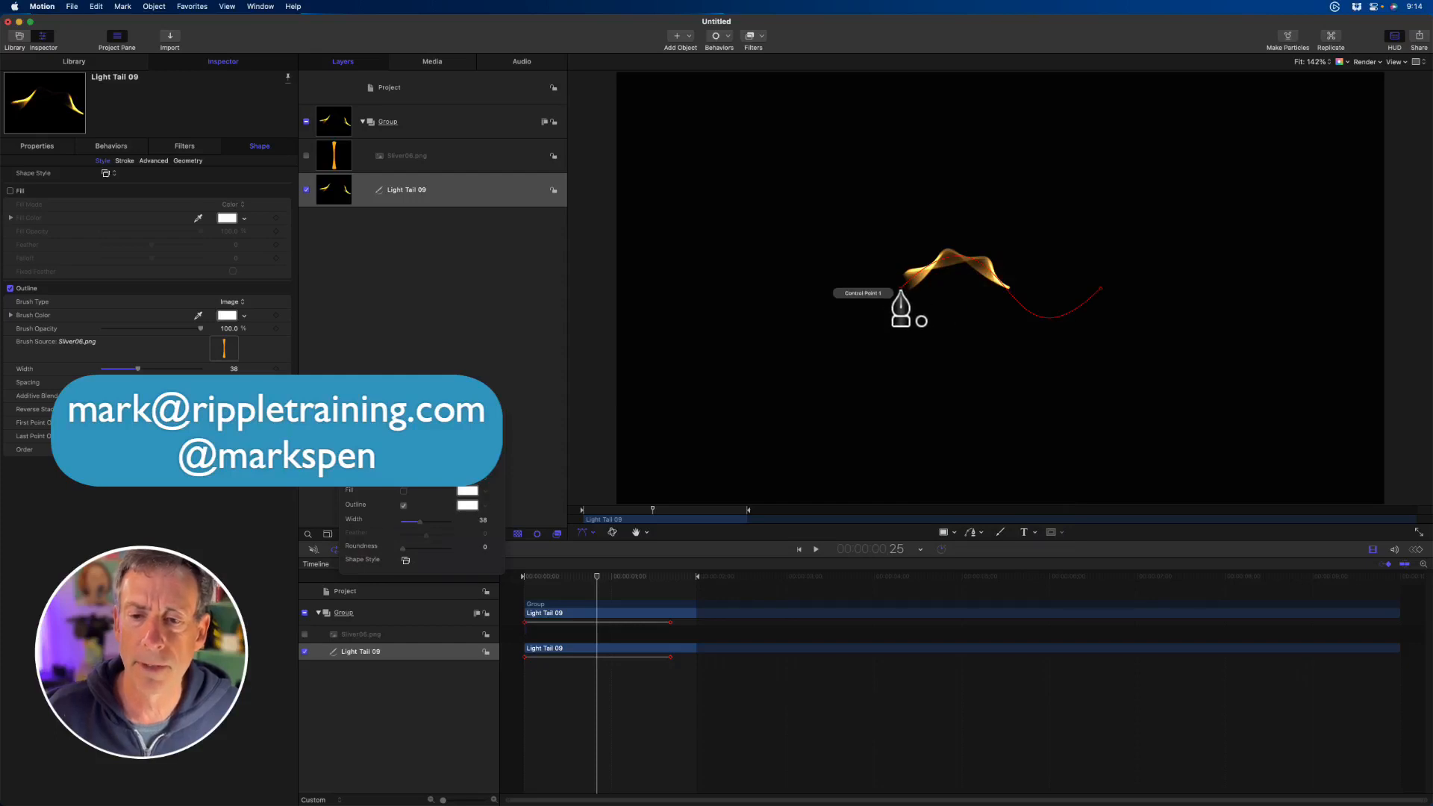
{"action": "left_click_drag", "start_coordinate": [901, 291], "coordinate": [603, 352]}
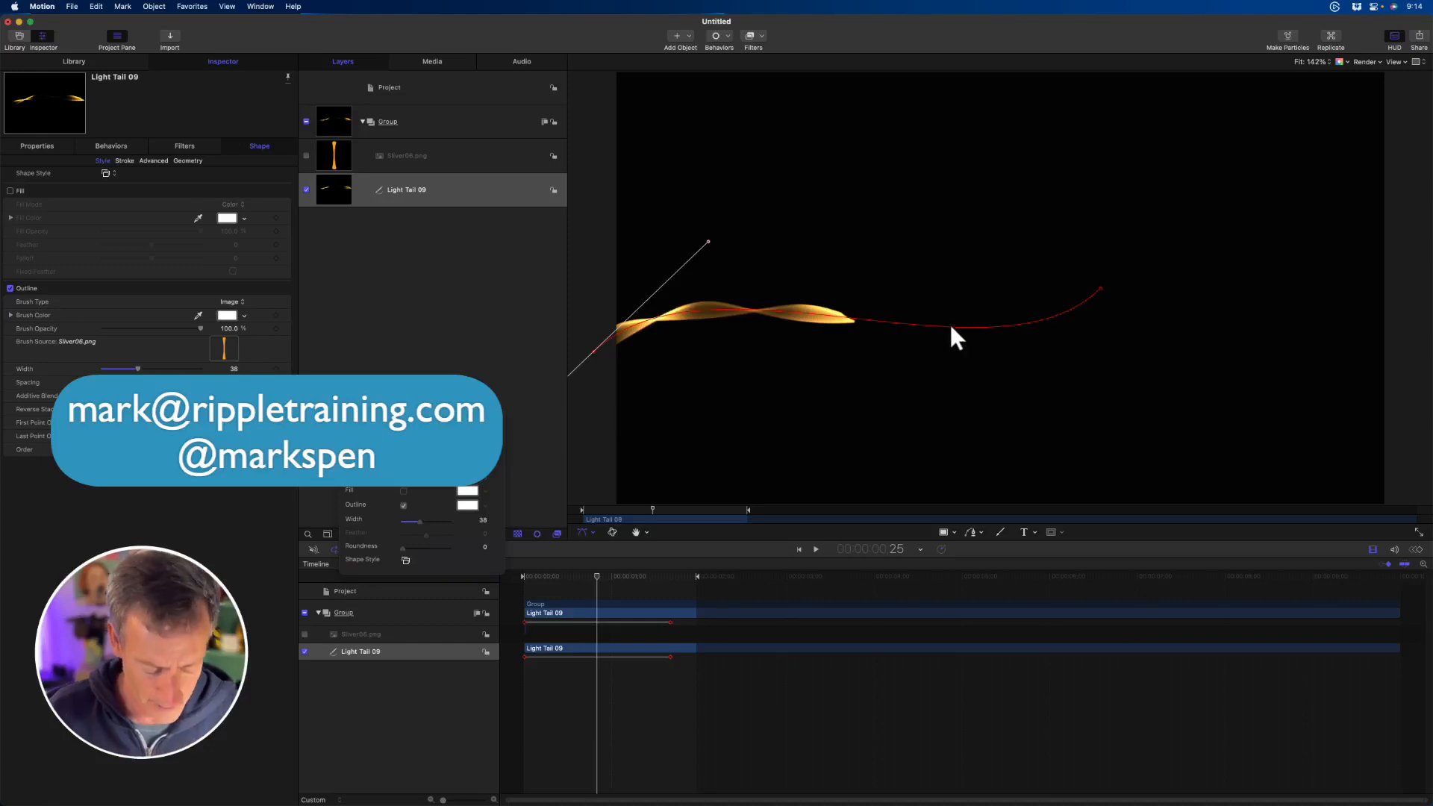
{"action": "left_click_drag", "start_coordinate": [950, 327], "coordinate": [1071, 443]}
{"action": "left_click_drag", "start_coordinate": [1100, 289], "coordinate": [1397, 148]}
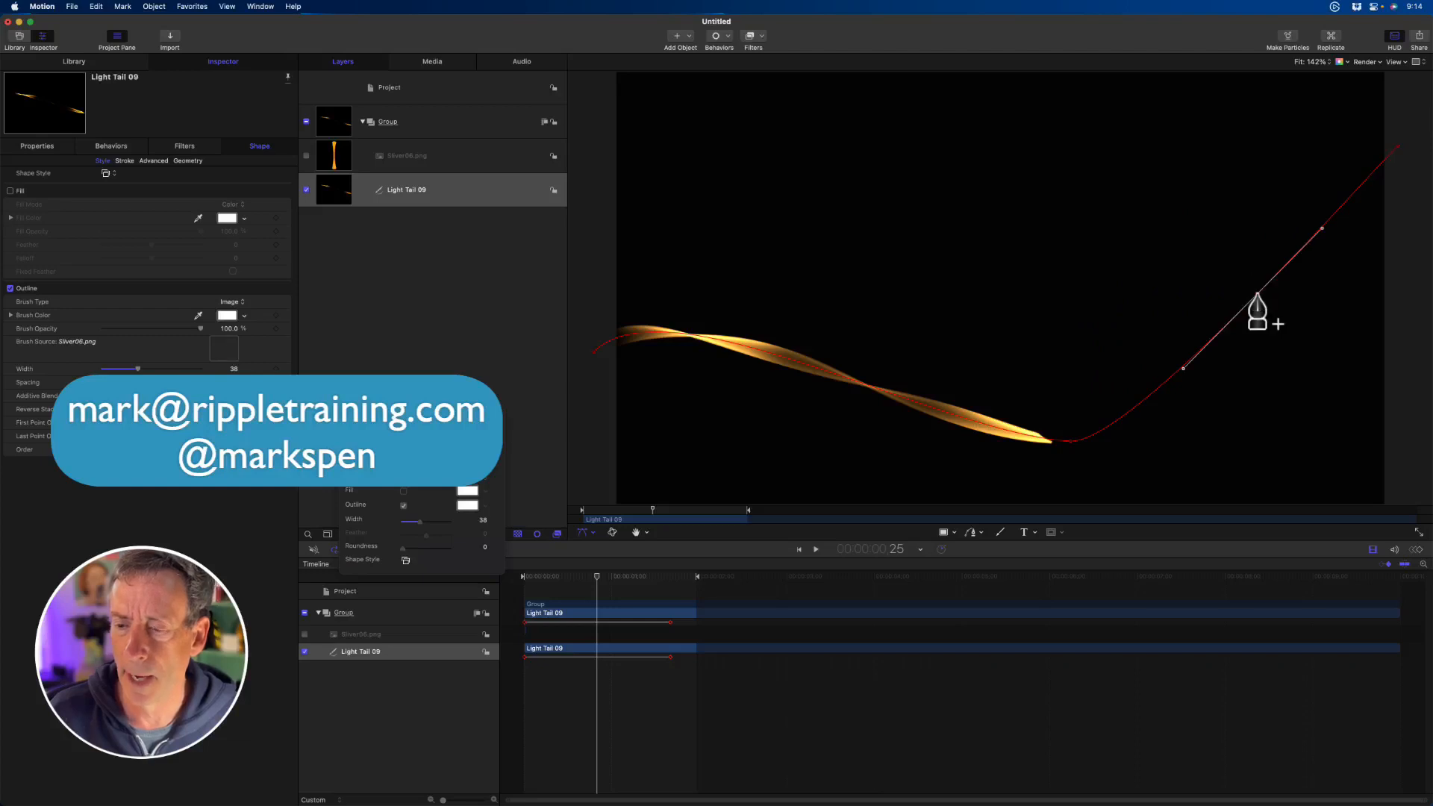
- Add a control point on the rising part of Light Tail 09's path, shape it into a loop, and play the animation
{"action": "left_click_drag", "start_coordinate": [1256, 304], "coordinate": [851, 183]}
{"action": "left_click_drag", "start_coordinate": [915, 115], "coordinate": [703, 323]}
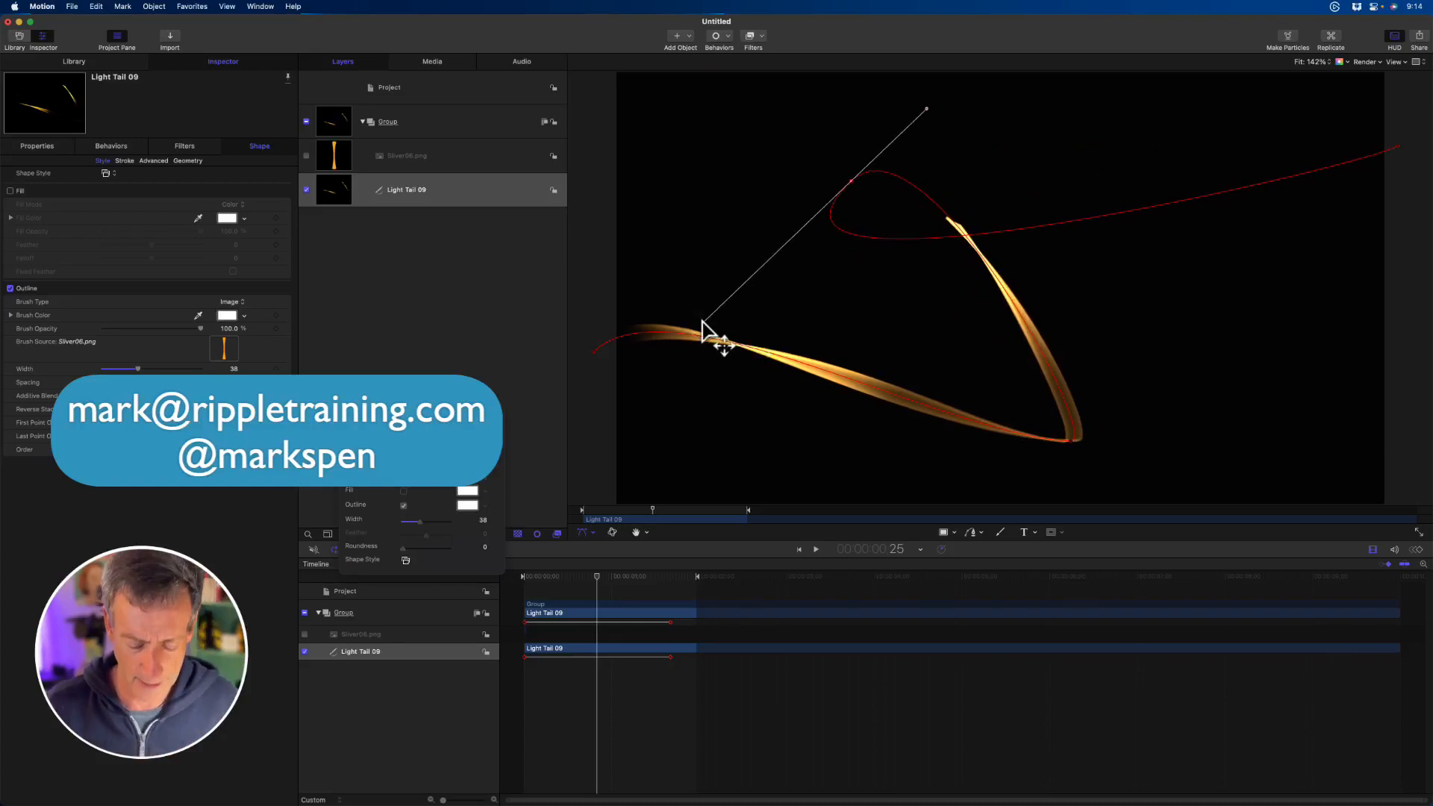
{"action": "key", "text": "space"}
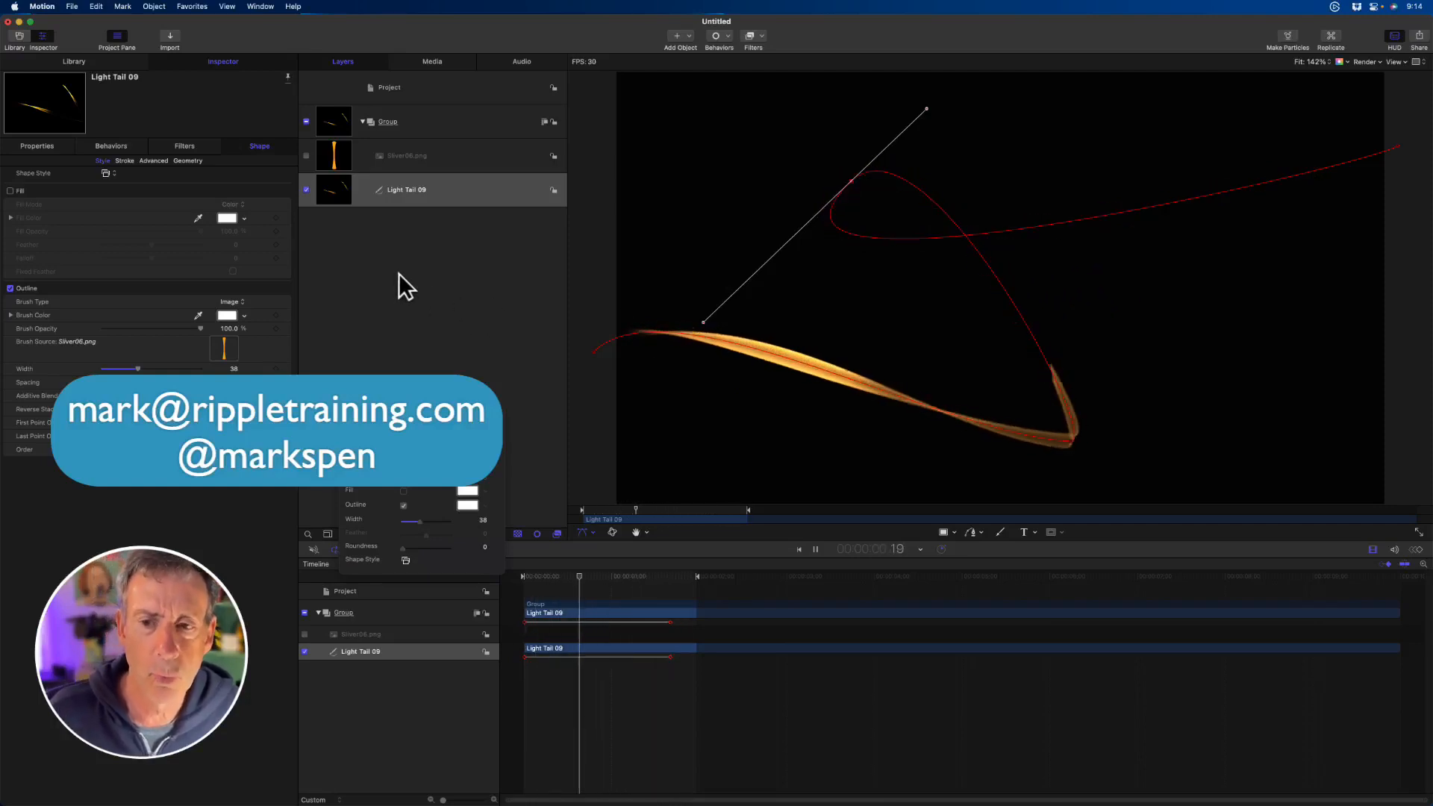
{"action": "key", "text": "space"}
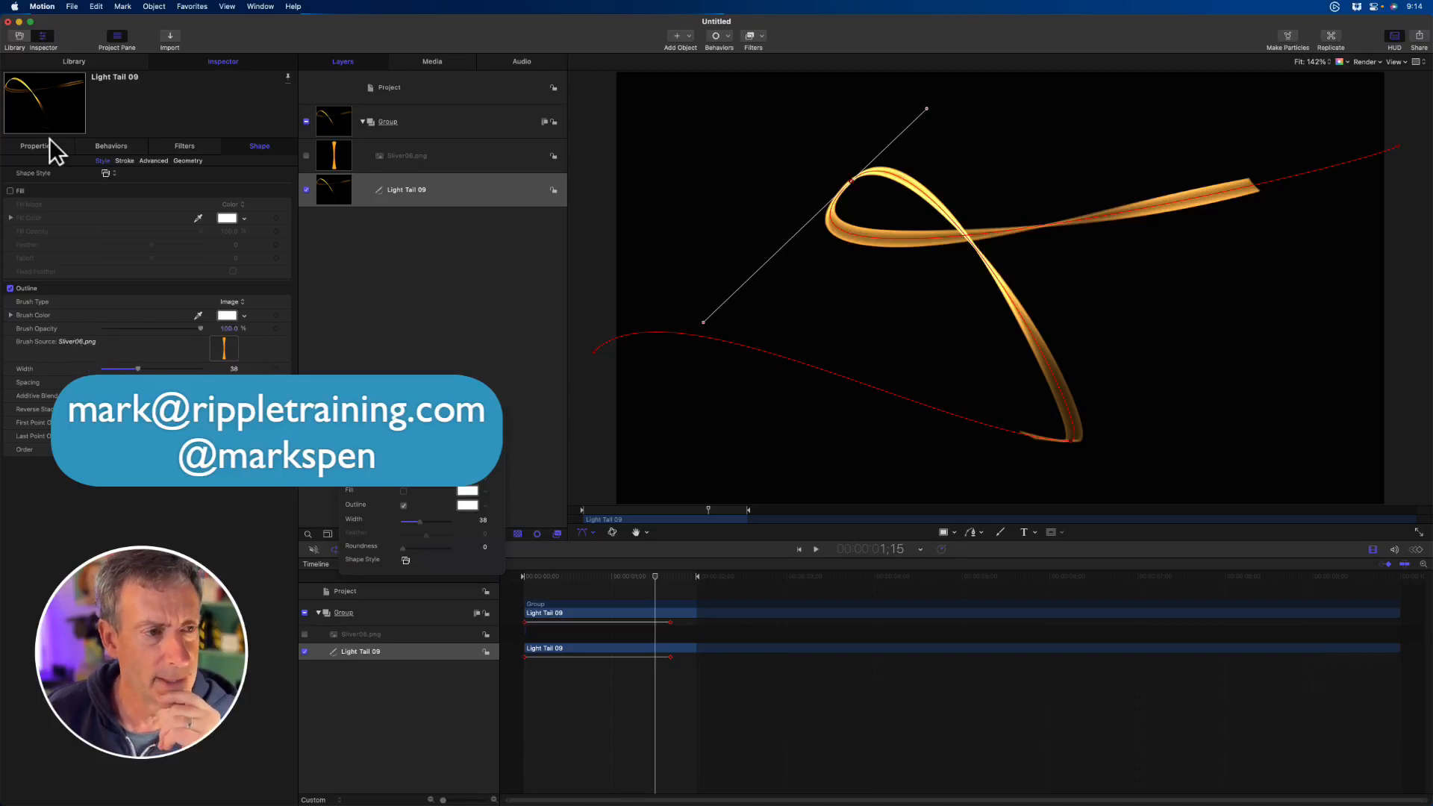
- Replace the Sliver06.png source layer with Sliver02.png from the library's Particle Images, and play from the start
{"action": "left_click", "coordinate": [115, 61]}
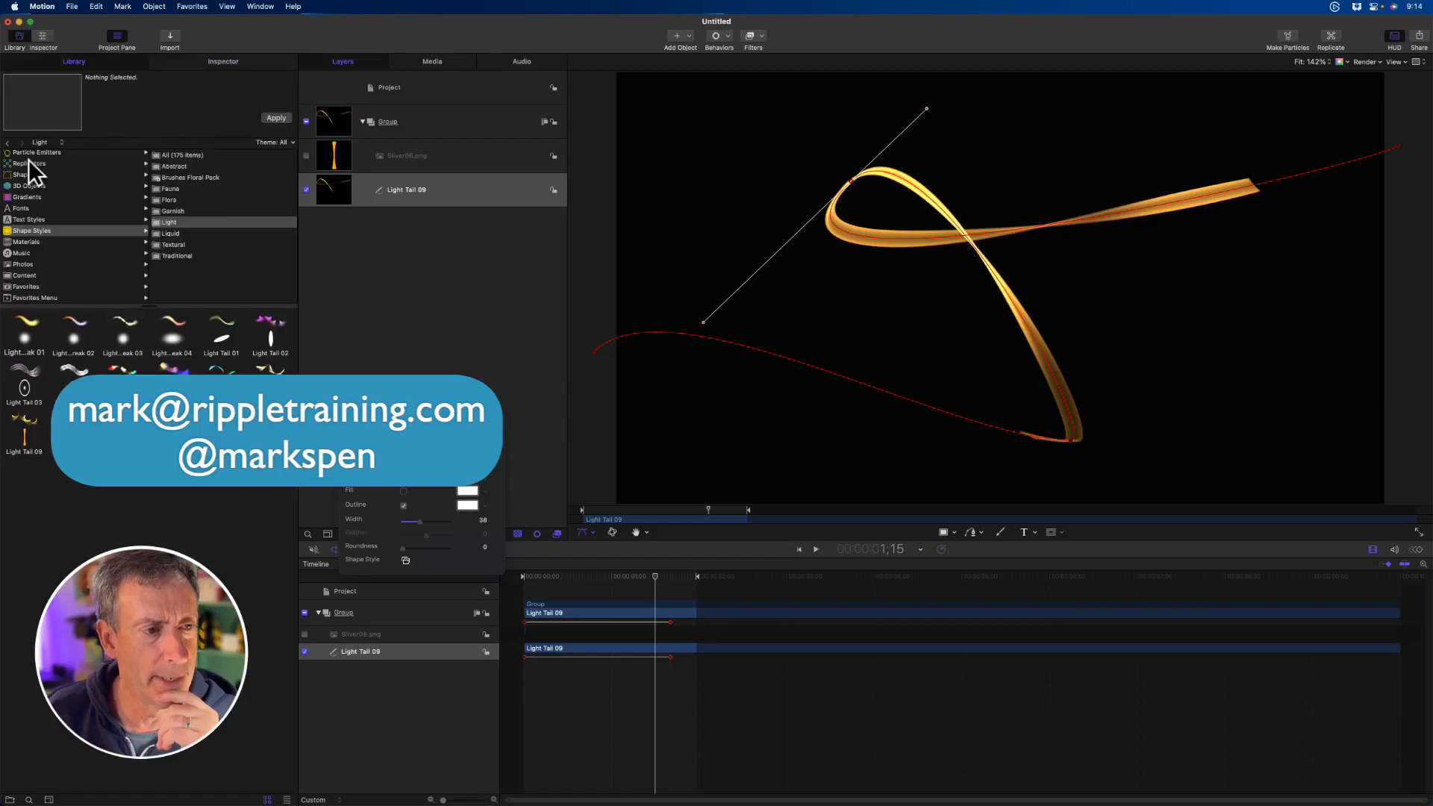
{"action": "left_click", "coordinate": [26, 286]}
{"action": "left_click", "coordinate": [26, 276]}
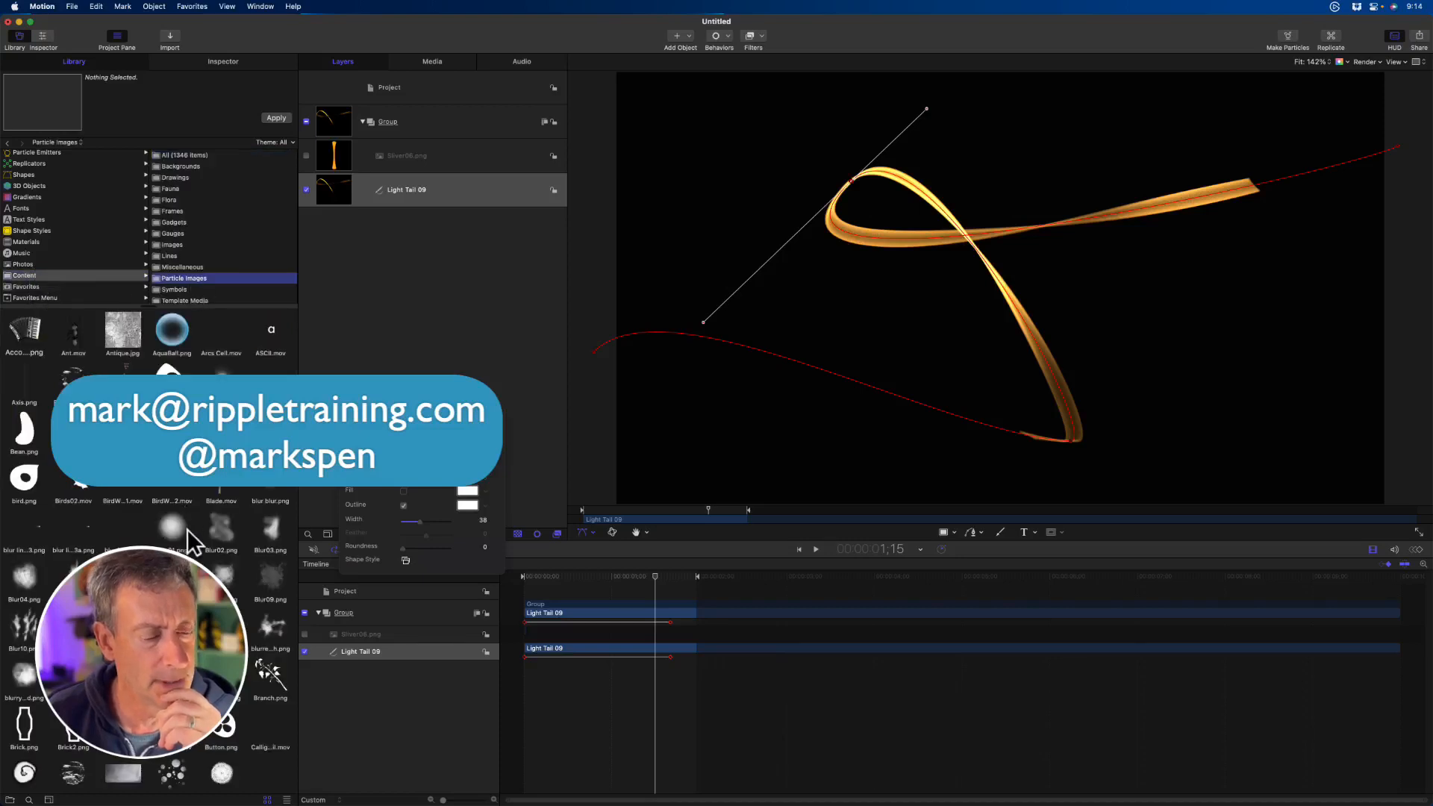
{"action": "scroll", "coordinate": [209, 516], "scroll_direction": "down", "scroll_amount": 6}
{"action": "scroll", "coordinate": [245, 572], "scroll_direction": "down", "scroll_amount": 7}
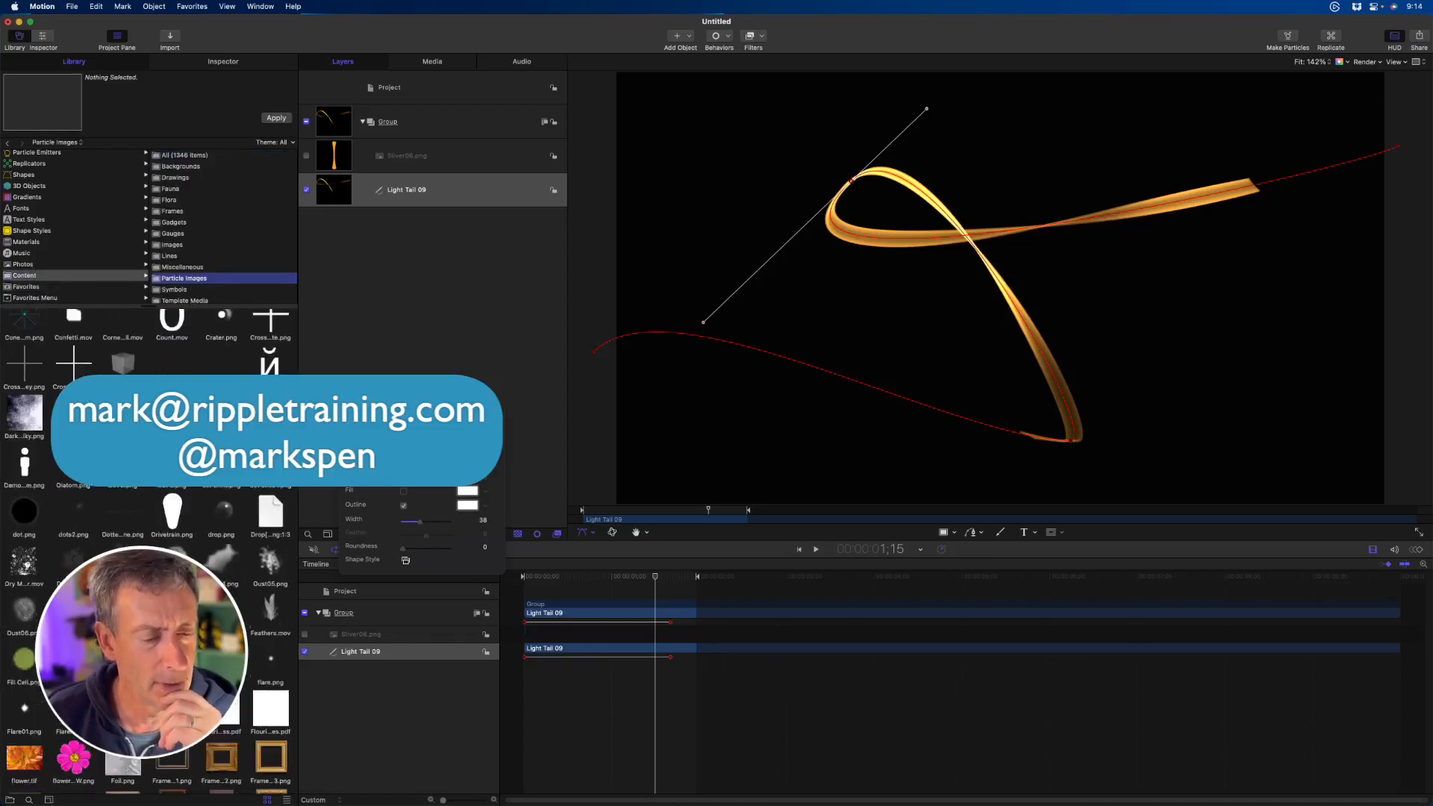
{"action": "scroll", "coordinate": [253, 553], "scroll_direction": "down", "scroll_amount": 15}
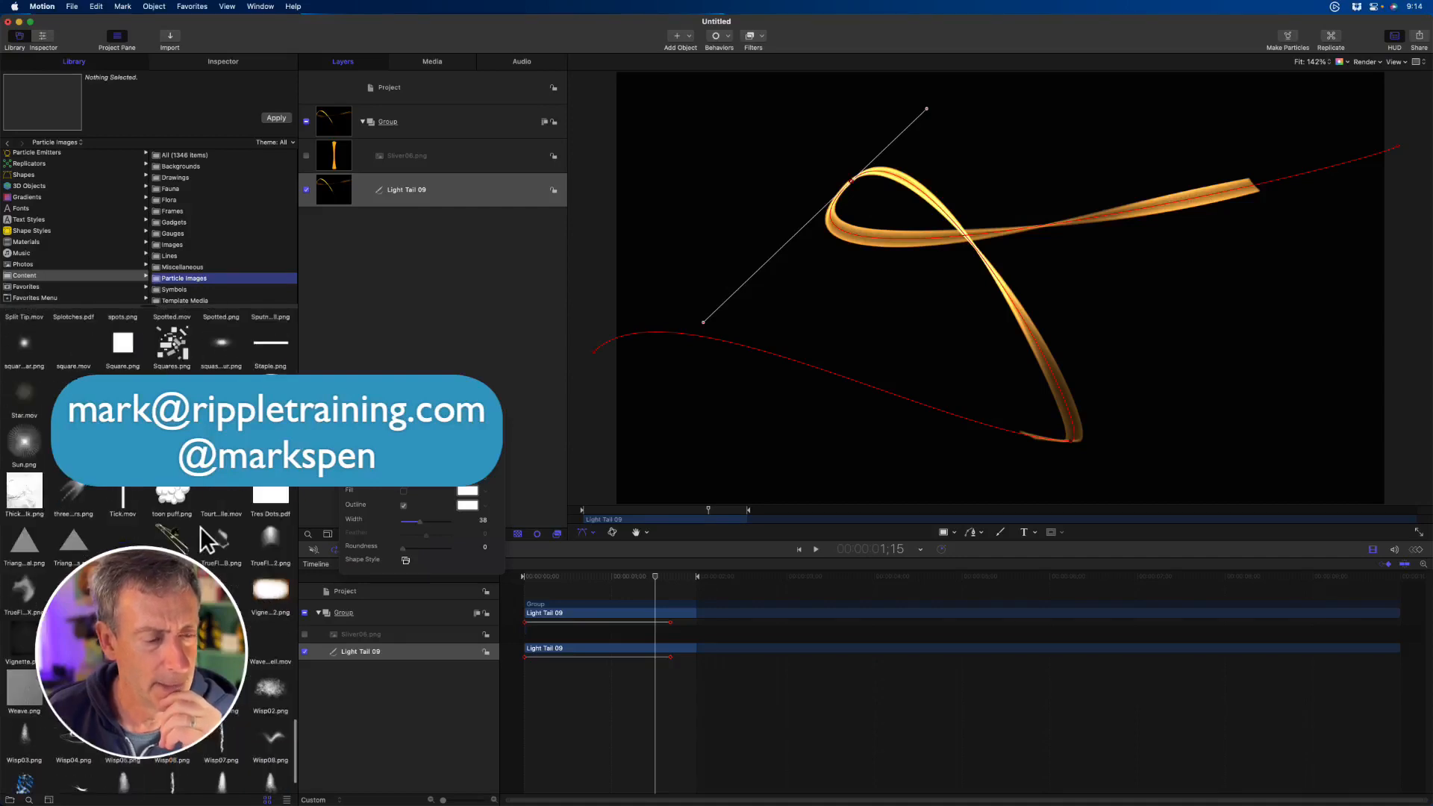
{"action": "scroll", "coordinate": [189, 516], "scroll_direction": "up", "scroll_amount": 7}
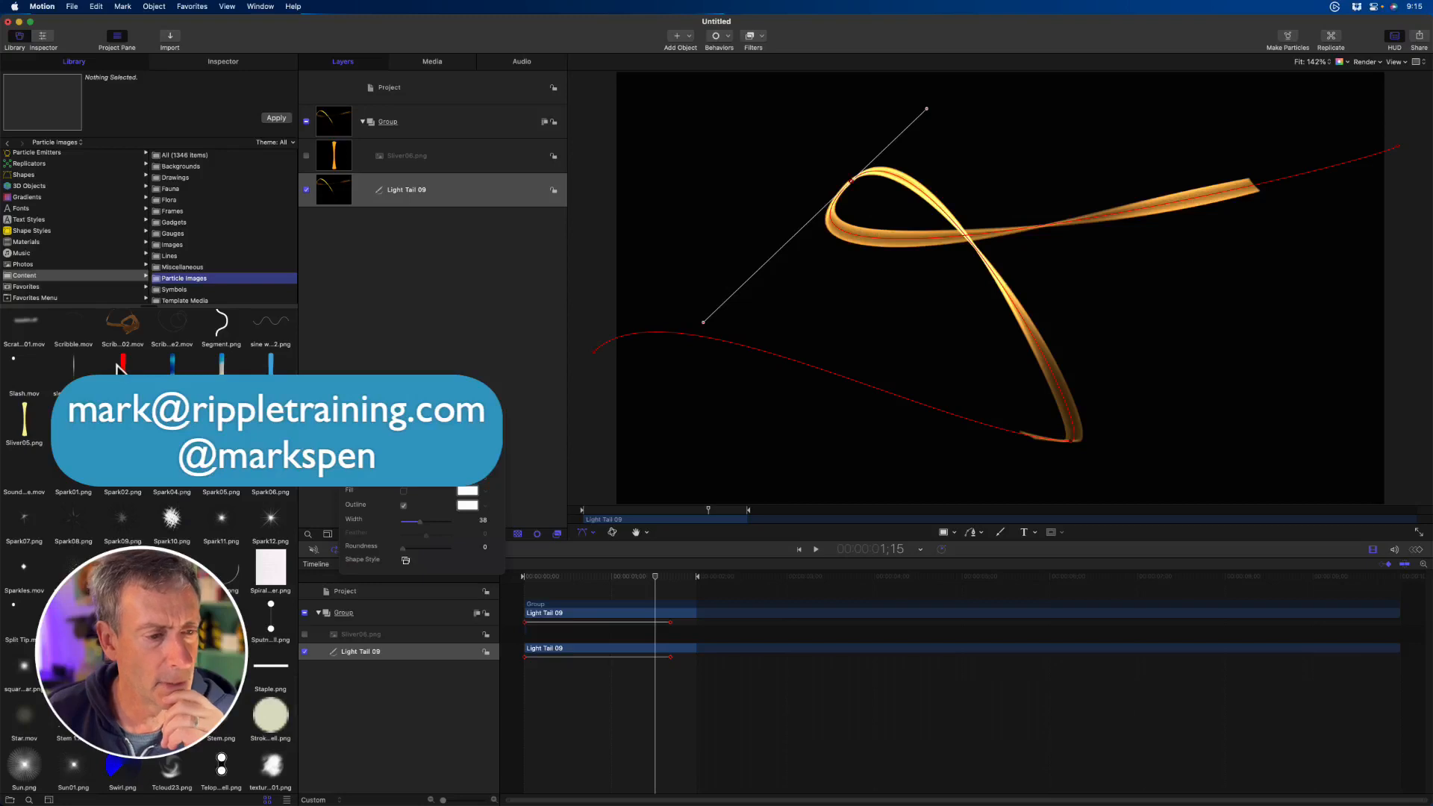
{"action": "left_click", "coordinate": [177, 371]}
{"action": "left_click", "coordinate": [177, 371]}
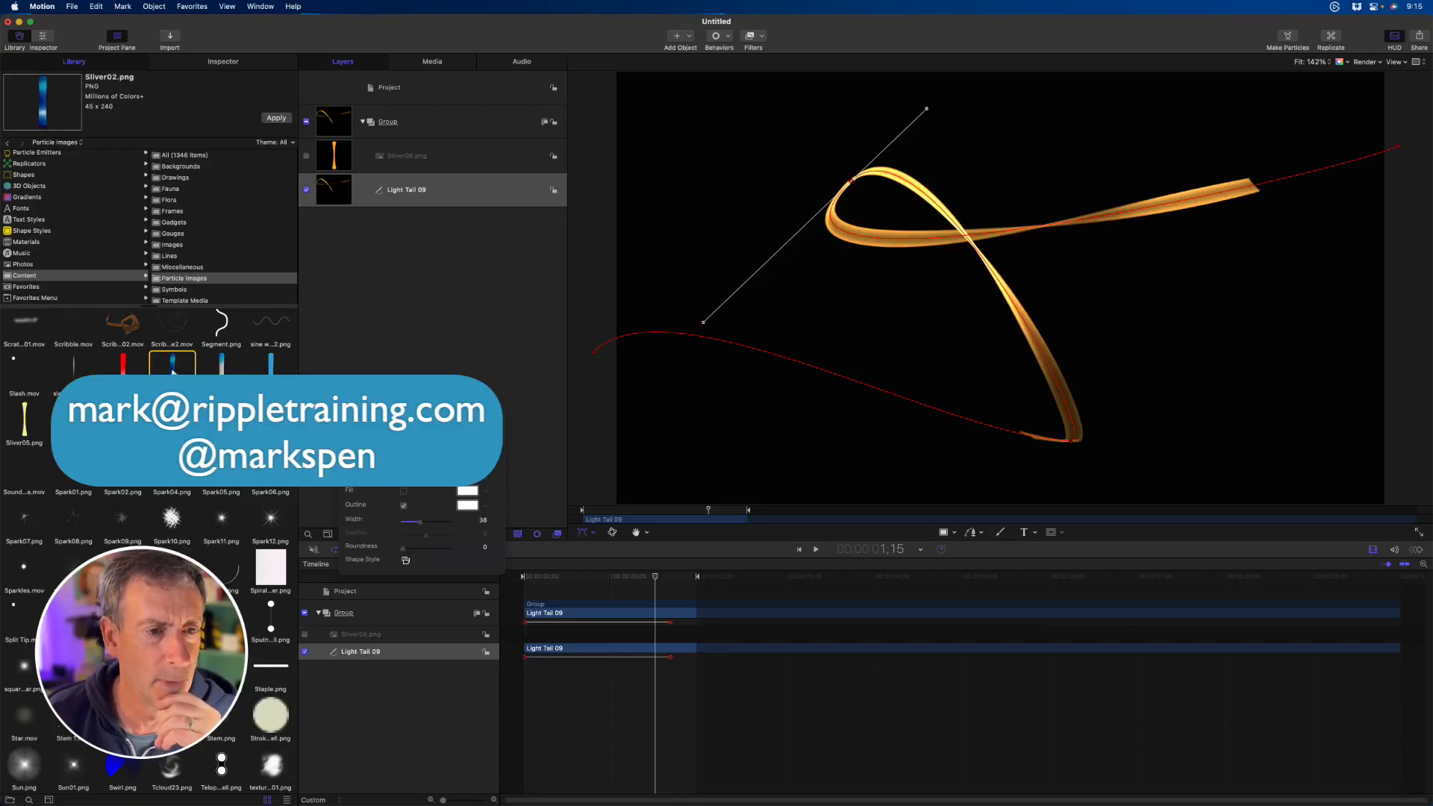
{"action": "left_click_drag", "start_coordinate": [172, 365], "coordinate": [446, 155]}
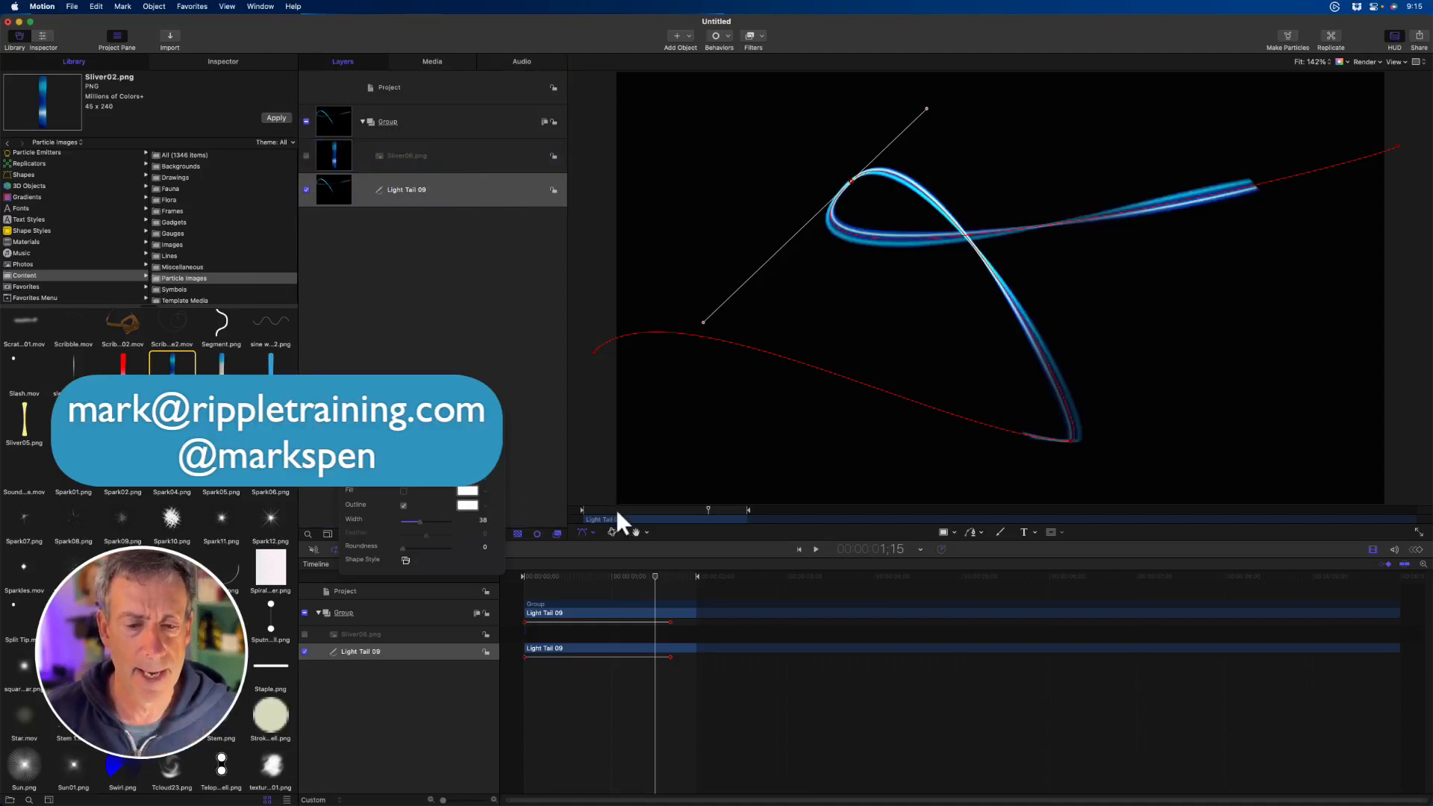
{"action": "key", "text": "Home"}
{"action": "key", "text": "space"}
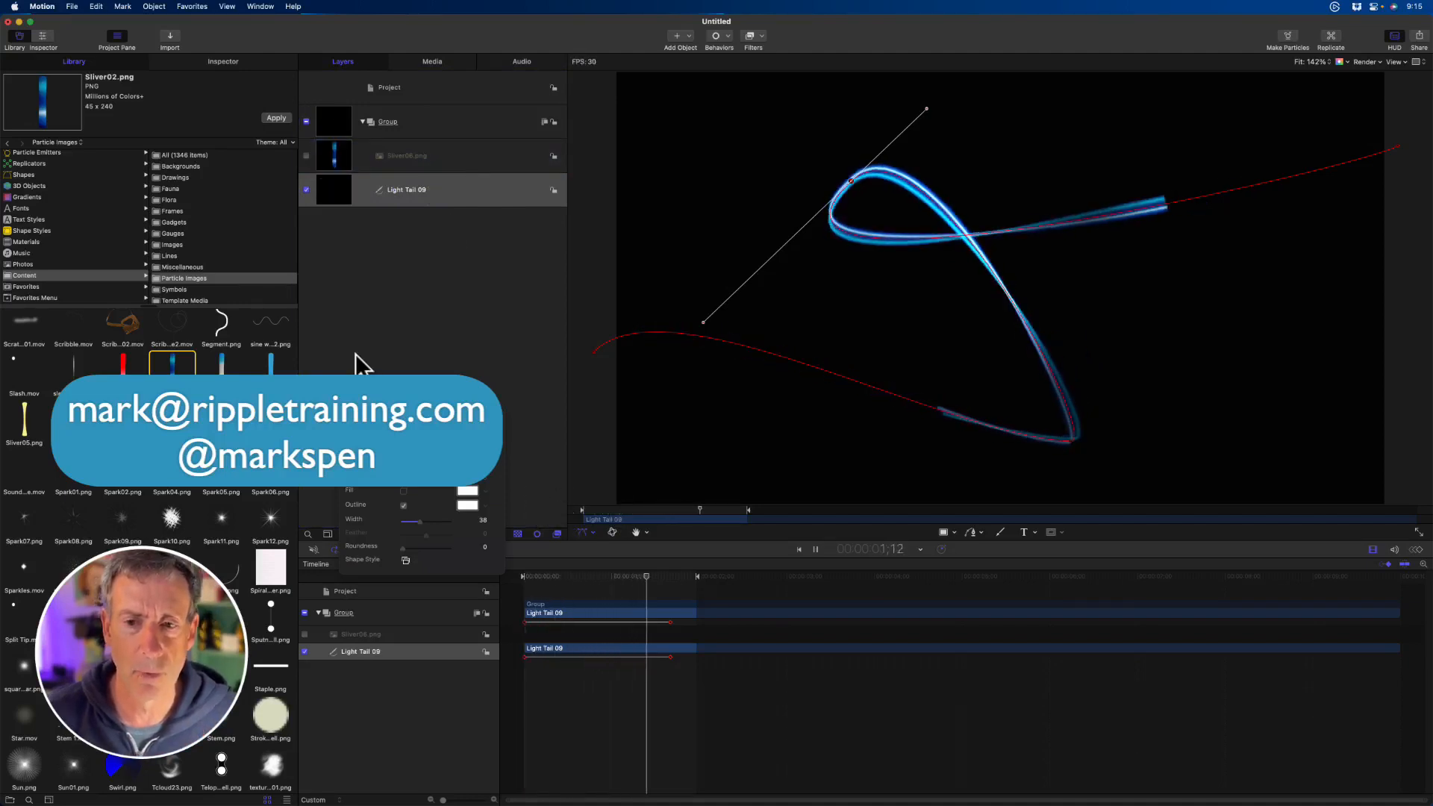
- During playback, swap the source layer's image to the red sliver, the solid light-blue sliver, Sliver05.png and Sliver06.png in turn
{"action": "left_click_drag", "start_coordinate": [123, 364], "coordinate": [411, 158]}
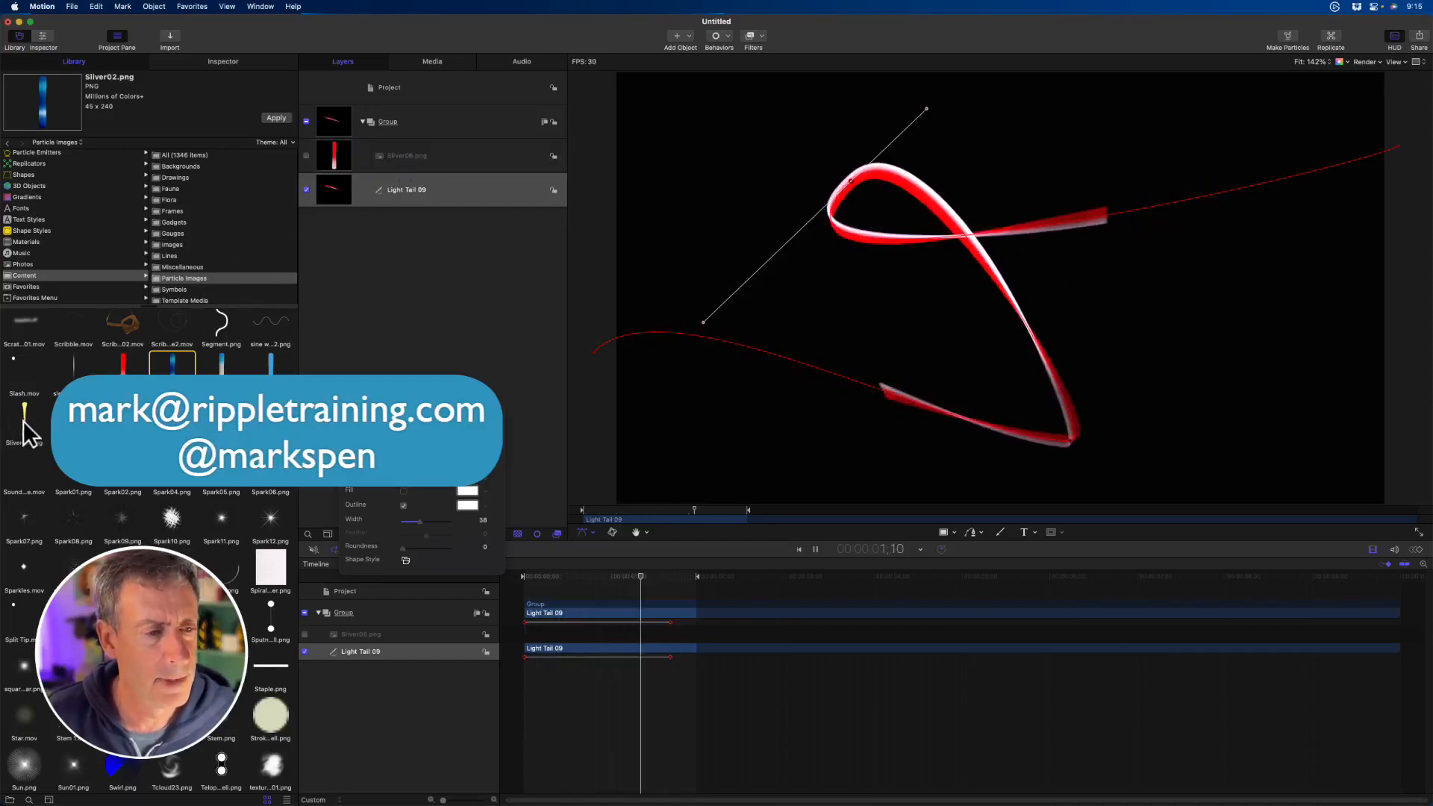
{"action": "left_click_drag", "start_coordinate": [264, 367], "coordinate": [419, 155]}
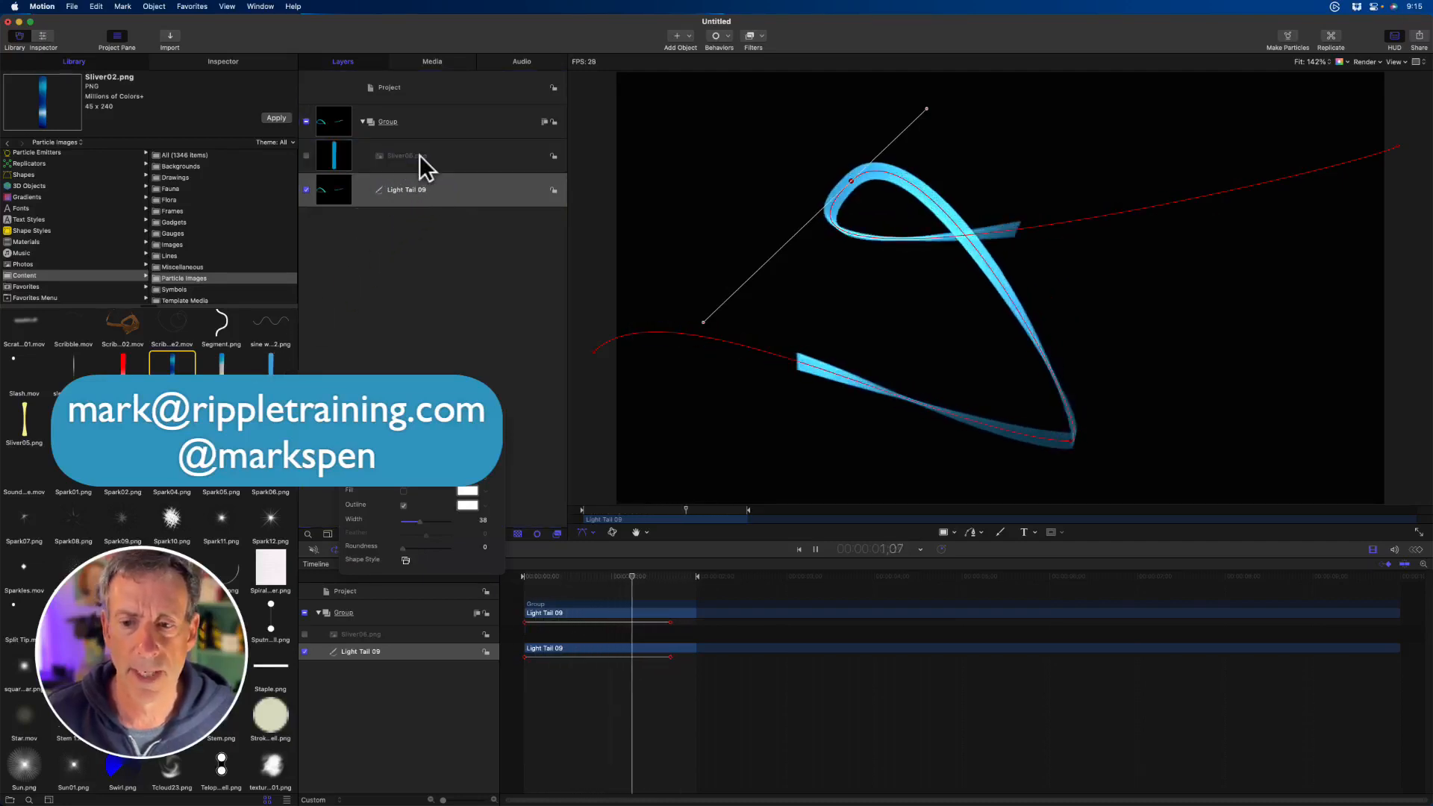
{"action": "left_click_drag", "start_coordinate": [27, 437], "coordinate": [405, 156]}
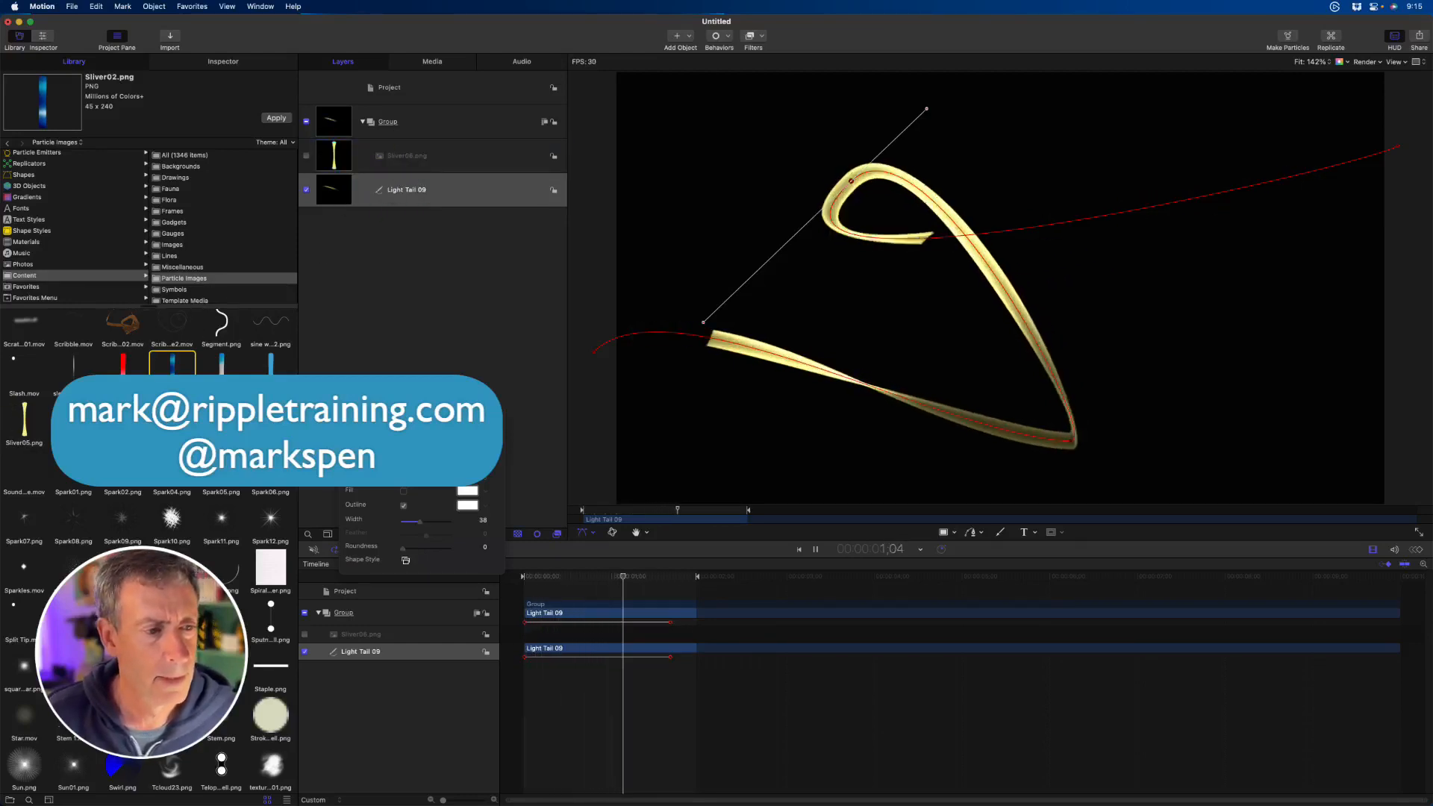
{"action": "left_click_drag", "start_coordinate": [73, 421], "coordinate": [406, 155]}
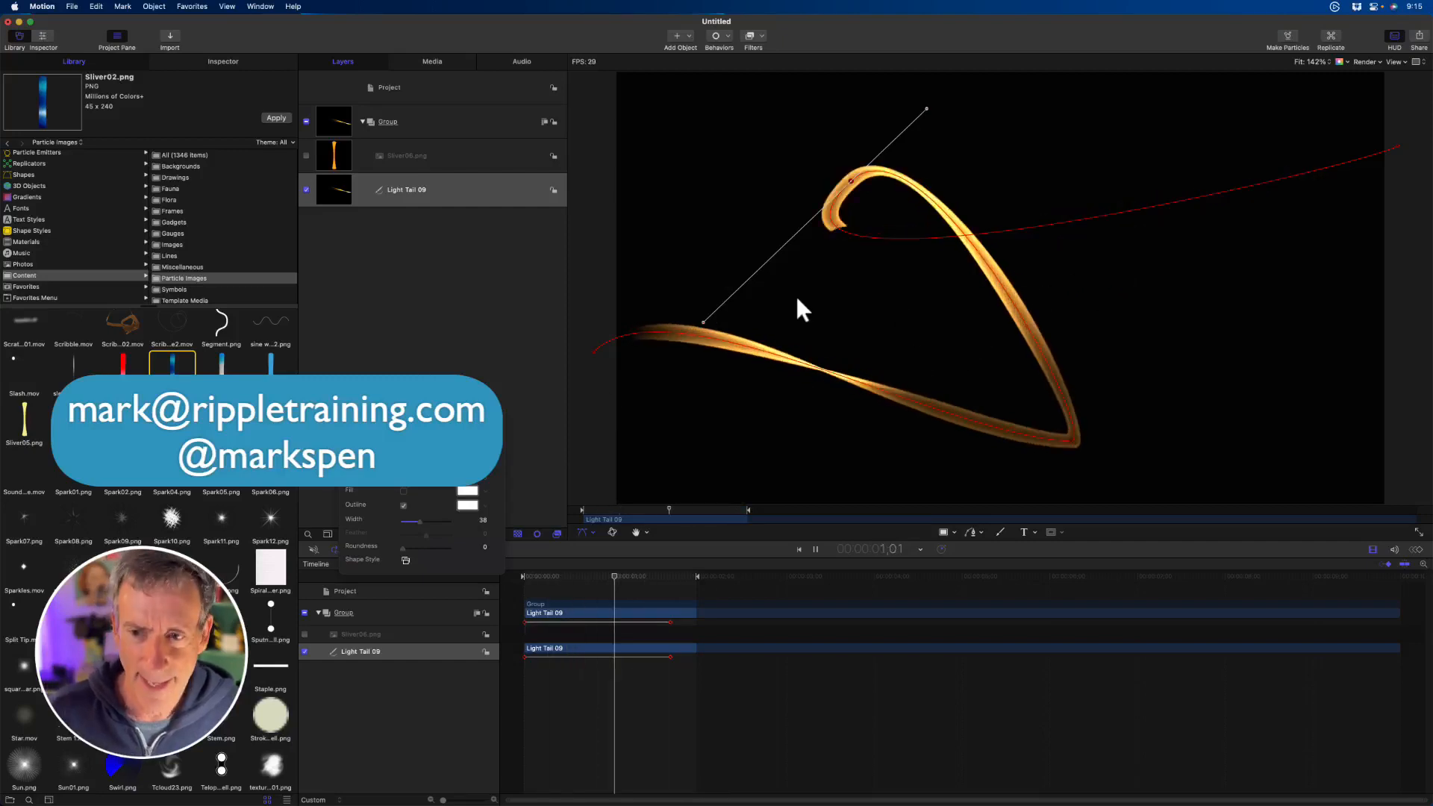
- Deselect everything, select the Light Tail 09 layer, show its shape style settings, and park the playhead at 1;09
{"action": "key", "text": "shift+super+a"}
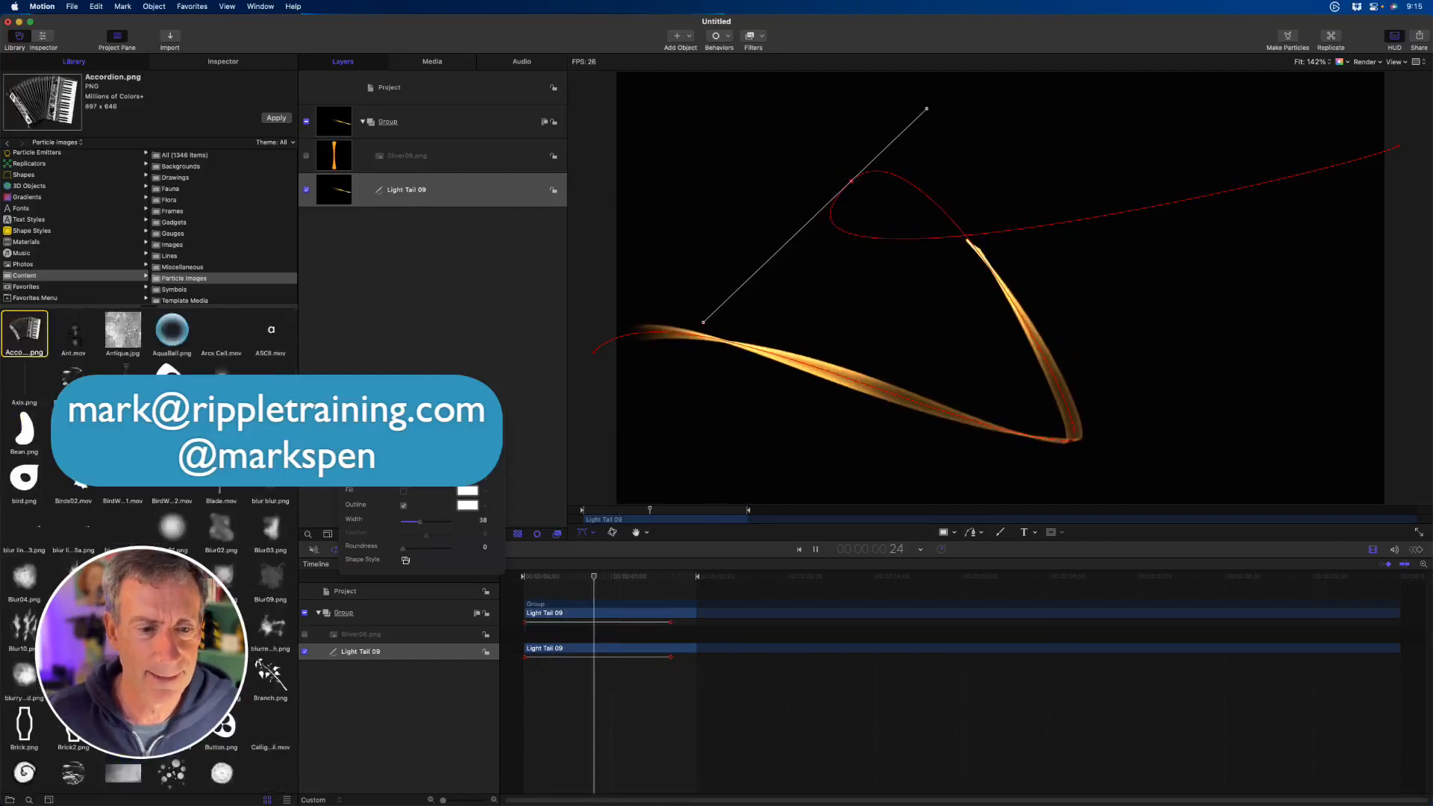
{"action": "left_click", "coordinate": [361, 319]}
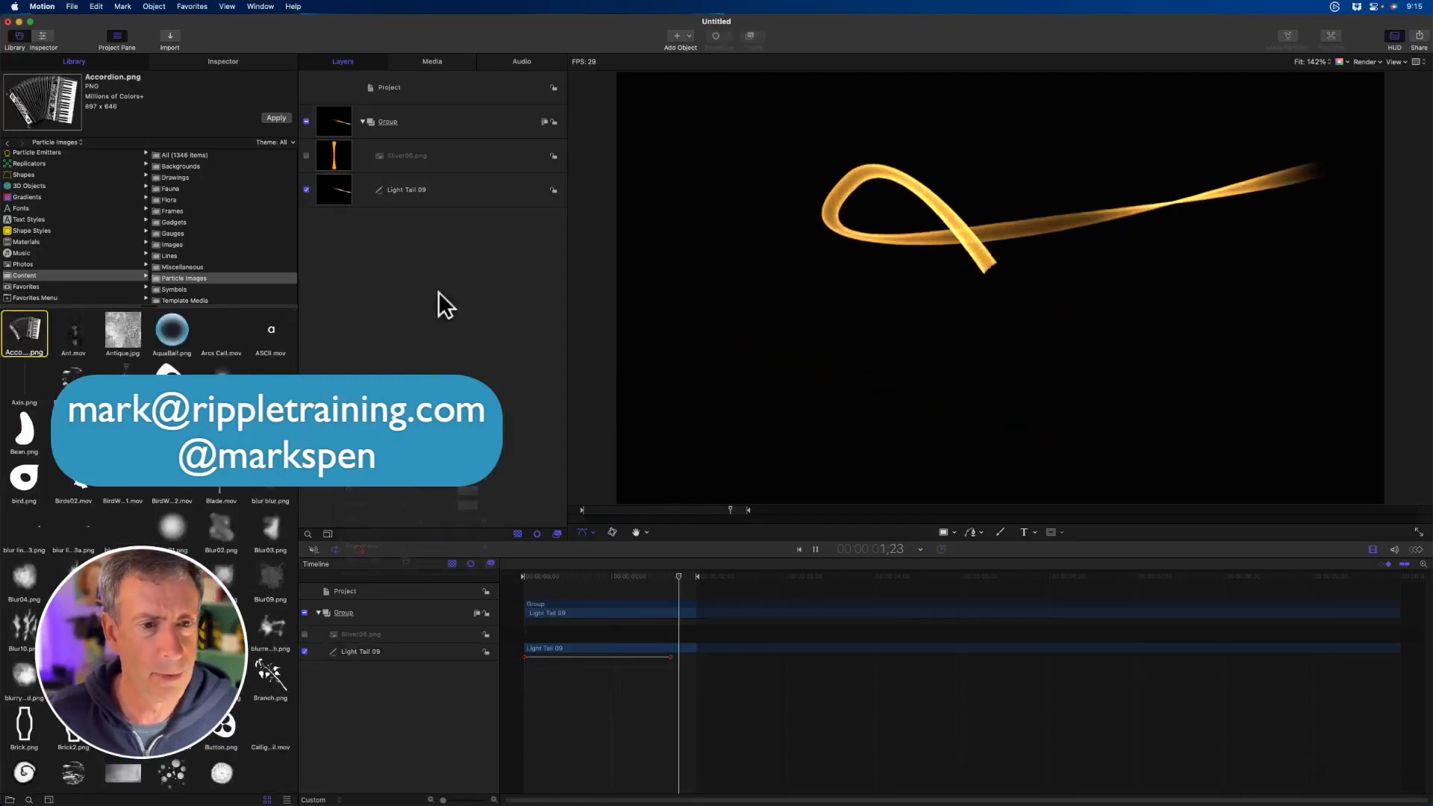
{"action": "left_click", "coordinate": [426, 190]}
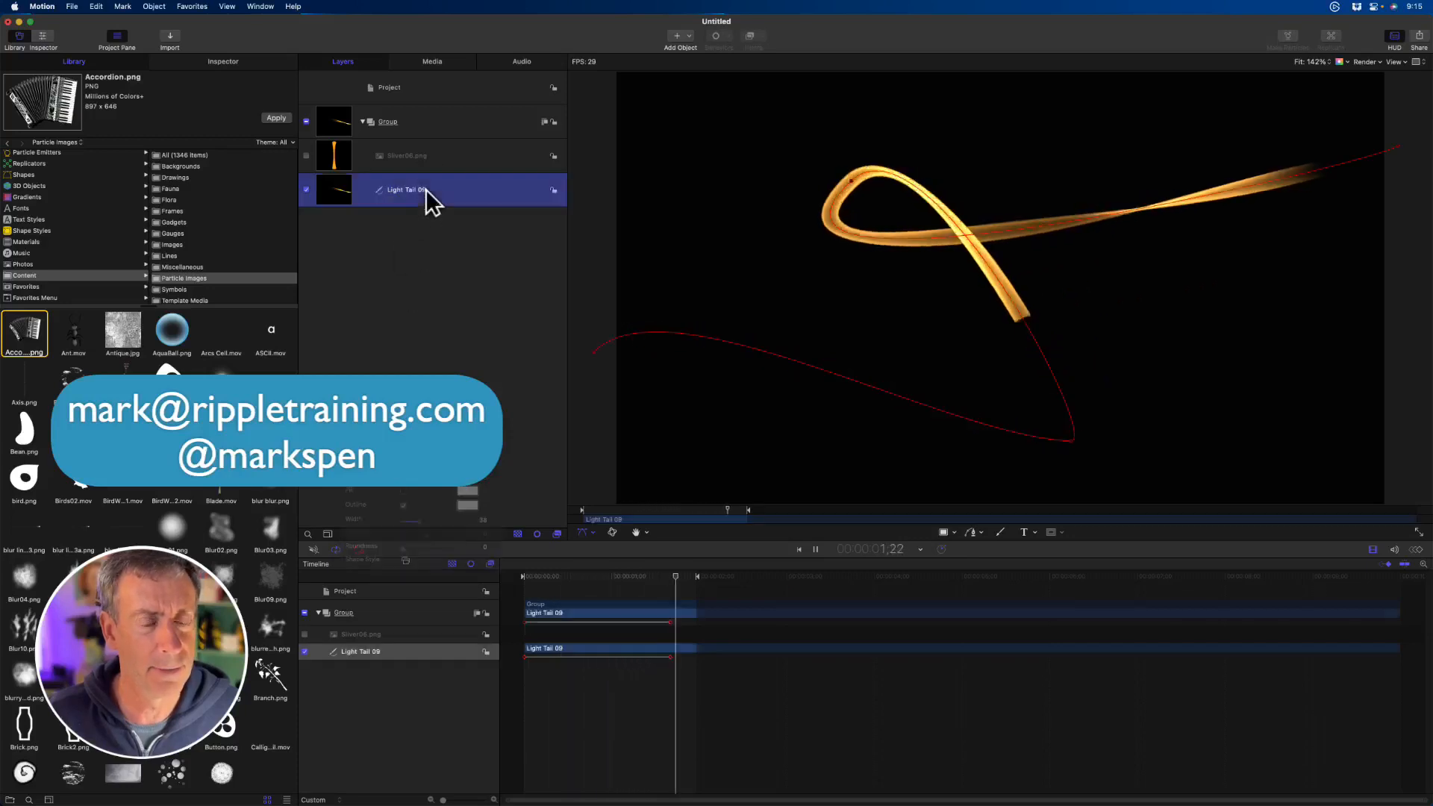
{"action": "left_click", "coordinate": [237, 59]}
{"action": "mouse_move", "coordinate": [663, 510]}
{"action": "left_mouse_down"}
{"action": "mouse_move", "coordinate": [598, 512]}
{"action": "mouse_move", "coordinate": [716, 521]}
{"action": "mouse_move", "coordinate": [691, 514]}
{"action": "left_mouse_up"}
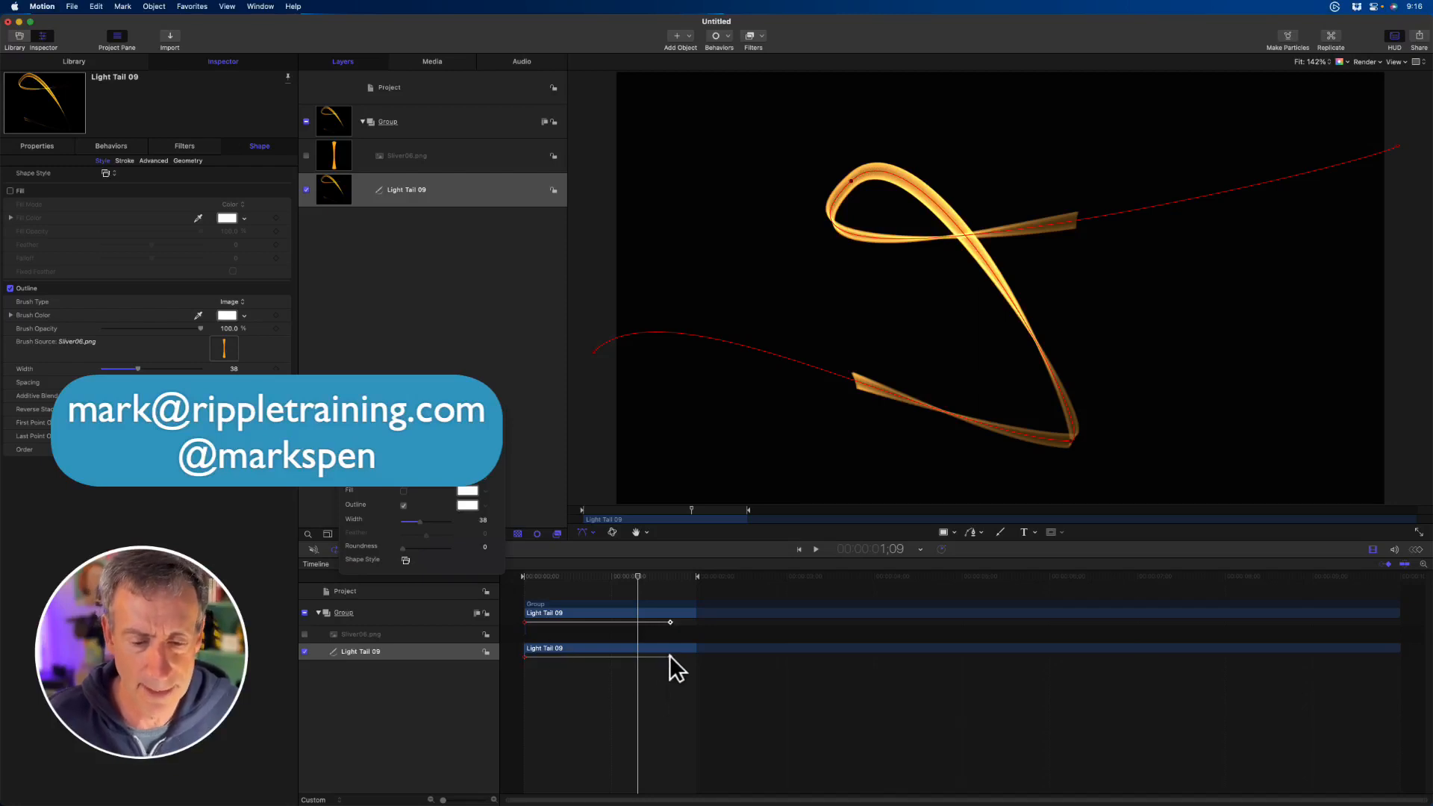
- Try replacing Light Tail 09's keyframes by deleting them and adding the Write On shape behavior
{"action": "left_click_drag", "start_coordinate": [669, 655], "coordinate": [553, 656]}
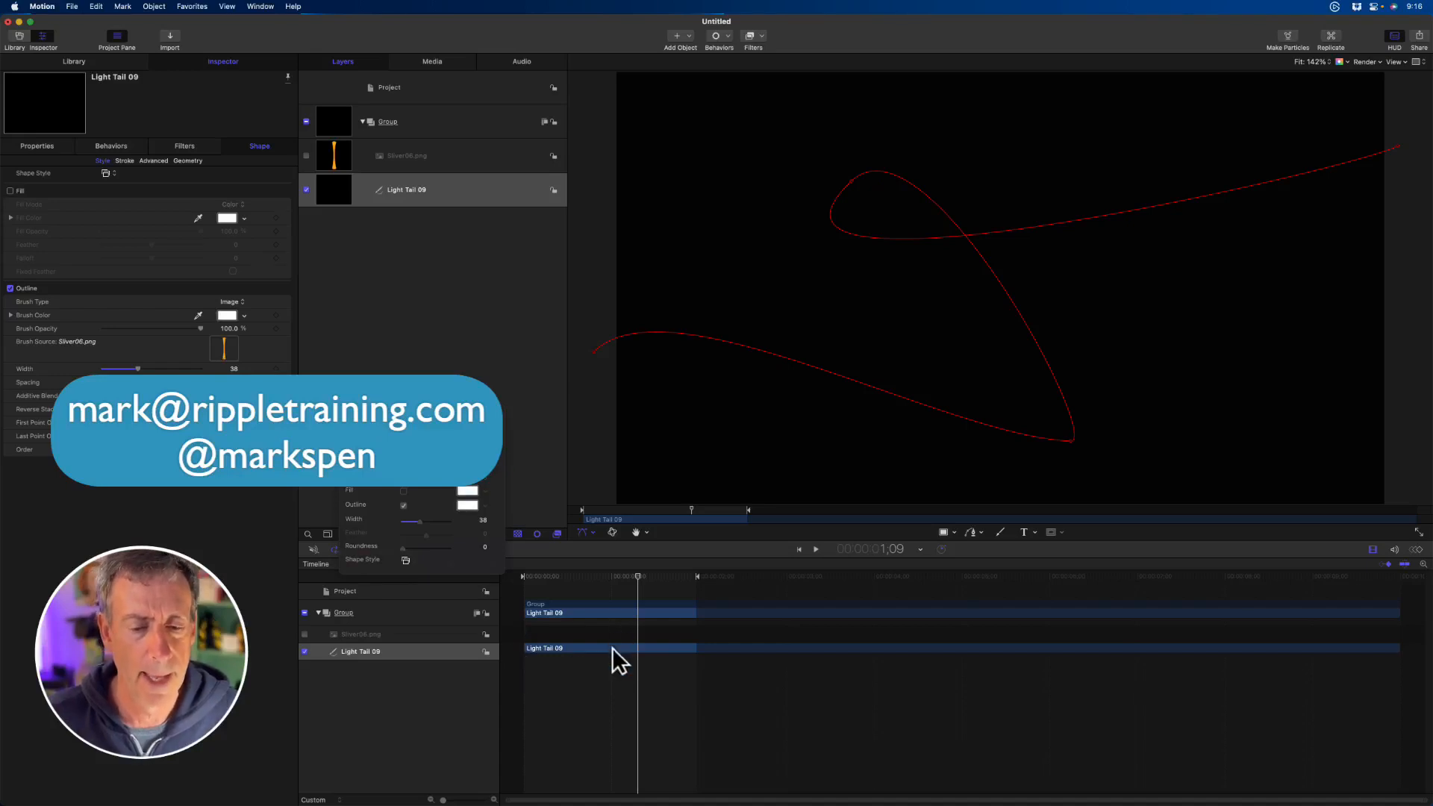
{"action": "left_click", "coordinate": [724, 35]}
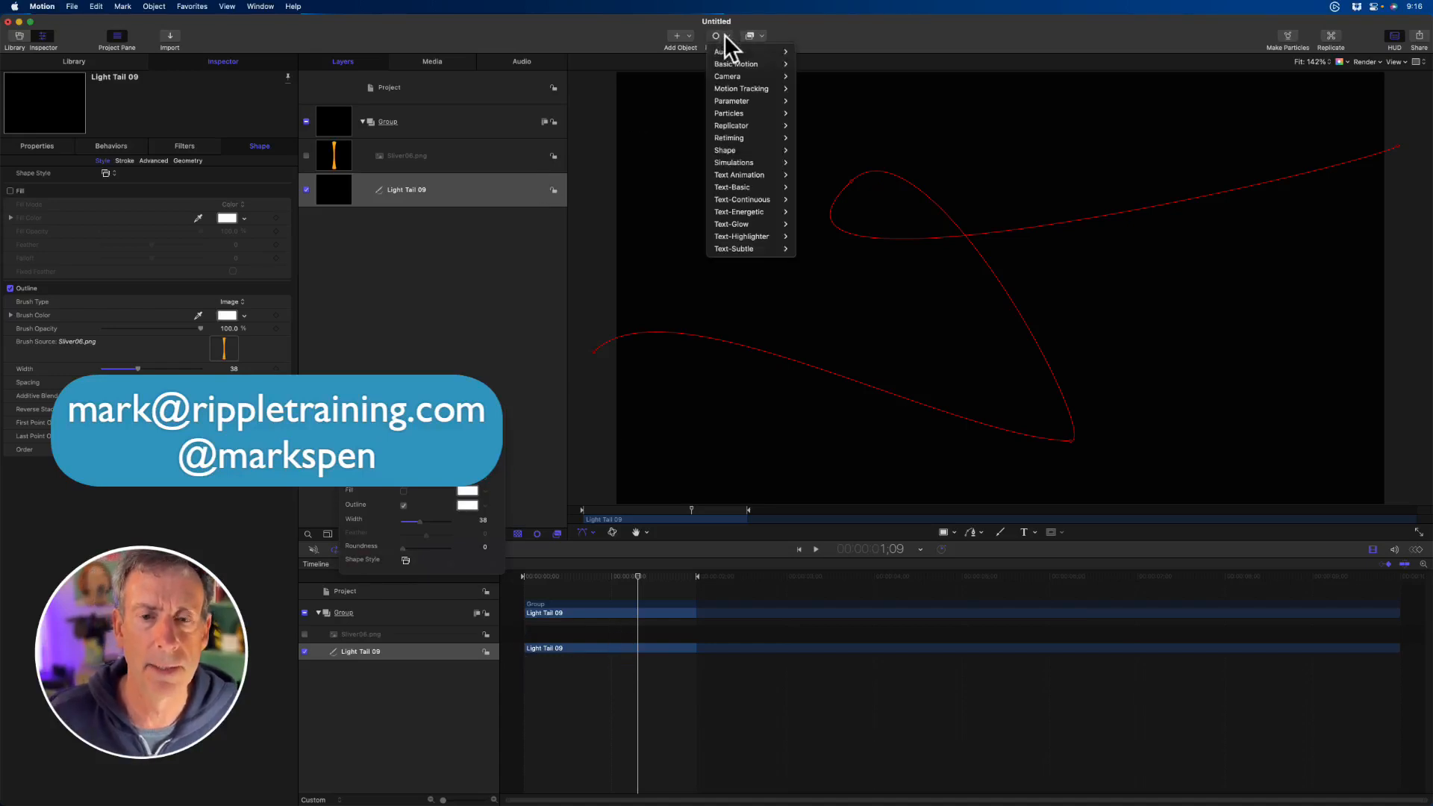
{"action": "mouse_move", "coordinate": [756, 149]}
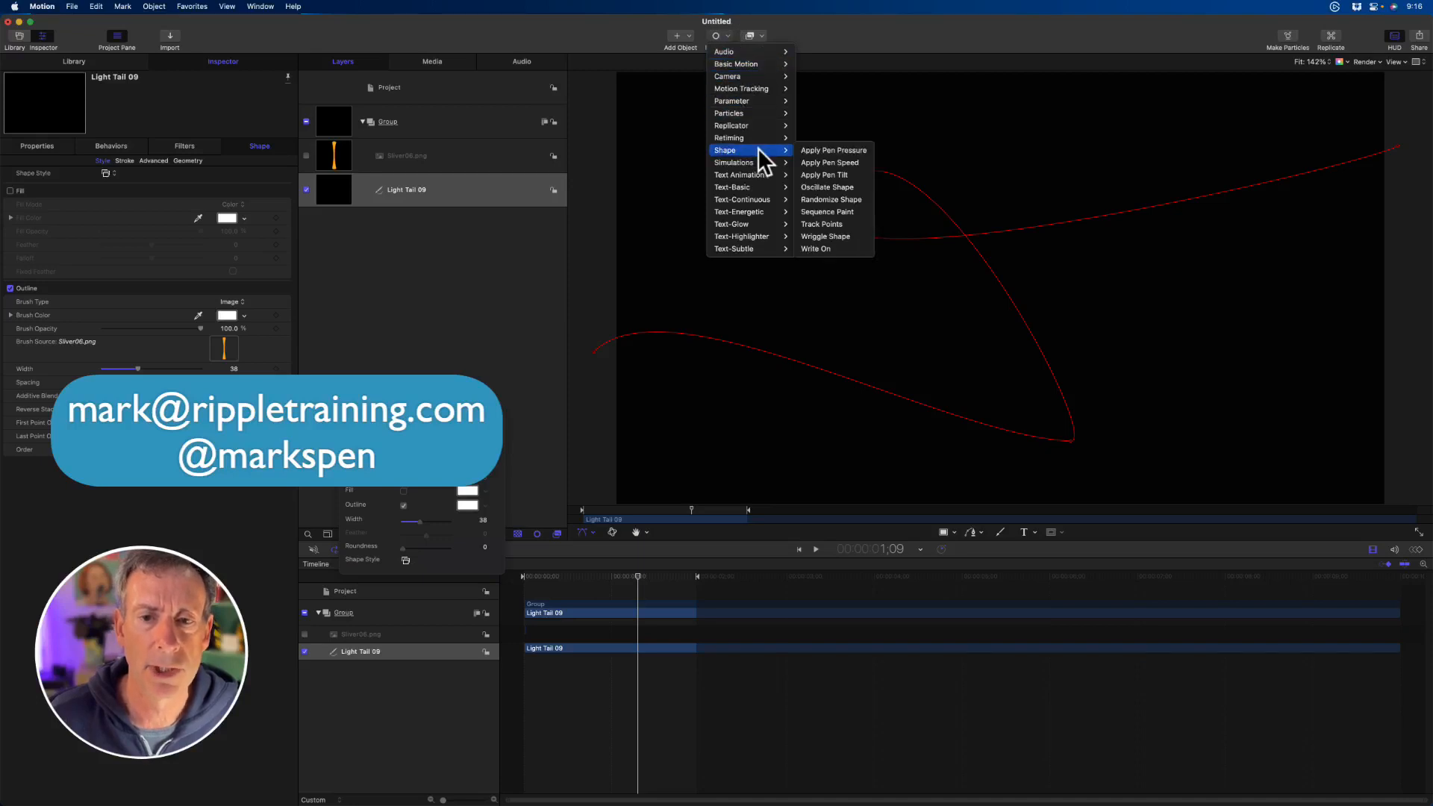
{"action": "left_click", "coordinate": [844, 246]}
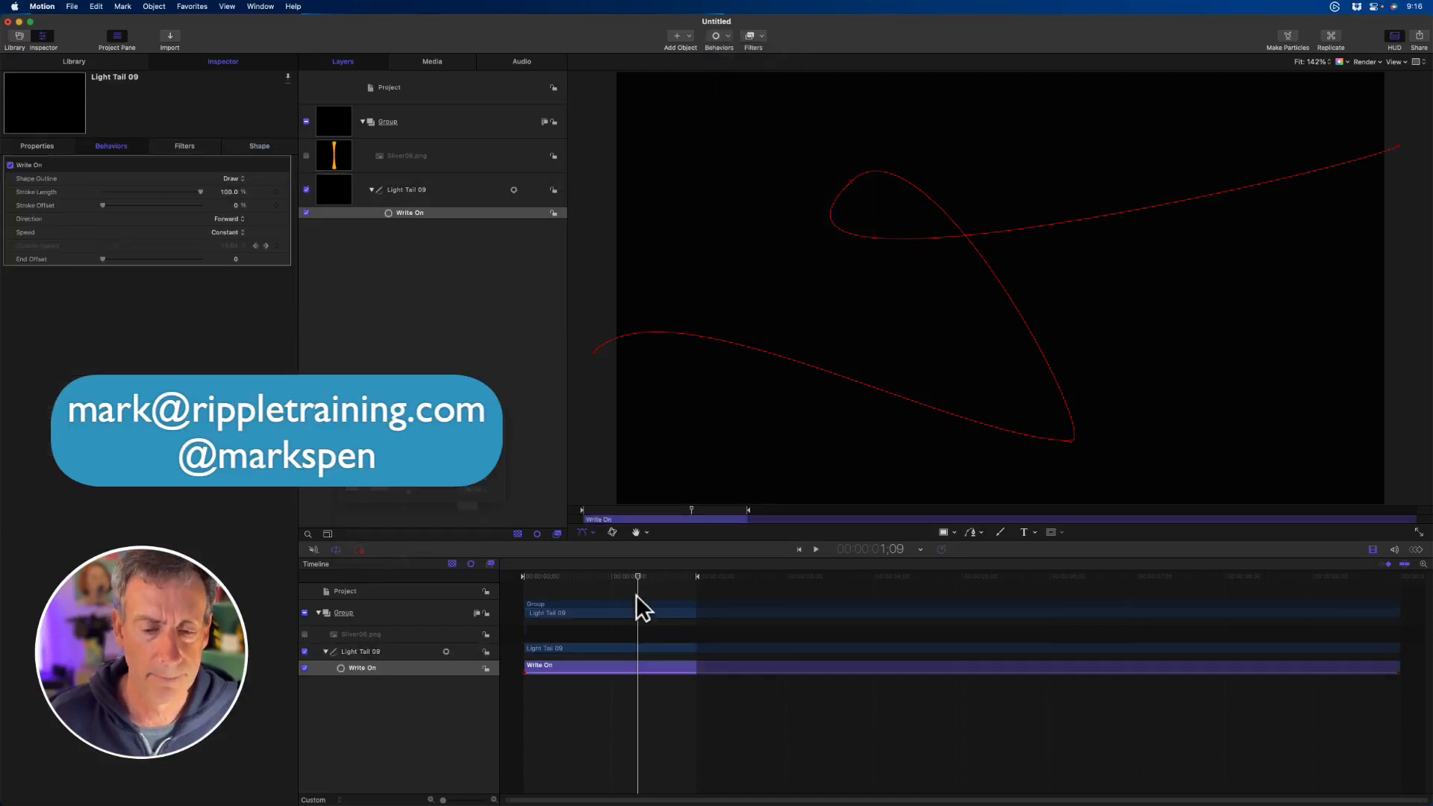
- Shorten the Write On behavior, preview it briefly, and undo the changes back to the keyframed stroke animation
{"action": "left_click_drag", "start_coordinate": [643, 576], "coordinate": [470, 587]}
{"action": "key", "text": "o"}
{"action": "key", "text": "space"}
{"action": "key", "text": "space"}
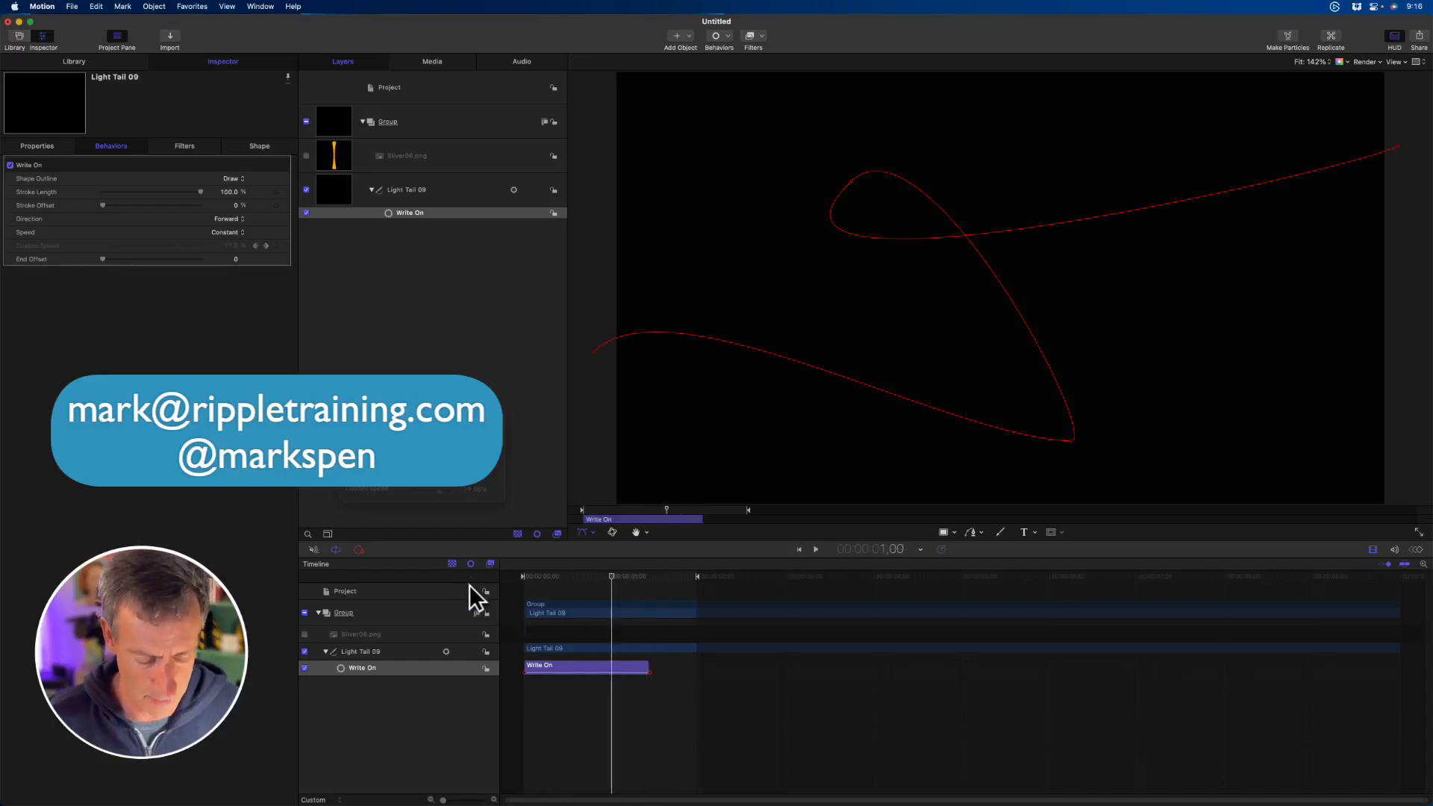
{"action": "key", "text": "super+z"}
{"action": "key", "text": "Delete"}
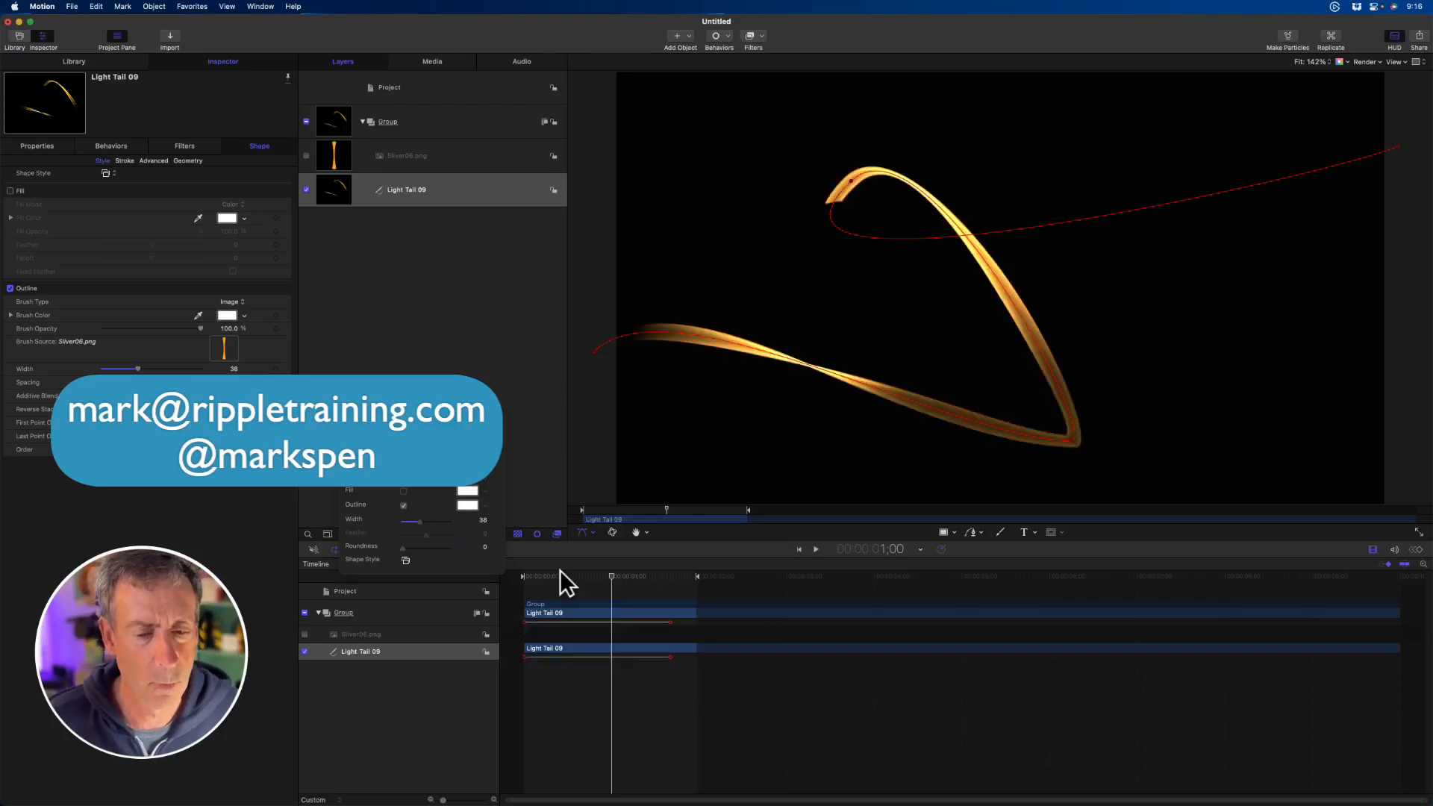
- Preview Light Tail 09's keyframed animation by playing and scrubbing, and stop the playhead at 1;05
{"action": "key", "text": "space"}
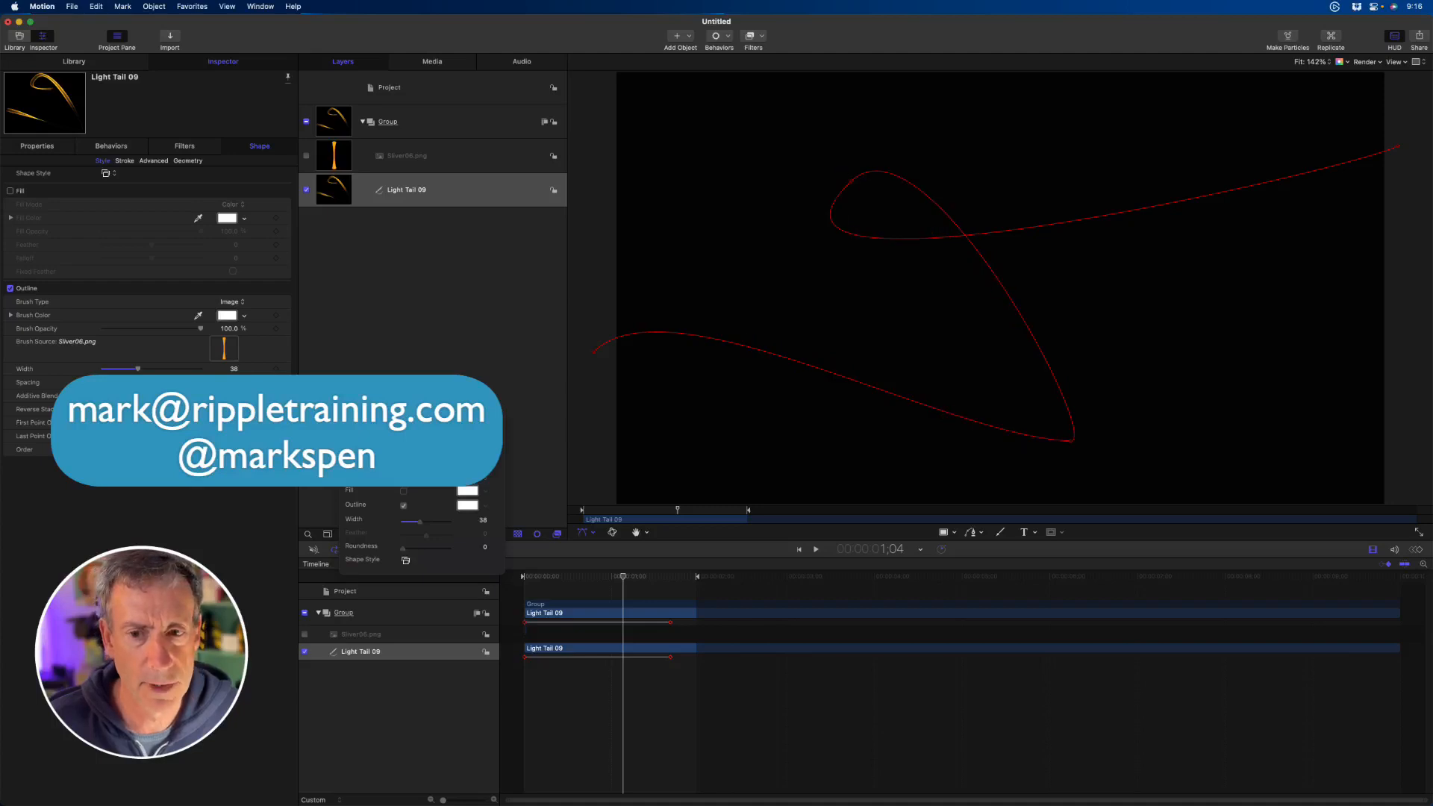
{"action": "mouse_move", "coordinate": [606, 579]}
{"action": "left_mouse_down"}
{"action": "mouse_move", "coordinate": [508, 577]}
{"action": "mouse_move", "coordinate": [588, 576]}
{"action": "left_mouse_up"}
{"action": "key", "text": "space"}
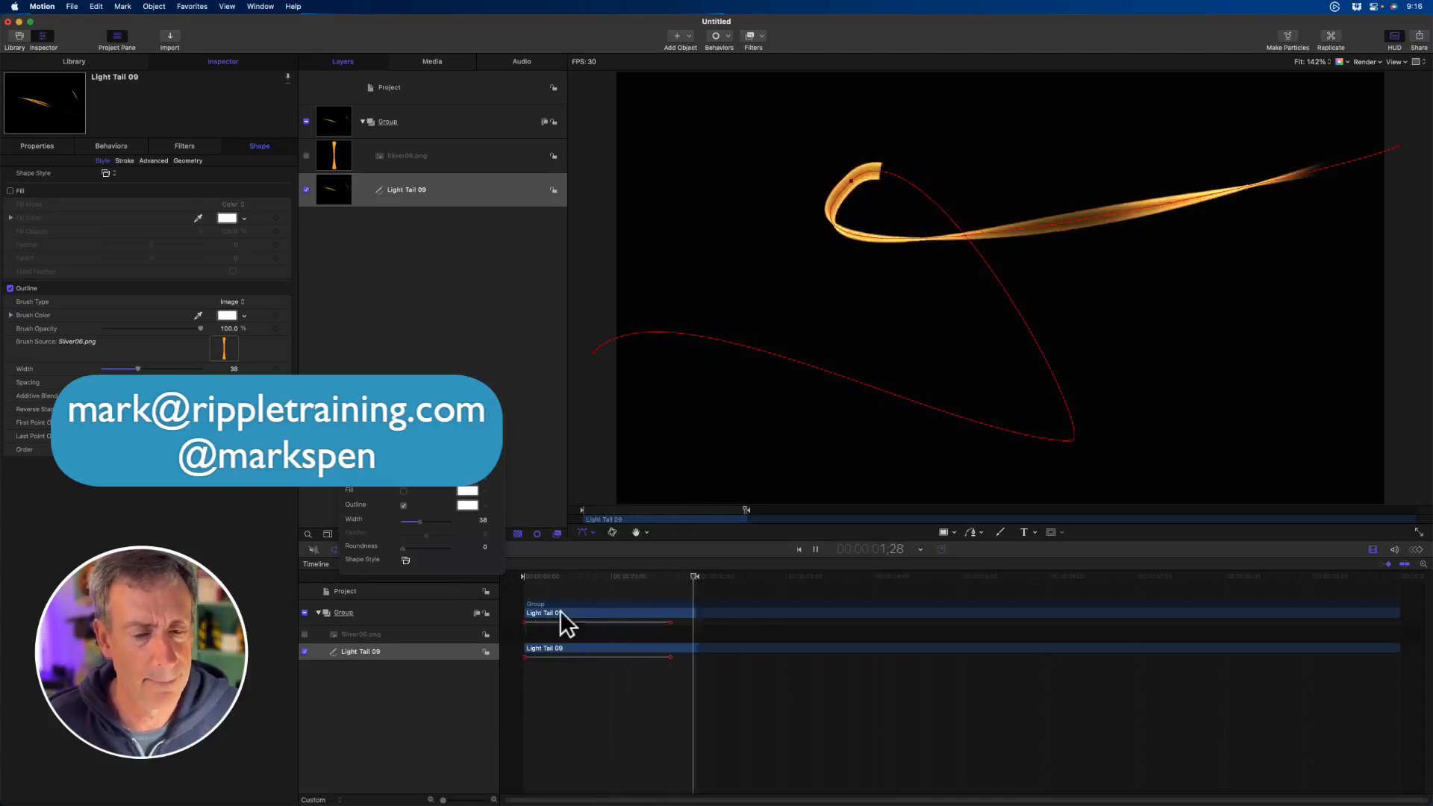
{"action": "key", "text": "space"}
{"action": "left_click", "coordinate": [613, 581]}
{"action": "left_click_drag", "start_coordinate": [613, 580], "coordinate": [626, 579]}
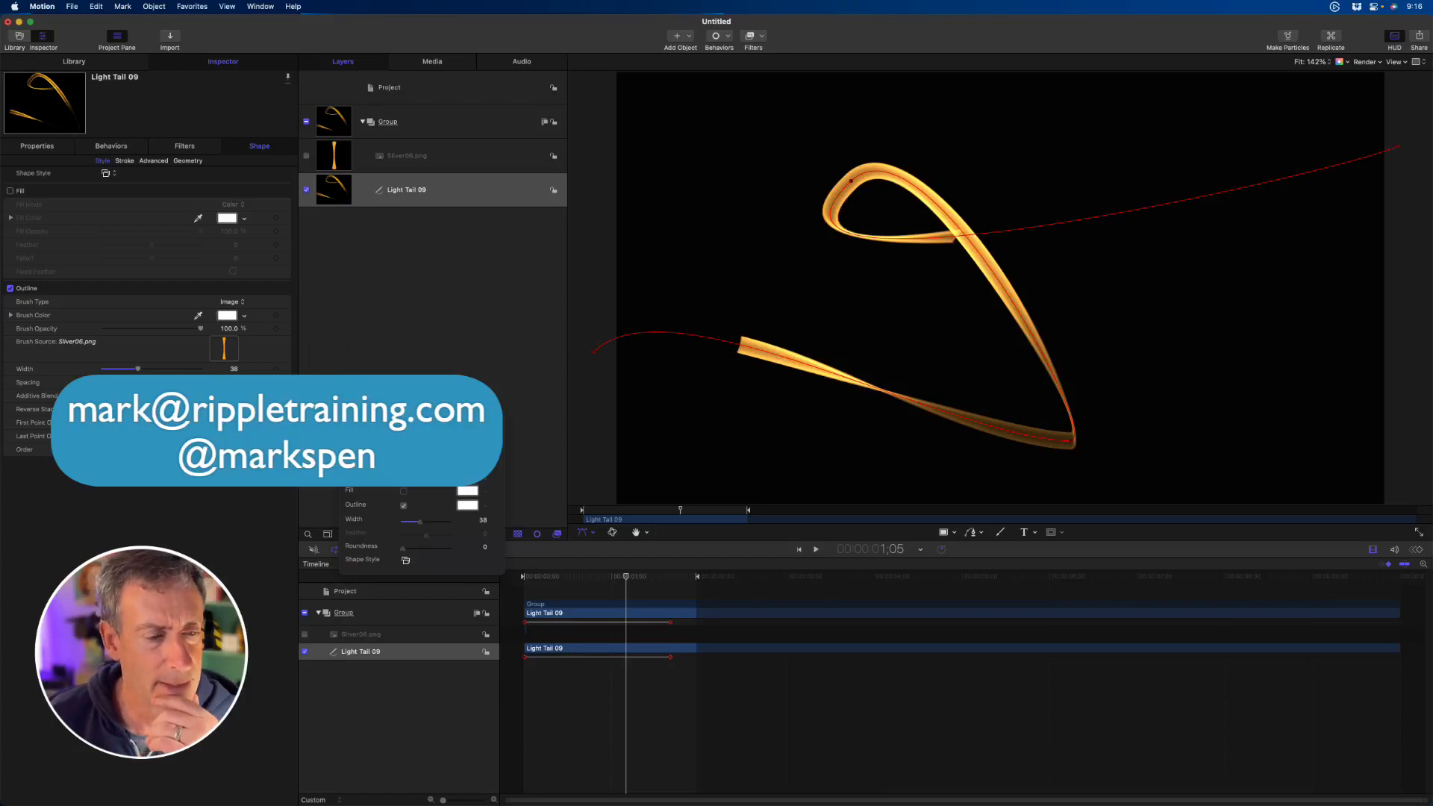
- Set Light Tail 09's outline width to 74 and increase the spacing until the brush images separate
{"action": "left_click_drag", "start_coordinate": [139, 368], "coordinate": [232, 369]}
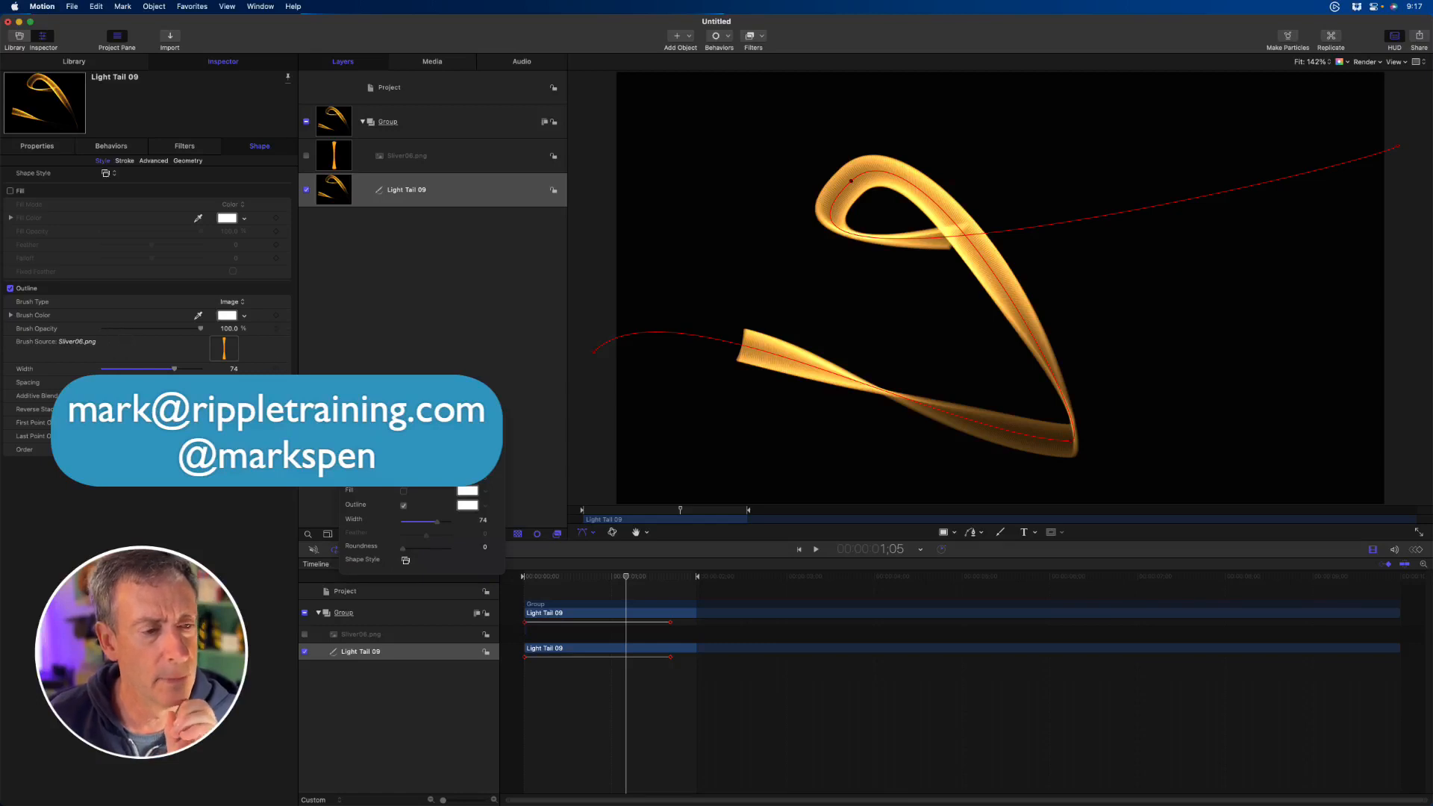
{"action": "left_click_drag", "start_coordinate": [105, 382], "coordinate": [140, 382]}
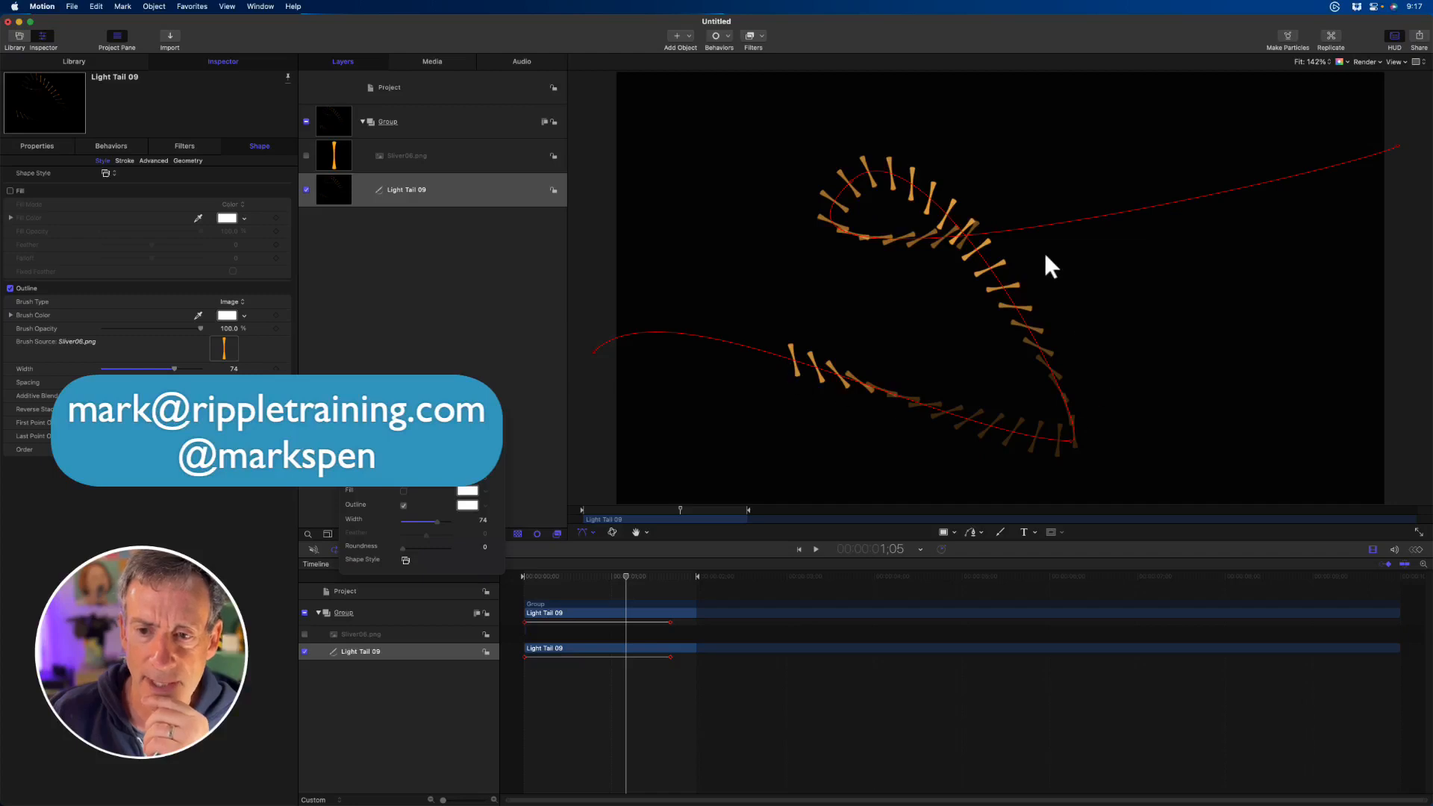
- Adjust the stroke's Angle Over Stroke graph by raising its end point and adding a smoothed middle point below the line
{"action": "left_click", "coordinate": [124, 160]}
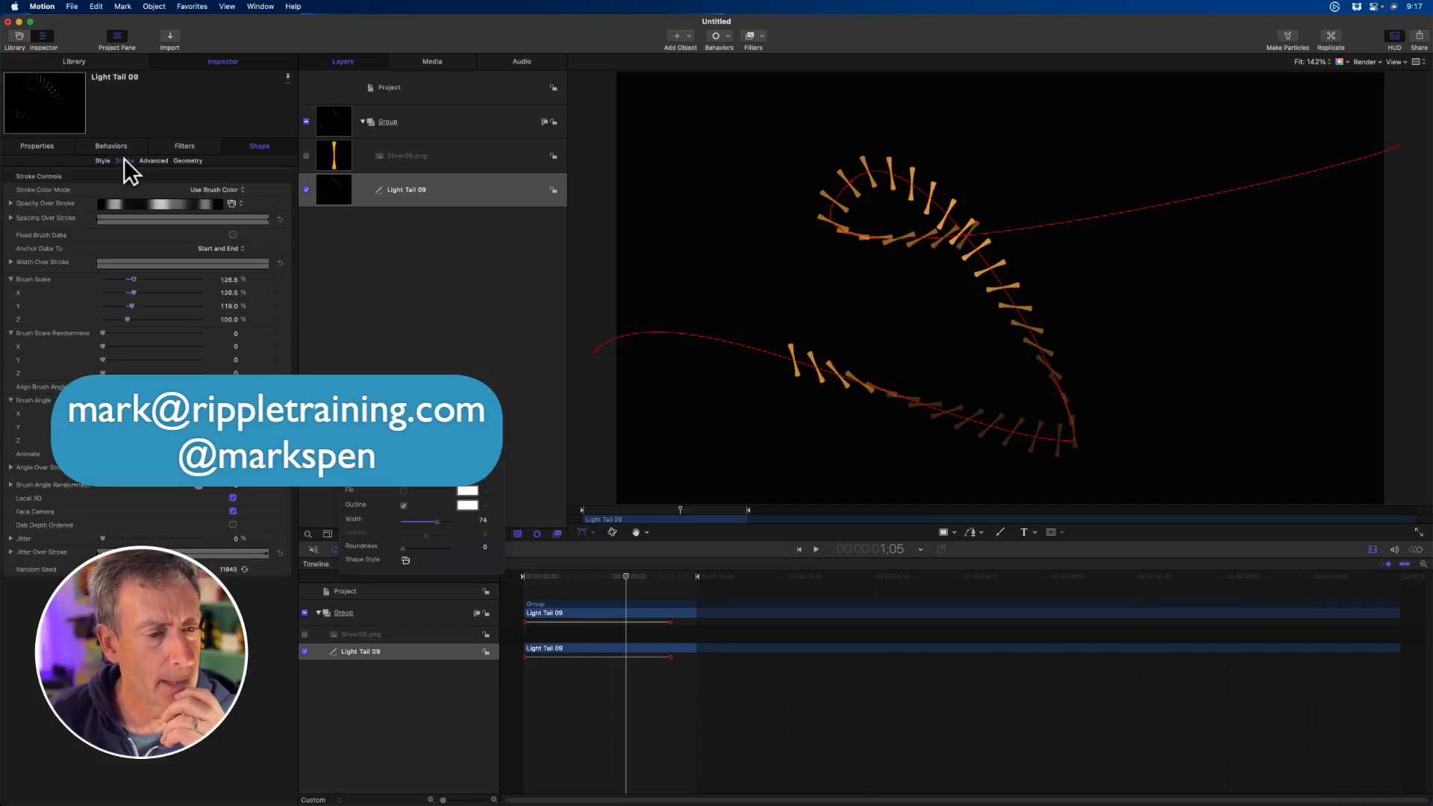
{"action": "left_click", "coordinate": [11, 467]}
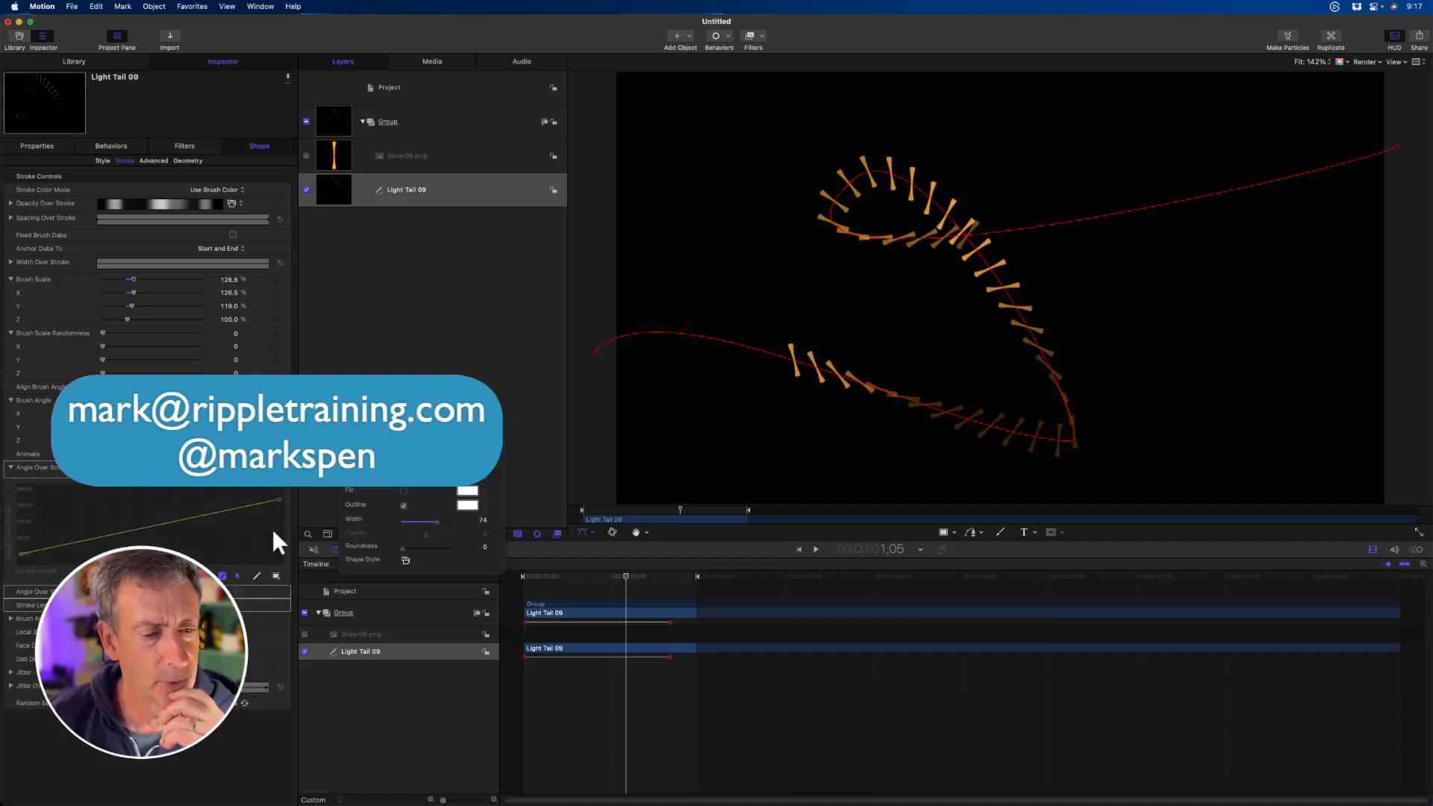
{"action": "left_click_drag", "start_coordinate": [278, 498], "coordinate": [278, 561]}
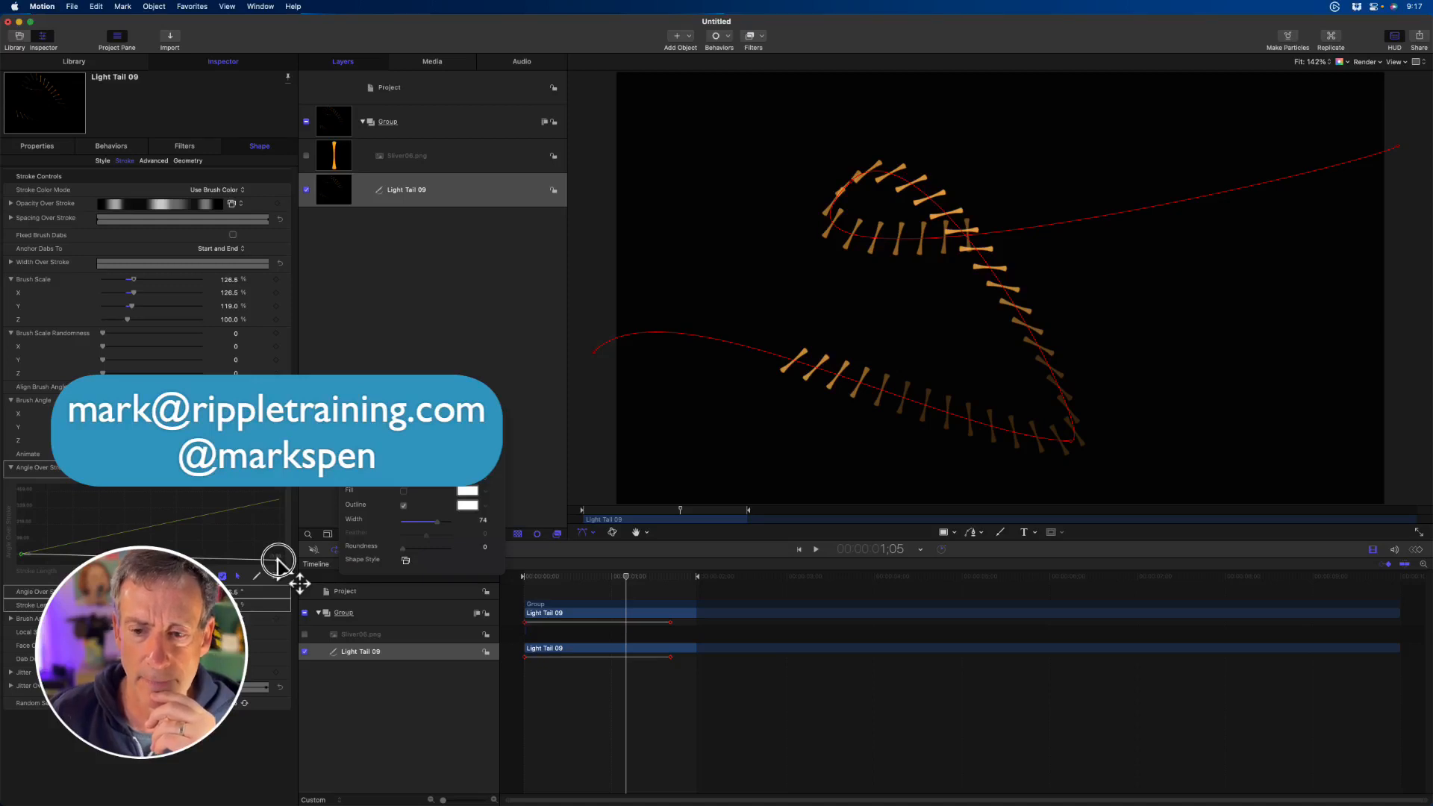
{"action": "left_click_drag", "start_coordinate": [277, 561], "coordinate": [286, 491]}
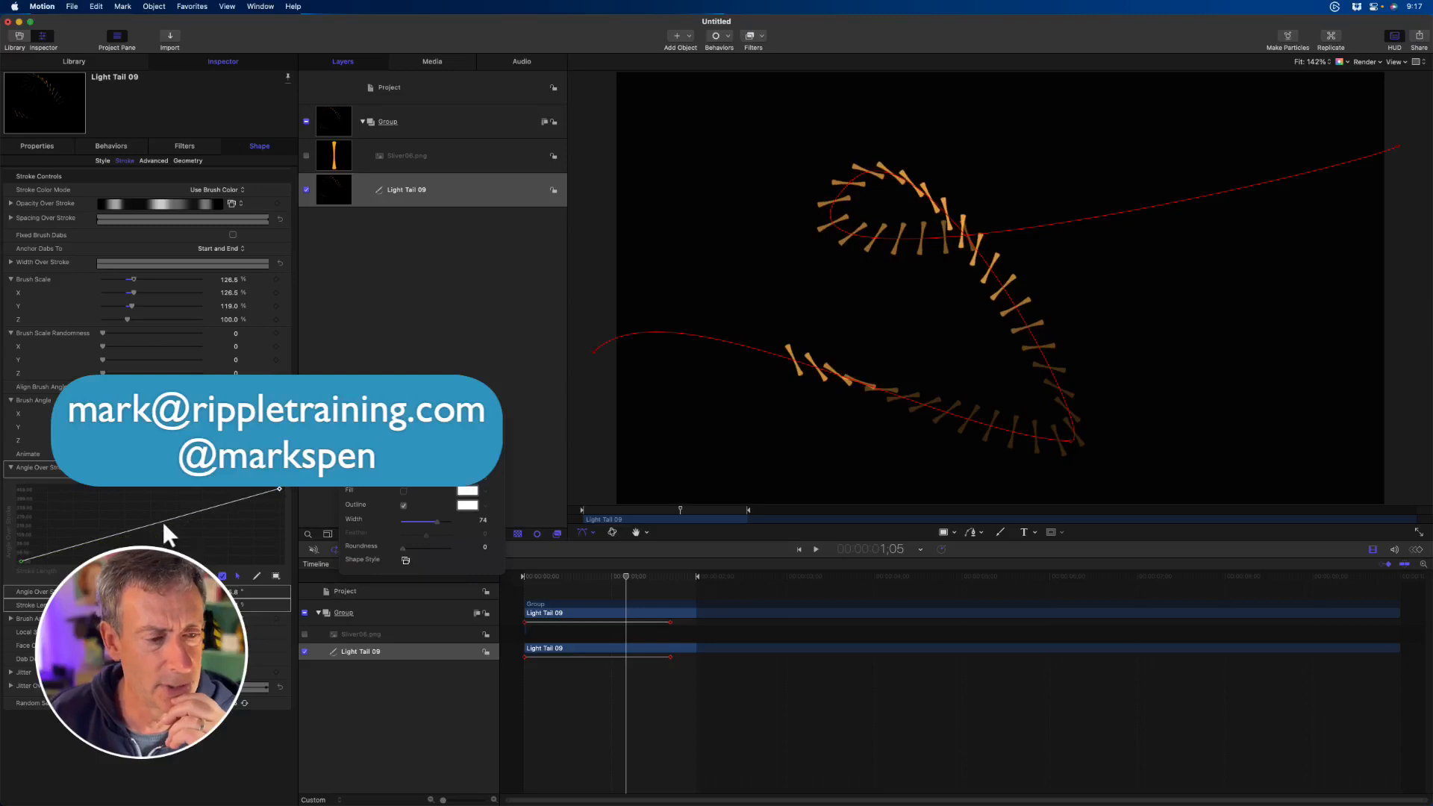
{"action": "mouse_move", "coordinate": [161, 524]}
{"action": "left_mouse_down"}
{"action": "mouse_move", "coordinate": [165, 551]}
{"action": "mouse_move", "coordinate": [163, 538]}
{"action": "left_mouse_up"}
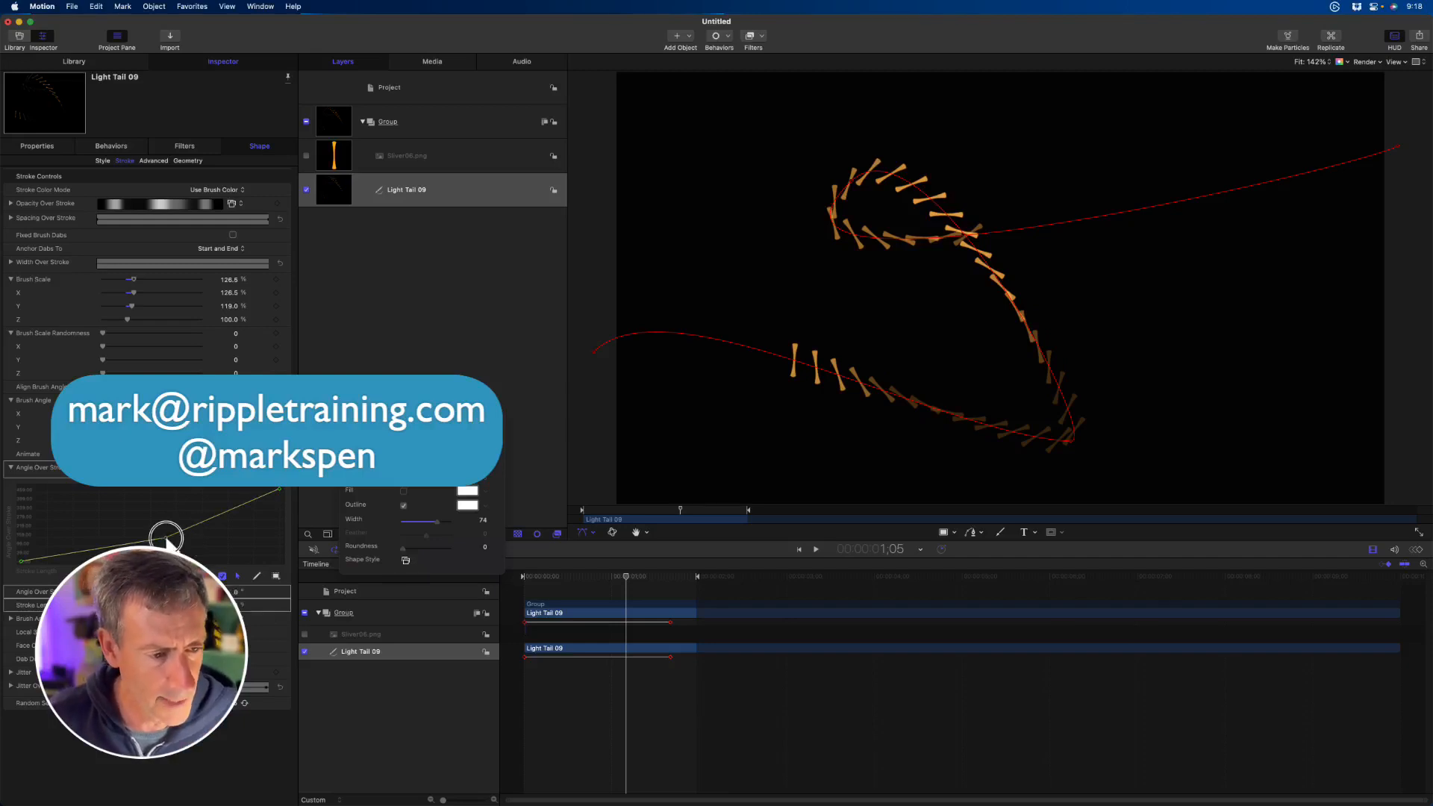
{"action": "left_click_drag", "start_coordinate": [172, 536], "coordinate": [201, 522]}
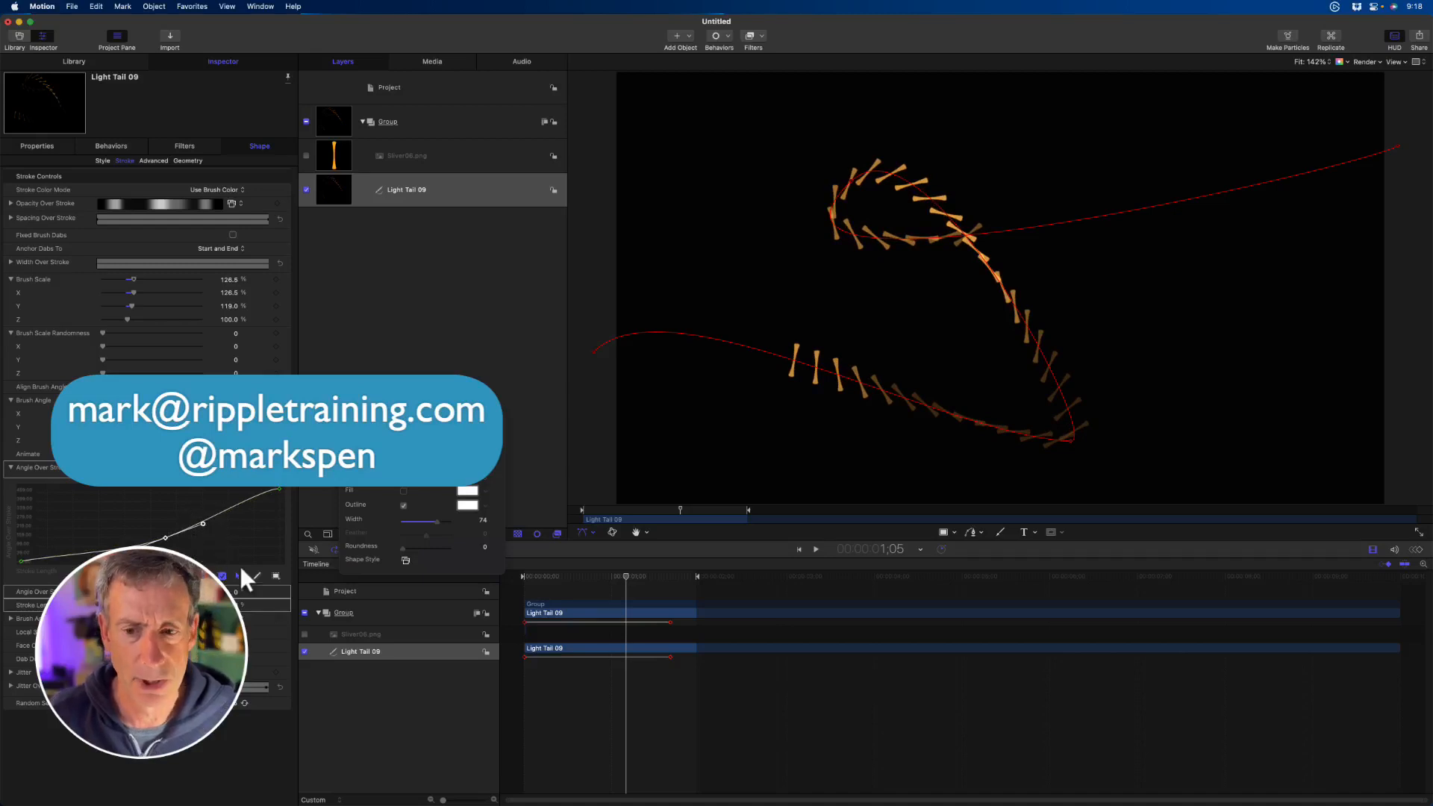
- Reduce the outline's spacing to its minimum so the brush images merge into a continuous ribbon
{"action": "left_click", "coordinate": [106, 161]}
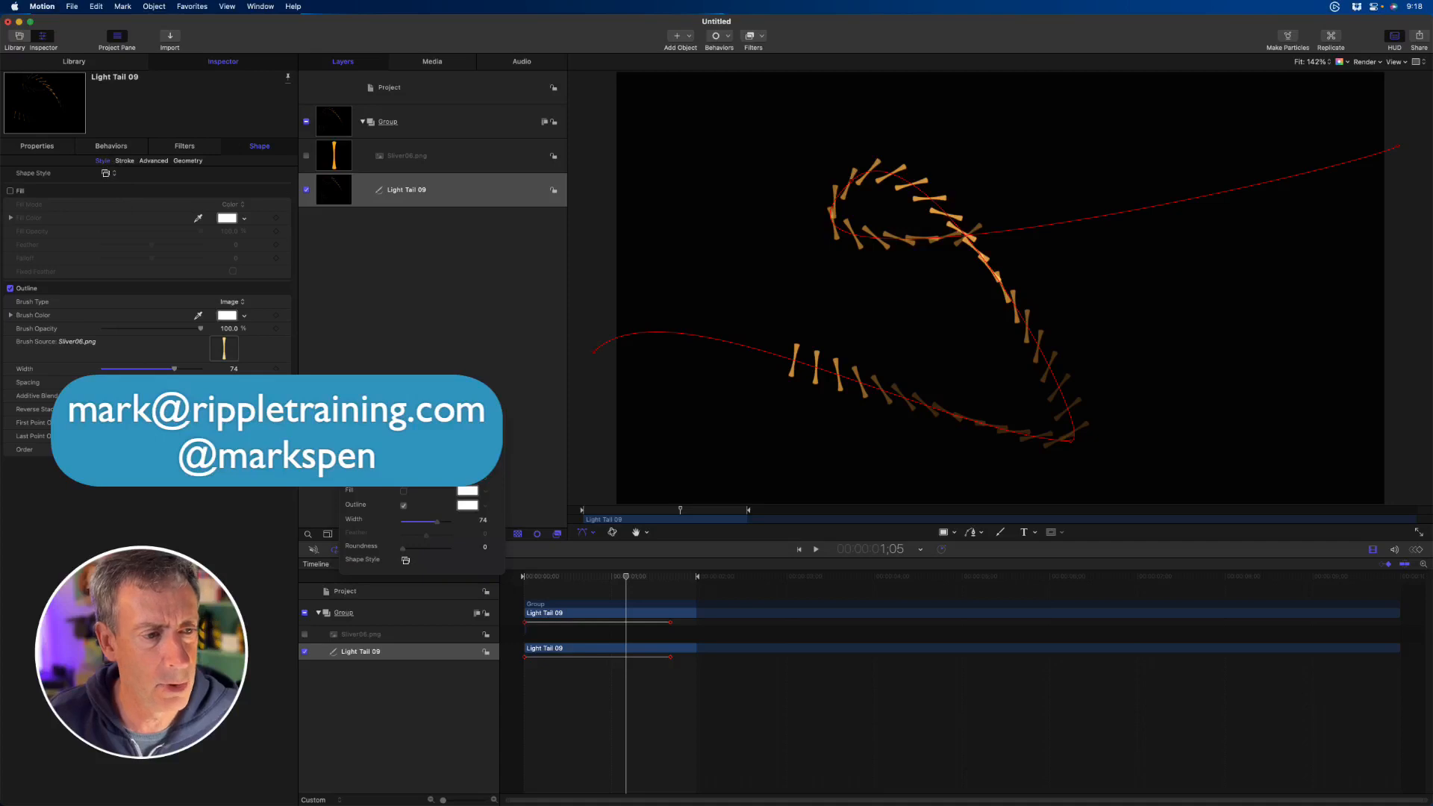
{"action": "left_click_drag", "start_coordinate": [138, 381], "coordinate": [99, 381]}
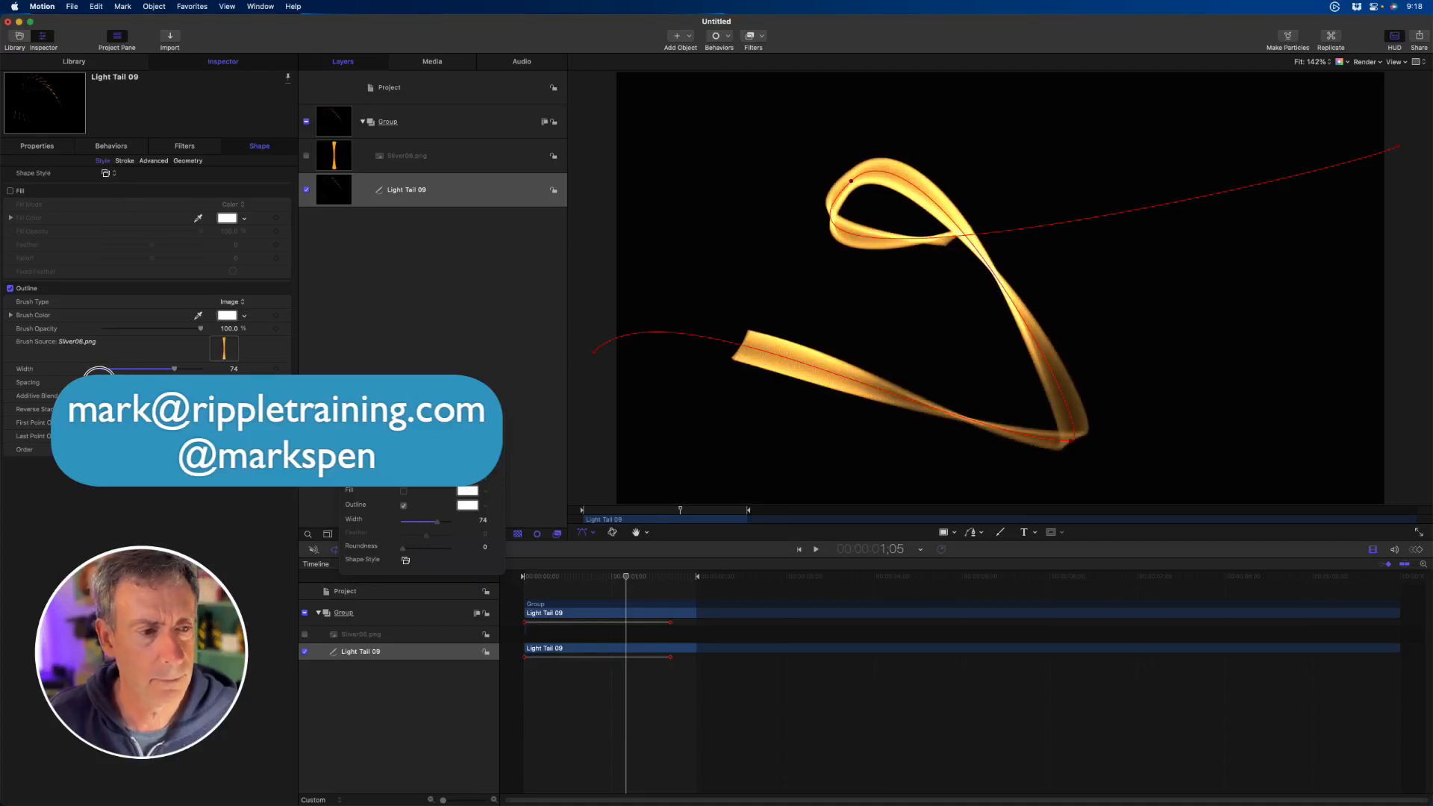
- Raise the middle point of the Angle Over Stroke graph above the straight ramp and play the animation from the start
{"action": "left_click", "coordinate": [124, 161]}
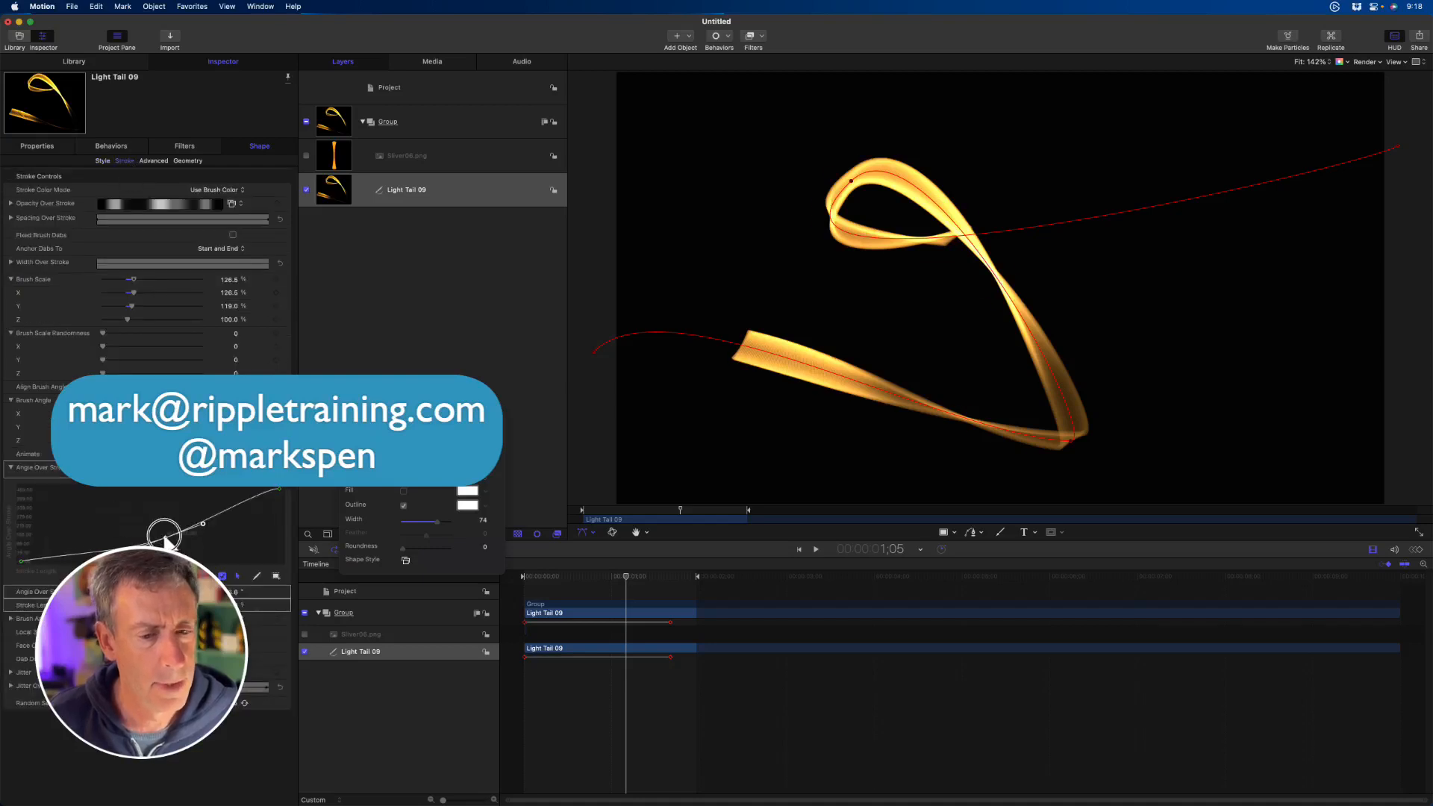
{"action": "mouse_move", "coordinate": [165, 535]}
{"action": "left_mouse_down"}
{"action": "mouse_move", "coordinate": [152, 495]}
{"action": "mouse_move", "coordinate": [162, 539]}
{"action": "mouse_move", "coordinate": [145, 505]}
{"action": "left_mouse_up"}
{"action": "left_click", "coordinate": [577, 508]}
{"action": "key", "text": "space"}
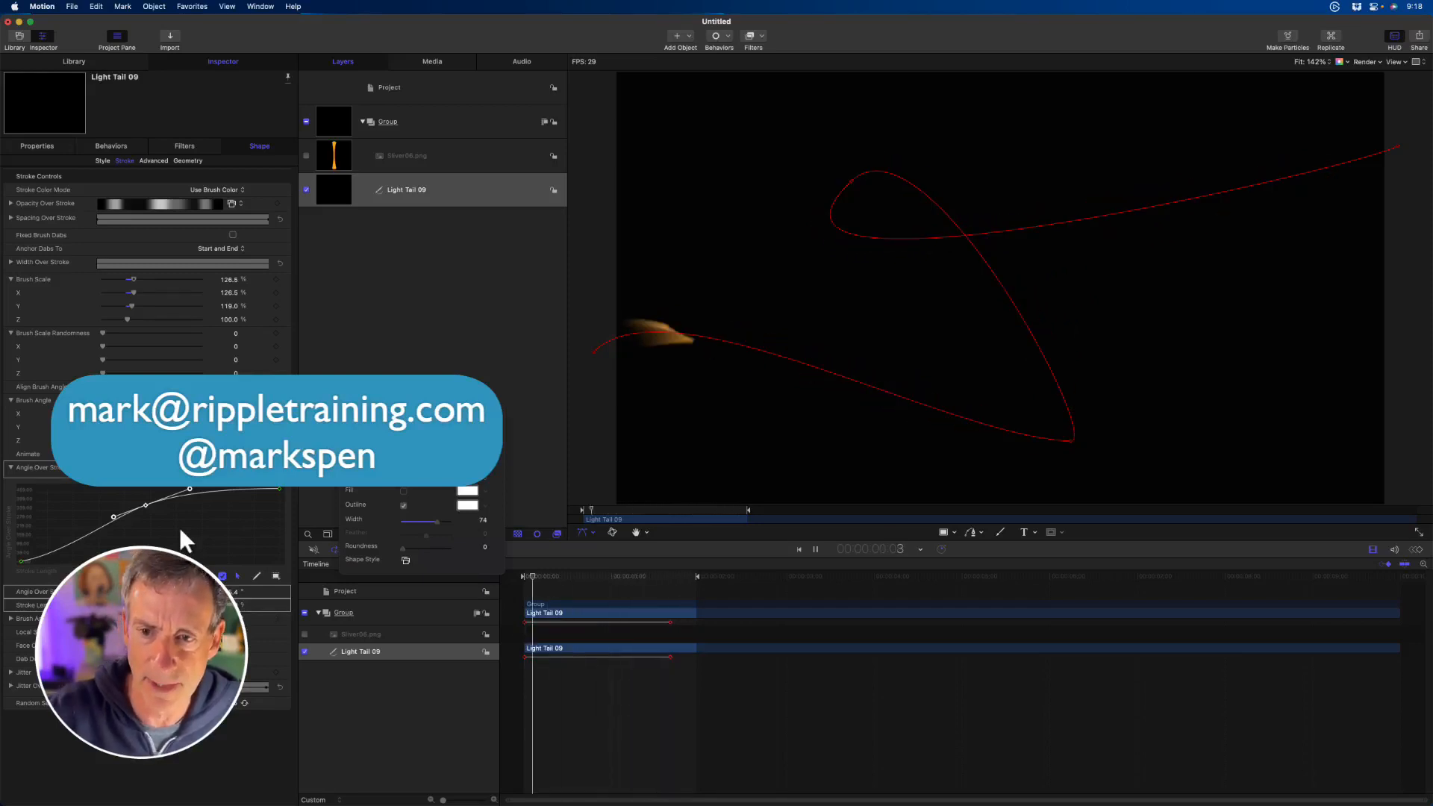
{"action": "key", "text": "space"}
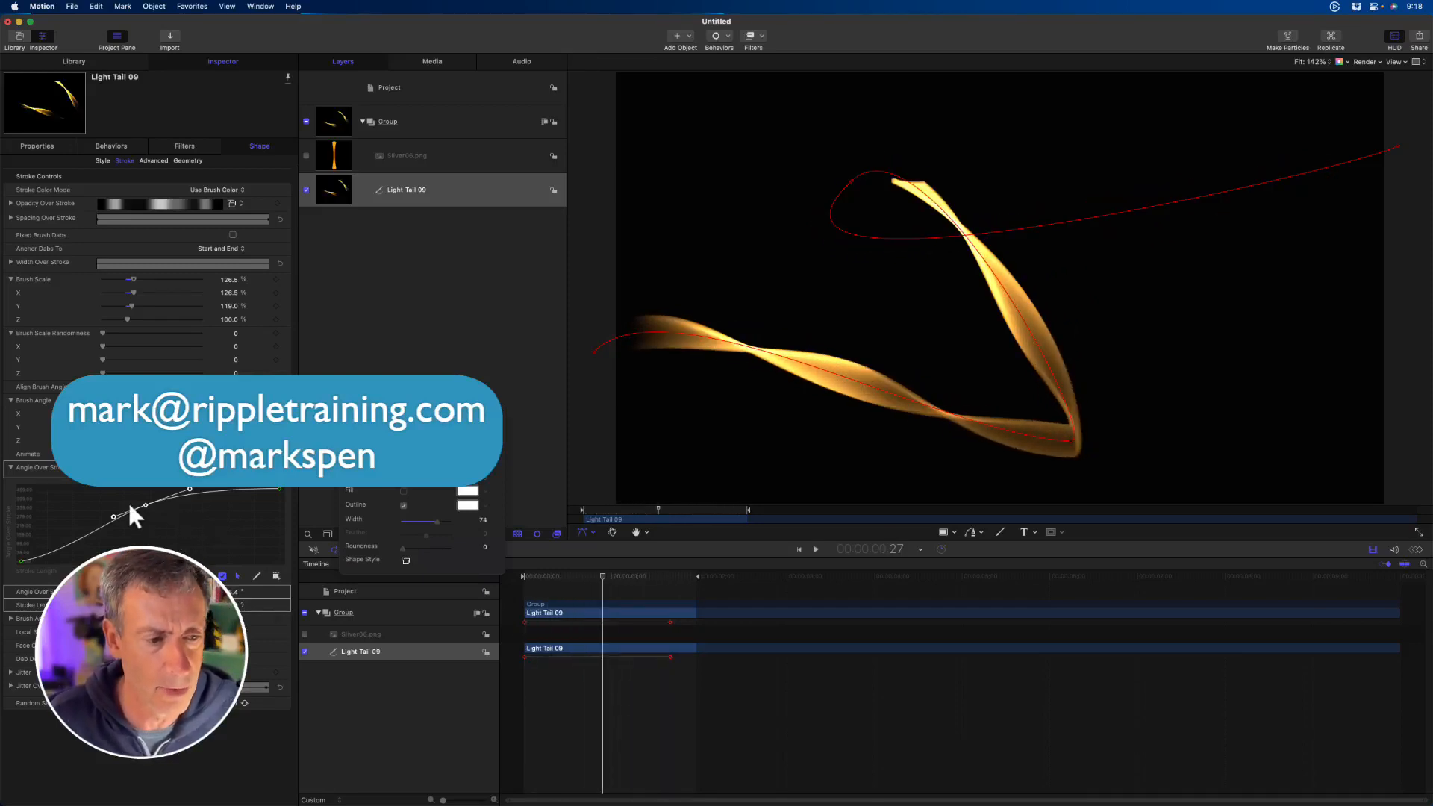
- Reset the Angle Over Stroke graph to its default after nudging its middle point, and preview the animation from near the start
{"action": "left_click_drag", "start_coordinate": [145, 505], "coordinate": [139, 508]}
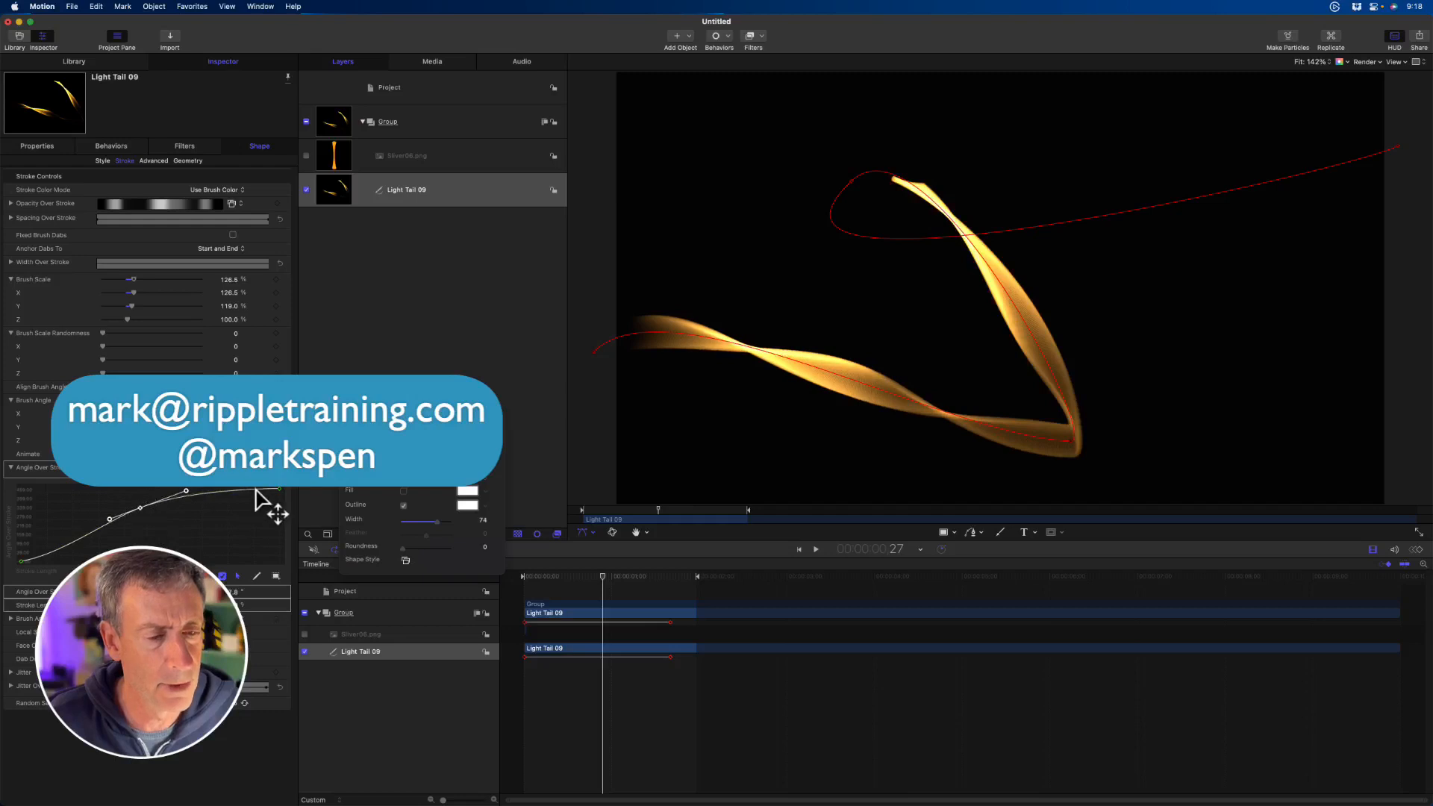
{"action": "left_click", "coordinate": [280, 468]}
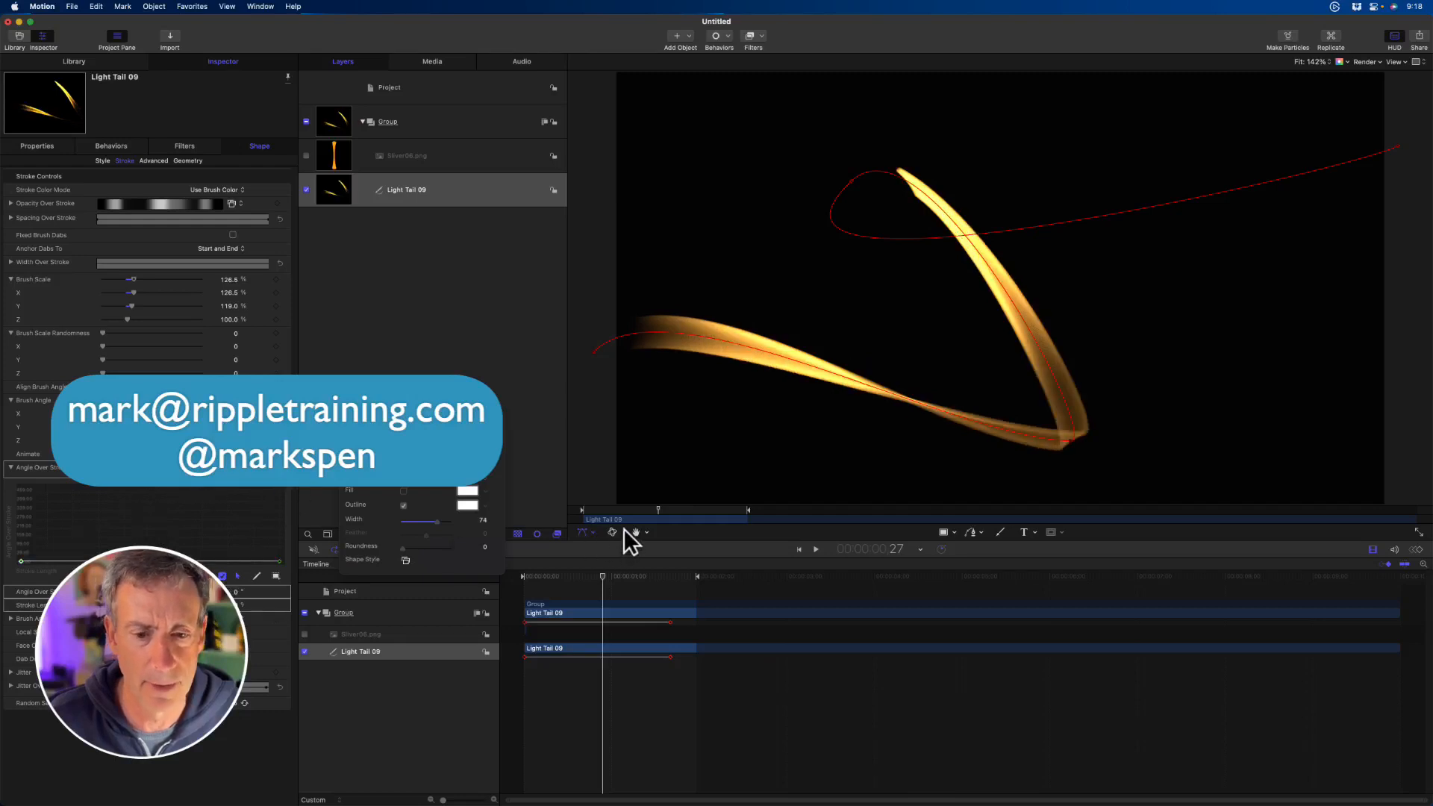
{"action": "left_click_drag", "start_coordinate": [657, 509], "coordinate": [591, 509]}
{"action": "key", "text": "space"}
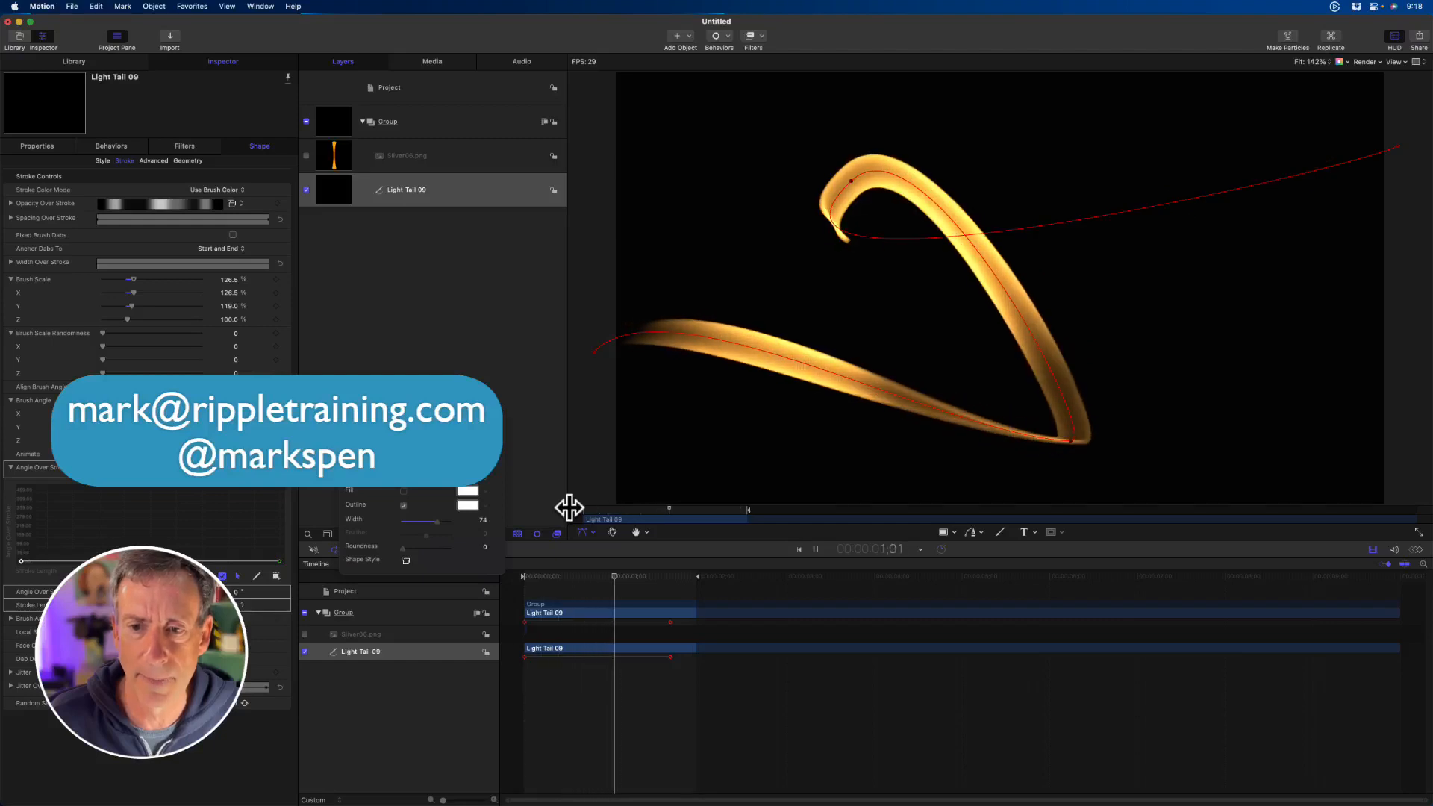
{"action": "key", "text": "space"}
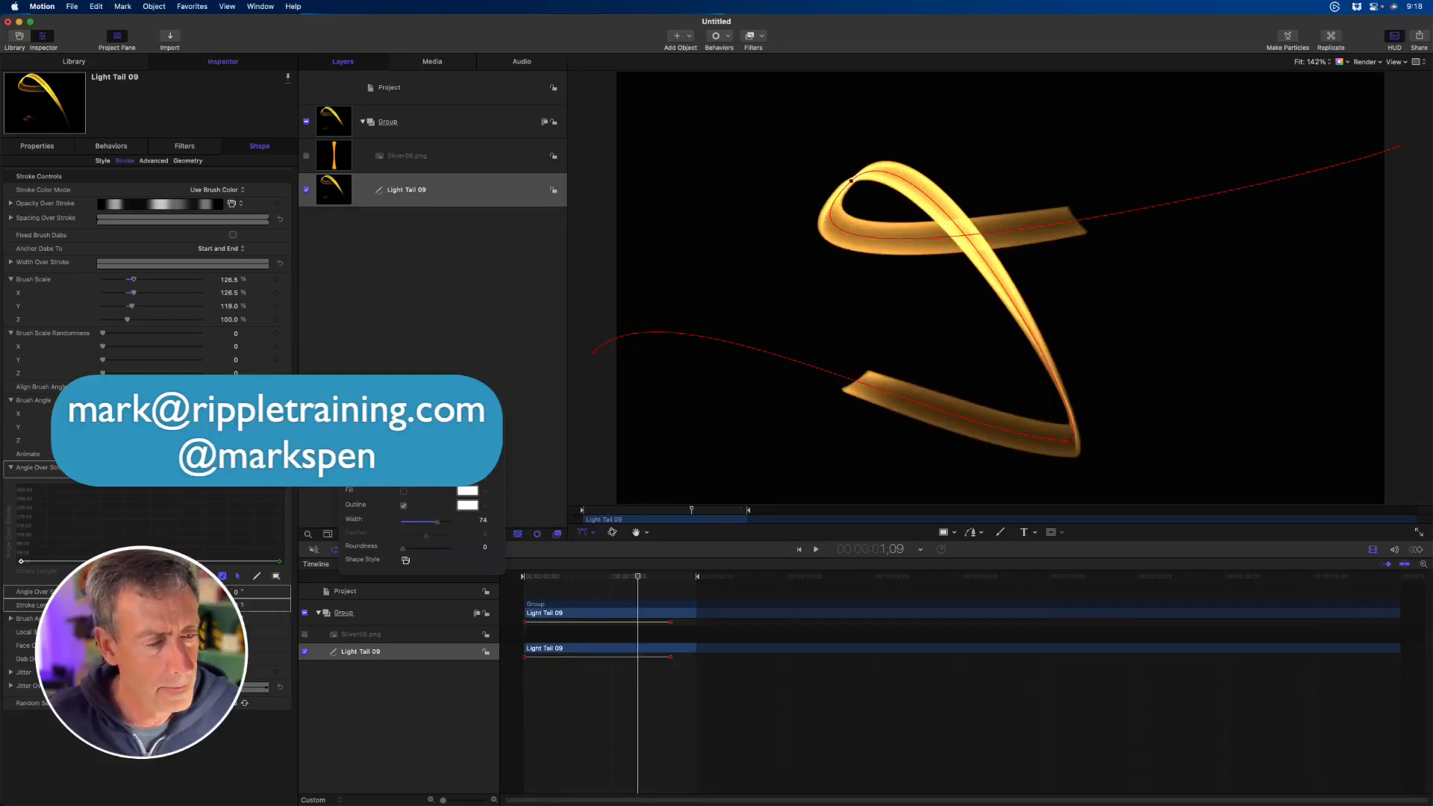
- Raise the Angle Over Stroke end point into a straight rising ramp, return to the style settings, and preview the animation
{"action": "left_click_drag", "start_coordinate": [277, 559], "coordinate": [303, 501]}
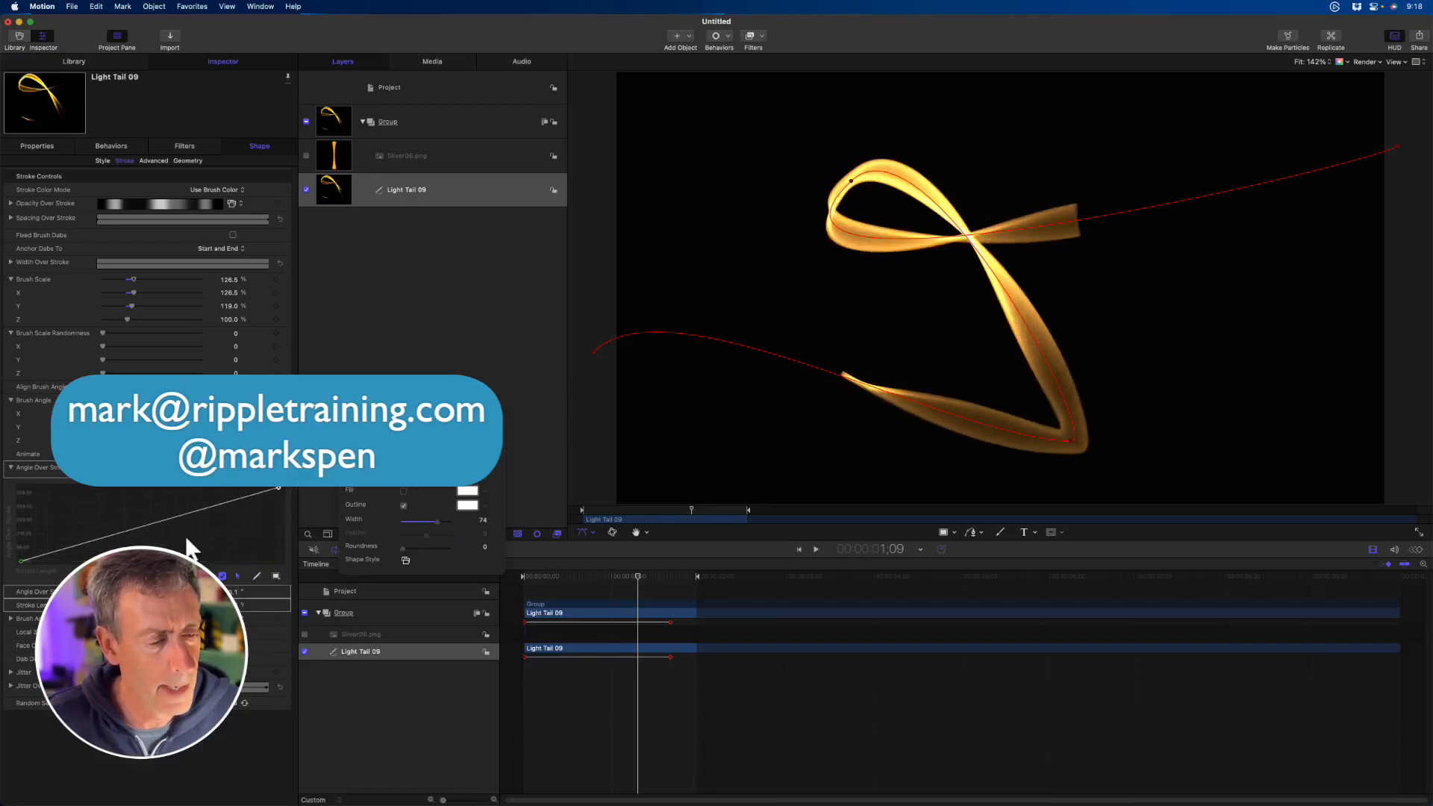
{"action": "left_click", "coordinate": [102, 161]}
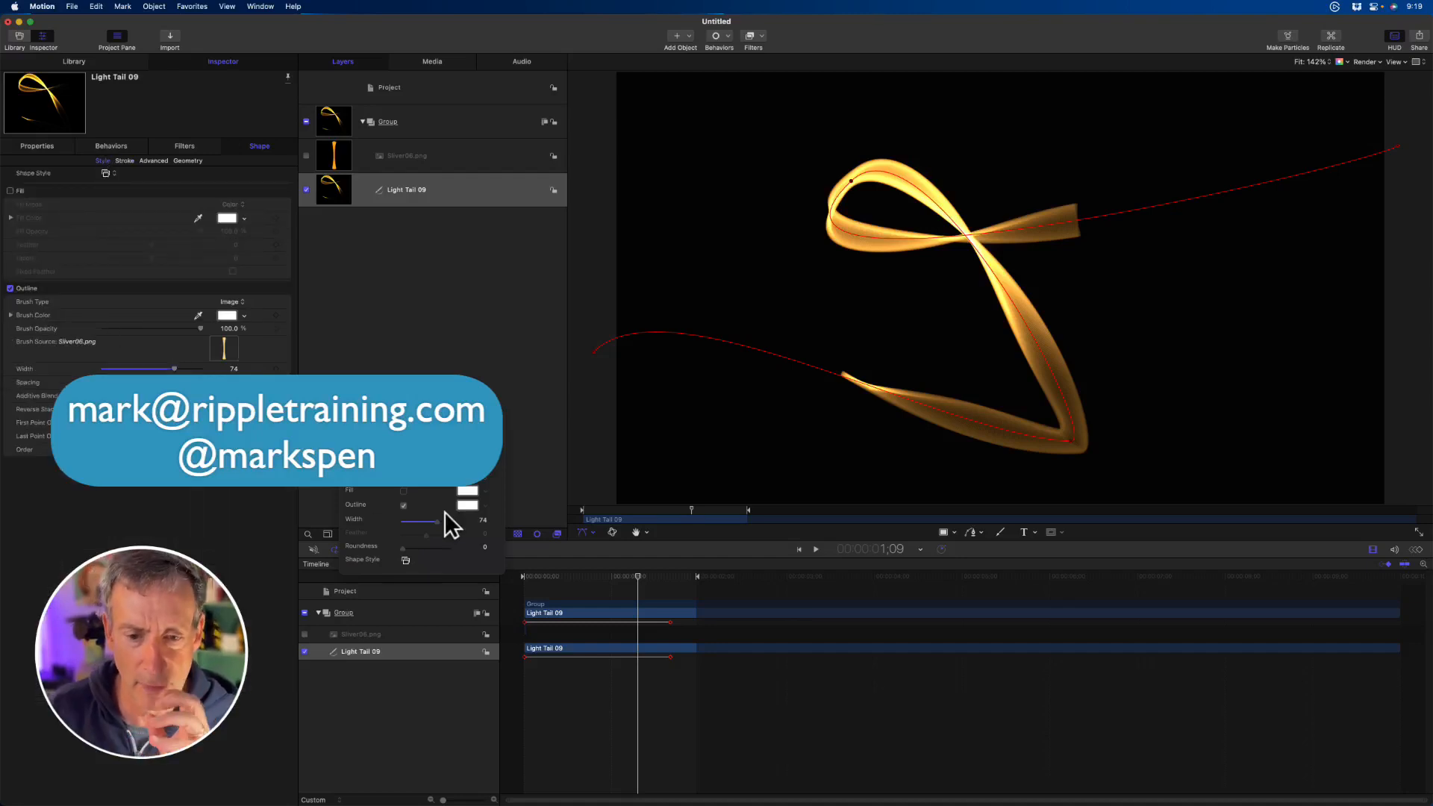
{"action": "left_click", "coordinate": [584, 512]}
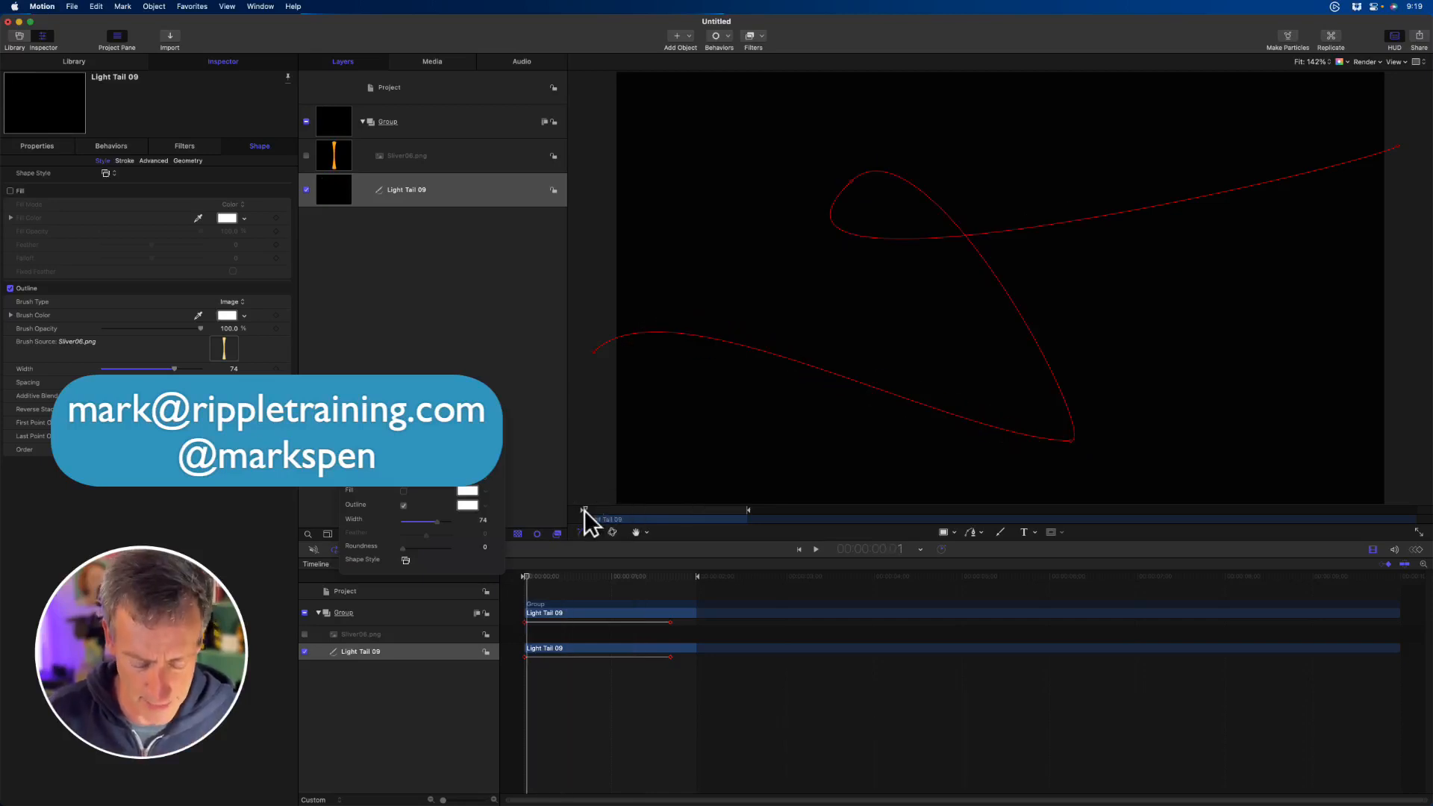
{"action": "key", "text": "space"}
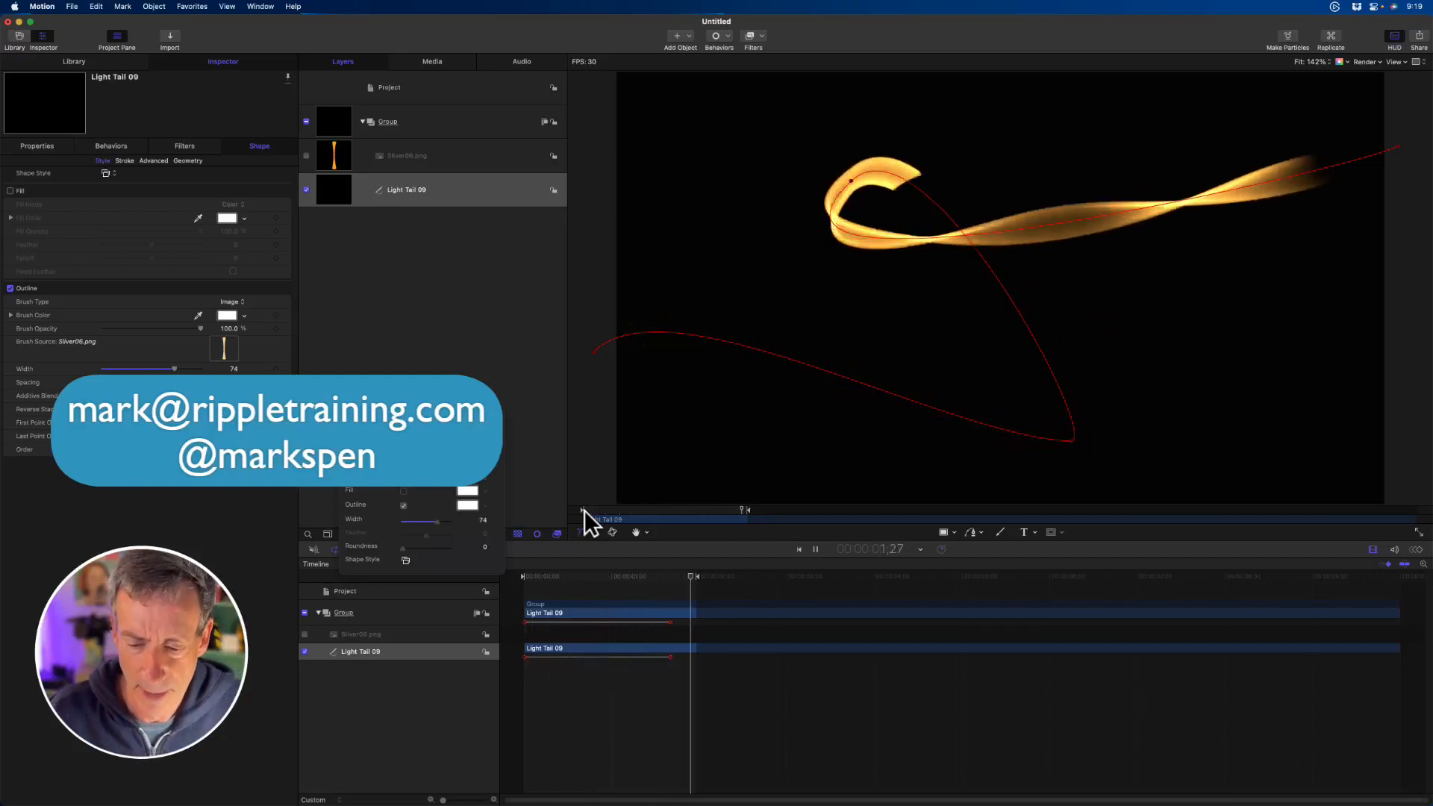
{"action": "key", "text": "space"}
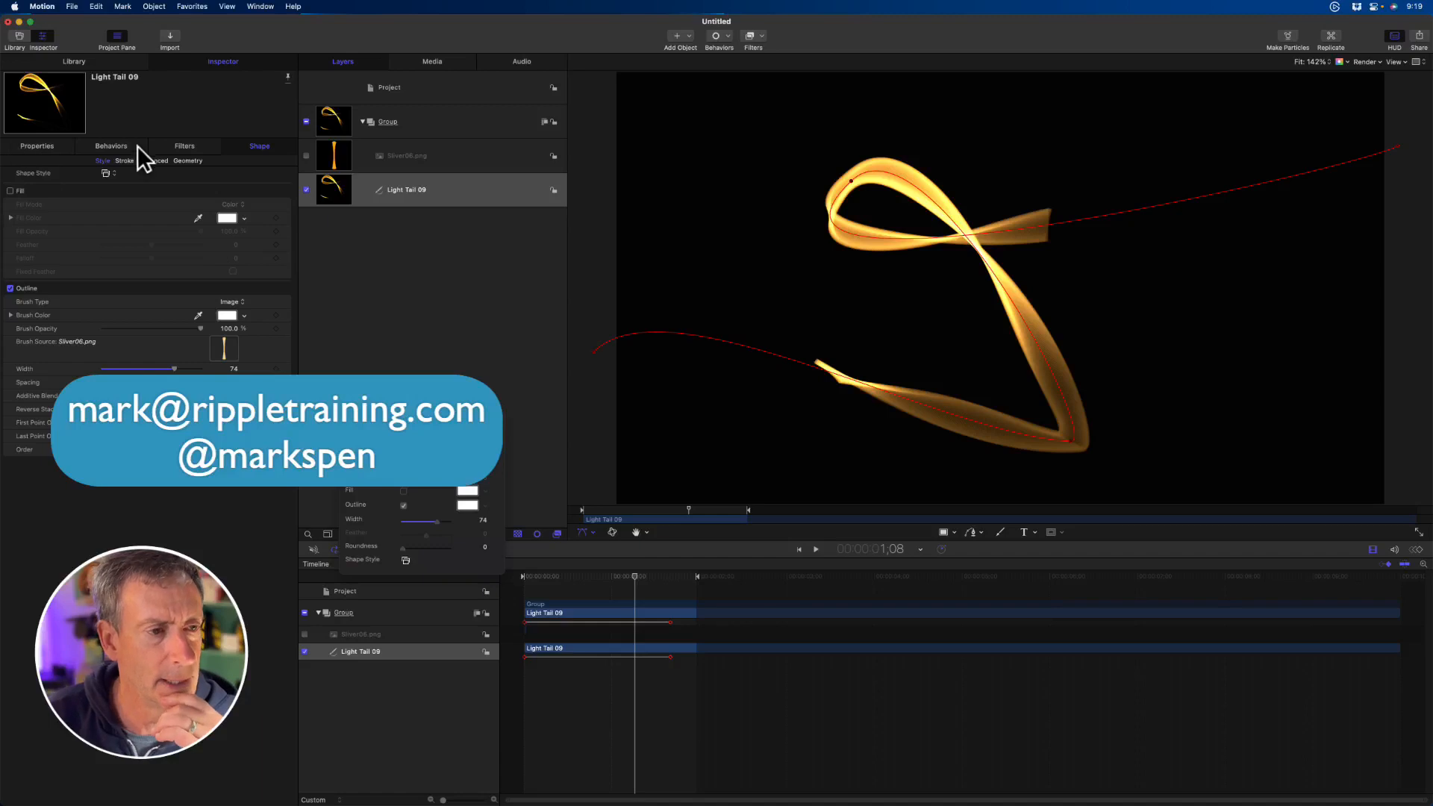
- Try a solid fill on the Light Tail 09 shape, turn it off, and restore the outline
{"action": "left_click", "coordinate": [11, 191]}
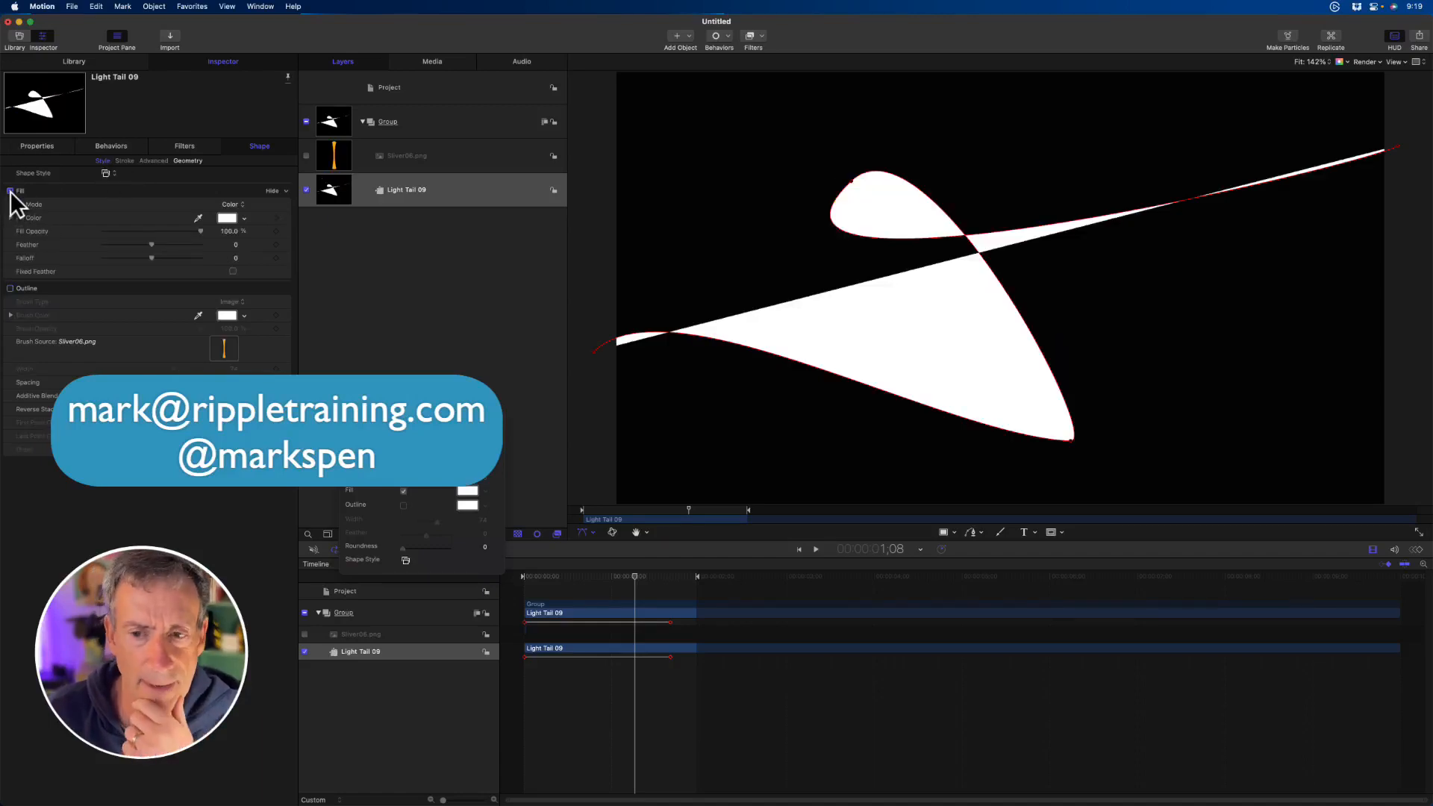
{"action": "left_click", "coordinate": [11, 191]}
{"action": "left_click", "coordinate": [10, 288]}
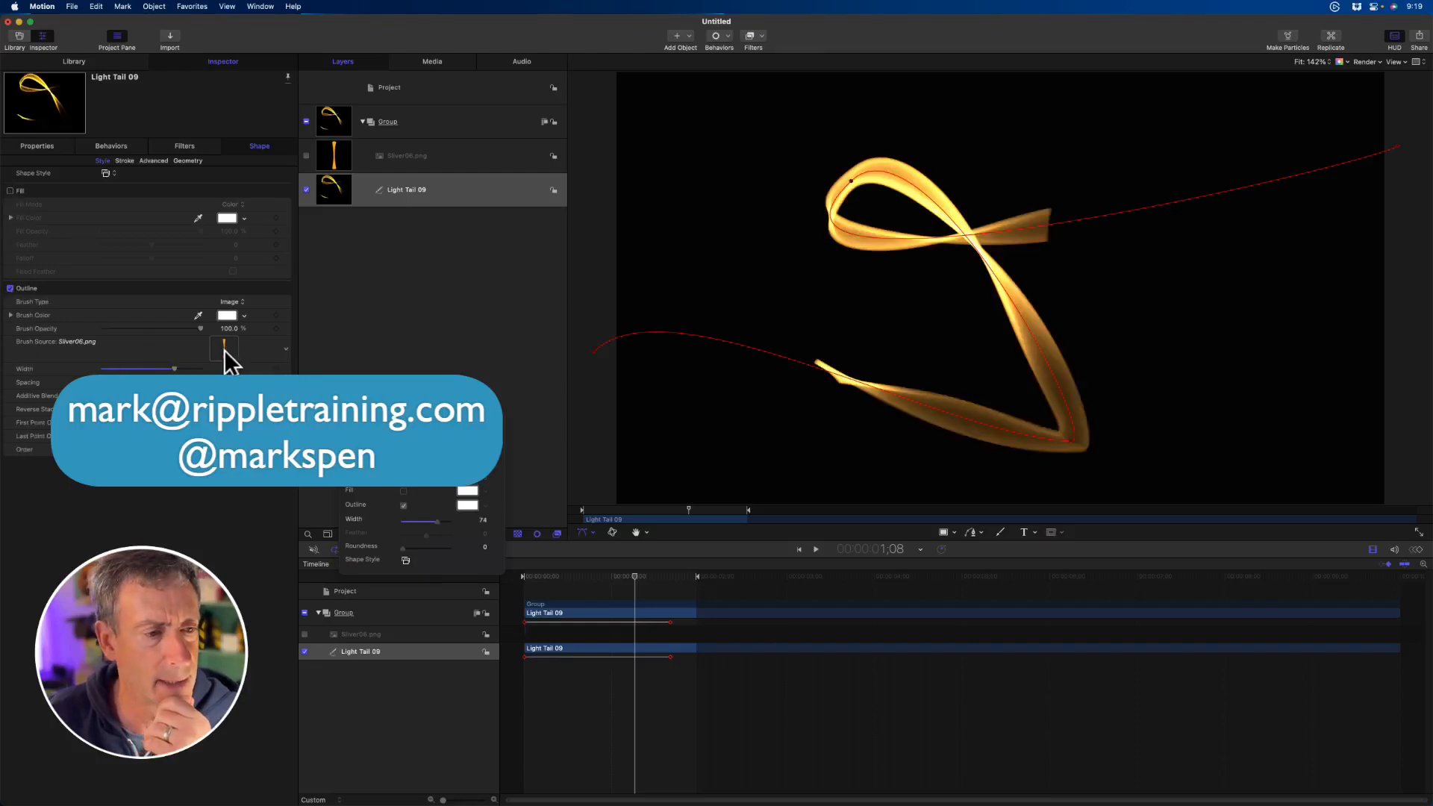
- Change the outline's brush type to Airbrush and move the playhead back to frame 1;03
{"action": "left_click", "coordinate": [233, 303]}
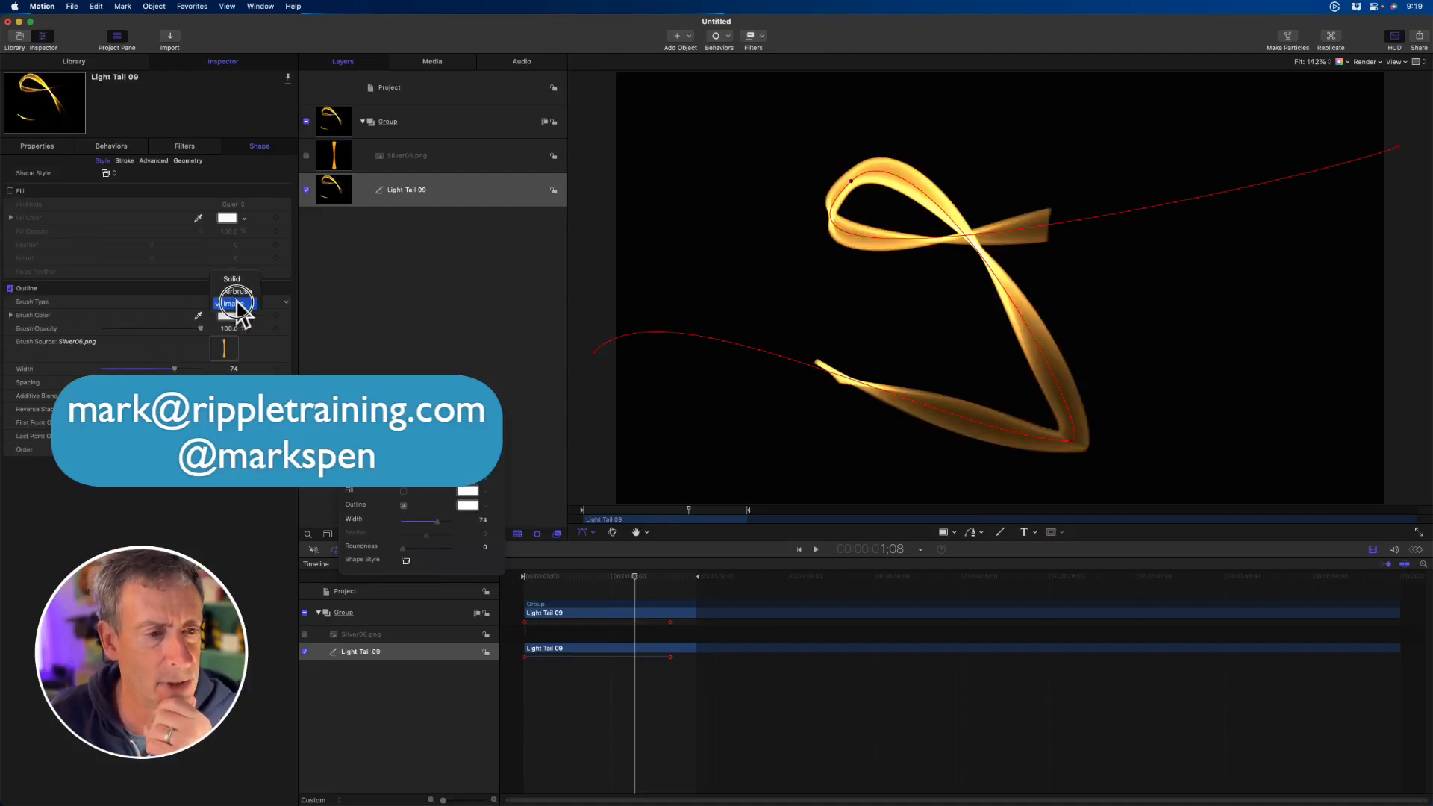
{"action": "left_click", "coordinate": [237, 291]}
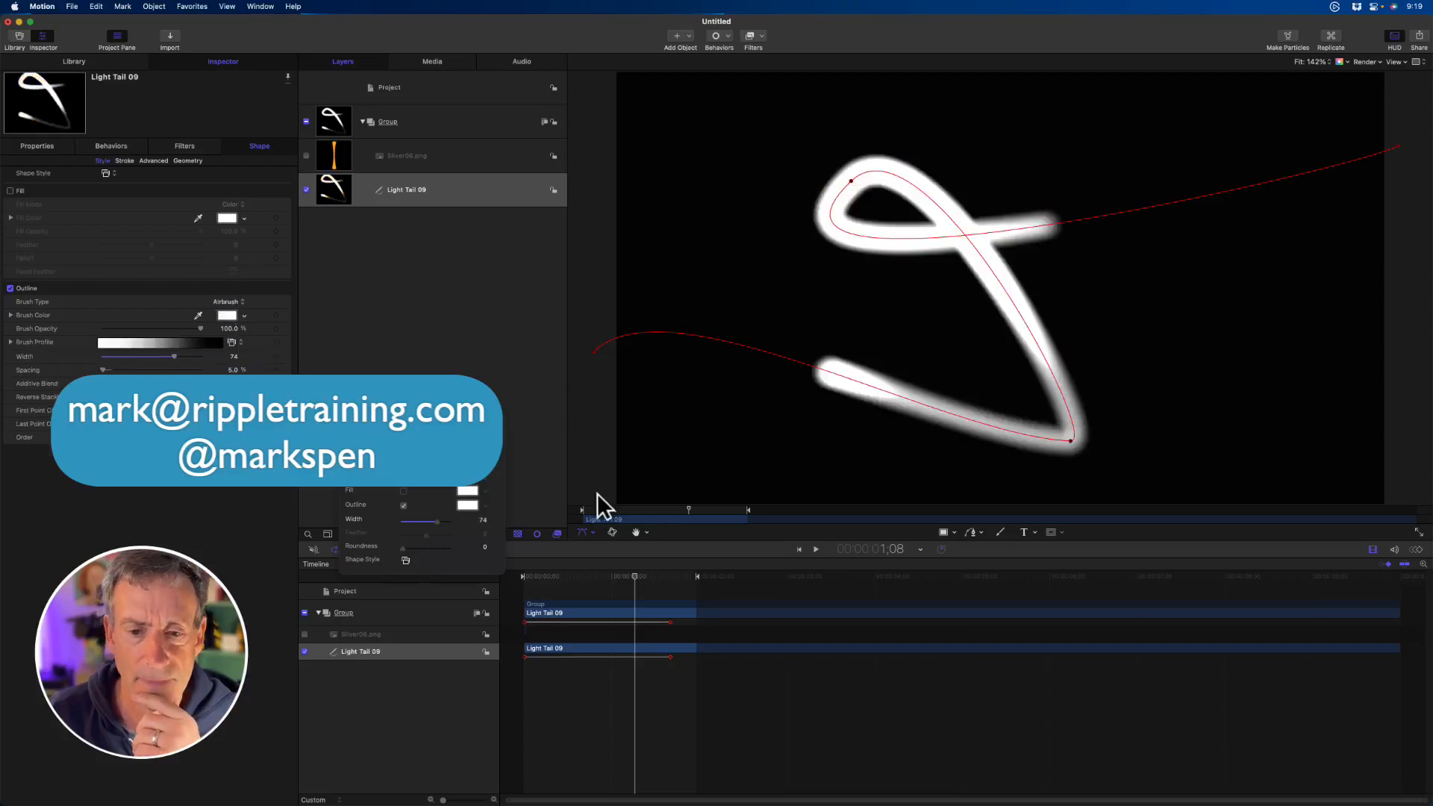
{"action": "mouse_move", "coordinate": [650, 507]}
{"action": "left_mouse_down"}
{"action": "mouse_move", "coordinate": [569, 520]}
{"action": "mouse_move", "coordinate": [701, 516]}
{"action": "mouse_move", "coordinate": [662, 512]}
{"action": "left_mouse_up"}
- Set the airbrush outline's brush color to dark blue
{"action": "left_click", "coordinate": [245, 315]}
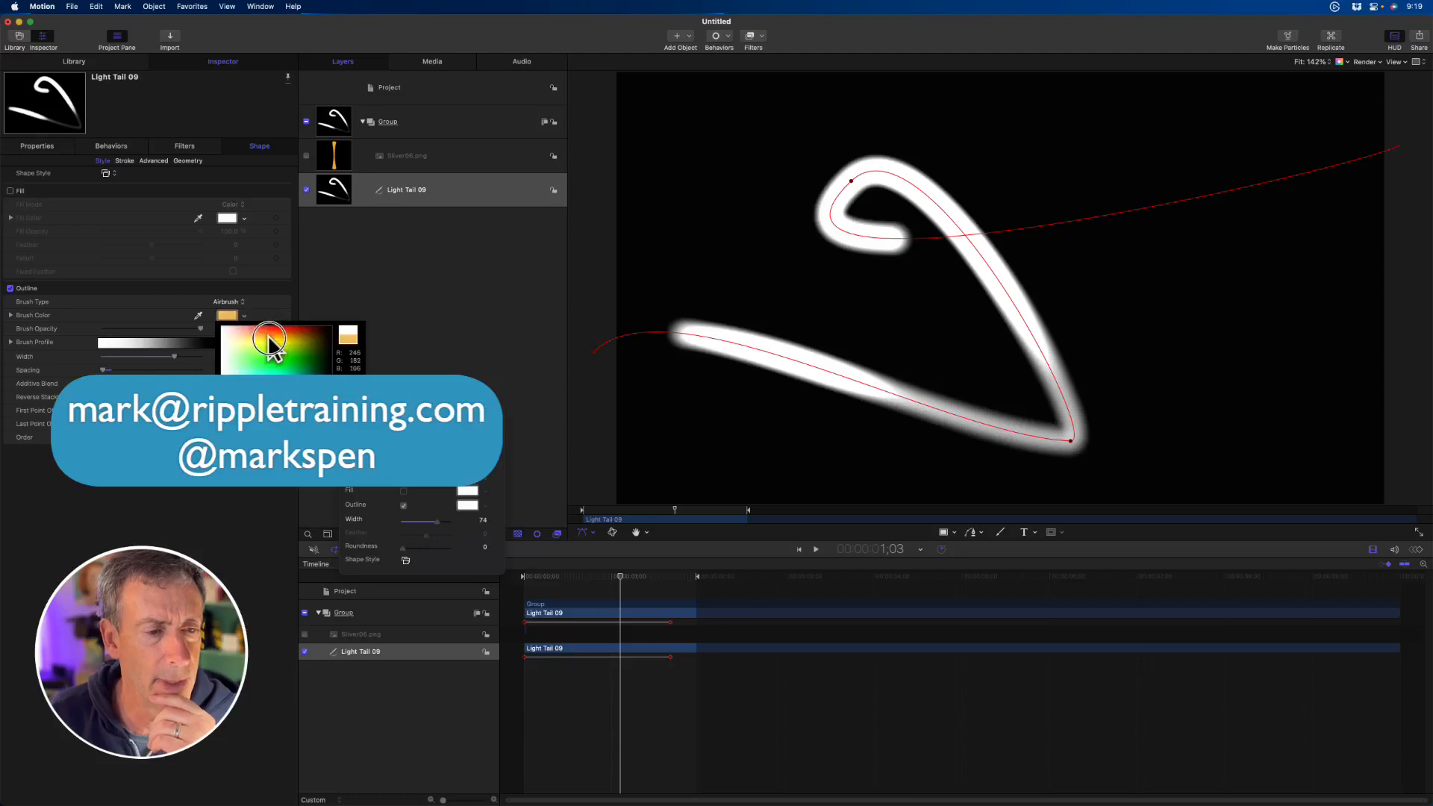
{"action": "left_click", "coordinate": [279, 332]}
{"action": "left_click_drag", "start_coordinate": [286, 336], "coordinate": [324, 369]}
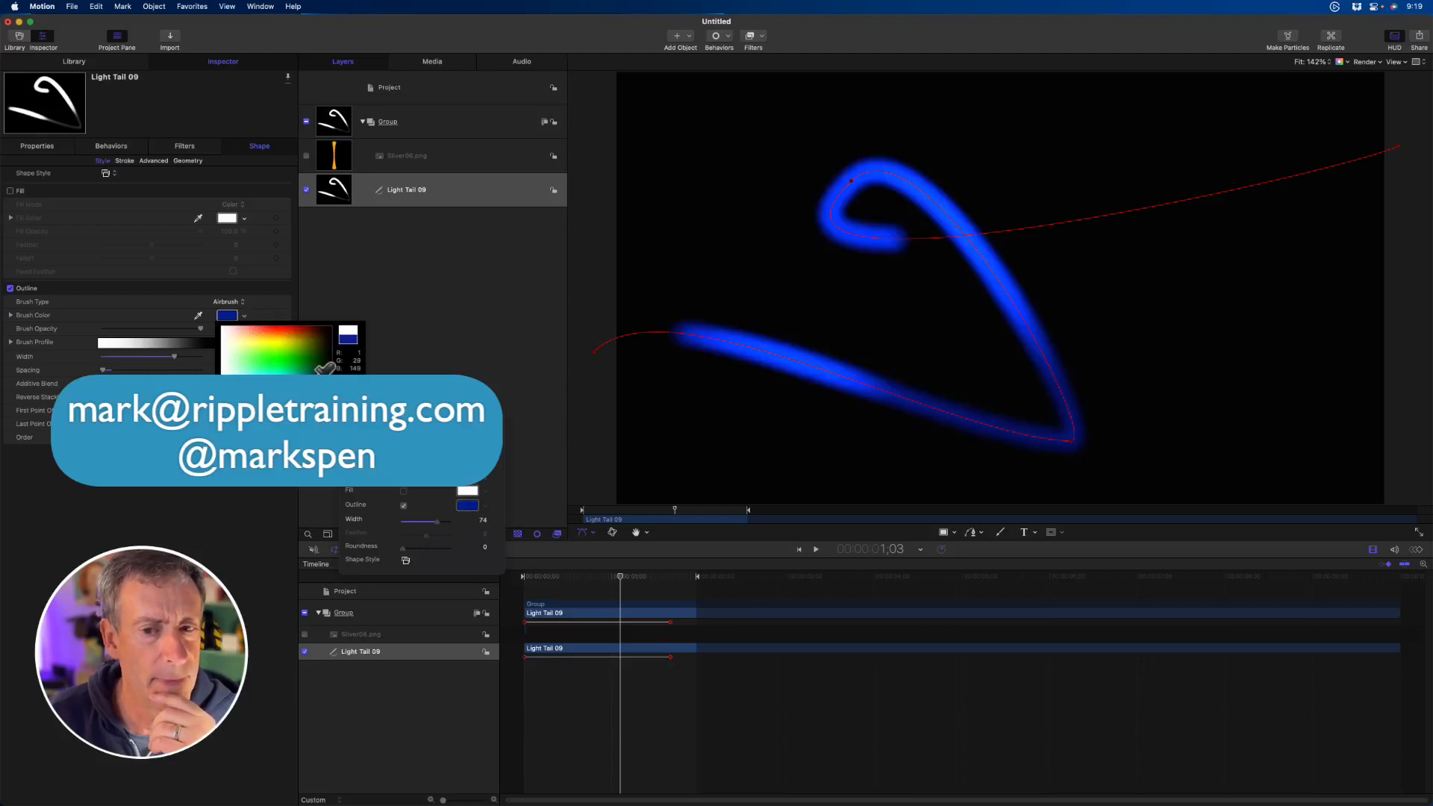
{"action": "left_click", "coordinate": [321, 374]}
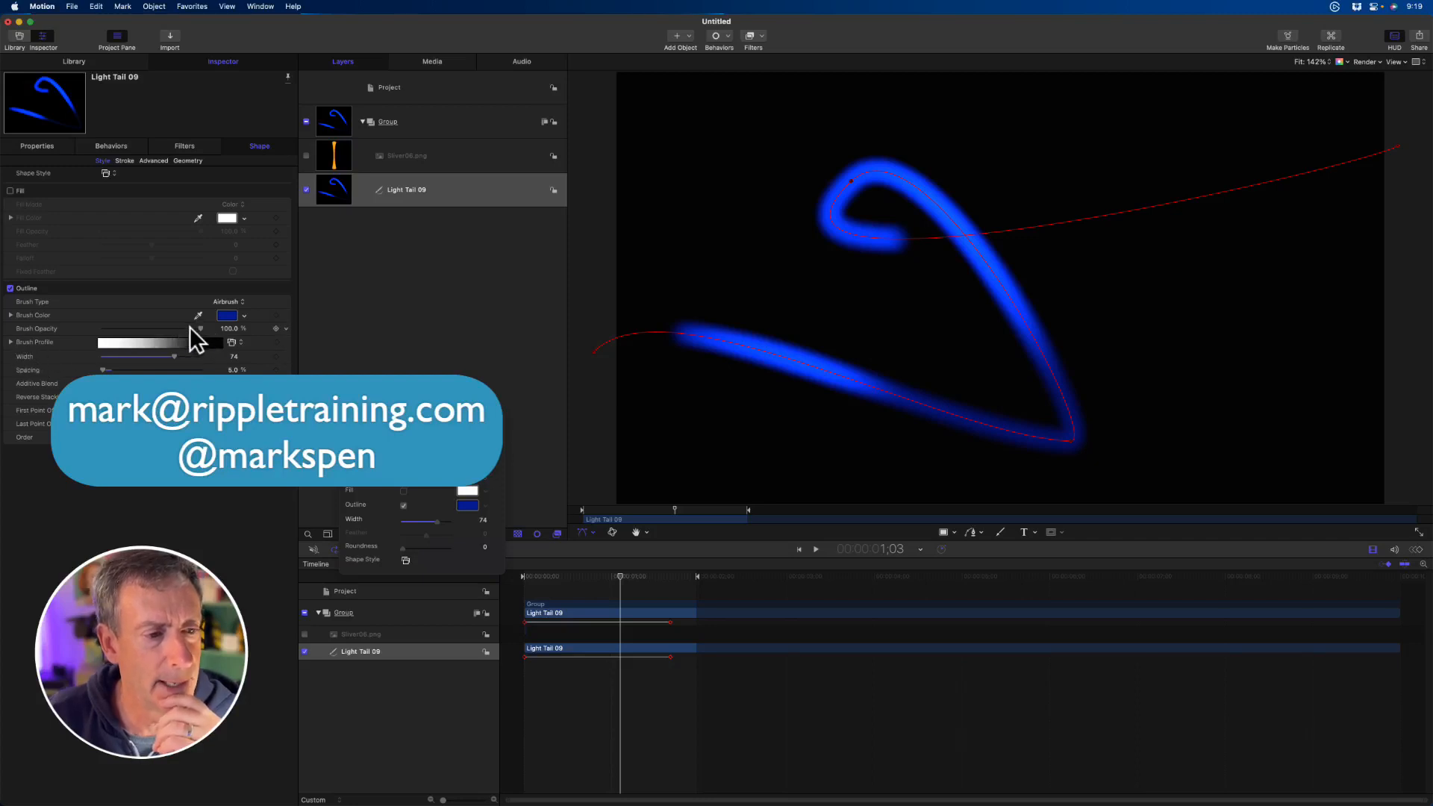
- Increase the outline's spacing and harden the brush edge by moving the Brush Profile's white opacity stop toward the black end
{"action": "mouse_move", "coordinate": [99, 369]}
{"action": "left_mouse_down"}
{"action": "mouse_move", "coordinate": [192, 370]}
{"action": "mouse_move", "coordinate": [4, 365]}
{"action": "left_mouse_up"}
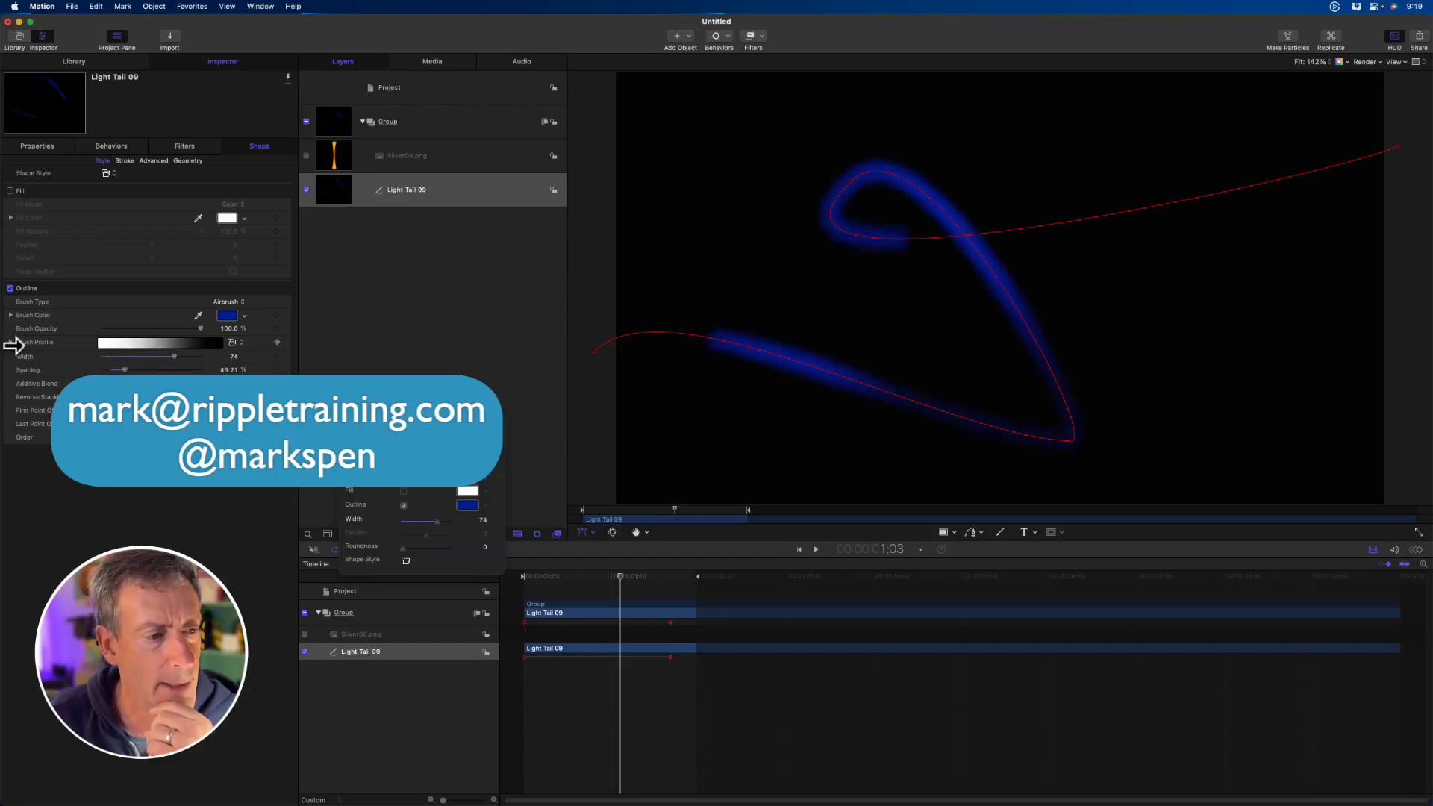
{"action": "left_click", "coordinate": [11, 342]}
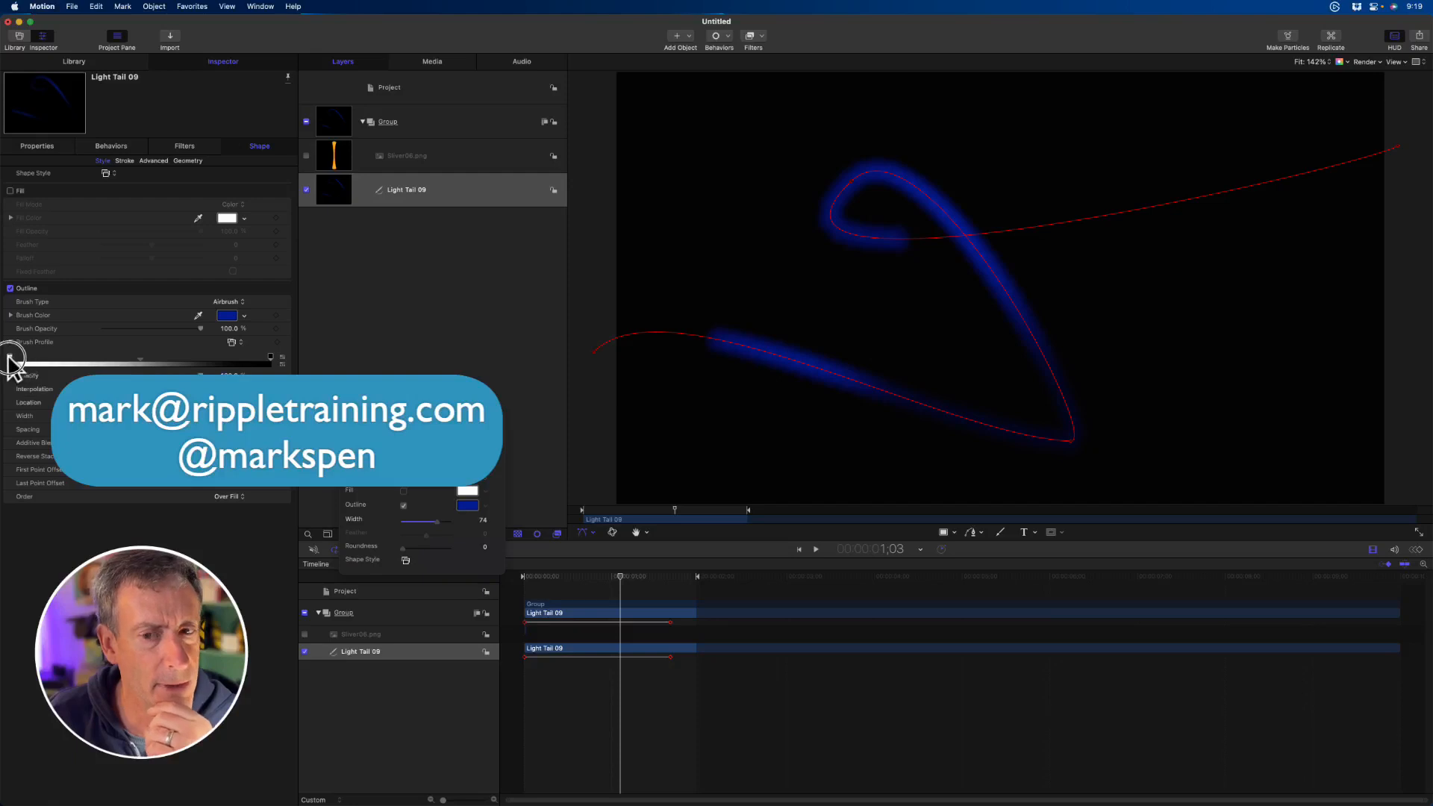
{"action": "left_click_drag", "start_coordinate": [11, 362], "coordinate": [216, 363]}
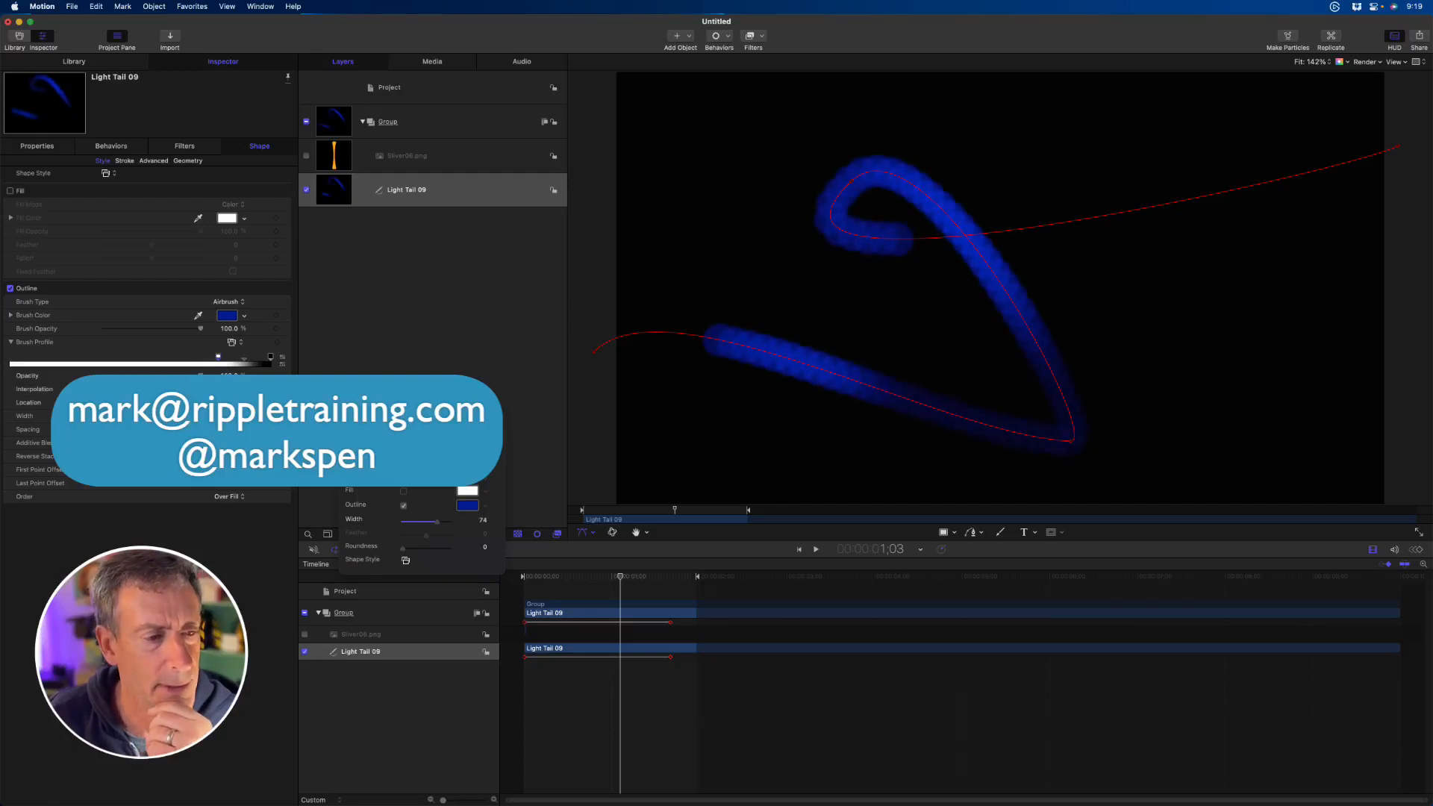
- Set the outline width to 87 and increase the spacing until the brush dabs separate into individual dots
{"action": "left_click_drag", "start_coordinate": [437, 521], "coordinate": [445, 521]}
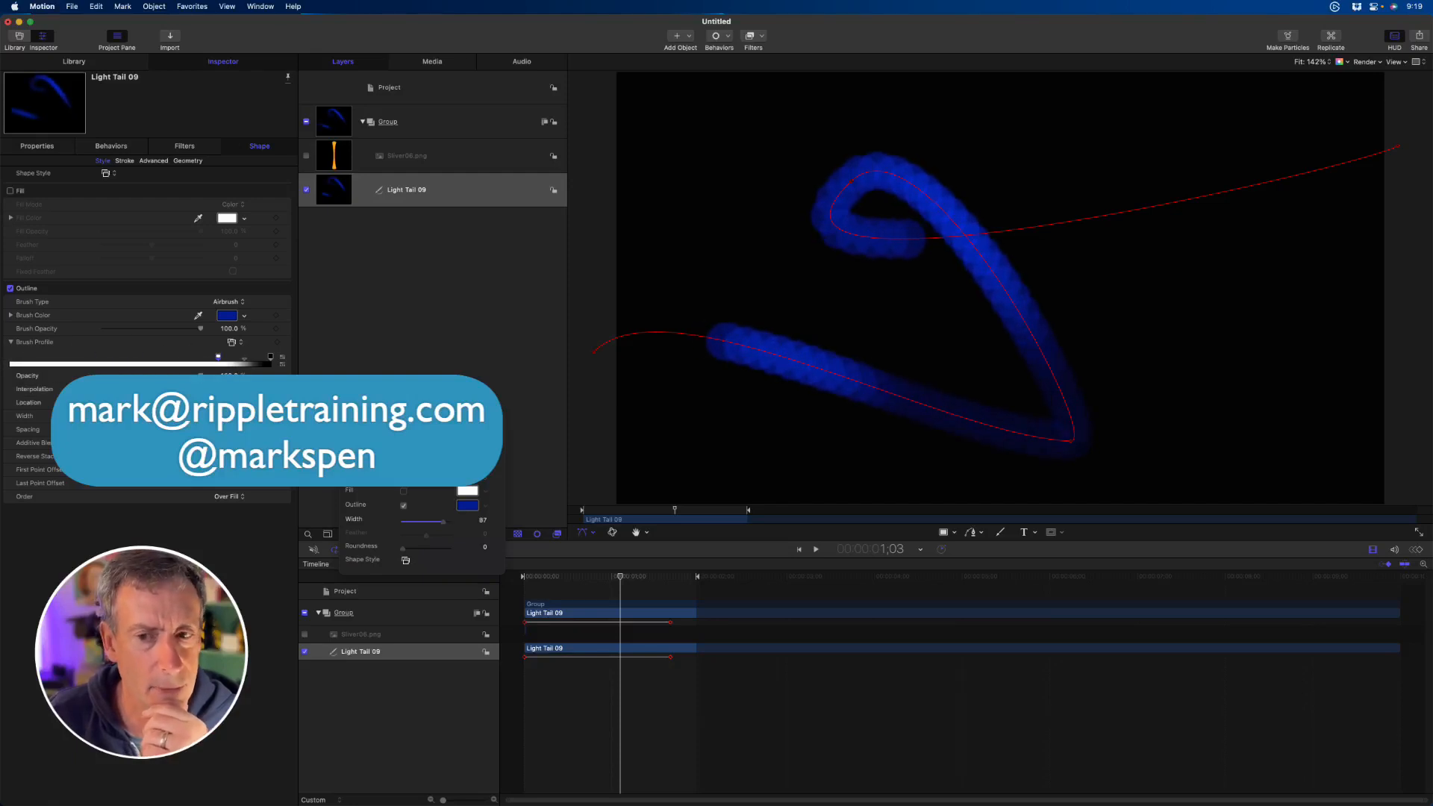
{"action": "left_click_drag", "start_coordinate": [119, 429], "coordinate": [159, 430]}
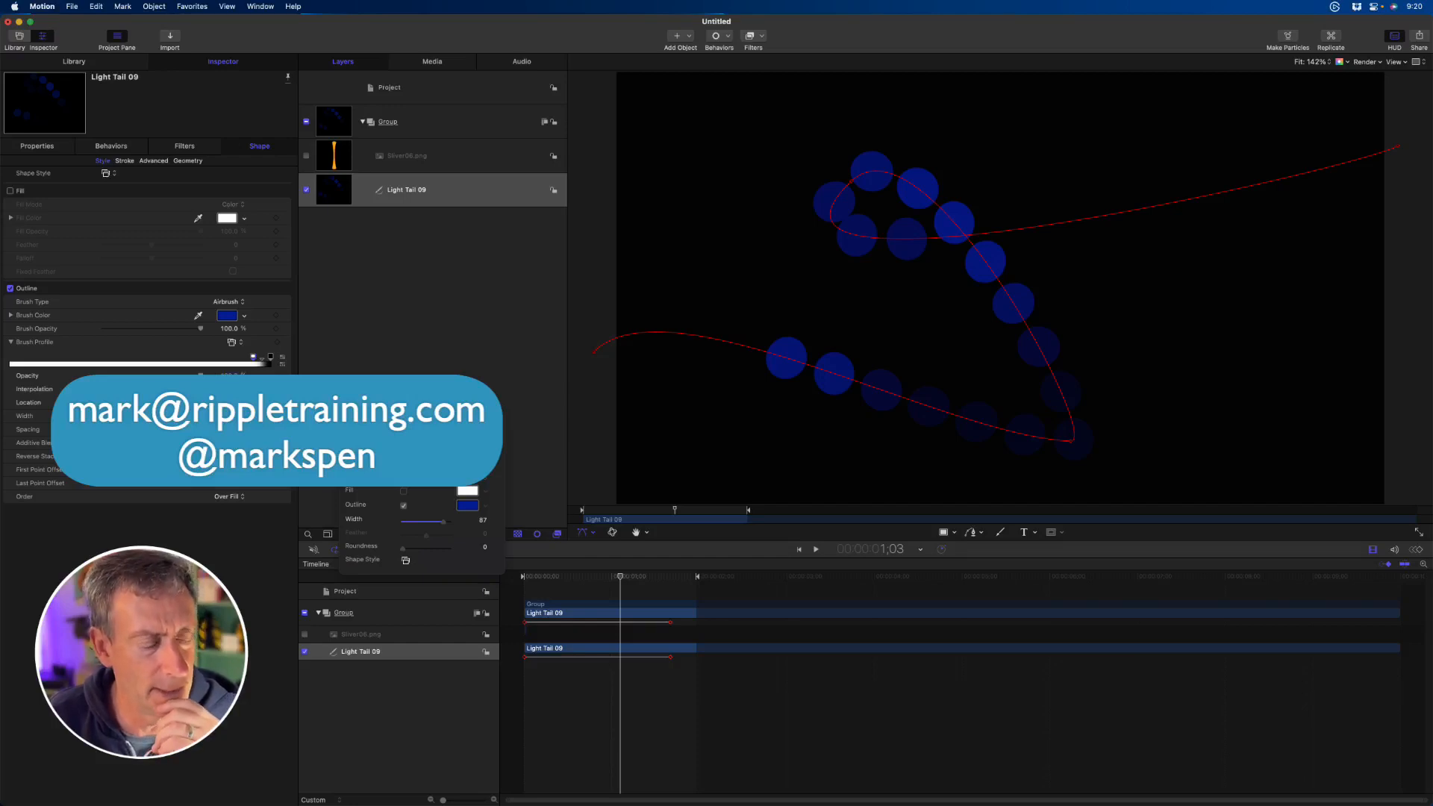
- Preview the dotted stroke animation, show the shape's stroke controls, and resume playback
{"action": "key", "text": "space"}
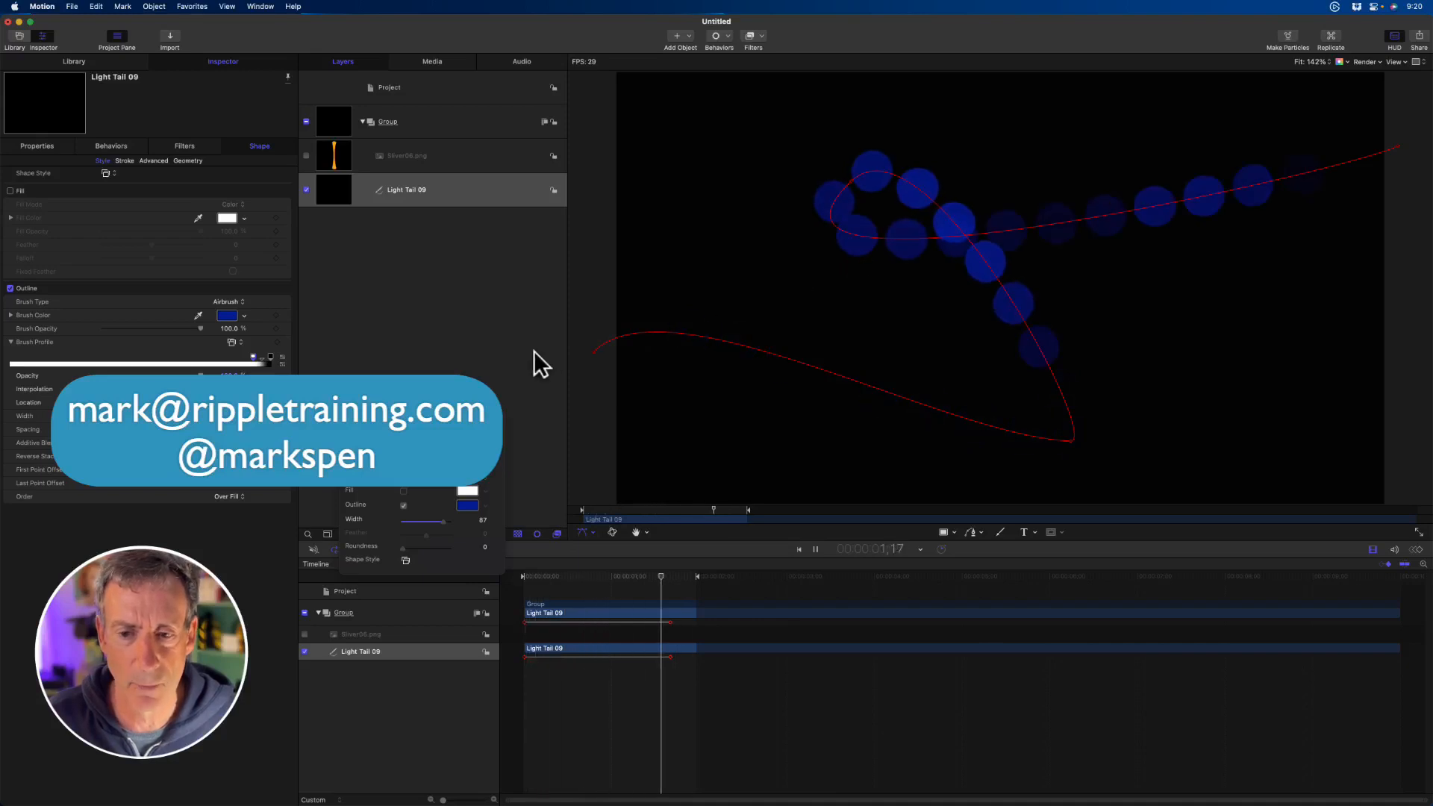
{"action": "key", "text": "space"}
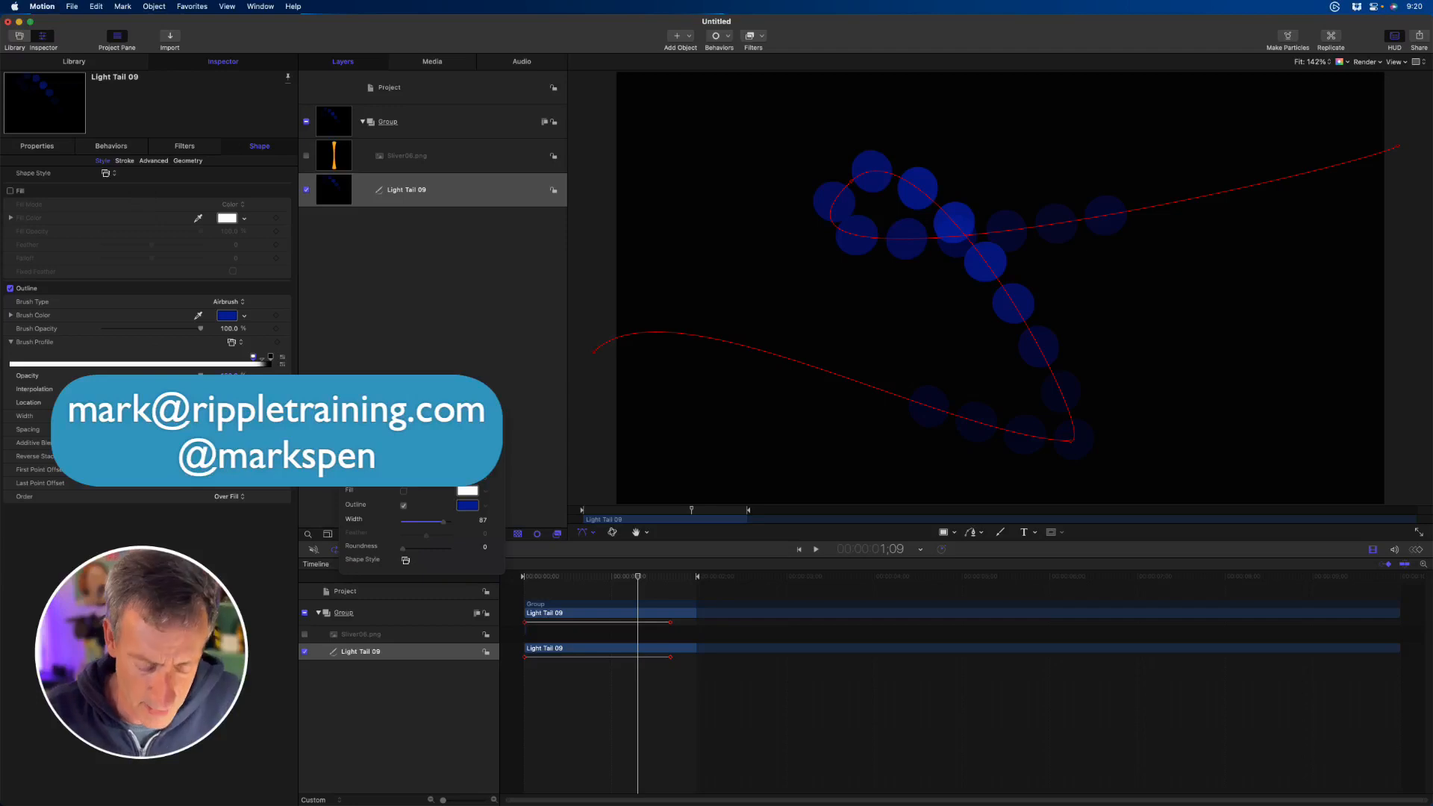
{"action": "key", "text": "space"}
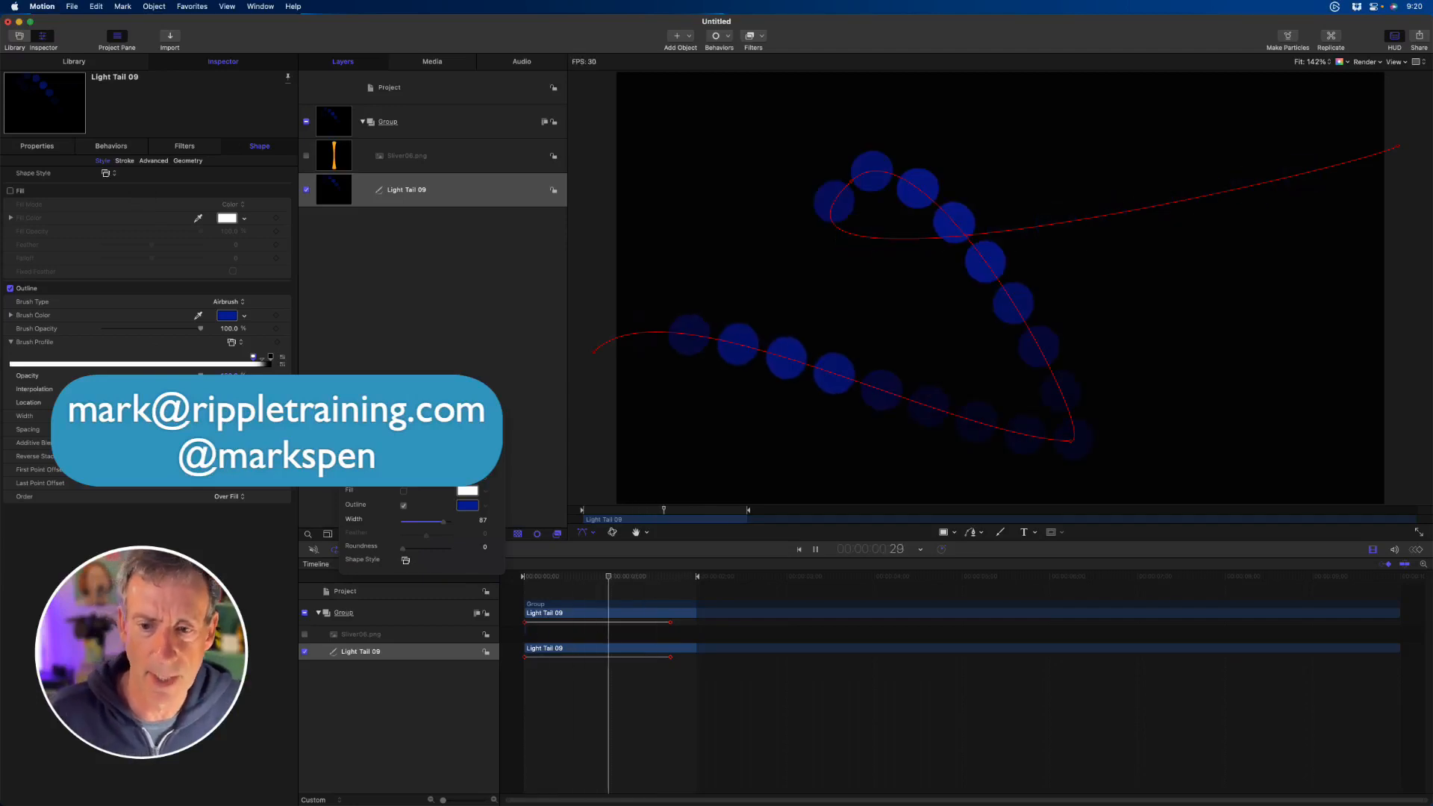
{"action": "key", "text": "space"}
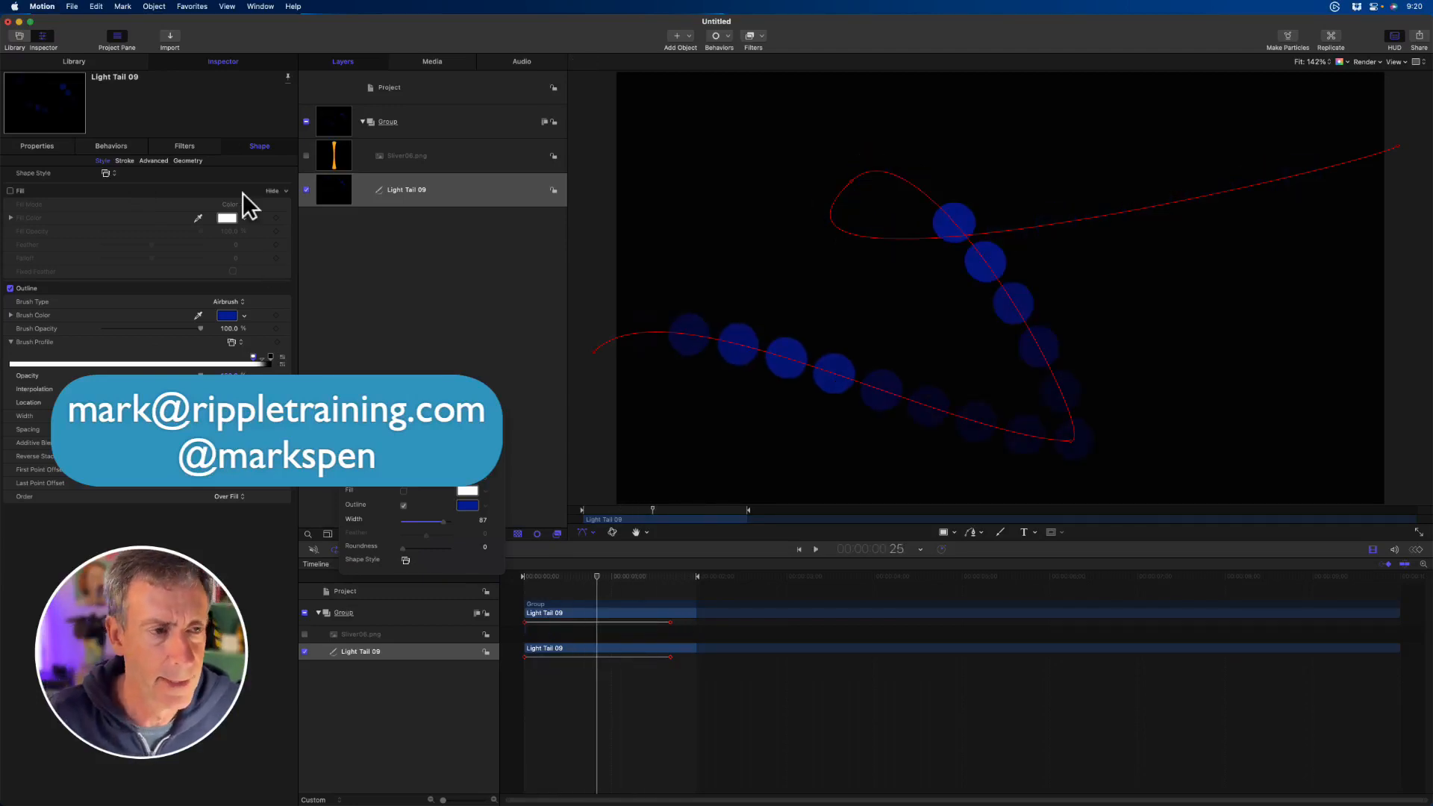
{"action": "left_click", "coordinate": [126, 159]}
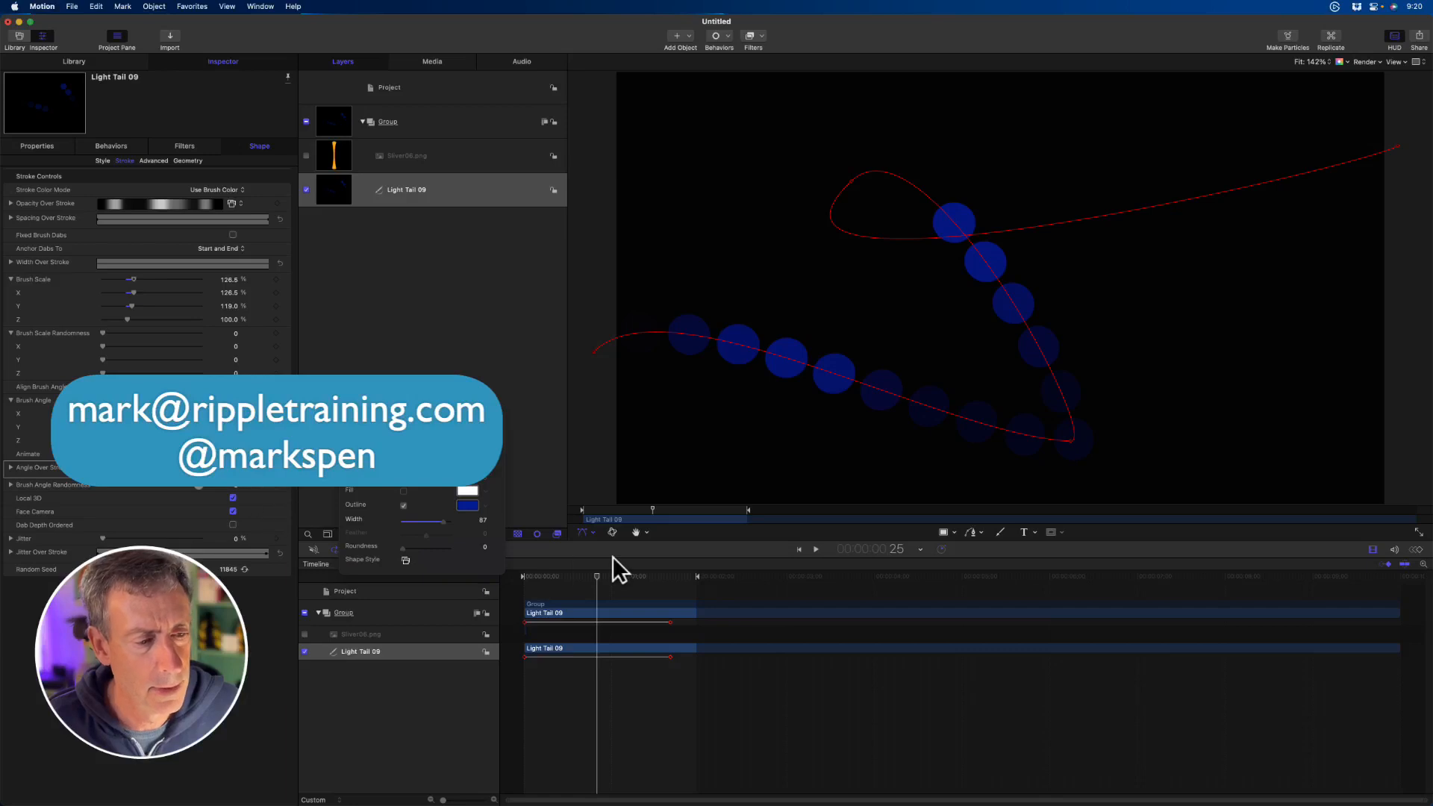
{"action": "key", "text": "space"}
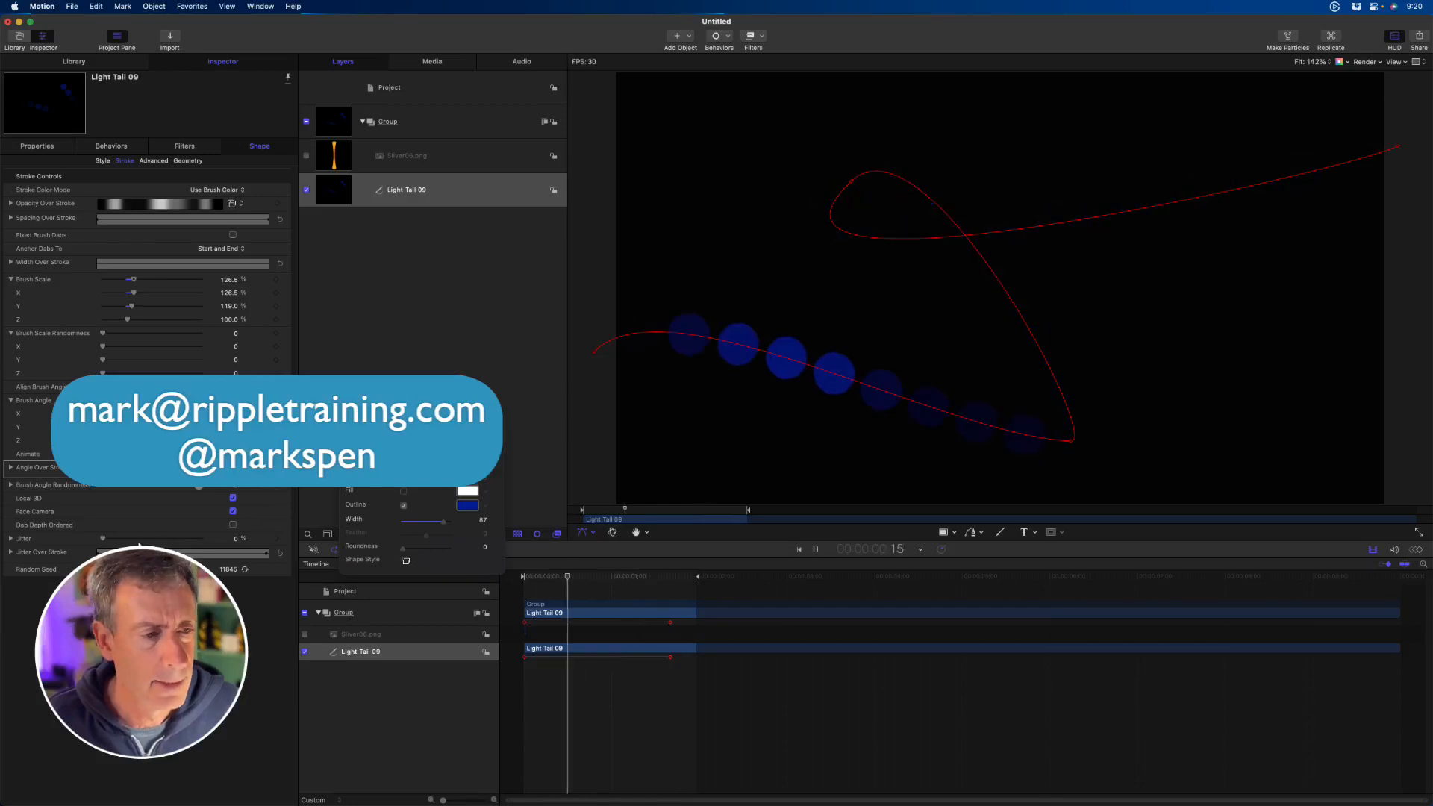
- Turn off Dynamics in the shape's advanced settings and return to its style settings
{"action": "left_click", "coordinate": [153, 160]}
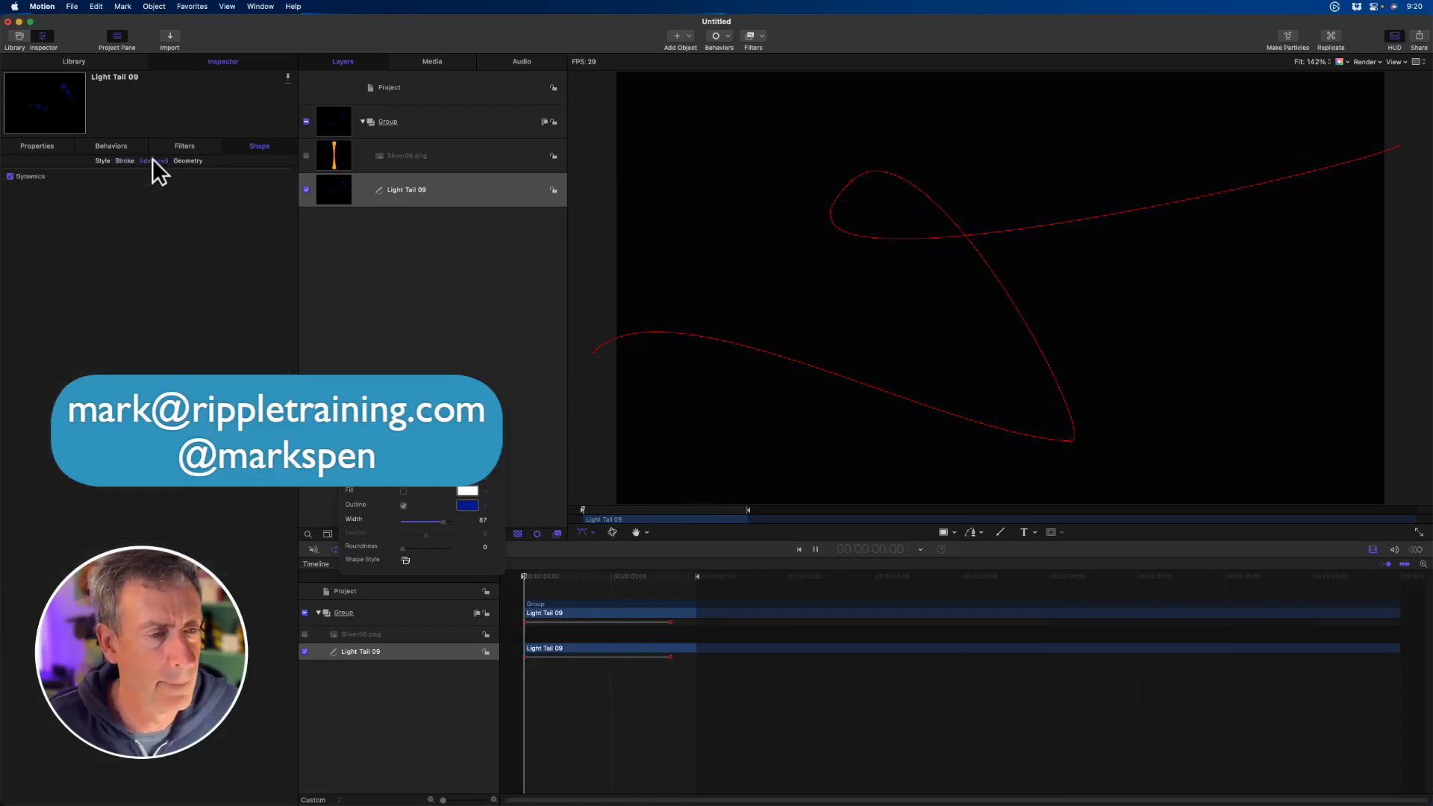
{"action": "left_click", "coordinate": [10, 177]}
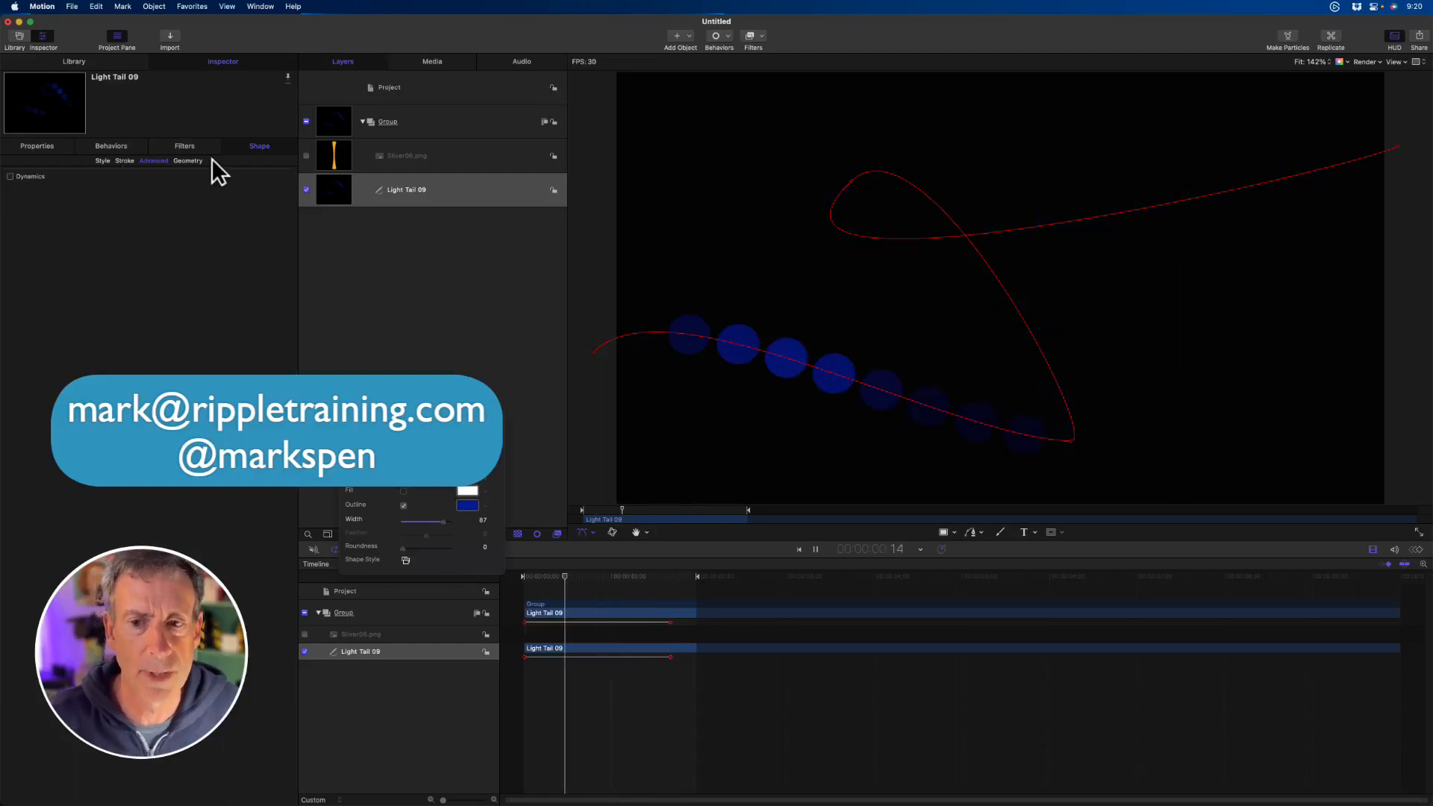
{"action": "left_click", "coordinate": [105, 161]}
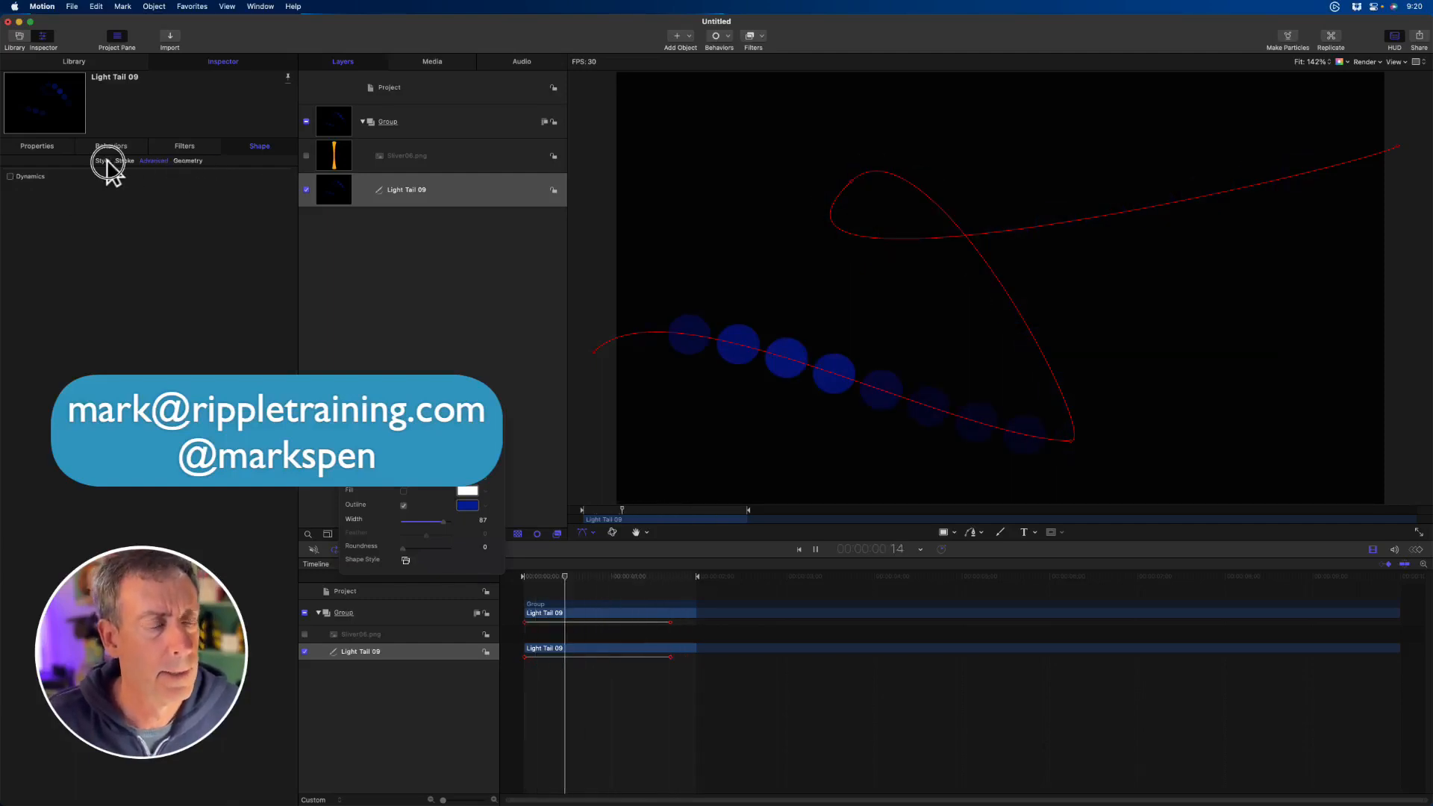
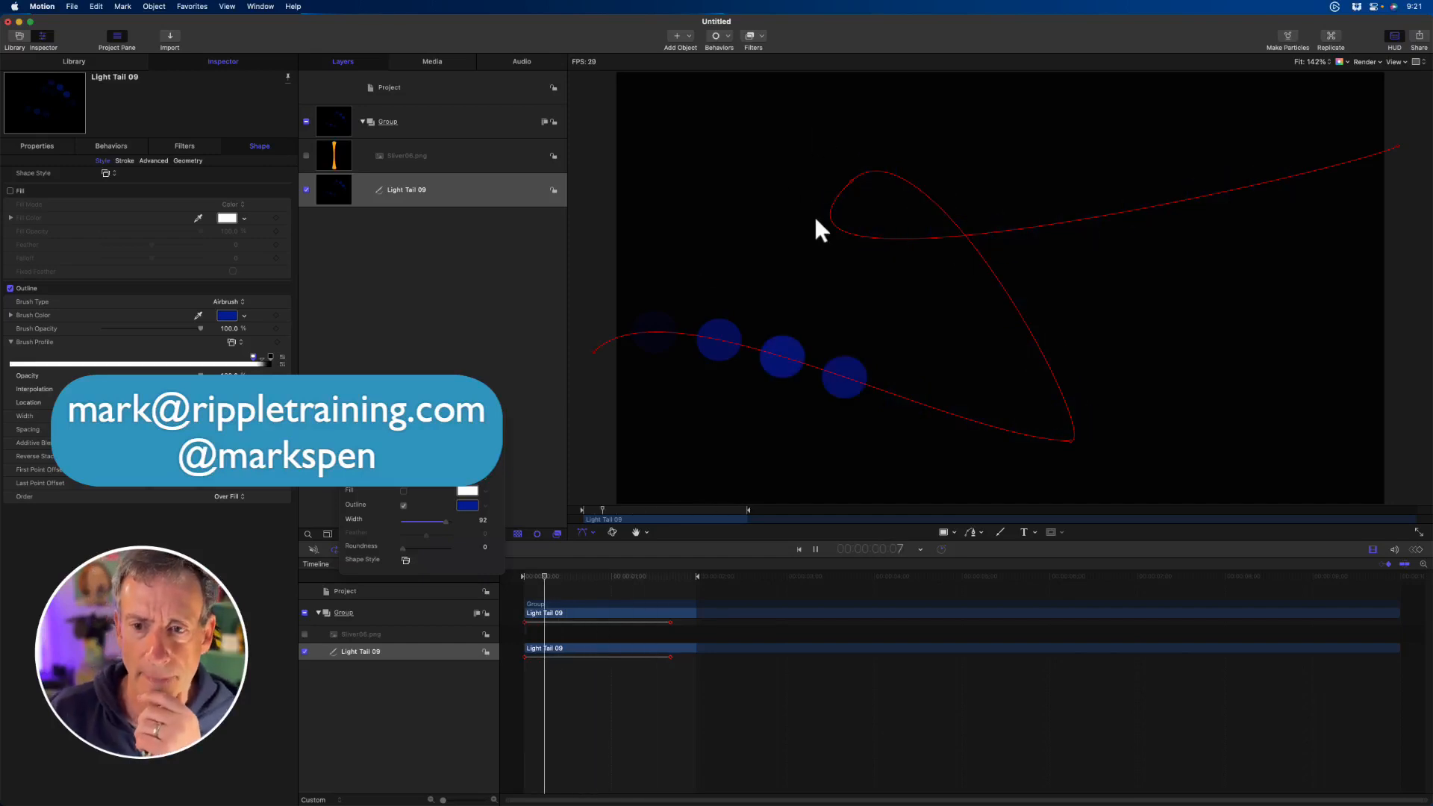
- Move the path's control point at the loop's outer curve further left and slightly higher on the canvas
{"action": "left_click_drag", "start_coordinate": [850, 180], "coordinate": [788, 179]}
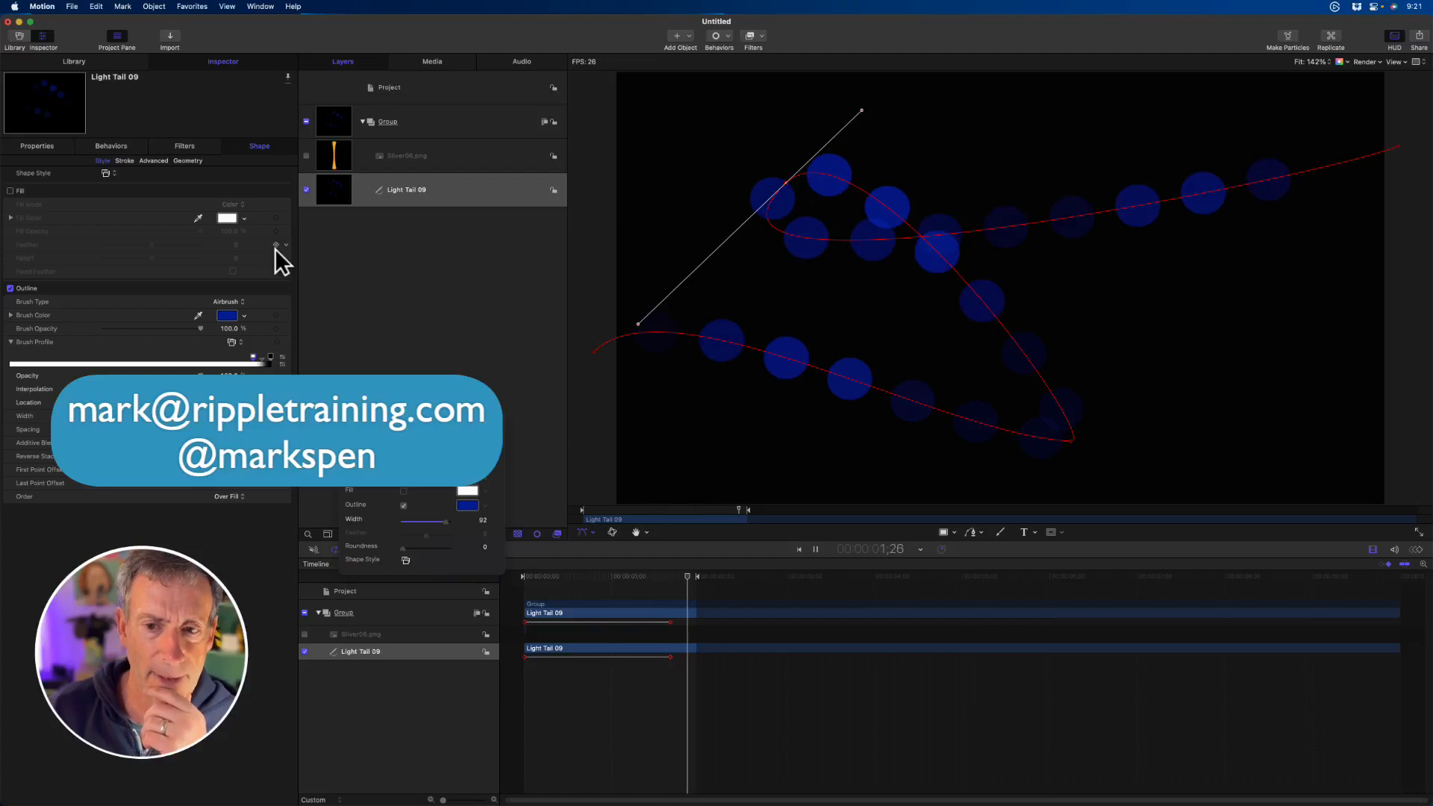
{"action": "left_click_drag", "start_coordinate": [786, 185], "coordinate": [791, 165]}
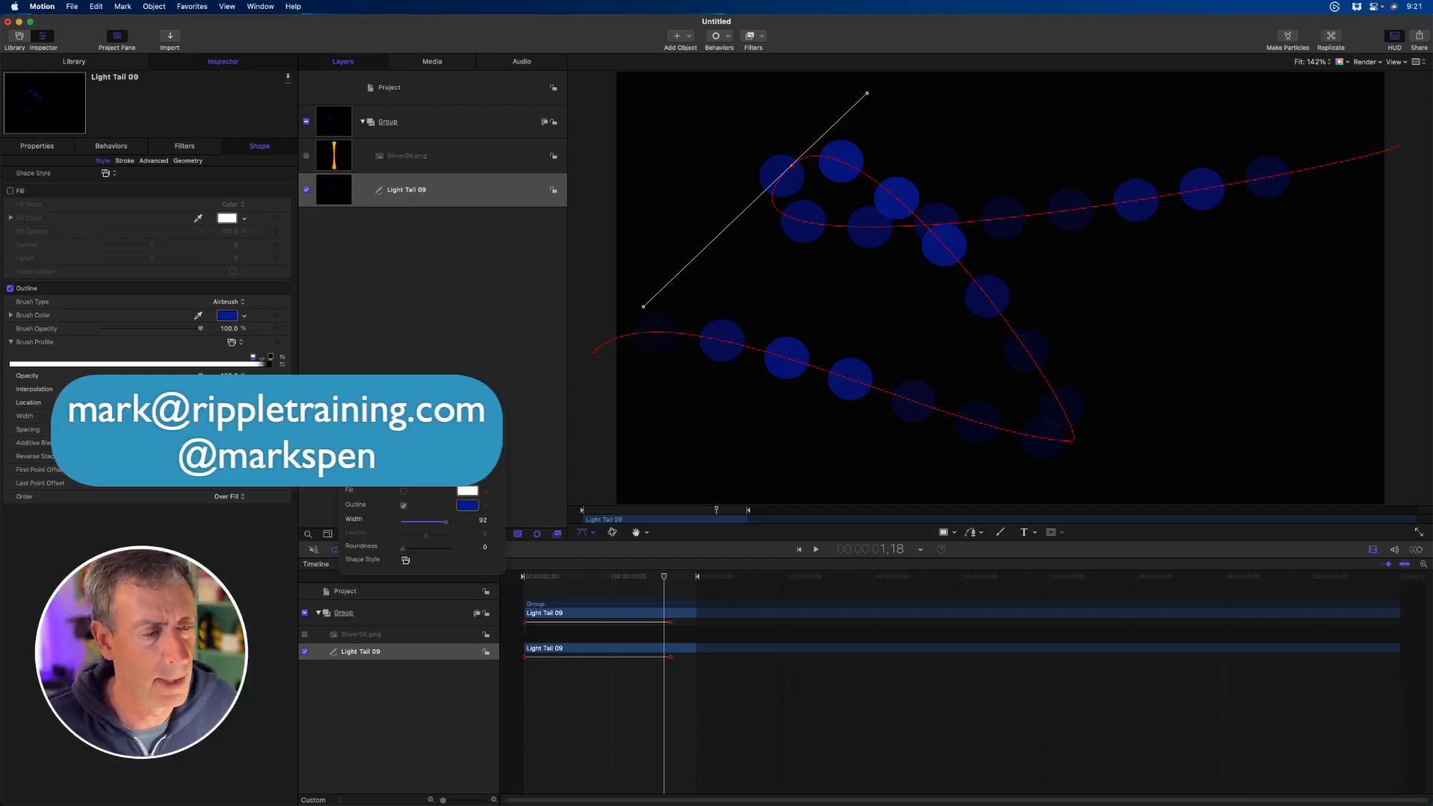
- Apply the Atlantic Blue gradient preset to the shape's Opacity Over Stroke
{"action": "left_click", "coordinate": [125, 160]}
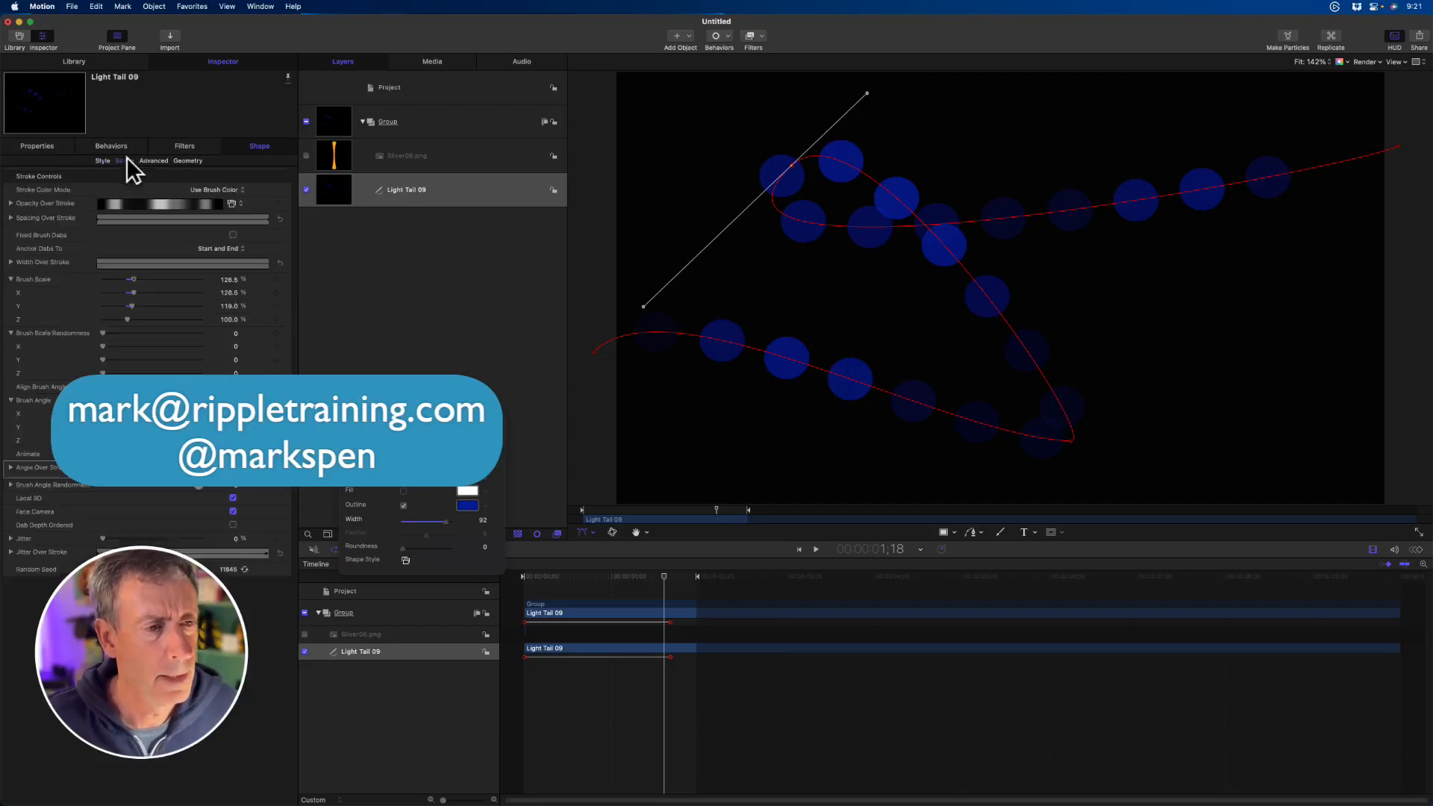
{"action": "left_click", "coordinate": [10, 203]}
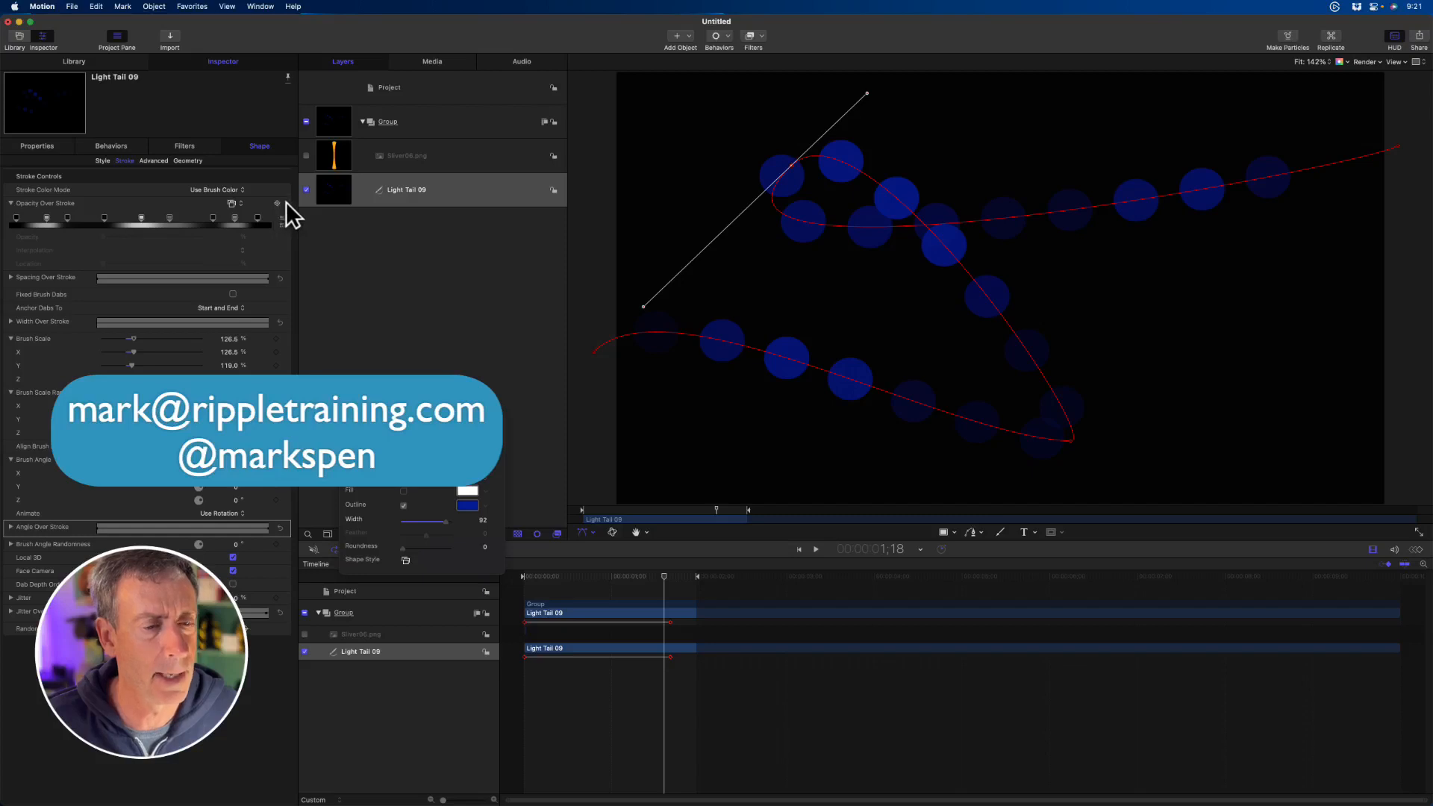
{"action": "left_click", "coordinate": [235, 202]}
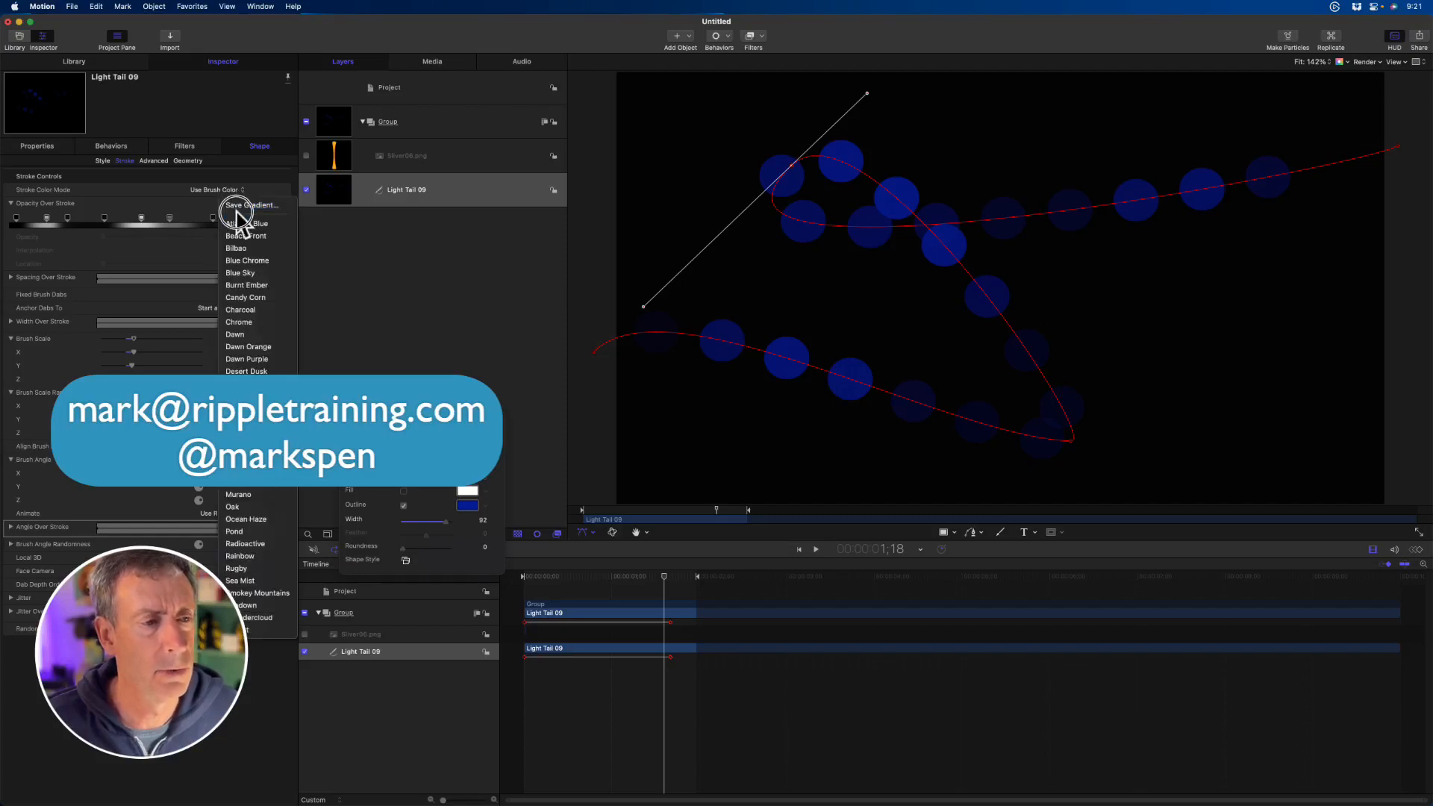
{"action": "left_click", "coordinate": [178, 199]}
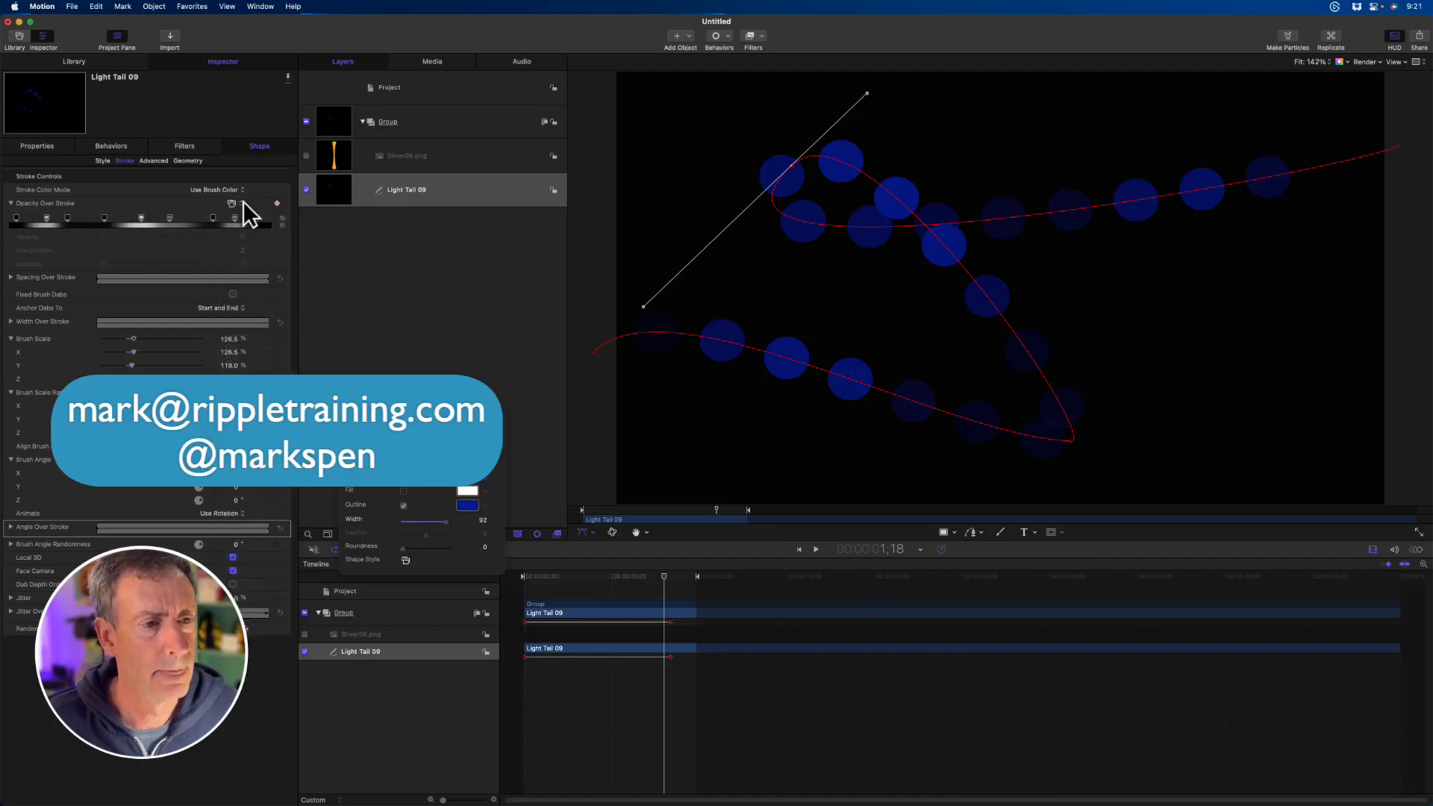
{"action": "left_click", "coordinate": [233, 203]}
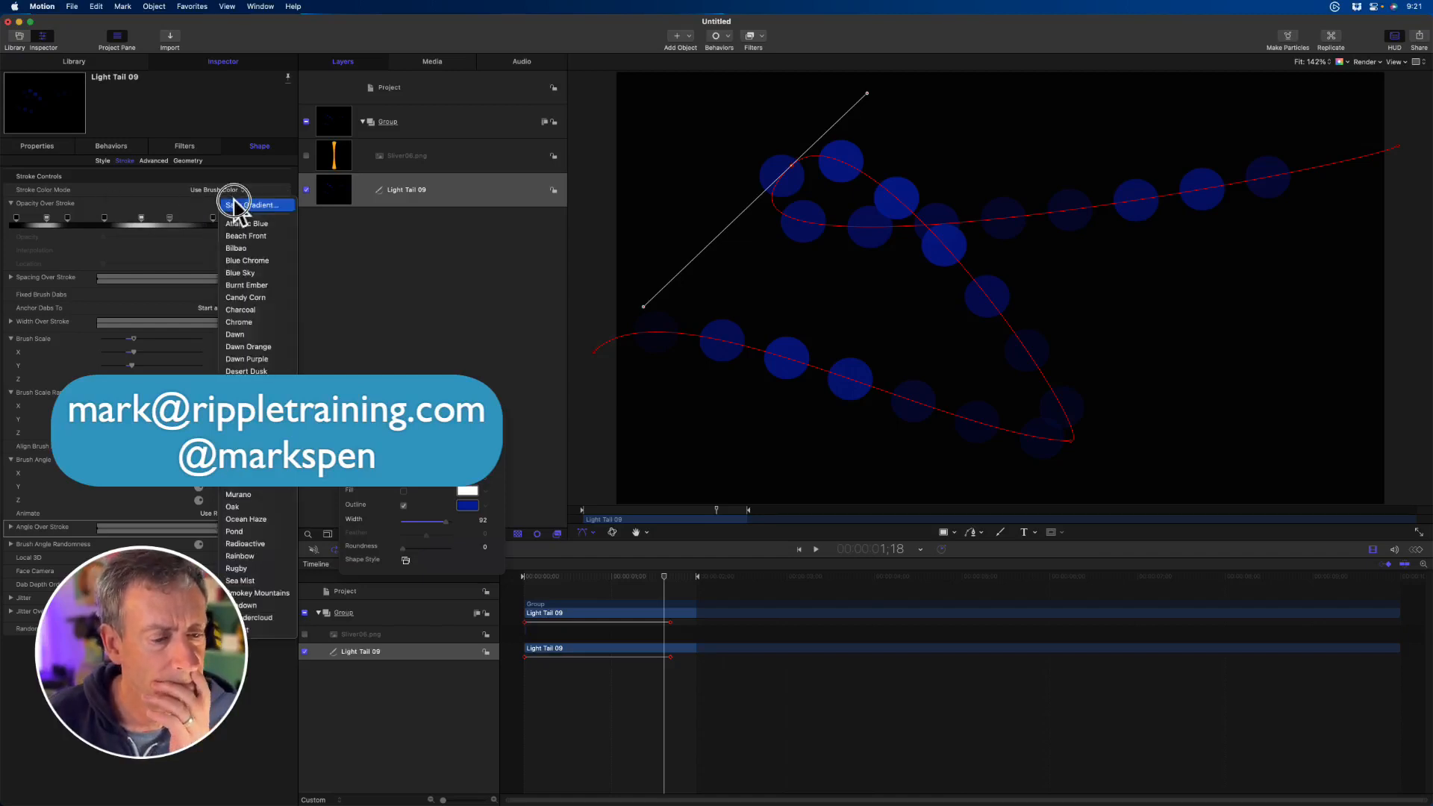
{"action": "left_click", "coordinate": [178, 200]}
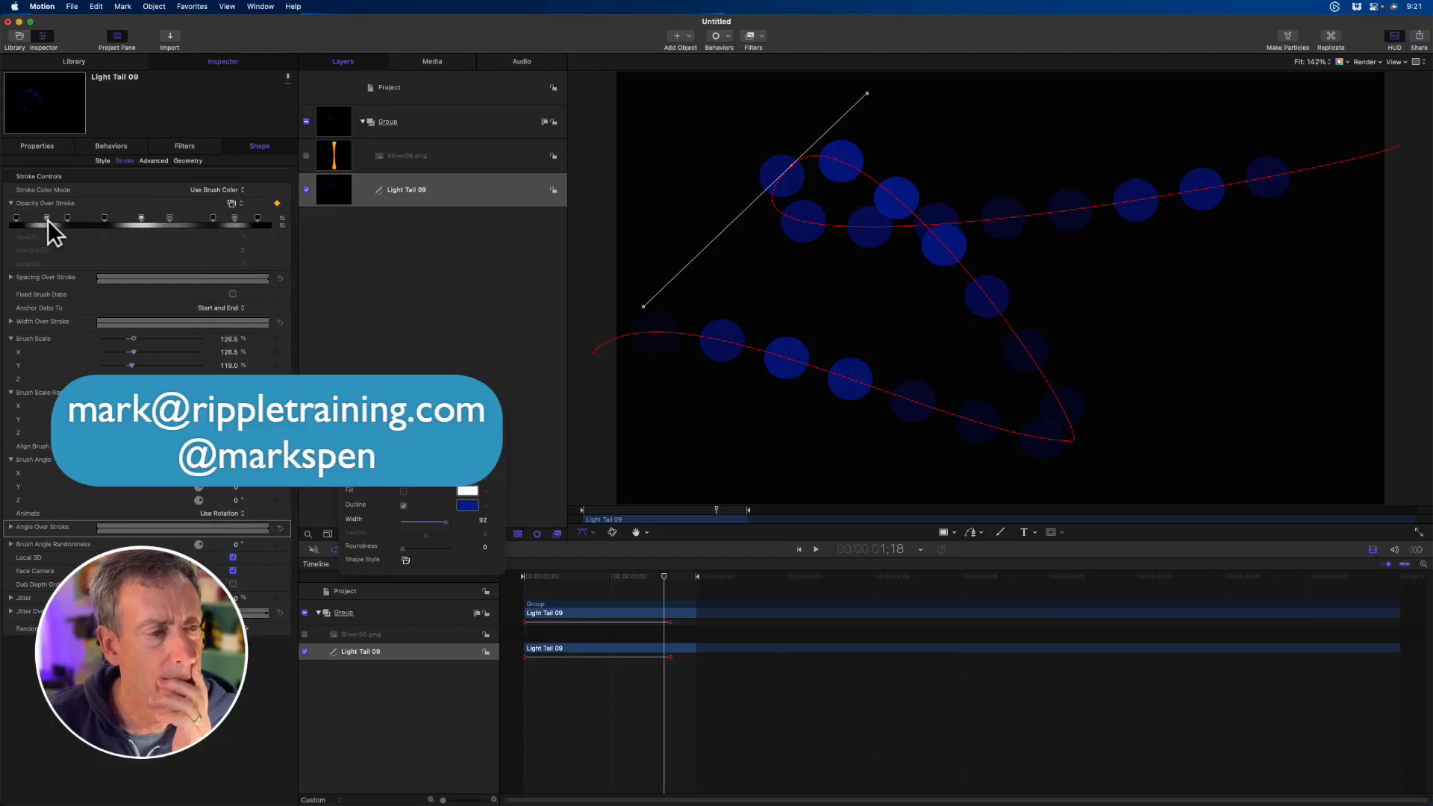
{"action": "left_click", "coordinate": [231, 203]}
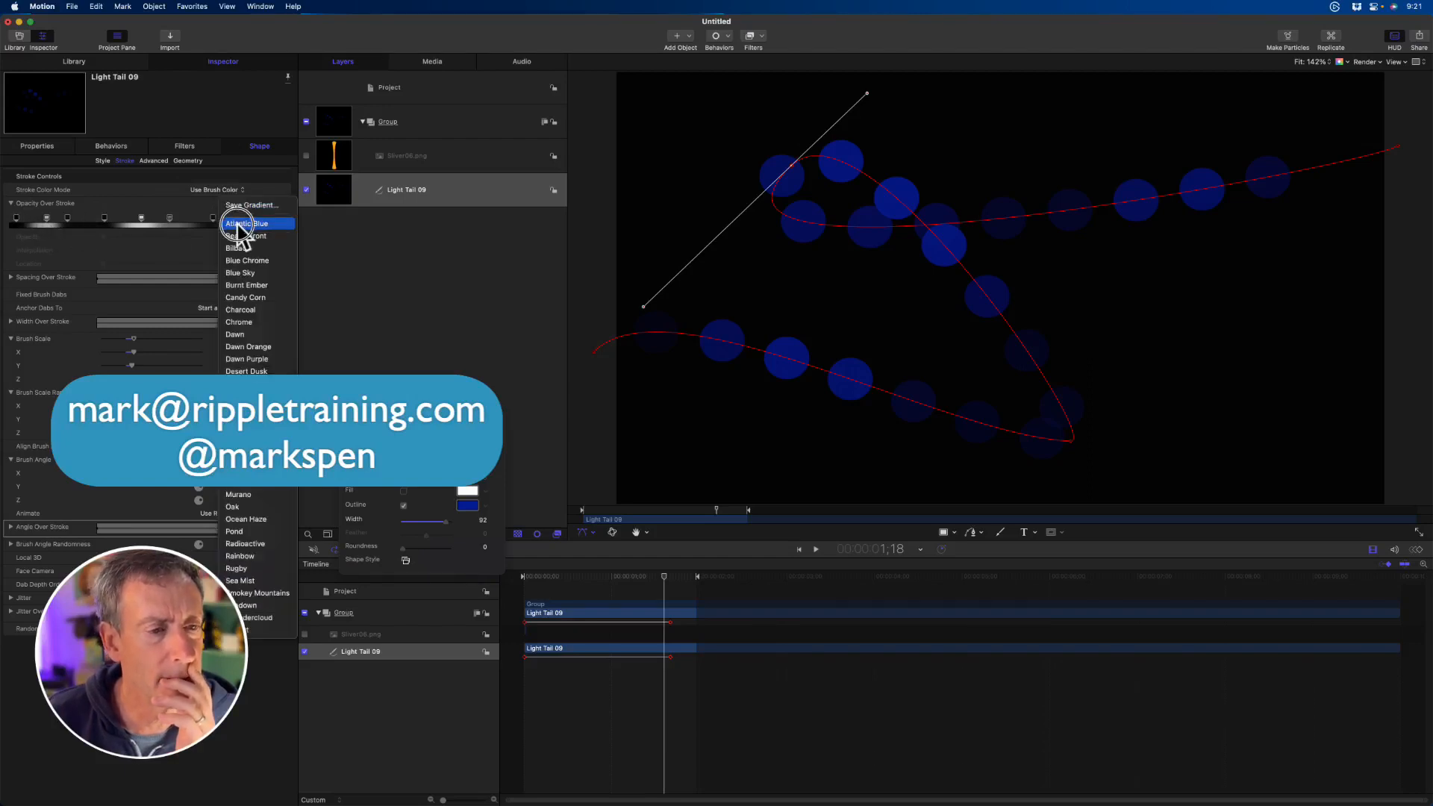
{"action": "left_click", "coordinate": [239, 224]}
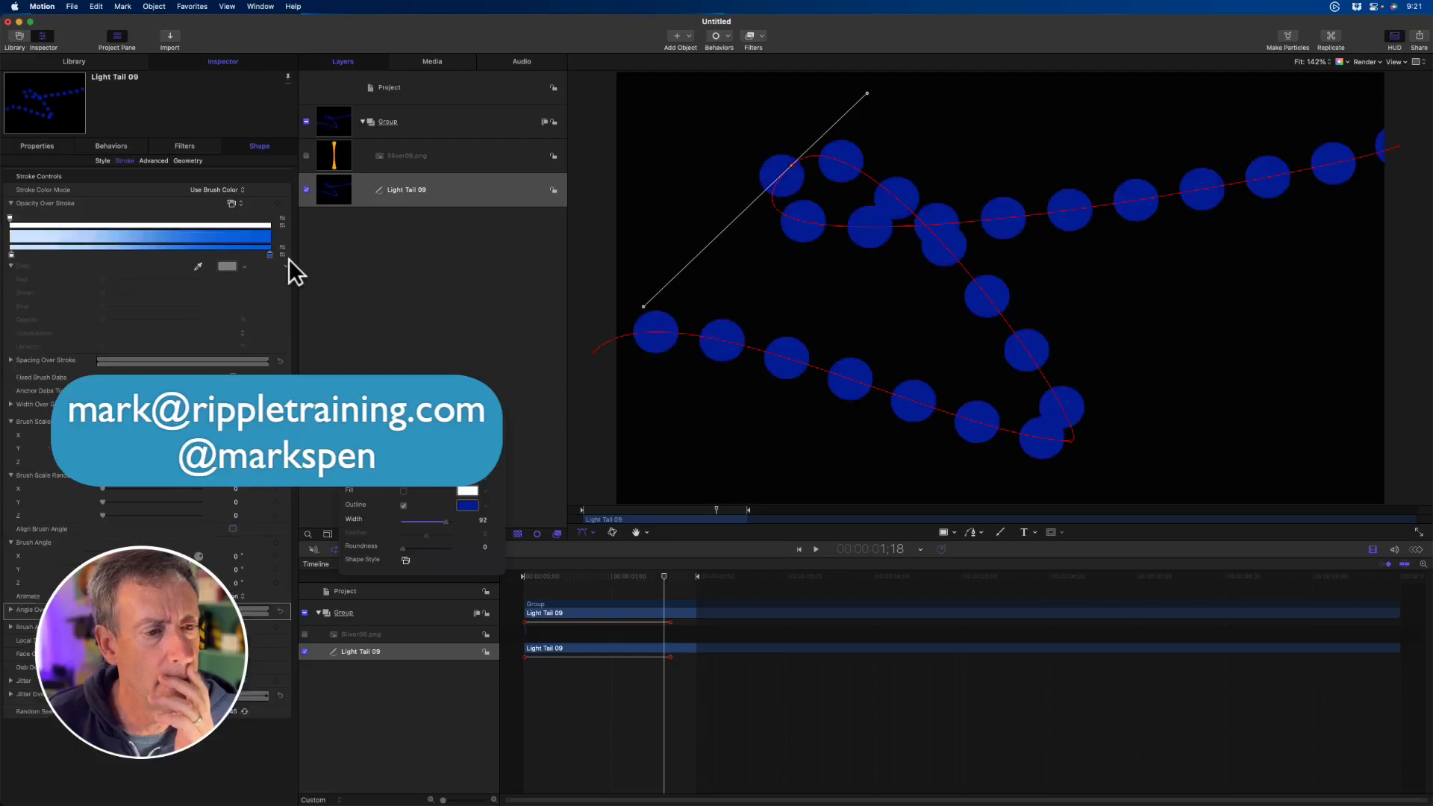
- Remove the blue end color stop from the stroke gradient and set Stroke Color Mode to Color Over Stroke
{"action": "left_click", "coordinate": [270, 254]}
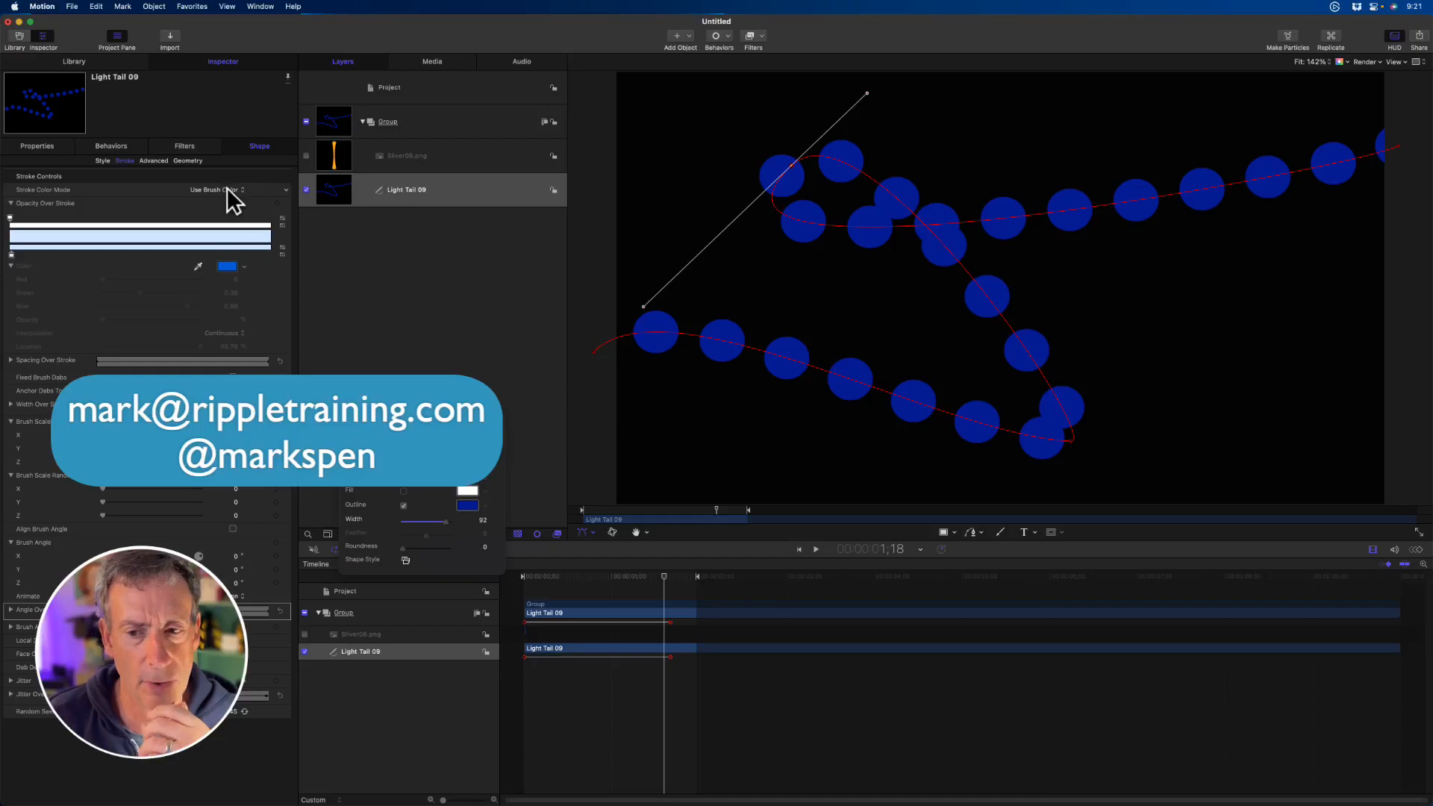
{"action": "left_click", "coordinate": [101, 159]}
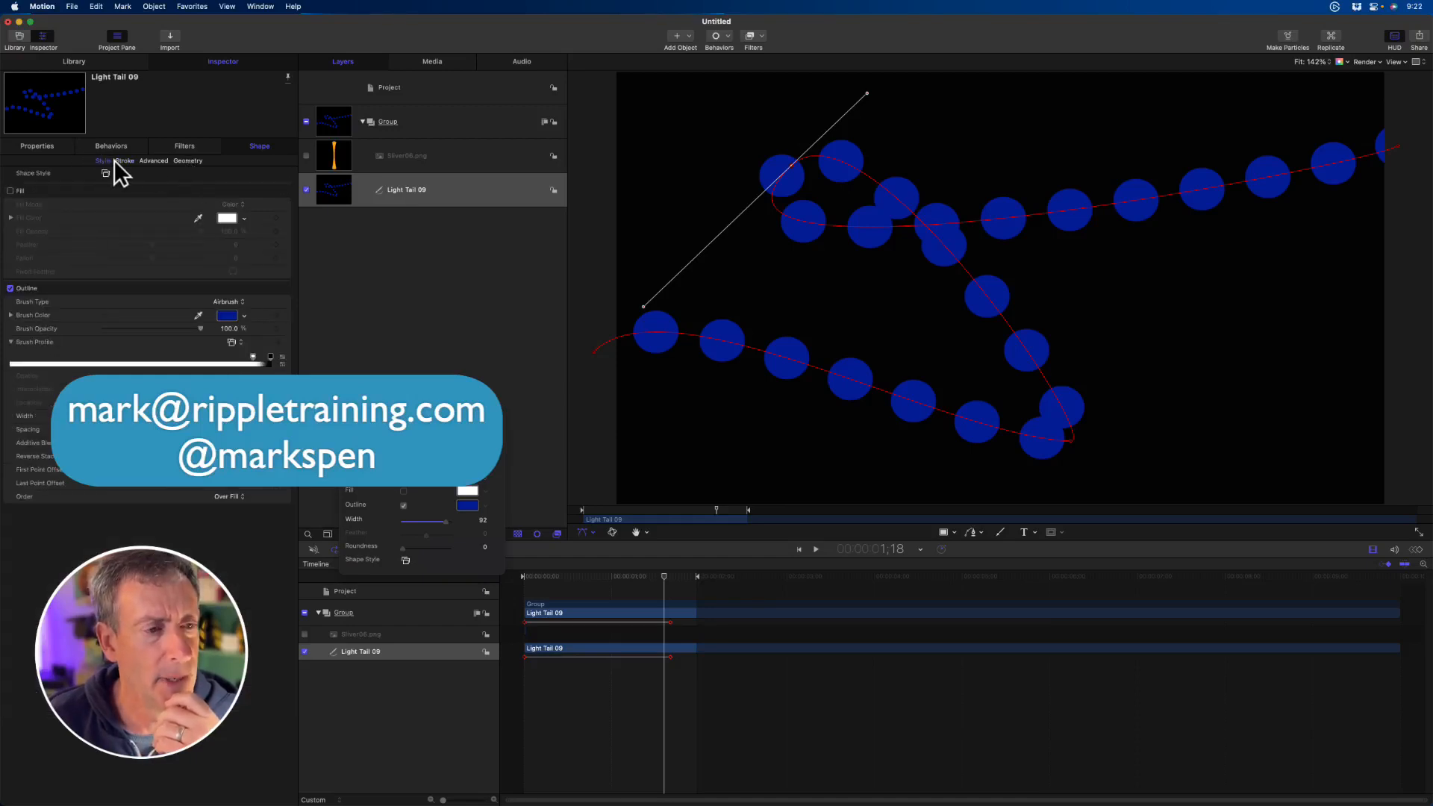
{"action": "left_click", "coordinate": [122, 160]}
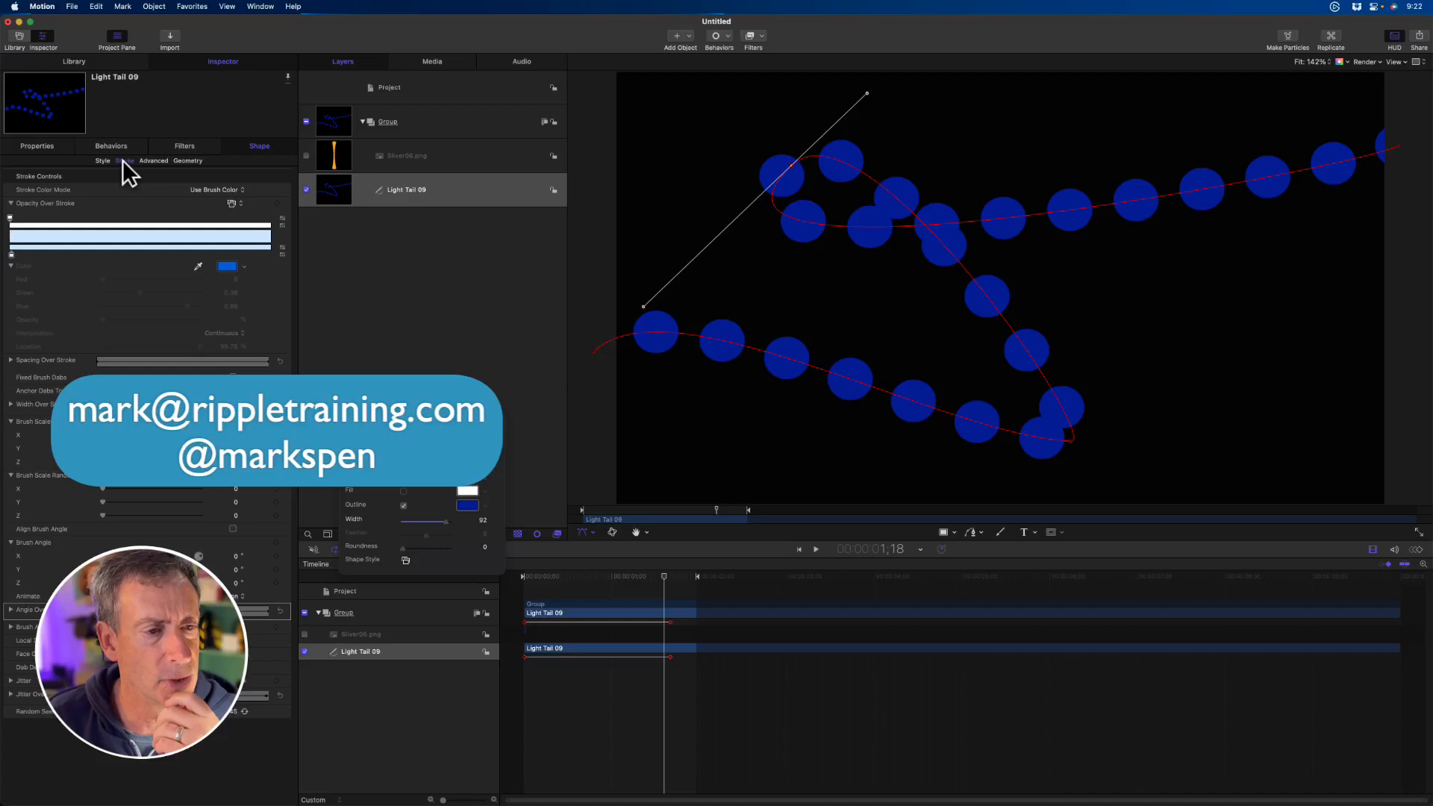
{"action": "left_click", "coordinate": [230, 188]}
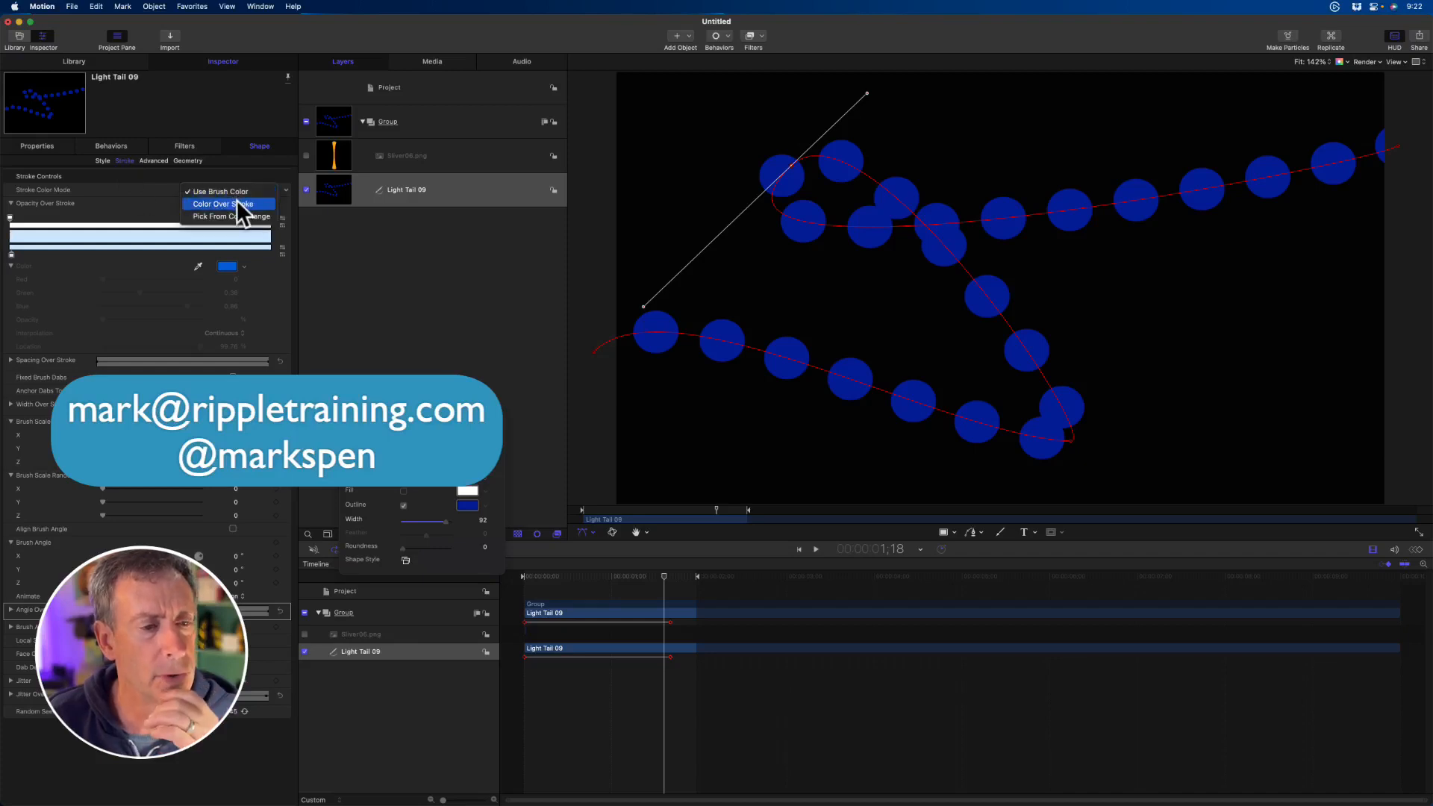
{"action": "left_click", "coordinate": [236, 202]}
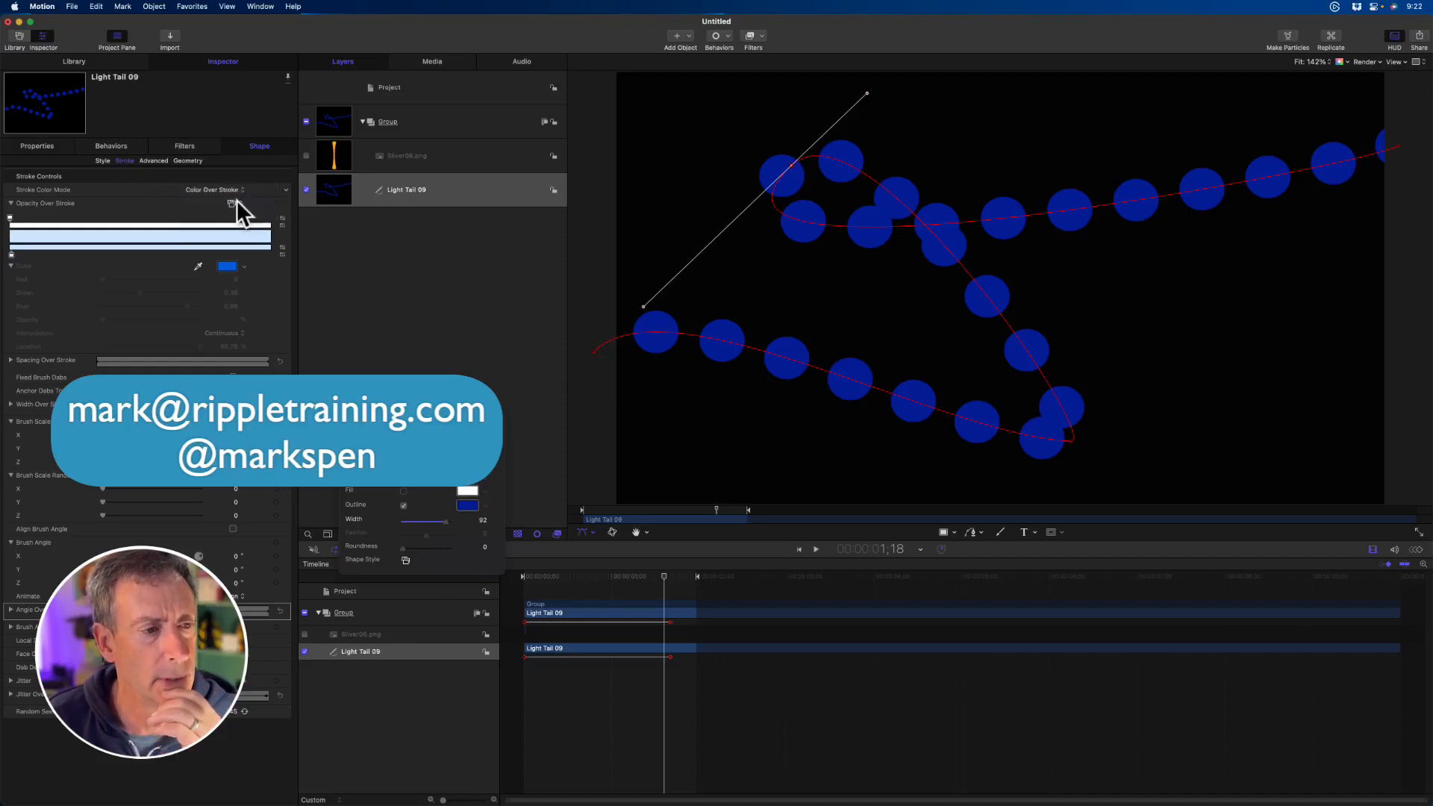
- Add two color stops along the Color Over Stroke gradient and make the first added one blue
{"action": "left_click", "coordinate": [89, 250]}
{"action": "left_click", "coordinate": [200, 250]}
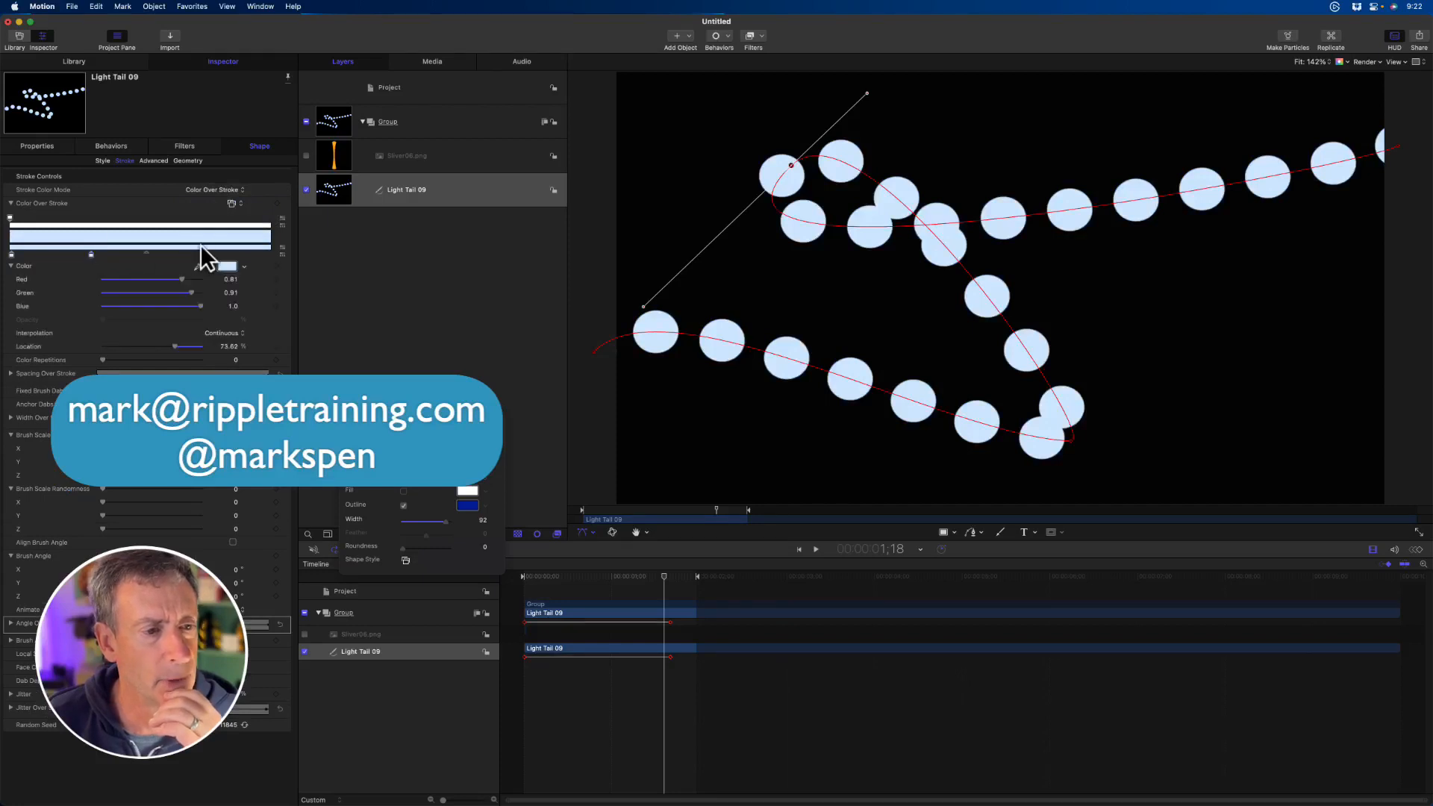
{"action": "right_click", "coordinate": [91, 255]}
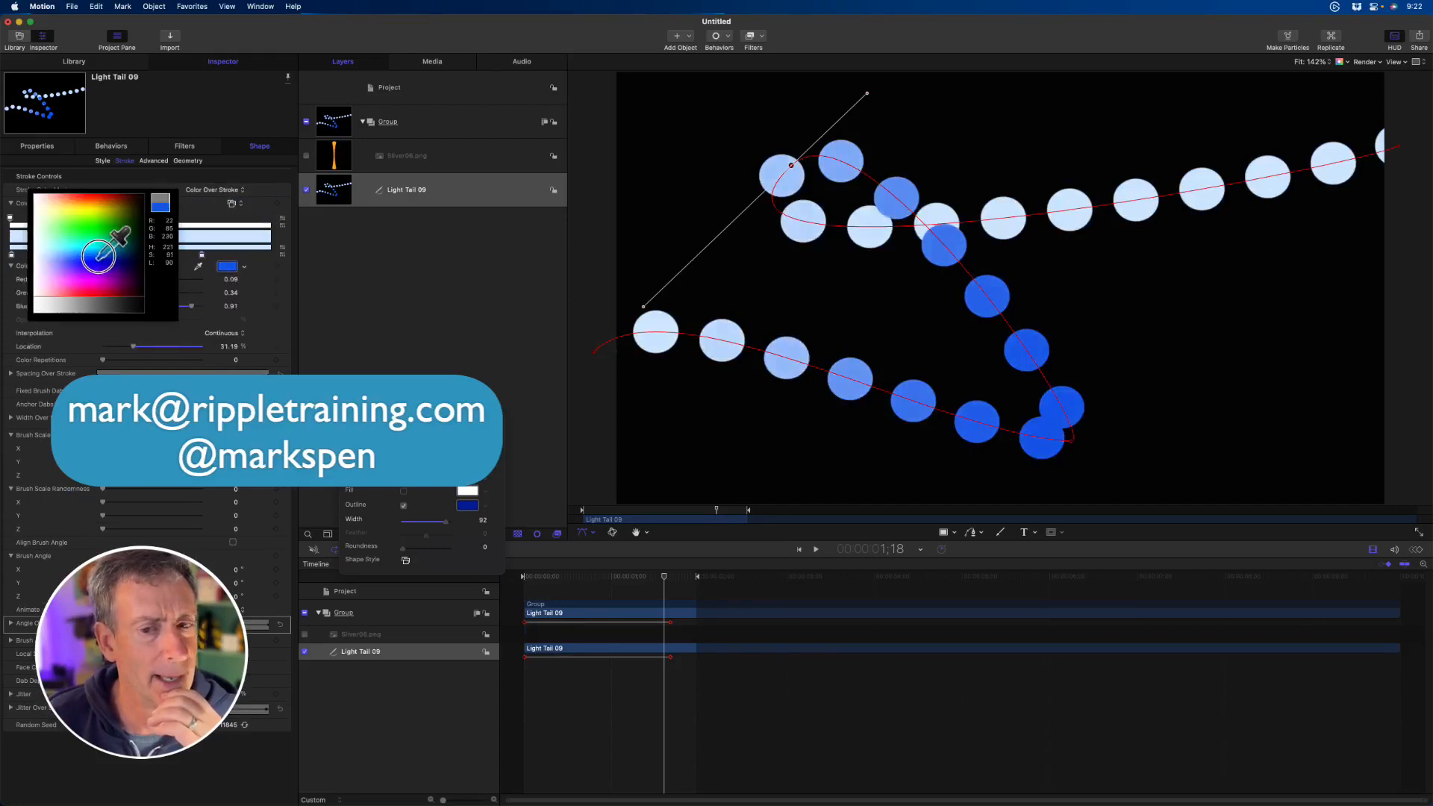
{"action": "left_click", "coordinate": [103, 256]}
- Recolor the last stop of the Color Over Stroke gradient magenta and move it to about 88%
{"action": "right_click", "coordinate": [201, 255]}
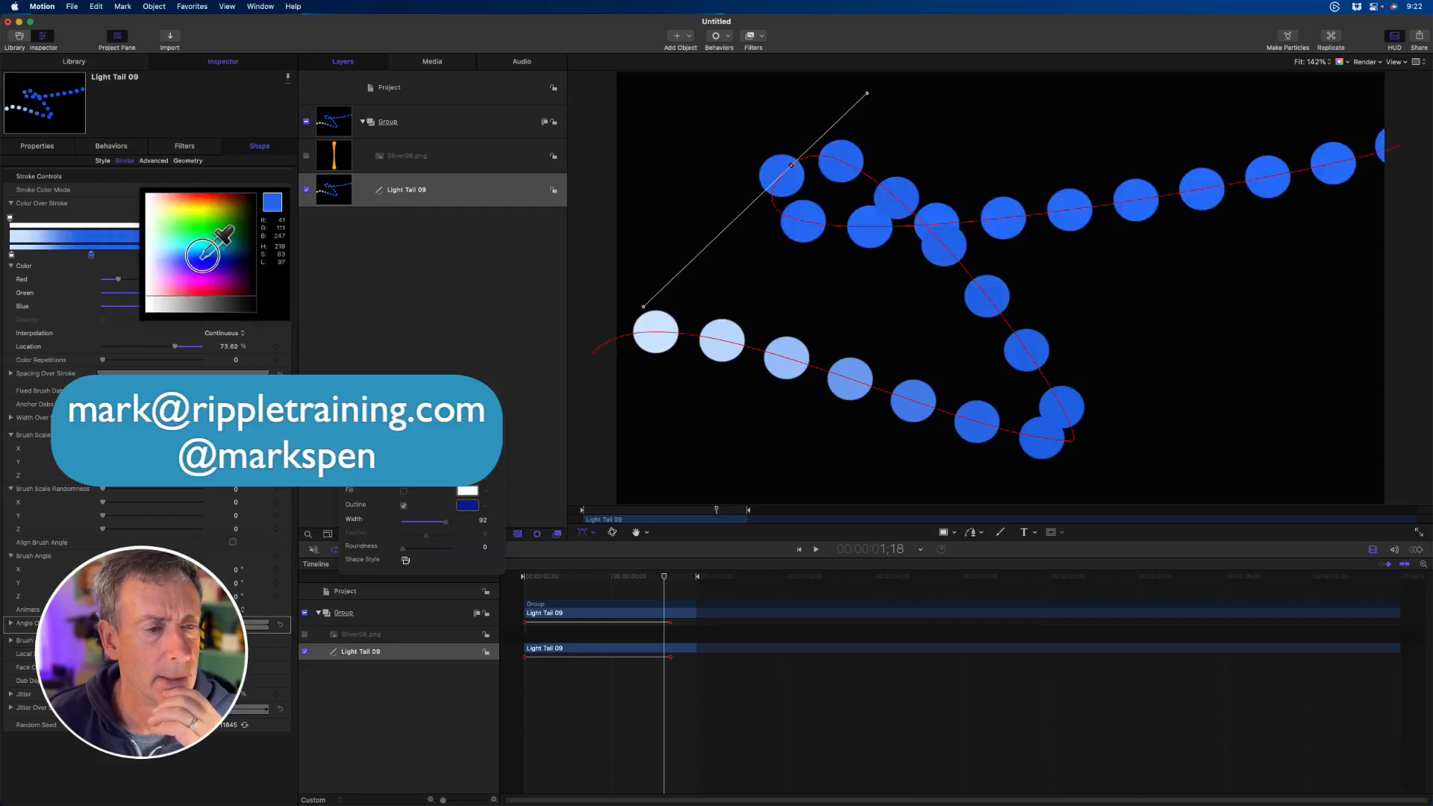
{"action": "left_click", "coordinate": [200, 273]}
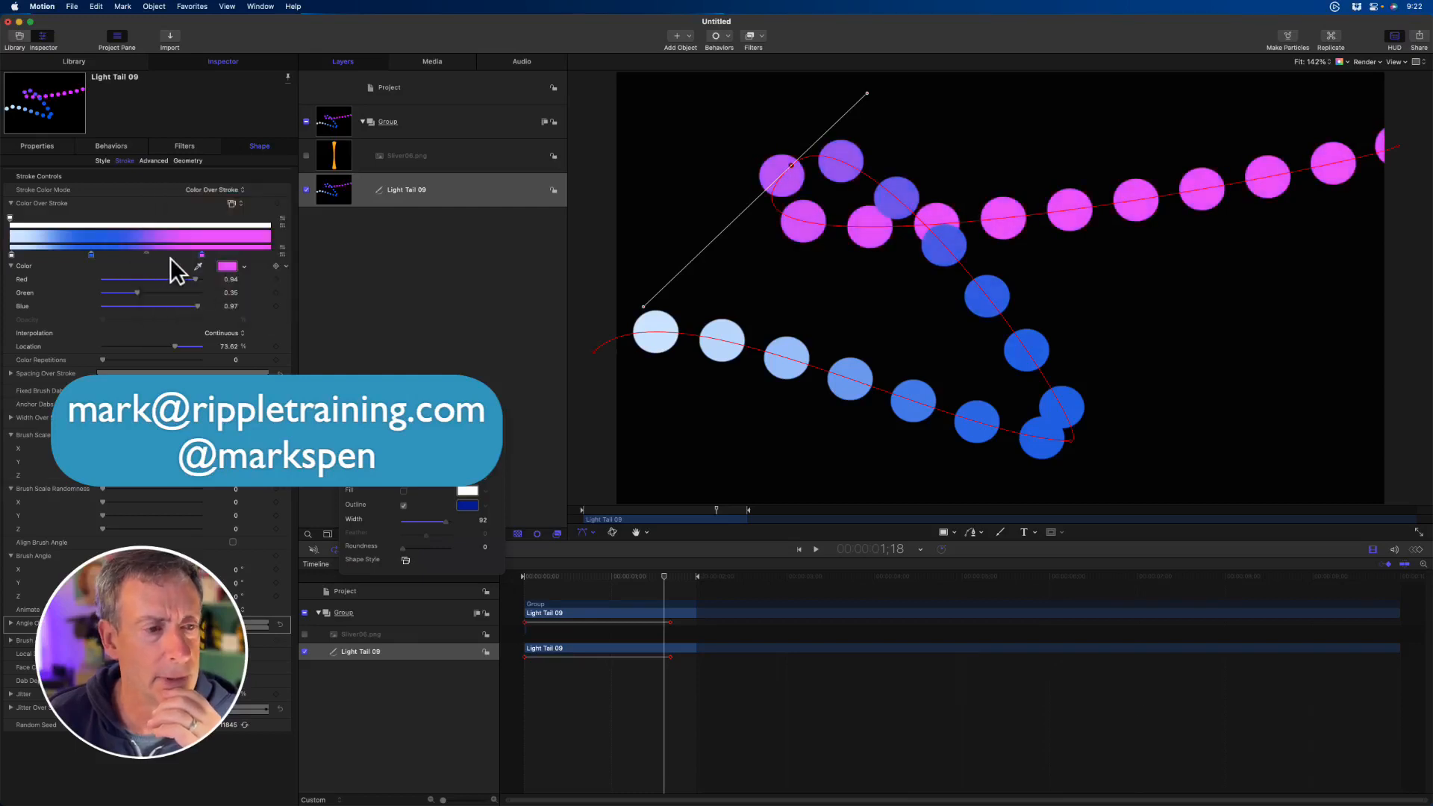
{"action": "left_click_drag", "start_coordinate": [201, 255], "coordinate": [240, 254]}
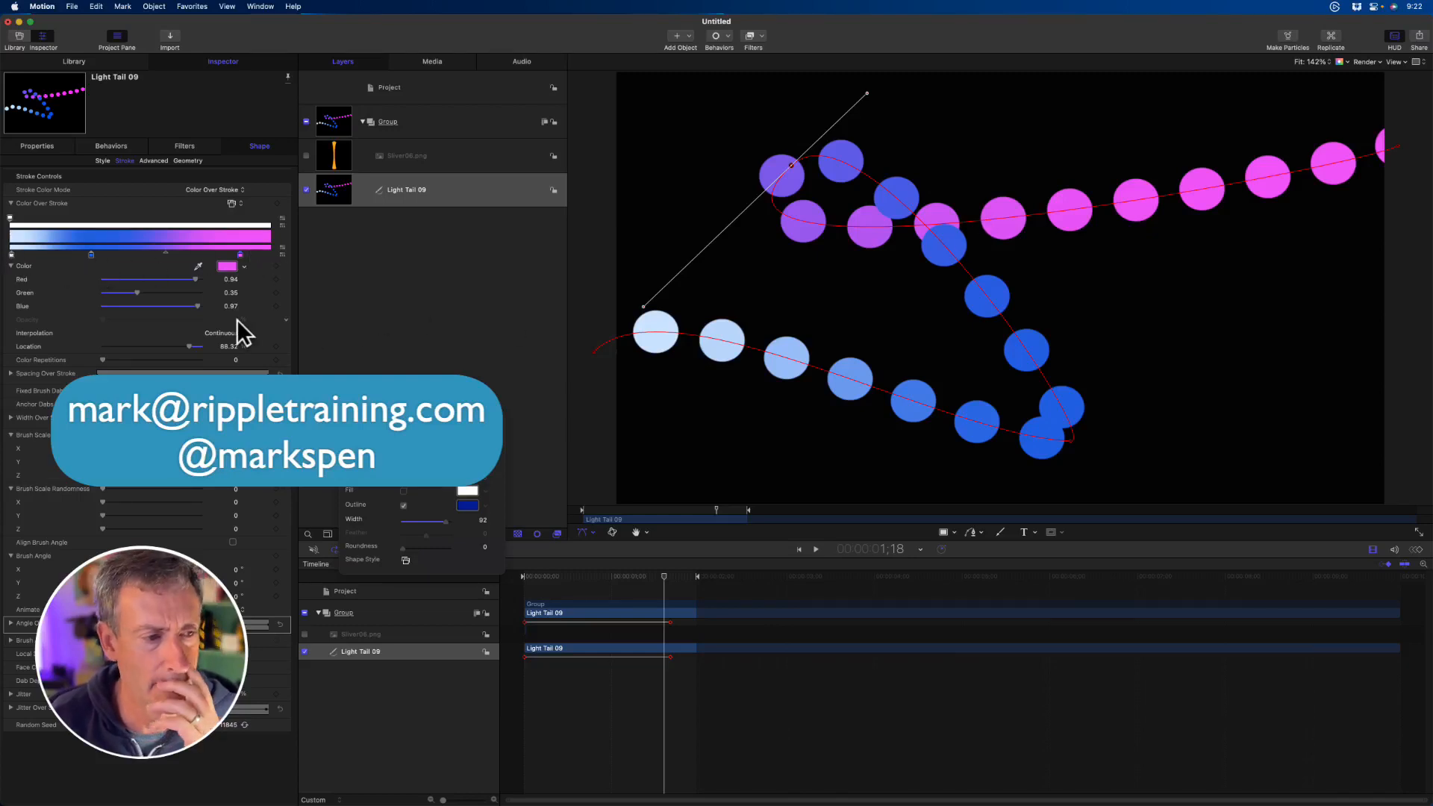
- Reduce the outline's spacing until the dots merge into a continuous stroke, and try Additive Blend on and off
{"action": "left_click", "coordinate": [102, 160]}
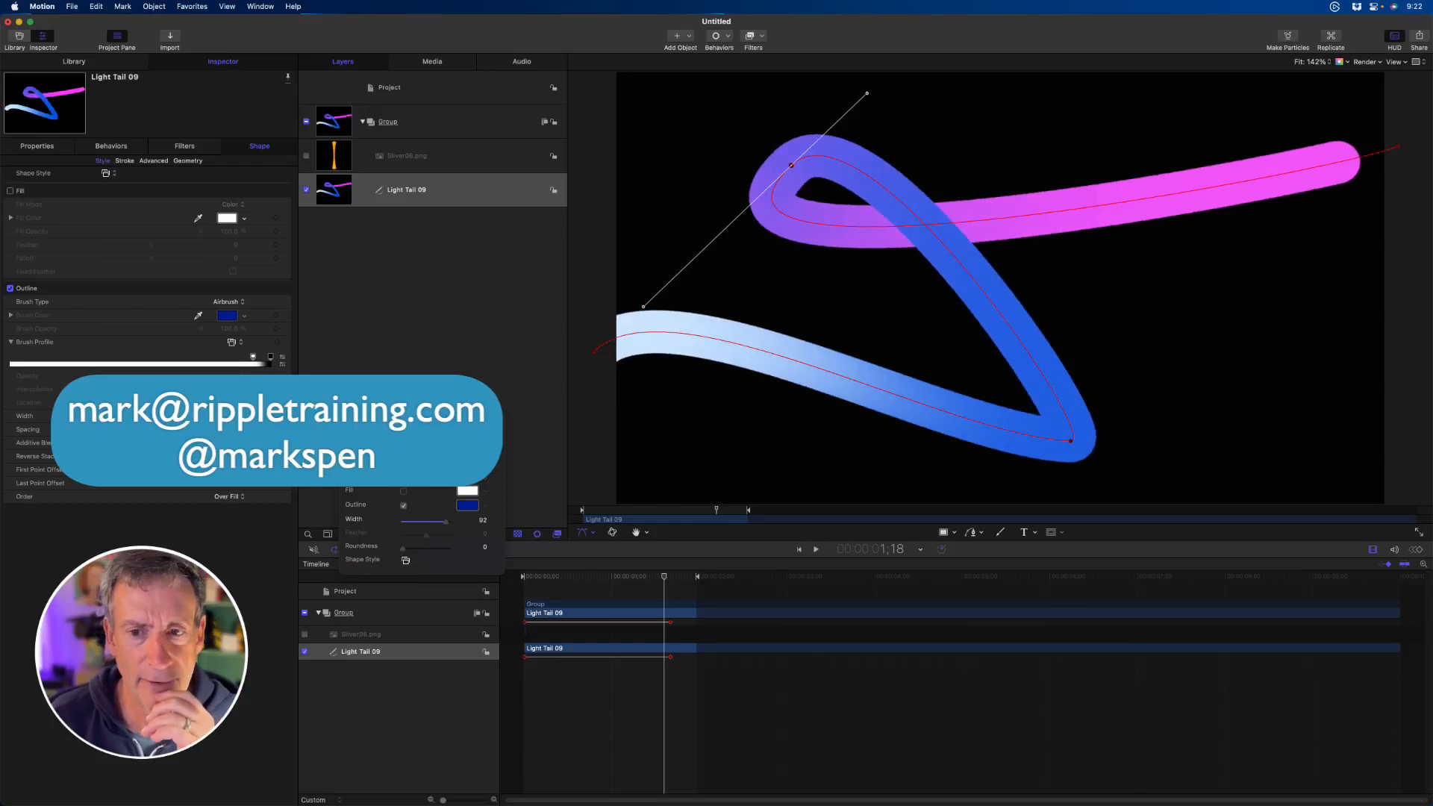
{"action": "left_click", "coordinate": [233, 443]}
{"action": "left_click", "coordinate": [232, 443]}
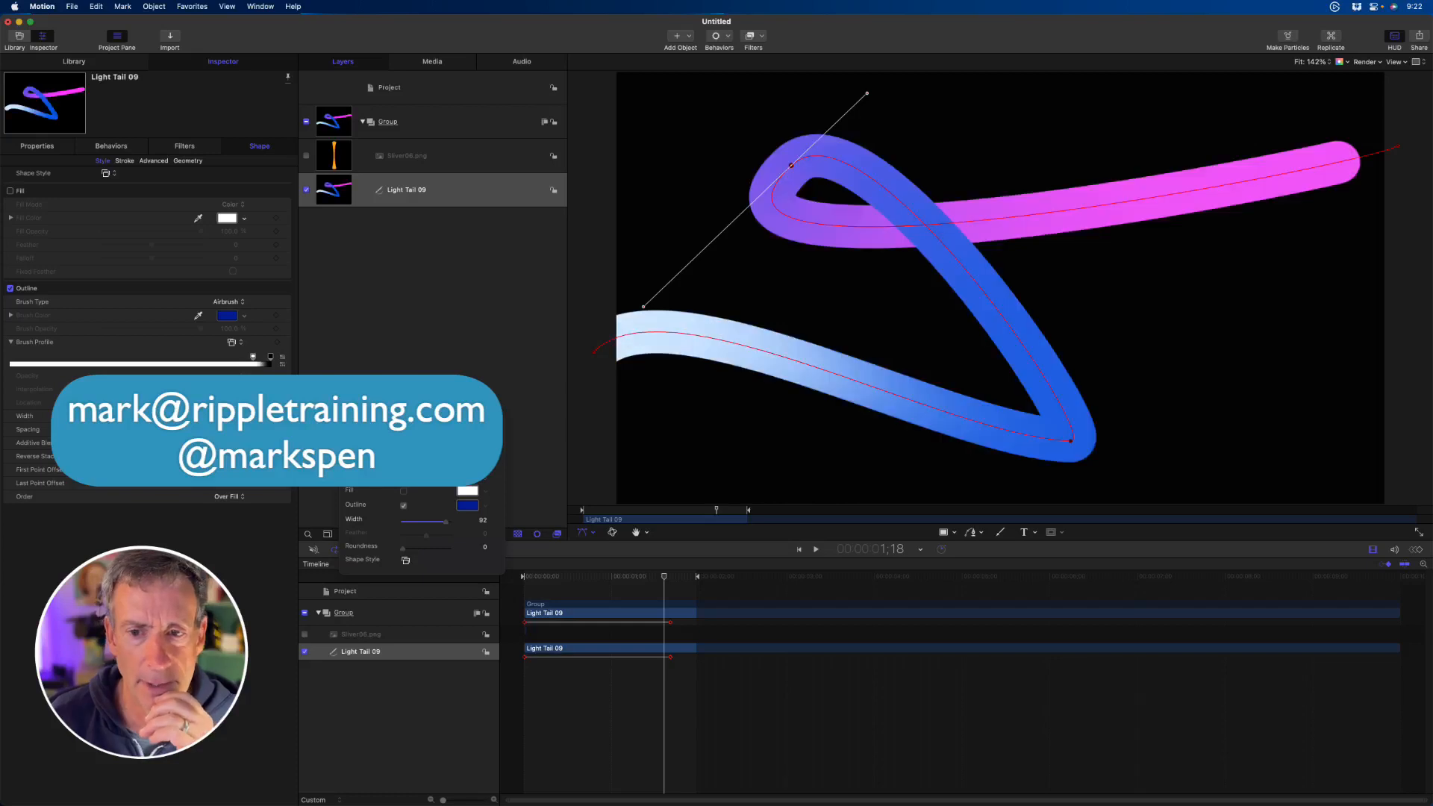
{"action": "left_click", "coordinate": [233, 443]}
{"action": "left_click", "coordinate": [233, 443]}
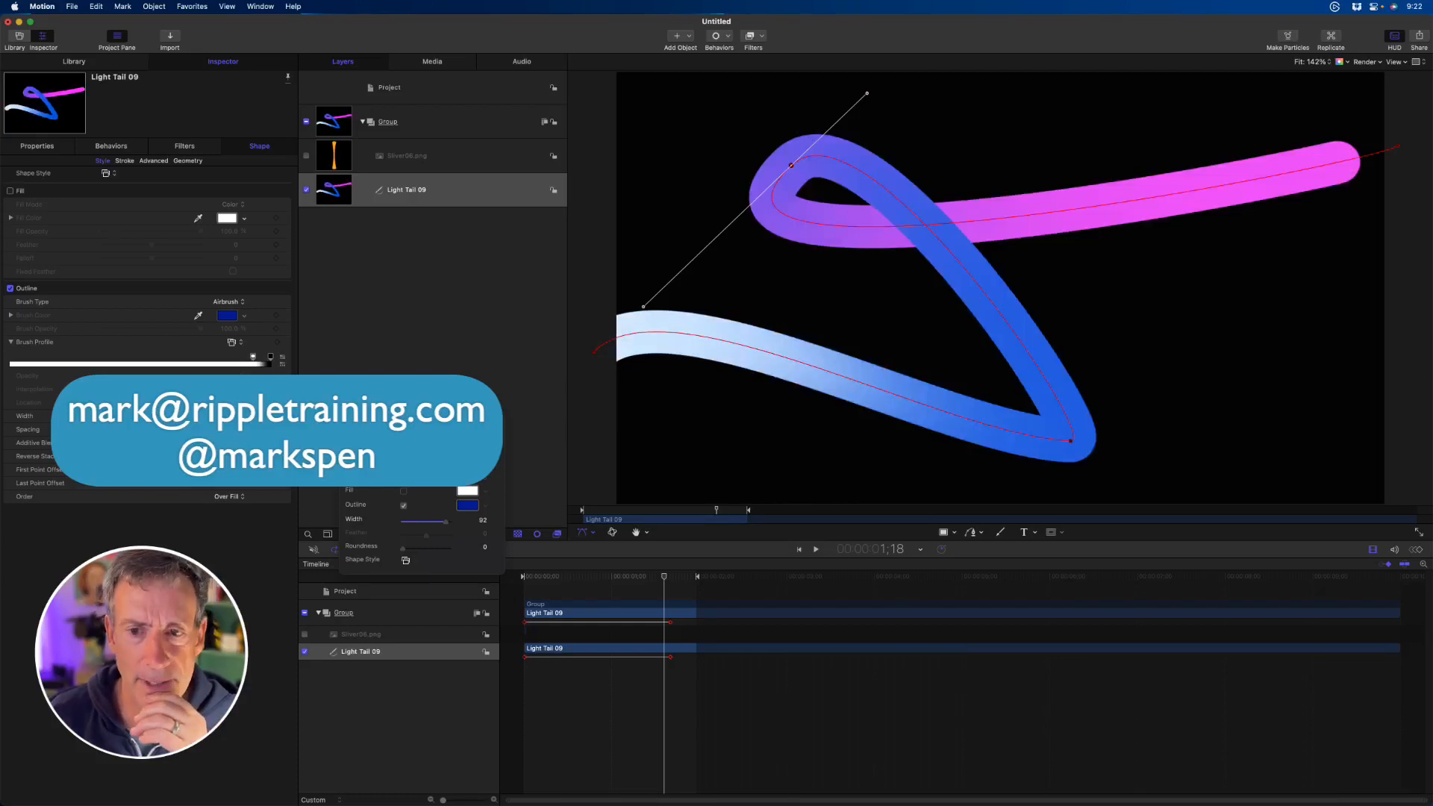
{"action": "left_click", "coordinate": [233, 443]}
{"action": "left_click", "coordinate": [232, 443]}
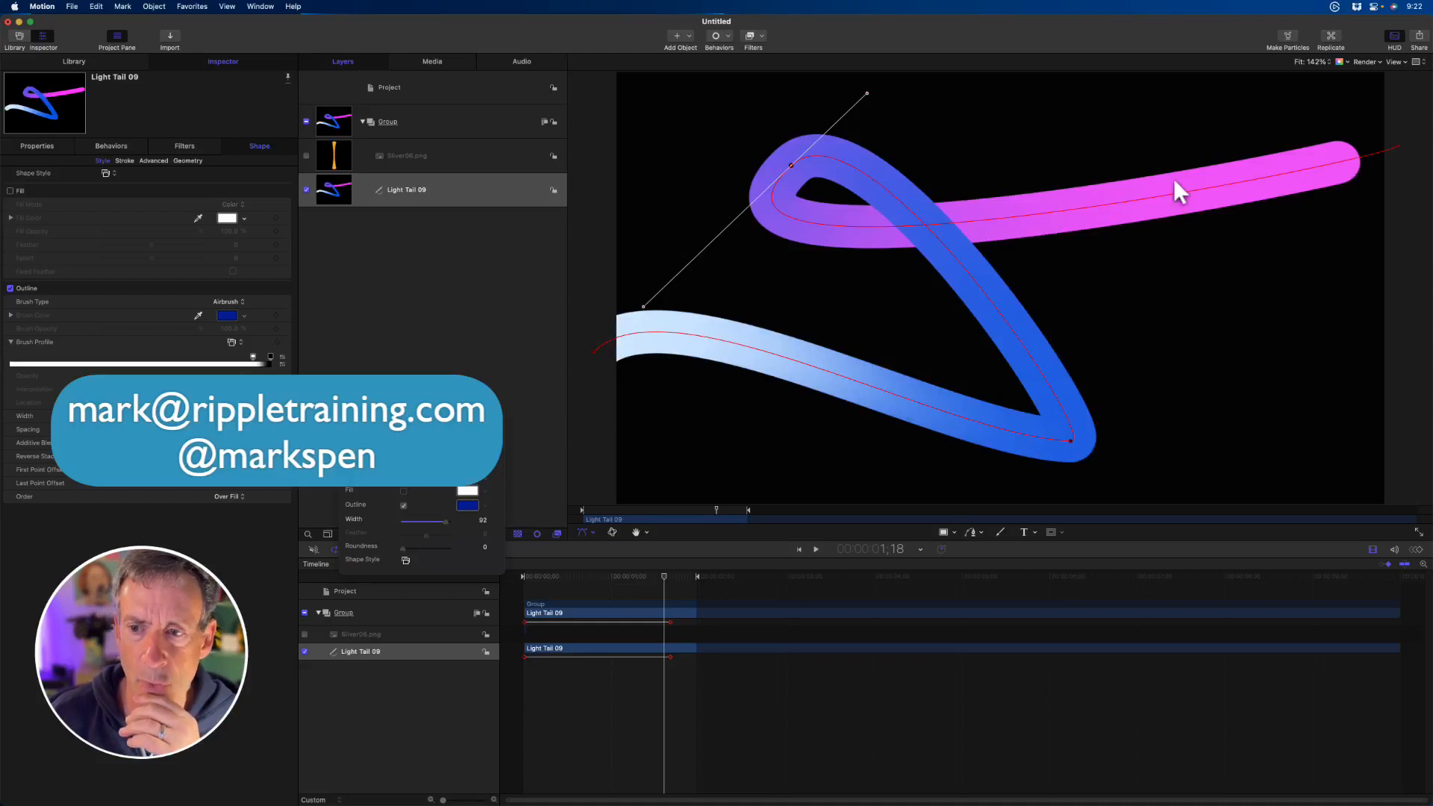
- Show the shape's stroke controls, deselect the shape, and preview the animated gradient stroke
{"action": "left_click", "coordinate": [123, 160]}
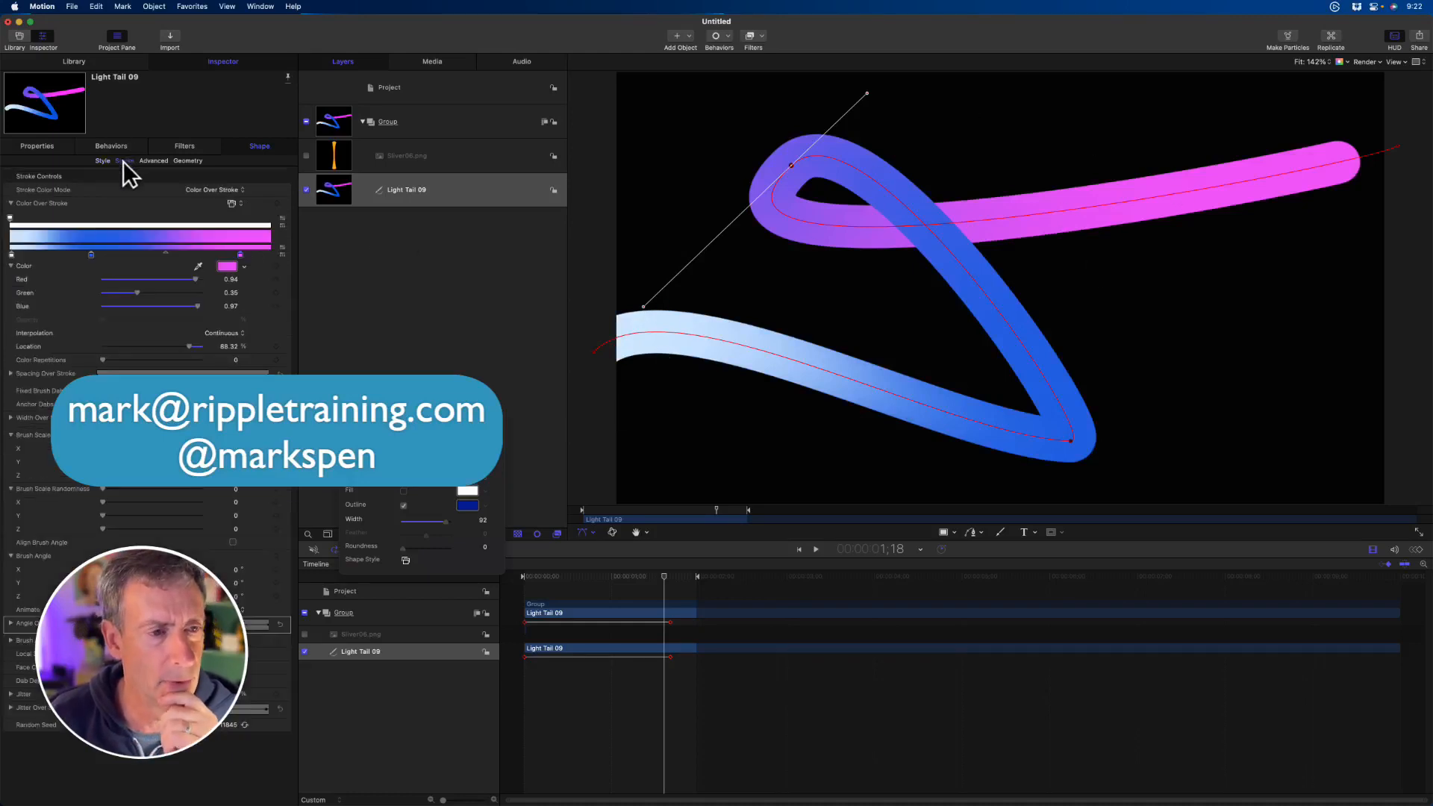
{"action": "left_click", "coordinate": [595, 581]}
{"action": "key", "text": "space"}
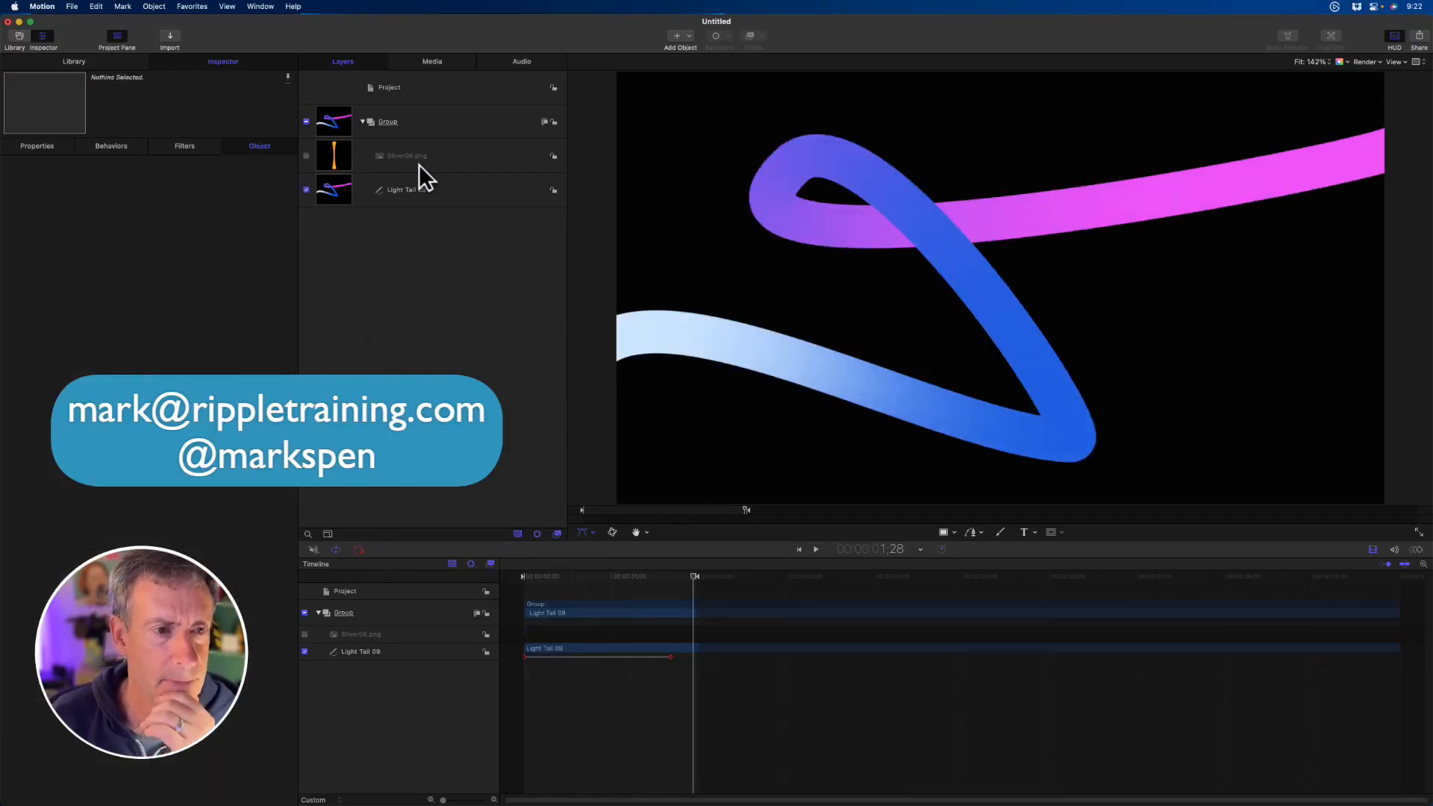
- Select the Light Tail 09 shape and set its Stroke Color Mode to Pick From Color Range
{"action": "left_click", "coordinate": [361, 191]}
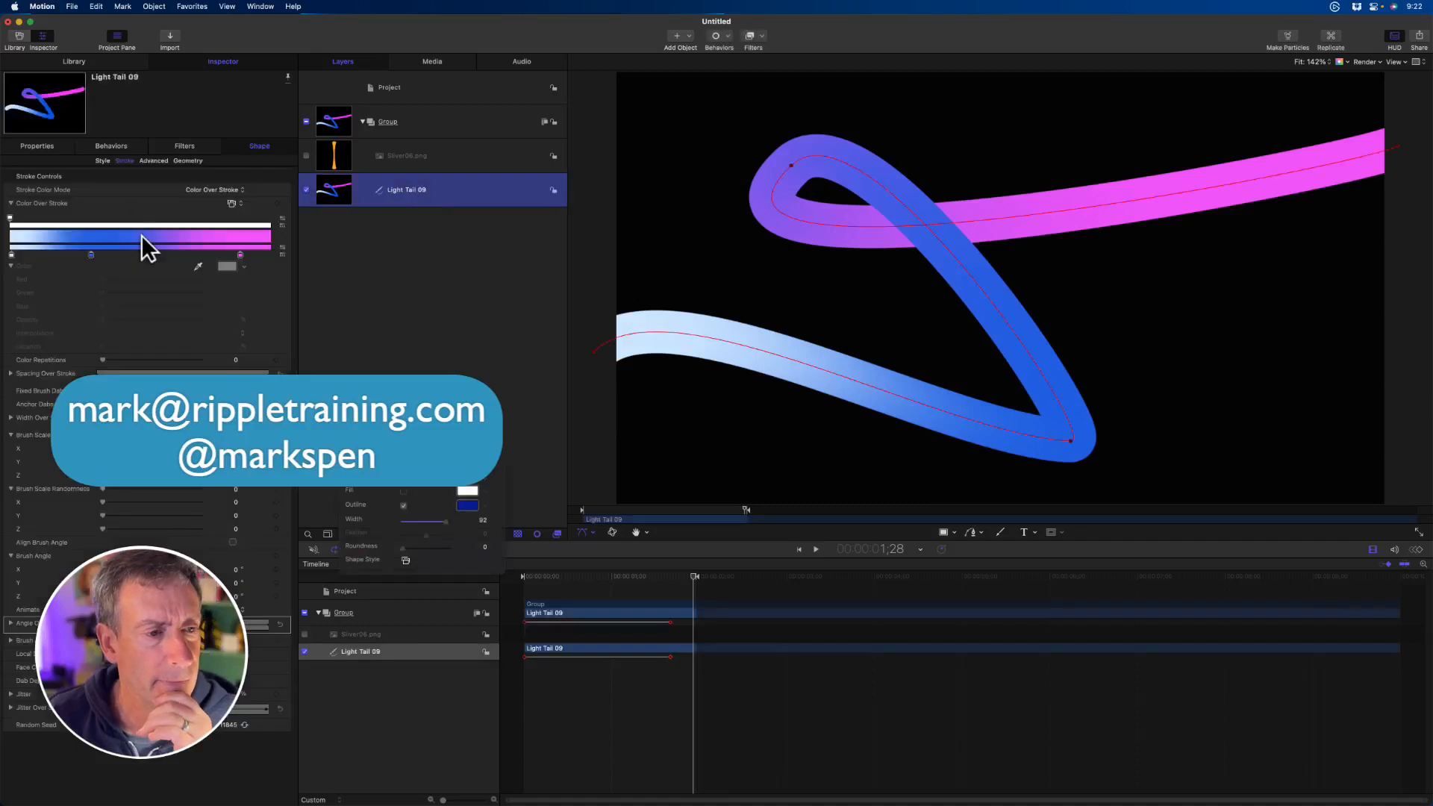
{"action": "left_click", "coordinate": [227, 189]}
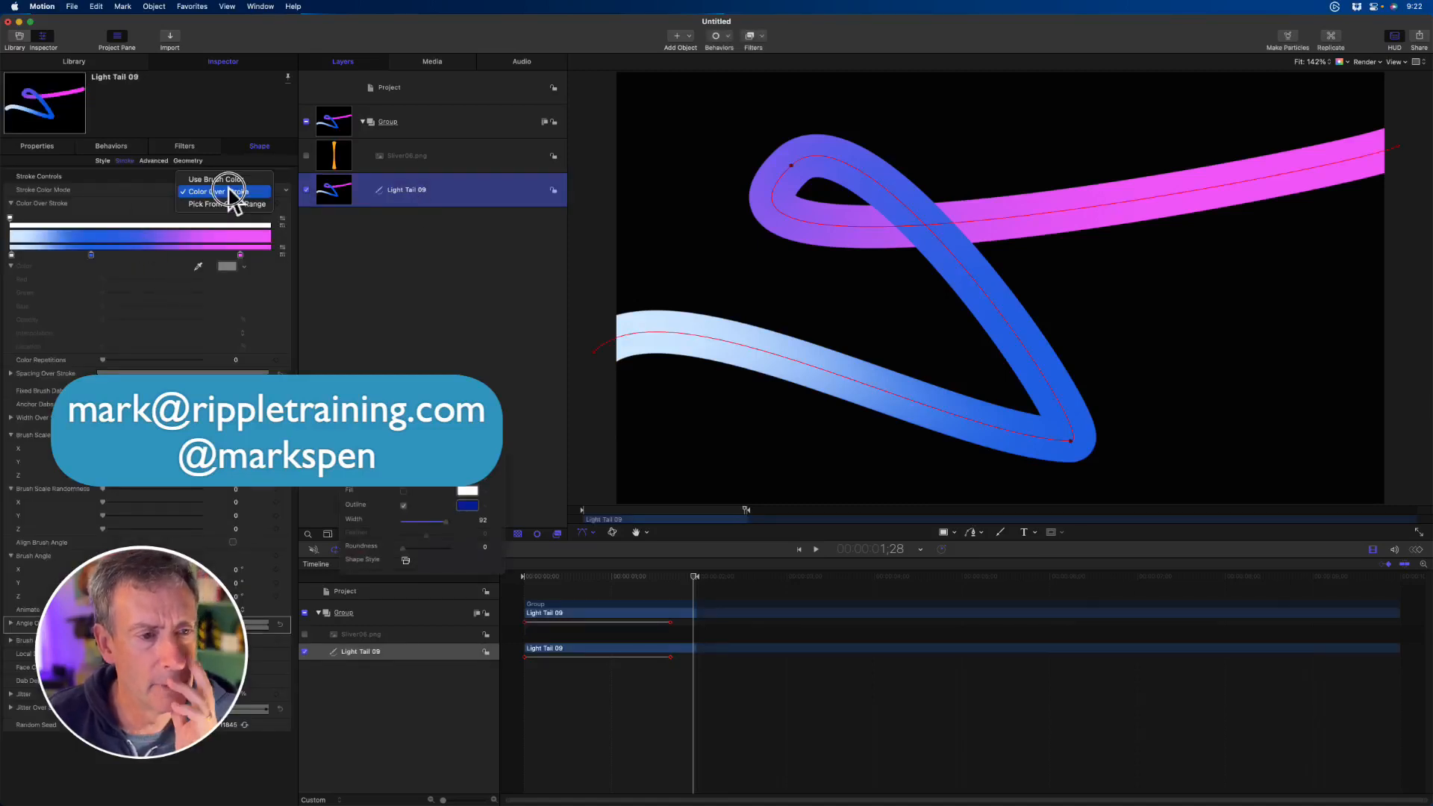
{"action": "left_click", "coordinate": [228, 205]}
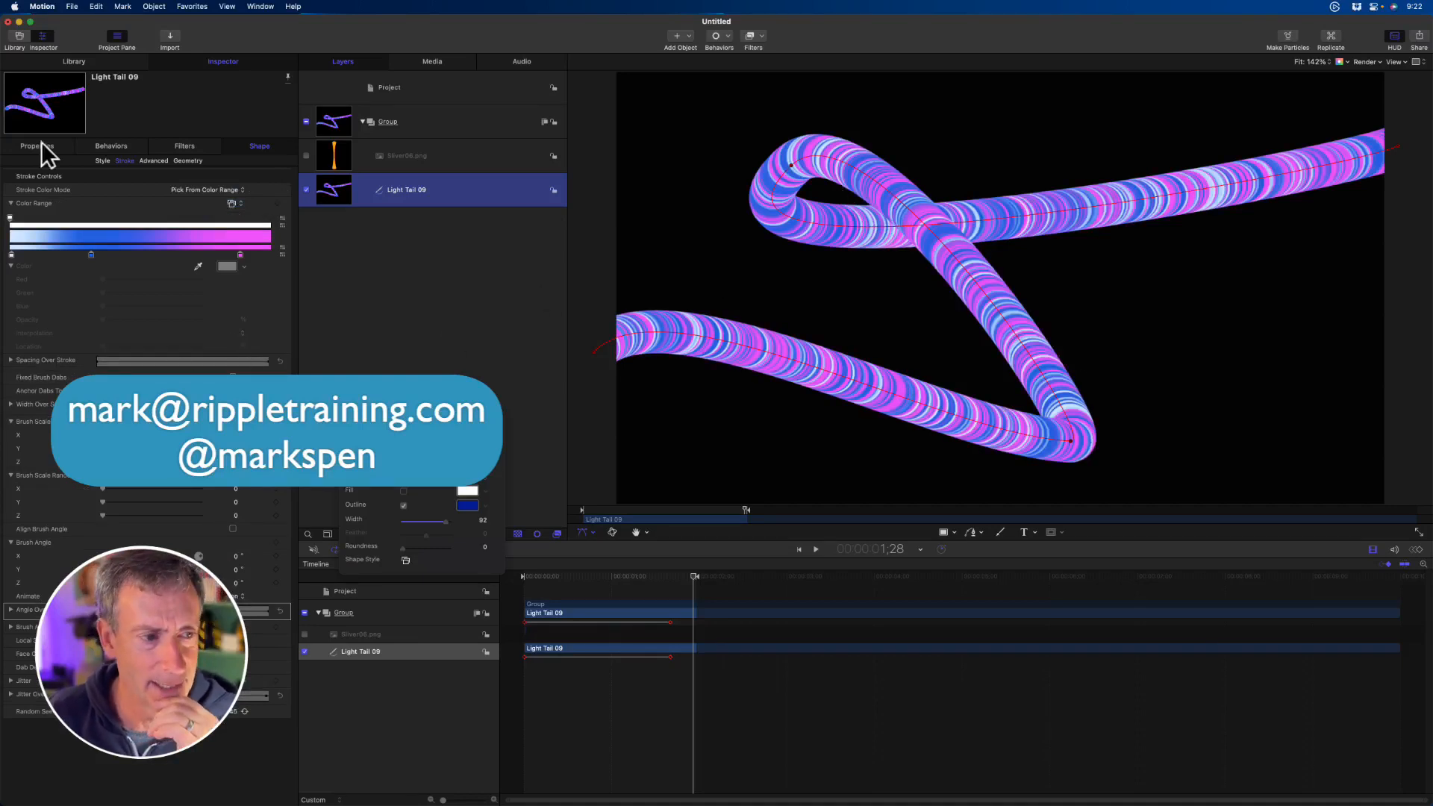
- Increase the outline's spacing until the brush dabs separate, and reduce it again to a continuous stroke
{"action": "left_click", "coordinate": [101, 161]}
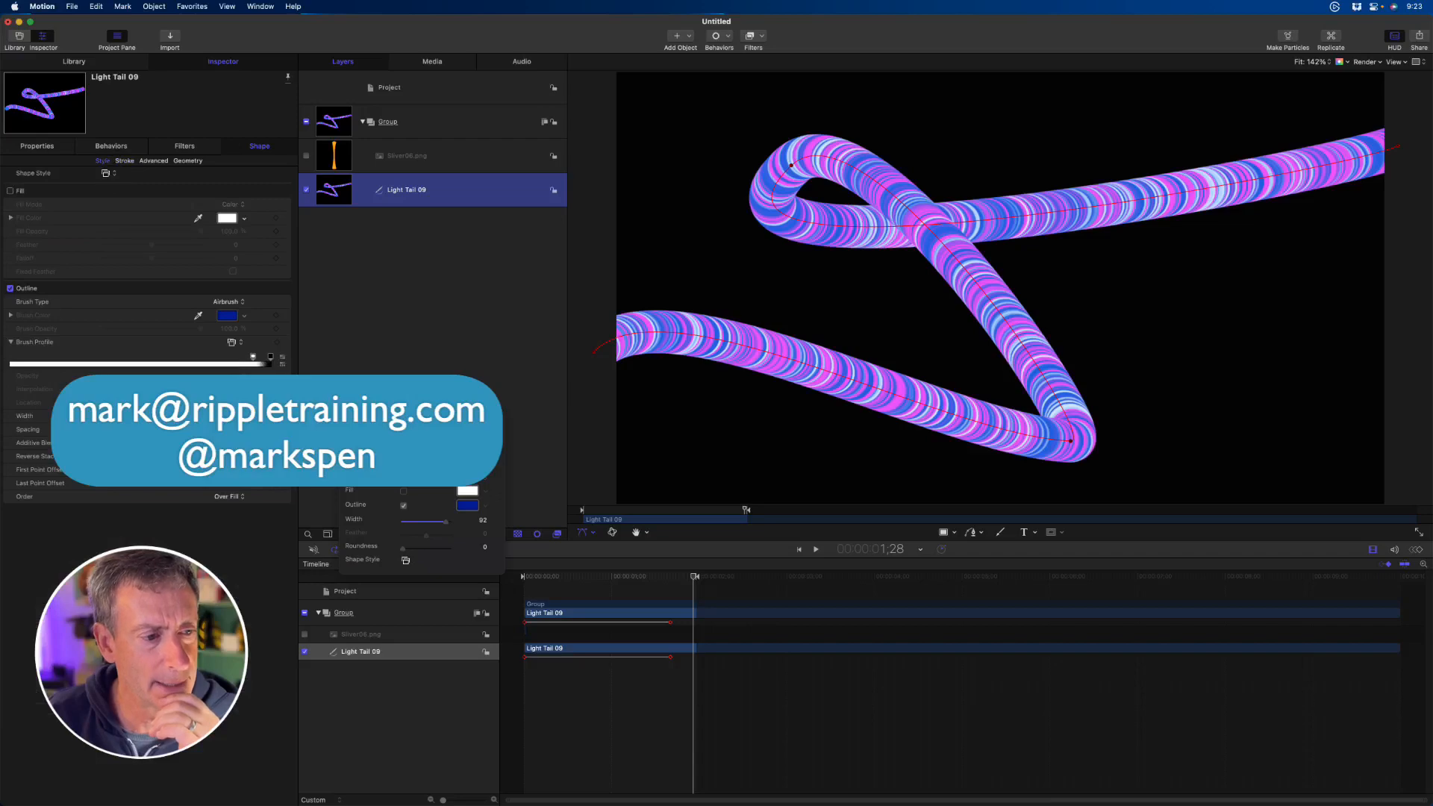
{"action": "left_click_drag", "start_coordinate": [104, 430], "coordinate": [295, 429]}
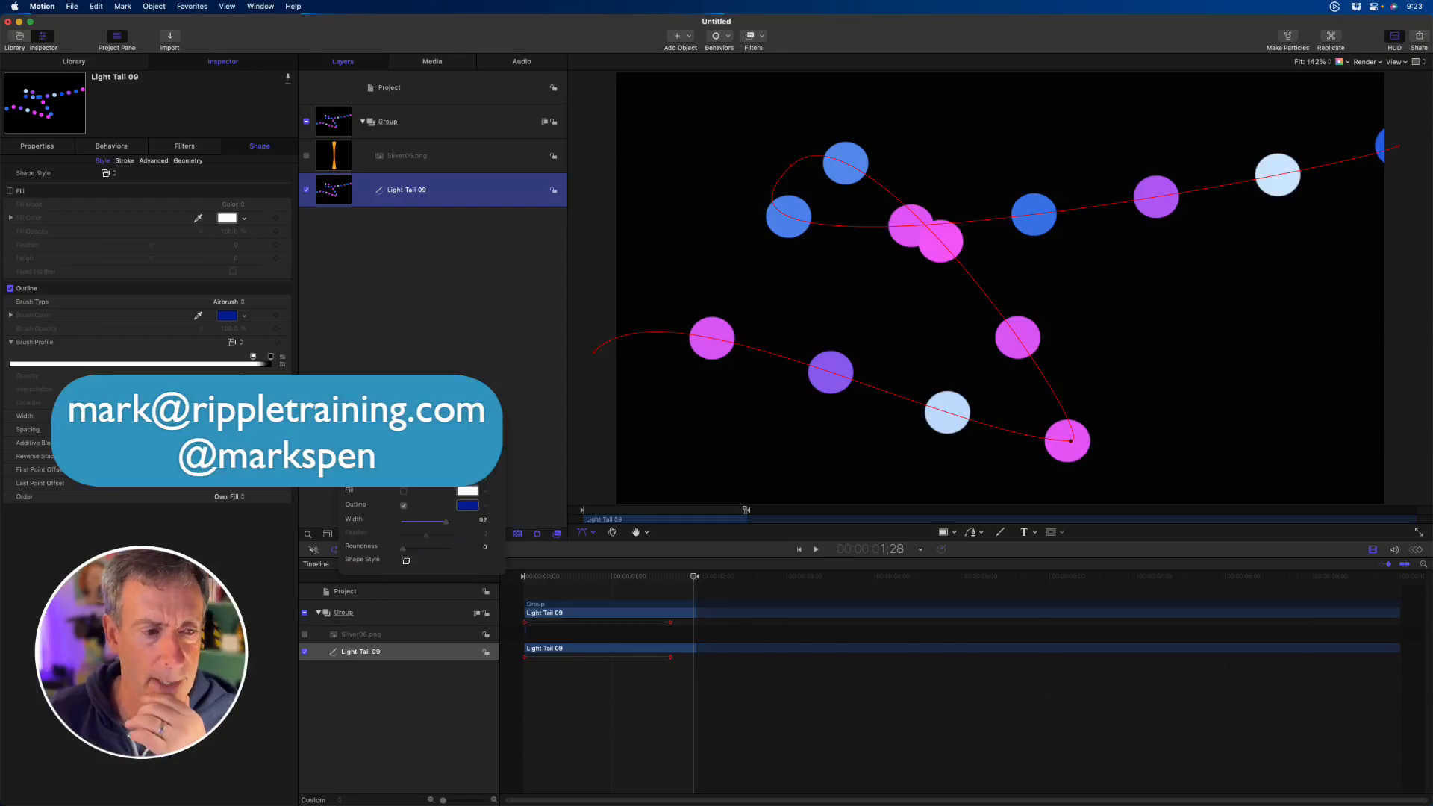
{"action": "left_click_drag", "start_coordinate": [295, 430], "coordinate": [108, 429]}
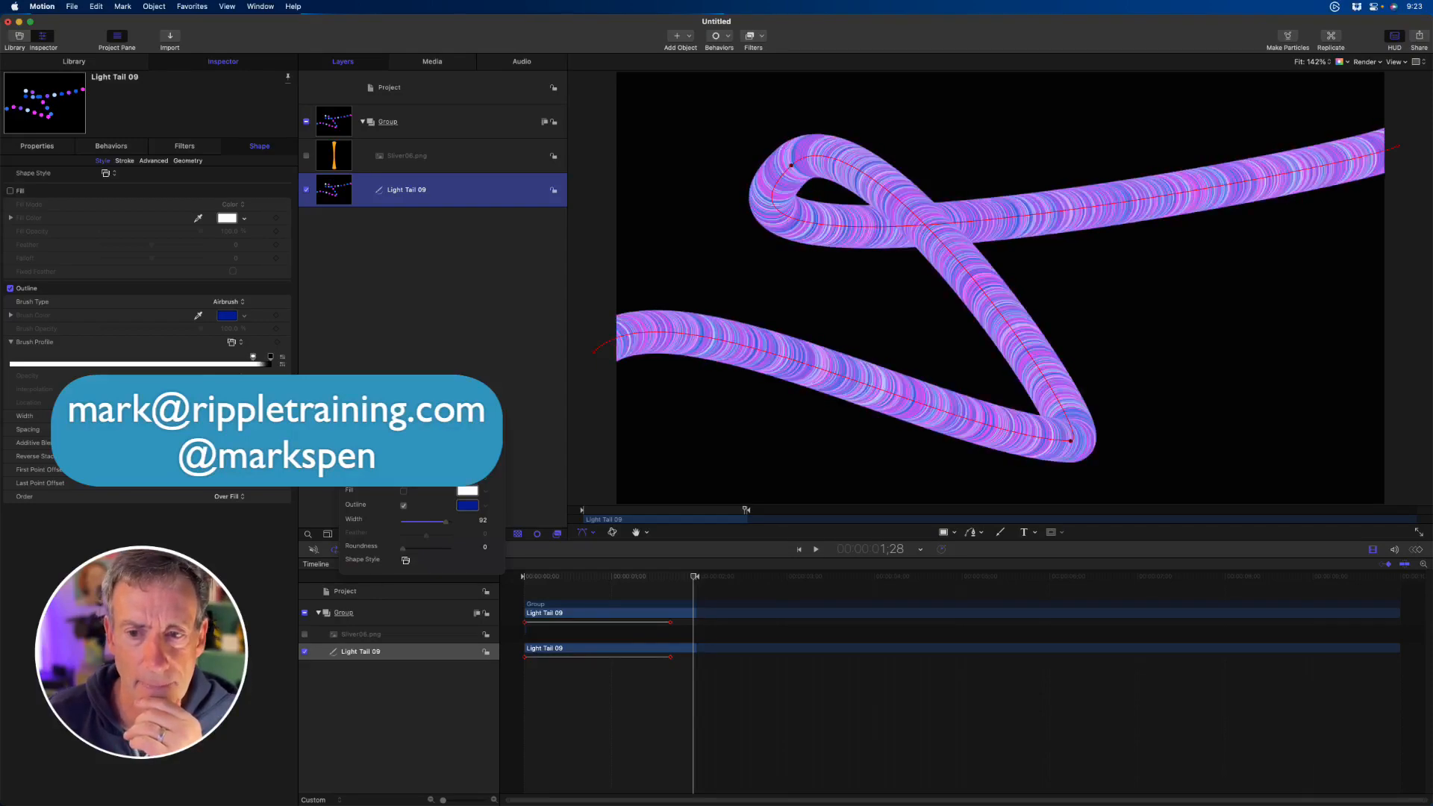
- Set the shape's Stroke Color Mode back to Color Over Stroke
{"action": "left_click", "coordinate": [124, 161]}
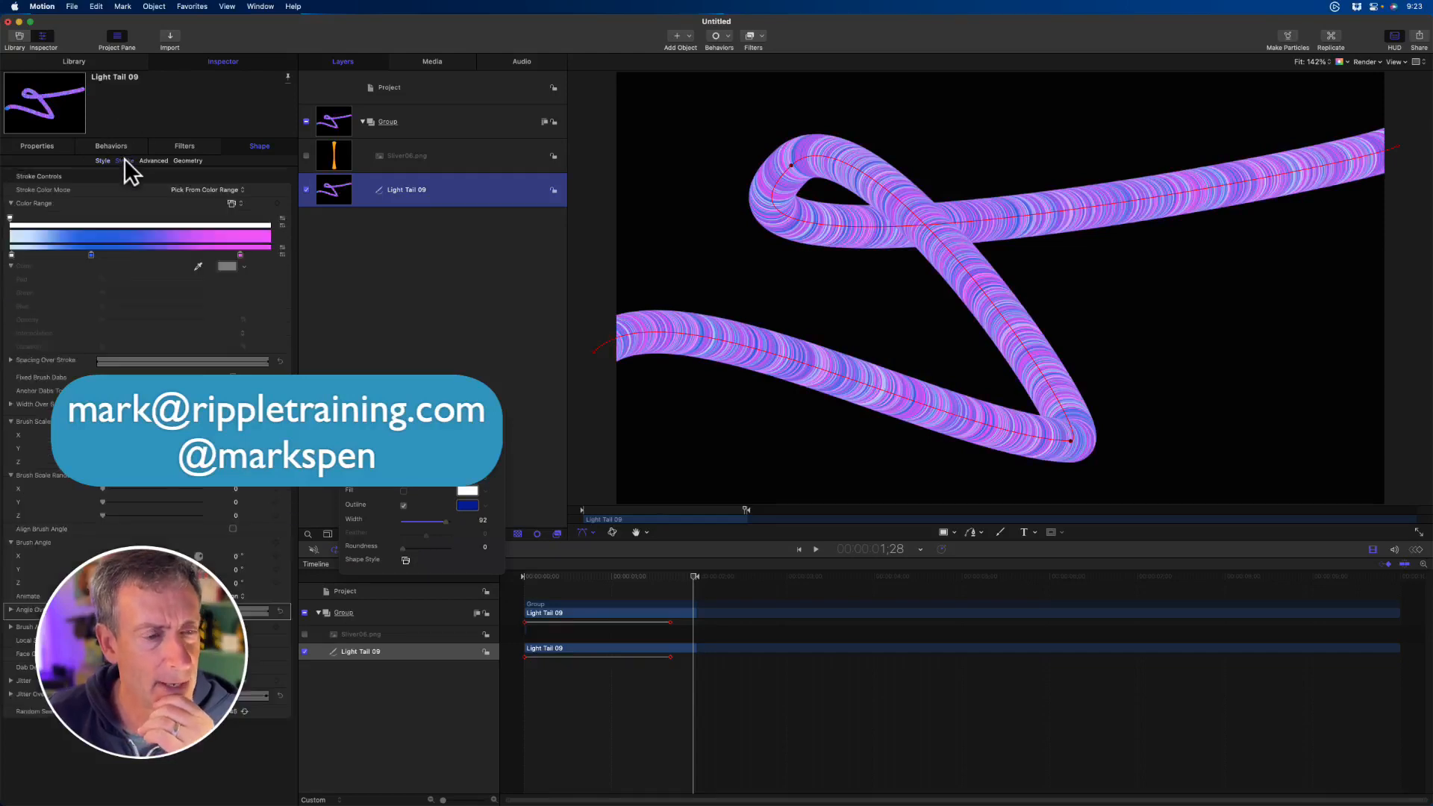
{"action": "left_click", "coordinate": [209, 190]}
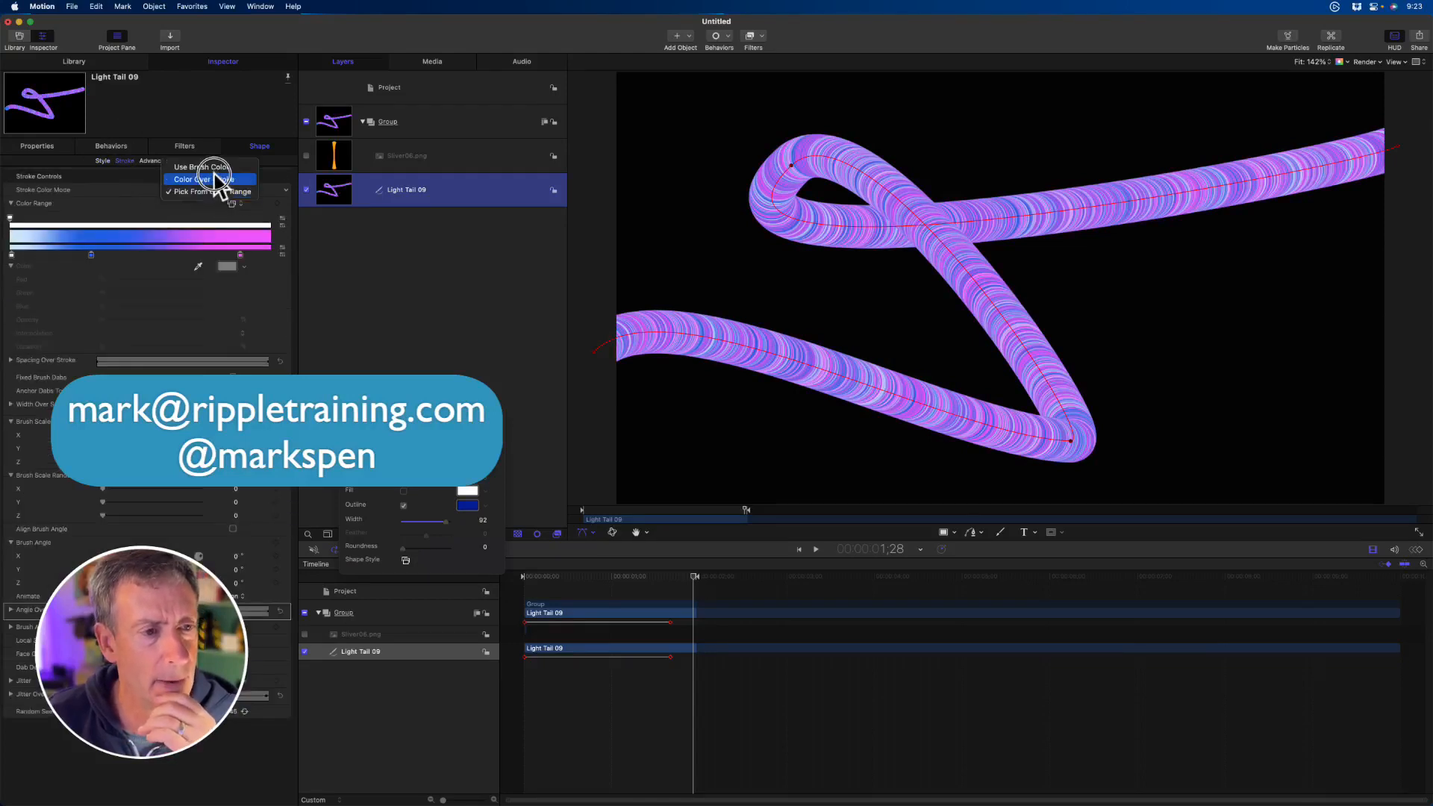
{"action": "left_click", "coordinate": [214, 179]}
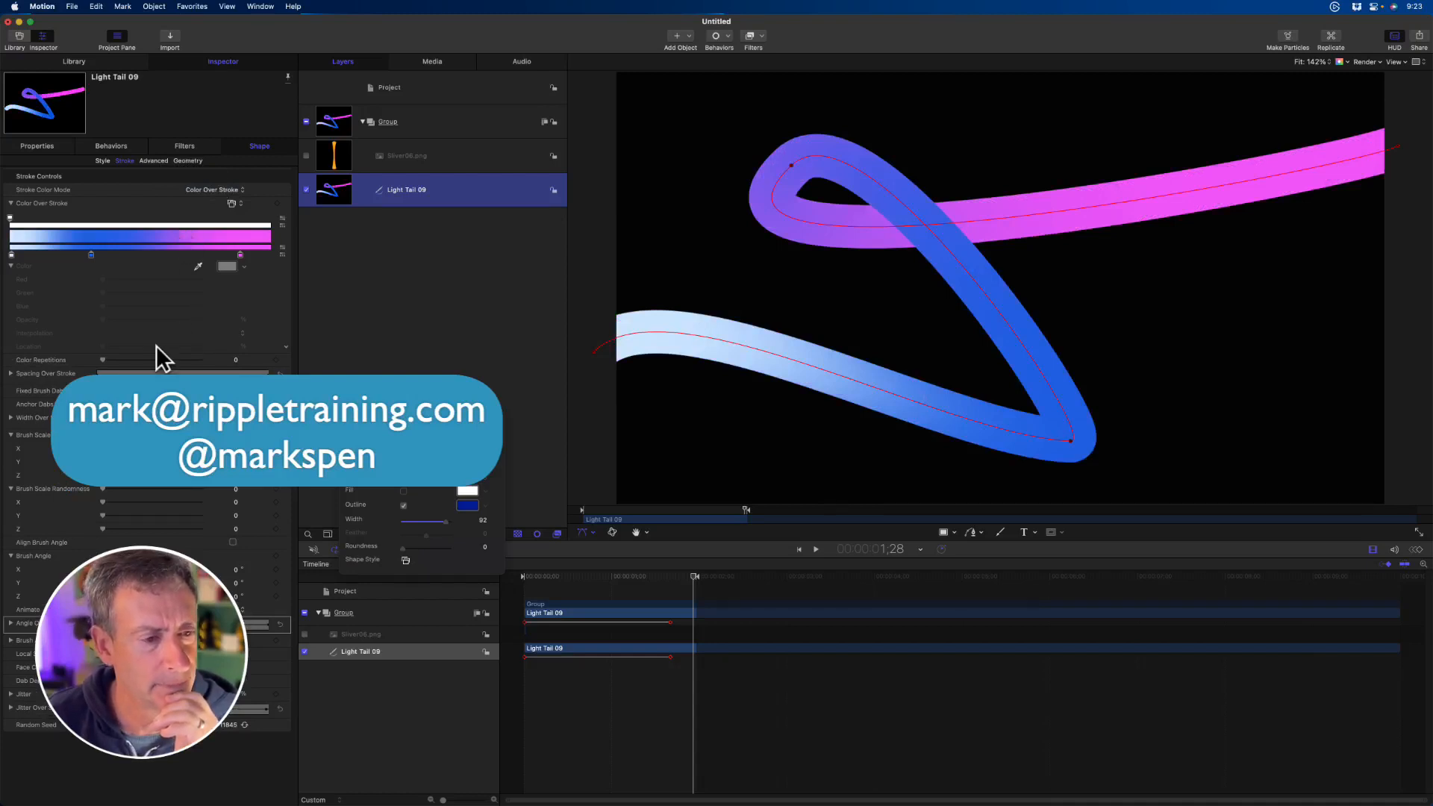
- Try a Color Repetitions value of 3.66 on the stroke, and return it to 0
{"action": "left_click_drag", "start_coordinate": [102, 361], "coordinate": [175, 353]}
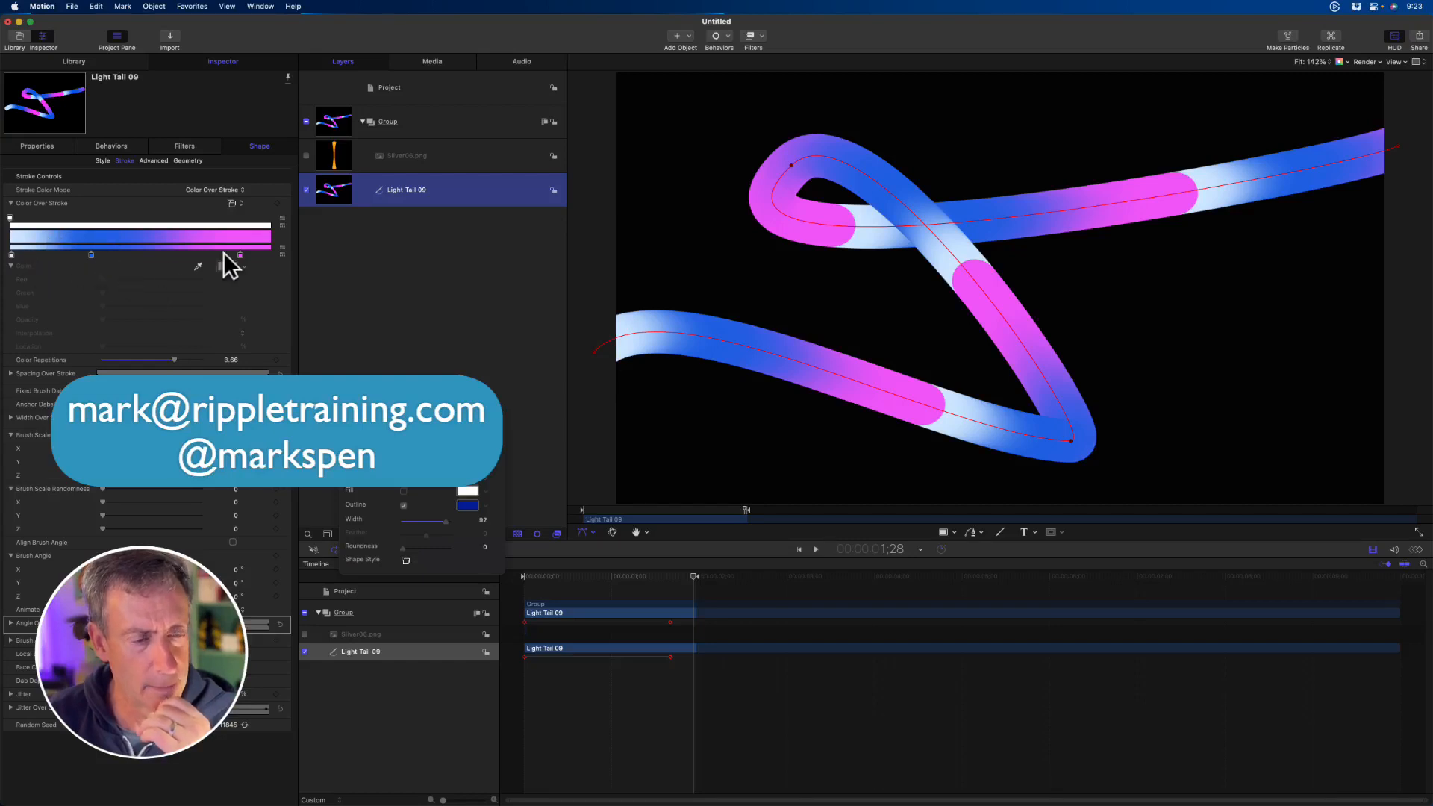
{"action": "left_click", "coordinate": [170, 358]}
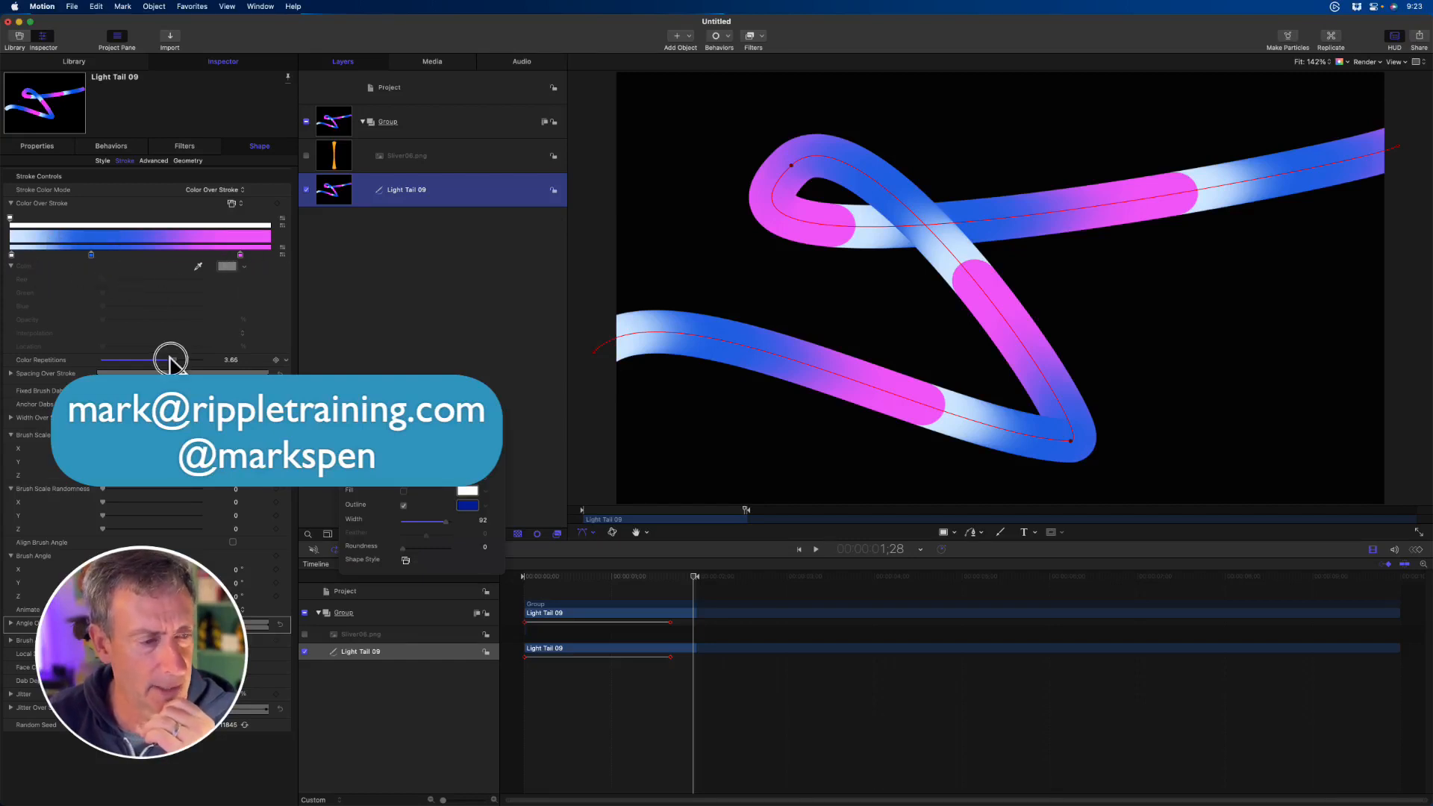
{"action": "left_click_drag", "start_coordinate": [170, 359], "coordinate": [57, 358]}
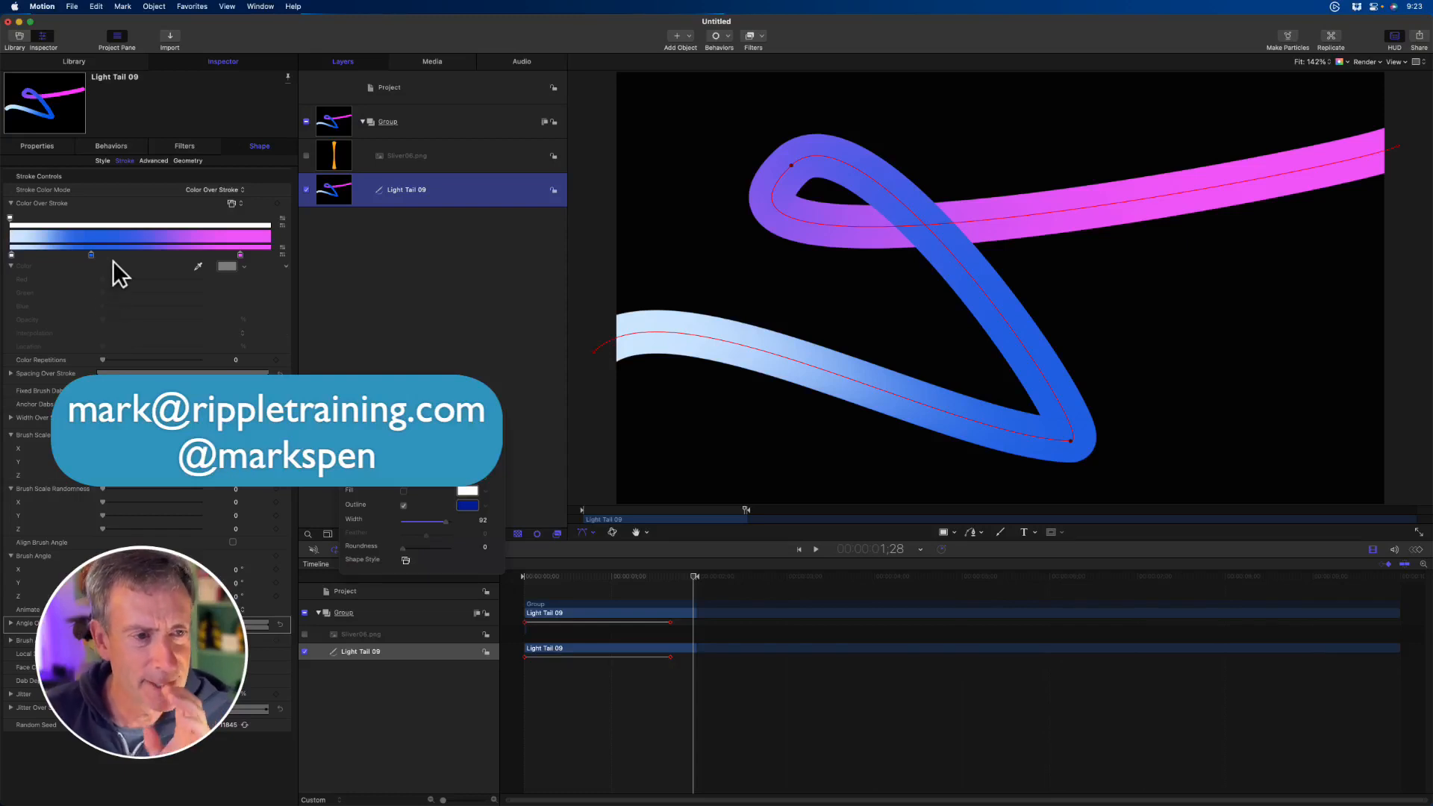
- Set the X coordinate of the shape's control Point 1 to about -1103.8, and return to the stroke controls
{"action": "left_click", "coordinate": [187, 162]}
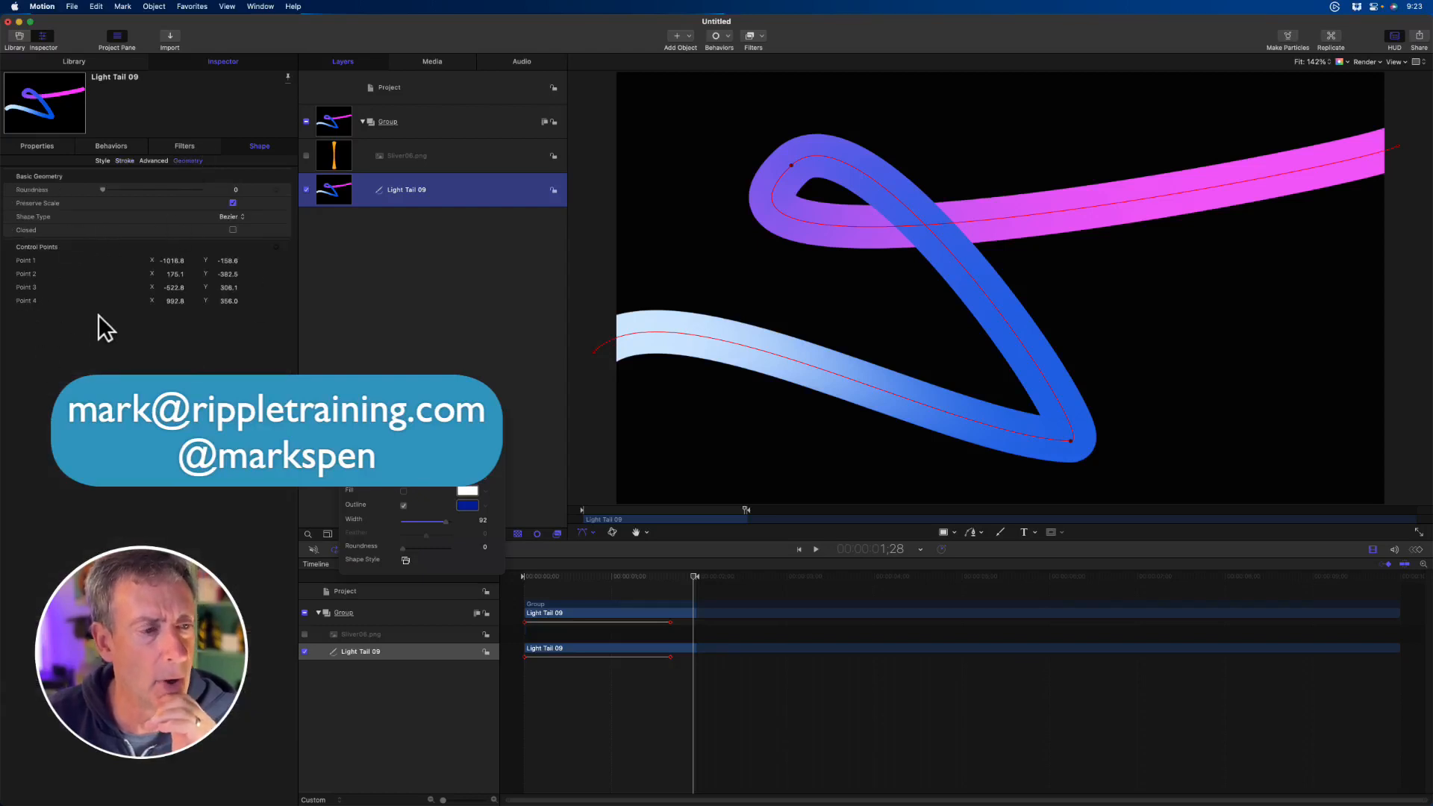
{"action": "left_click_drag", "start_coordinate": [177, 259], "coordinate": [135, 231]}
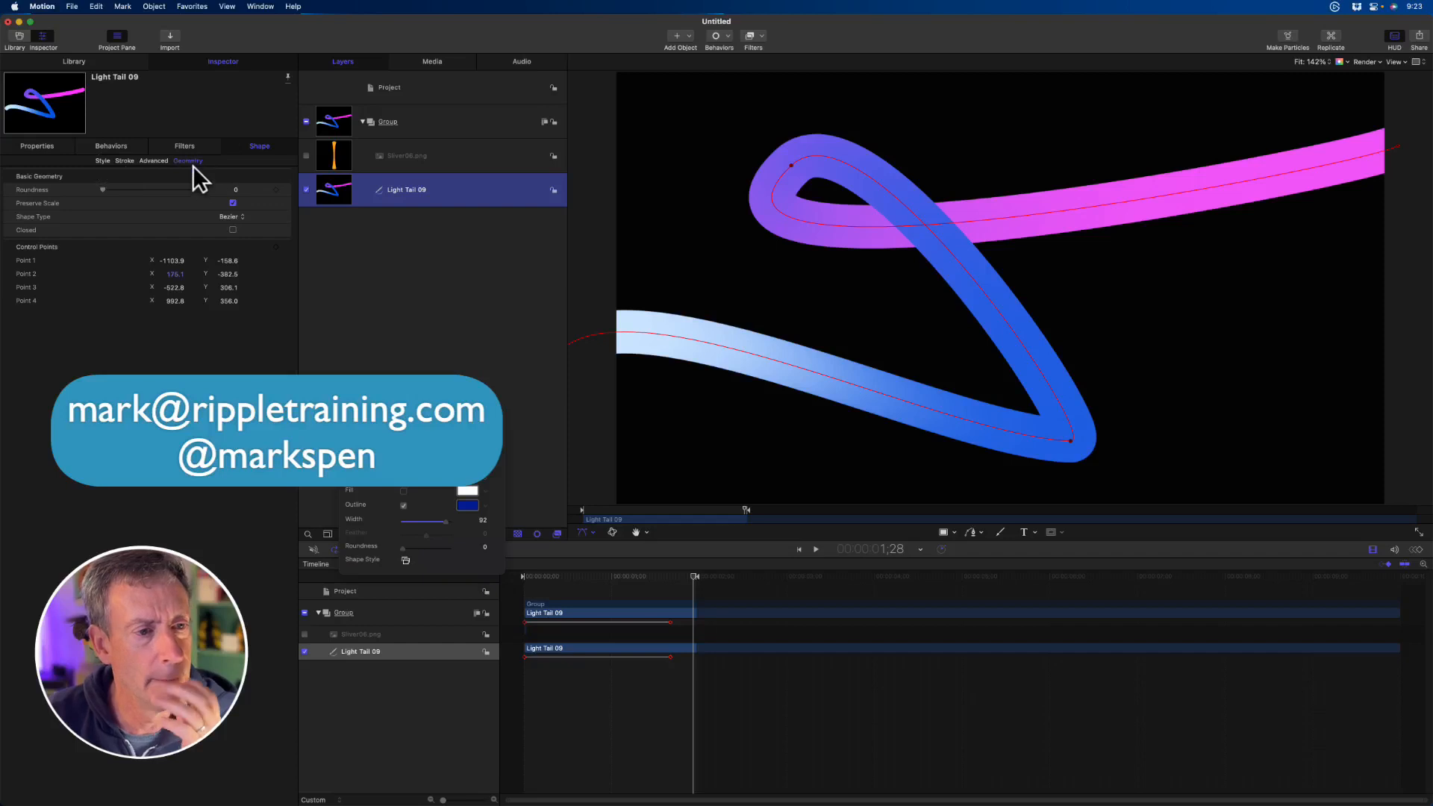
{"action": "left_click", "coordinate": [127, 159]}
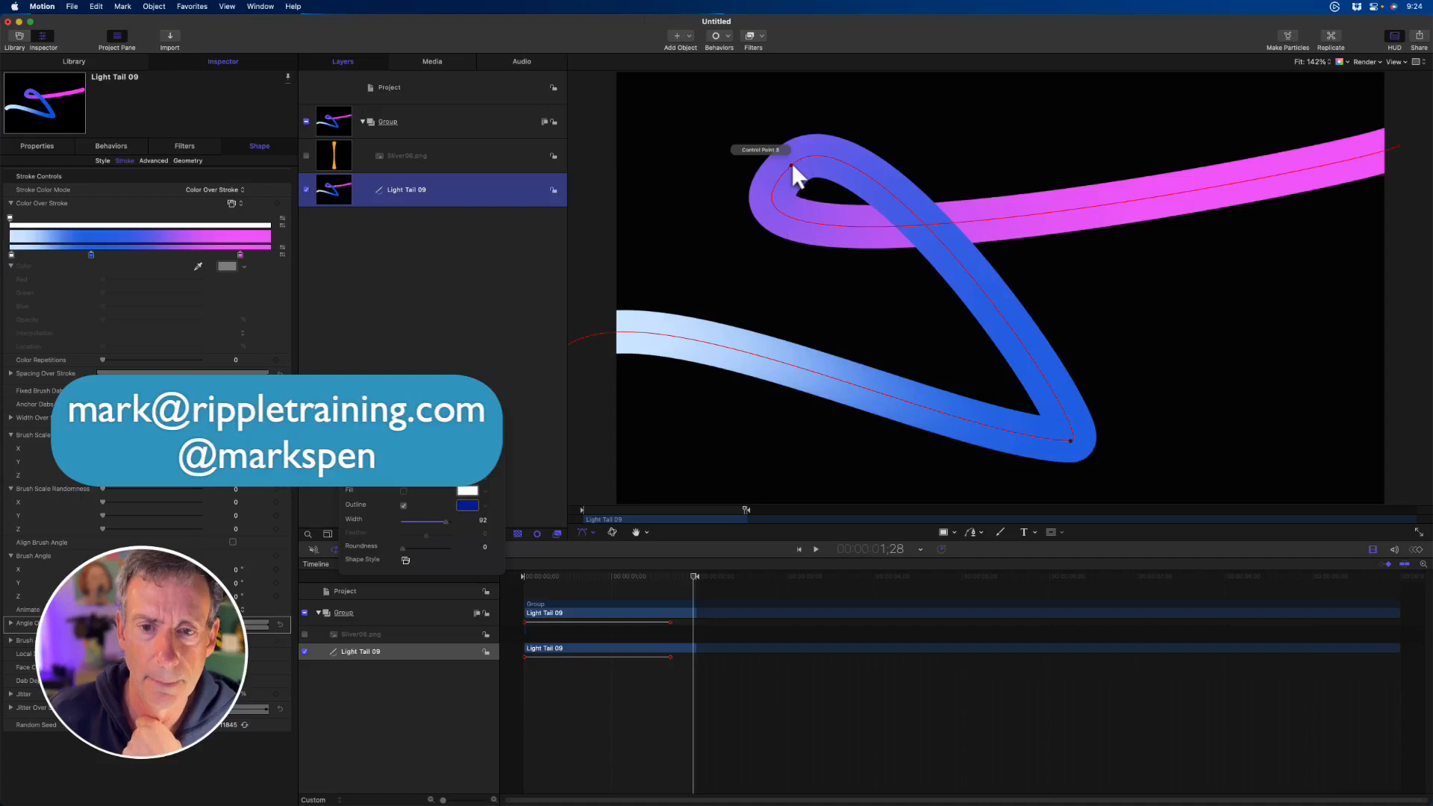
- Round the path by extending the Bezier handles of the loop's upper-left point and the lower-right point, and expand Spacing Over Stroke
{"action": "mouse_move", "coordinate": [791, 163]}
{"action": "left_mouse_down"}
{"action": "mouse_move", "coordinate": [888, 100]}
{"action": "mouse_move", "coordinate": [867, 91]}
{"action": "mouse_move", "coordinate": [933, 42]}
{"action": "left_mouse_up"}
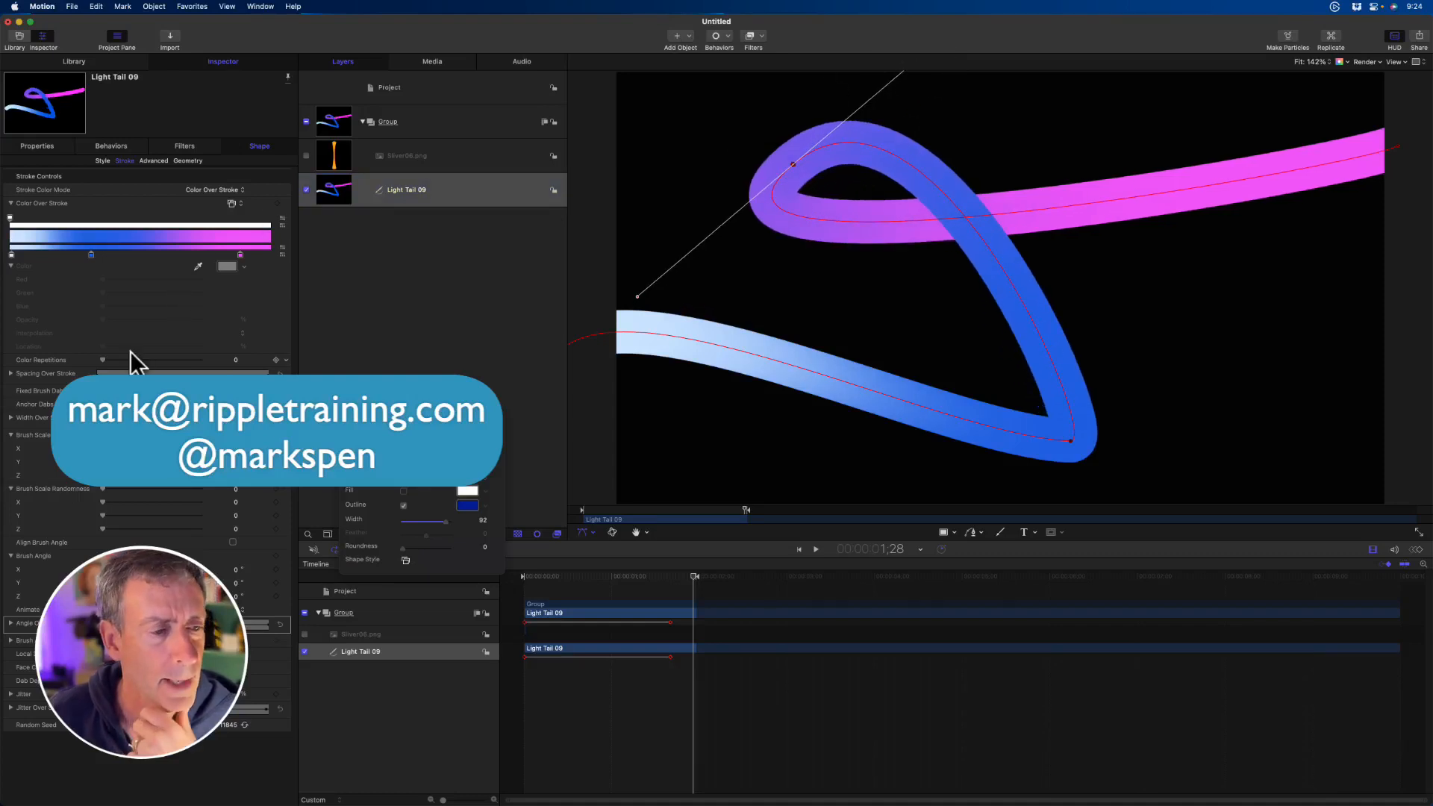
{"action": "left_click", "coordinate": [11, 374]}
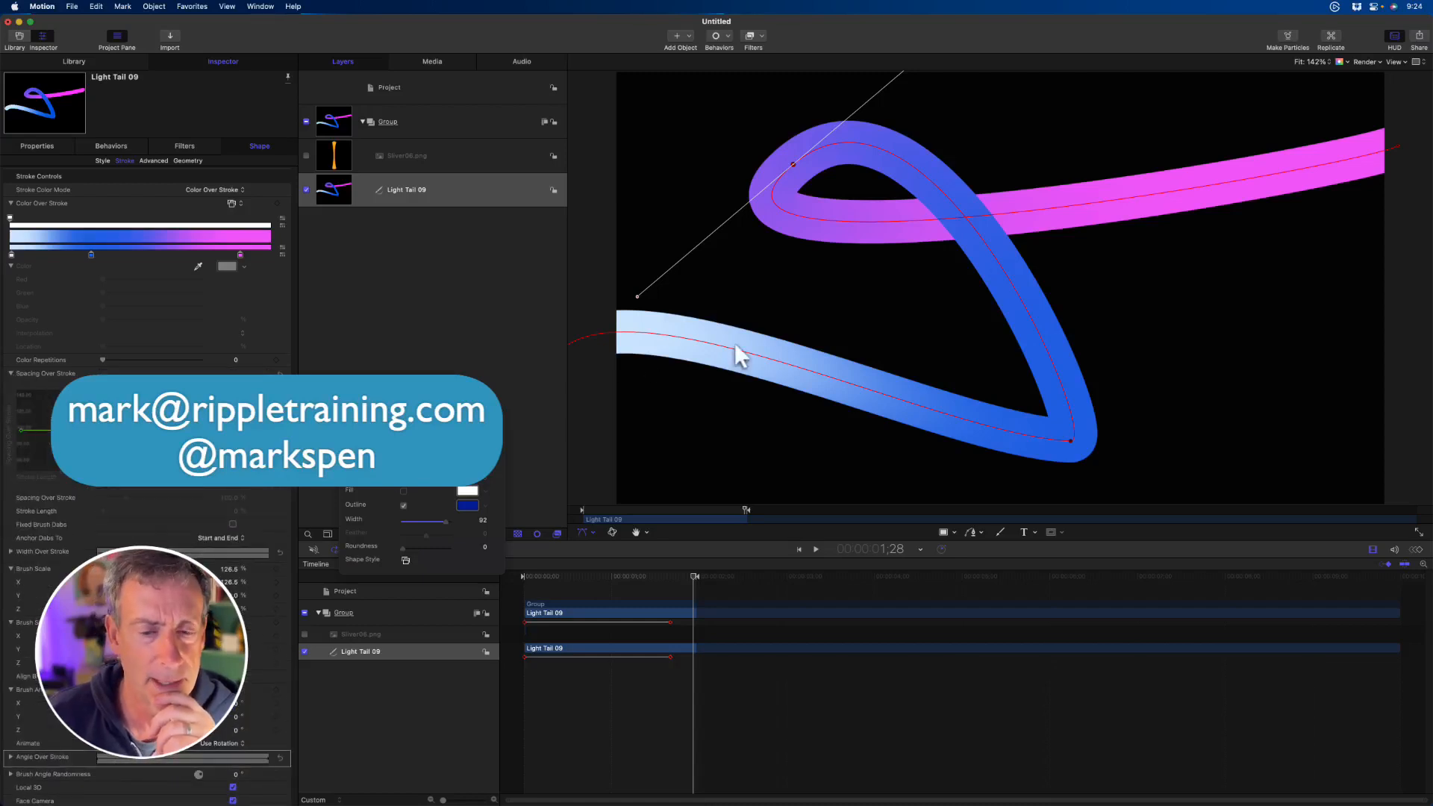
{"action": "left_click", "coordinate": [1070, 441]}
{"action": "left_click_drag", "start_coordinate": [1101, 440], "coordinate": [1229, 330]}
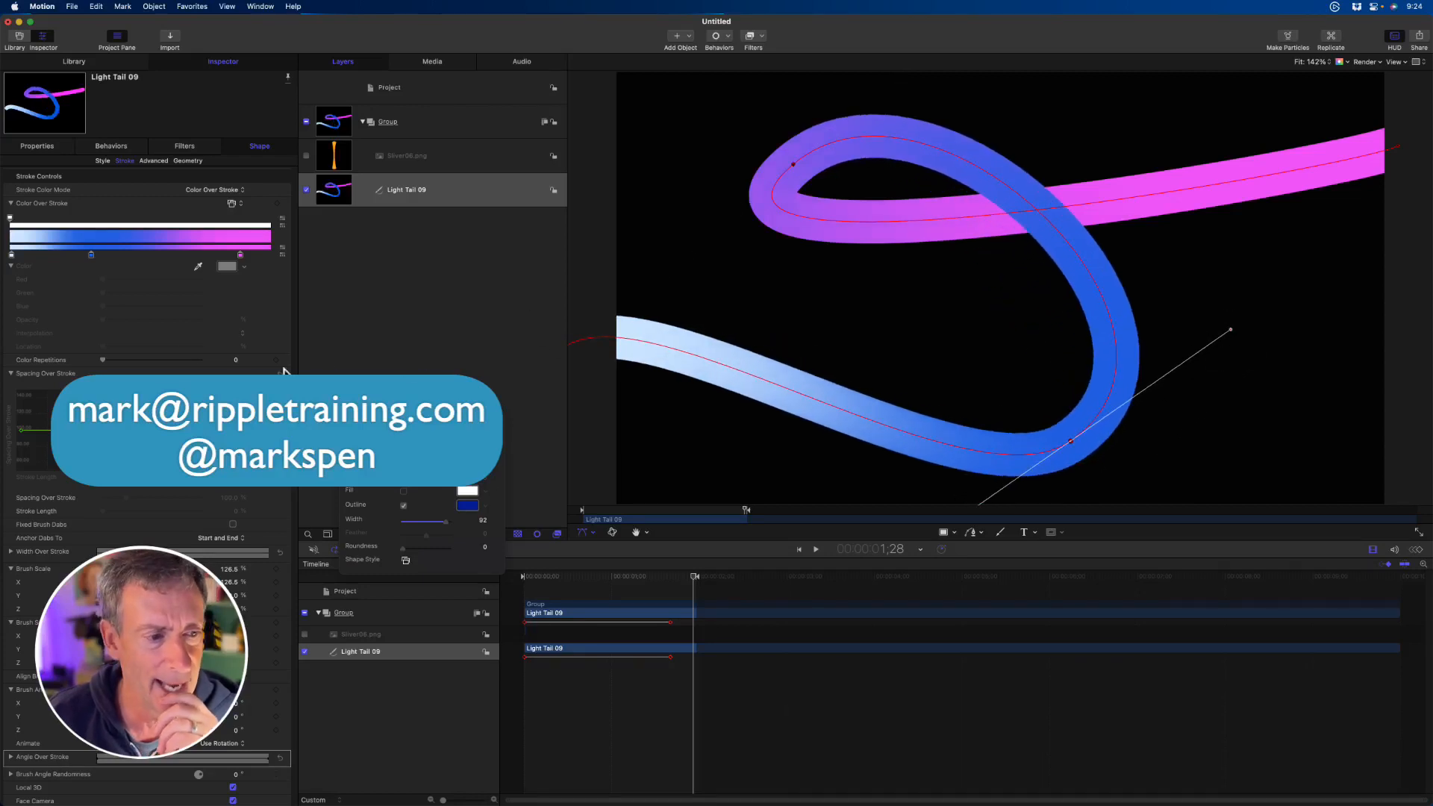
- Add a Spacing Over Stroke point at 53.31% stroke length, raise it to 17741.63%, and shift the loop's upper-left path point down
{"action": "left_click", "coordinate": [101, 160]}
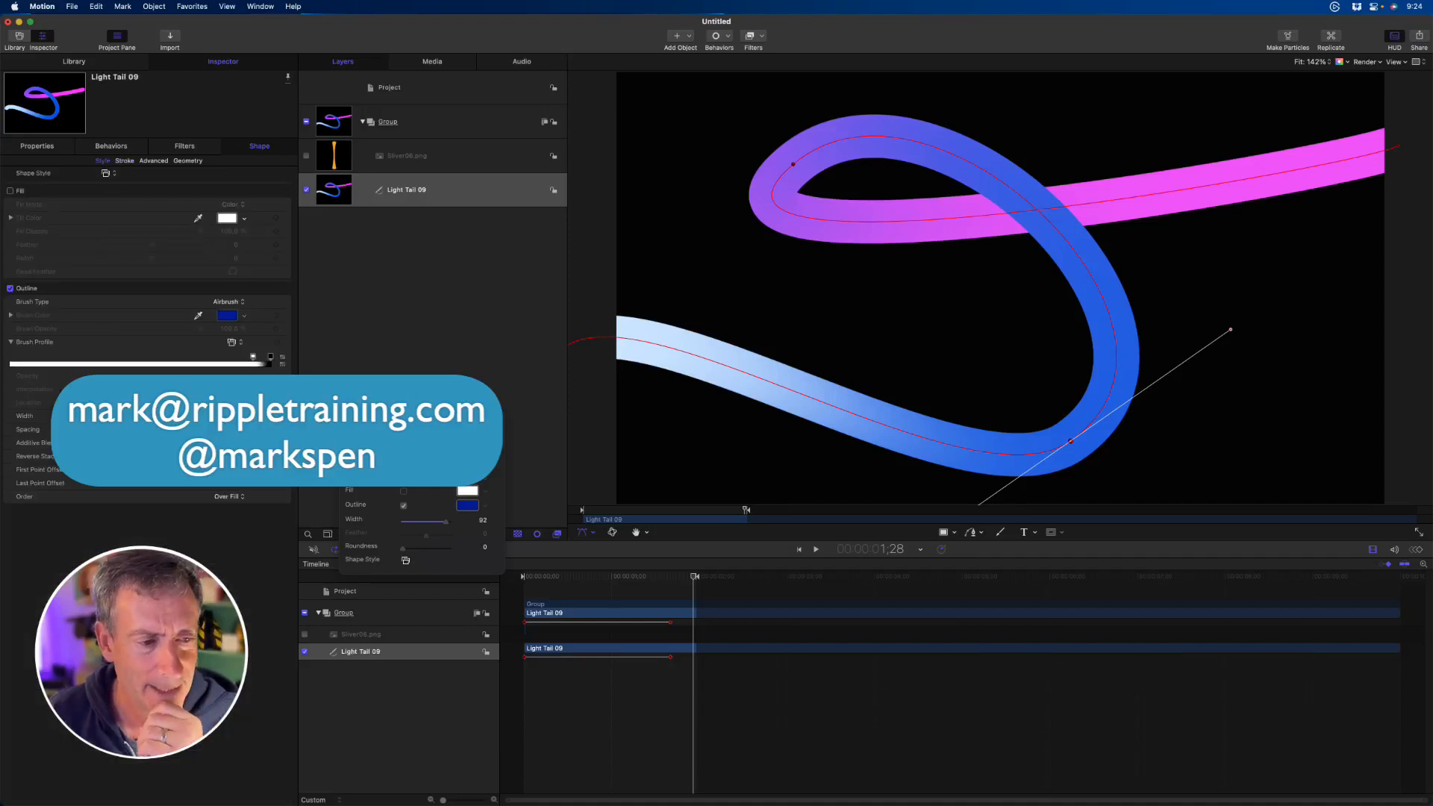
{"action": "left_click", "coordinate": [123, 160]}
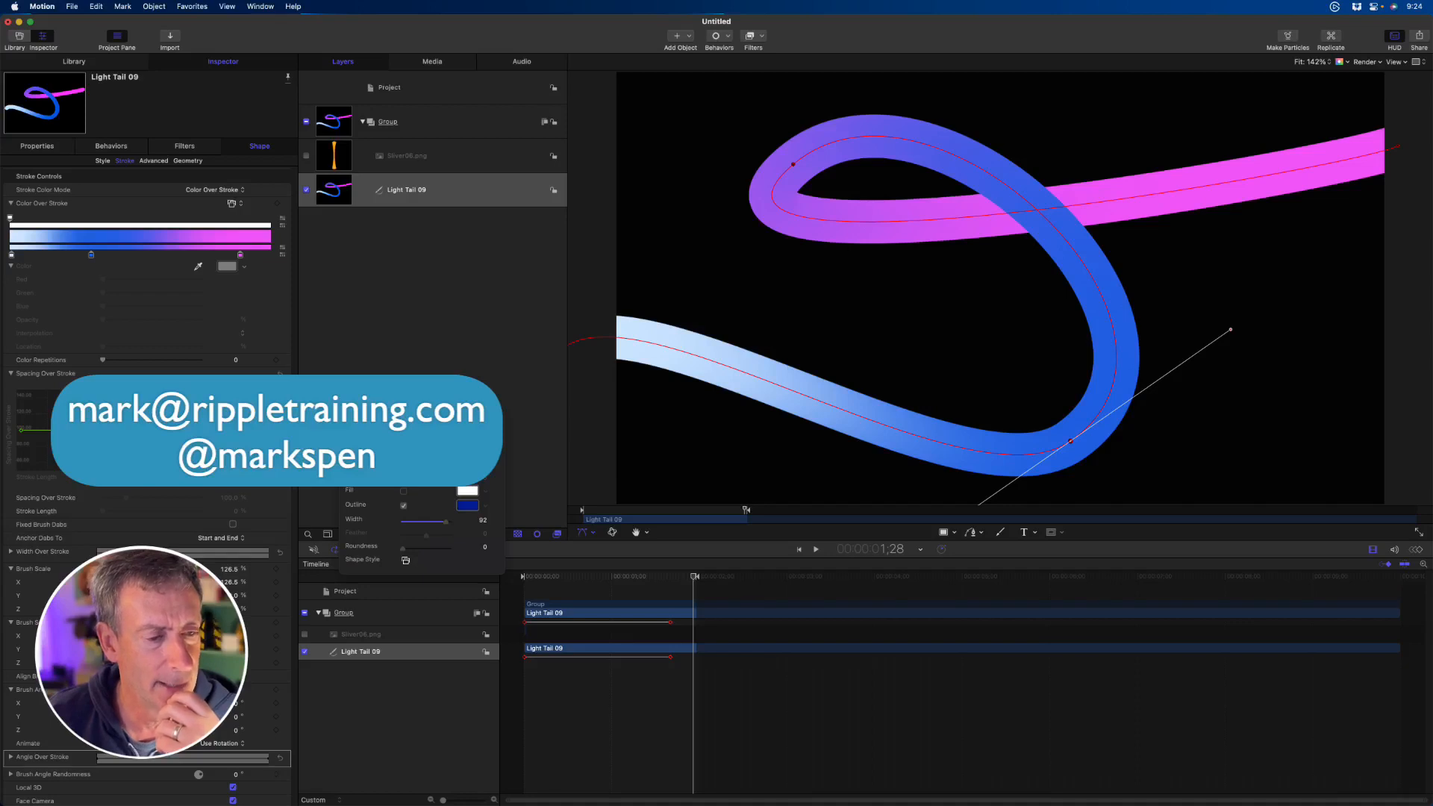
{"action": "double_click", "coordinate": [143, 429]}
{"action": "mouse_move", "coordinate": [146, 430]}
{"action": "left_mouse_down"}
{"action": "mouse_move", "coordinate": [161, 320]}
{"action": "mouse_move", "coordinate": [157, 364]}
{"action": "left_mouse_up"}
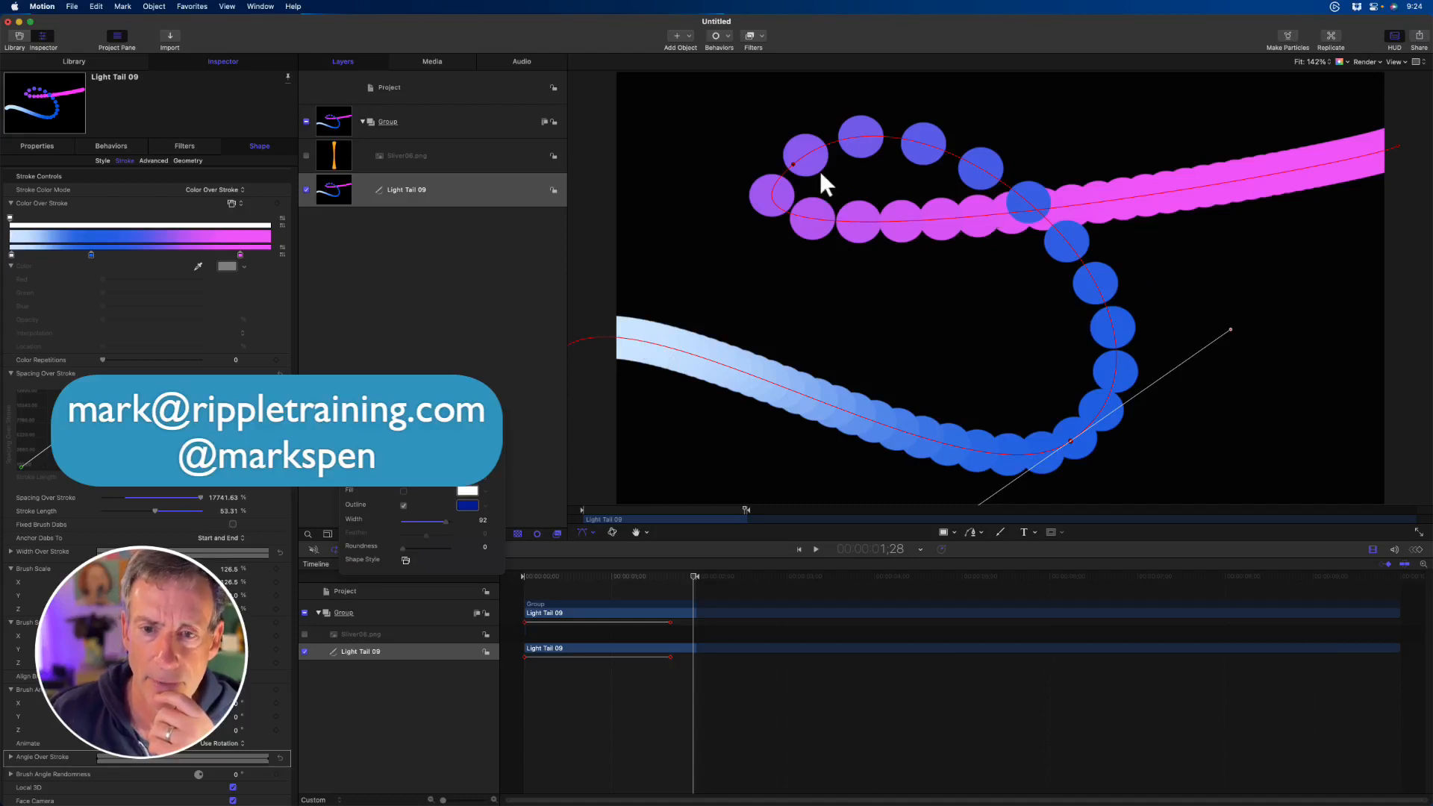
{"action": "mouse_move", "coordinate": [790, 165]}
{"action": "left_mouse_down"}
{"action": "mouse_move", "coordinate": [809, 182]}
{"action": "mouse_move", "coordinate": [793, 214]}
{"action": "mouse_move", "coordinate": [785, 203]}
{"action": "left_mouse_up"}
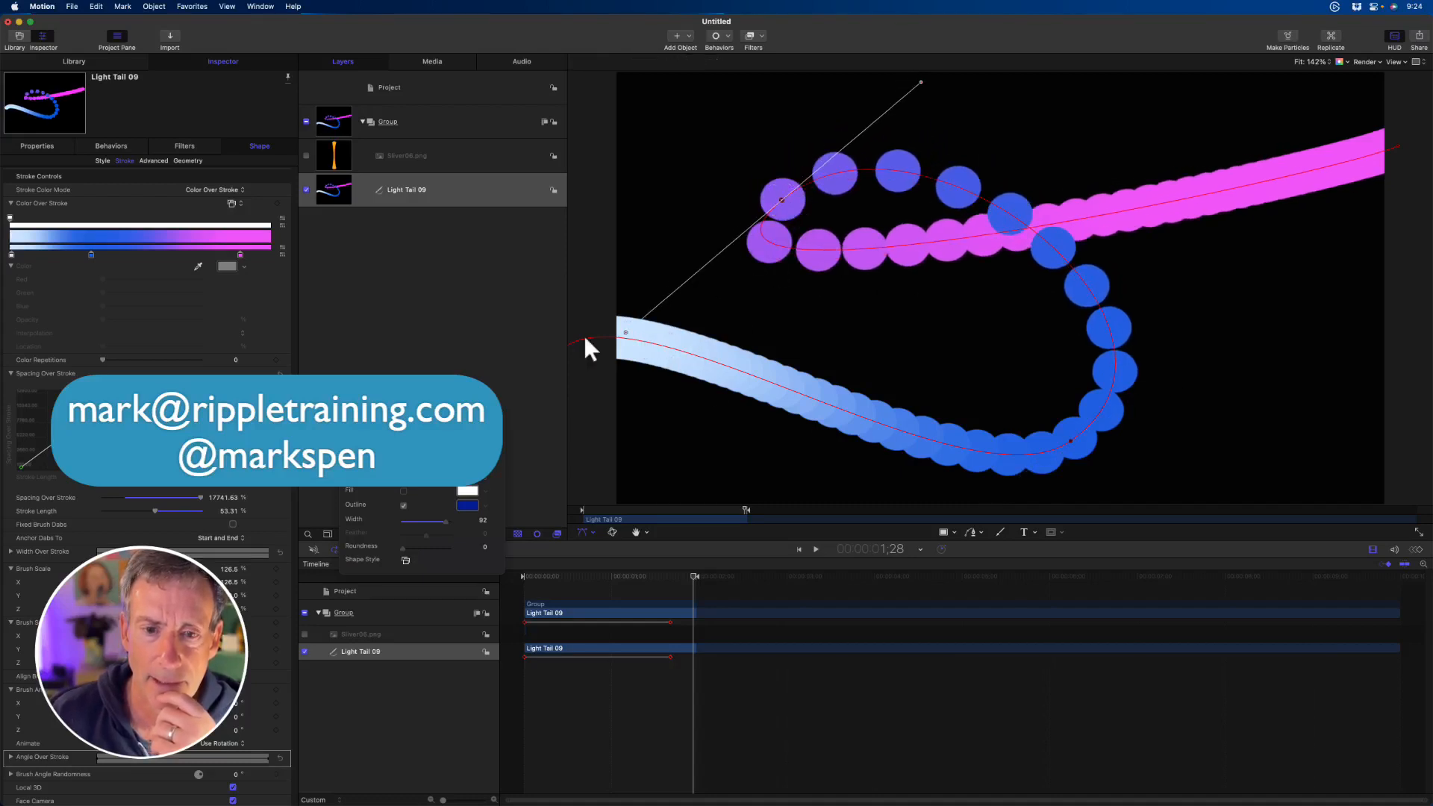
- Ease both ends of the Spacing Over Stroke curve, and shift the loop's upper-left path point slightly outward
{"action": "left_click", "coordinate": [275, 468]}
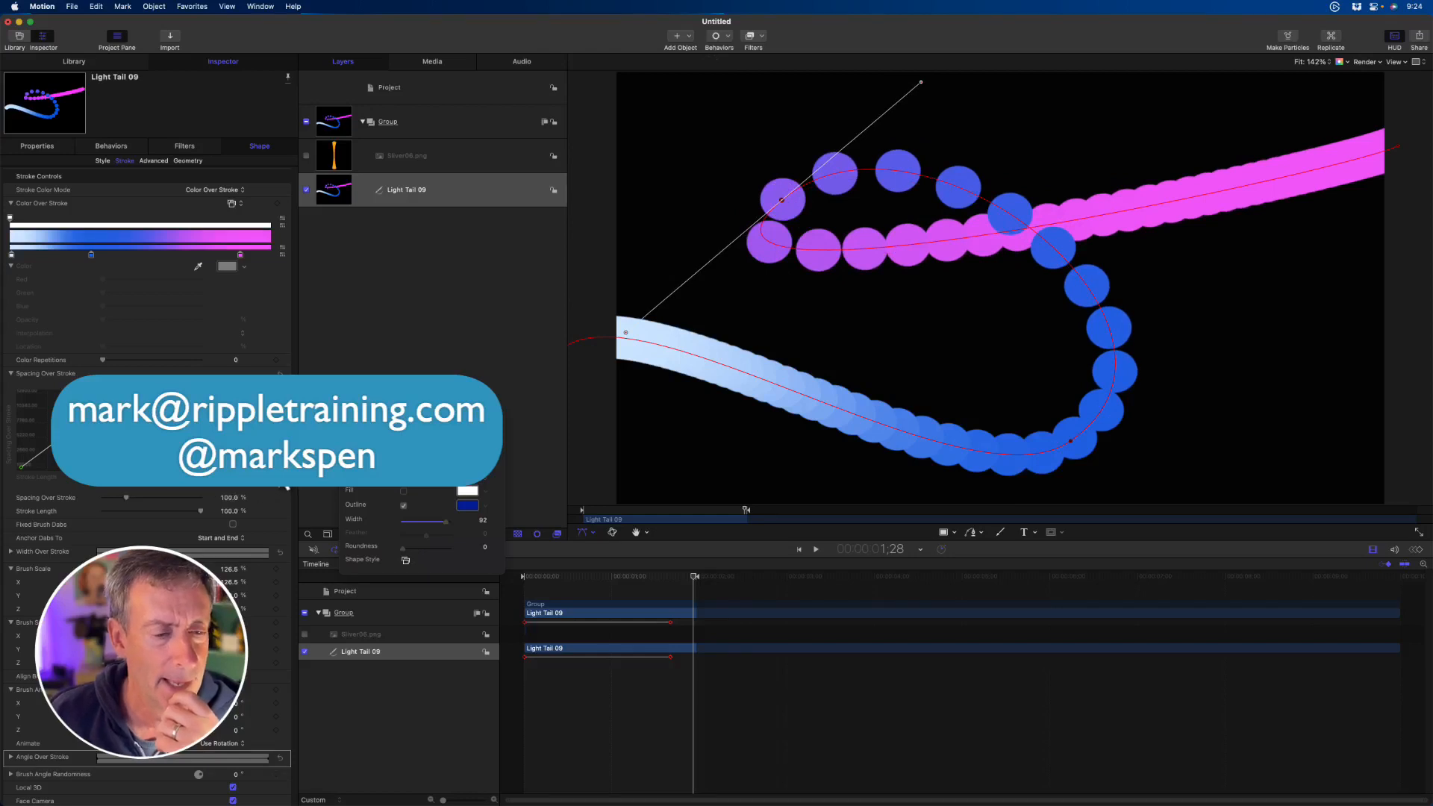
{"action": "left_click_drag", "start_coordinate": [286, 486], "coordinate": [196, 491]}
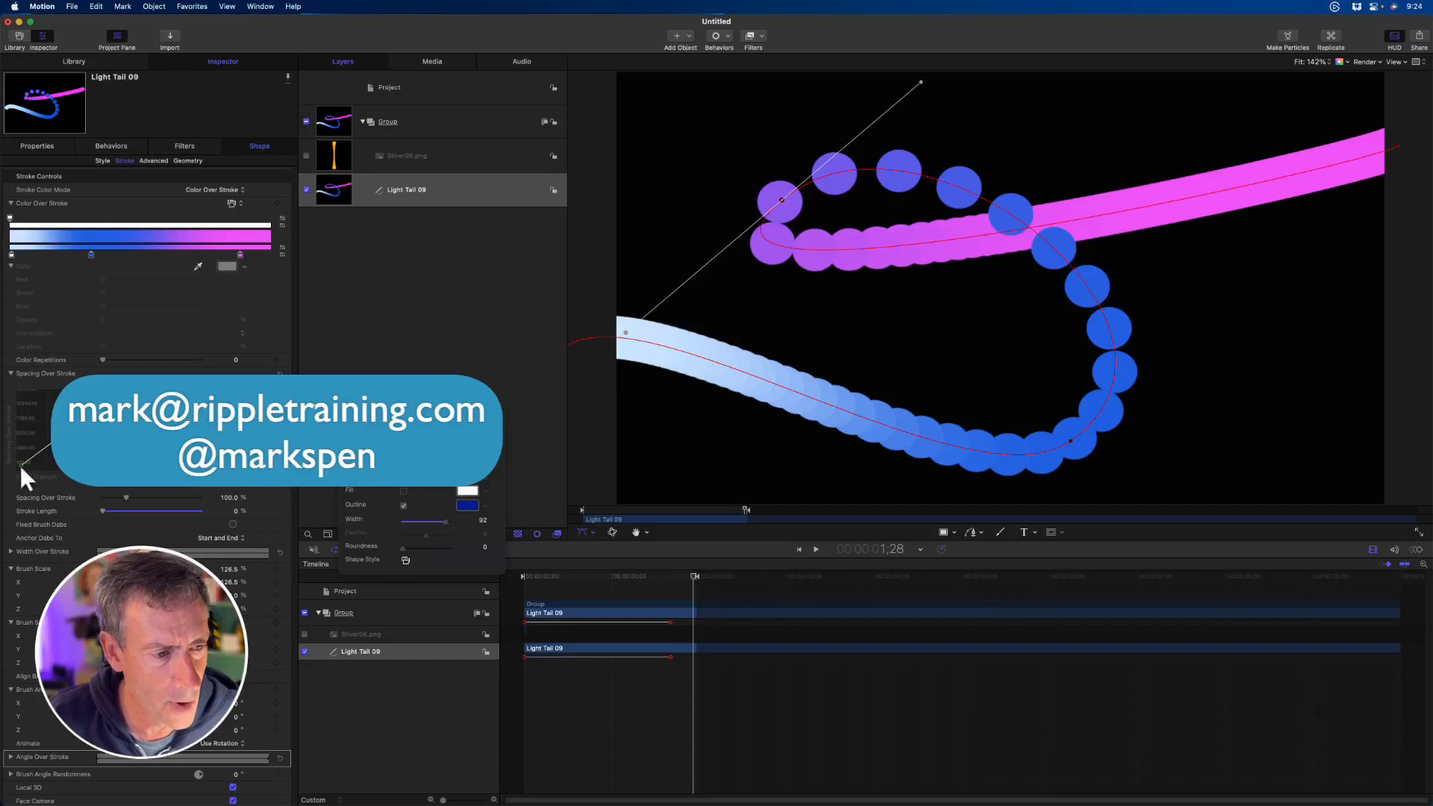
{"action": "left_click_drag", "start_coordinate": [20, 465], "coordinate": [161, 479]}
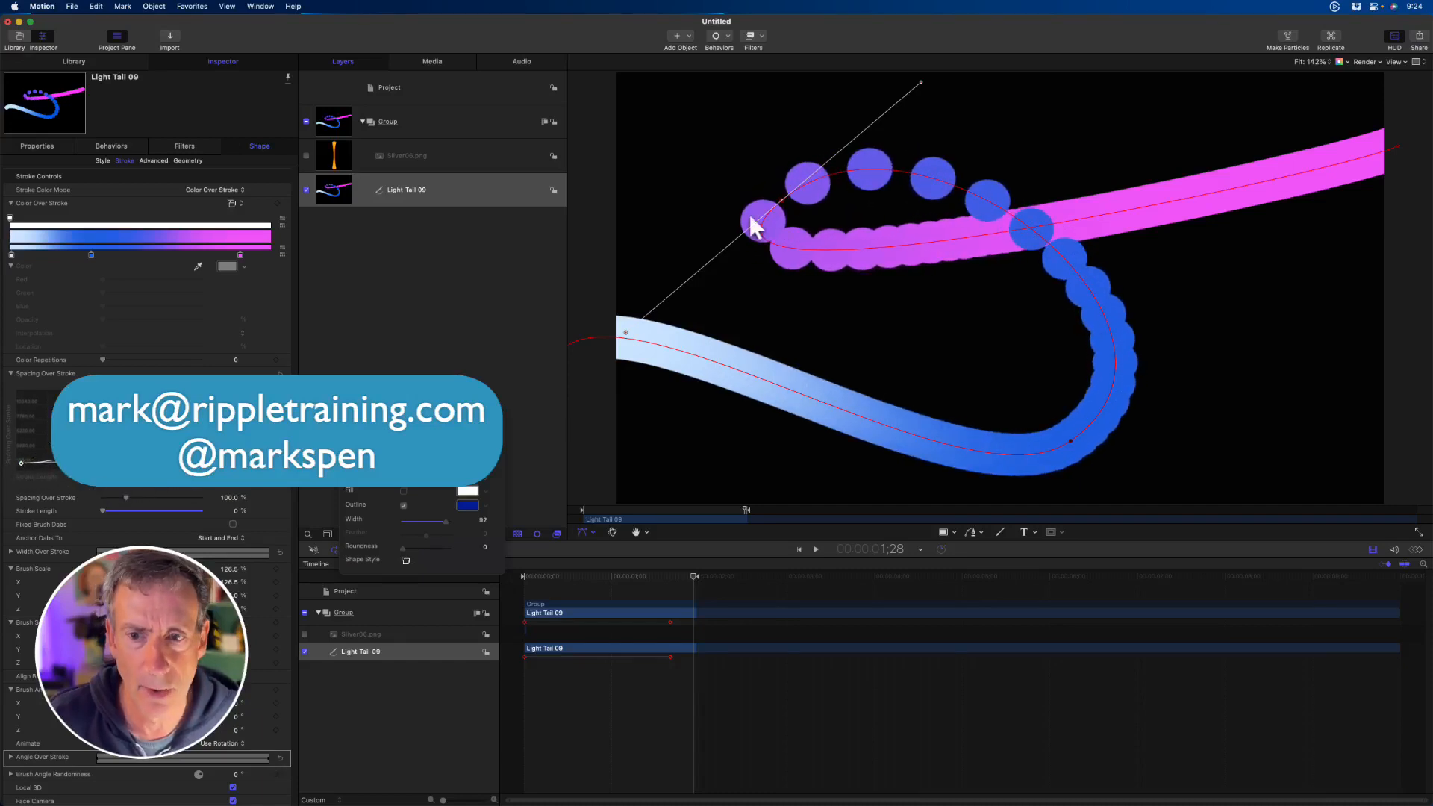
{"action": "left_click_drag", "start_coordinate": [782, 200], "coordinate": [763, 193]}
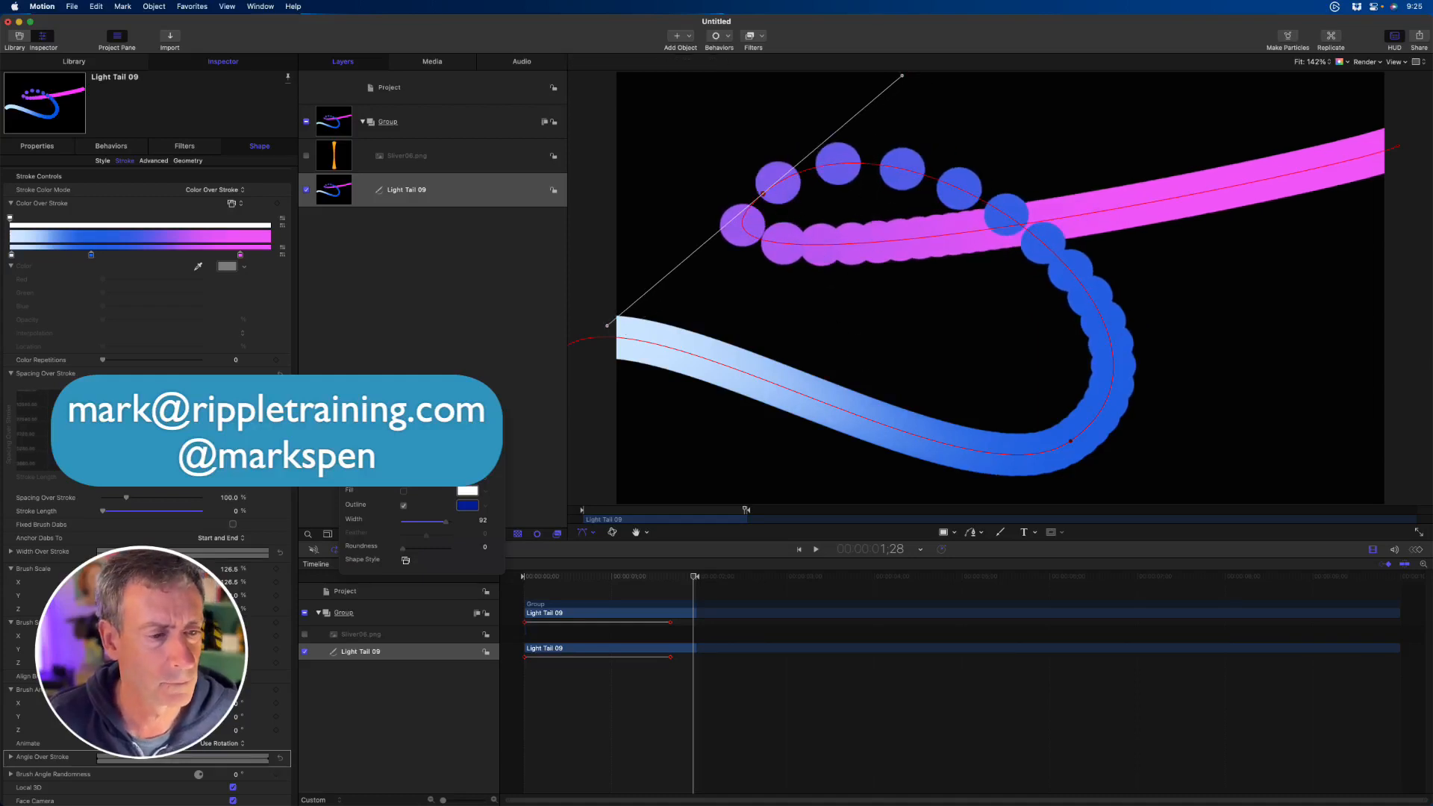
- Check the options of the Spacing Over Stroke curve's middle point, and undo the last curve edits
{"action": "left_click_drag", "start_coordinate": [226, 478], "coordinate": [217, 483]}
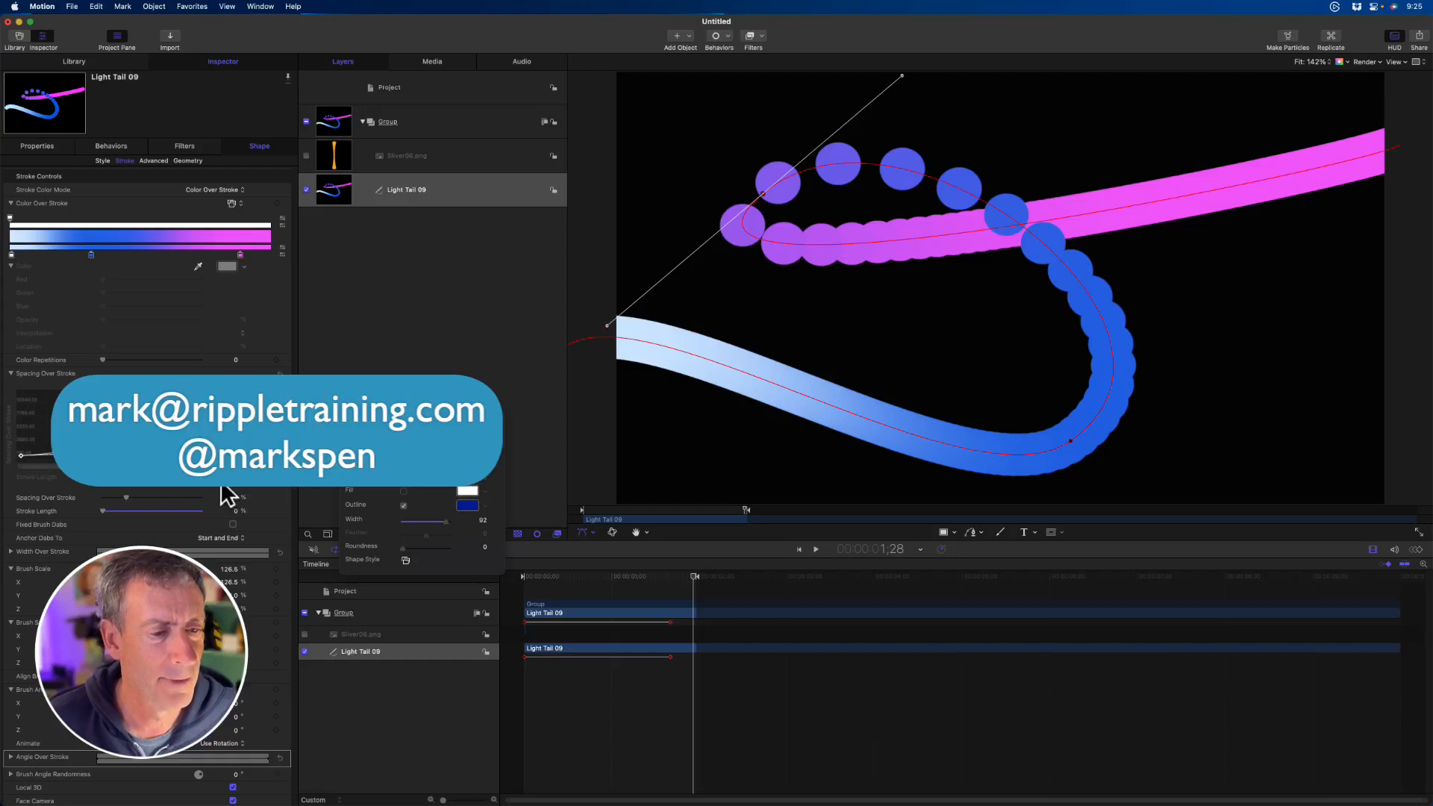
{"action": "scroll", "coordinate": [153, 429], "scroll_direction": "up", "scroll_amount": 3}
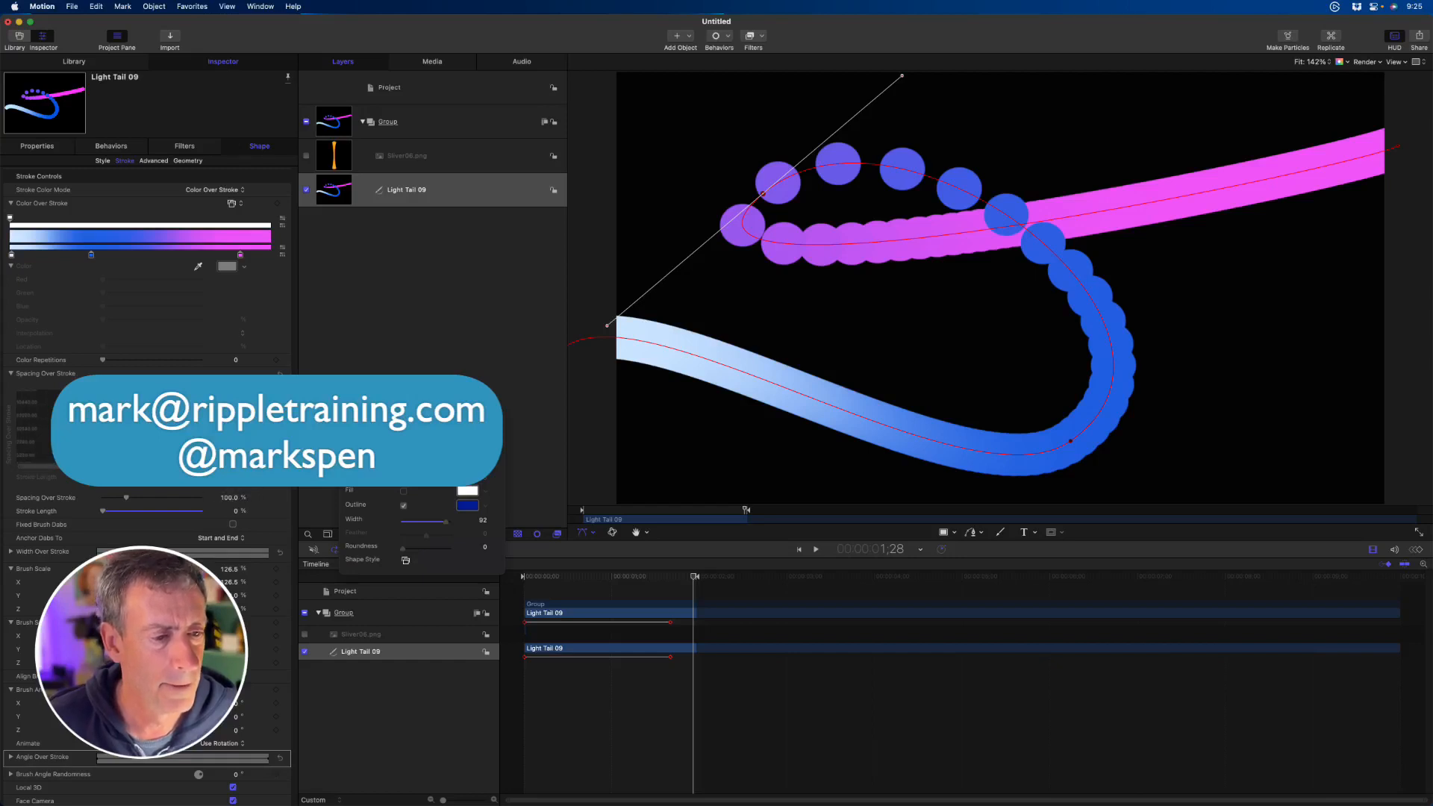
{"action": "left_click", "coordinate": [153, 390]}
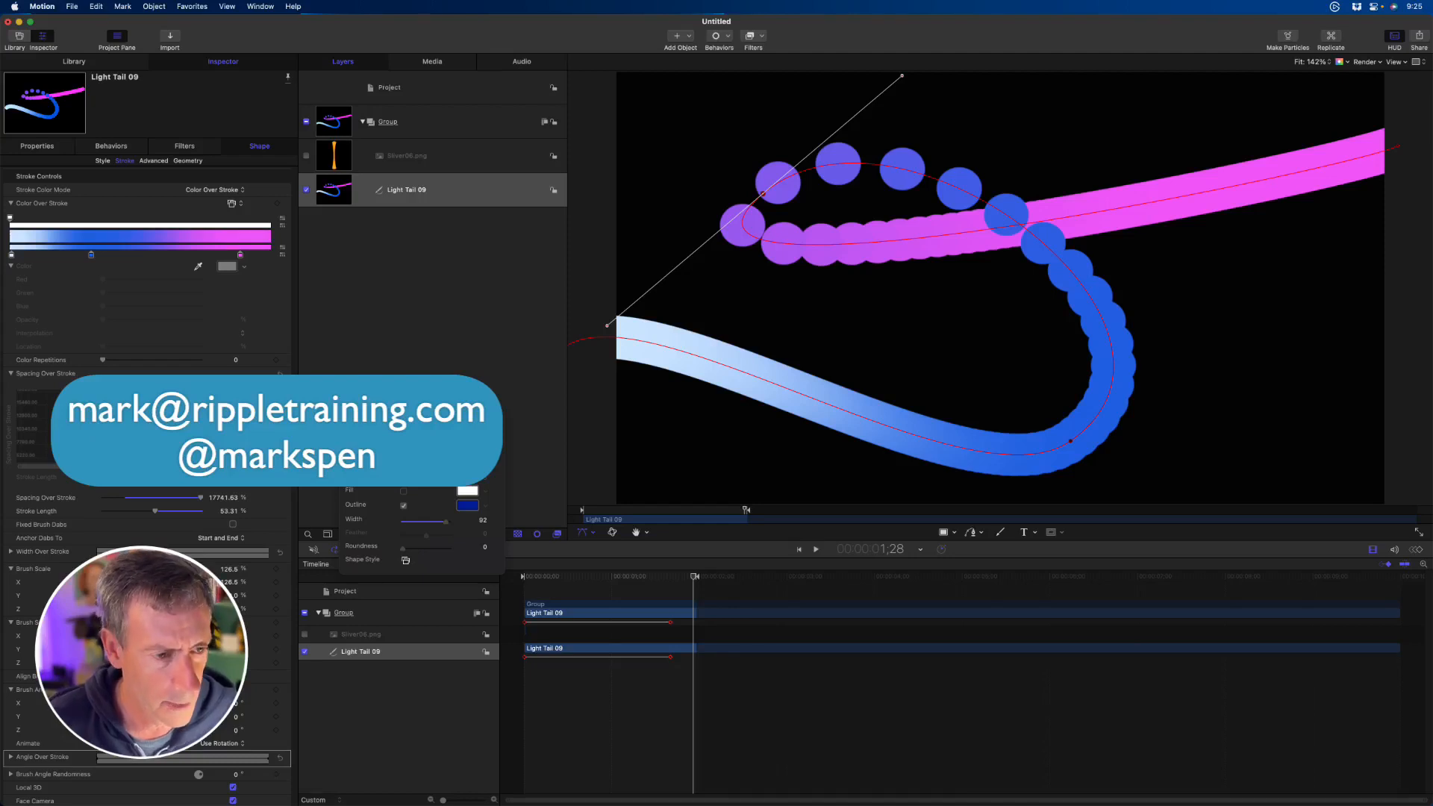
{"action": "right_click", "coordinate": [158, 494]}
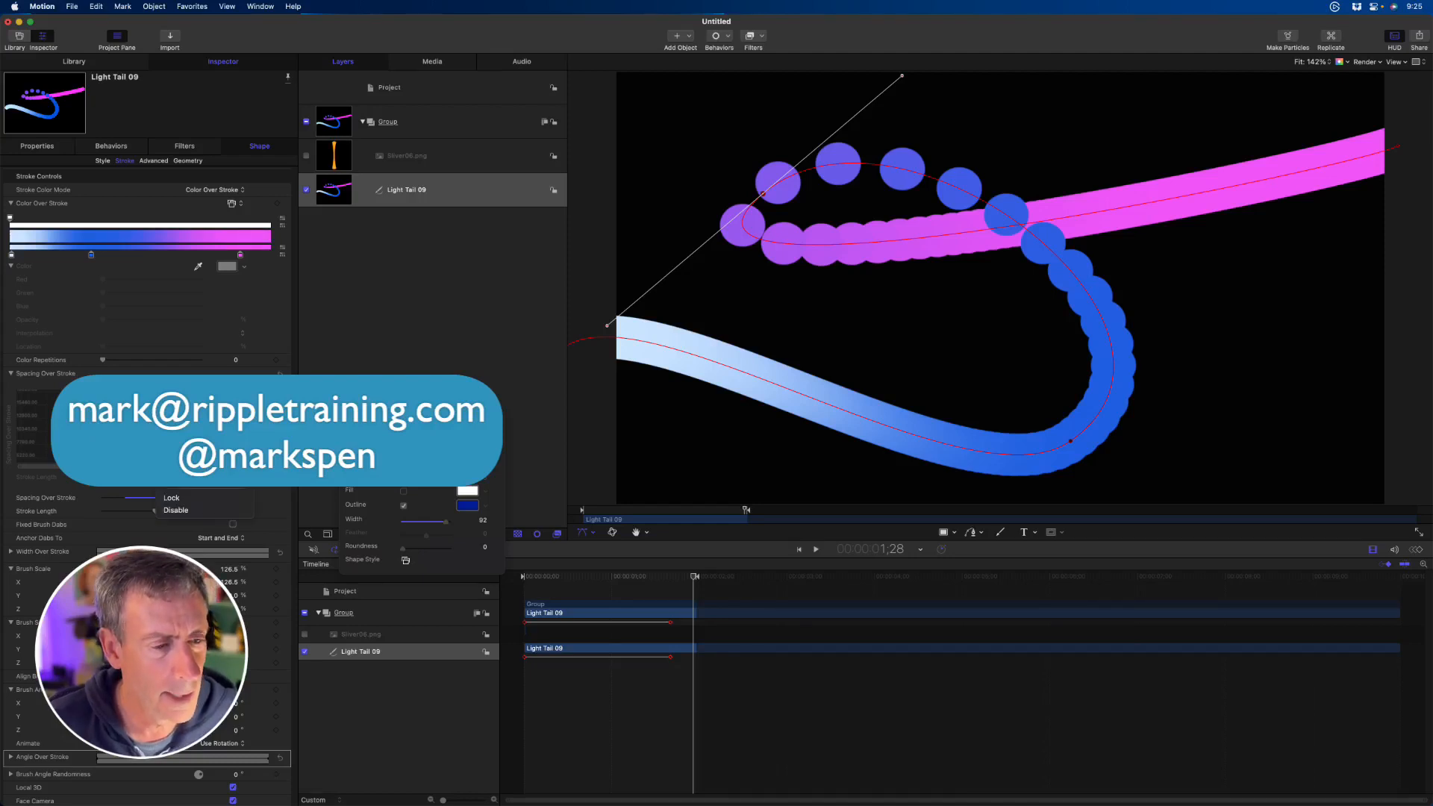
{"action": "left_click", "coordinate": [183, 442]}
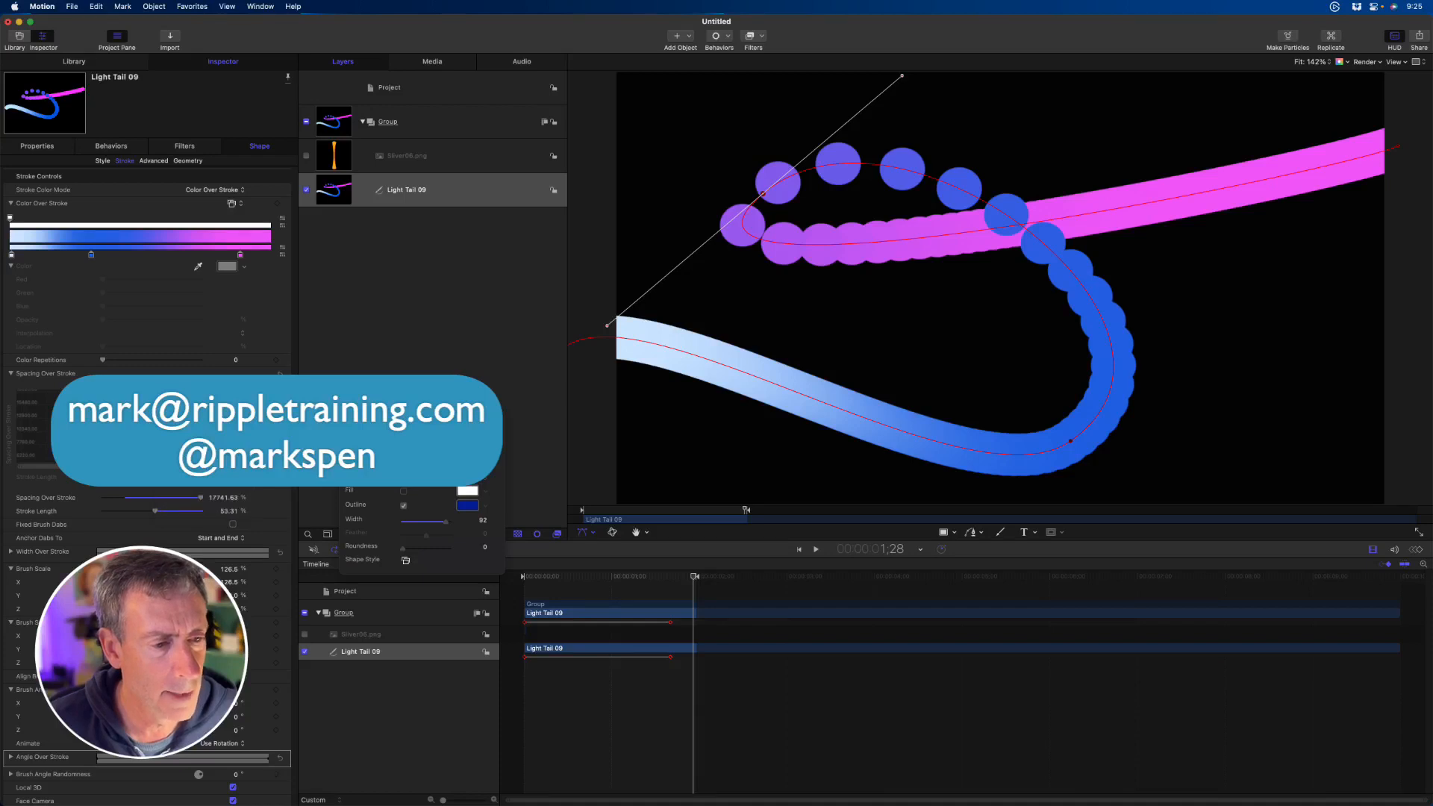
{"action": "key", "text": "super+z"}
{"action": "key", "text": "super+z"}
{"action": "key", "text": "super+z"}
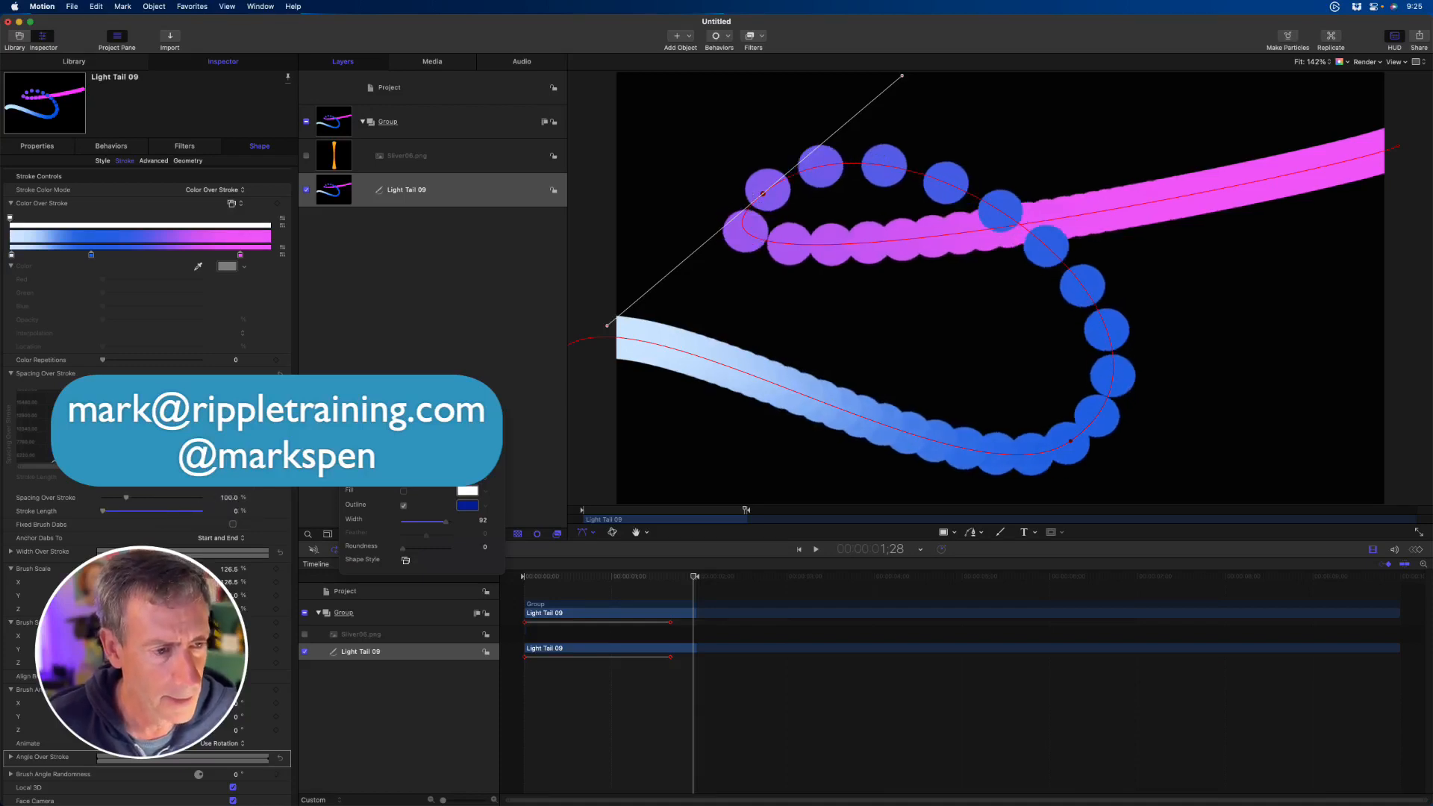
- Reshape the middle of the Spacing Over Stroke curve so the dabs spread around the loop and tighten toward both ends
{"action": "left_click_drag", "start_coordinate": [112, 433], "coordinate": [112, 422]}
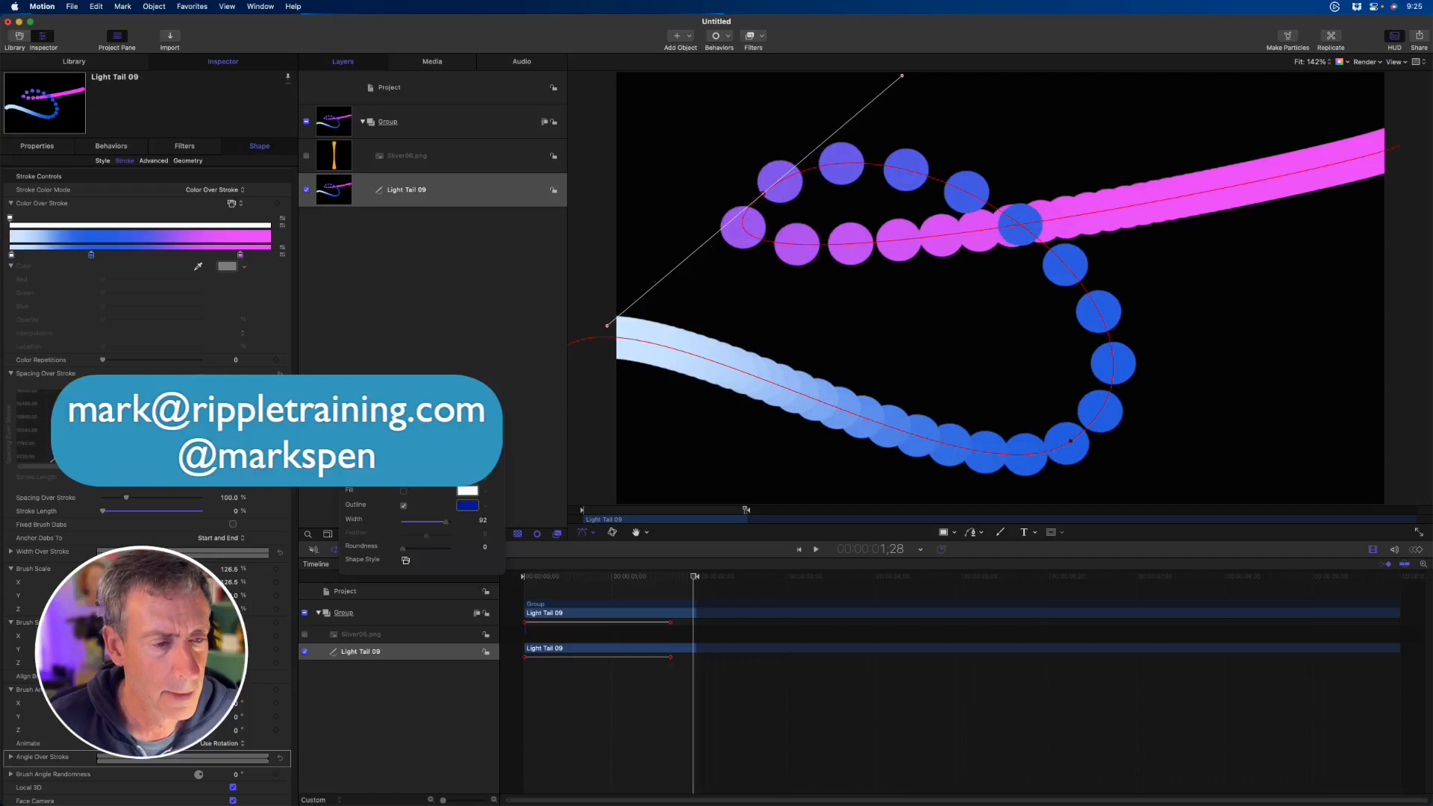
{"action": "left_click_drag", "start_coordinate": [202, 425], "coordinate": [200, 443]}
{"action": "left_click_drag", "start_coordinate": [113, 422], "coordinate": [141, 427]}
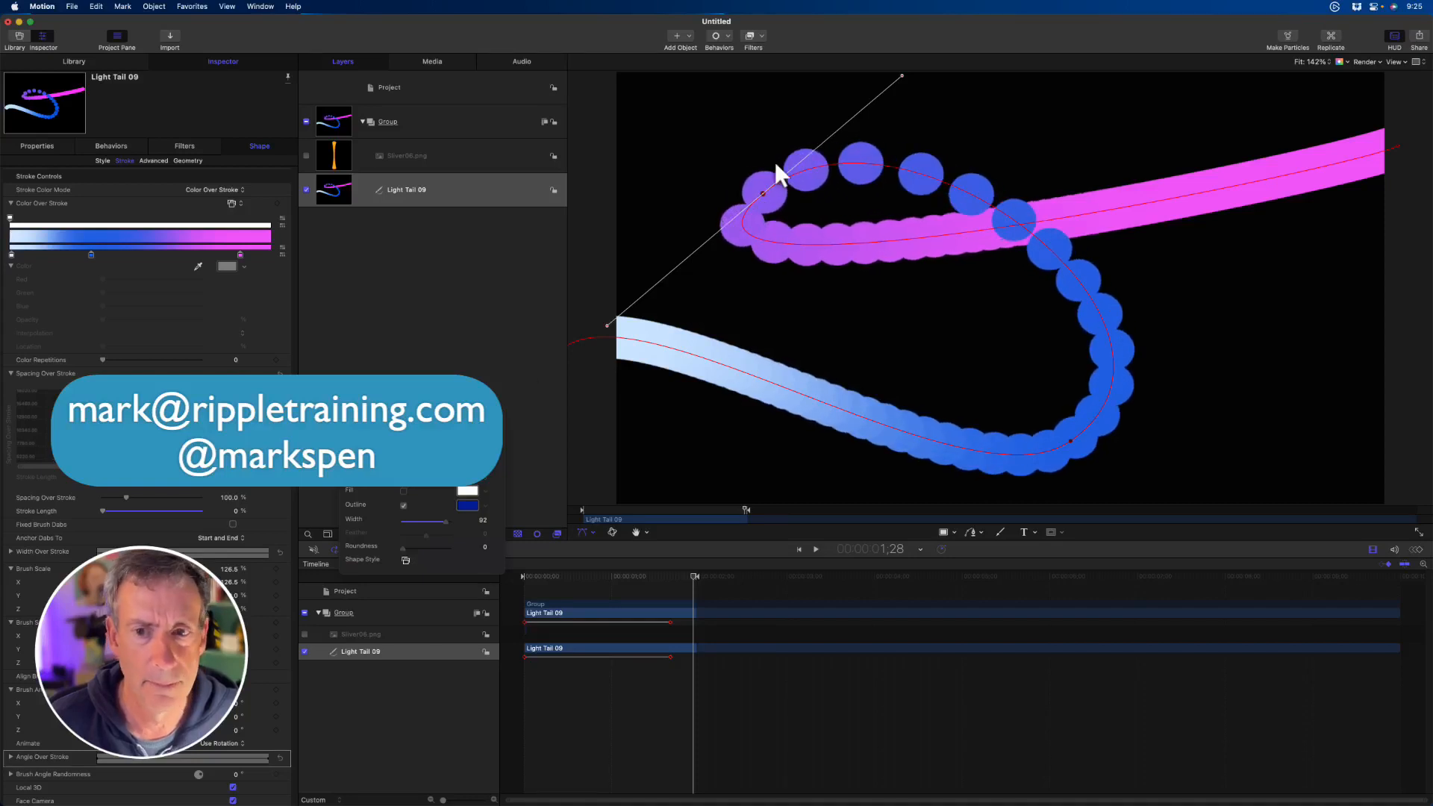
- Shift the loop's upper-left path point slightly up and inward, and reset and collapse the Spacing Over Stroke curve
{"action": "left_click_drag", "start_coordinate": [762, 194], "coordinate": [776, 185]}
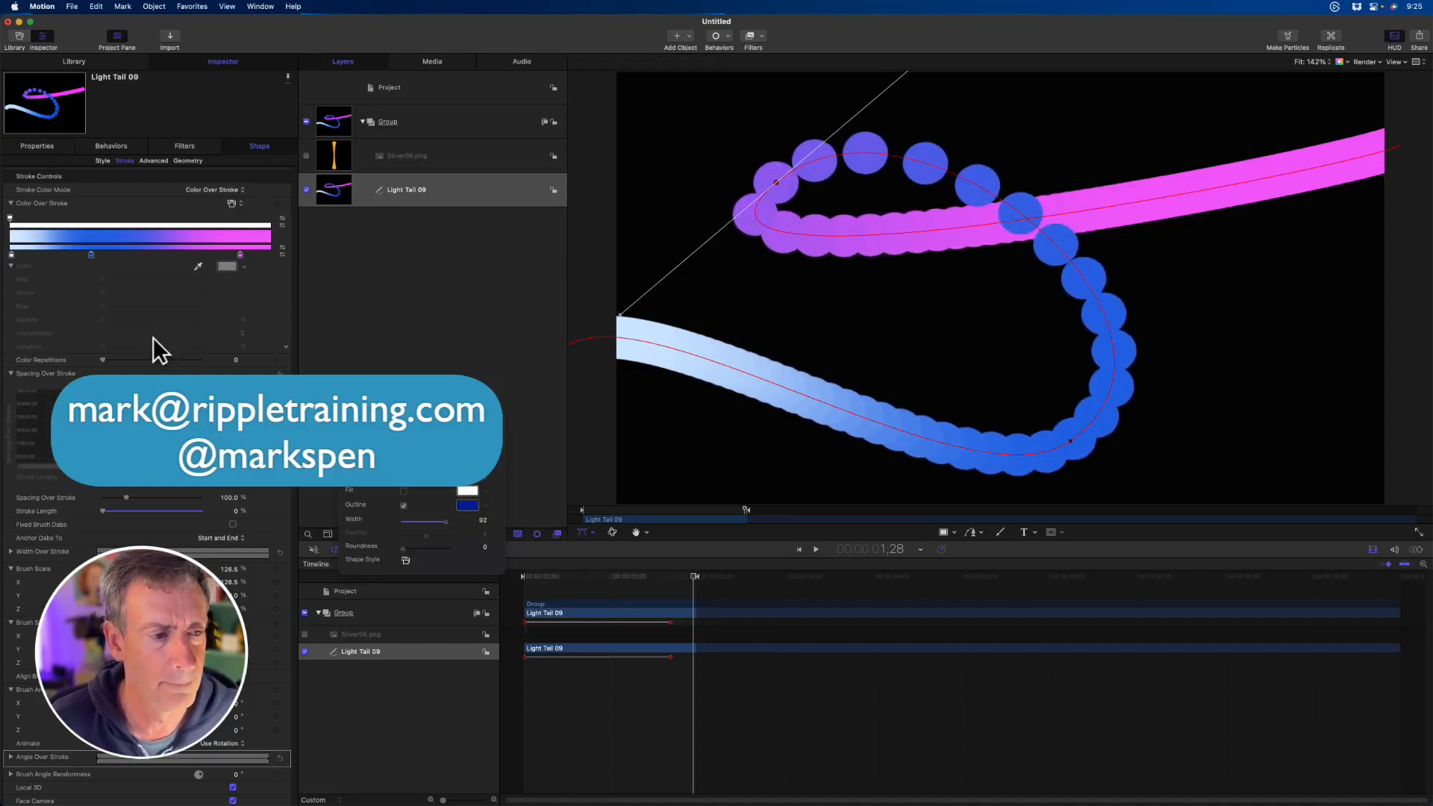
{"action": "left_click", "coordinate": [279, 373]}
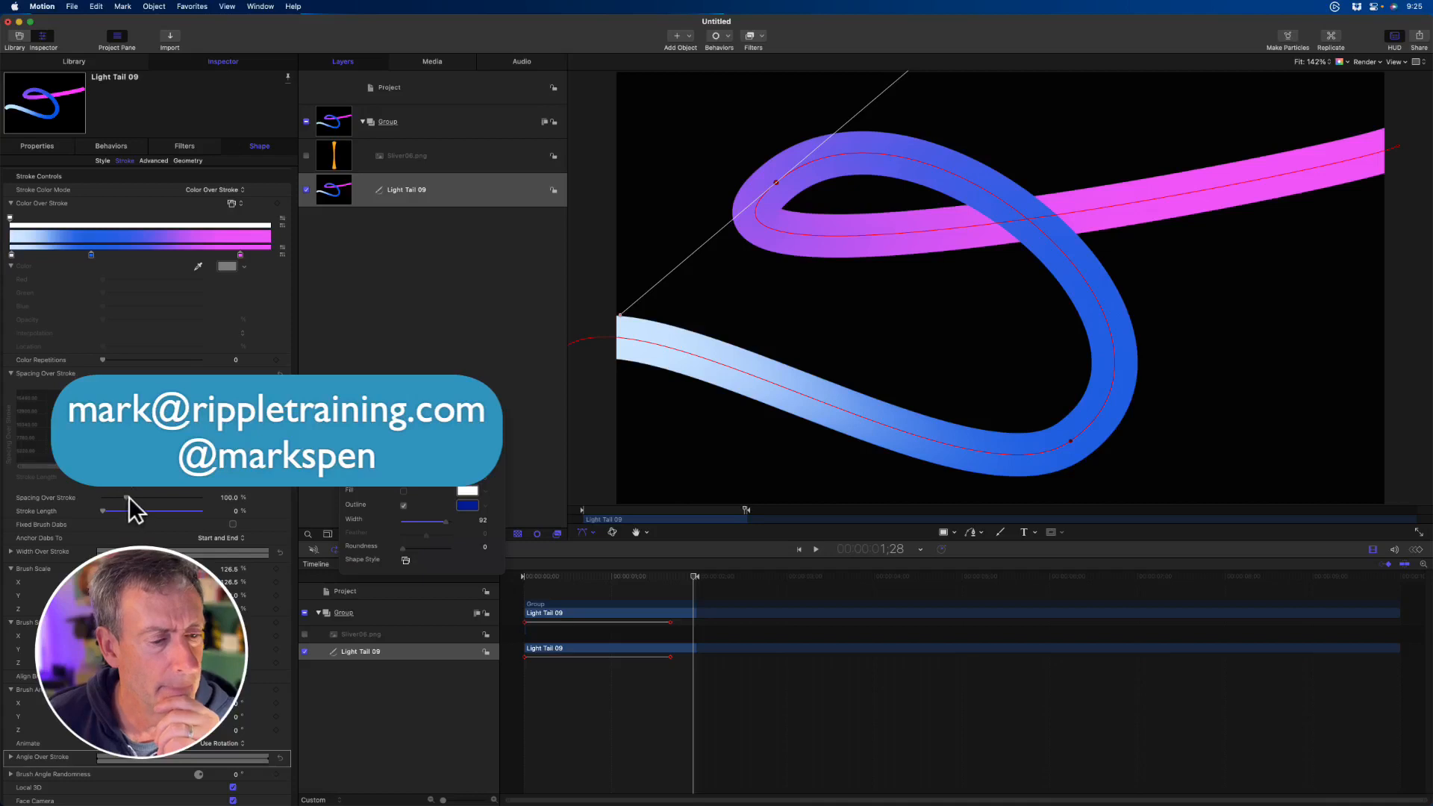
{"action": "left_click", "coordinate": [10, 373]}
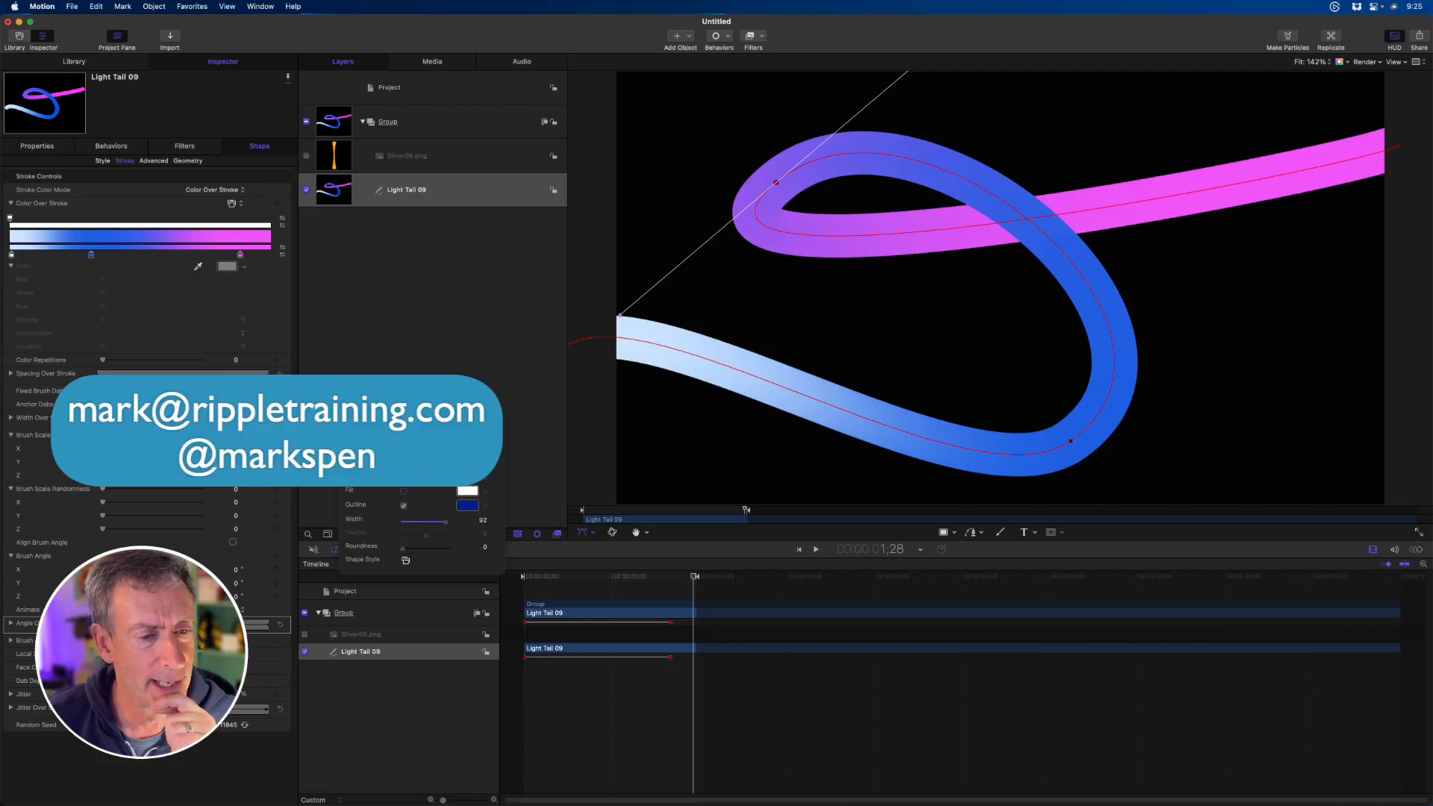
- Turn Fixed Brush Dabs on and back off, and expand the Width Over Stroke curve
{"action": "left_click", "coordinate": [232, 391]}
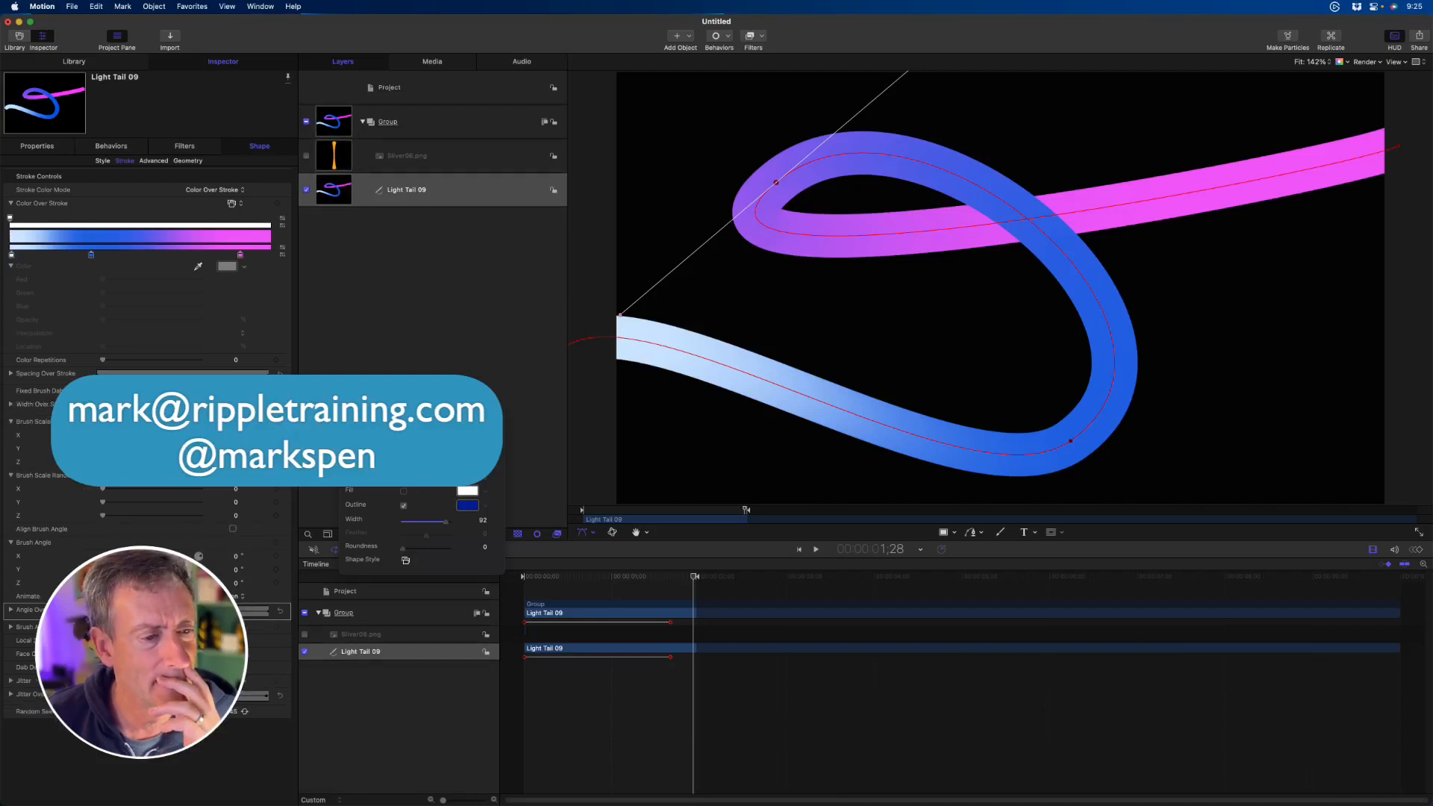
{"action": "left_click", "coordinate": [11, 405]}
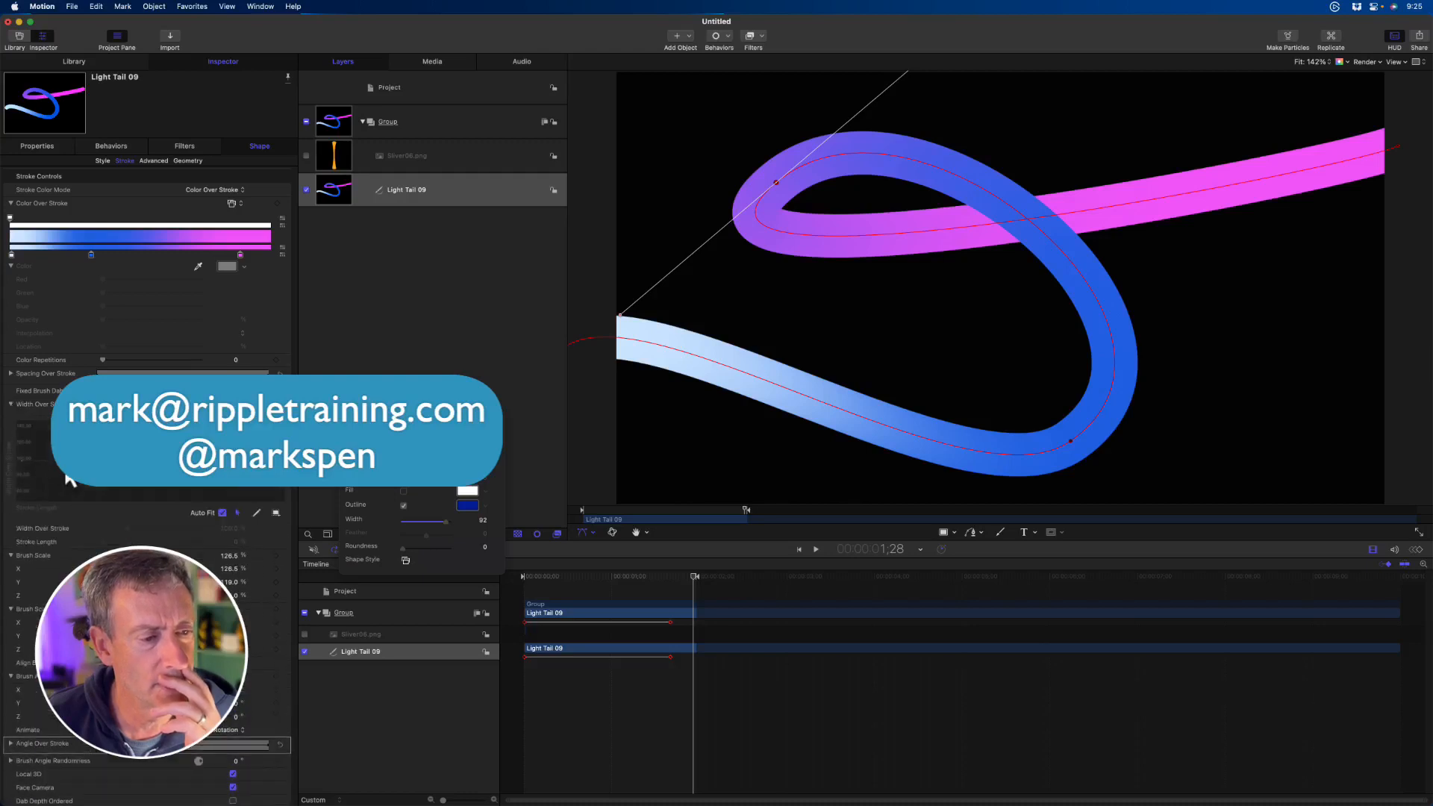
{"action": "left_click", "coordinate": [233, 390]}
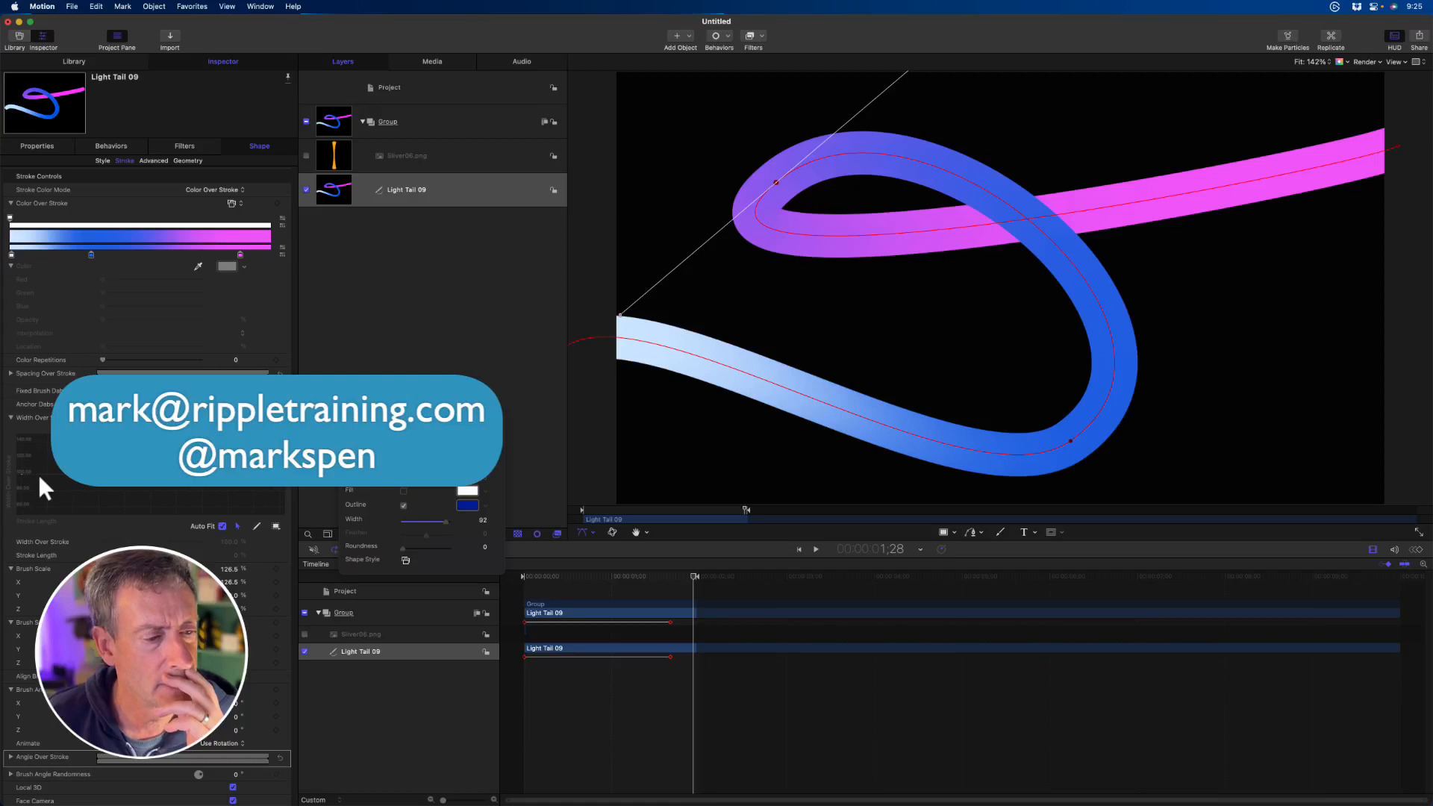
- Turn off Auto Fit for the Width Over Stroke graph and rescale the graph
{"action": "left_click", "coordinate": [222, 526]}
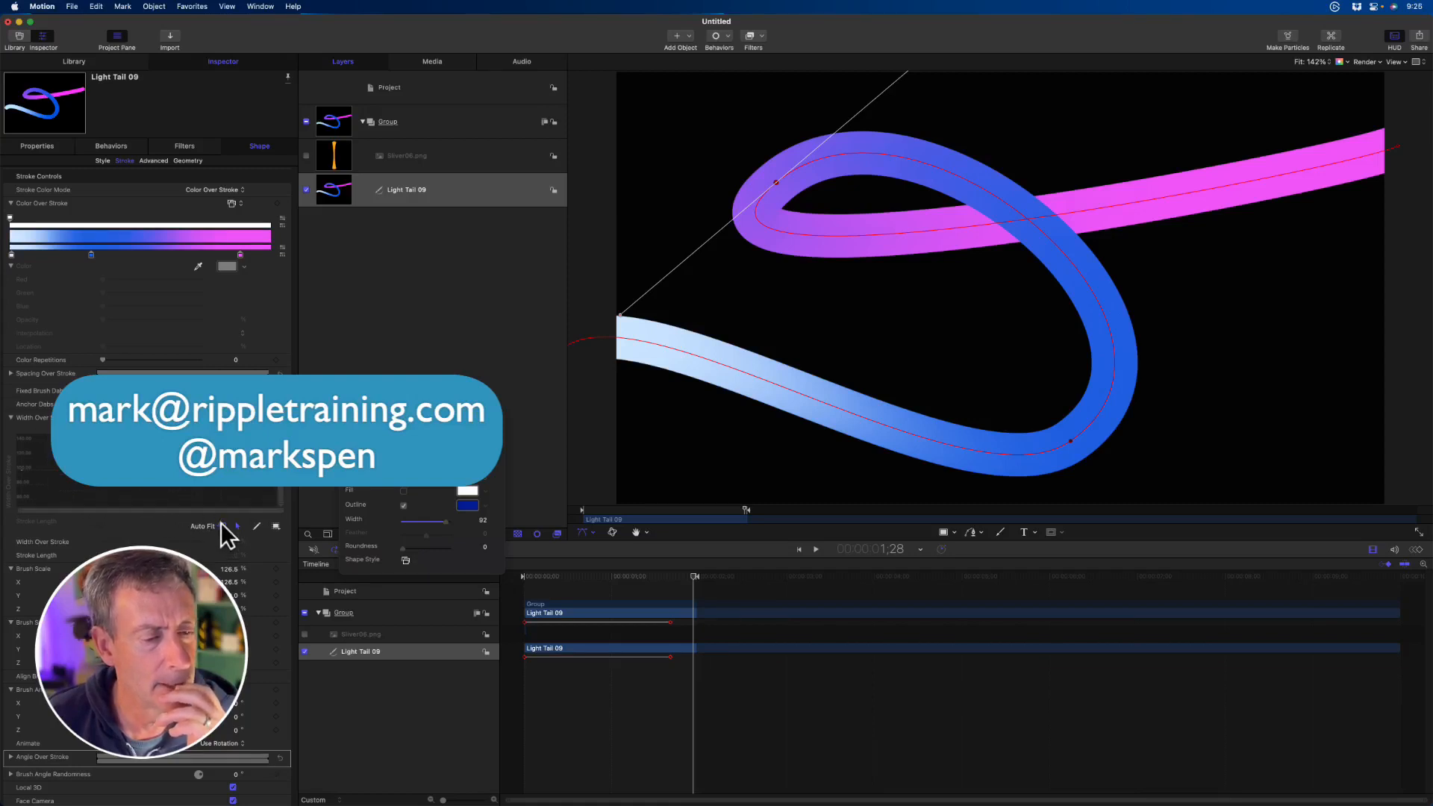
{"action": "left_click", "coordinate": [274, 525]}
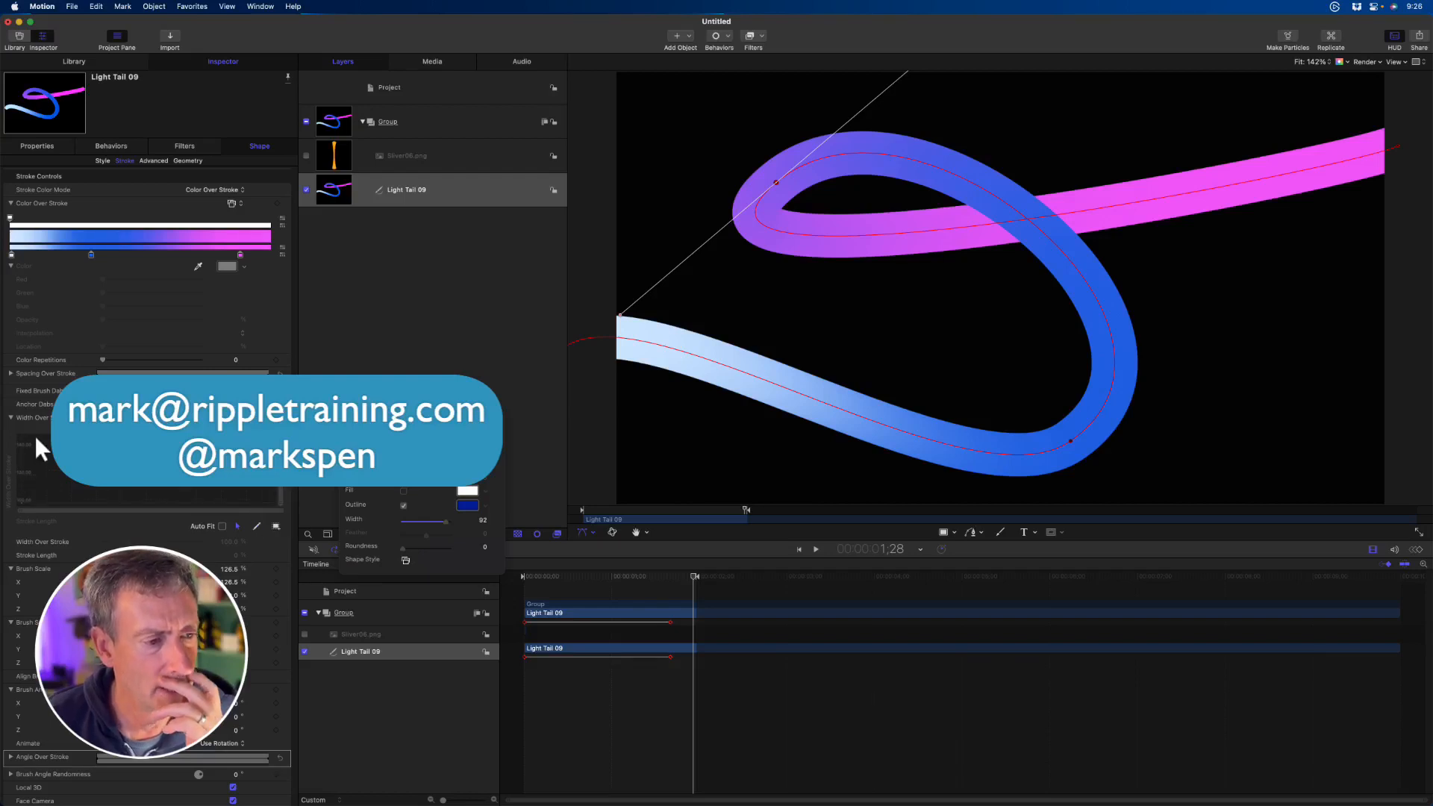
- Show the interpolation options available for the loop's upper-left path point
{"action": "right_click", "coordinate": [773, 181]}
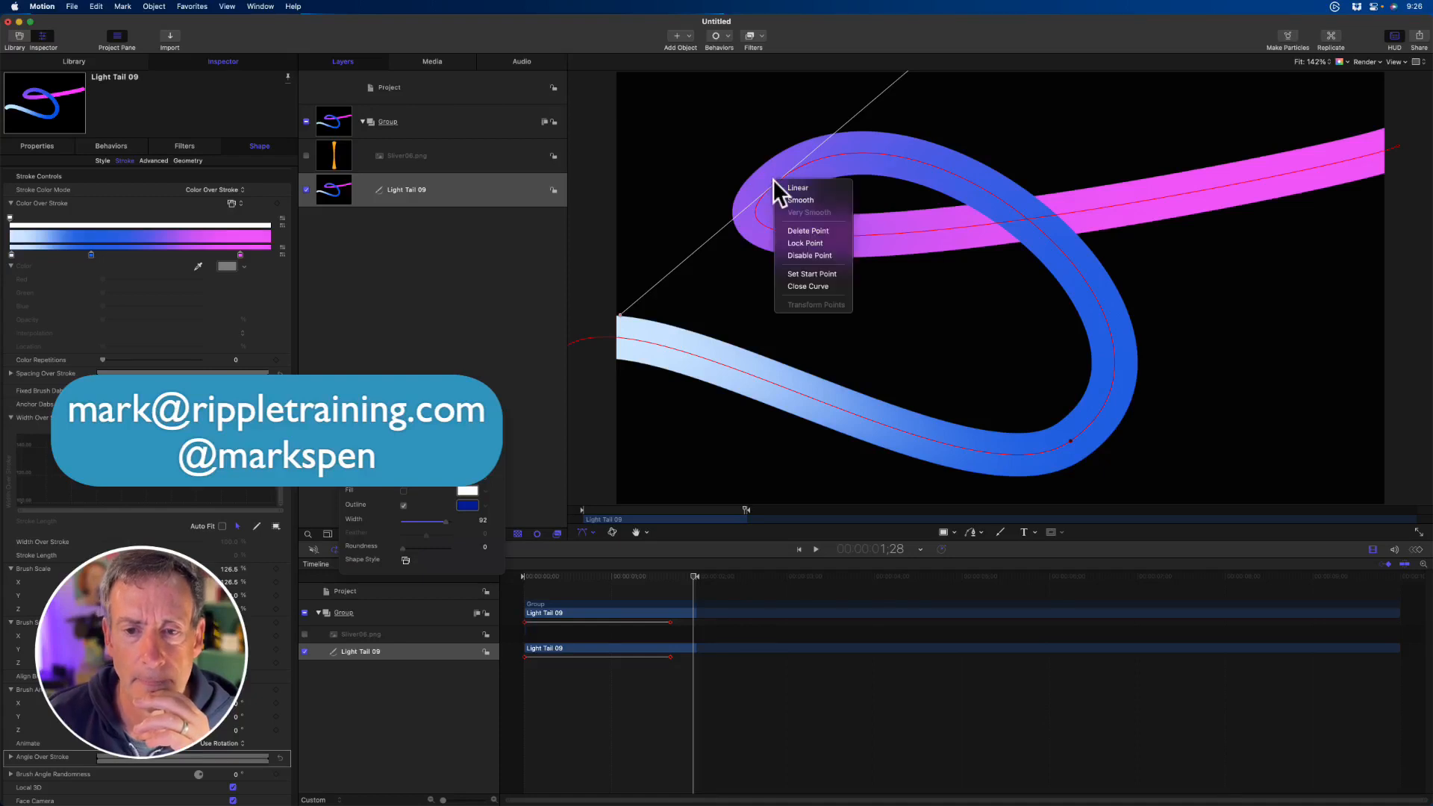
{"action": "left_click", "coordinate": [795, 188]}
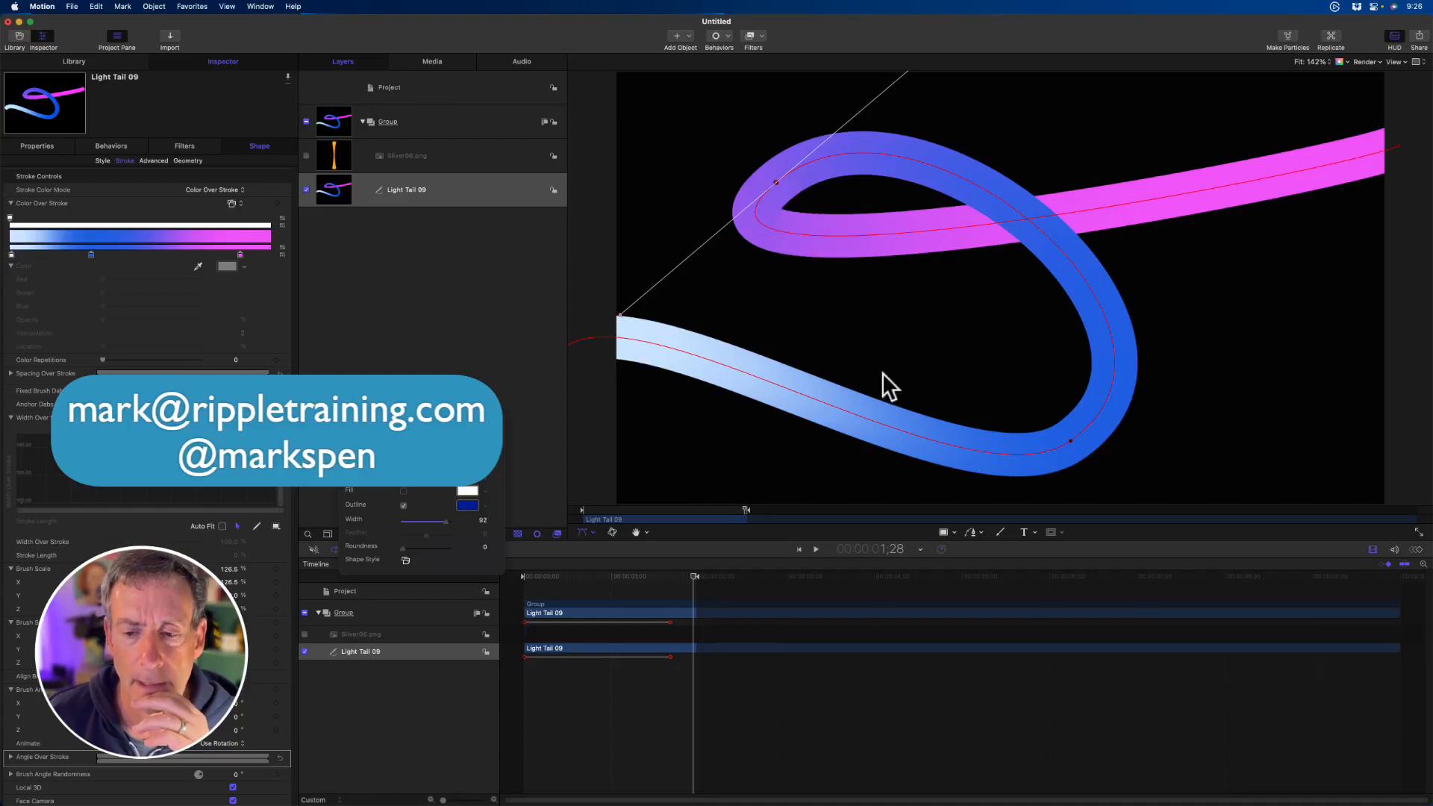
- Try the Edit Points and Adjust Item tools on the Light Tail 09 stroke, and return to the Transform tool
{"action": "left_click", "coordinate": [970, 532]}
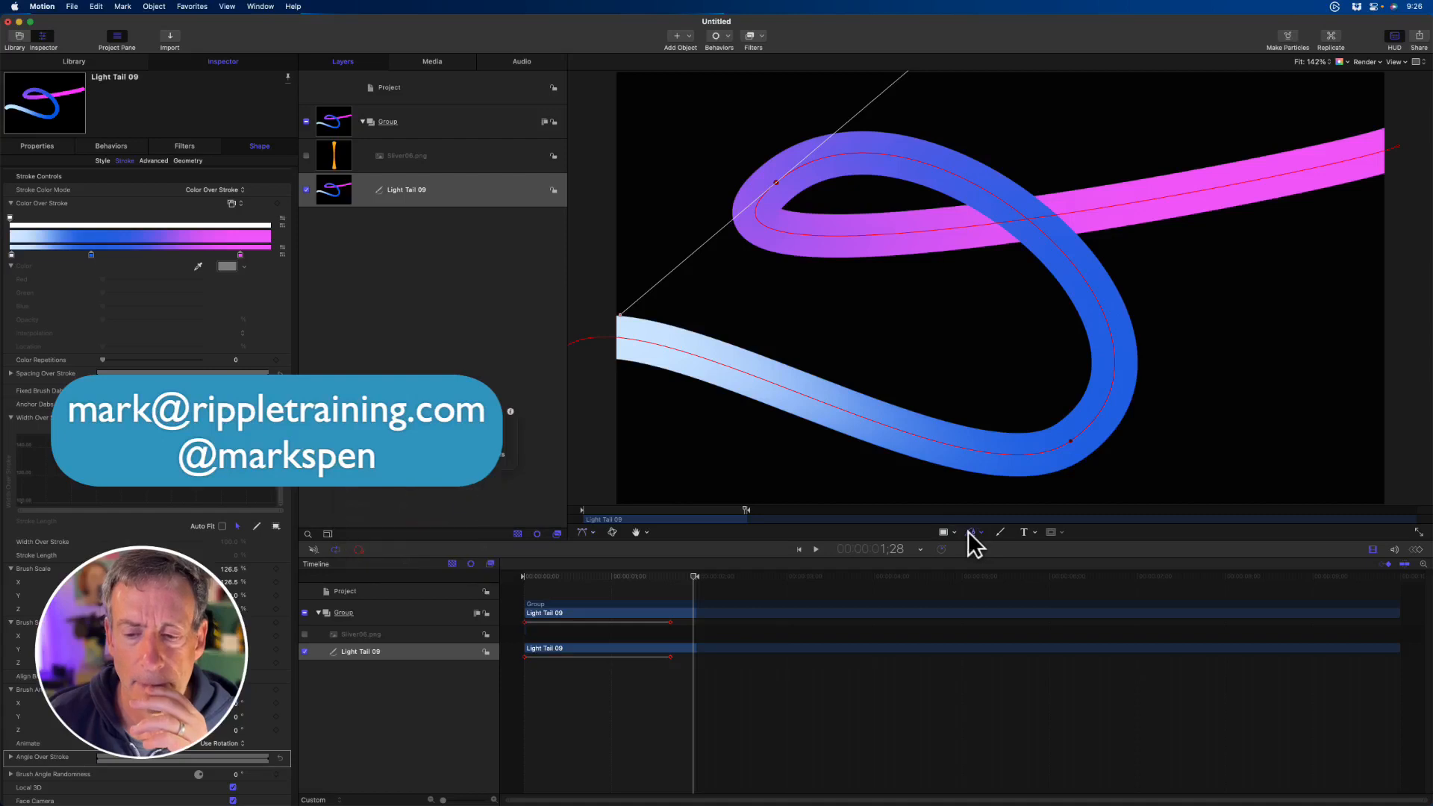
{"action": "left_click", "coordinate": [588, 533]}
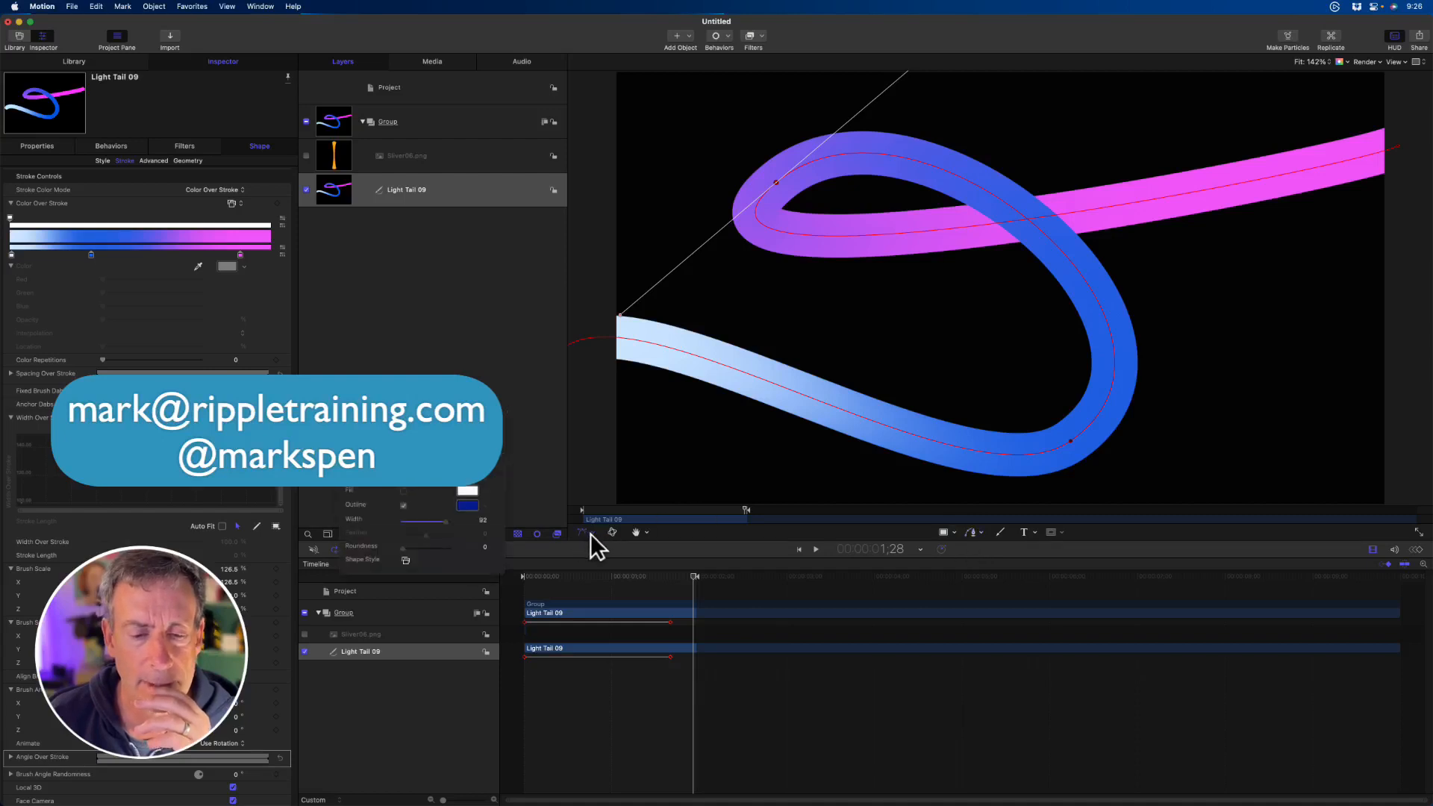
{"action": "left_click", "coordinate": [589, 533]}
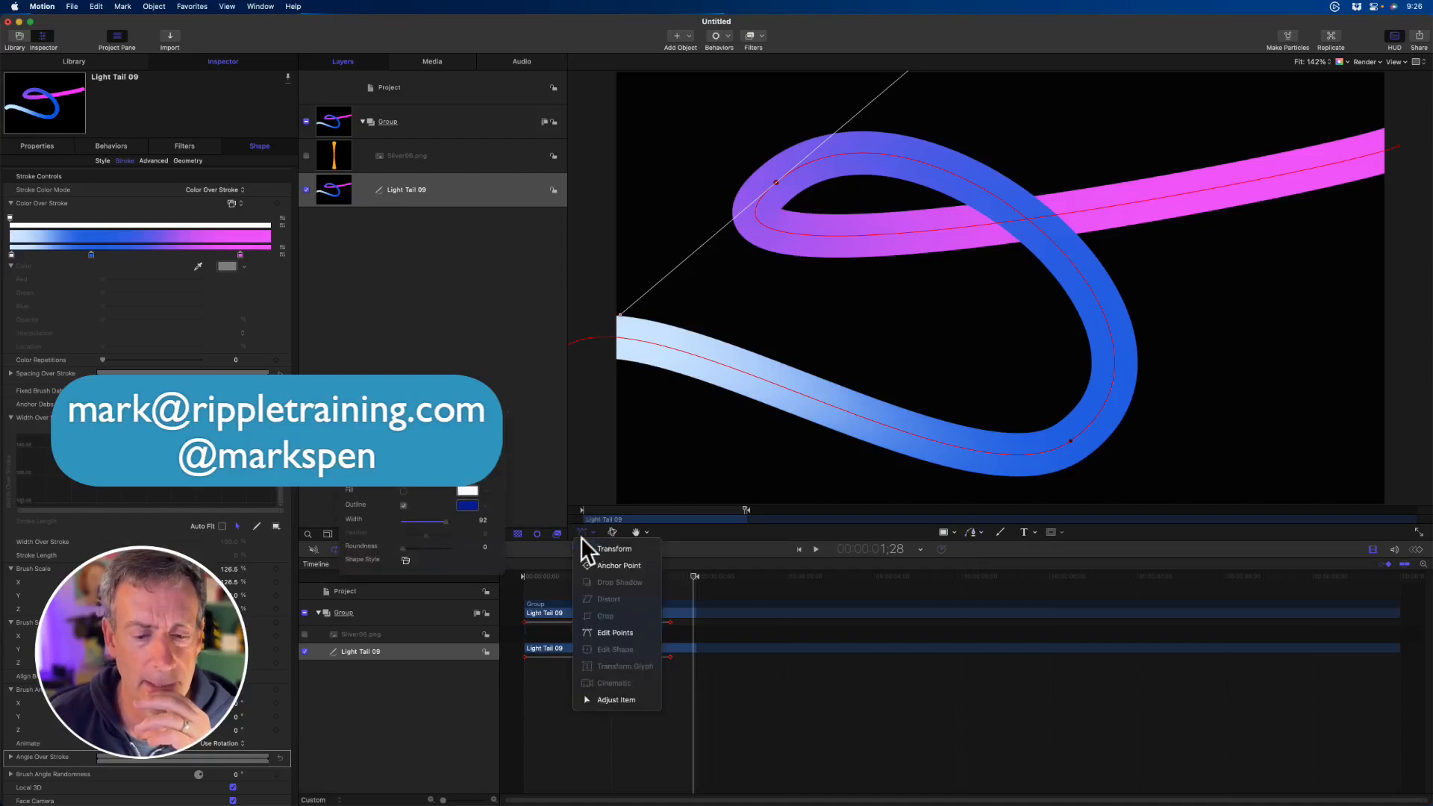
{"action": "left_click", "coordinate": [615, 632]}
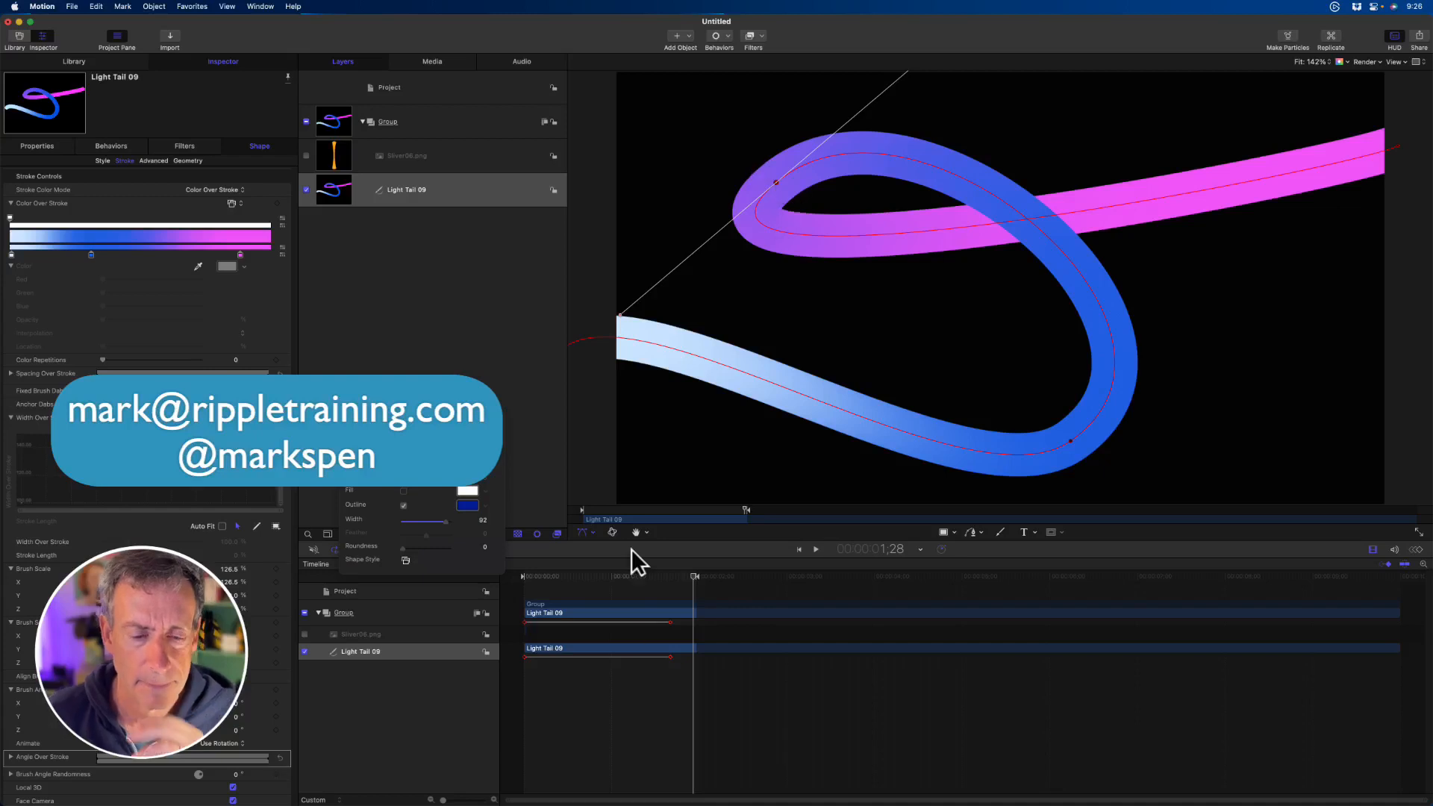
{"action": "left_click", "coordinate": [589, 532]}
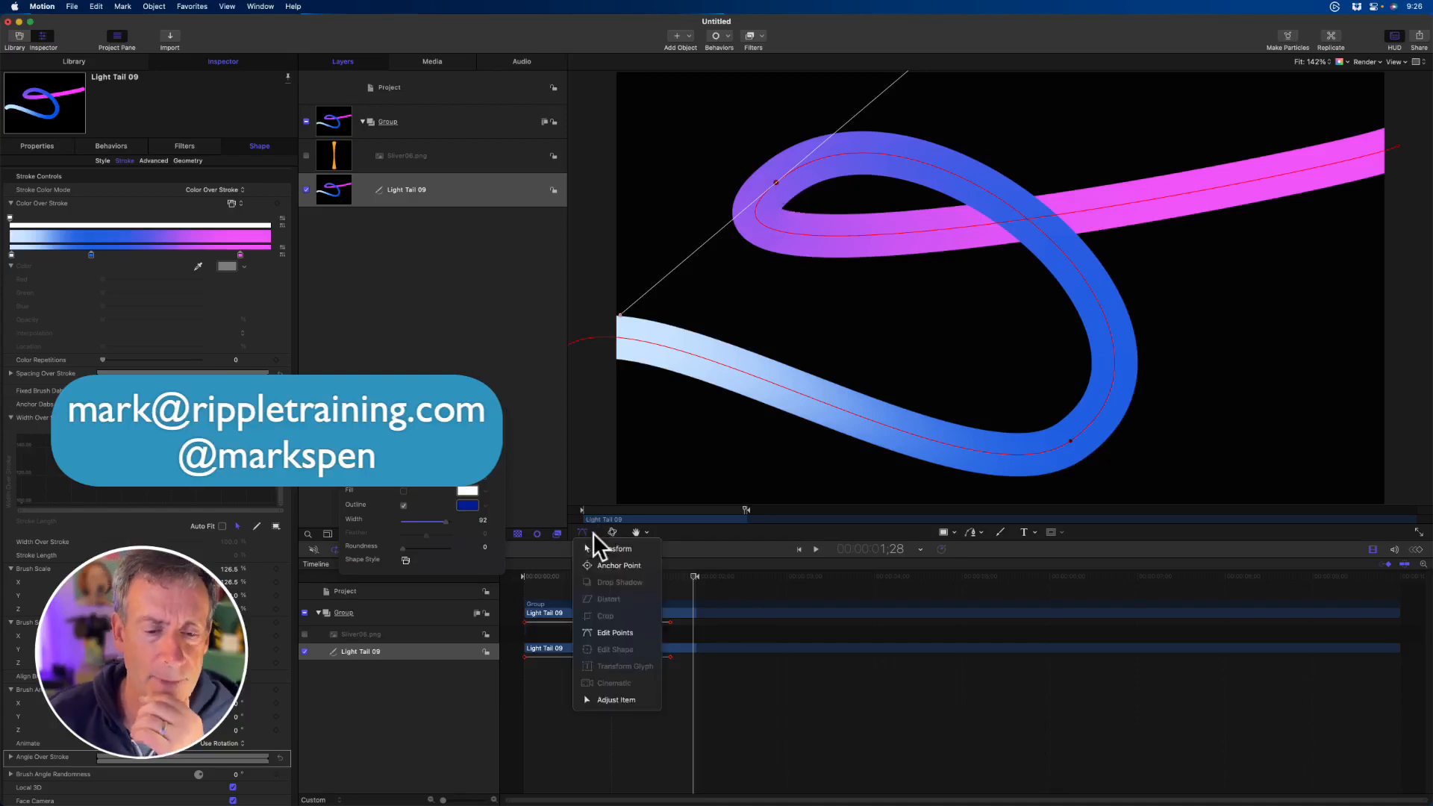
{"action": "left_click", "coordinate": [615, 700]}
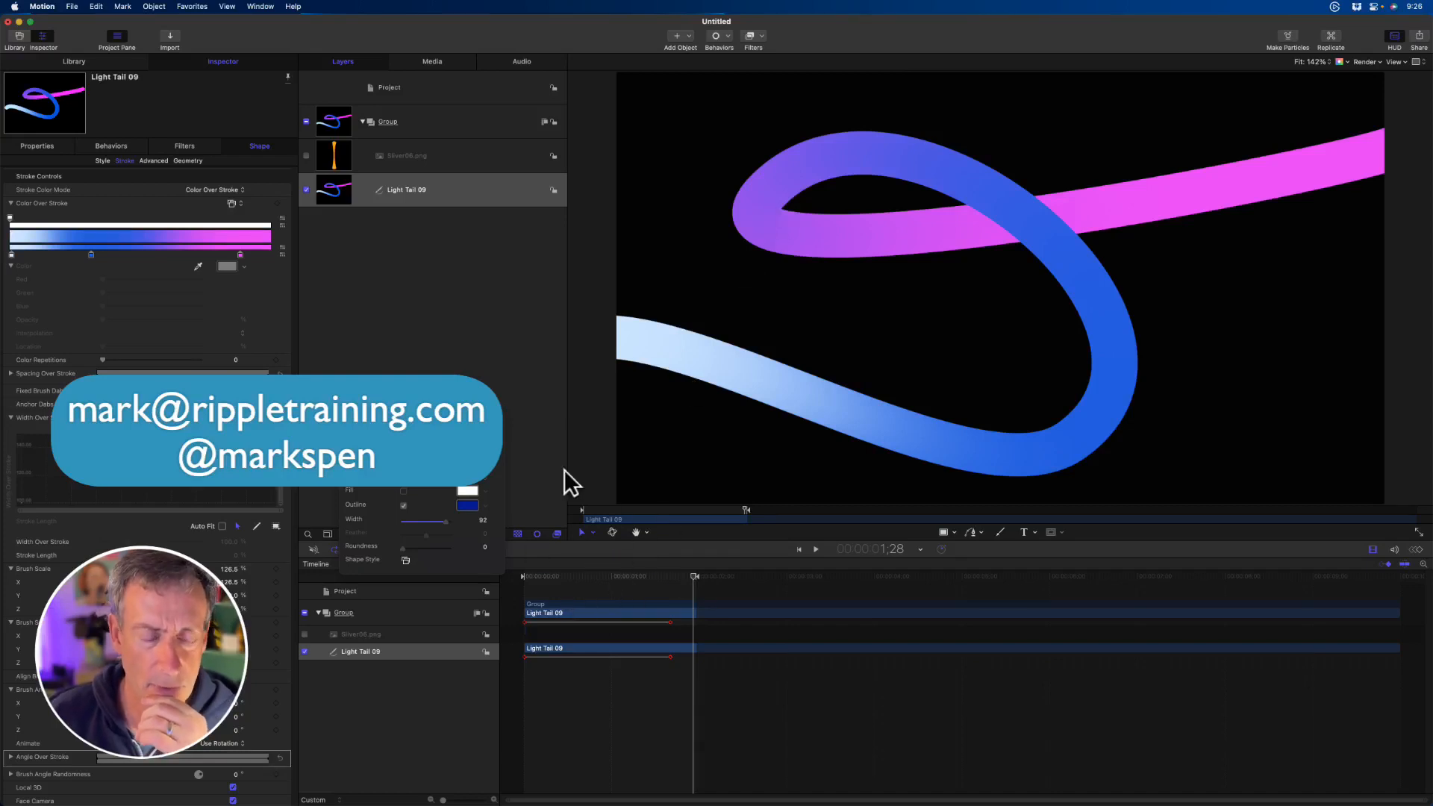
{"action": "key", "text": "super+slash"}
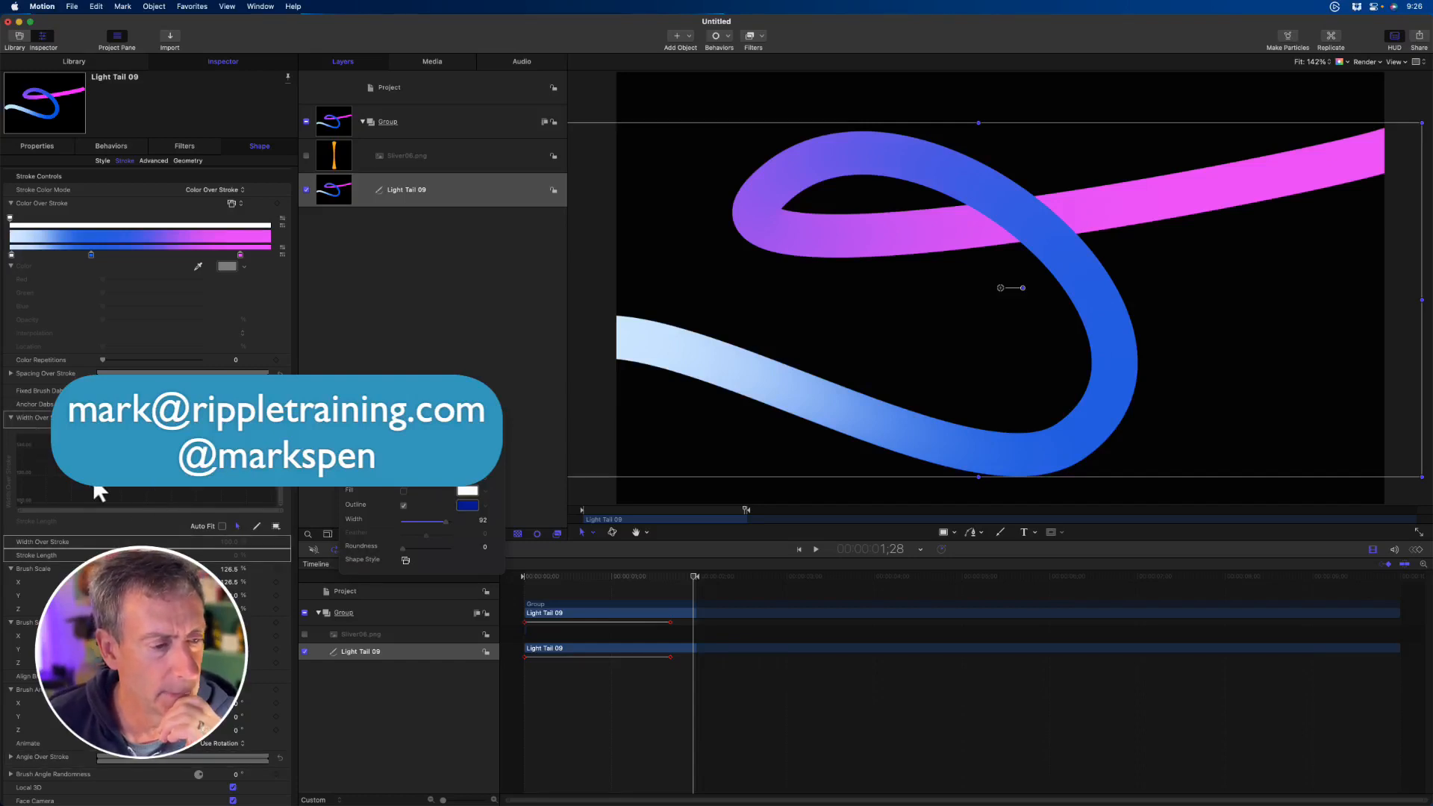
- Turn Auto Fit on for the Width Over Stroke graph and collapse the graph
{"action": "left_click", "coordinate": [76, 496]}
{"action": "scroll", "coordinate": [109, 485], "scroll_direction": "down", "scroll_amount": 3}
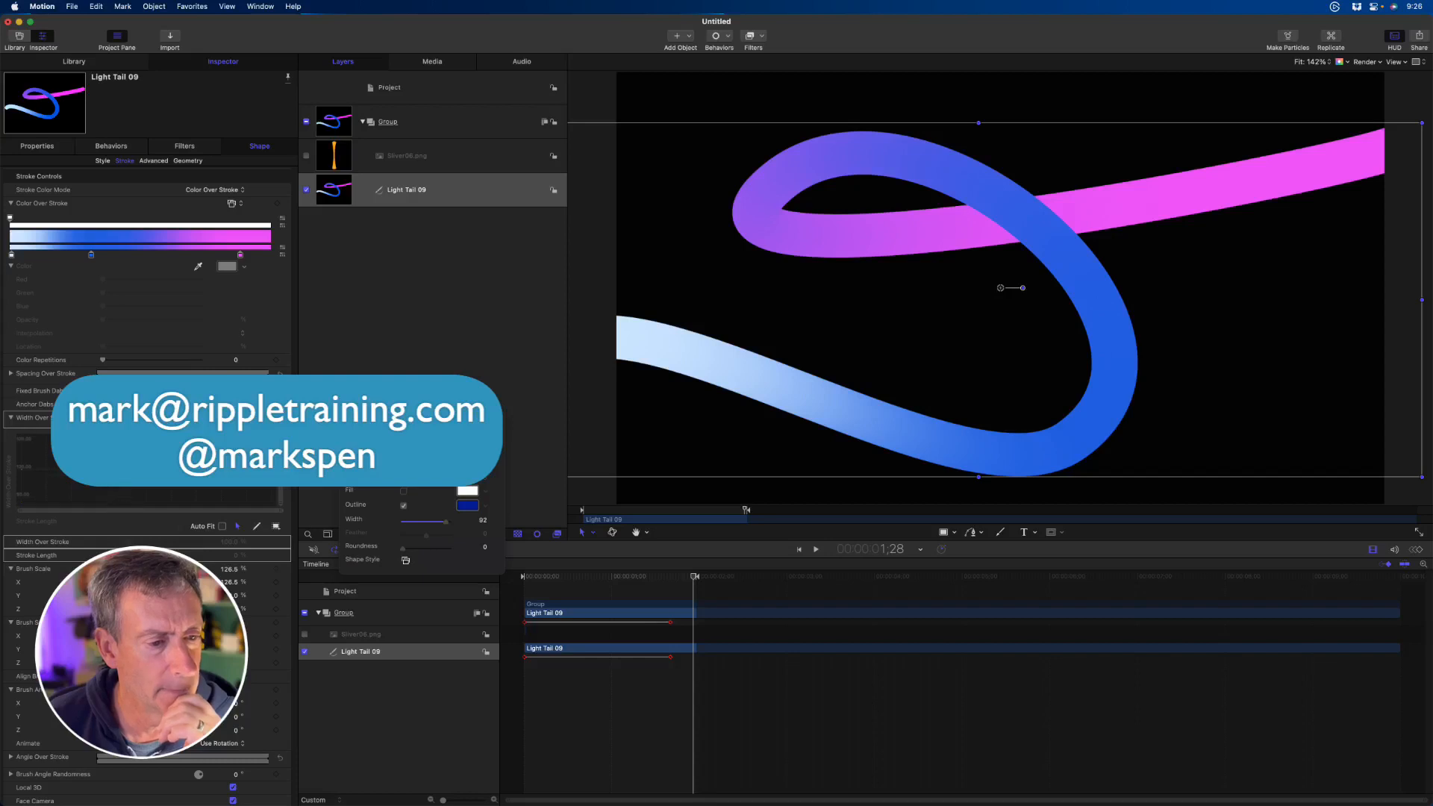
{"action": "scroll", "coordinate": [145, 522], "scroll_direction": "down", "scroll_amount": 1}
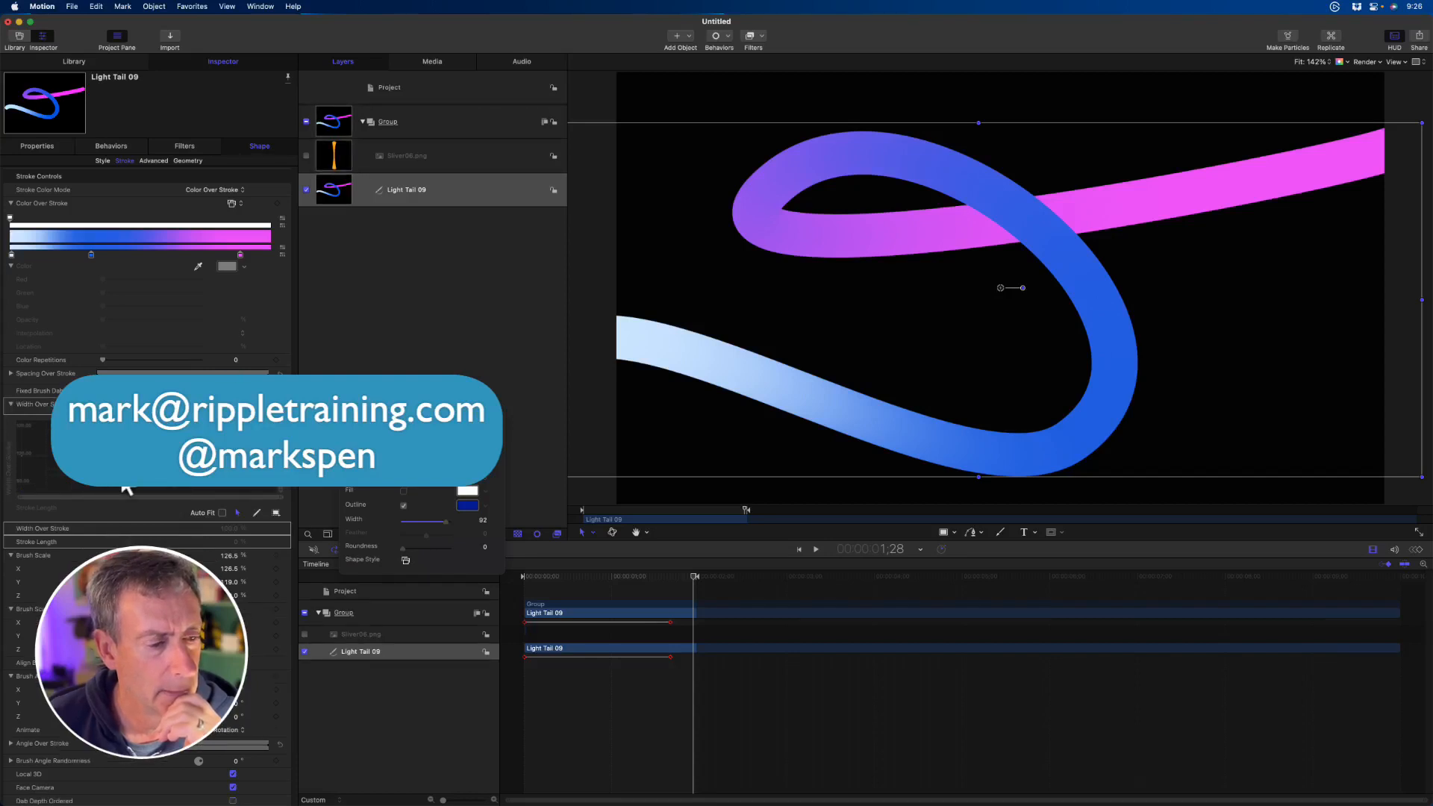
{"action": "left_click", "coordinate": [222, 513]}
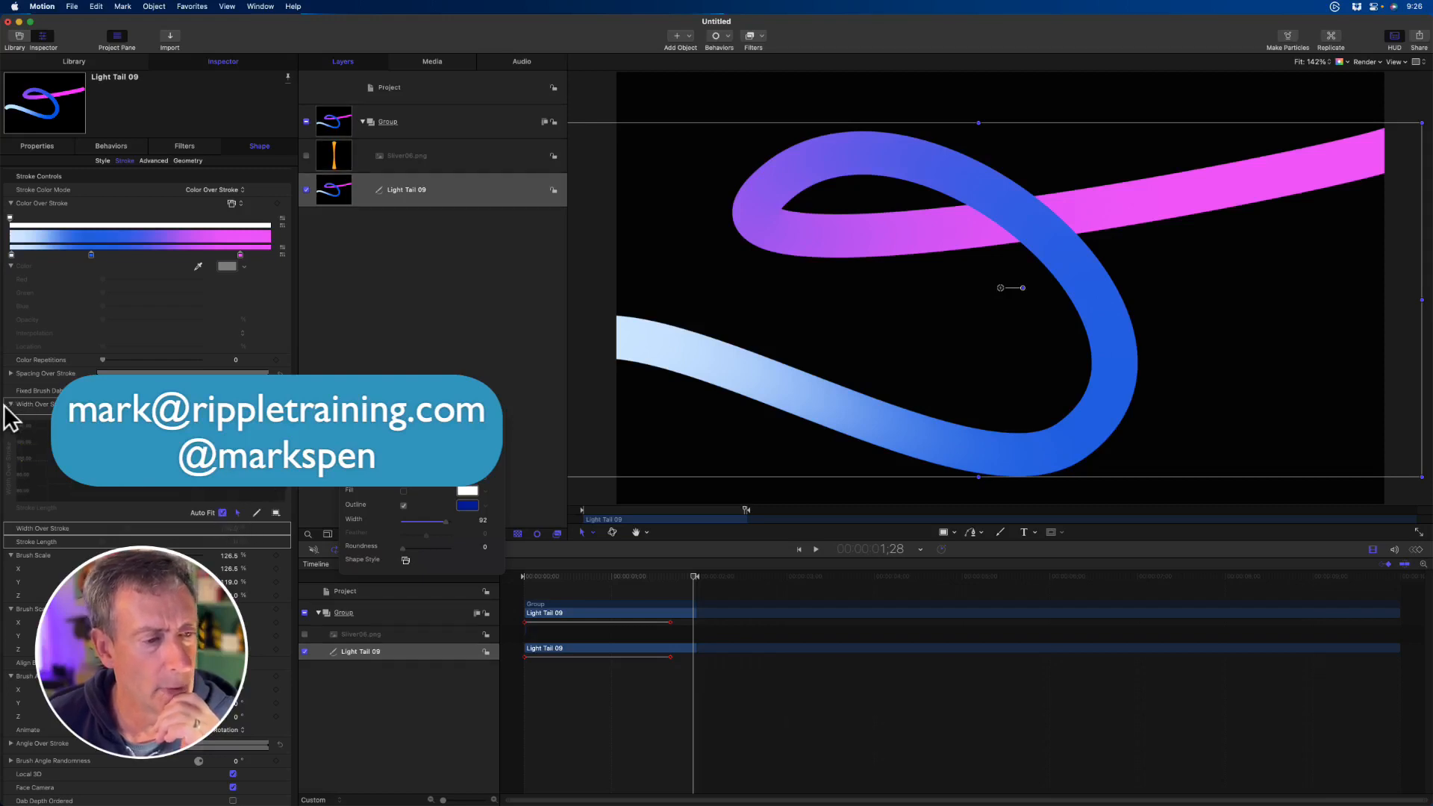
{"action": "left_click", "coordinate": [10, 403]}
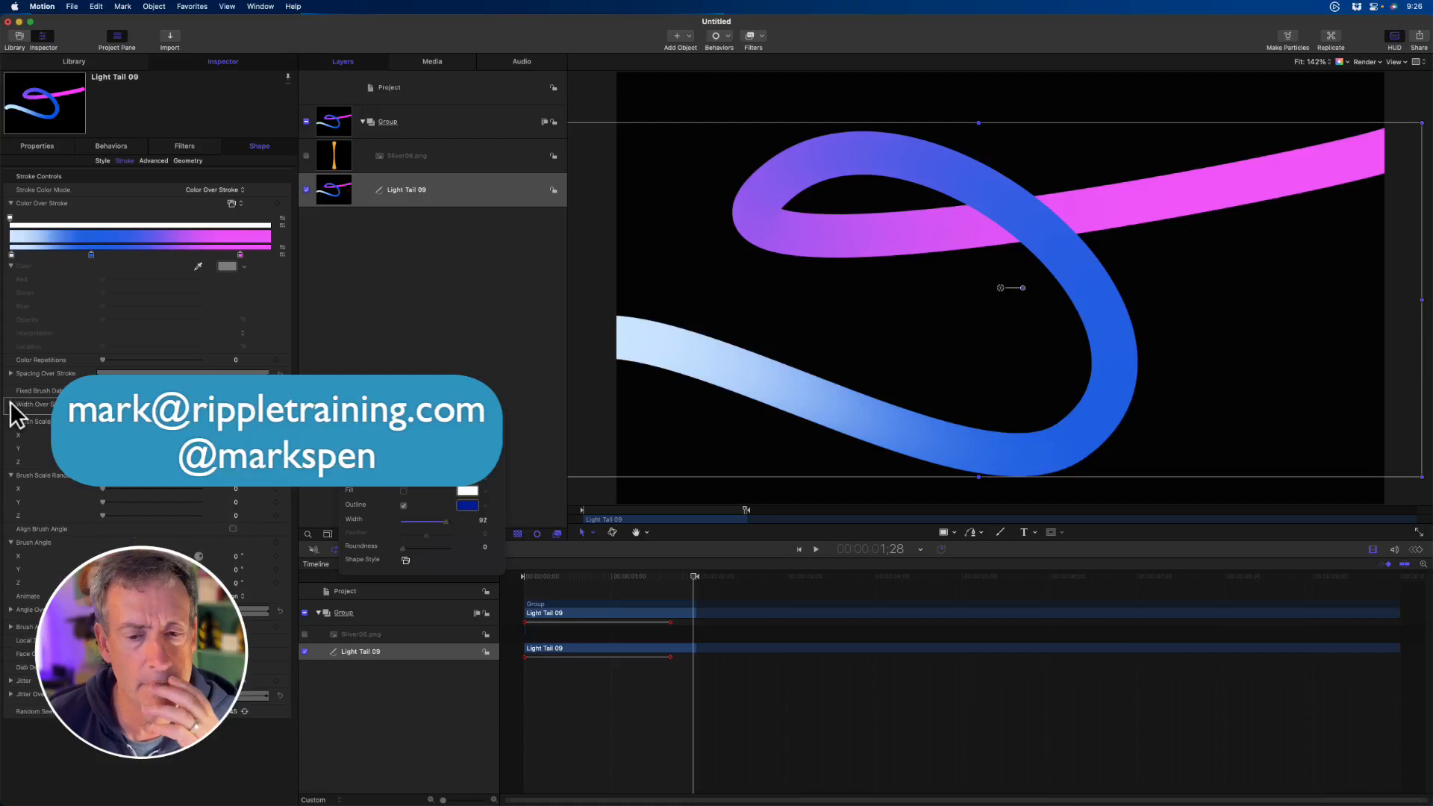
- Switch the Light Tail 09 shape between the Stroke and Edit Points tools, ending with the Stroke tool active
{"action": "right_click", "coordinate": [741, 350]}
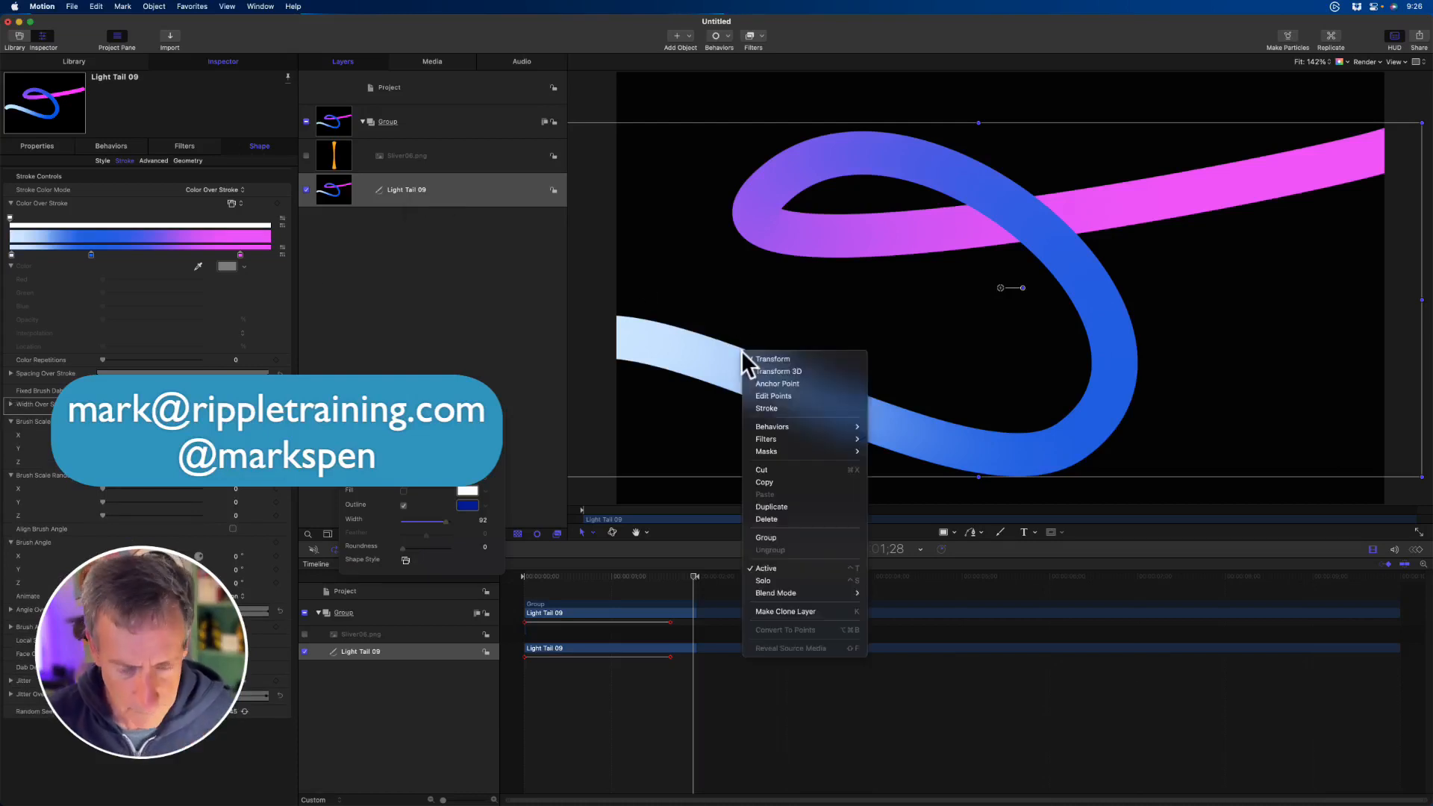
{"action": "left_click", "coordinate": [801, 409]}
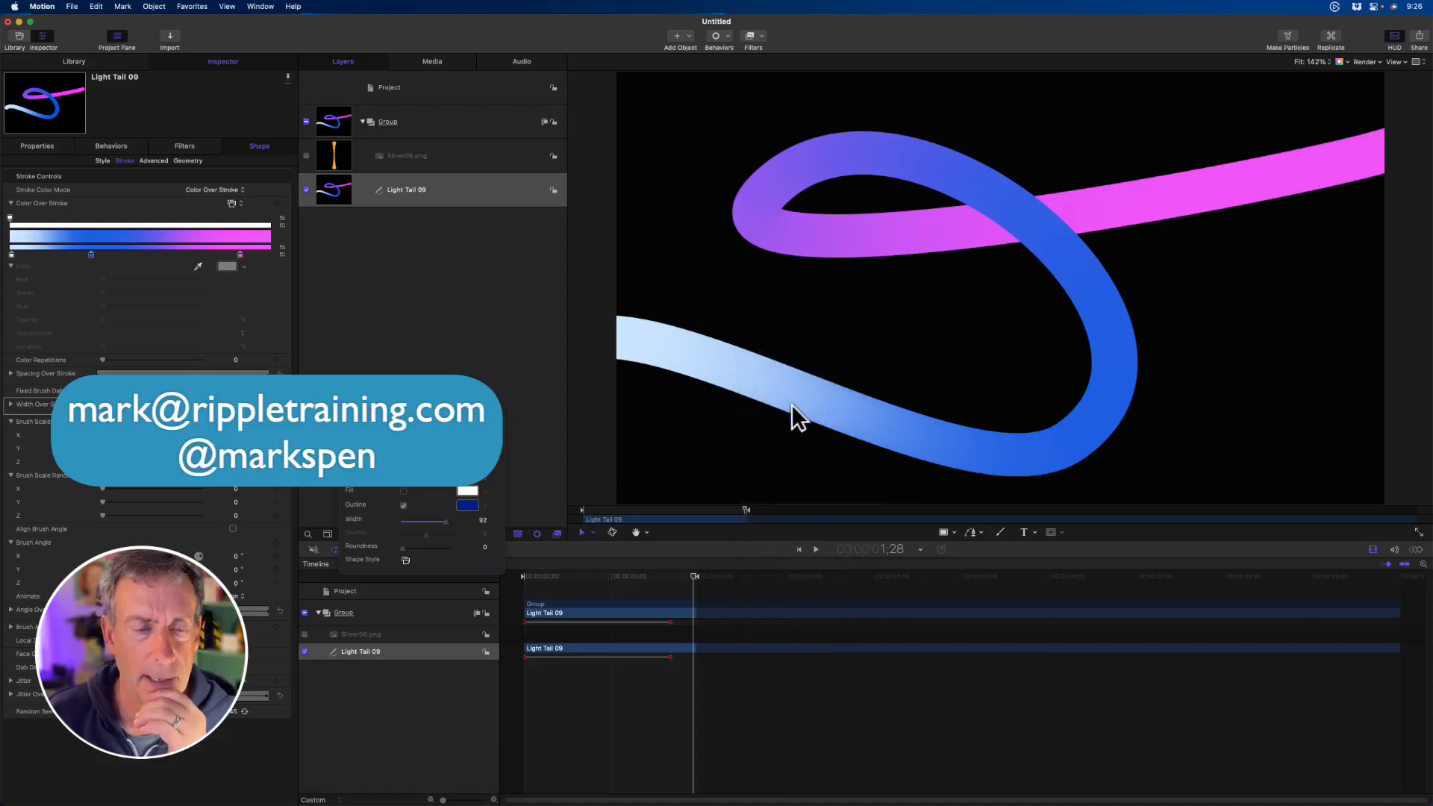
{"action": "left_click", "coordinate": [469, 190]}
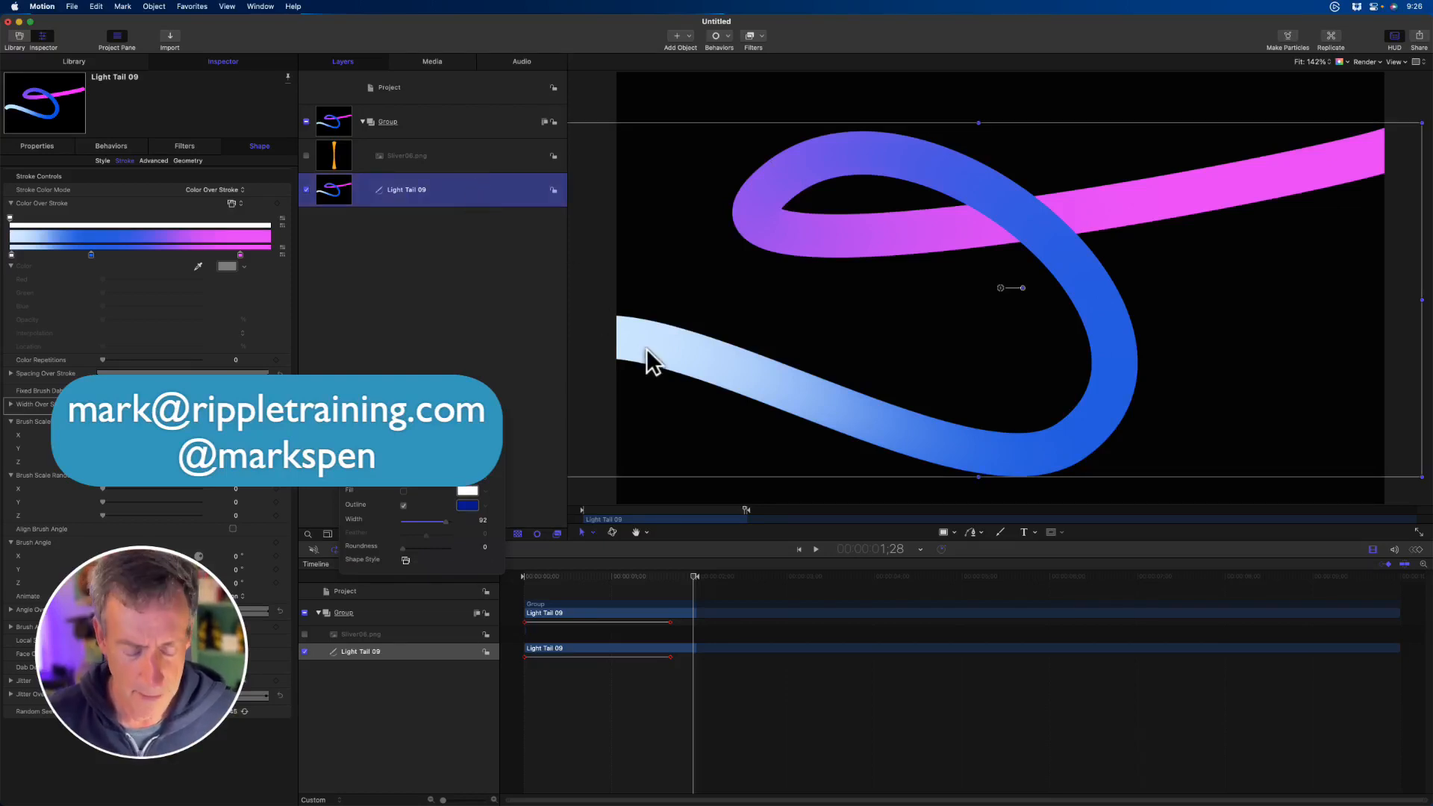
{"action": "right_click", "coordinate": [731, 367]}
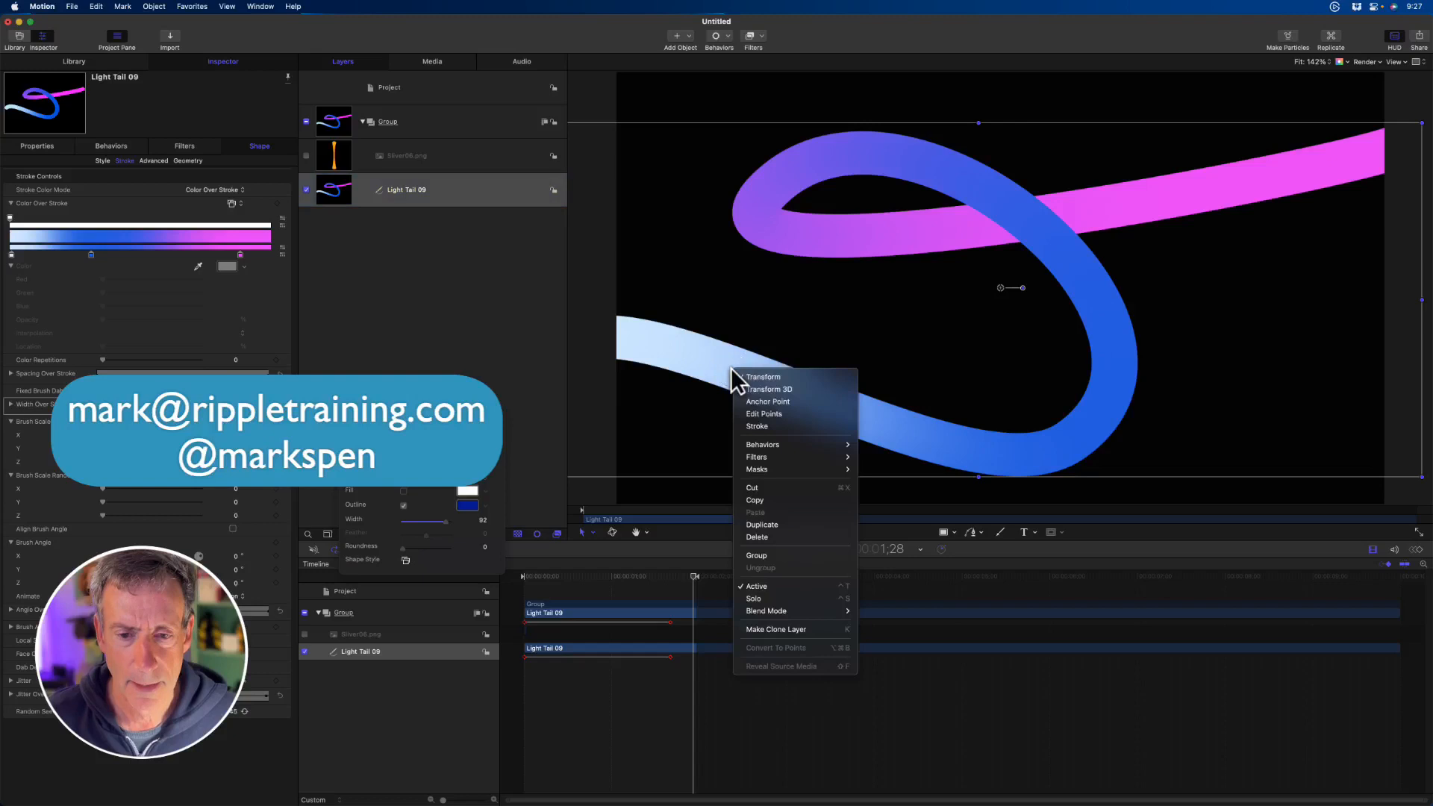
{"action": "left_click", "coordinate": [761, 414]}
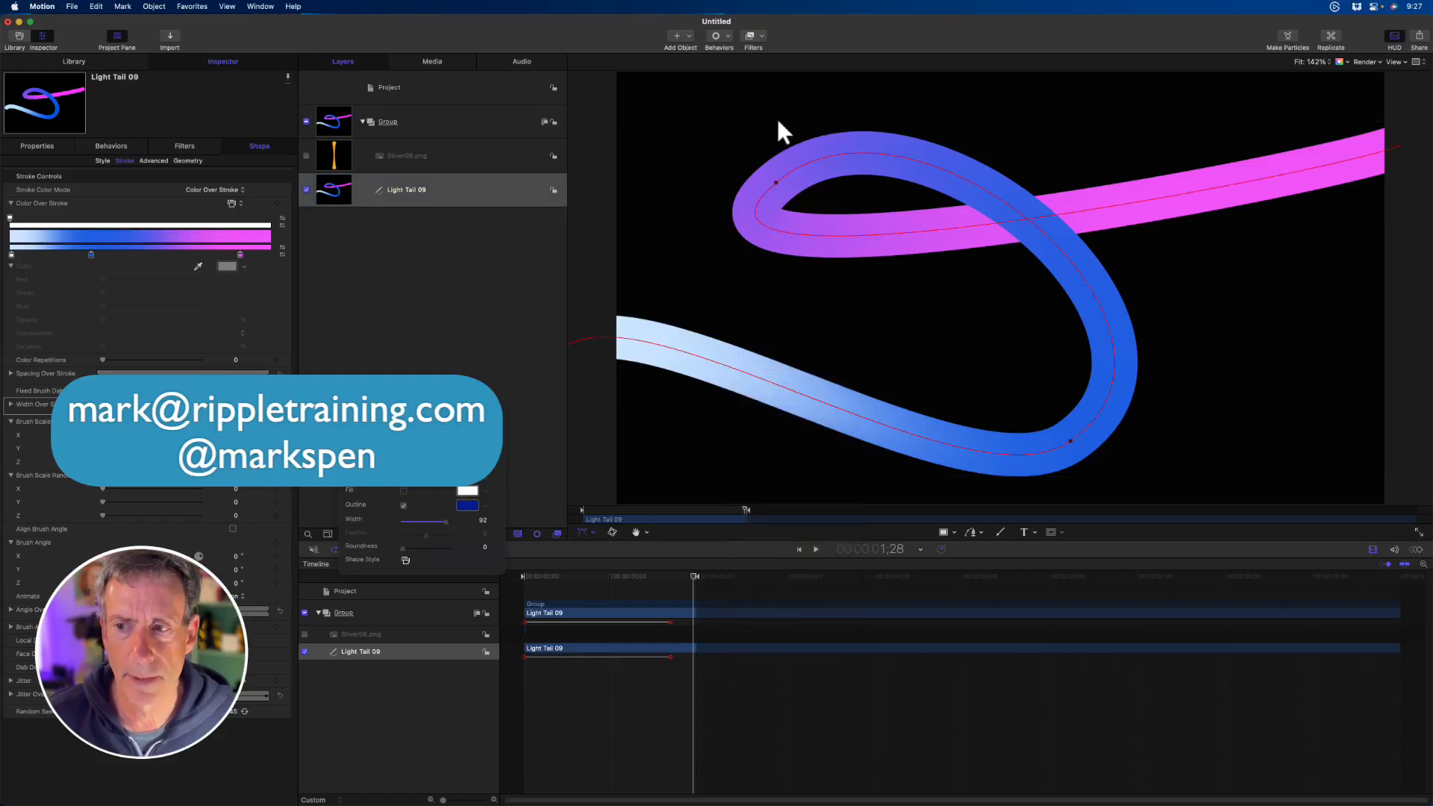
{"action": "right_click", "coordinate": [773, 189]}
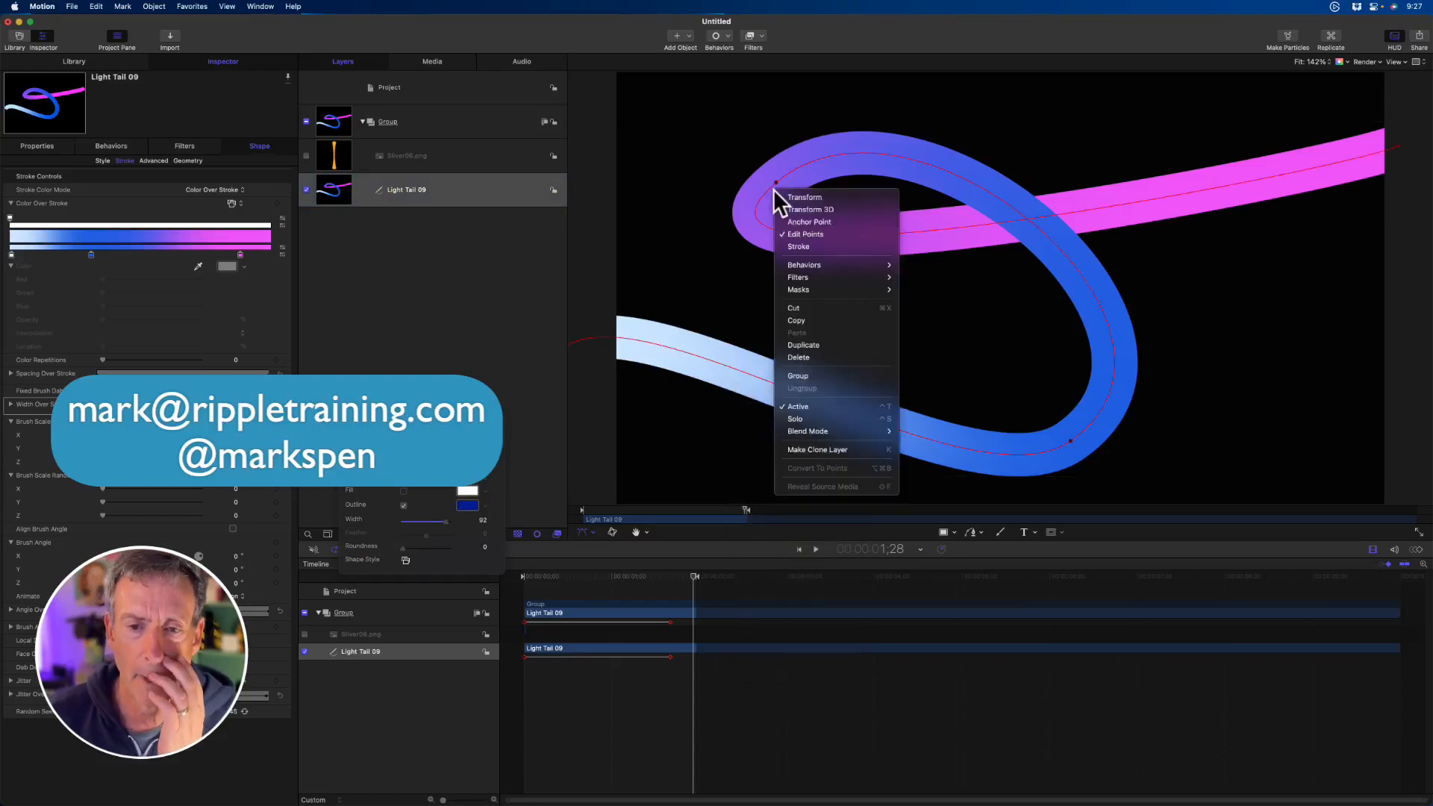
{"action": "left_click", "coordinate": [801, 246]}
- Move the whole stroke around the canvas, toggling Fixed Brush Dabs in between, and deselect the Light Tail 09 layer
{"action": "mouse_move", "coordinate": [761, 178]}
{"action": "left_mouse_down"}
{"action": "mouse_move", "coordinate": [927, 214]}
{"action": "mouse_move", "coordinate": [797, 187]}
{"action": "left_mouse_up"}
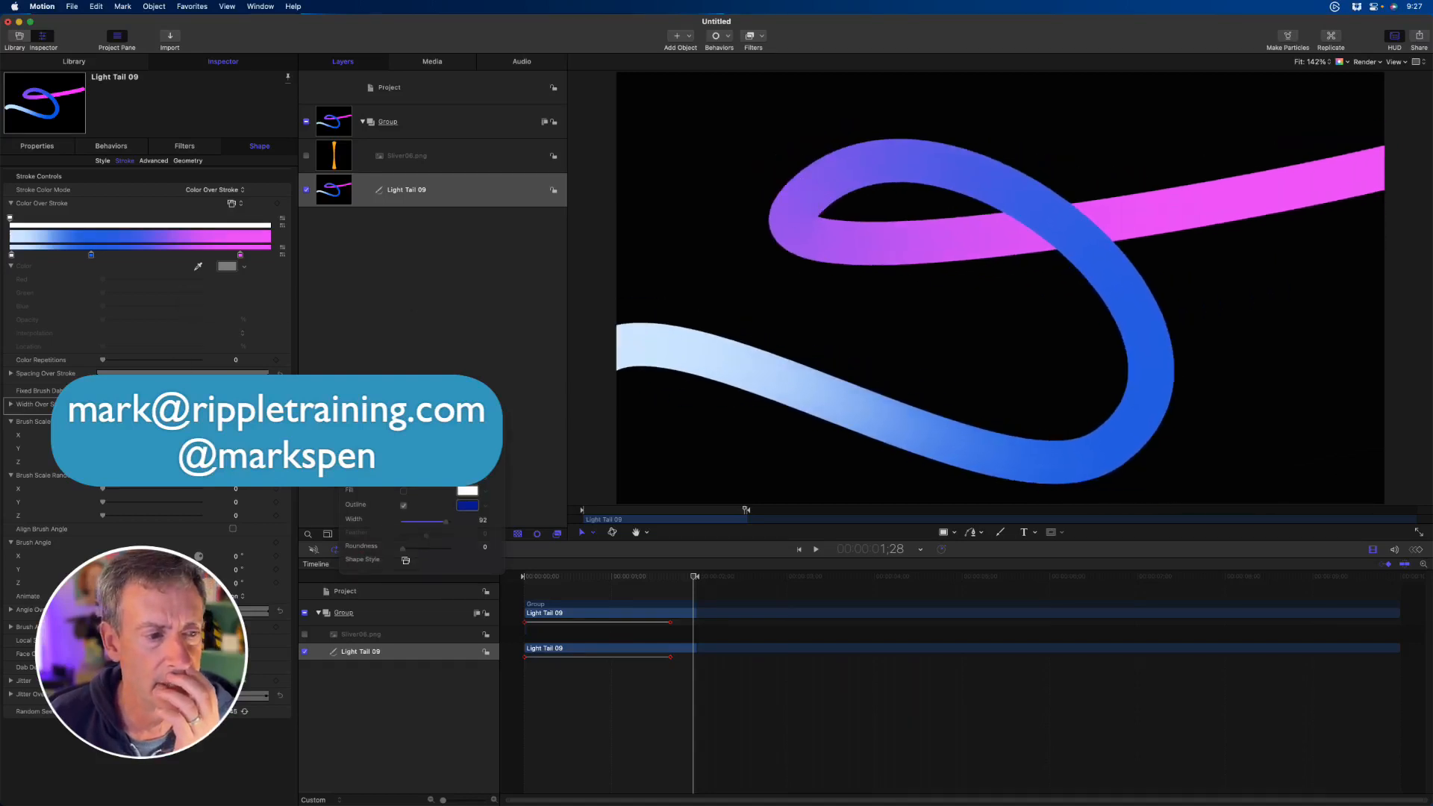
{"action": "left_click", "coordinate": [233, 391]}
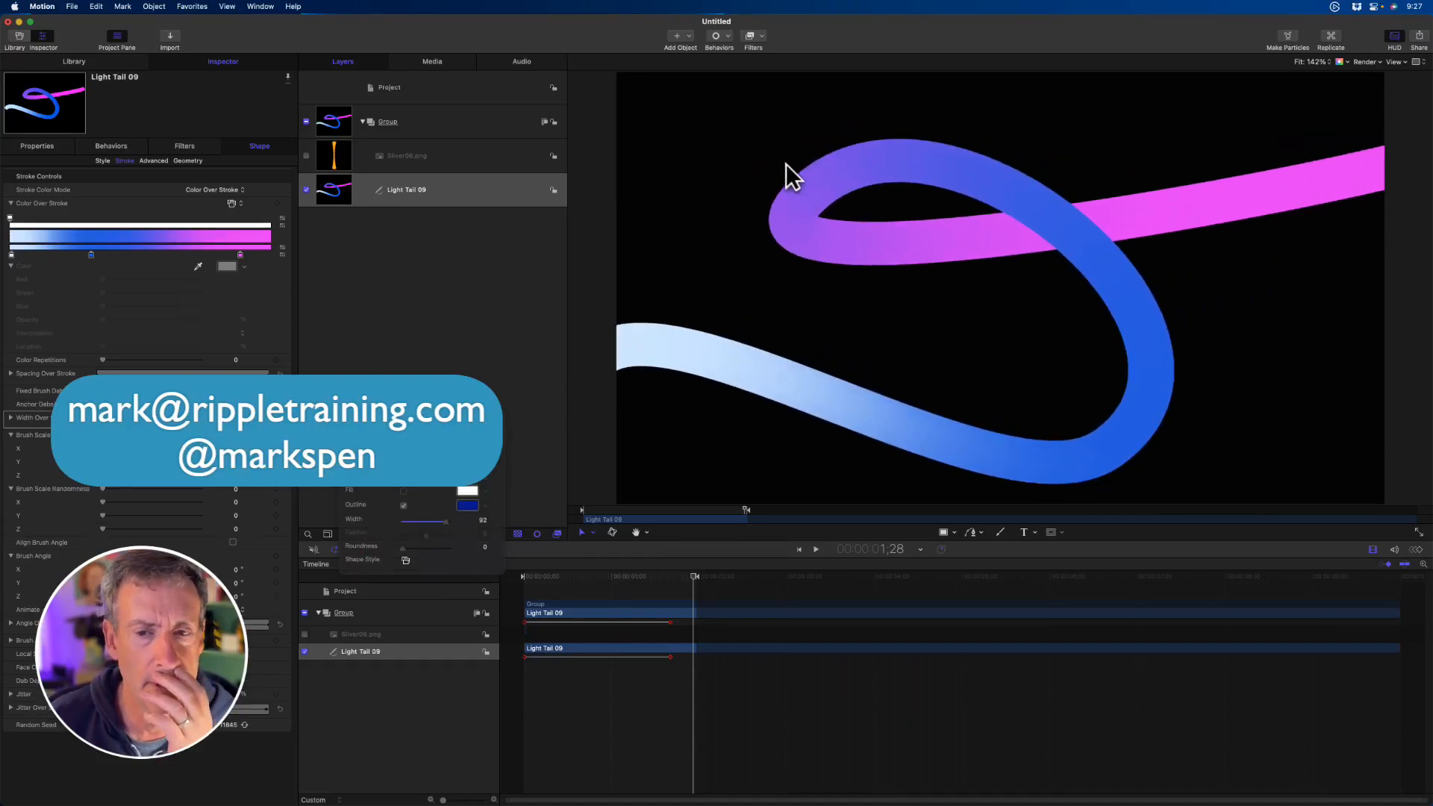
{"action": "mouse_move", "coordinate": [786, 176]}
{"action": "left_mouse_down"}
{"action": "mouse_move", "coordinate": [751, 231]}
{"action": "mouse_move", "coordinate": [840, 175]}
{"action": "mouse_move", "coordinate": [790, 168]}
{"action": "left_mouse_up"}
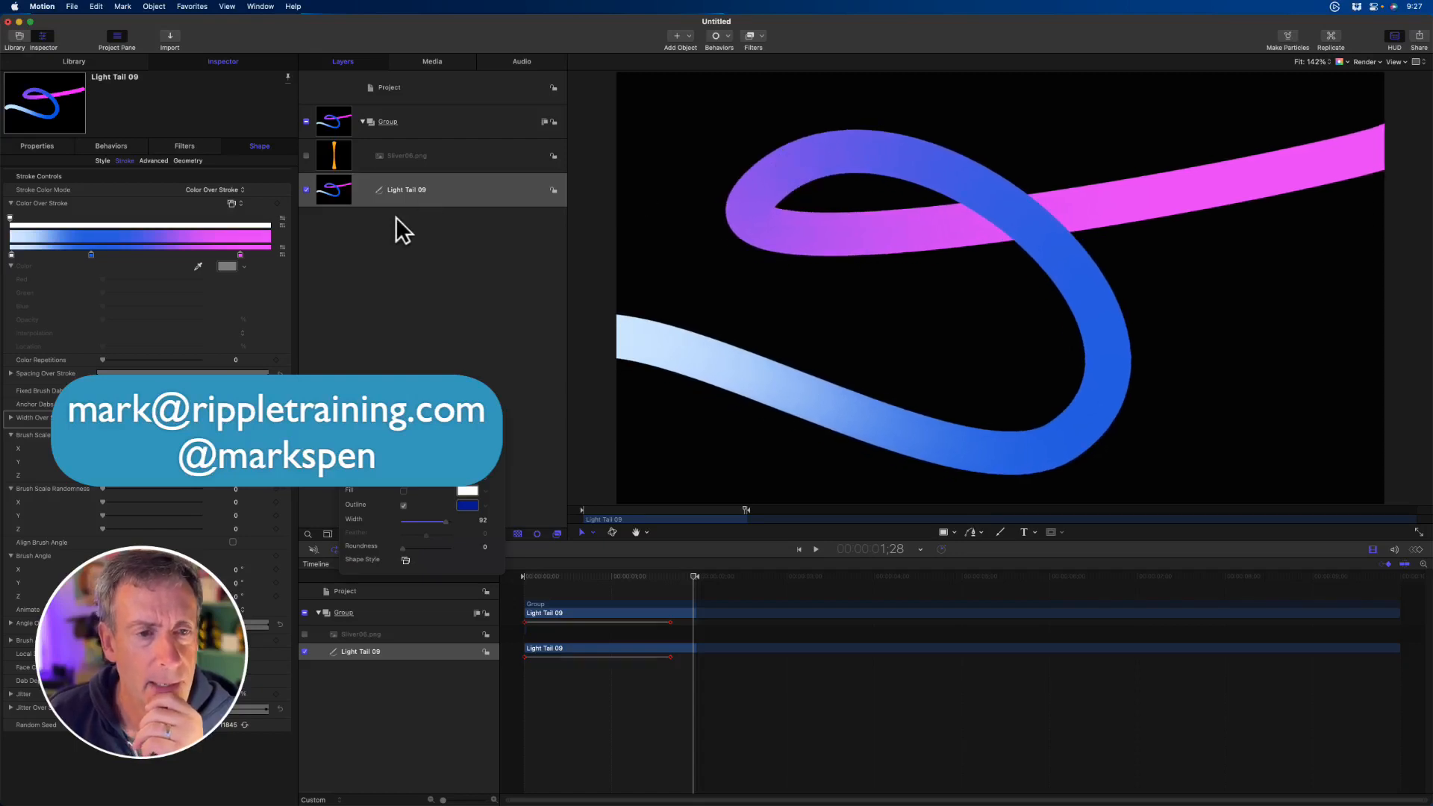
{"action": "left_click", "coordinate": [422, 245]}
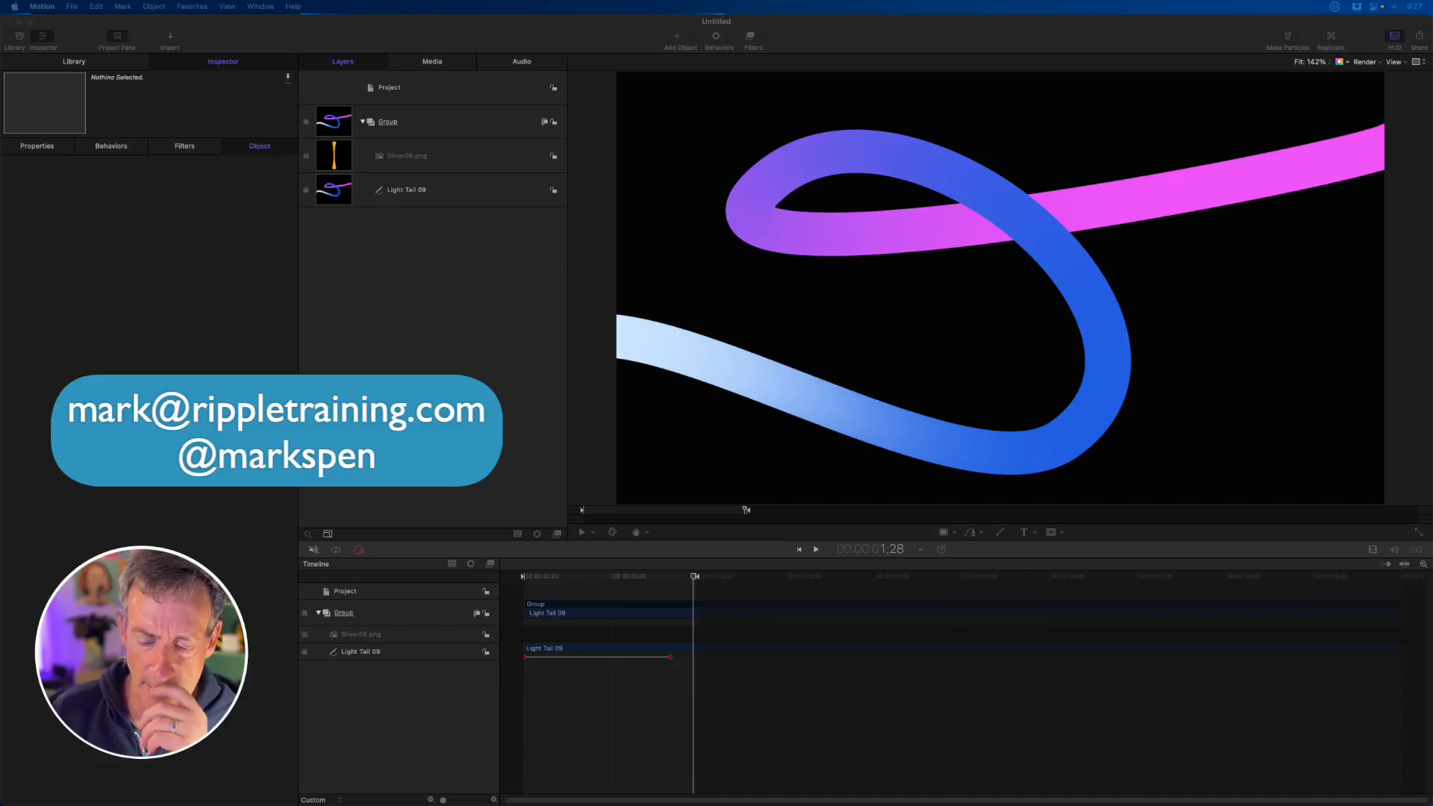
- Add a camera to the project and switch the existing 2D groups to 3D
{"action": "left_click", "coordinate": [459, 185]}
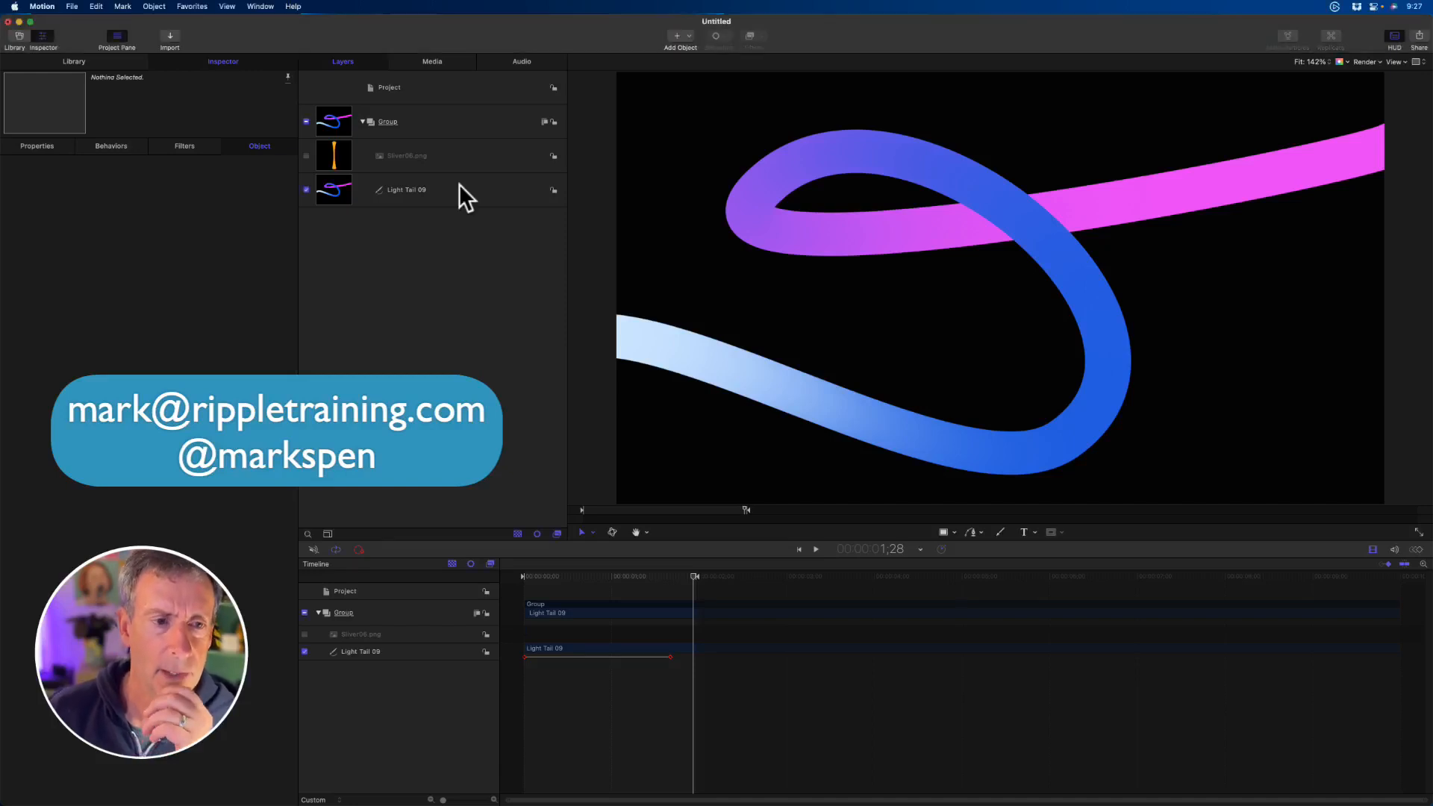
{"action": "left_click", "coordinate": [459, 185]}
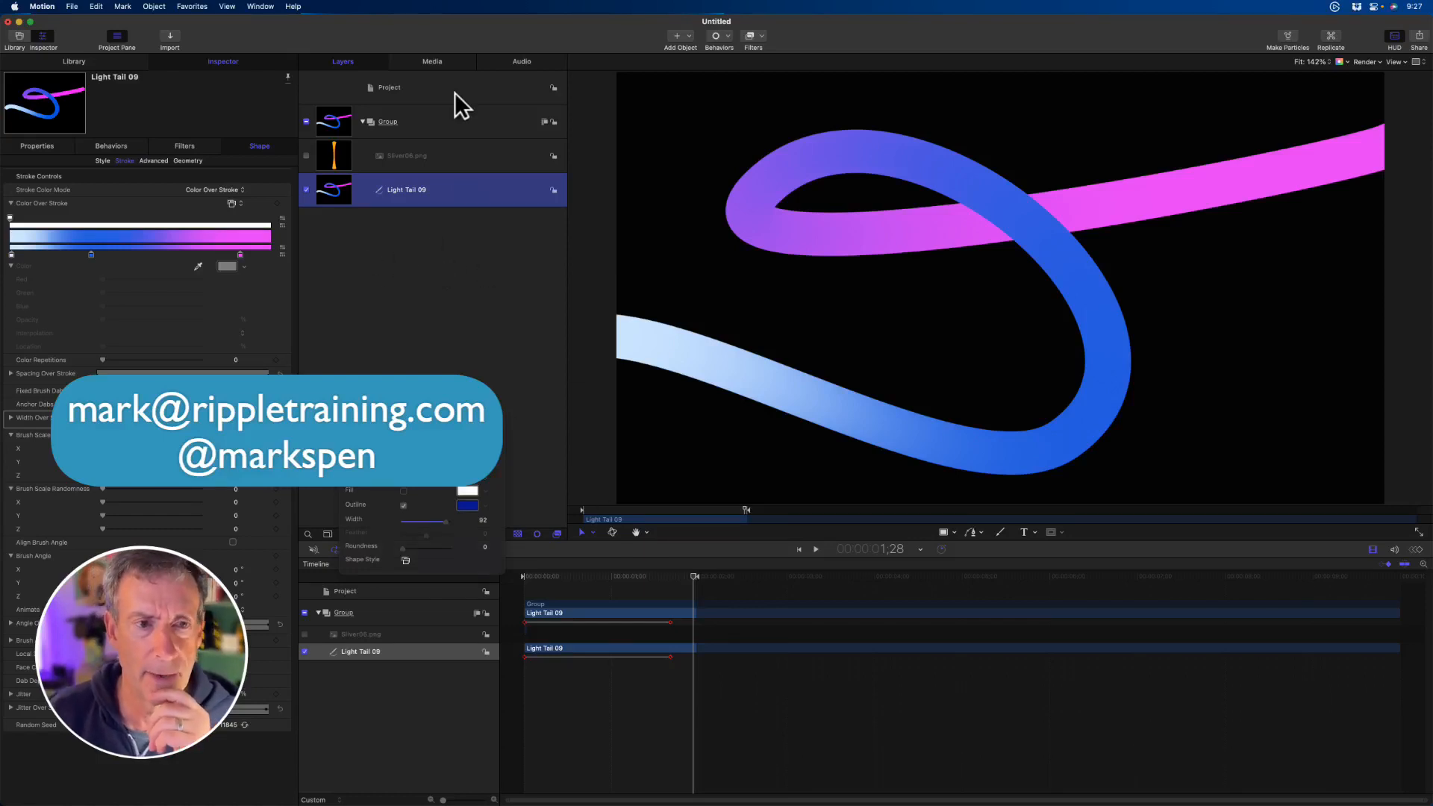
{"action": "left_click", "coordinate": [682, 36]}
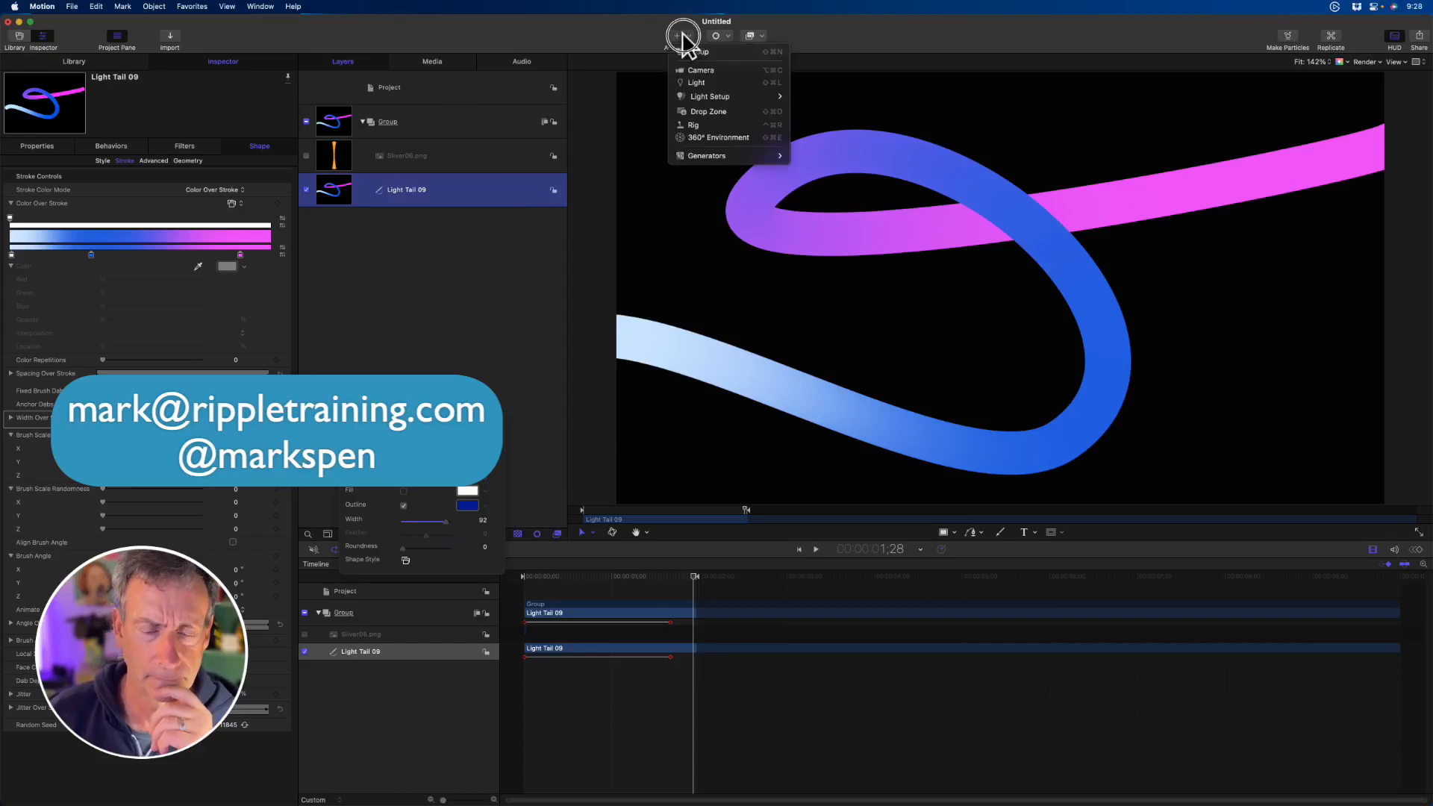
{"action": "left_click", "coordinate": [695, 69]}
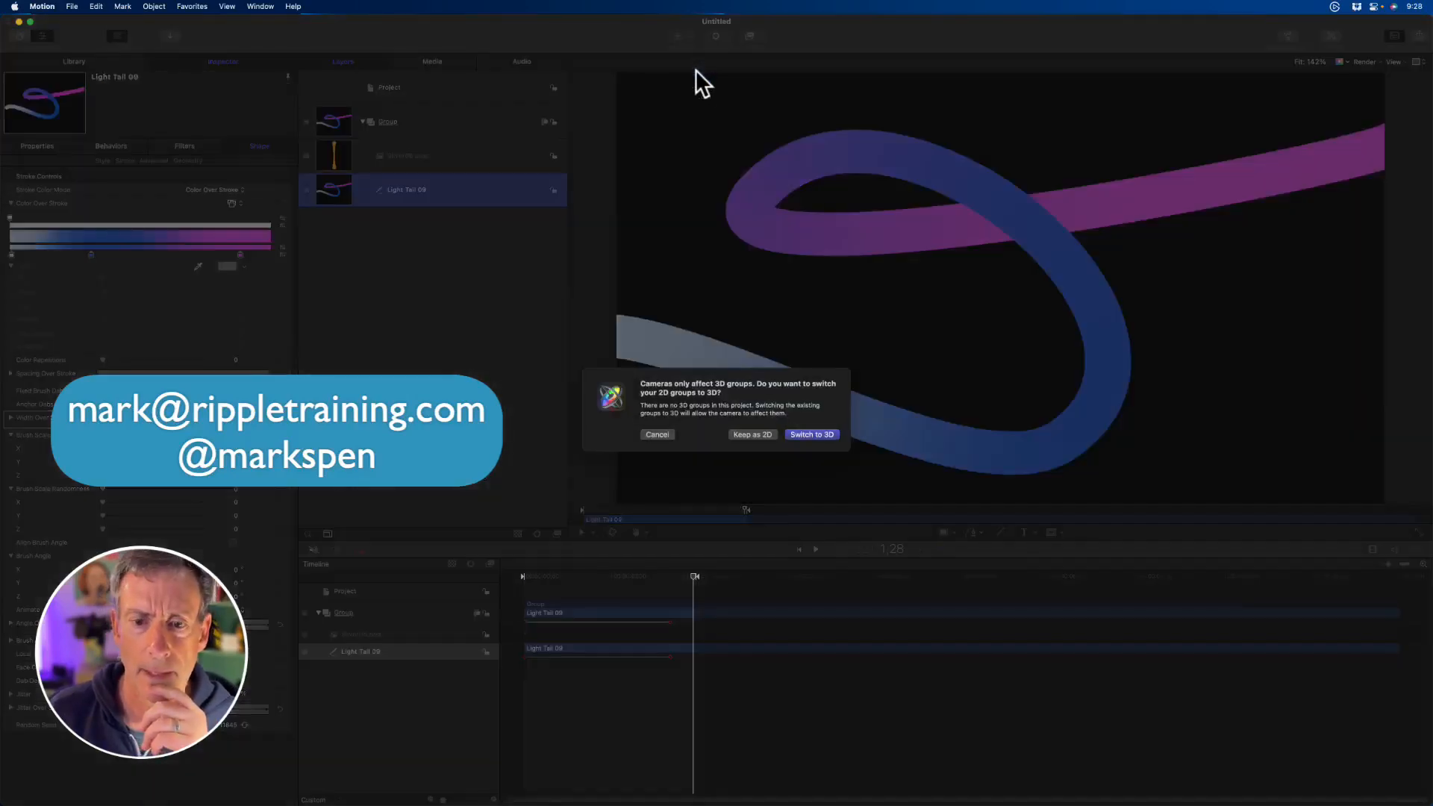
{"action": "left_click", "coordinate": [814, 433]}
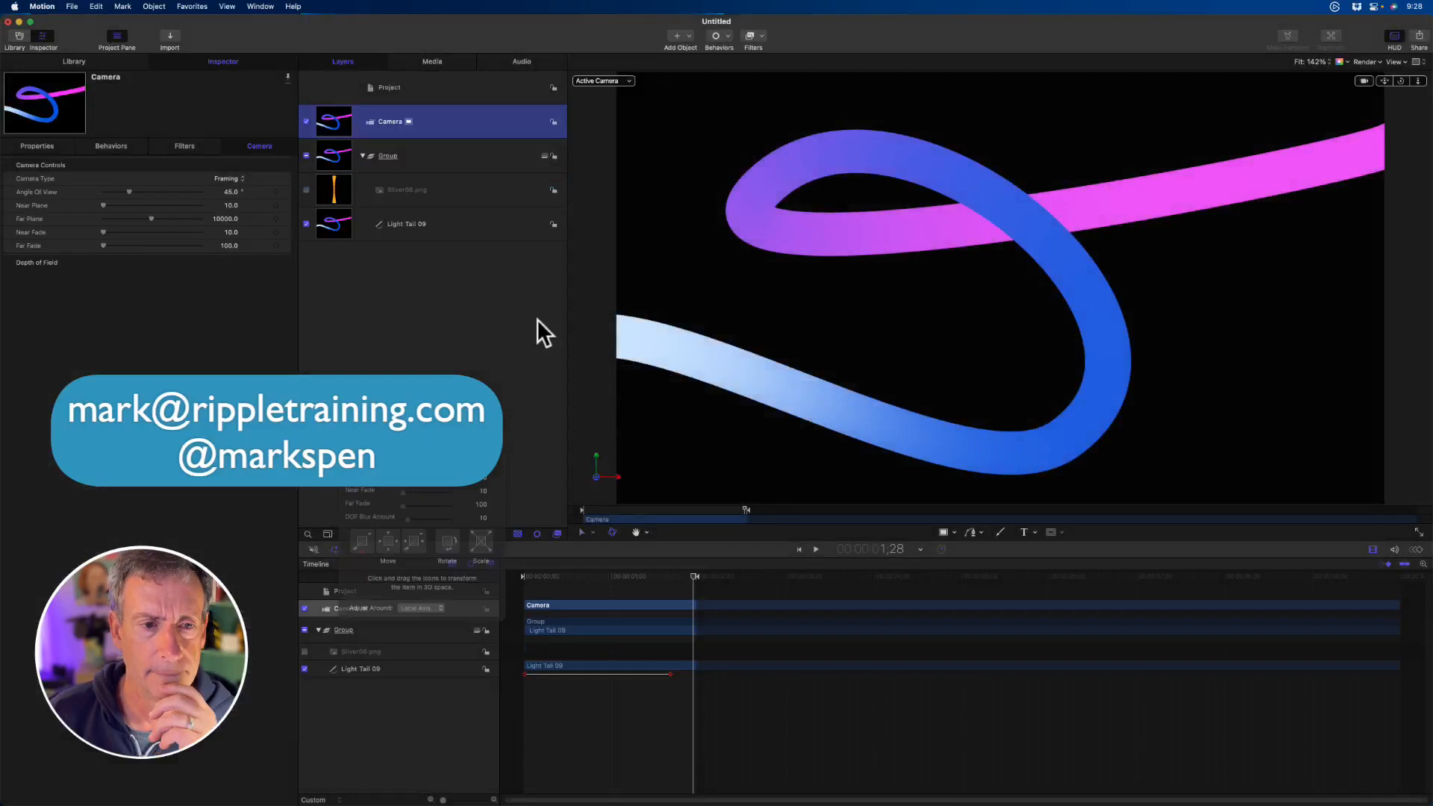
{"action": "left_click_drag", "start_coordinate": [1400, 80], "coordinate": [1399, 82]}
{"action": "double_click", "coordinate": [1399, 80]}
- Collapse the Brush Scale, Brush Scale Randomness and Brush Angle parameters of the Light Tail 09 stroke
{"action": "left_click", "coordinate": [415, 218]}
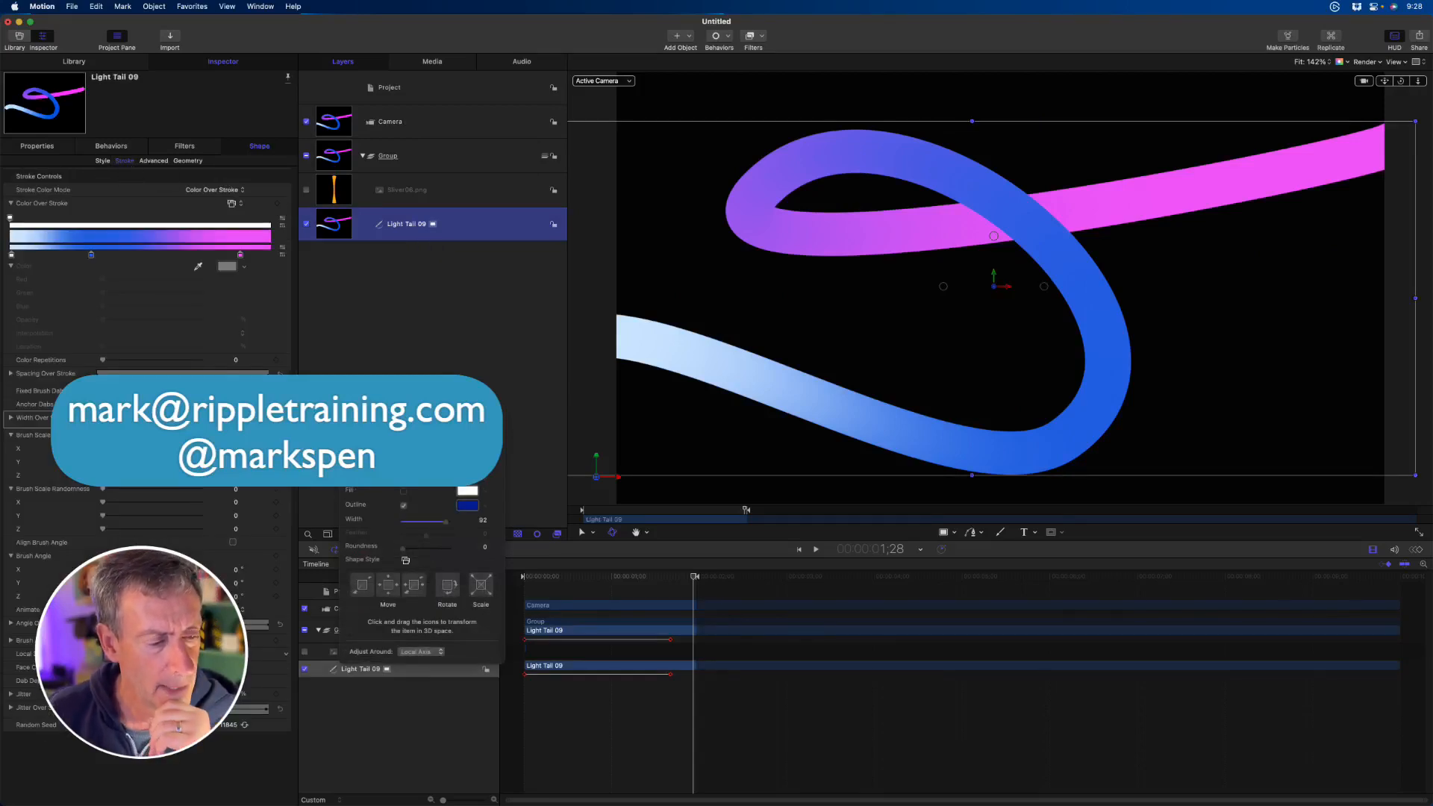
{"action": "left_click", "coordinate": [10, 488]}
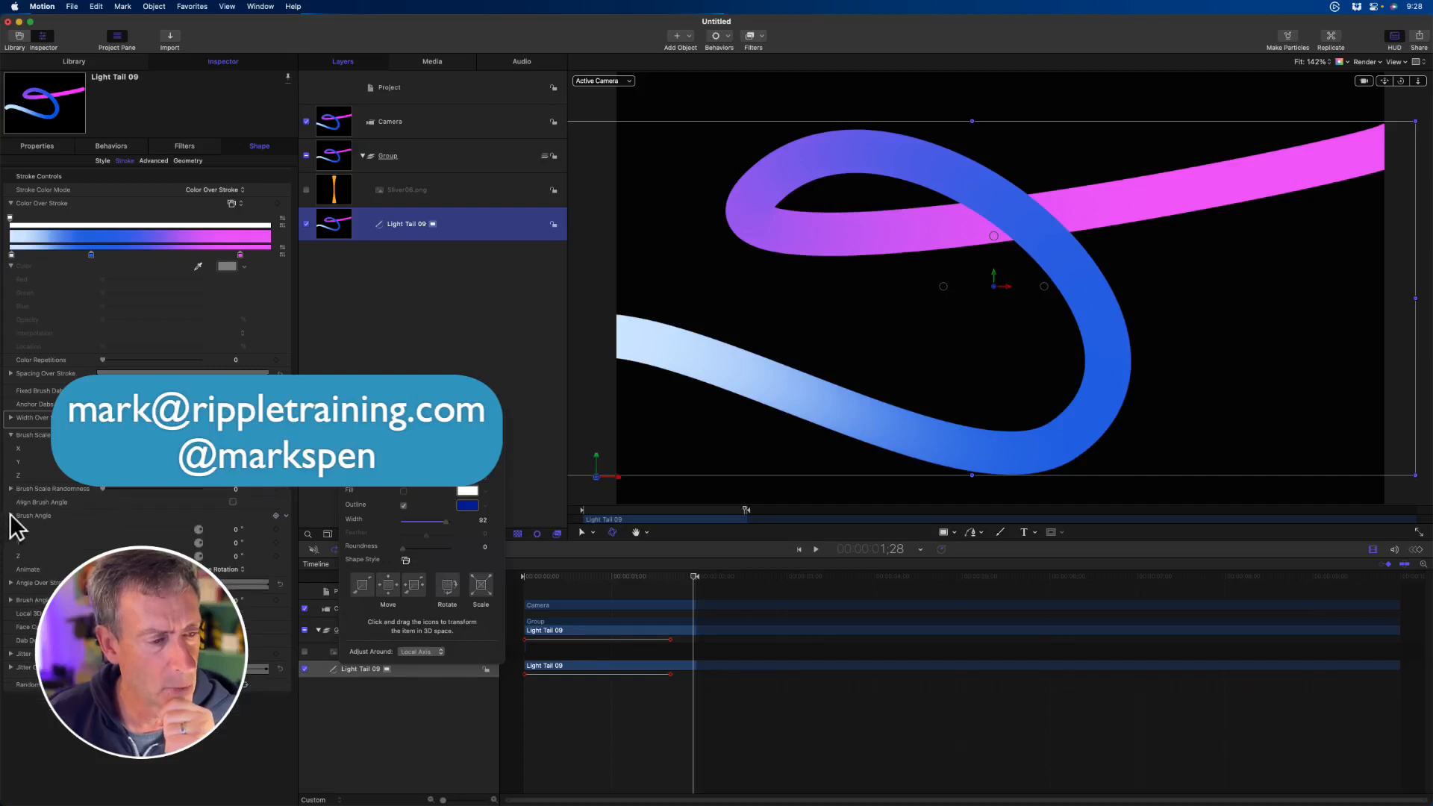
{"action": "left_click", "coordinate": [10, 514]}
{"action": "left_click", "coordinate": [12, 435]}
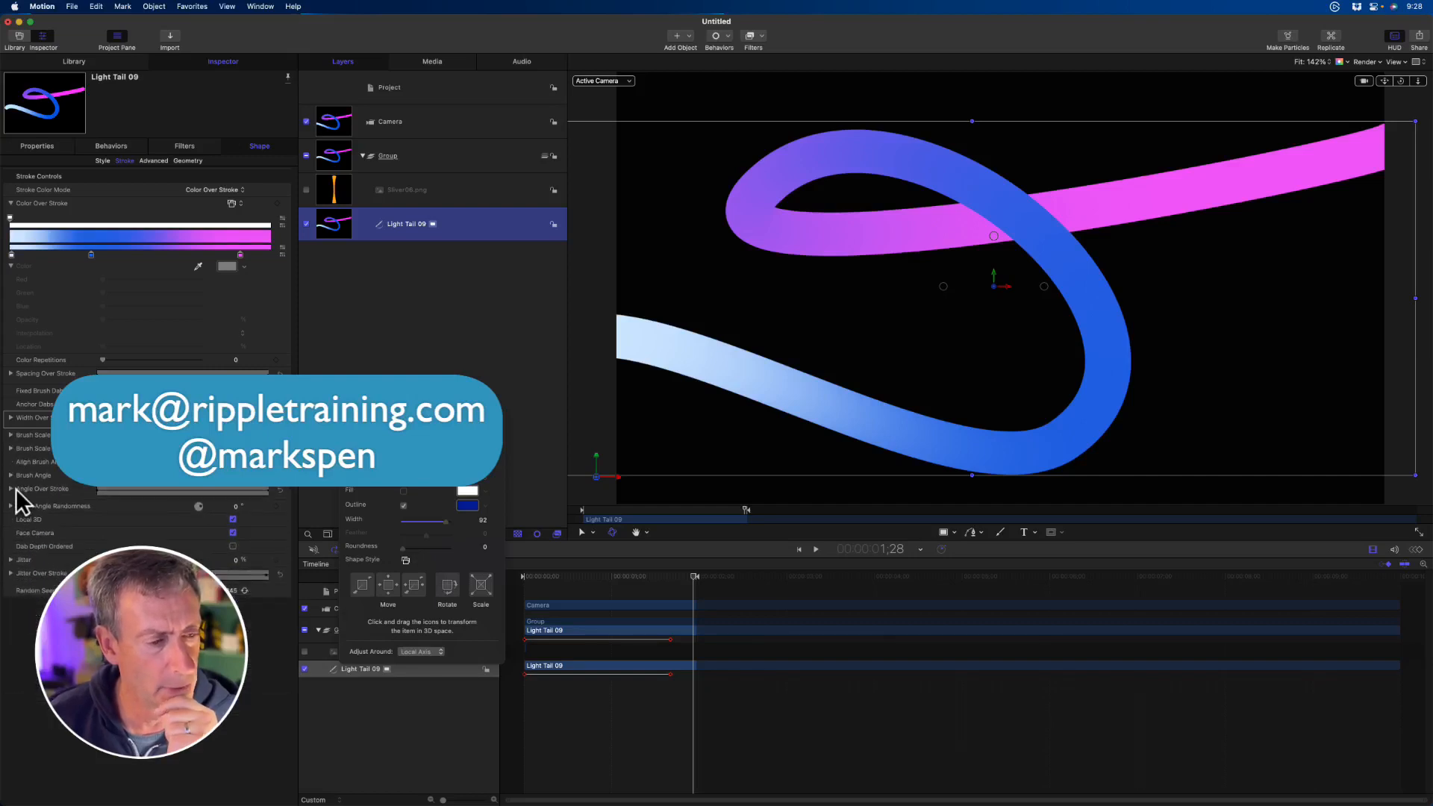
- Turn Local 3D off for the stroke, check it from an orbited camera angle, and turn Local 3D back on
{"action": "left_click", "coordinate": [233, 518]}
{"action": "left_click_drag", "start_coordinate": [1400, 81], "coordinate": [1400, 87]}
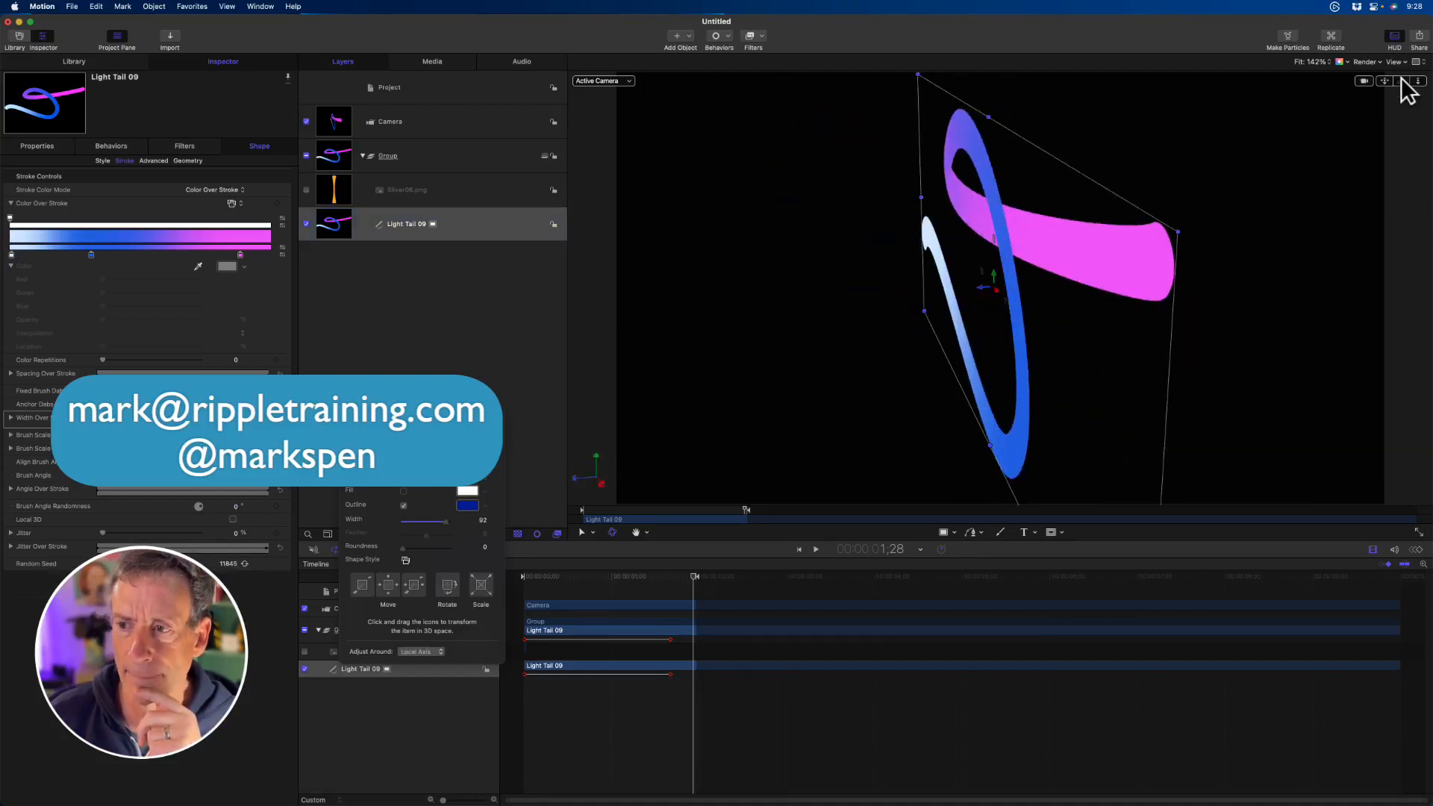
{"action": "double_click", "coordinate": [1401, 82]}
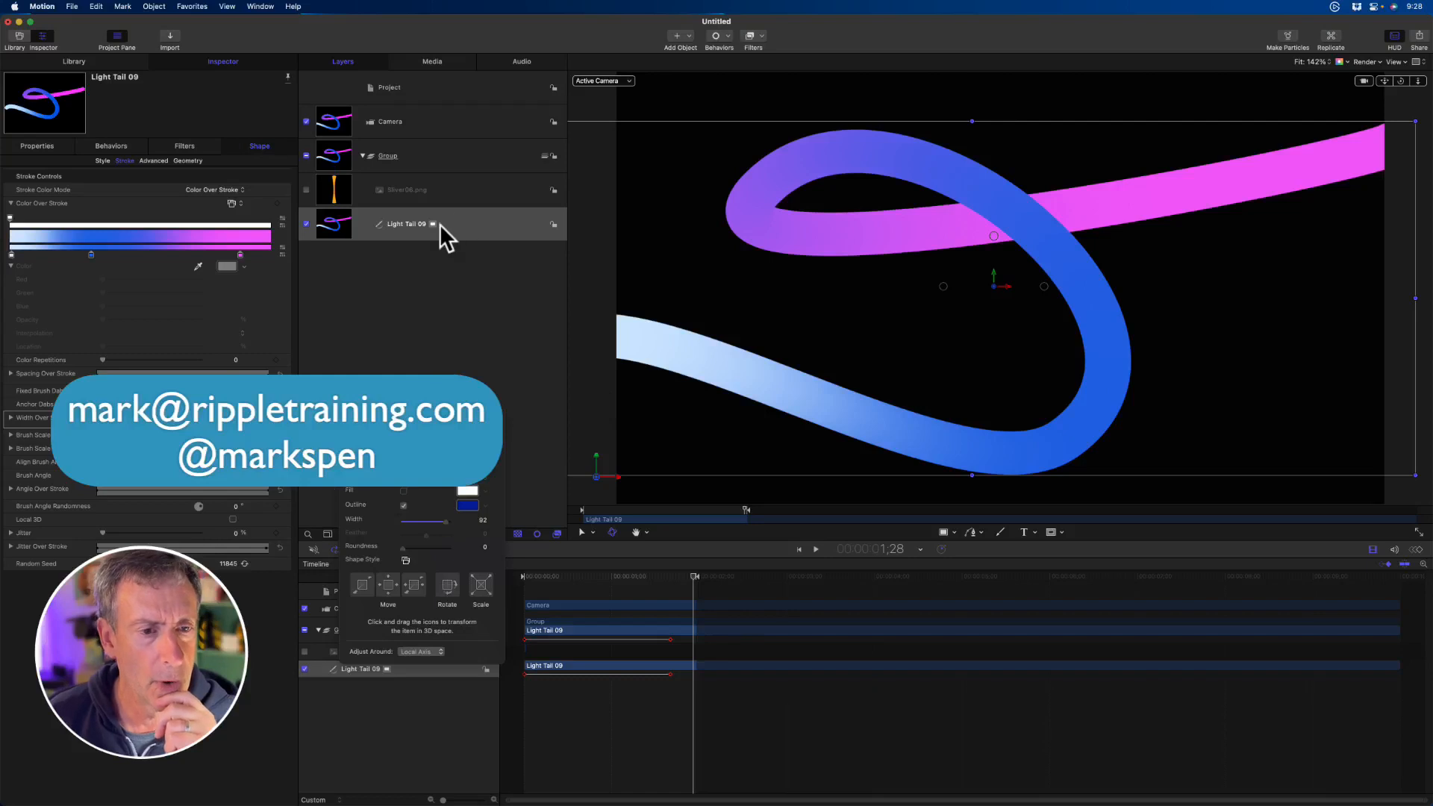
{"action": "left_click", "coordinate": [233, 517]}
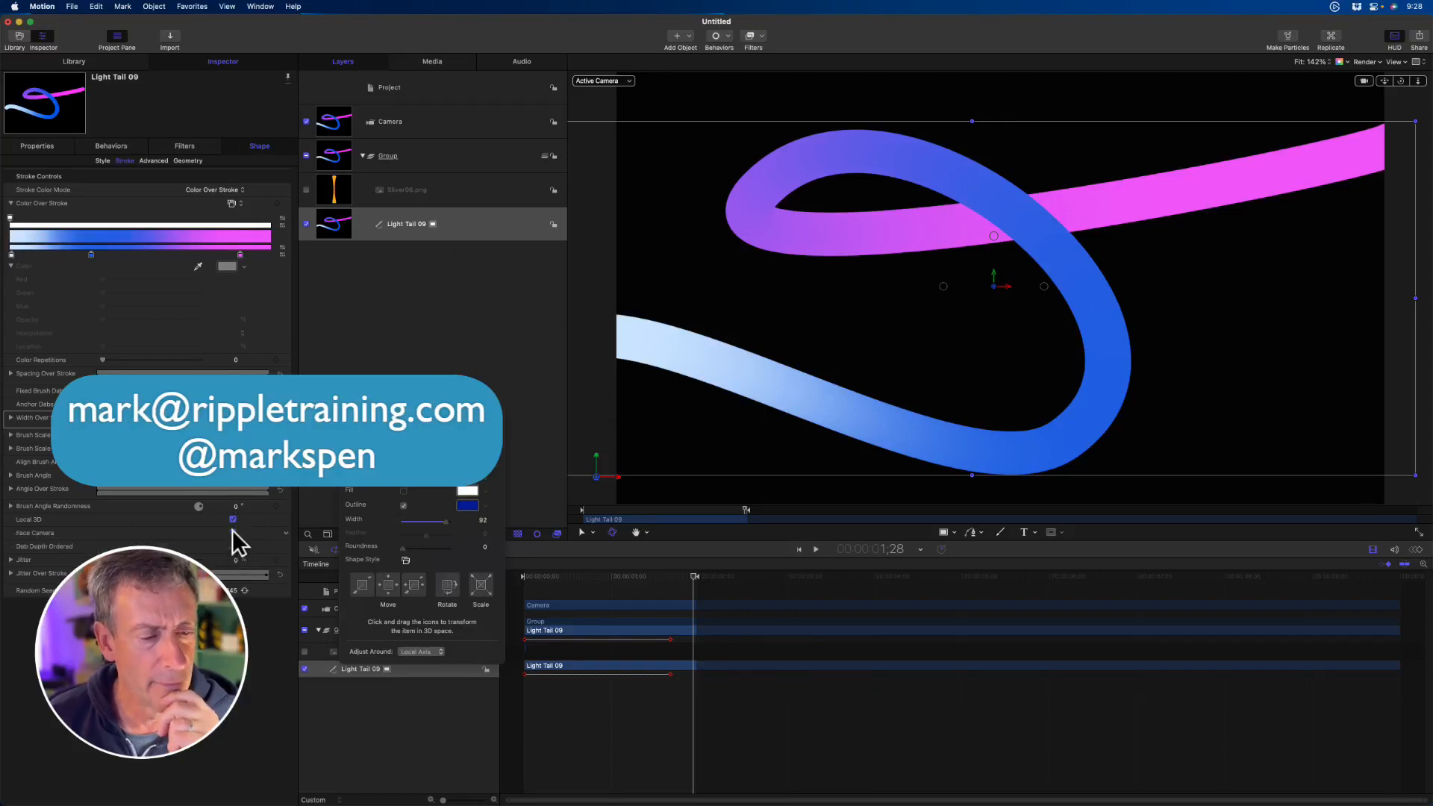
- Compare the stroke from the side with Face Camera off and on, leaving Face Camera on
{"action": "left_click_drag", "start_coordinate": [1398, 80], "coordinate": [1400, 80]}
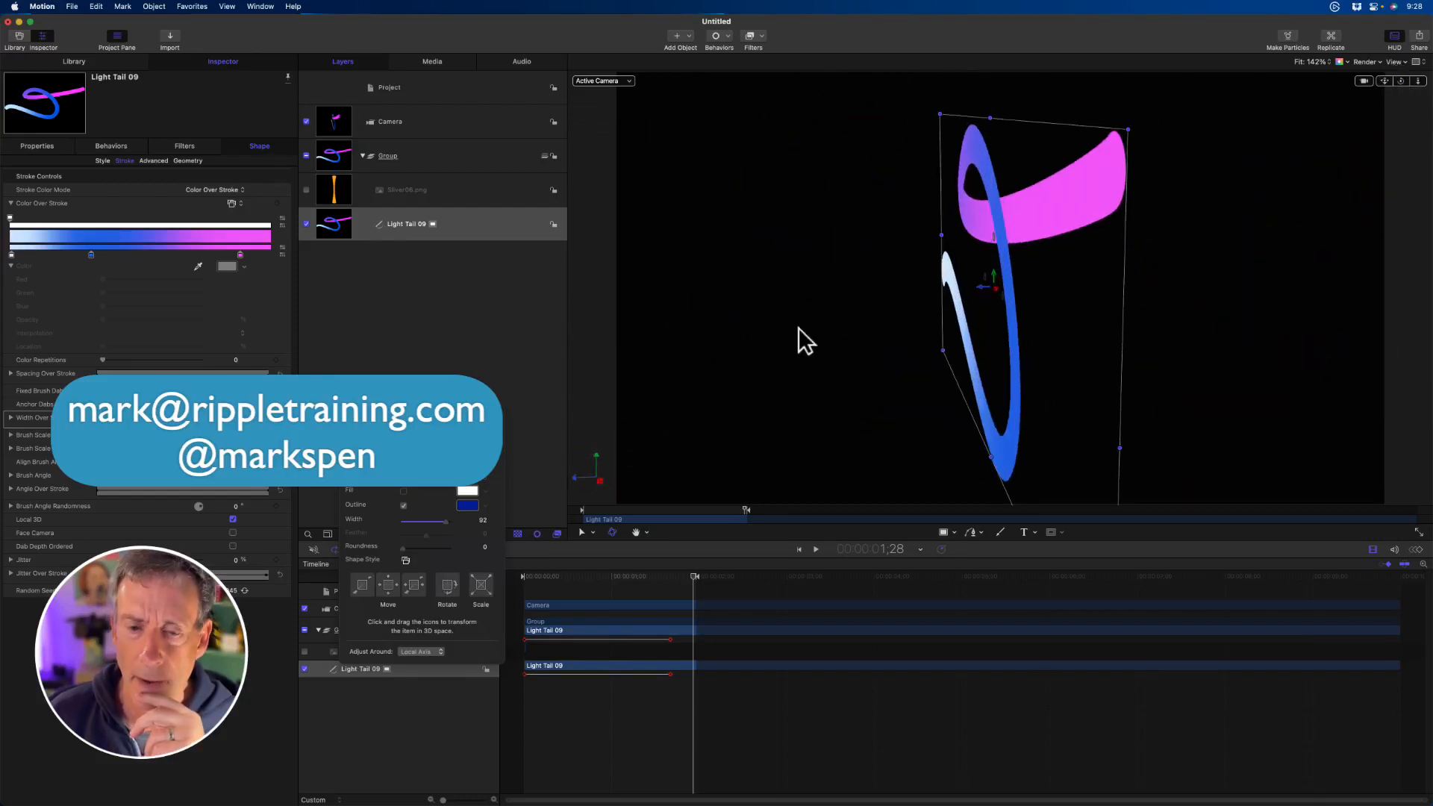
{"action": "left_click", "coordinate": [232, 532]}
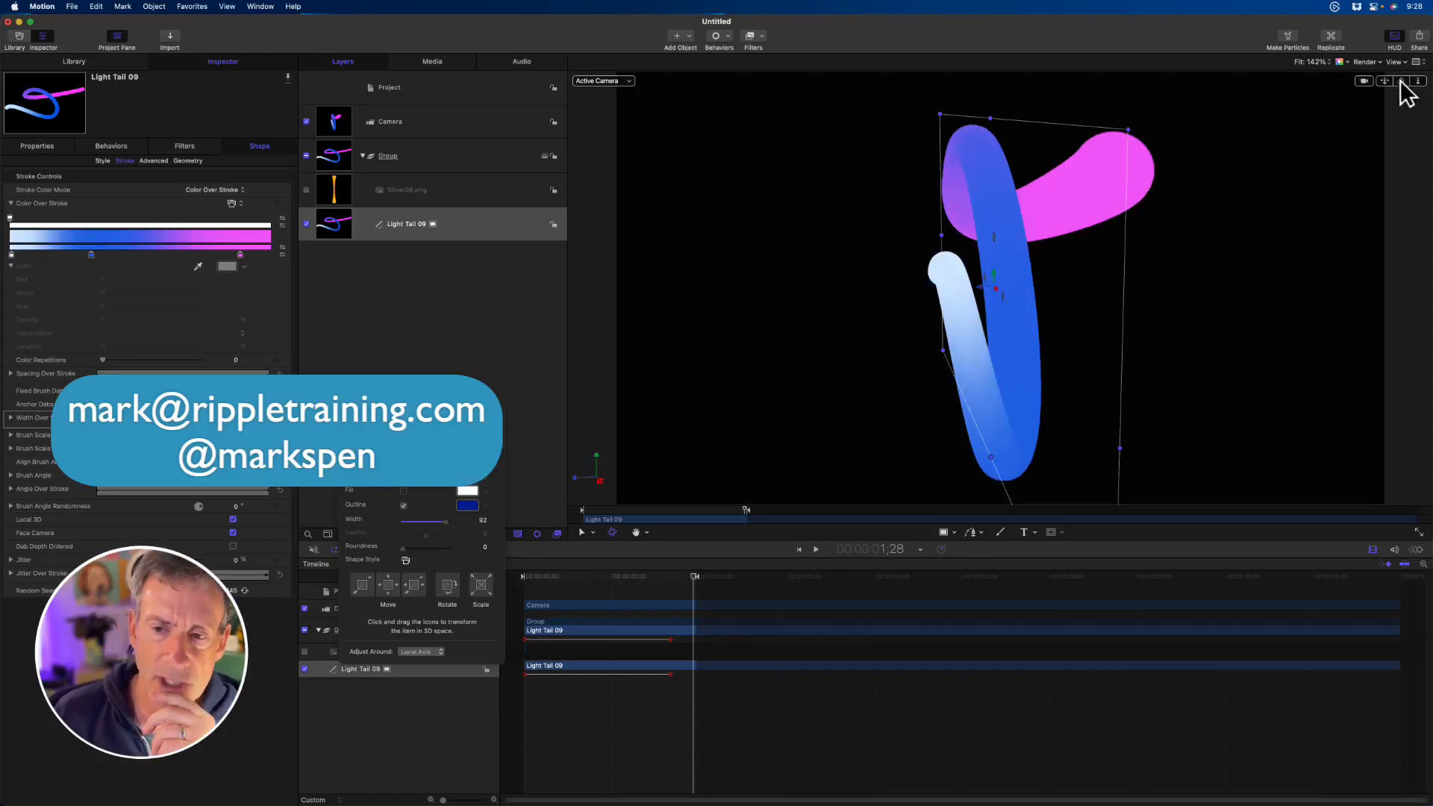
{"action": "left_click_drag", "start_coordinate": [1401, 82], "coordinate": [1403, 86]}
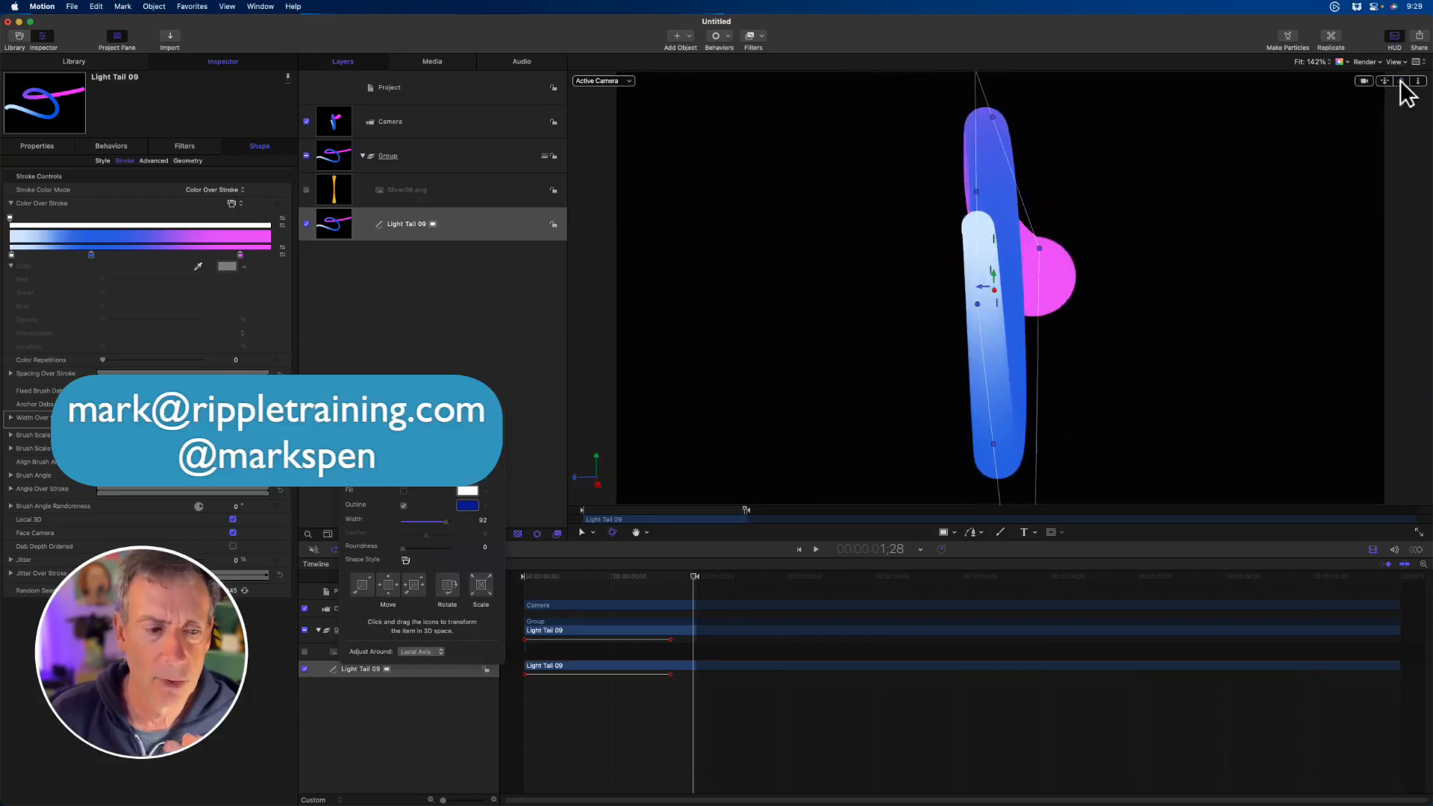
- Turn on Dab Depth Ordered for the Light Tail 09 stroke and check its overlaps from an orbited camera angle
{"action": "left_click", "coordinate": [233, 546]}
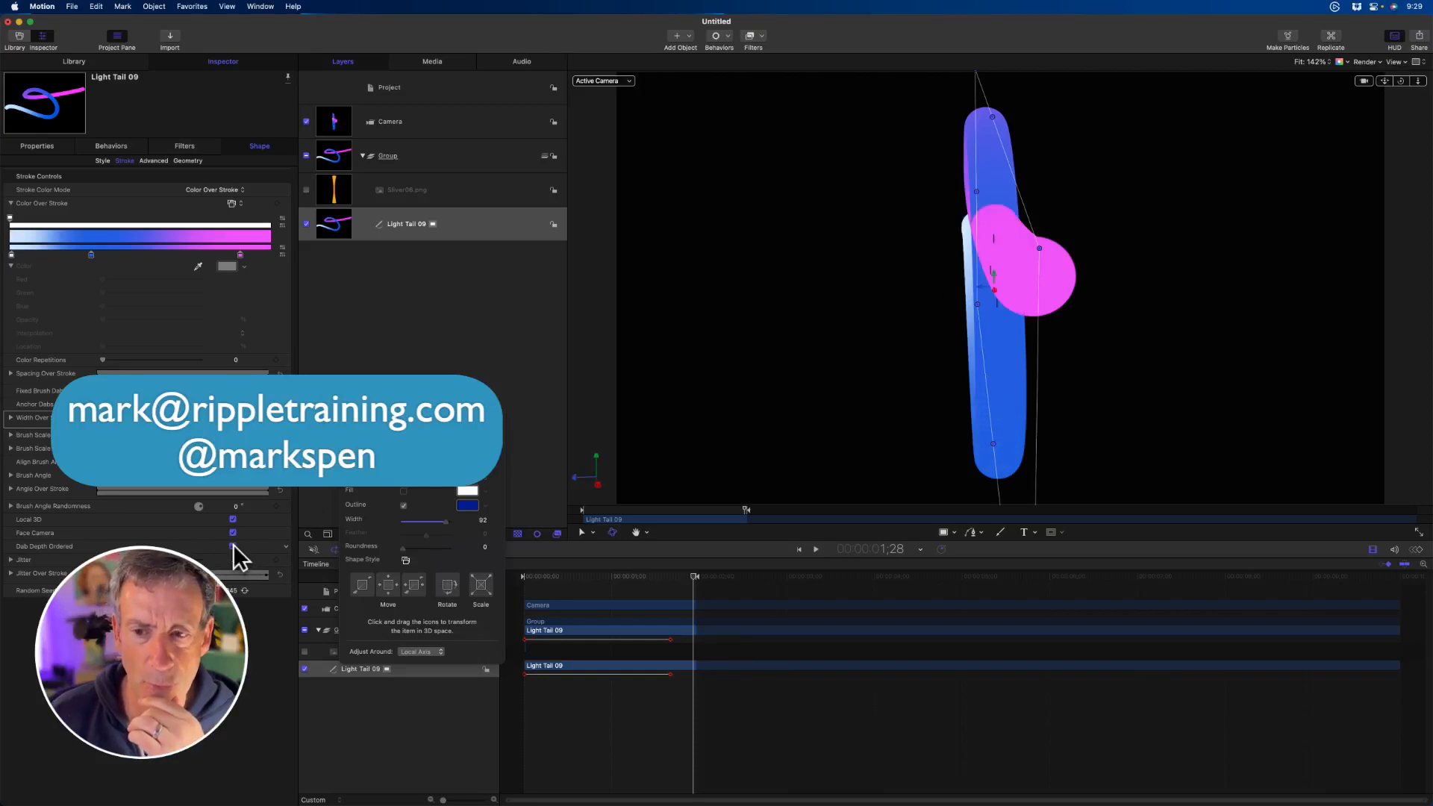
{"action": "left_click_drag", "start_coordinate": [1403, 86], "coordinate": [1399, 88]}
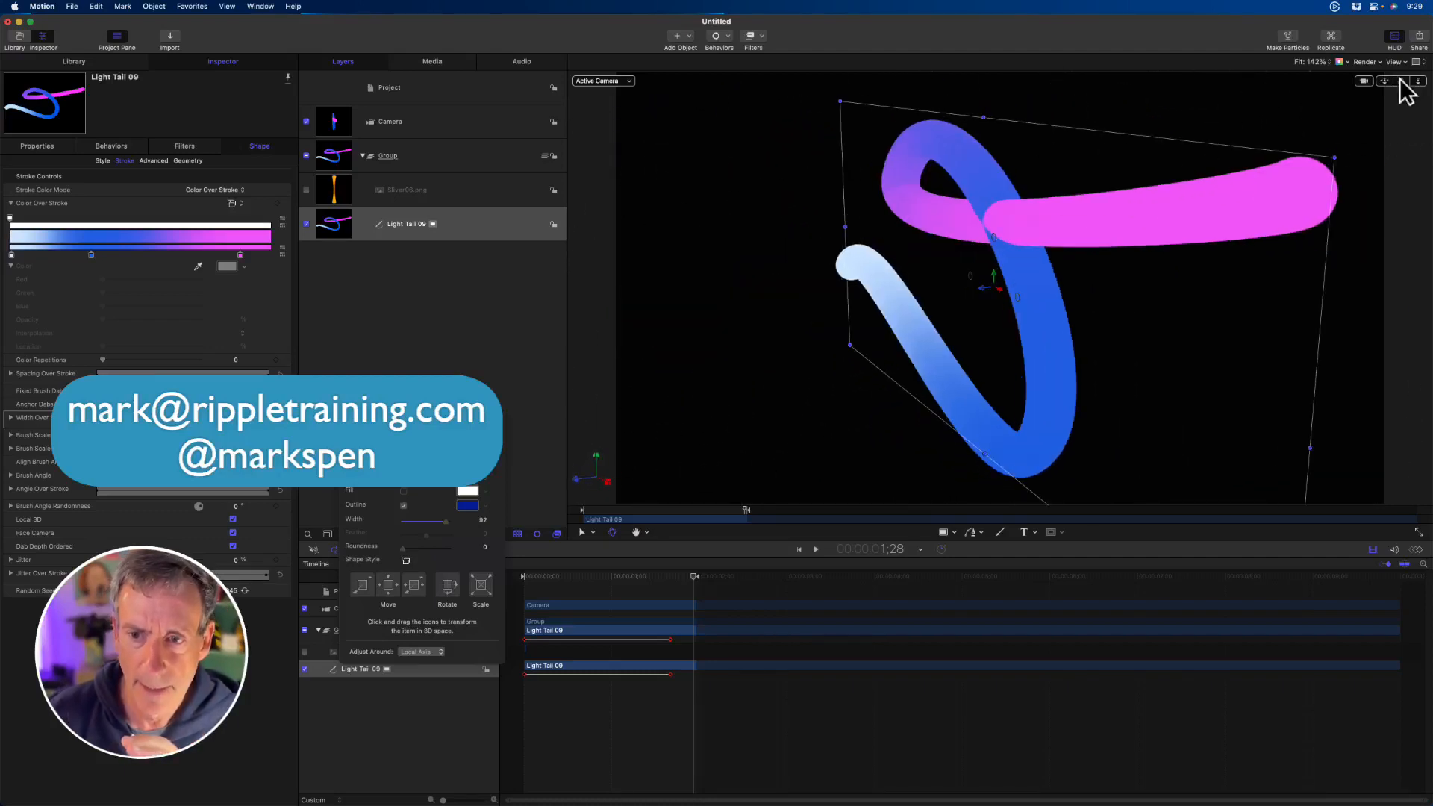
- Edit the stroke's points, move the loop's upper control point inward towards the pink end, and inspect the overlaps from several camera angles
{"action": "right_click", "coordinate": [1013, 222]}
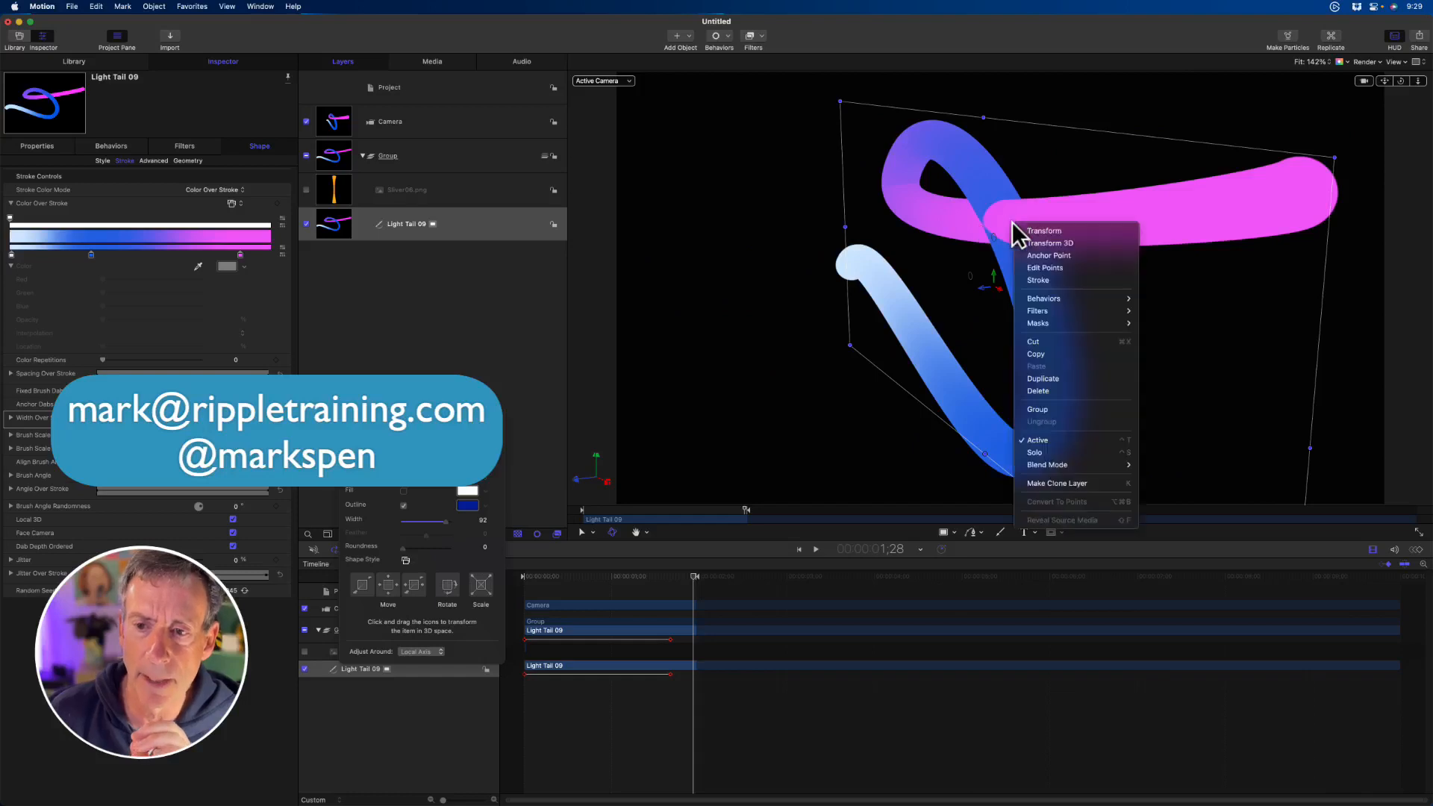
{"action": "left_click", "coordinate": [1042, 274]}
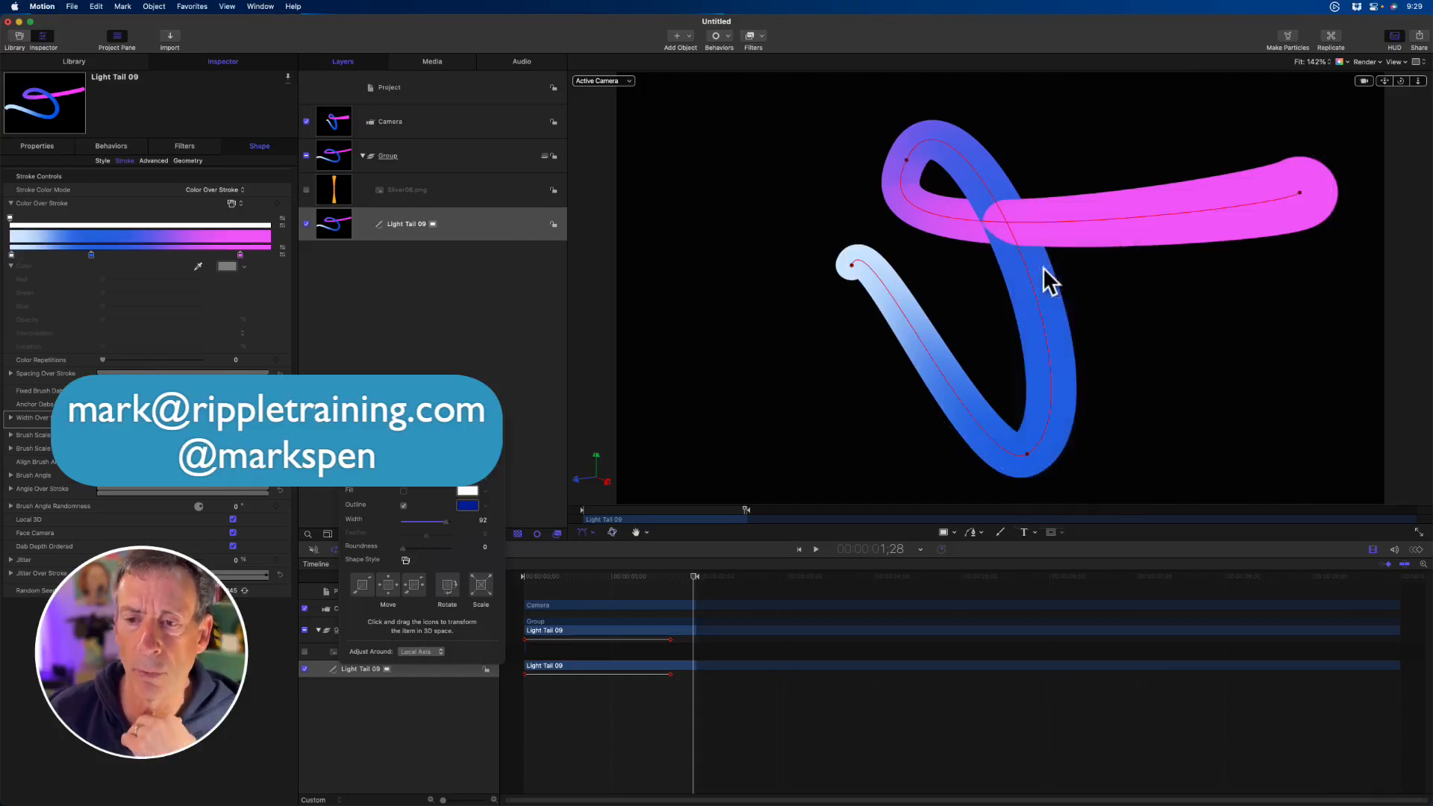
{"action": "mouse_move", "coordinate": [906, 160]}
{"action": "left_mouse_down"}
{"action": "mouse_move", "coordinate": [1052, 155]}
{"action": "mouse_move", "coordinate": [896, 151]}
{"action": "mouse_move", "coordinate": [1116, 154]}
{"action": "mouse_move", "coordinate": [1031, 188]}
{"action": "left_mouse_up"}
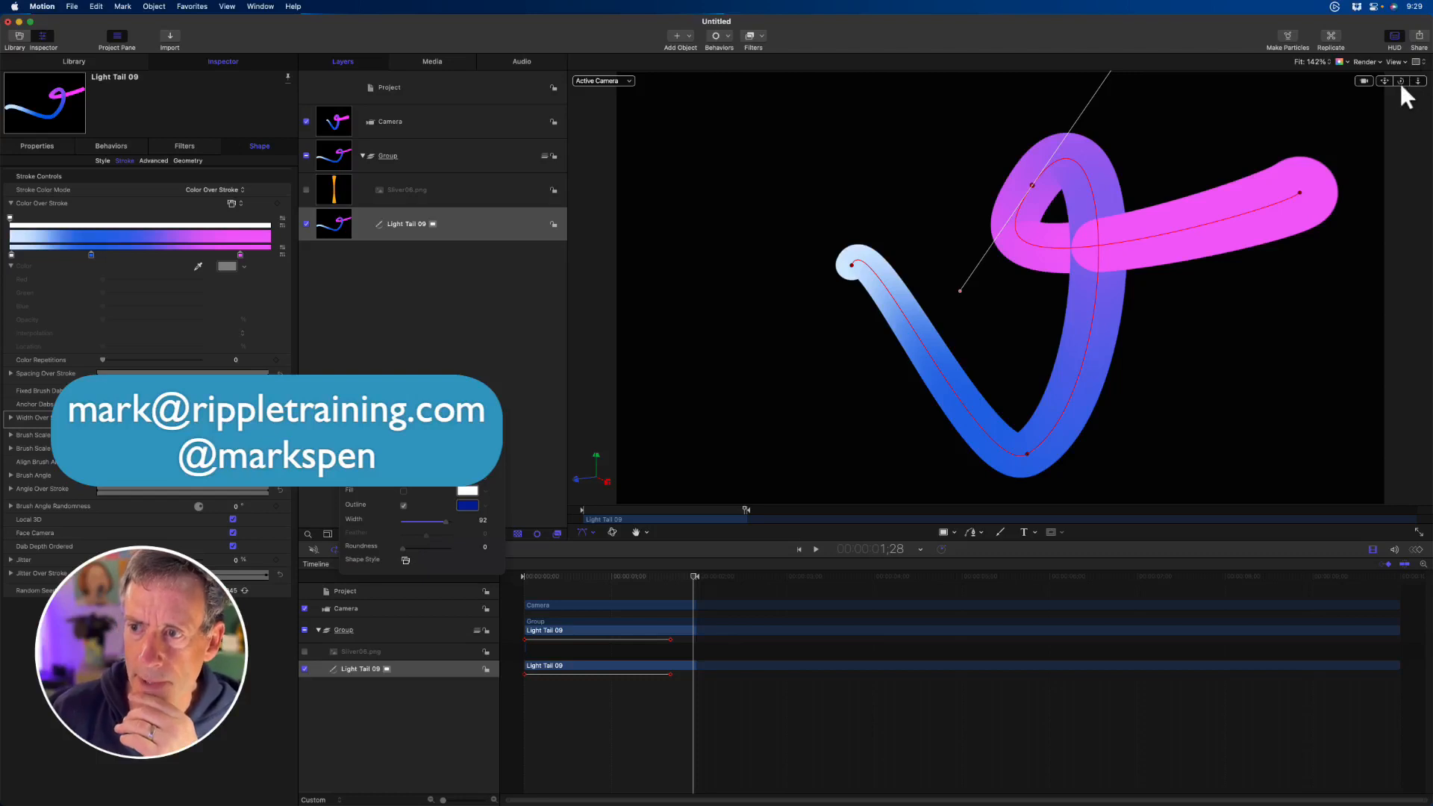
{"action": "left_click_drag", "start_coordinate": [1400, 81], "coordinate": [1401, 85]}
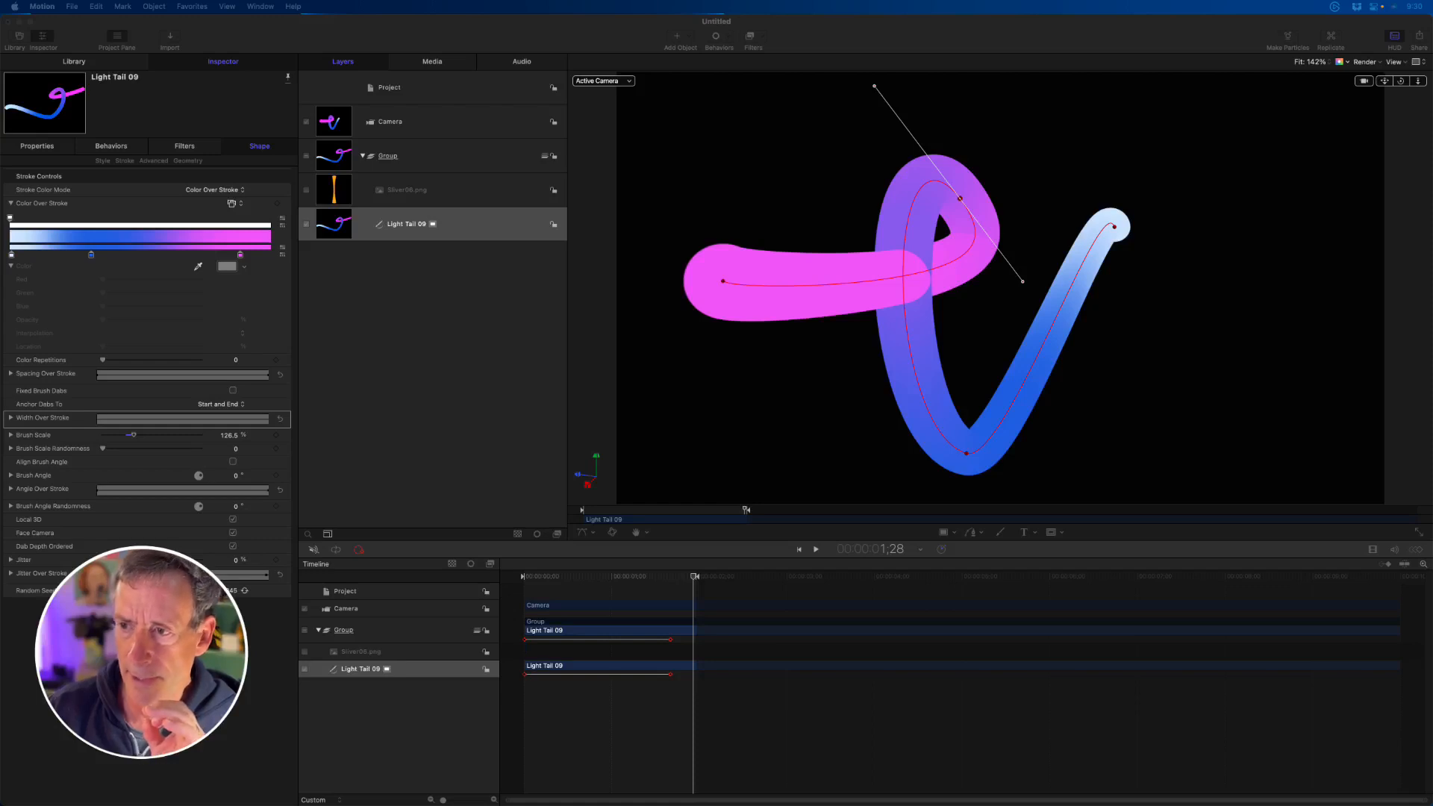
{"action": "left_click", "coordinate": [1425, 77]}
{"action": "left_click_drag", "start_coordinate": [1400, 80], "coordinate": [1401, 83]}
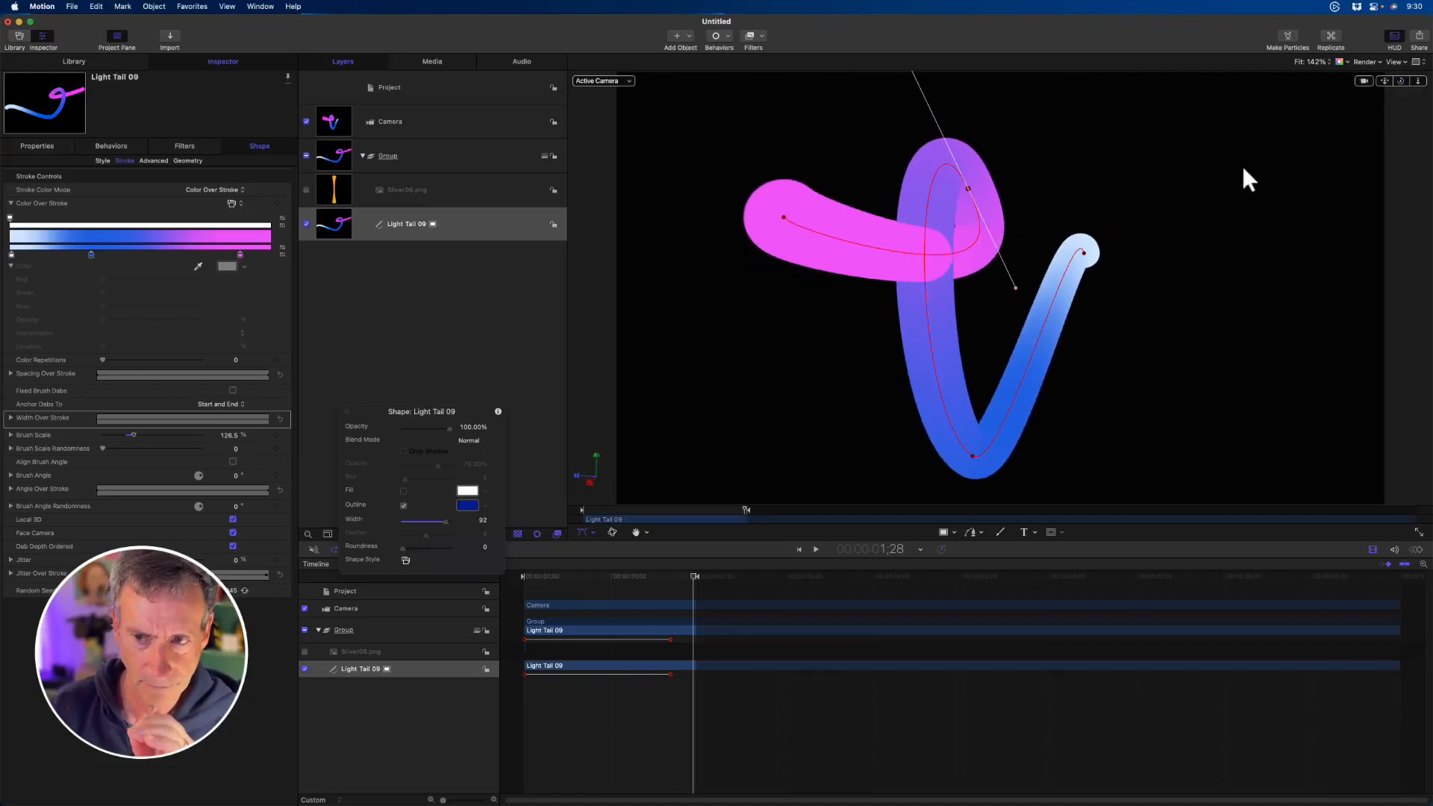
{"action": "left_click_drag", "start_coordinate": [1400, 81], "coordinate": [1400, 82]}
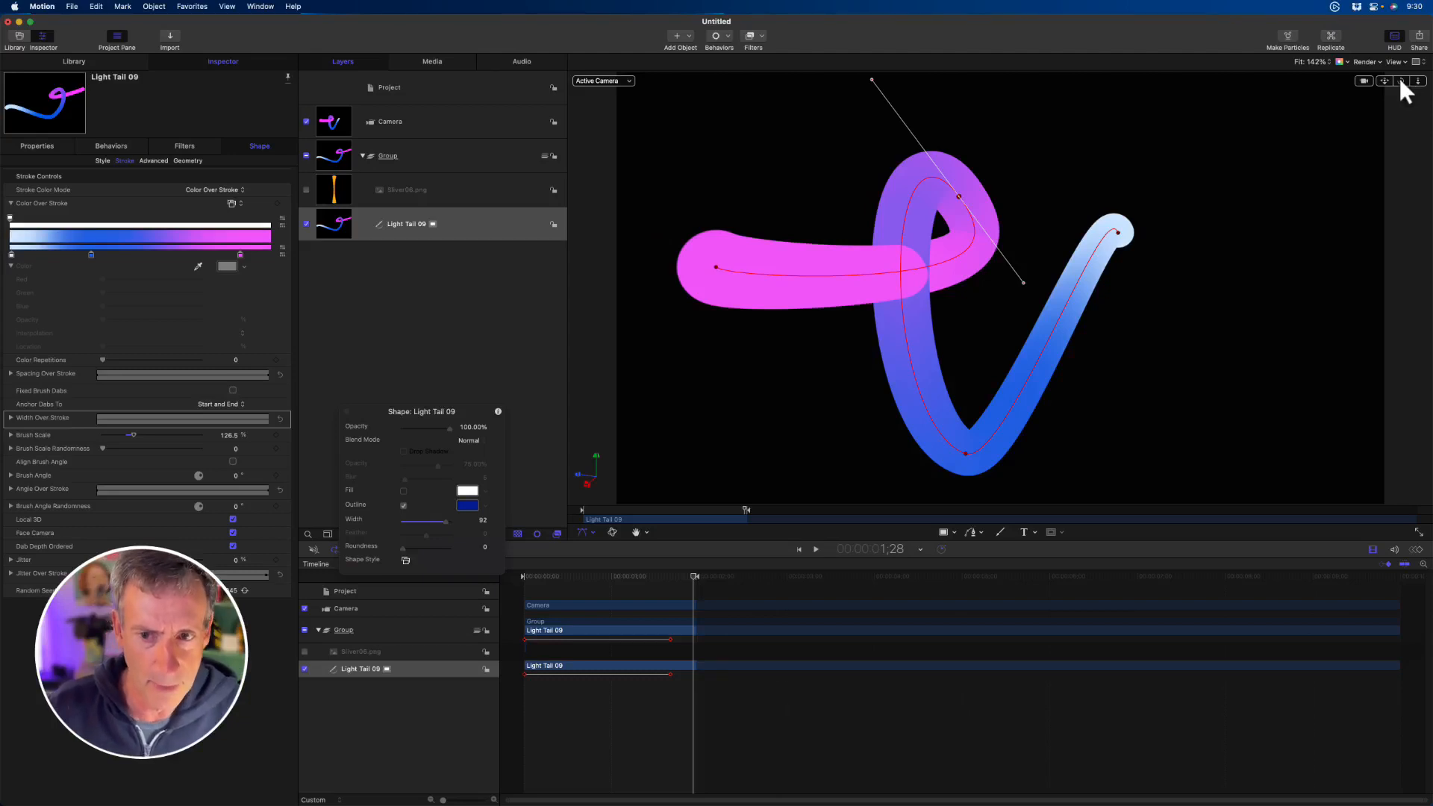
- Hide and collapse the group containing the Light Tail 09 stroke, leaving nothing selected
{"action": "left_click", "coordinate": [436, 161]}
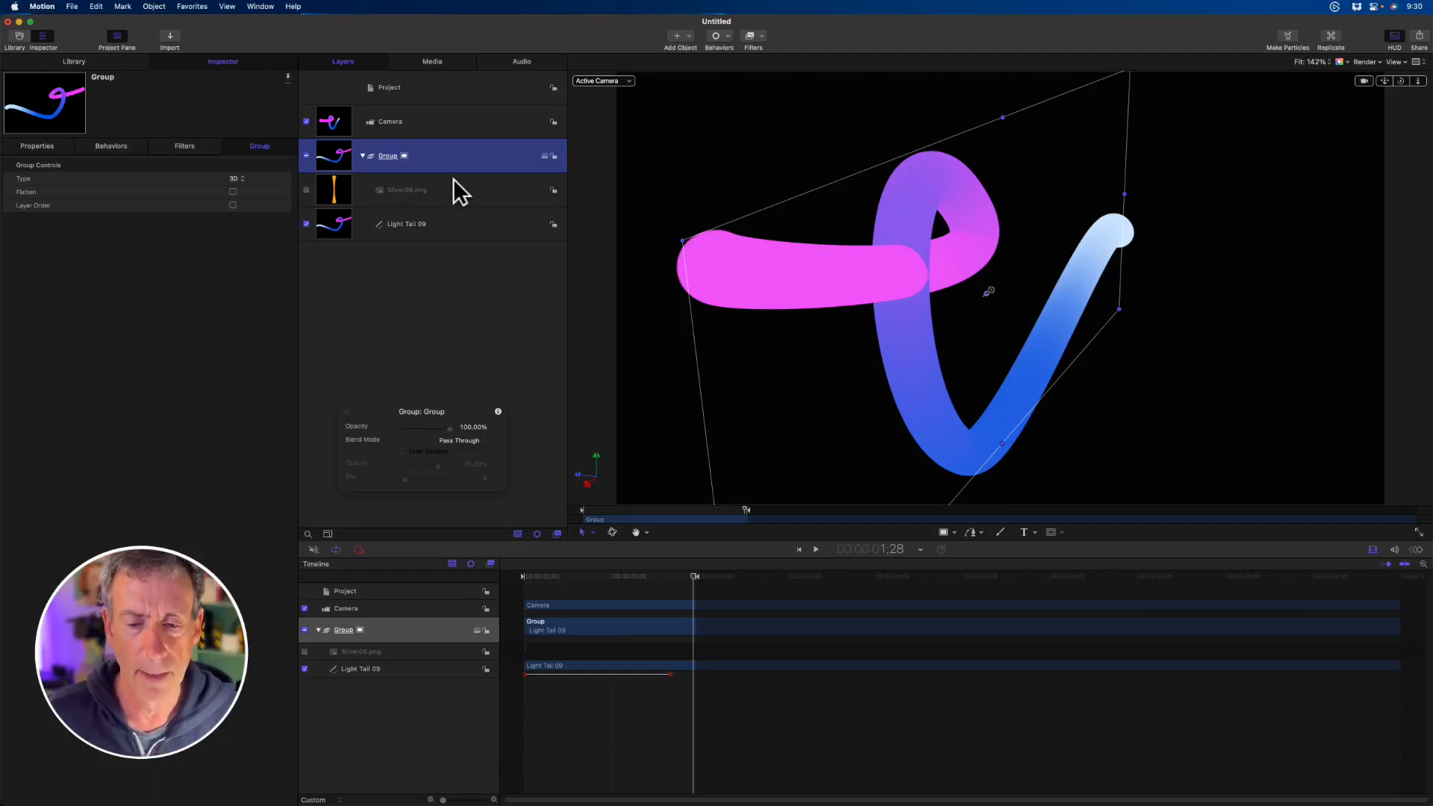
{"action": "left_click", "coordinate": [306, 155]}
{"action": "left_click", "coordinate": [361, 157]}
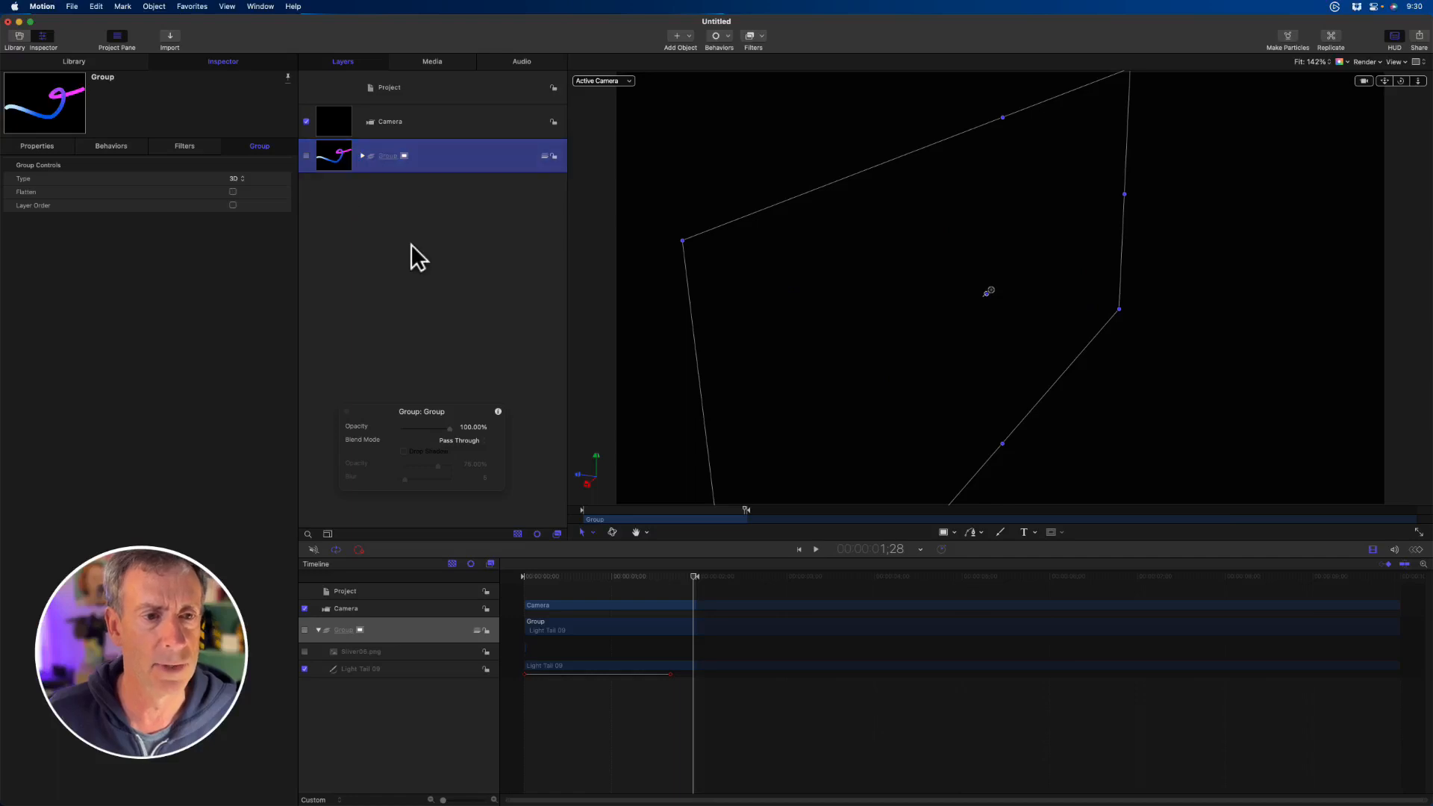
{"action": "left_click", "coordinate": [410, 258]}
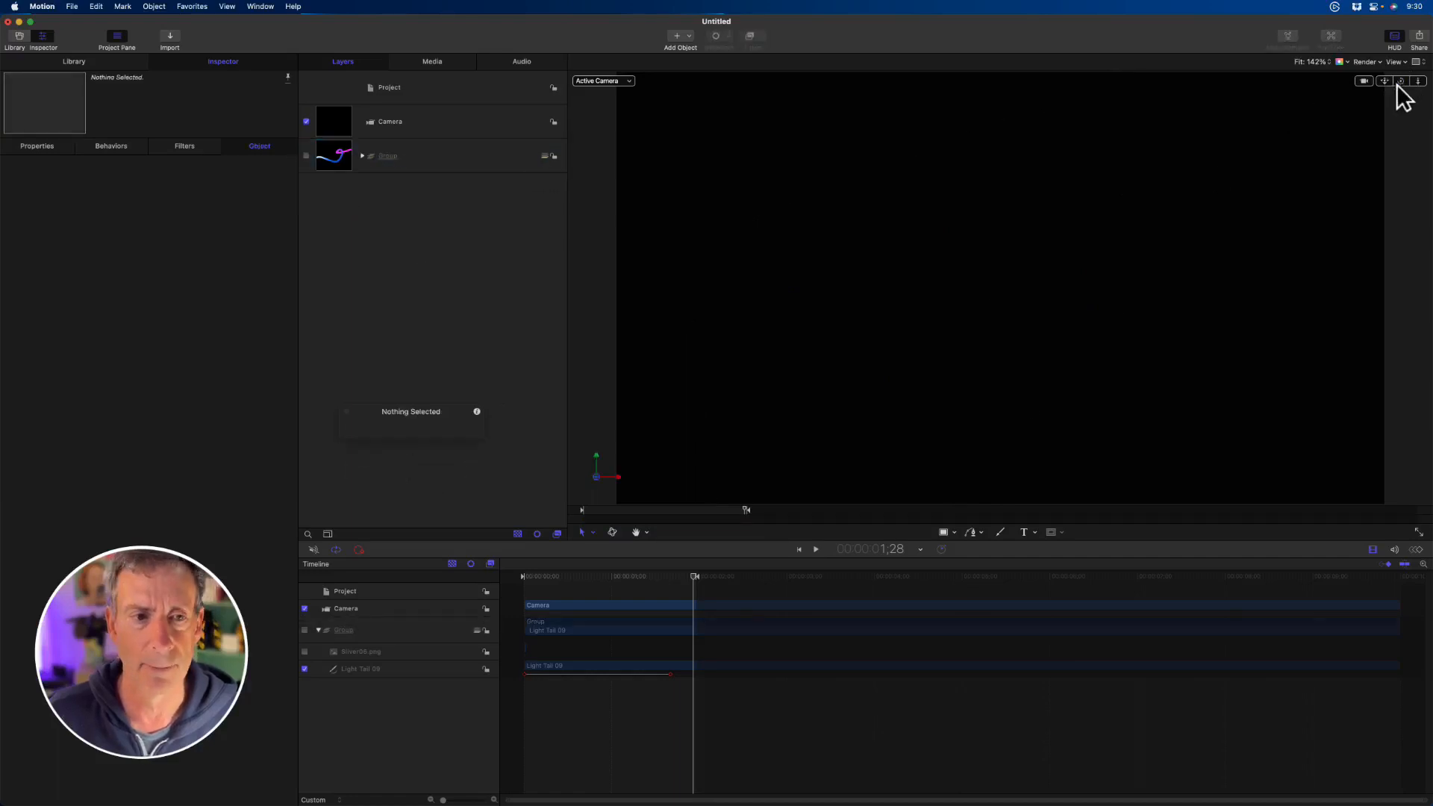
- Create a new group above the hidden one and place a small white circle in the upper-left area of the canvas
{"action": "left_click", "coordinate": [452, 160]}
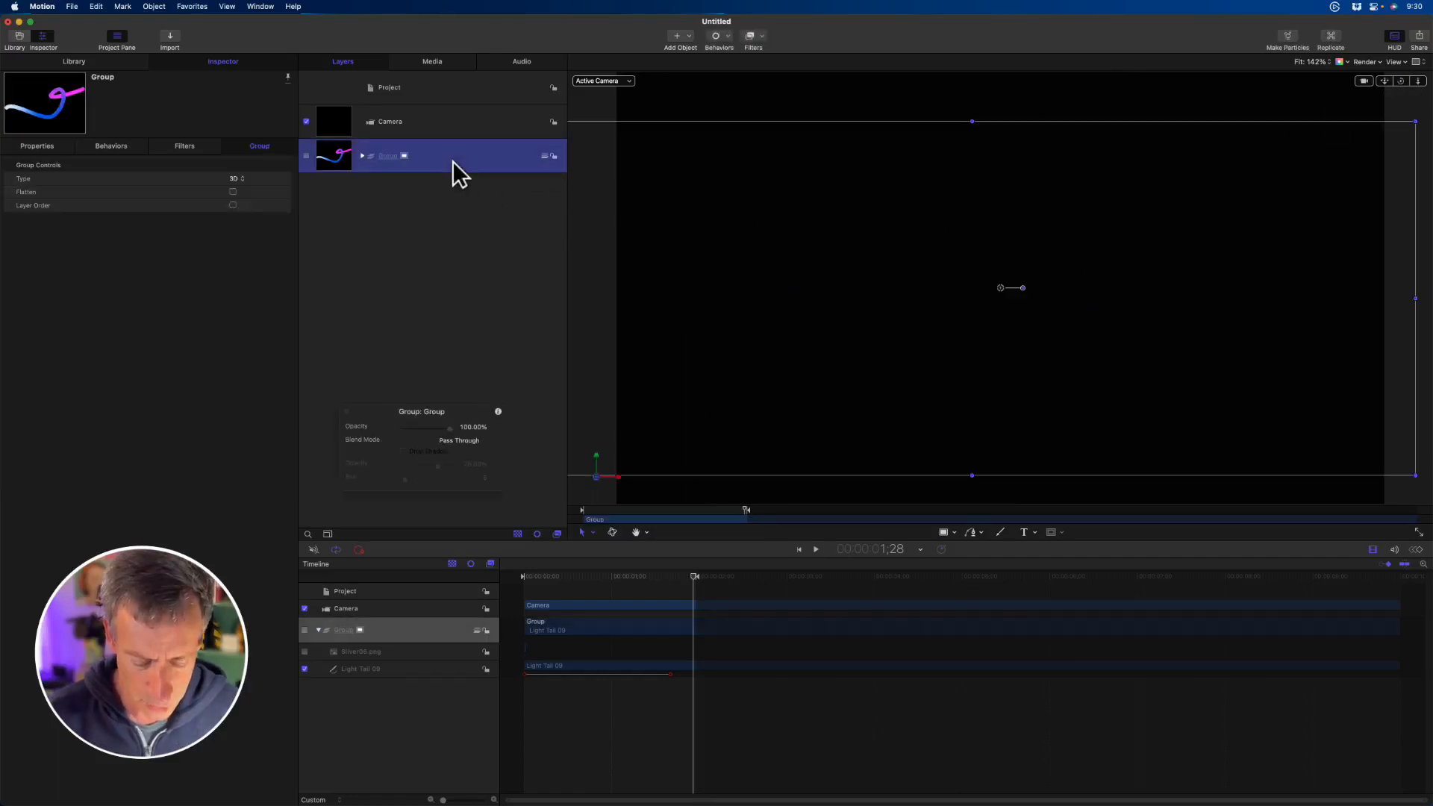
{"action": "key", "text": "super+shift+n"}
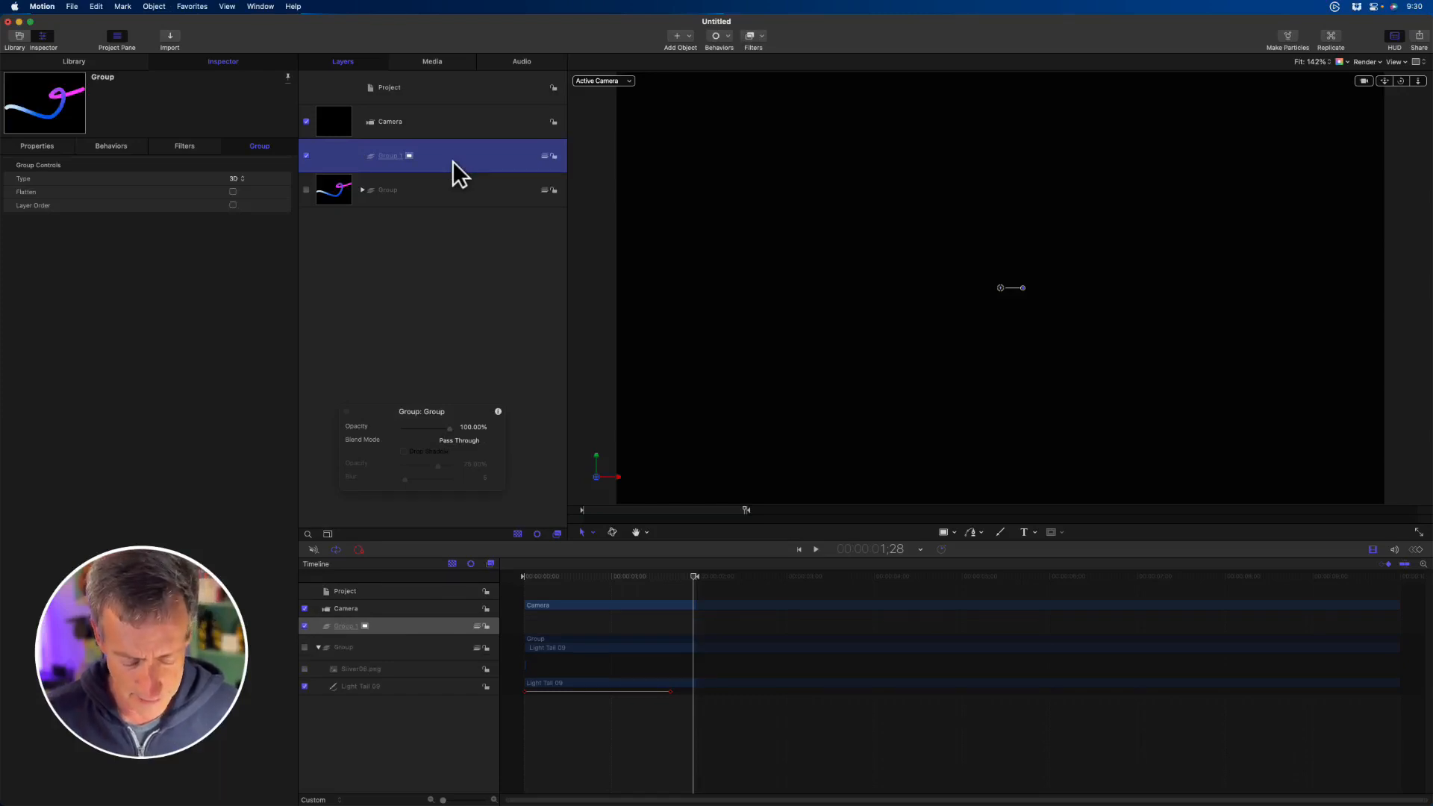
{"action": "key", "text": "c"}
{"action": "mouse_move", "coordinate": [825, 172]}
{"action": "left_mouse_down"}
{"action": "mouse_move", "coordinate": [866, 211]}
{"action": "mouse_move", "coordinate": [836, 178]}
{"action": "mouse_move", "coordinate": [744, 182]}
{"action": "left_mouse_up"}
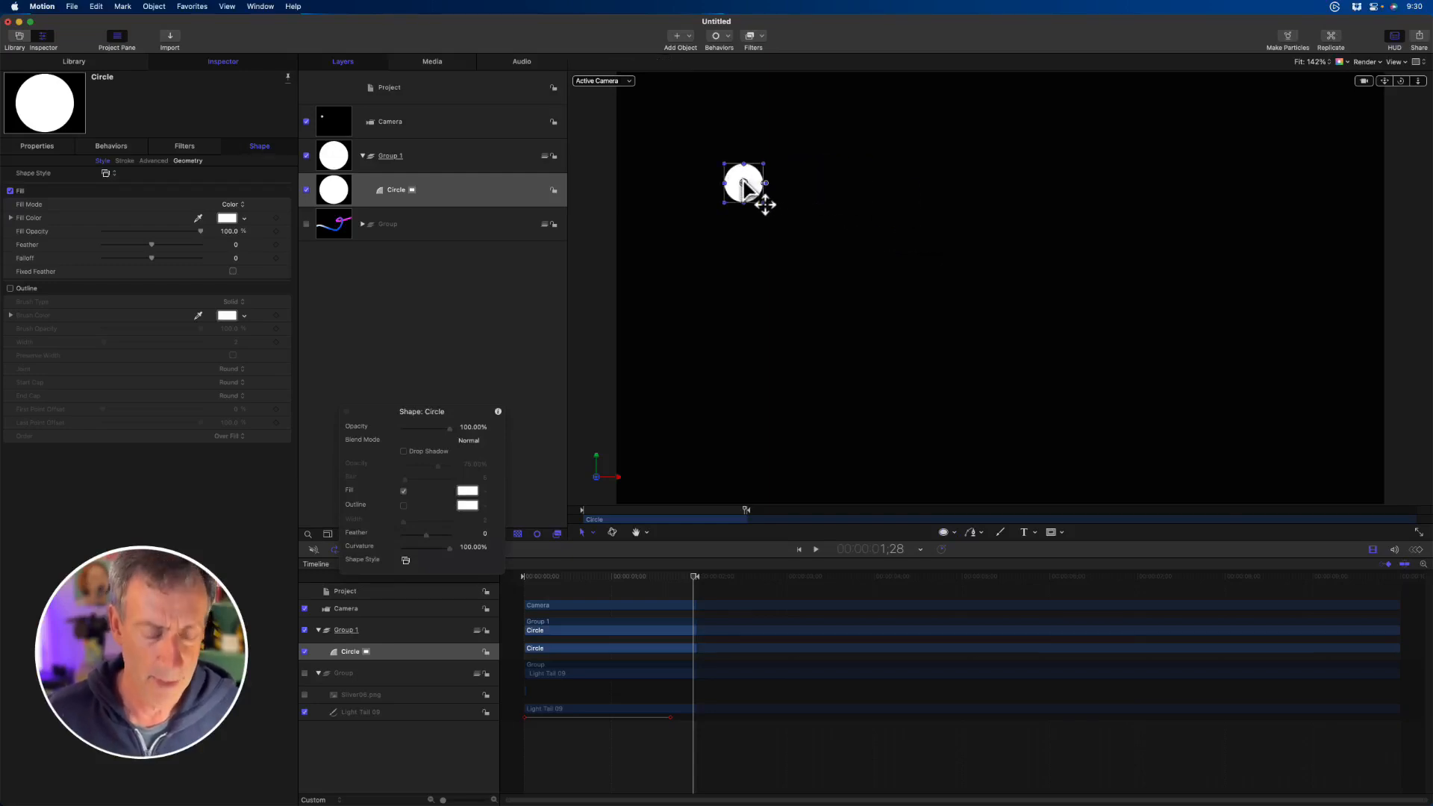
- Make a particle emitter from the circle and set its particle Speed to 0
{"action": "key", "text": "e"}
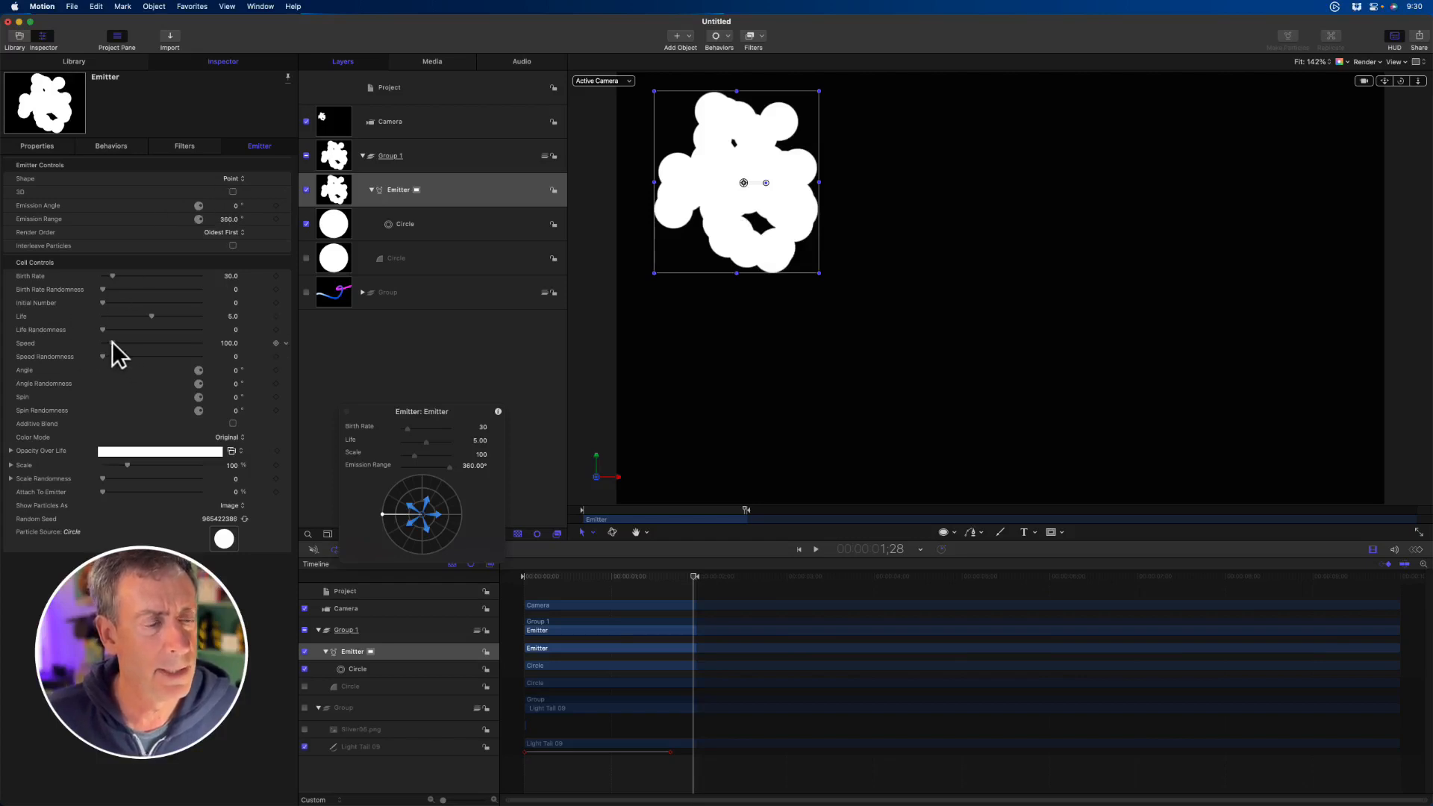
{"action": "mouse_move", "coordinate": [112, 342]}
{"action": "left_mouse_down"}
{"action": "mouse_move", "coordinate": [38, 346]}
{"action": "mouse_move", "coordinate": [91, 345]}
{"action": "left_mouse_up"}
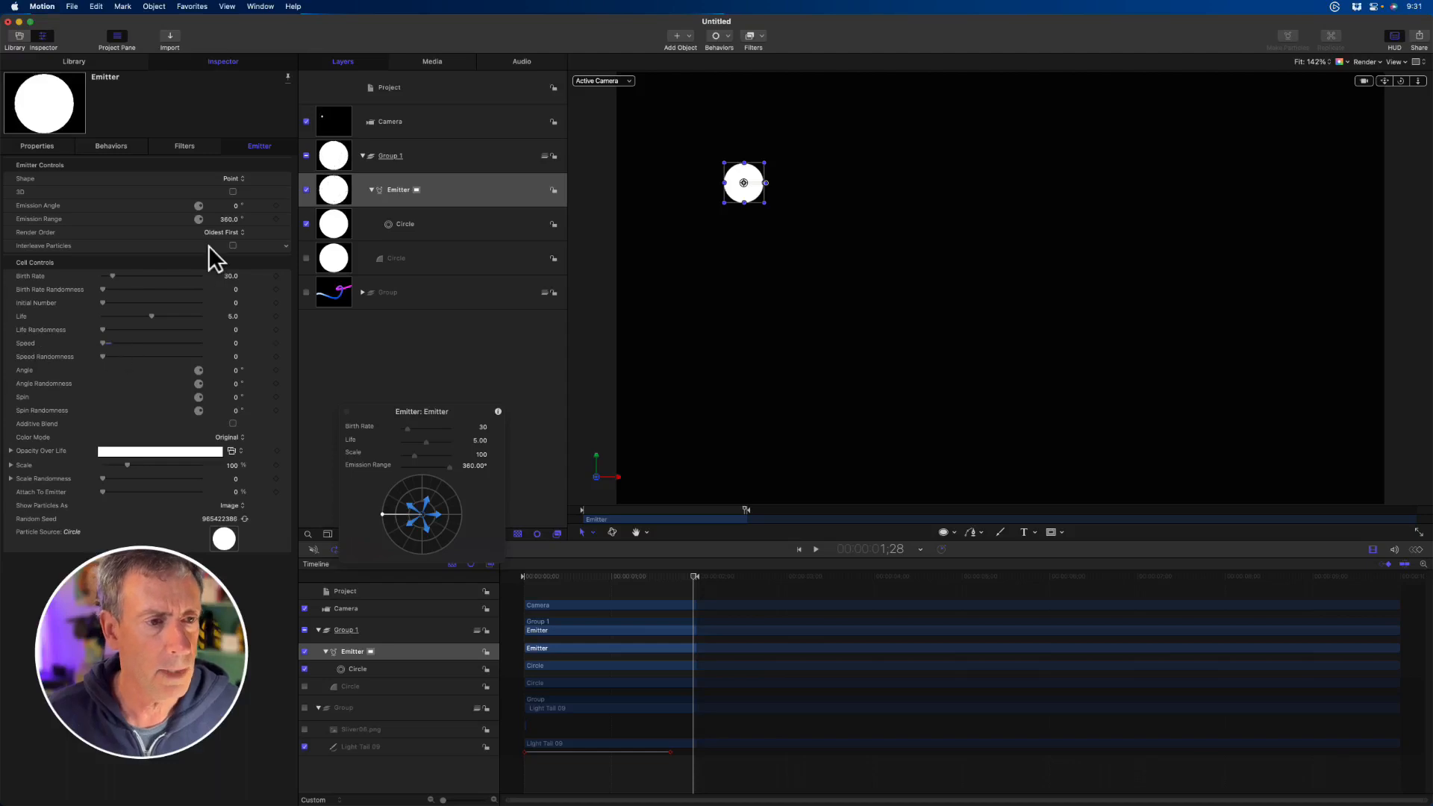
- Try the Geometry shape for the emitter and switch it back to Point
{"action": "left_click", "coordinate": [237, 180]}
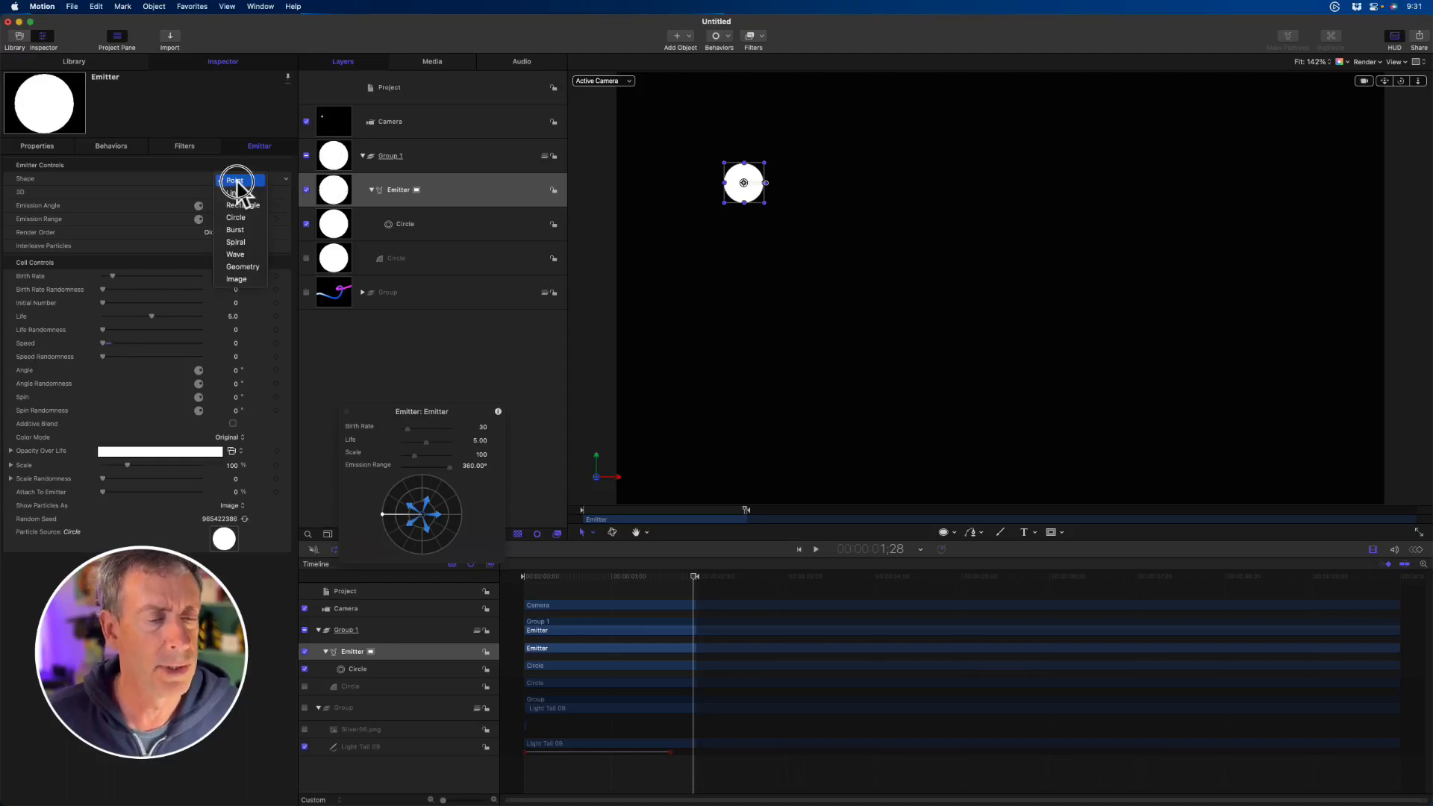
{"action": "left_click", "coordinate": [246, 266]}
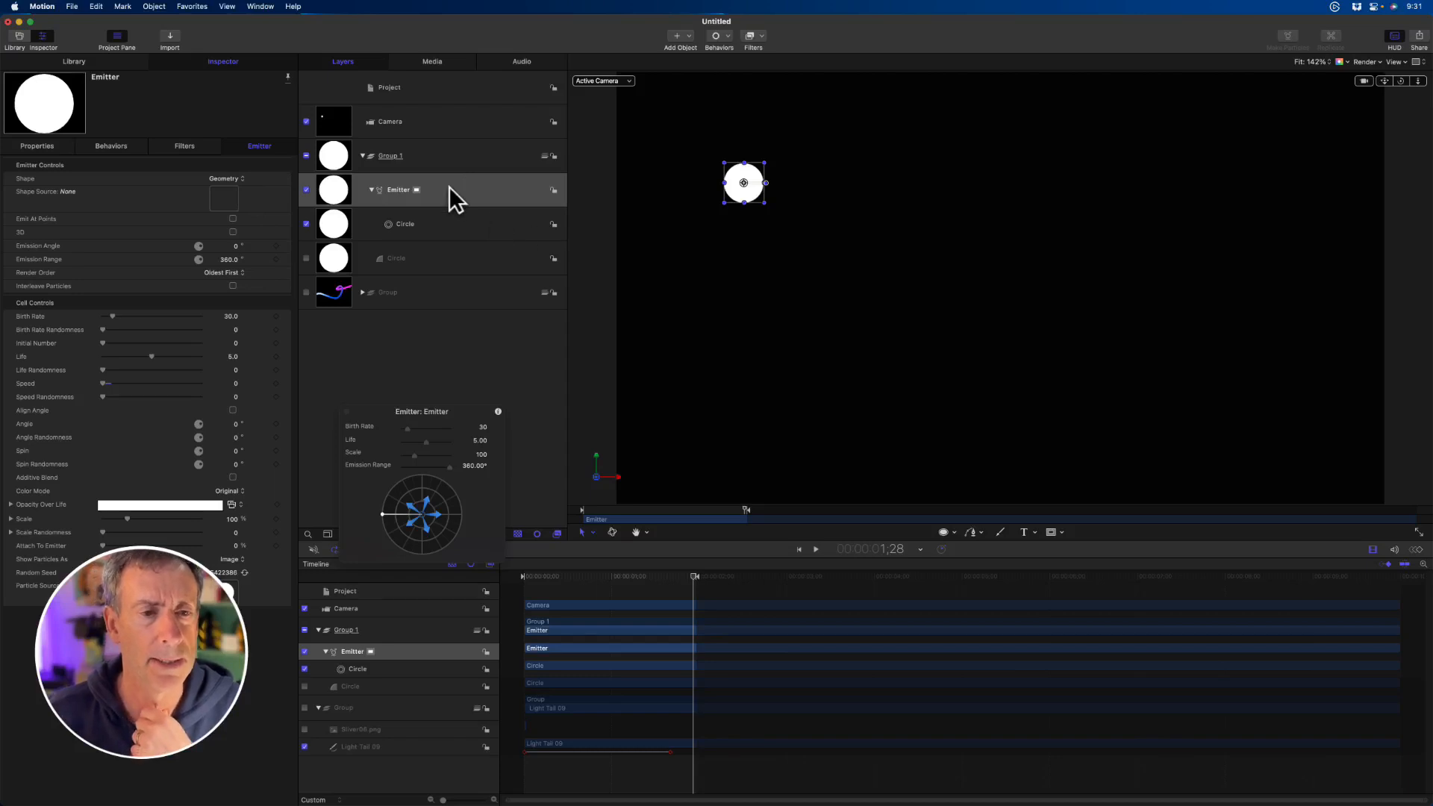
{"action": "left_click", "coordinate": [233, 179]}
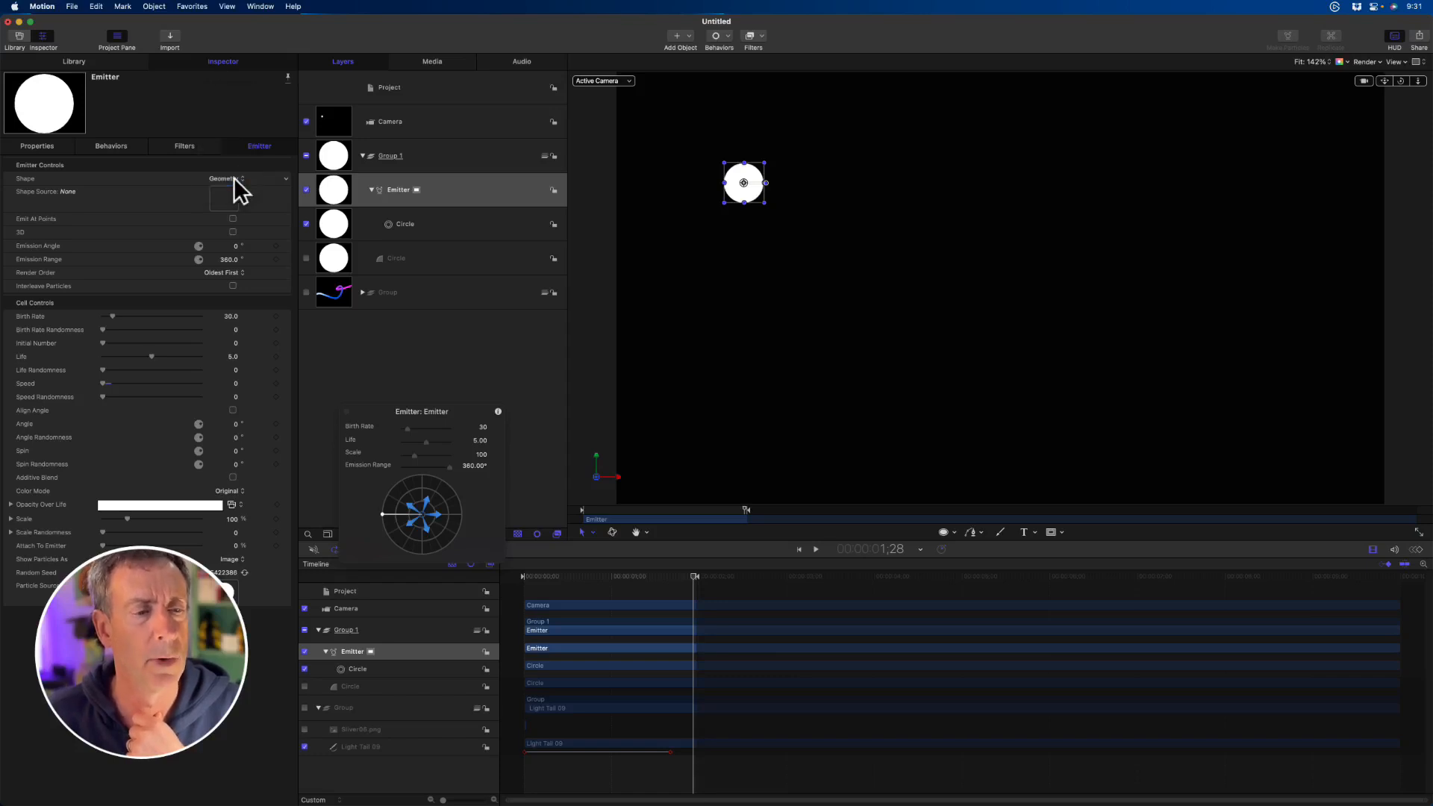
{"action": "left_click", "coordinate": [234, 179]}
{"action": "left_click", "coordinate": [221, 94]}
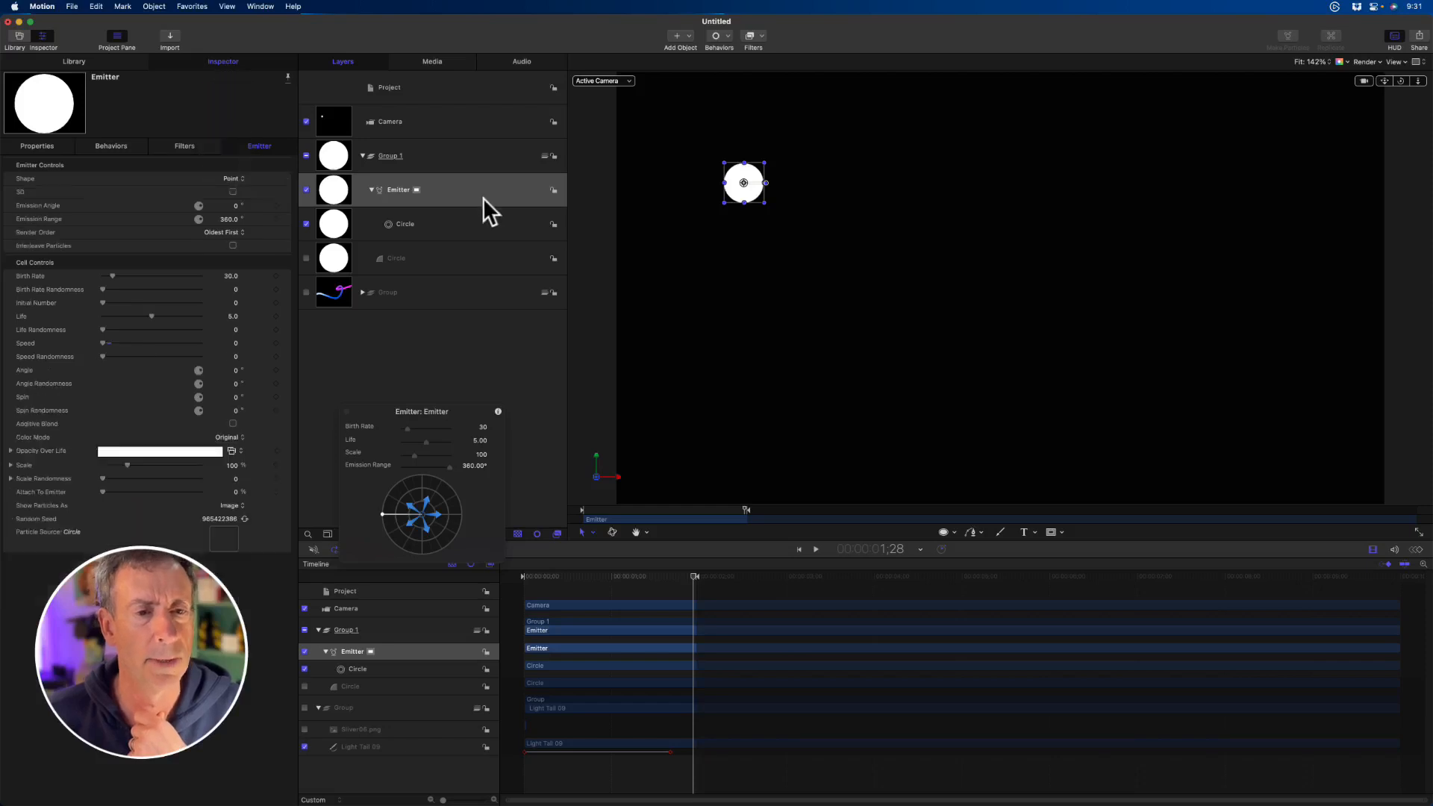
- Apply a Motion Path behavior from the Basic Motion category to the emitter
{"action": "left_click", "coordinate": [720, 36]}
{"action": "mouse_move", "coordinate": [742, 64]}
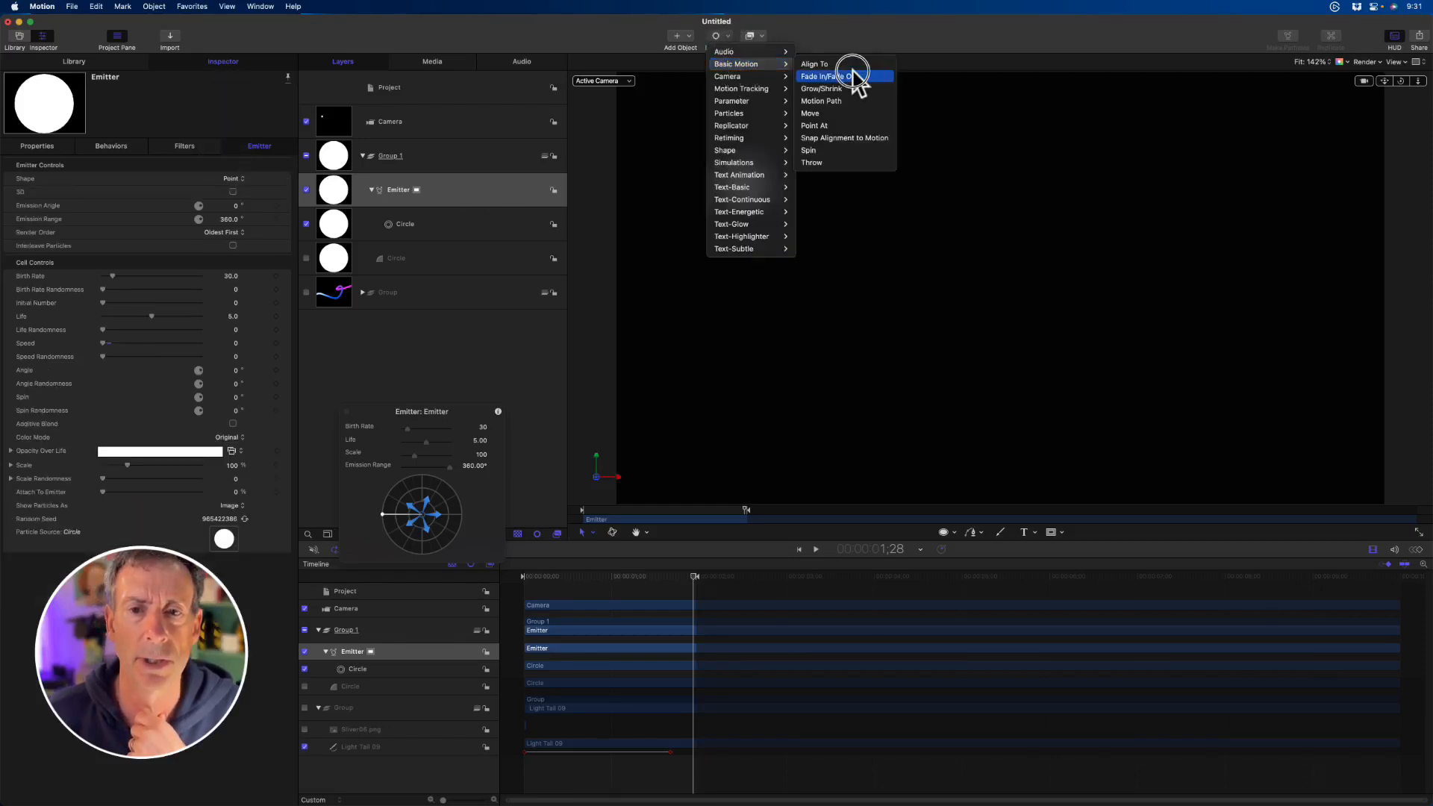
{"action": "left_click", "coordinate": [861, 100]}
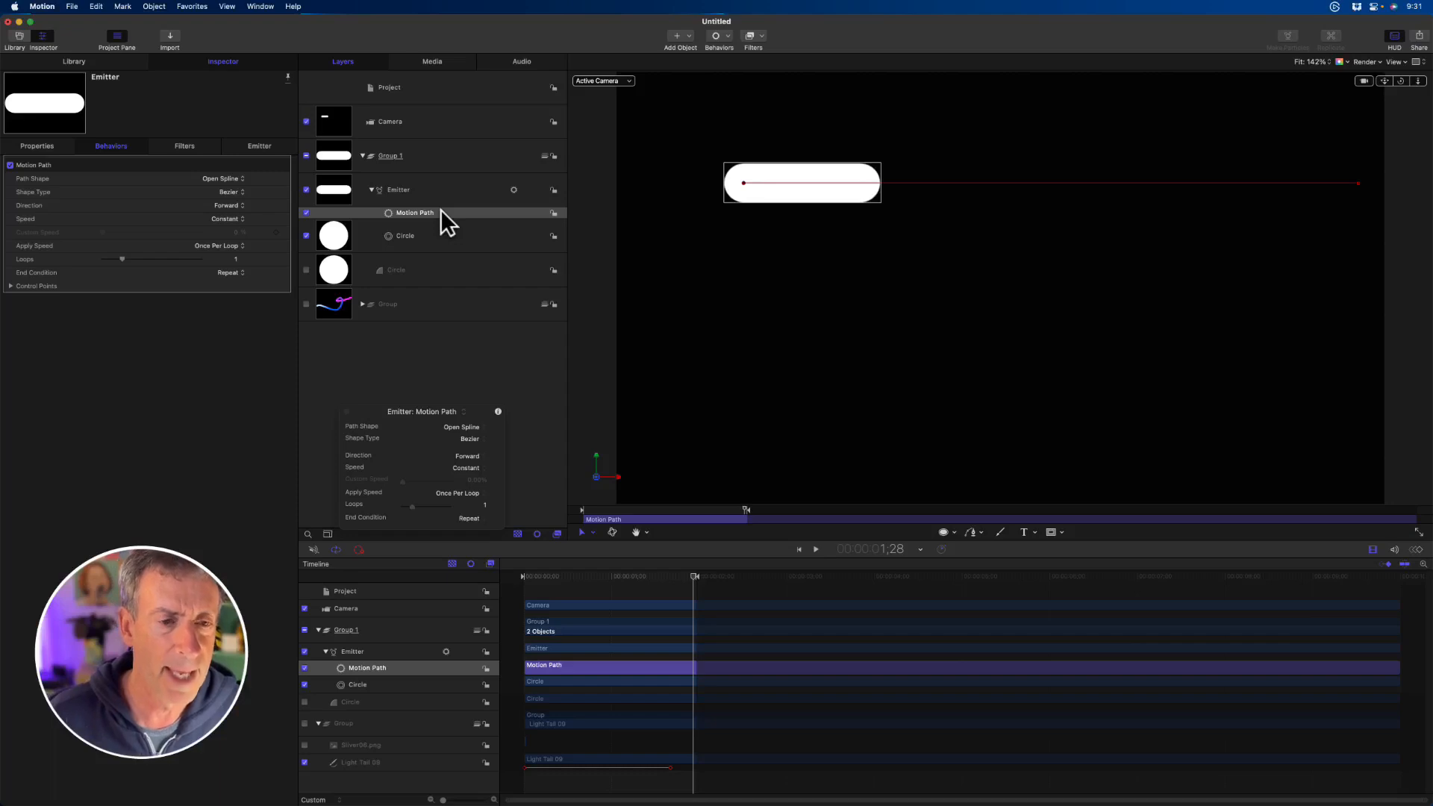
- Reset the play range to the full project duration and play the emitter's movement along its path
{"action": "left_click_drag", "start_coordinate": [588, 514], "coordinate": [684, 520]}
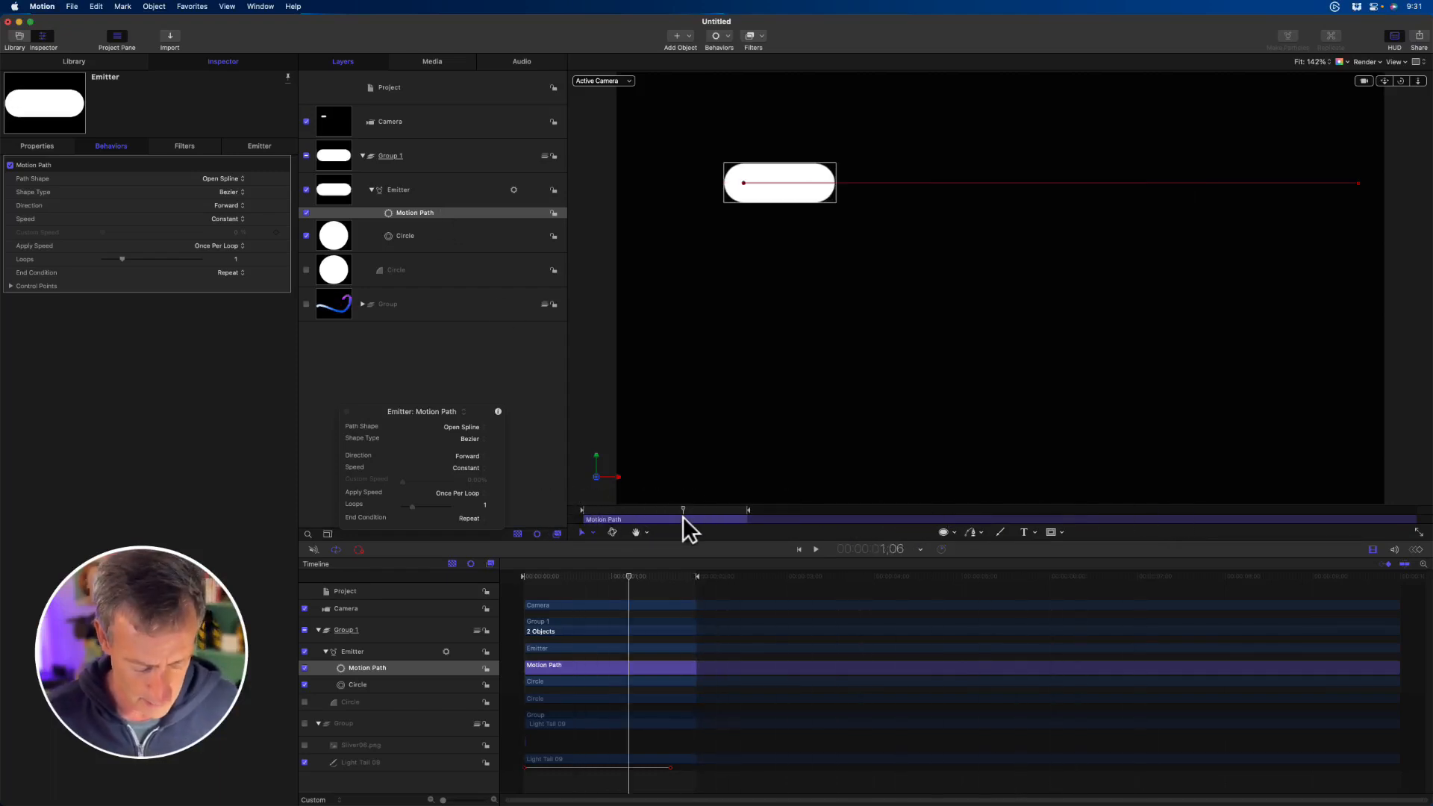
{"action": "key", "text": "alt+x"}
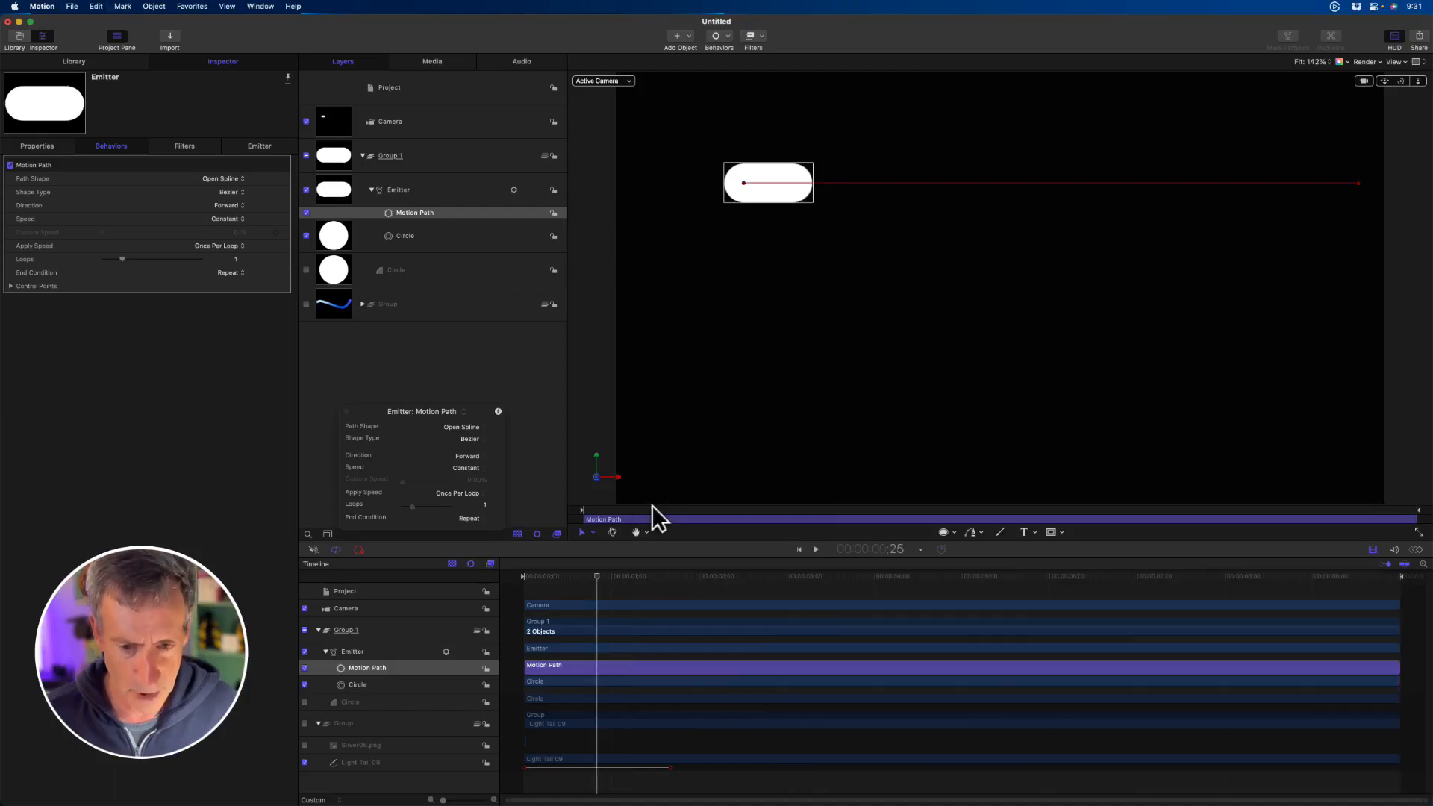
{"action": "key", "text": "space"}
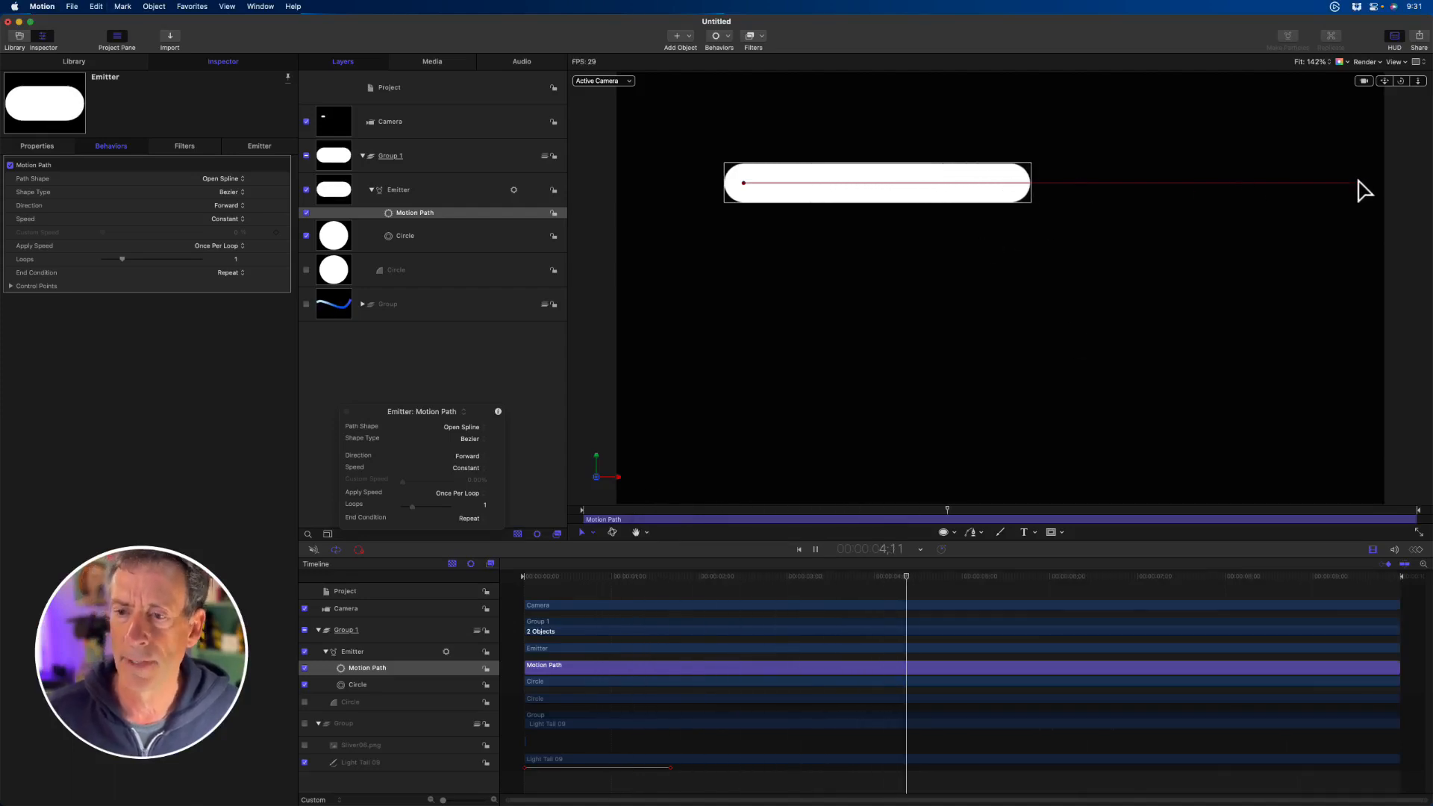
{"action": "key", "text": "space"}
- Add two control points to the emitter's motion path, bend it into a dip followed by a rising curve, and play it back
{"action": "left_click", "coordinate": [1235, 194]}
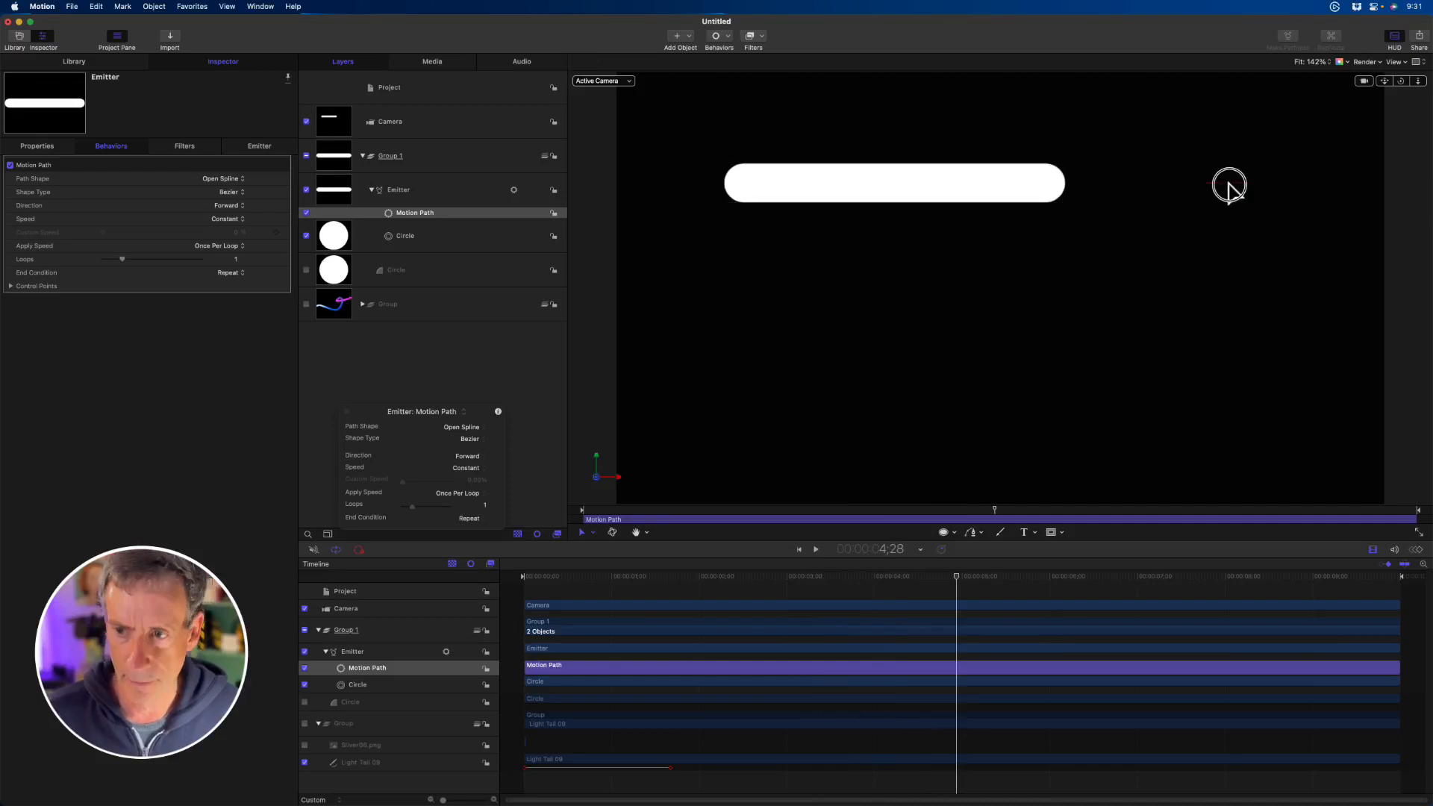
{"action": "left_click", "coordinate": [427, 189]}
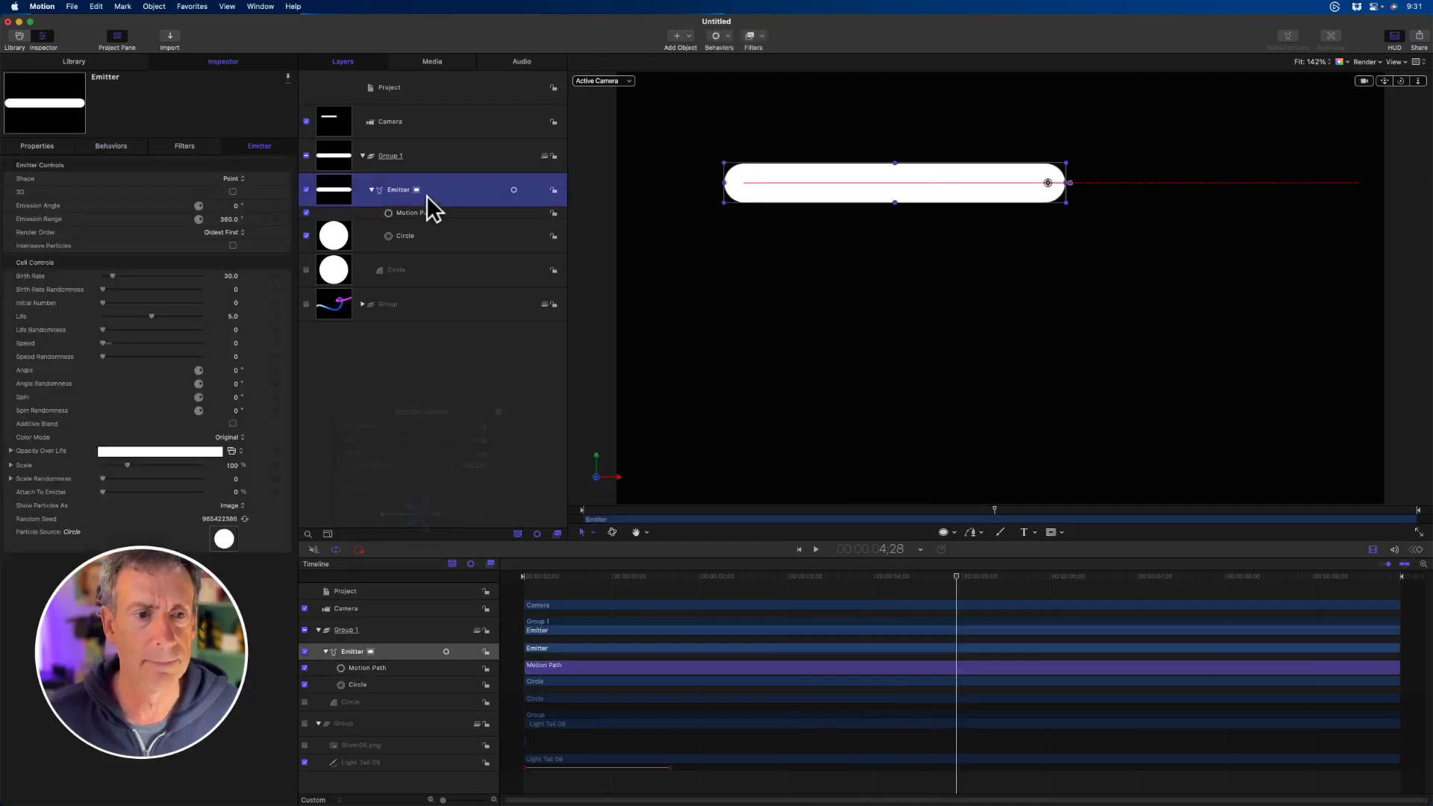
{"action": "left_click", "coordinate": [430, 214]}
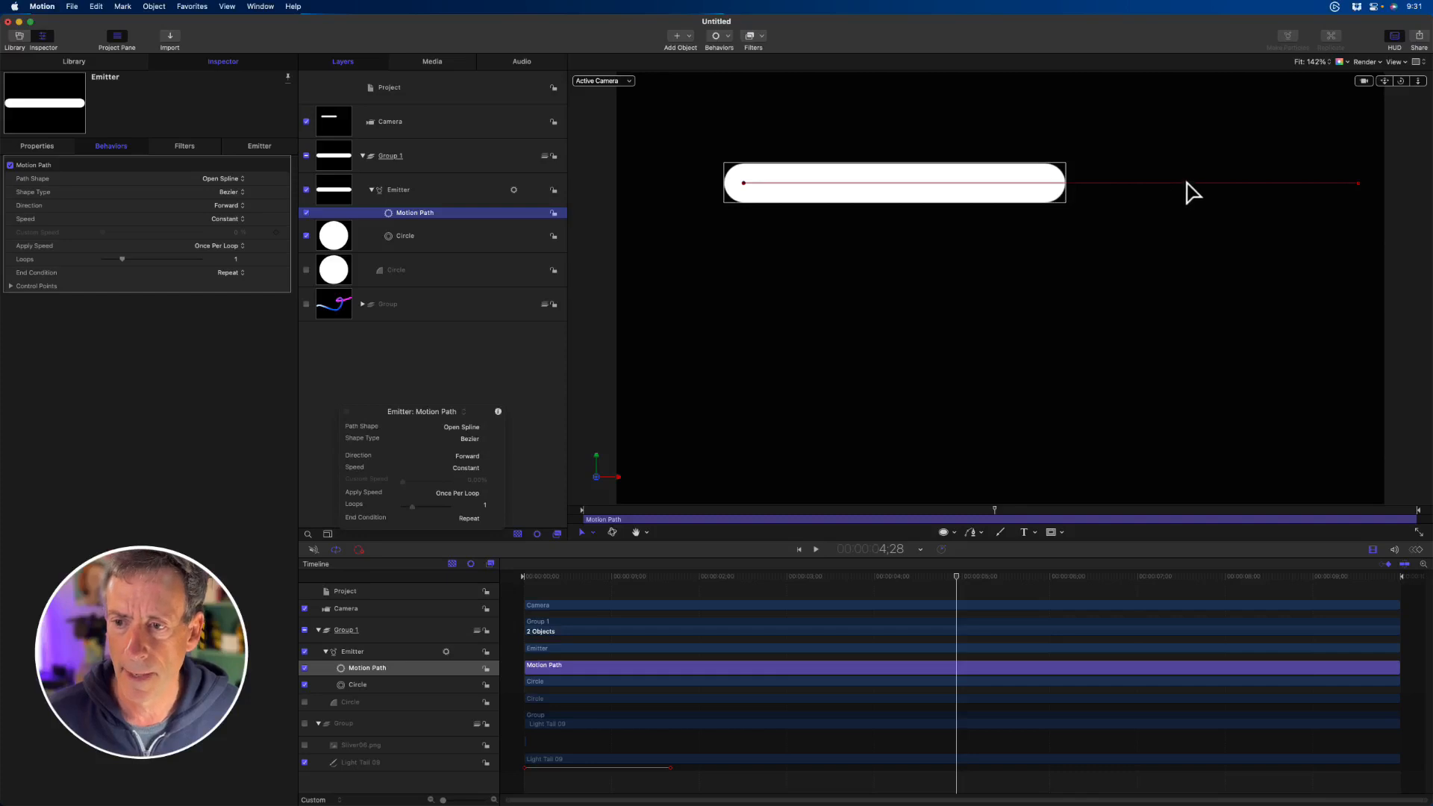
{"action": "left_click", "coordinate": [1187, 183]}
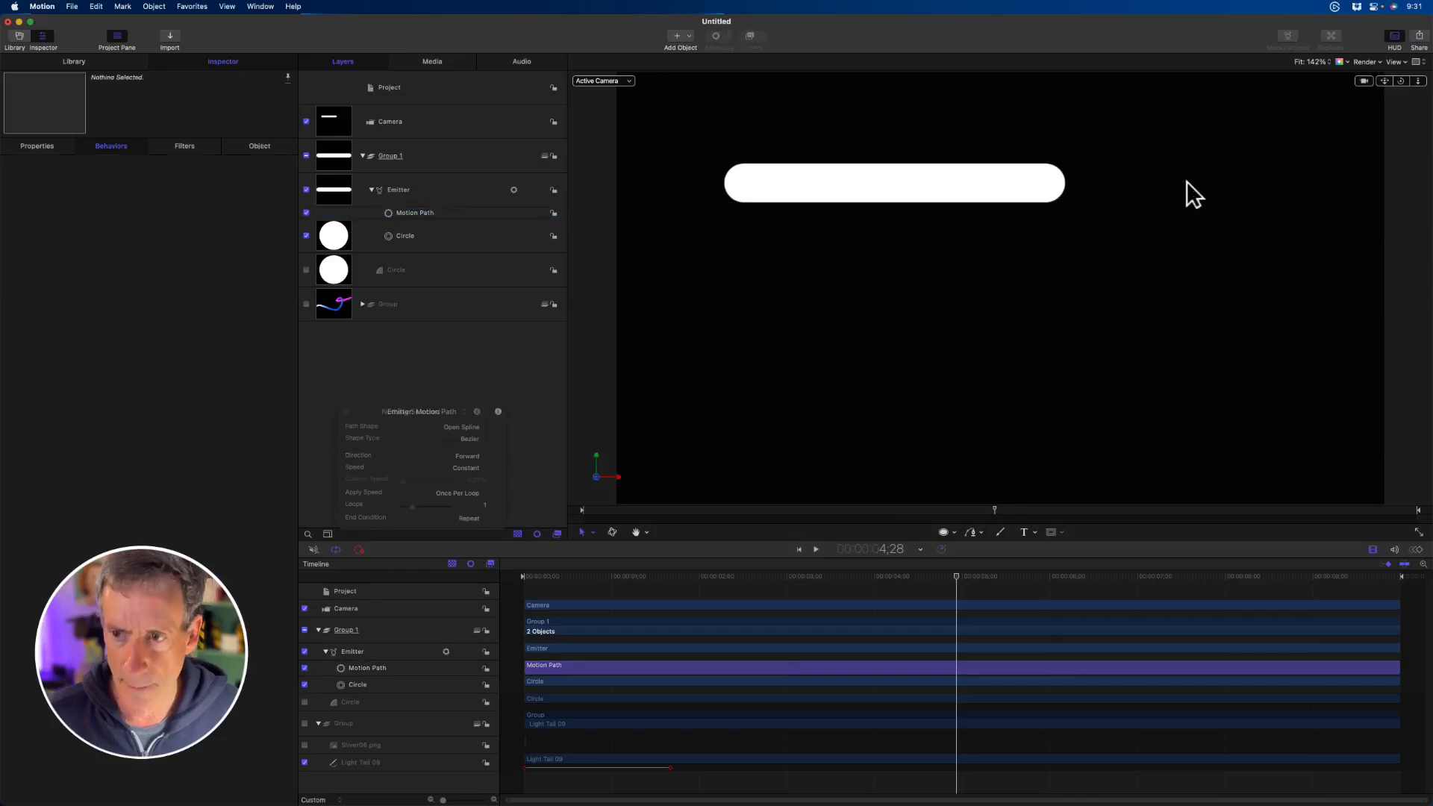
{"action": "left_click", "coordinate": [451, 212]}
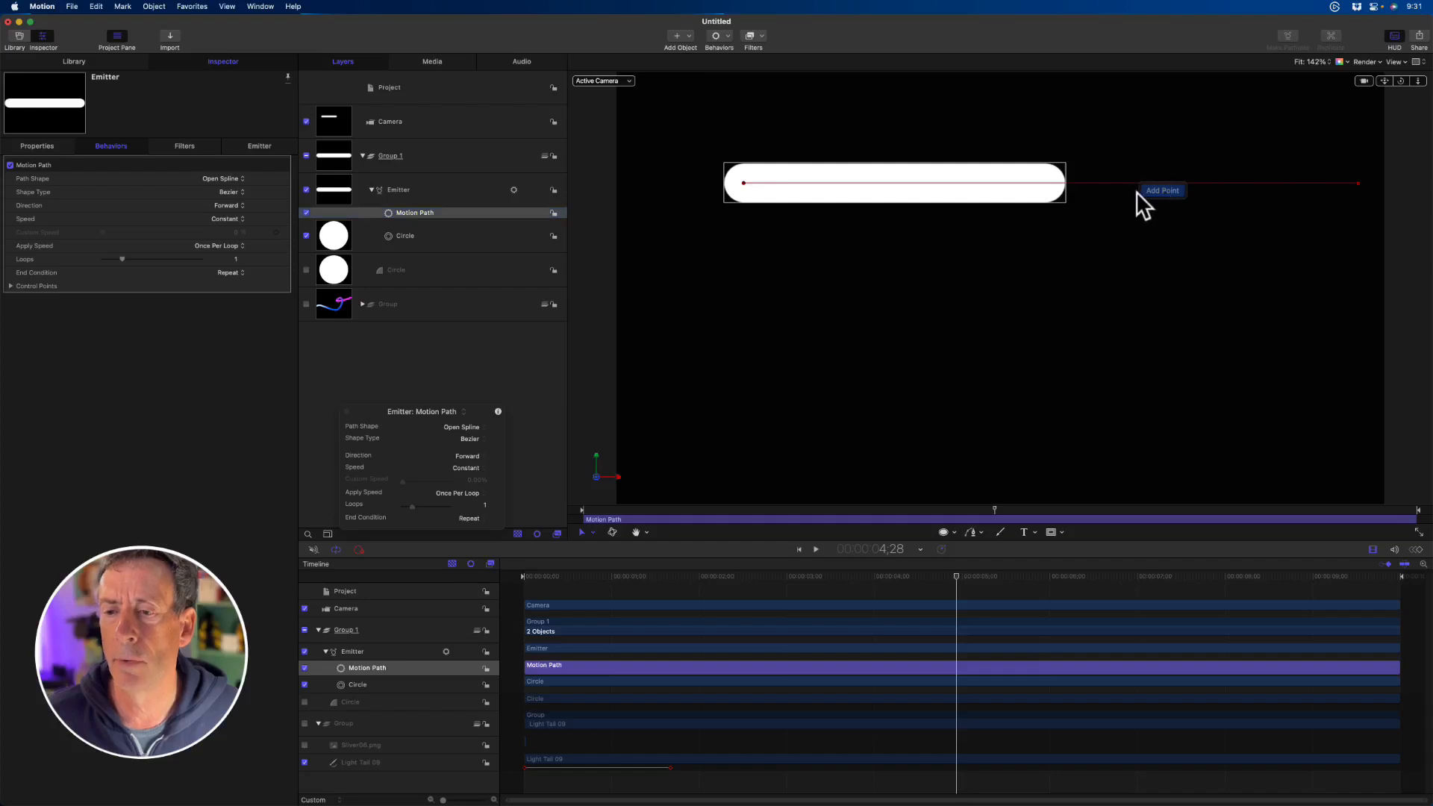
{"action": "left_click_drag", "start_coordinate": [1122, 183], "coordinate": [886, 386]}
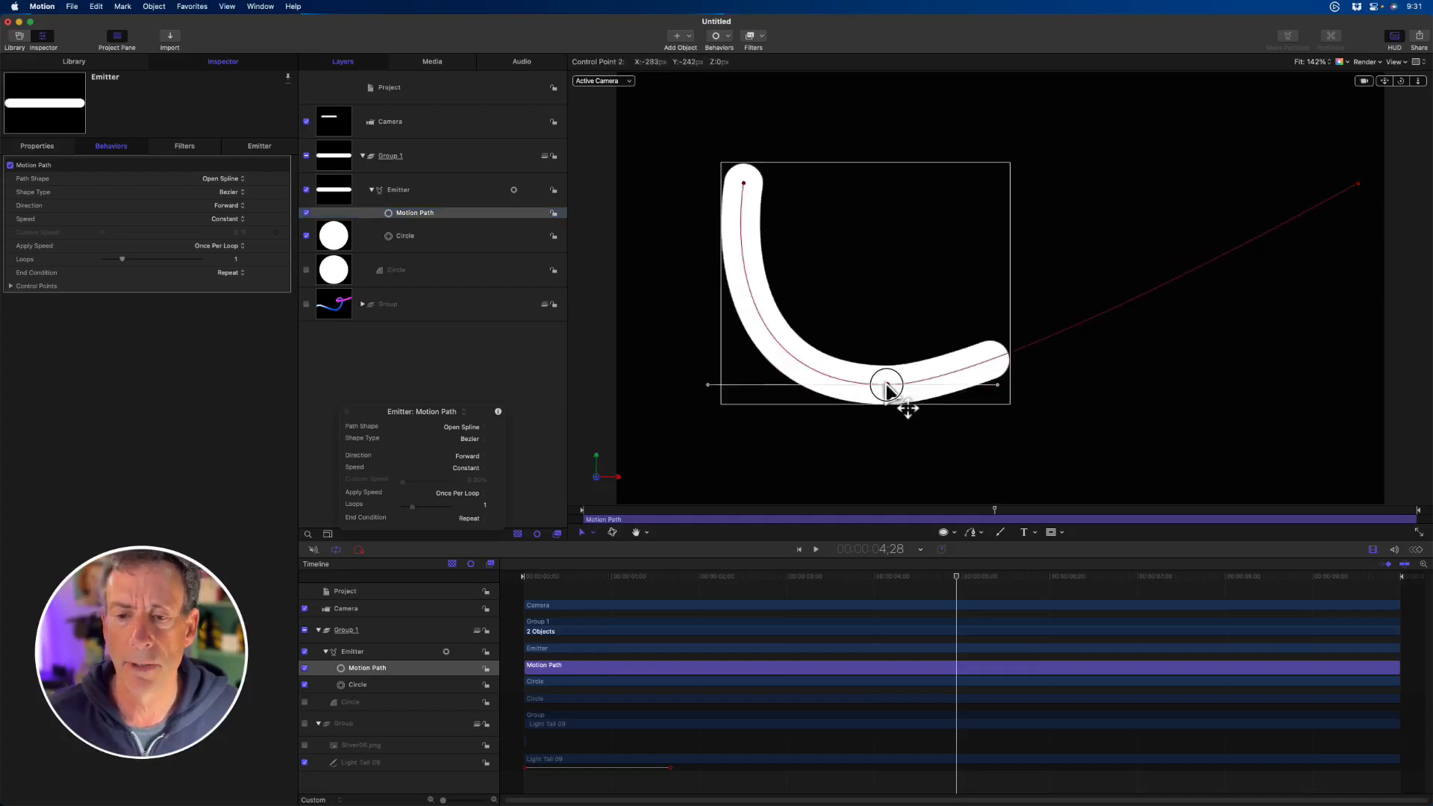
{"action": "left_click_drag", "start_coordinate": [999, 392], "coordinate": [938, 274]}
{"action": "left_click", "coordinate": [1140, 244], "text": "alt"}
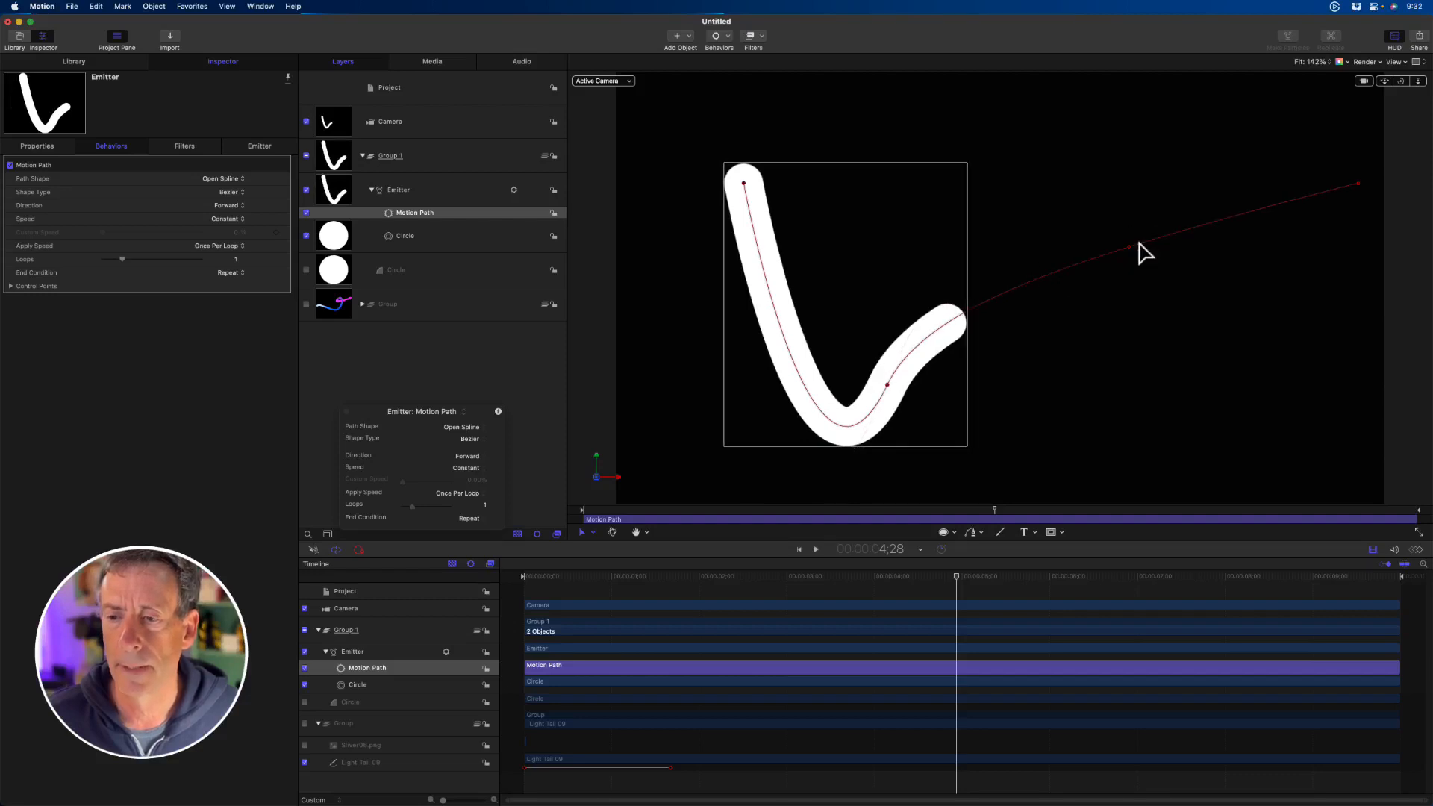
{"action": "mouse_move", "coordinate": [1126, 247]}
{"action": "left_mouse_down"}
{"action": "mouse_move", "coordinate": [1171, 281]}
{"action": "mouse_move", "coordinate": [1087, 147]}
{"action": "mouse_move", "coordinate": [1174, 315]}
{"action": "left_mouse_up"}
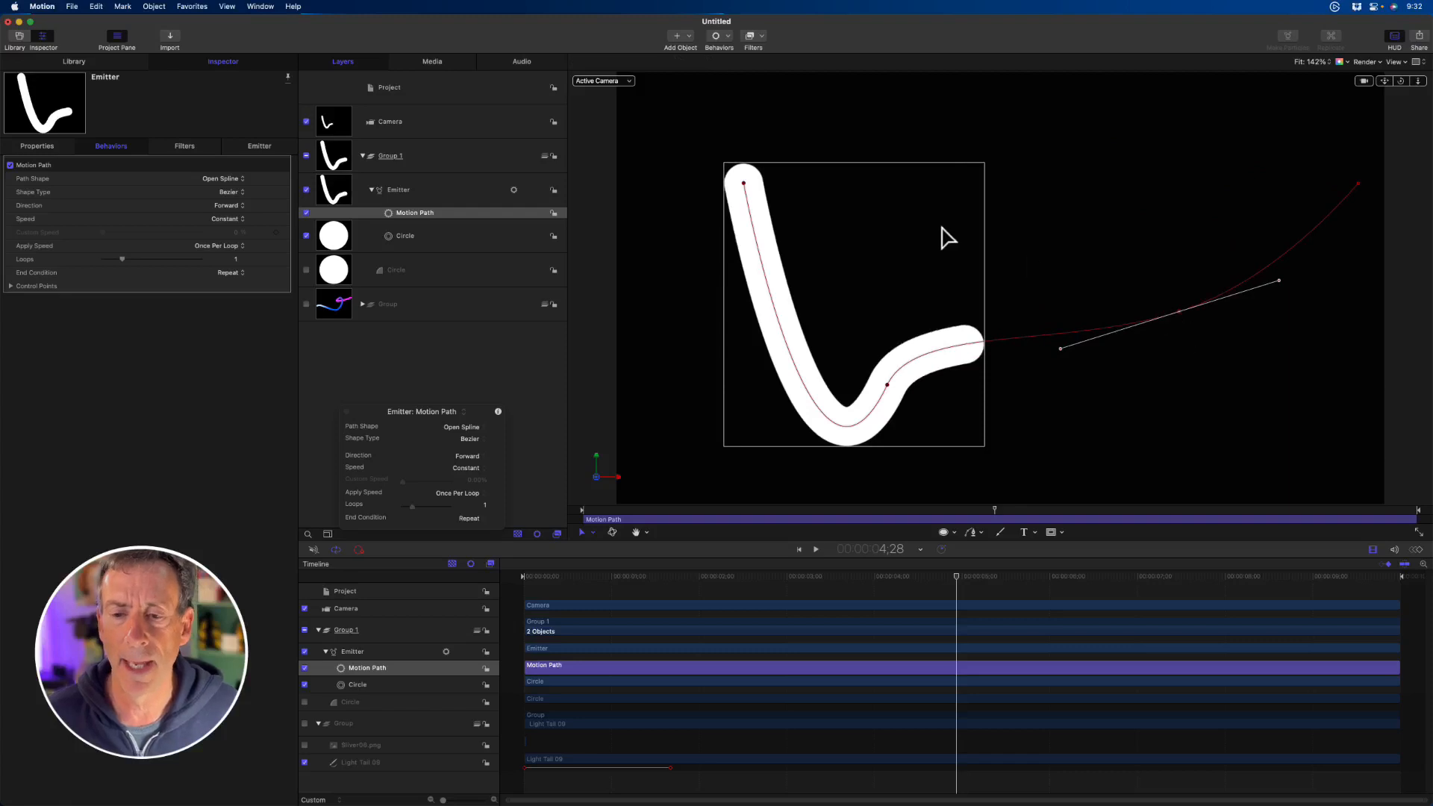
{"action": "key", "text": "space"}
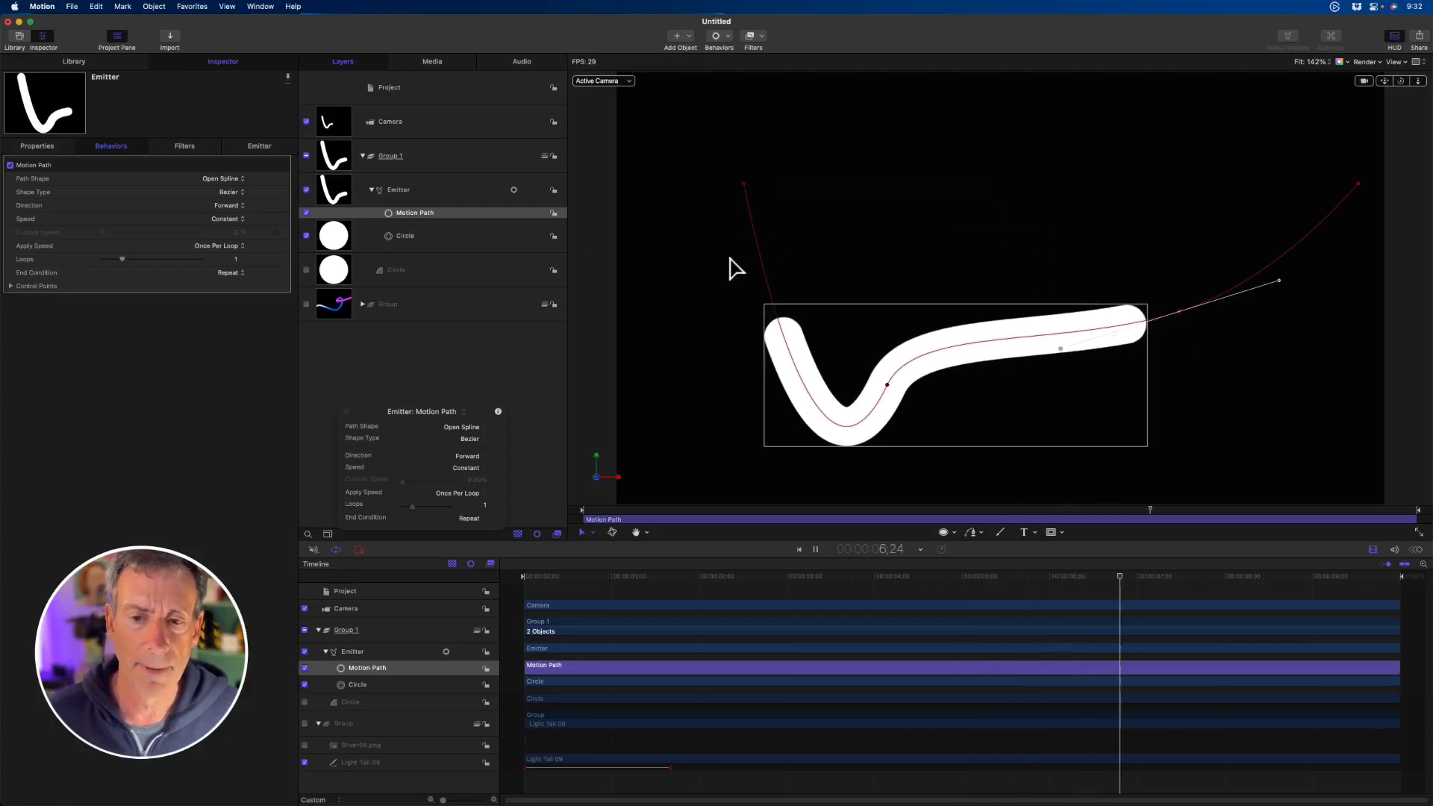
- Set the emitter's Birth Rate to 34, then try a Speed of 148 and return it to 0
{"action": "left_click", "coordinate": [269, 147]}
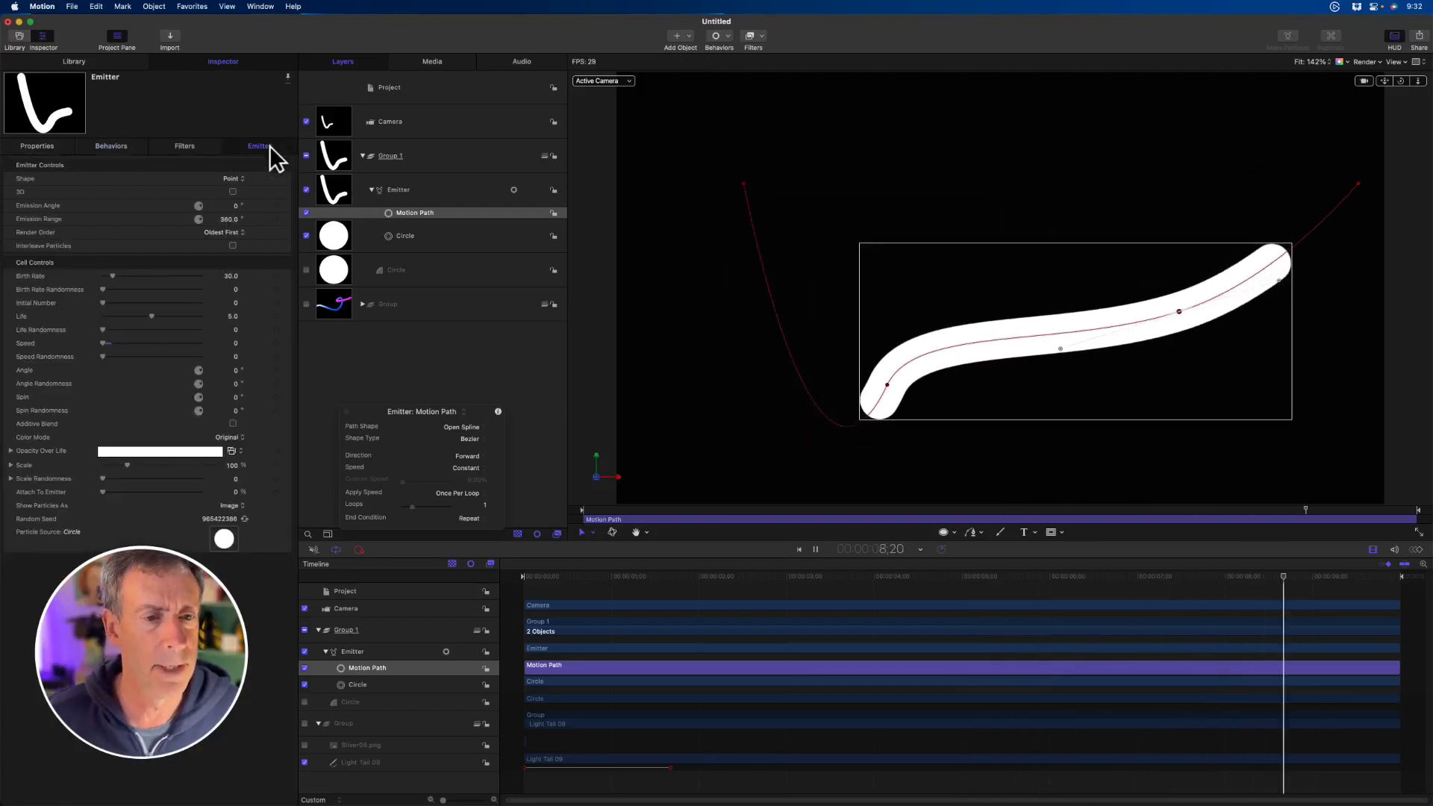
{"action": "left_click", "coordinate": [229, 277]}
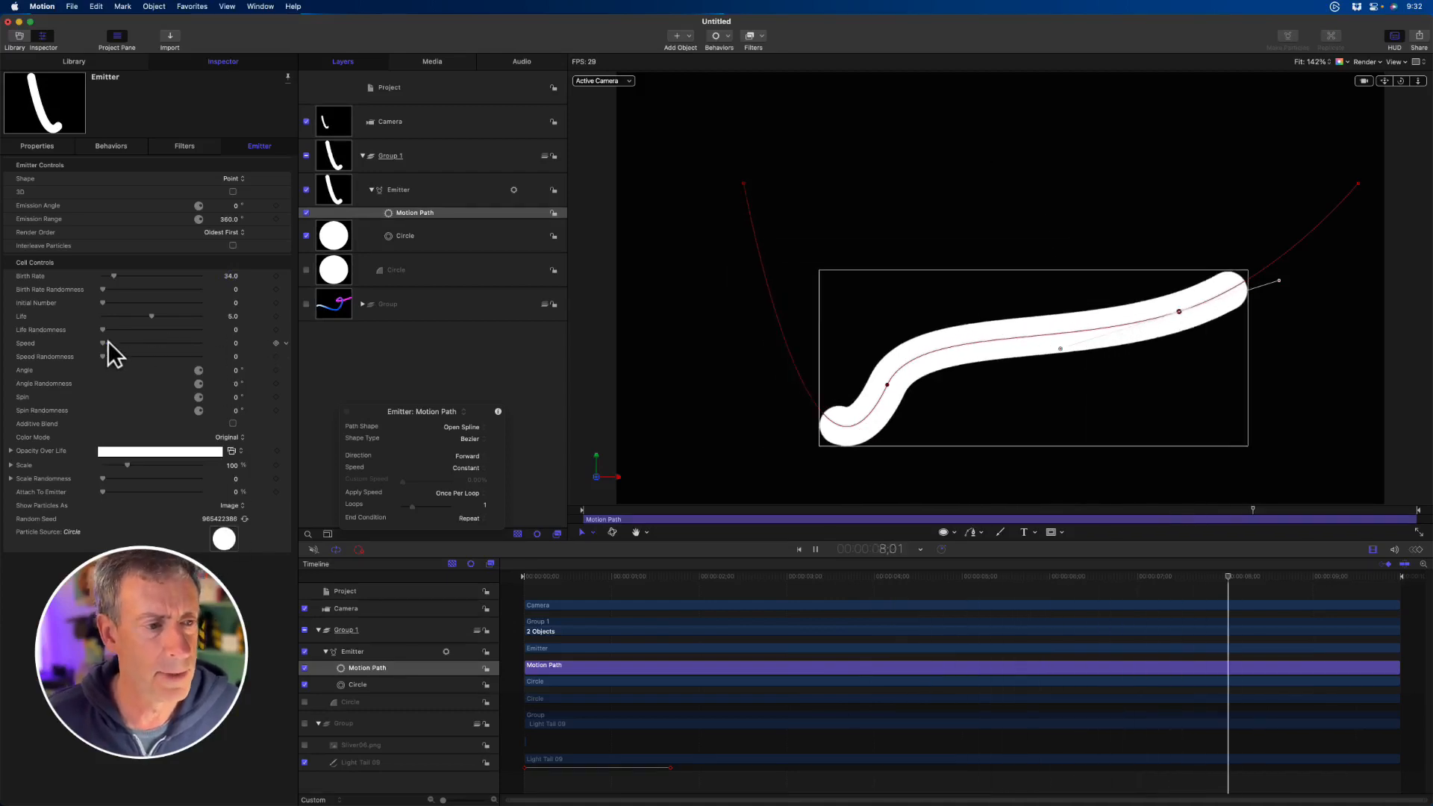
{"action": "left_click_drag", "start_coordinate": [109, 342], "coordinate": [115, 339]}
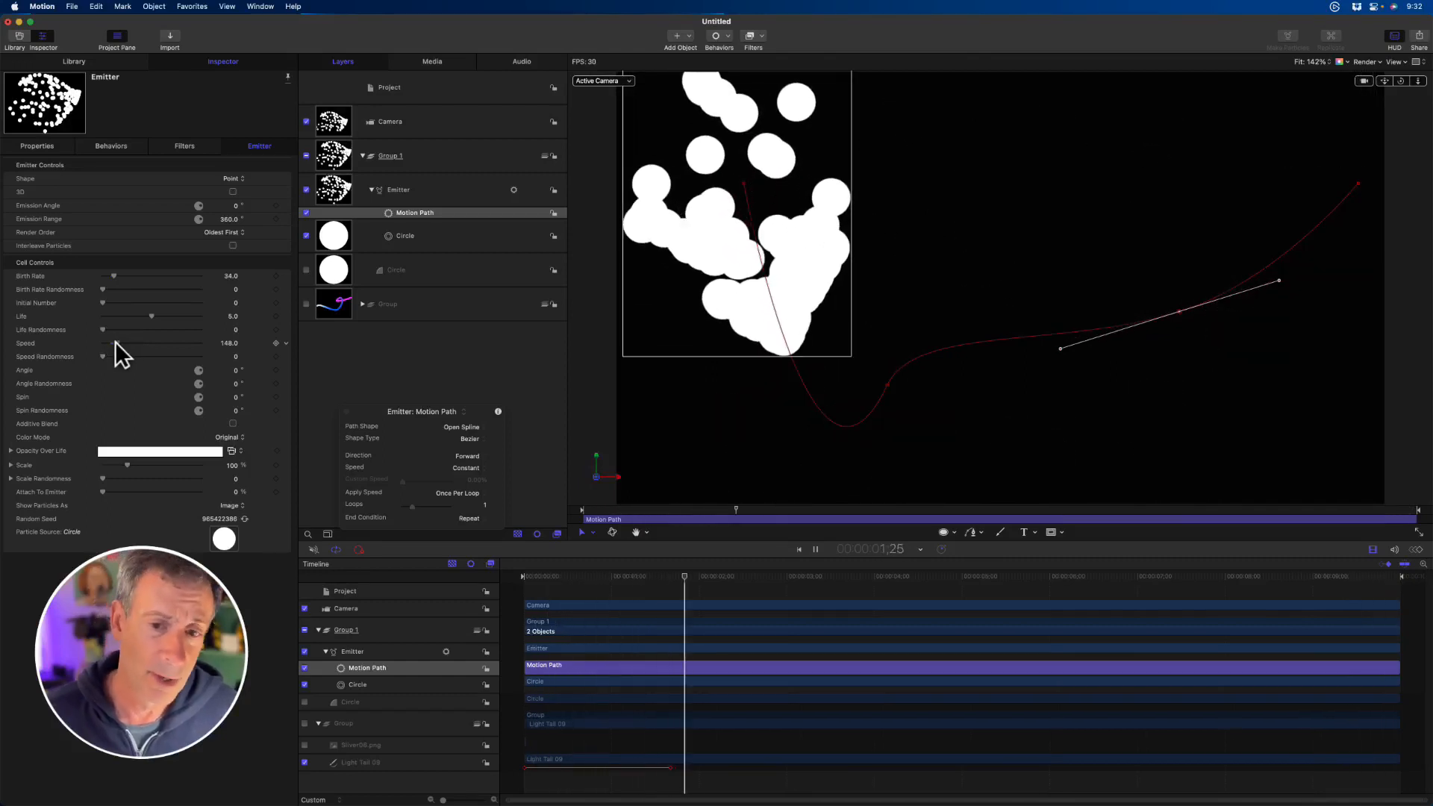
{"action": "left_click_drag", "start_coordinate": [114, 341], "coordinate": [95, 343]}
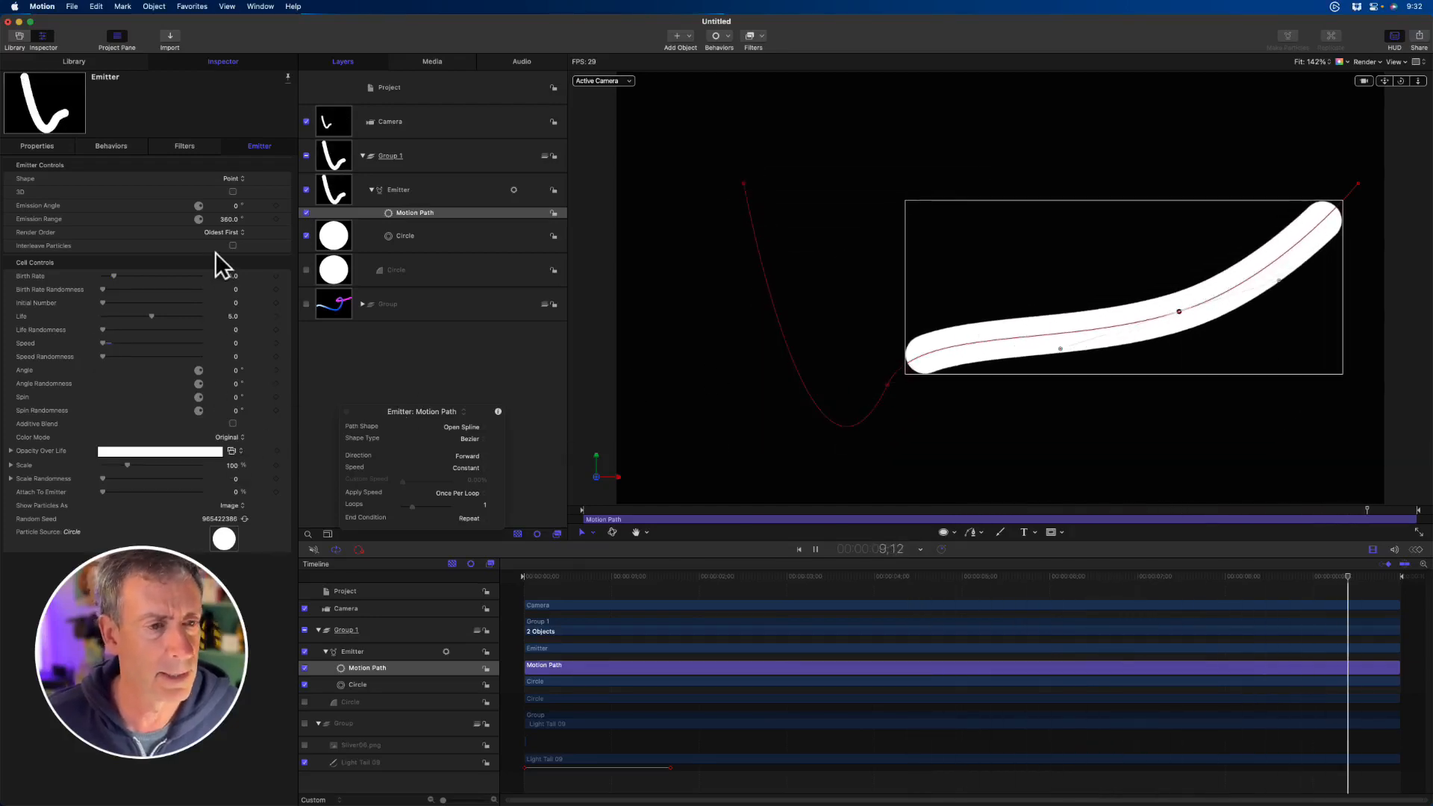
- Set the emitter's particle Life to 10 and its Color Mode to Over Life
{"action": "left_click_drag", "start_coordinate": [155, 316], "coordinate": [219, 316]}
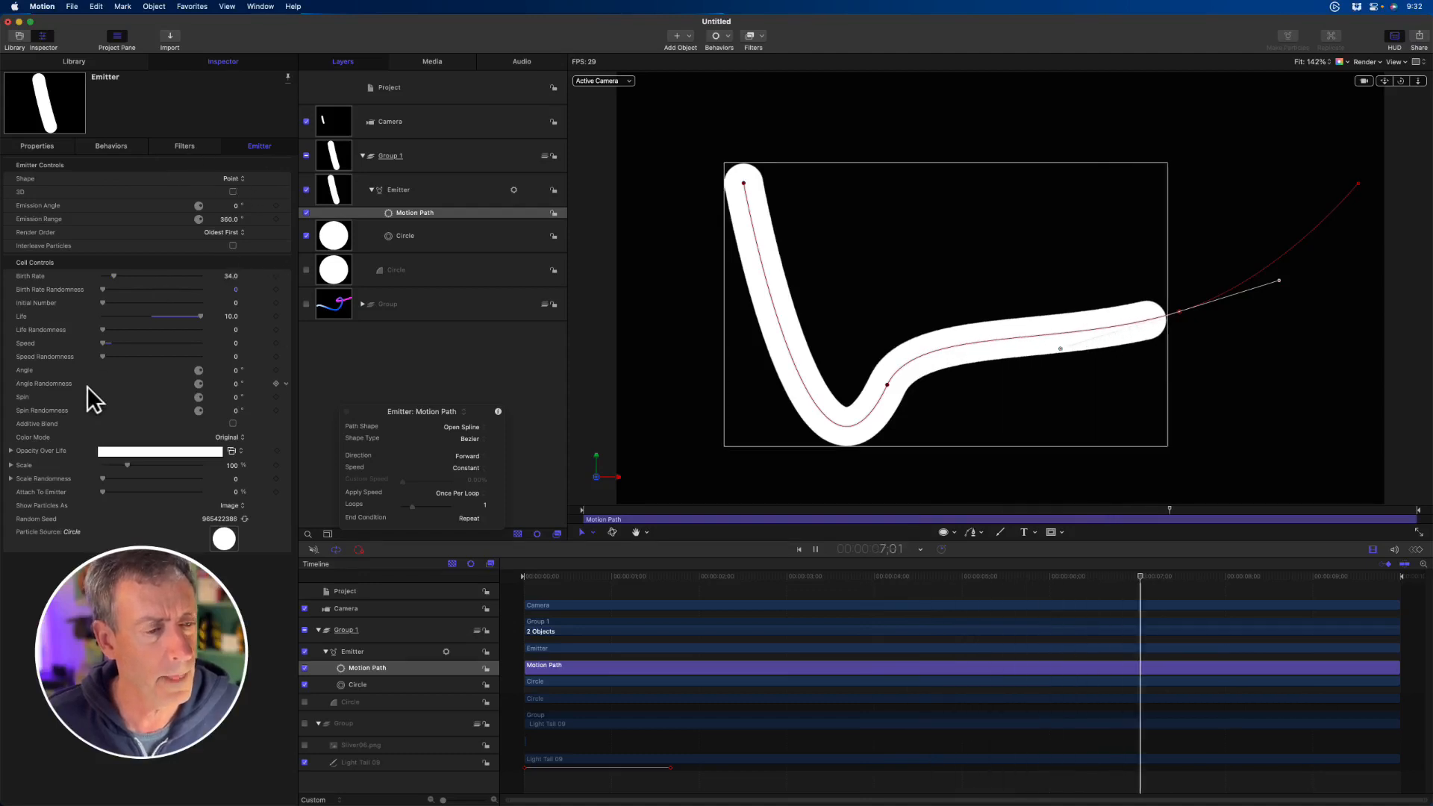
{"action": "left_click", "coordinate": [229, 438]}
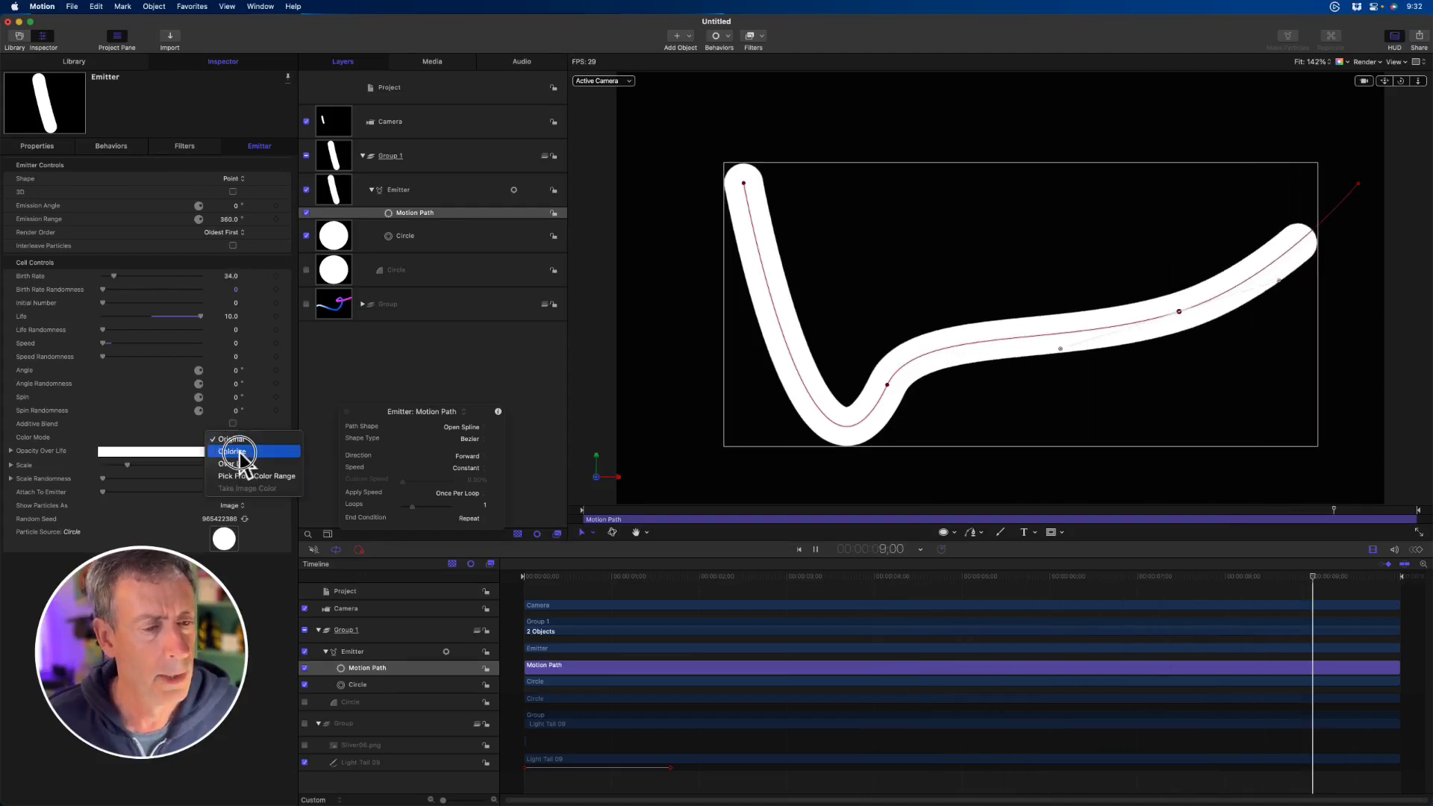
{"action": "left_click", "coordinate": [238, 451]}
{"action": "left_click", "coordinate": [230, 439]}
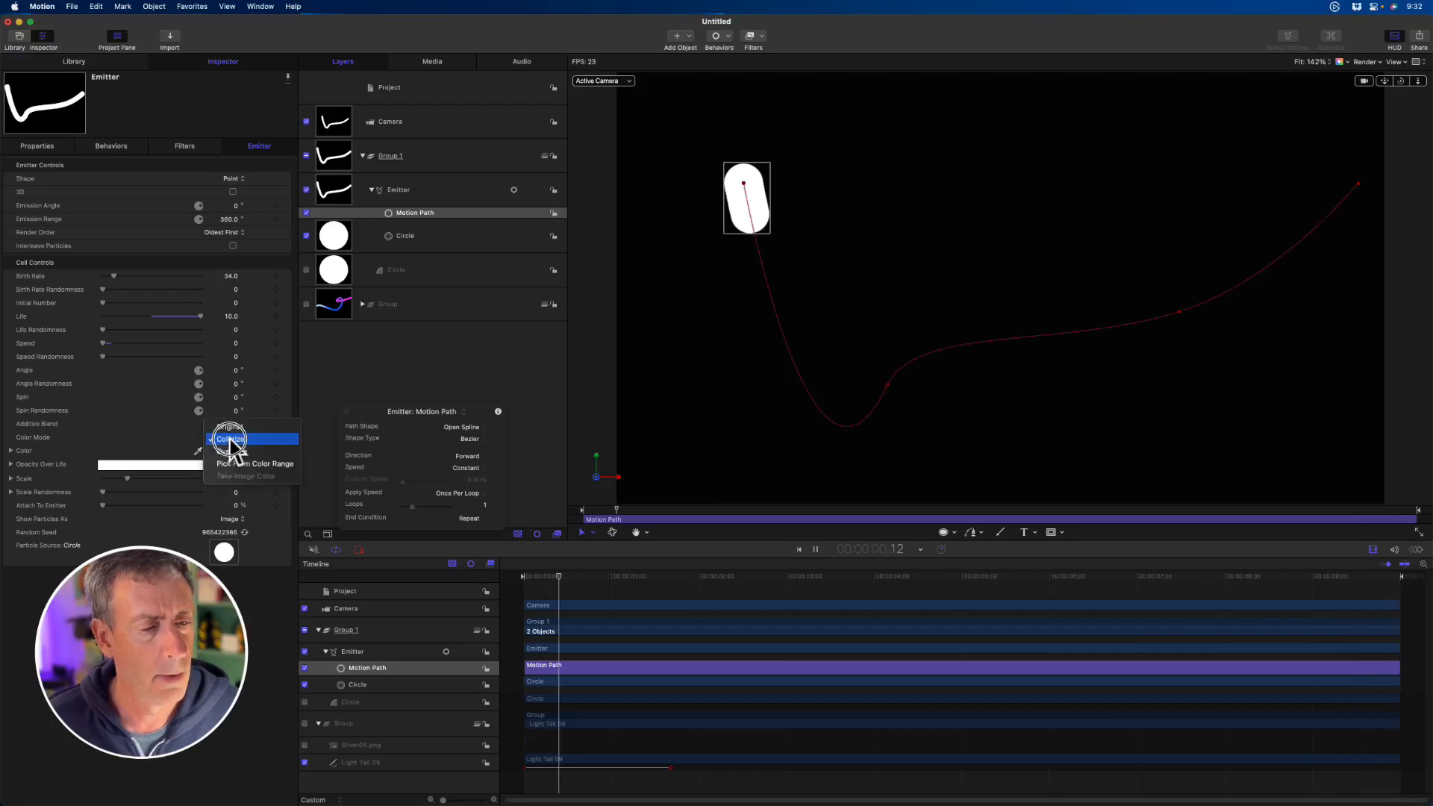
{"action": "left_click", "coordinate": [232, 451]}
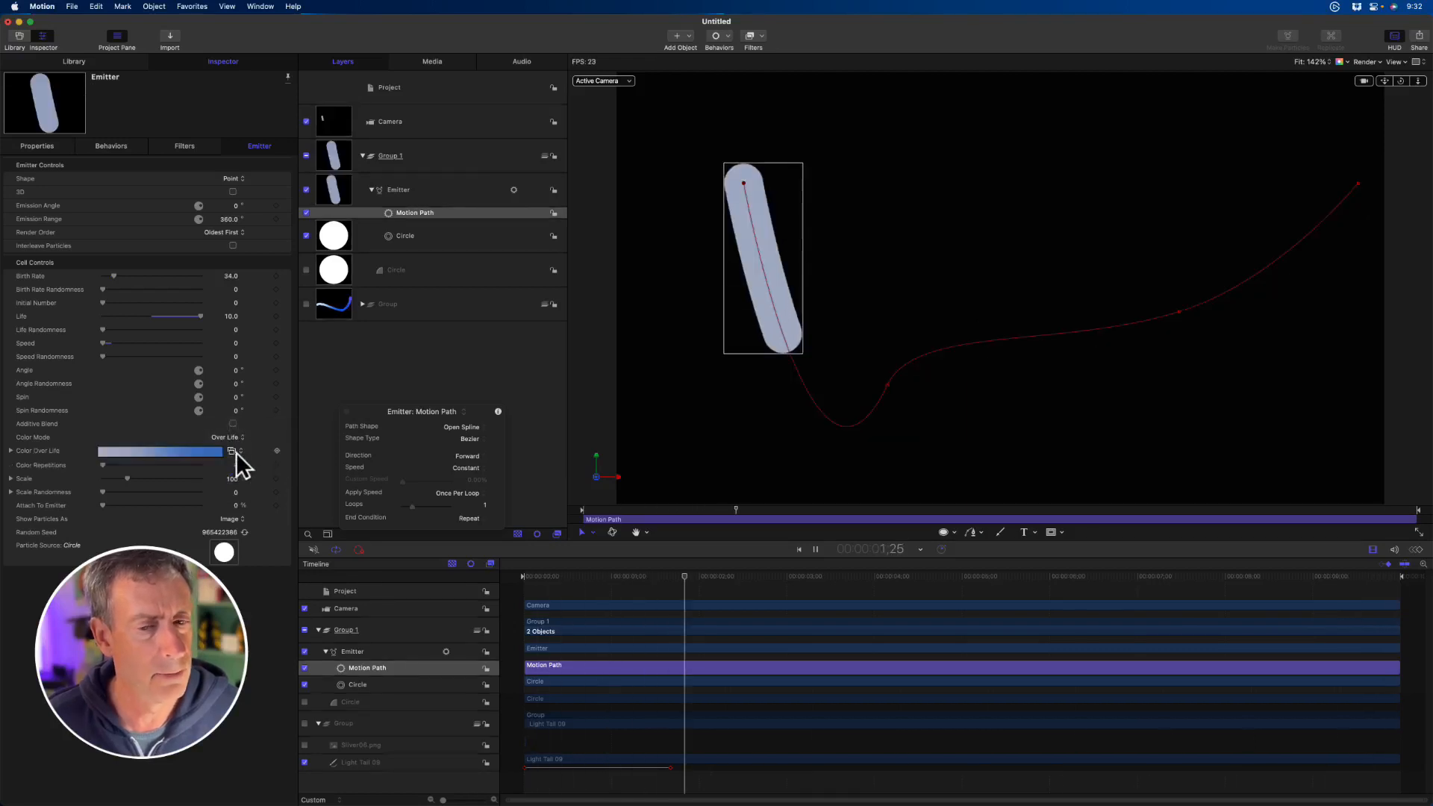
- Recolor the Color Over Life gradient to run from warm yellow at the start to deep blue at the end
{"action": "left_click", "coordinate": [11, 451]}
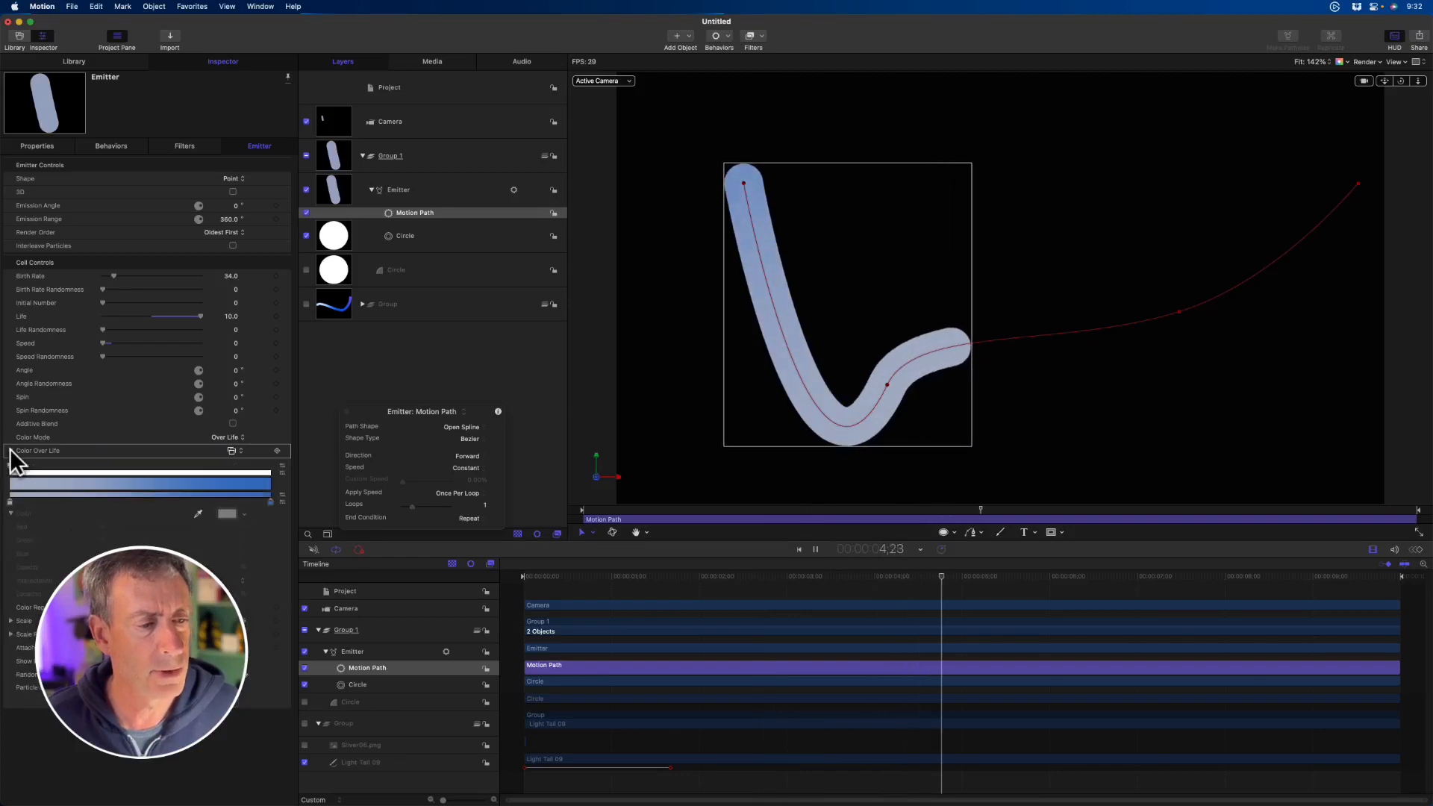
{"action": "right_click", "coordinate": [10, 502]}
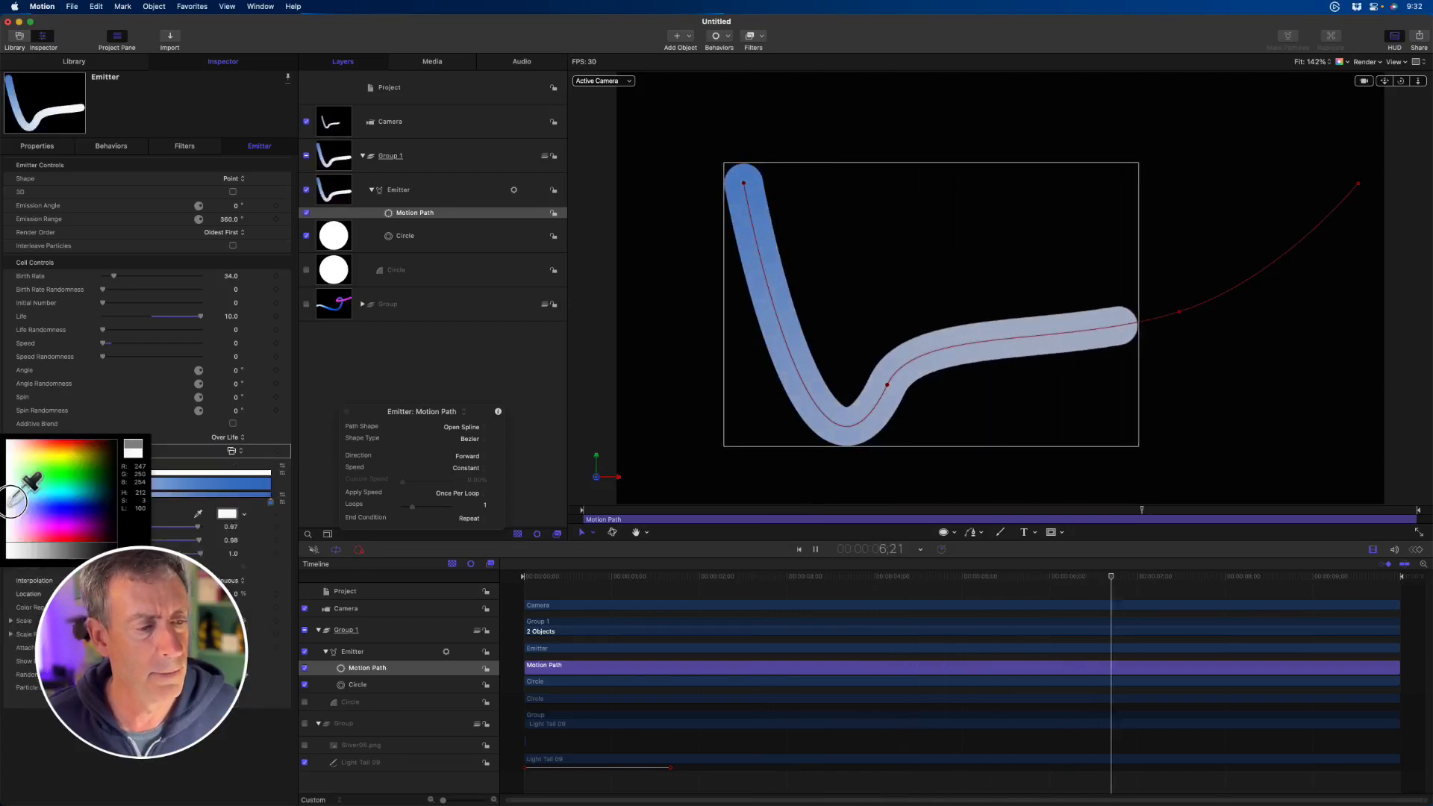
{"action": "left_click", "coordinate": [77, 460]}
{"action": "right_click", "coordinate": [269, 501]}
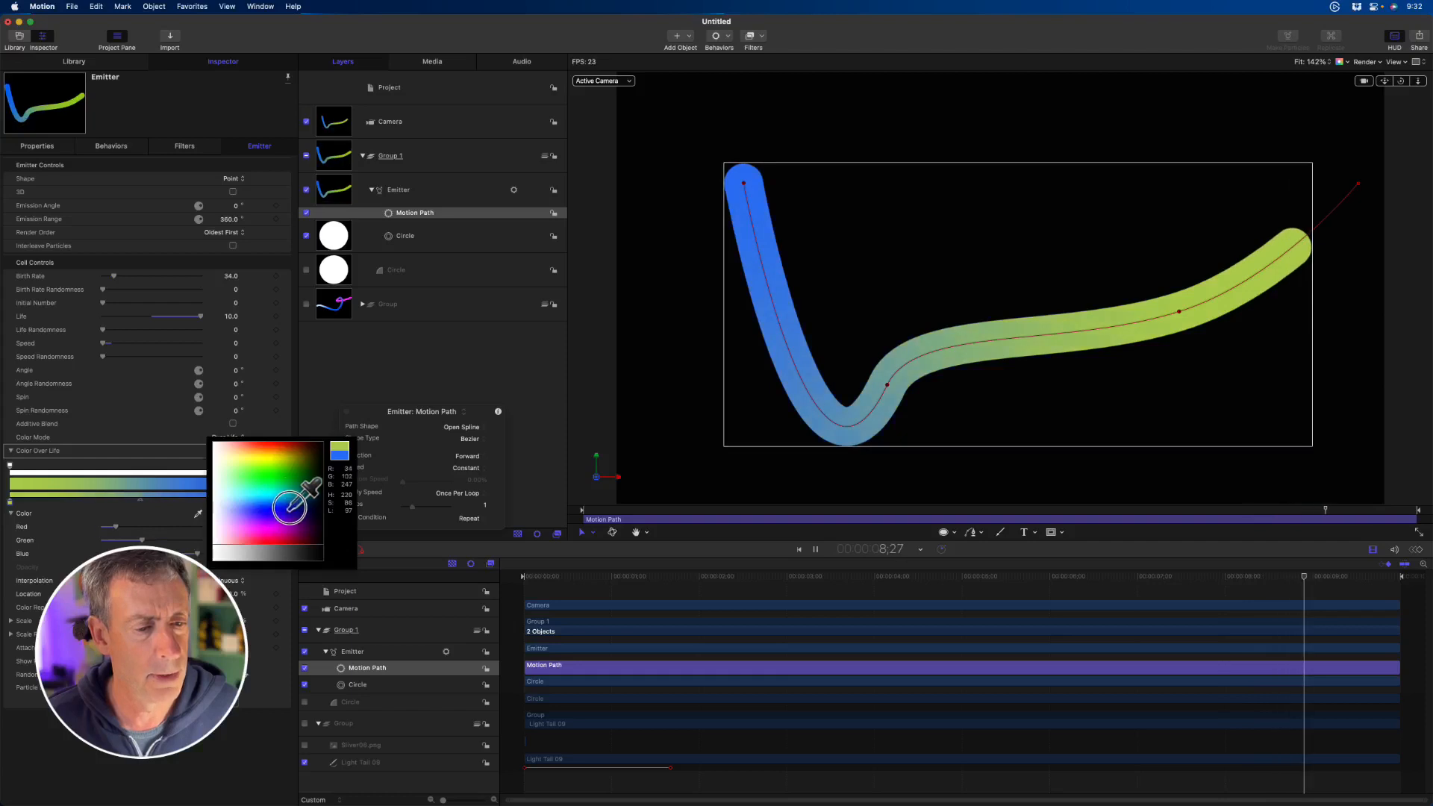
{"action": "left_click", "coordinate": [290, 507]}
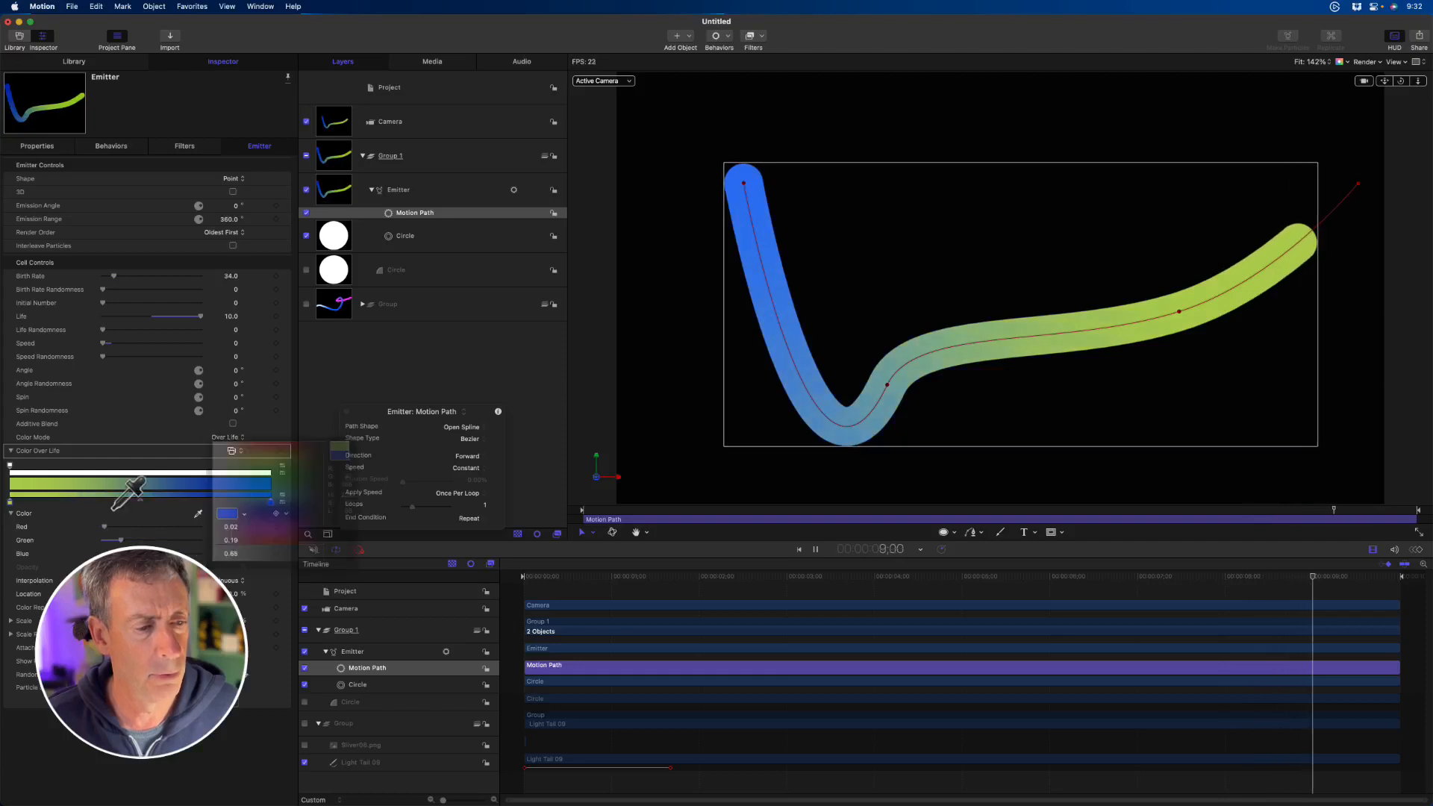
{"action": "right_click", "coordinate": [10, 504]}
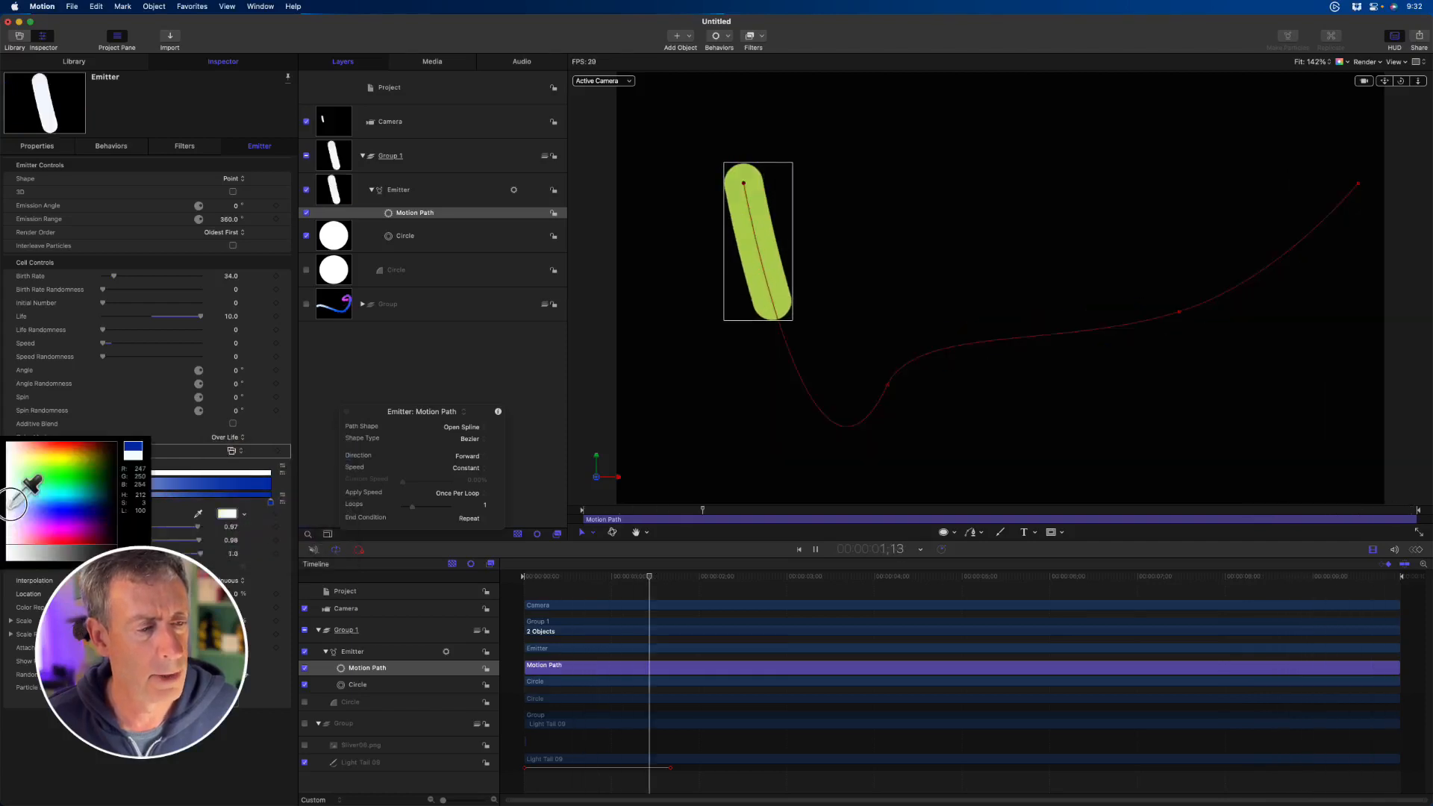
{"action": "left_click", "coordinate": [67, 453]}
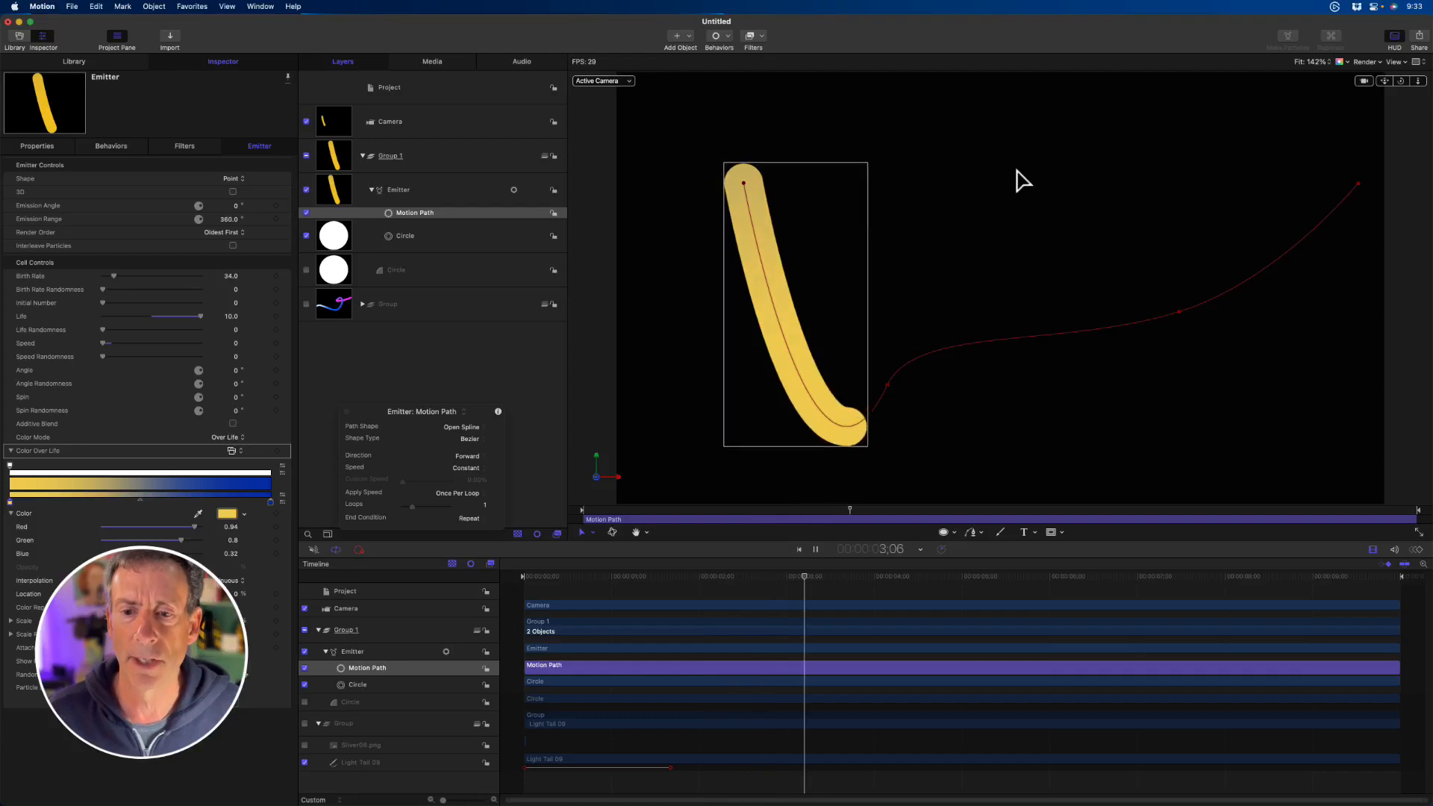
- Stop playback, make the emitter 3D, and turn on Additive Blend for its particles
{"action": "key", "text": "space"}
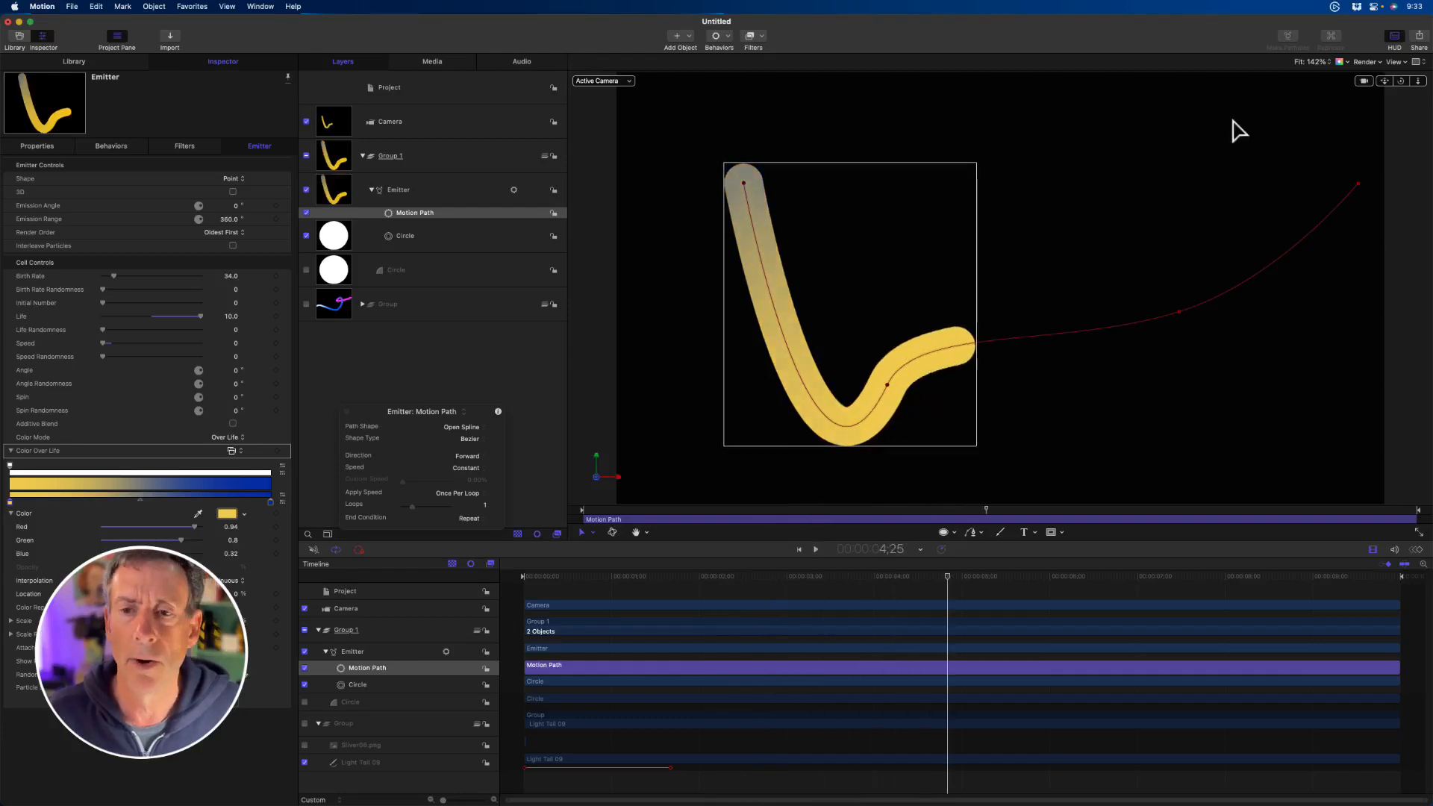
{"action": "left_click_drag", "start_coordinate": [1404, 84], "coordinate": [1403, 85]}
{"action": "double_click", "coordinate": [1404, 84]}
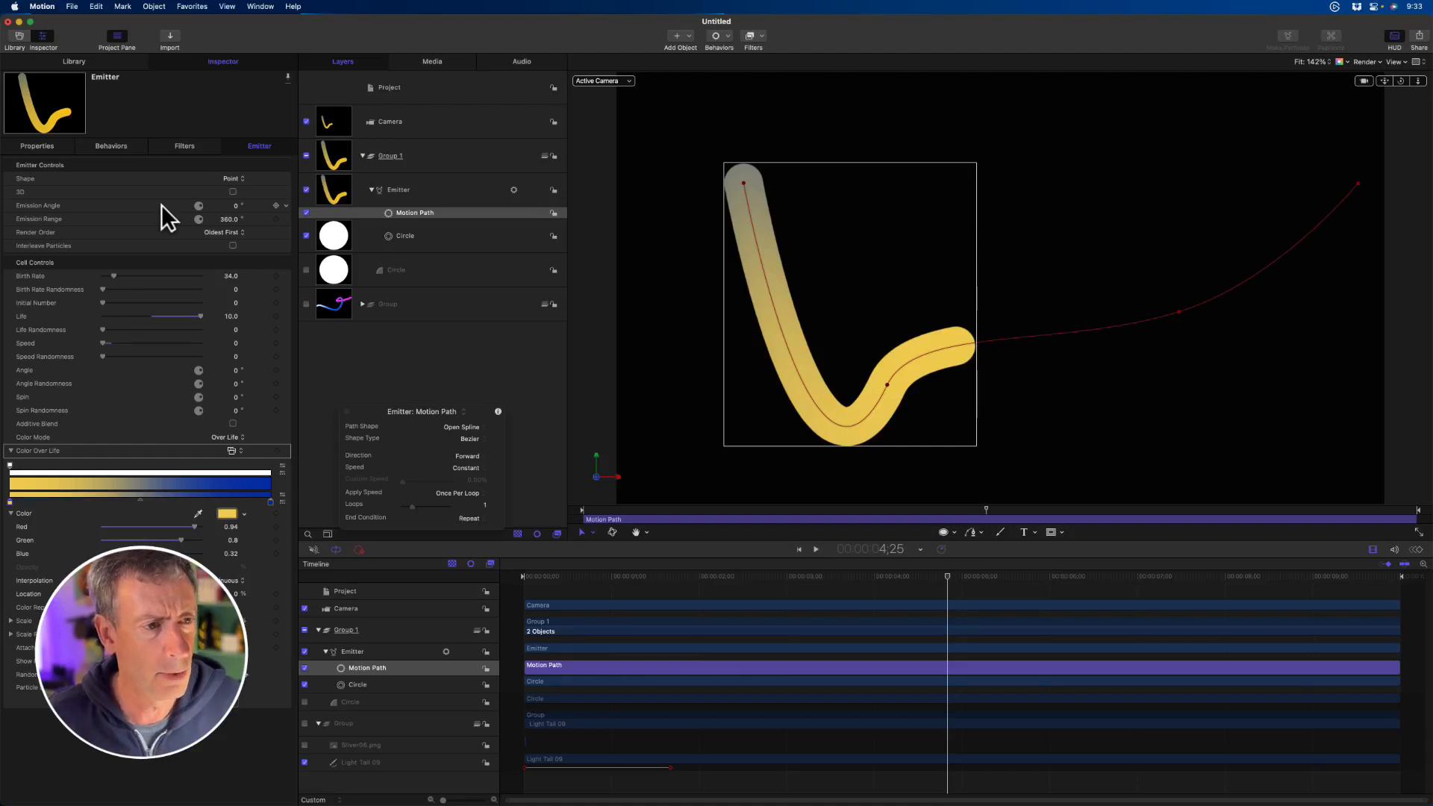
{"action": "left_click", "coordinate": [233, 192]}
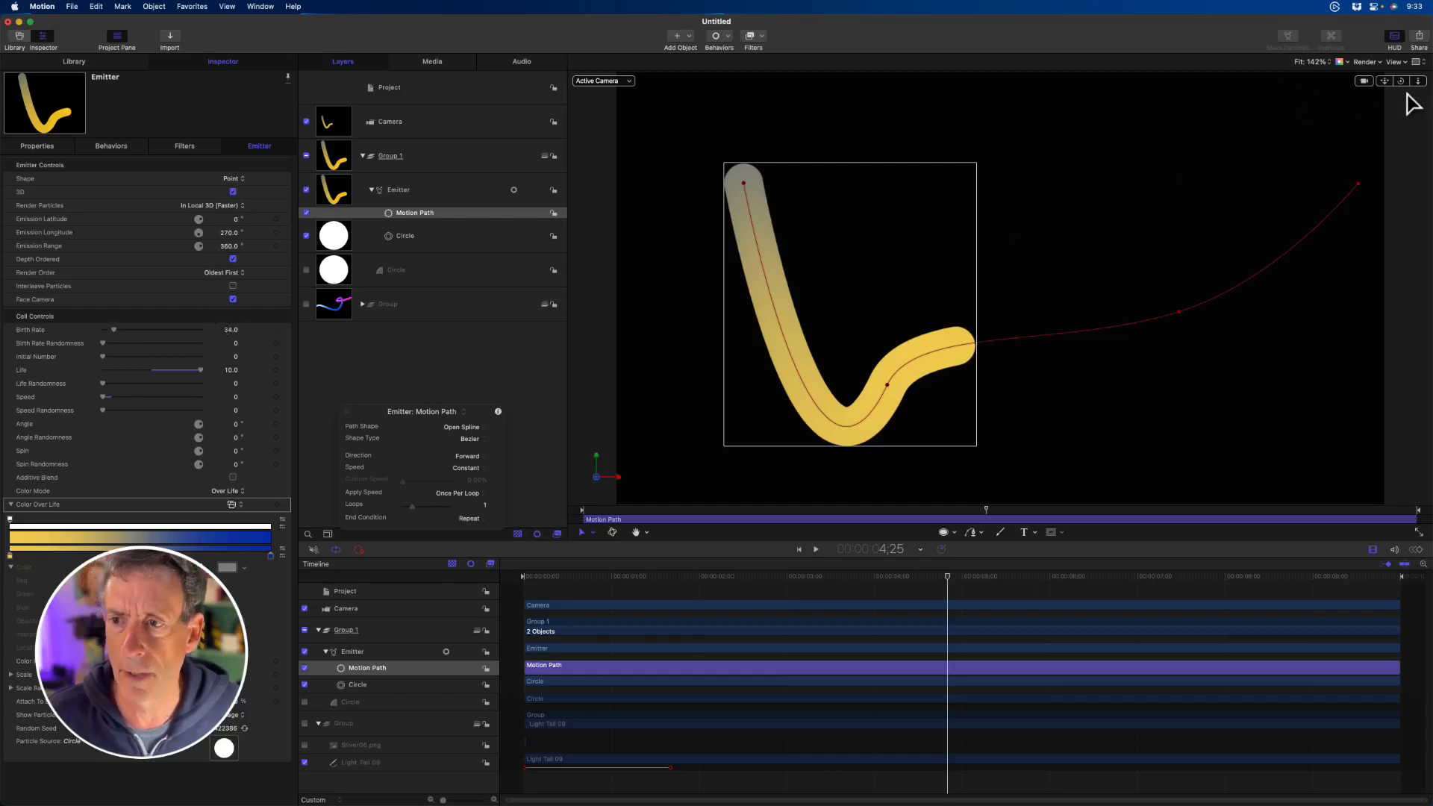
{"action": "left_click_drag", "start_coordinate": [1400, 84], "coordinate": [1400, 85]}
{"action": "left_click", "coordinate": [231, 477]}
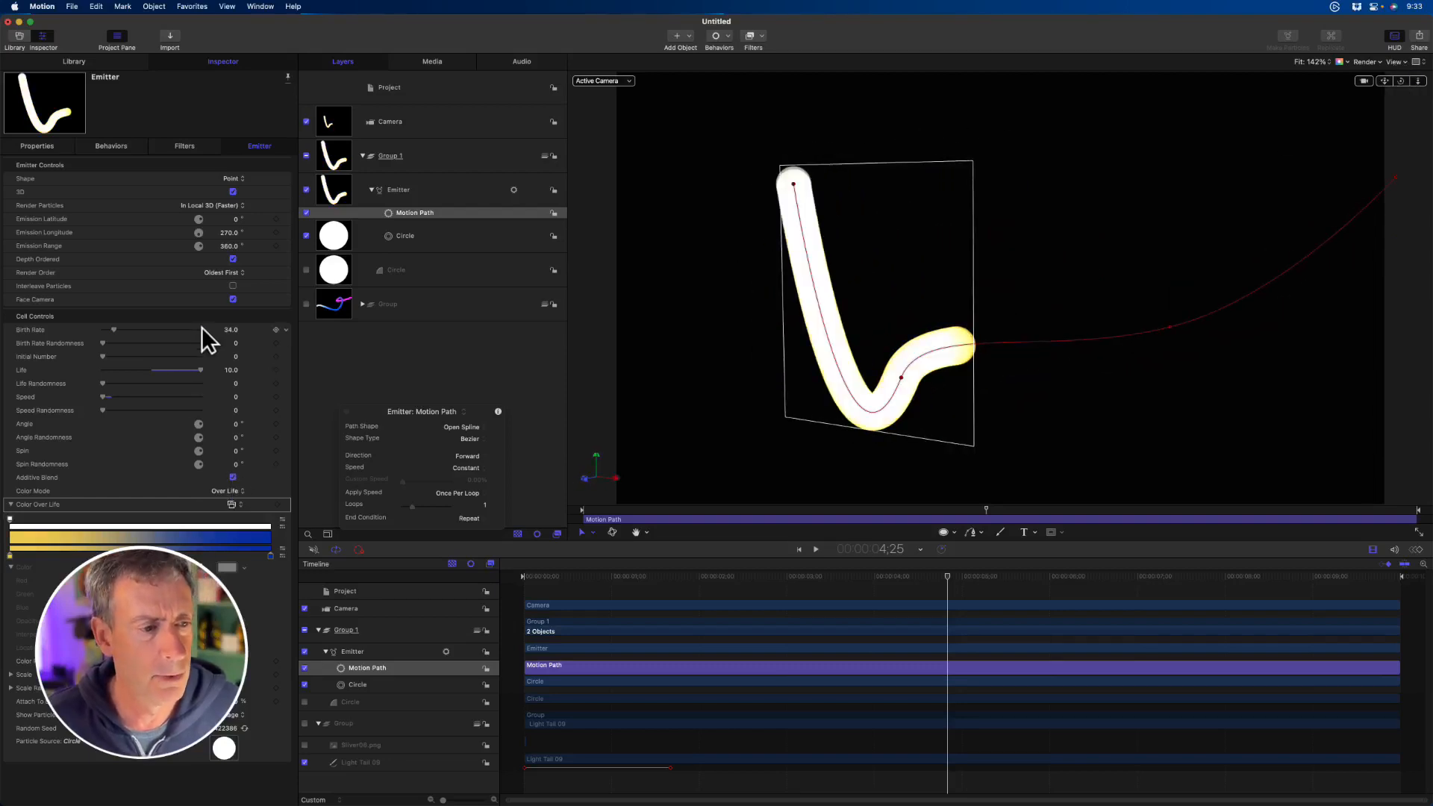
- Raise the Birth Rate to 39.4 and darken the Color Over Life gradient's opacity tag to nearly black
{"action": "left_click_drag", "start_coordinate": [226, 328], "coordinate": [226, 330]}
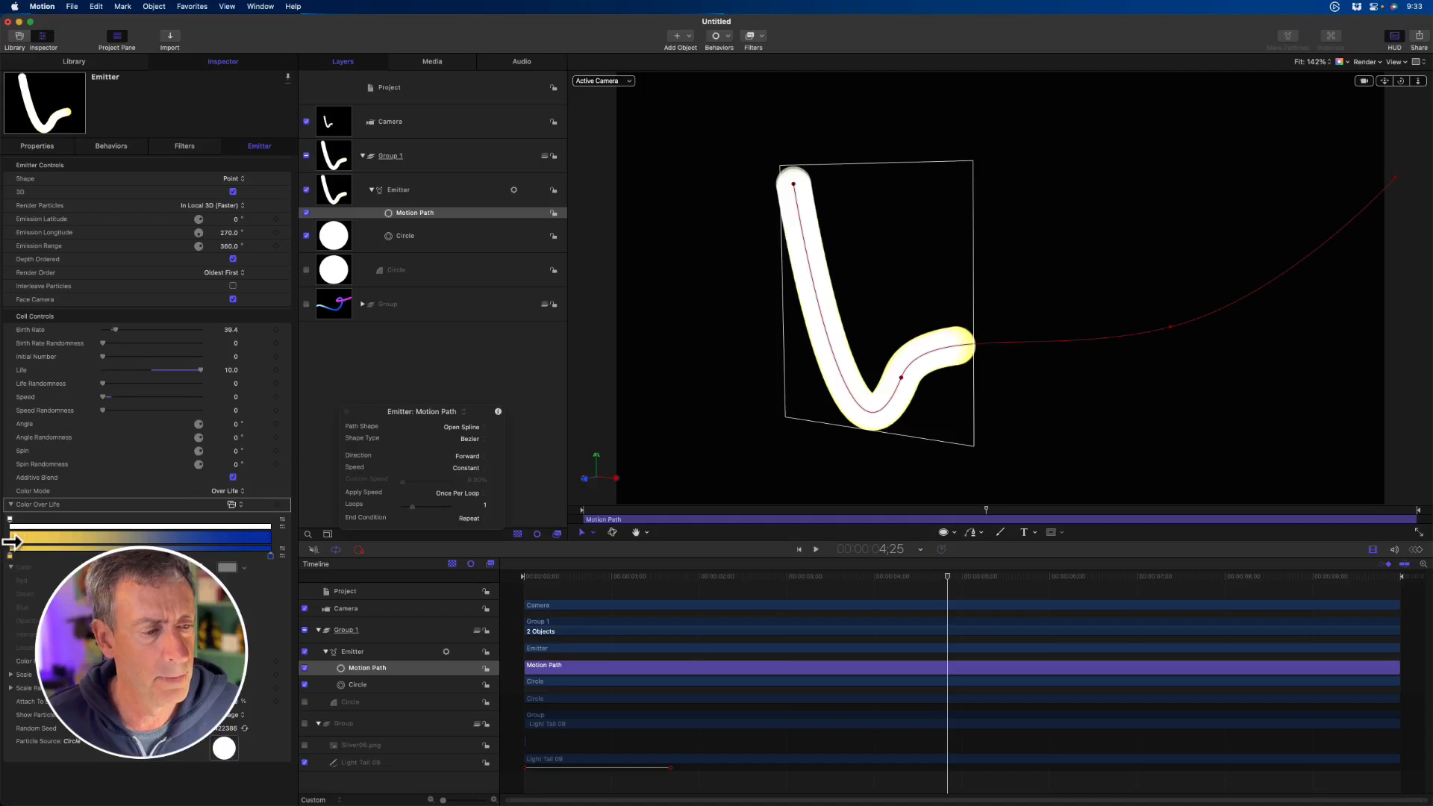
{"action": "left_click", "coordinate": [11, 522]}
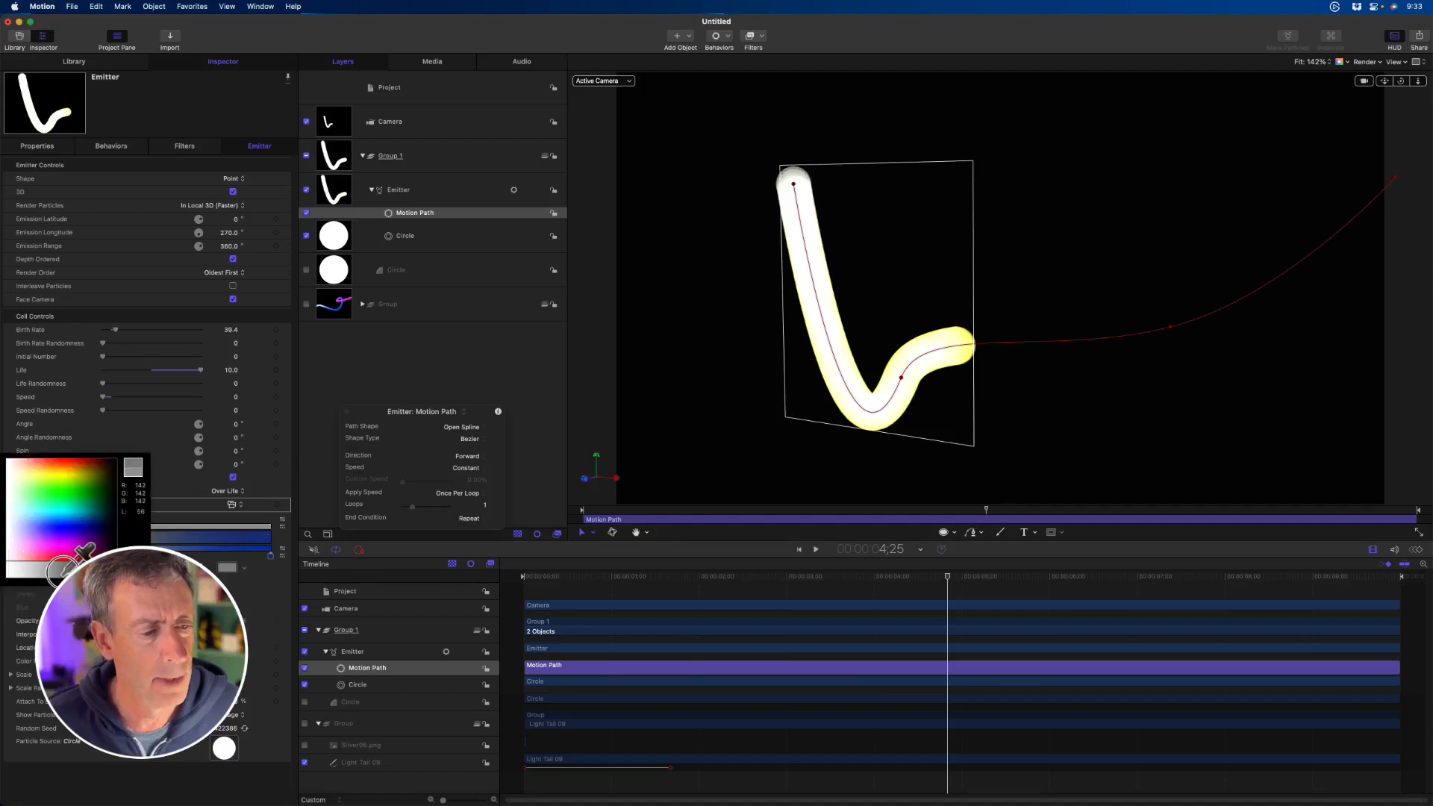
{"action": "left_click_drag", "start_coordinate": [64, 571], "coordinate": [110, 559]}
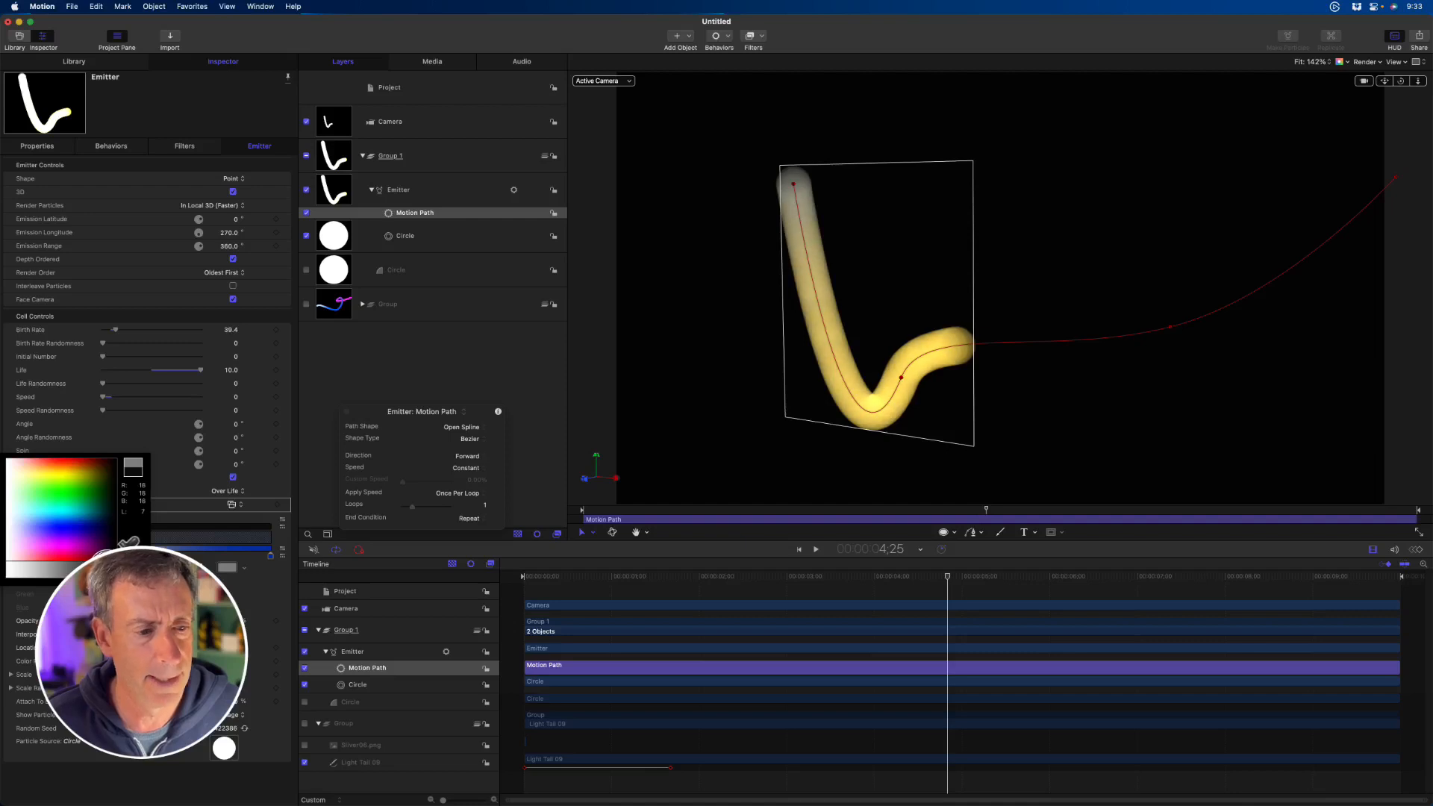
{"action": "left_click", "coordinate": [167, 417]}
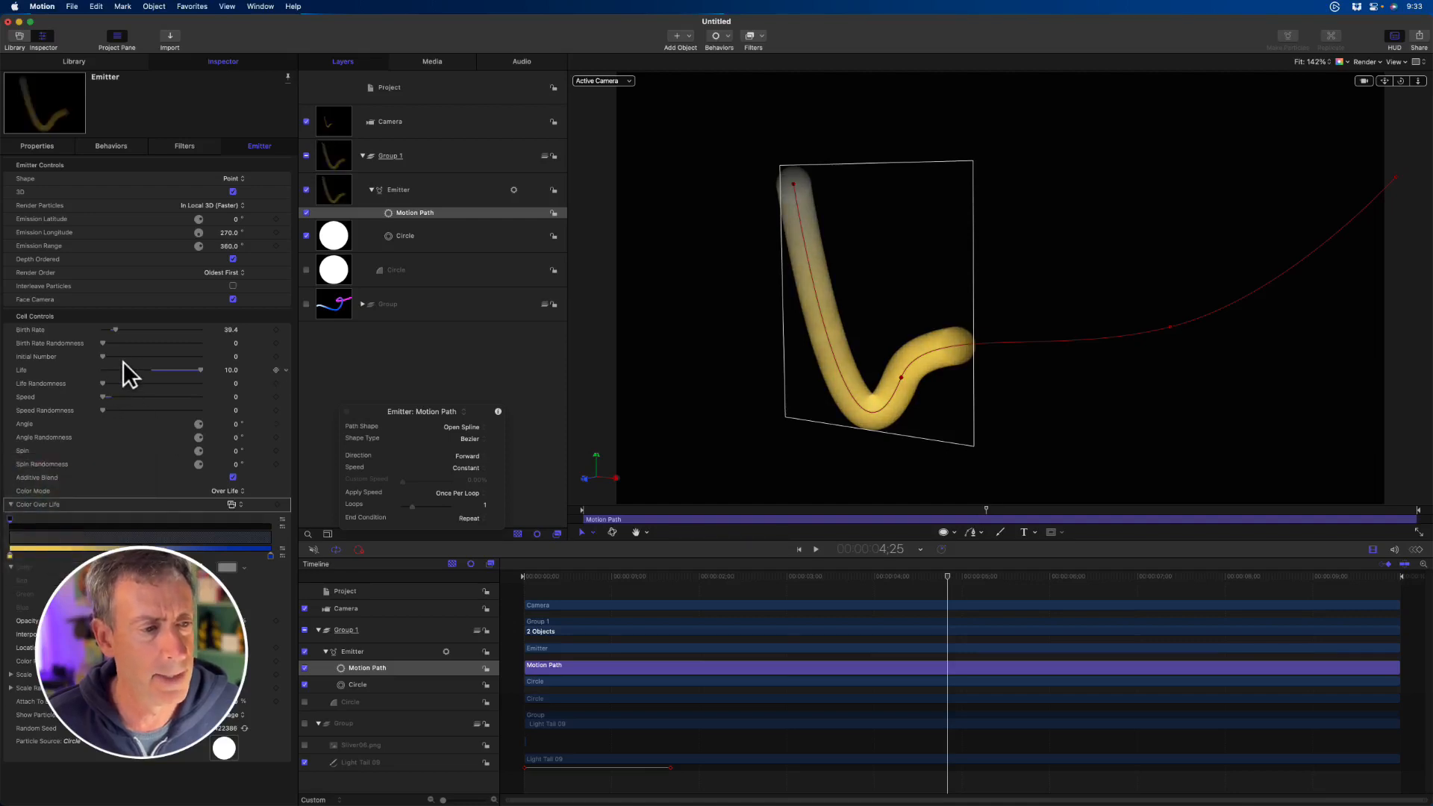
- Increase the Birth Rate to 73 and check the trail from another angle near the end of the project
{"action": "left_click_drag", "start_coordinate": [118, 329], "coordinate": [126, 330]}
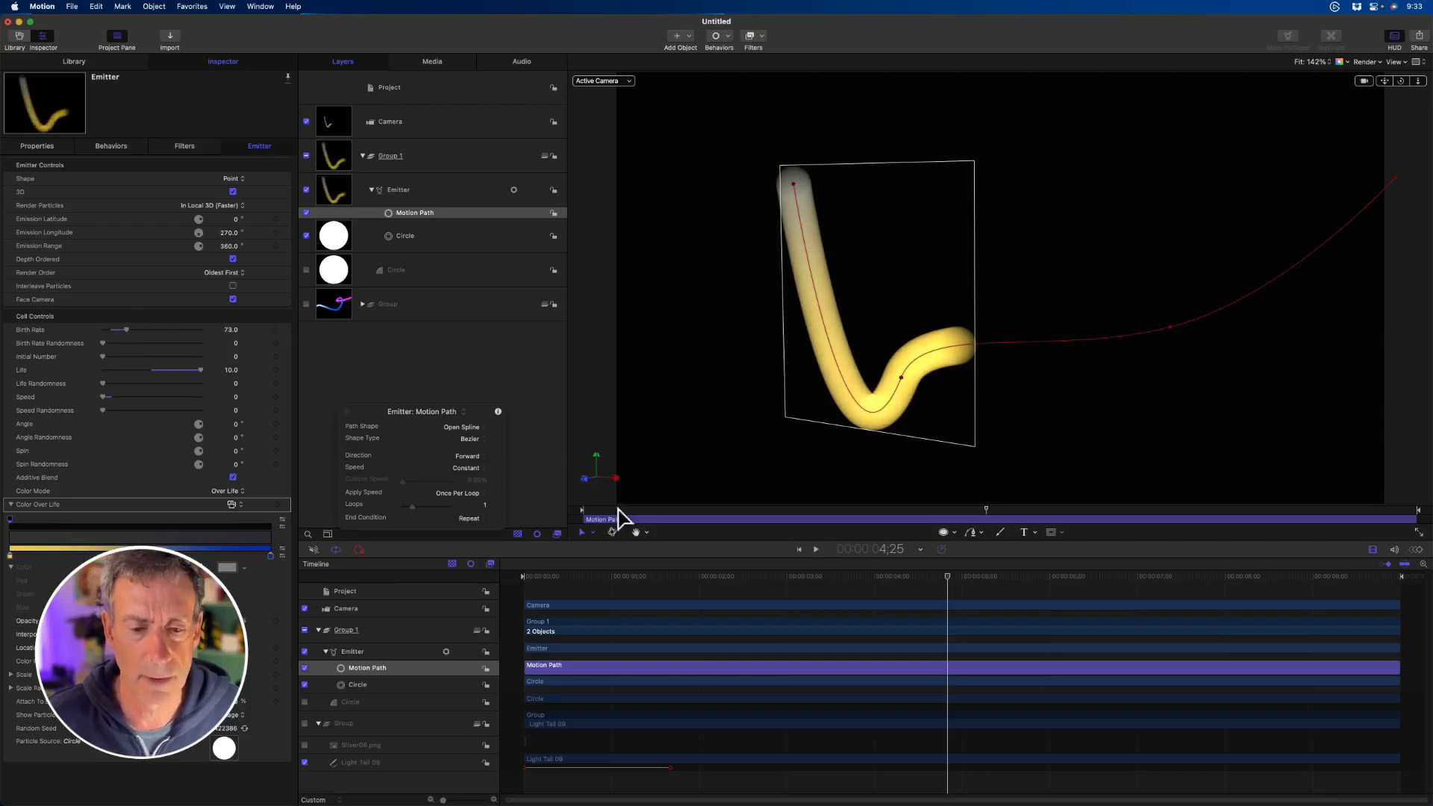
{"action": "left_click_drag", "start_coordinate": [618, 517], "coordinate": [1353, 532]}
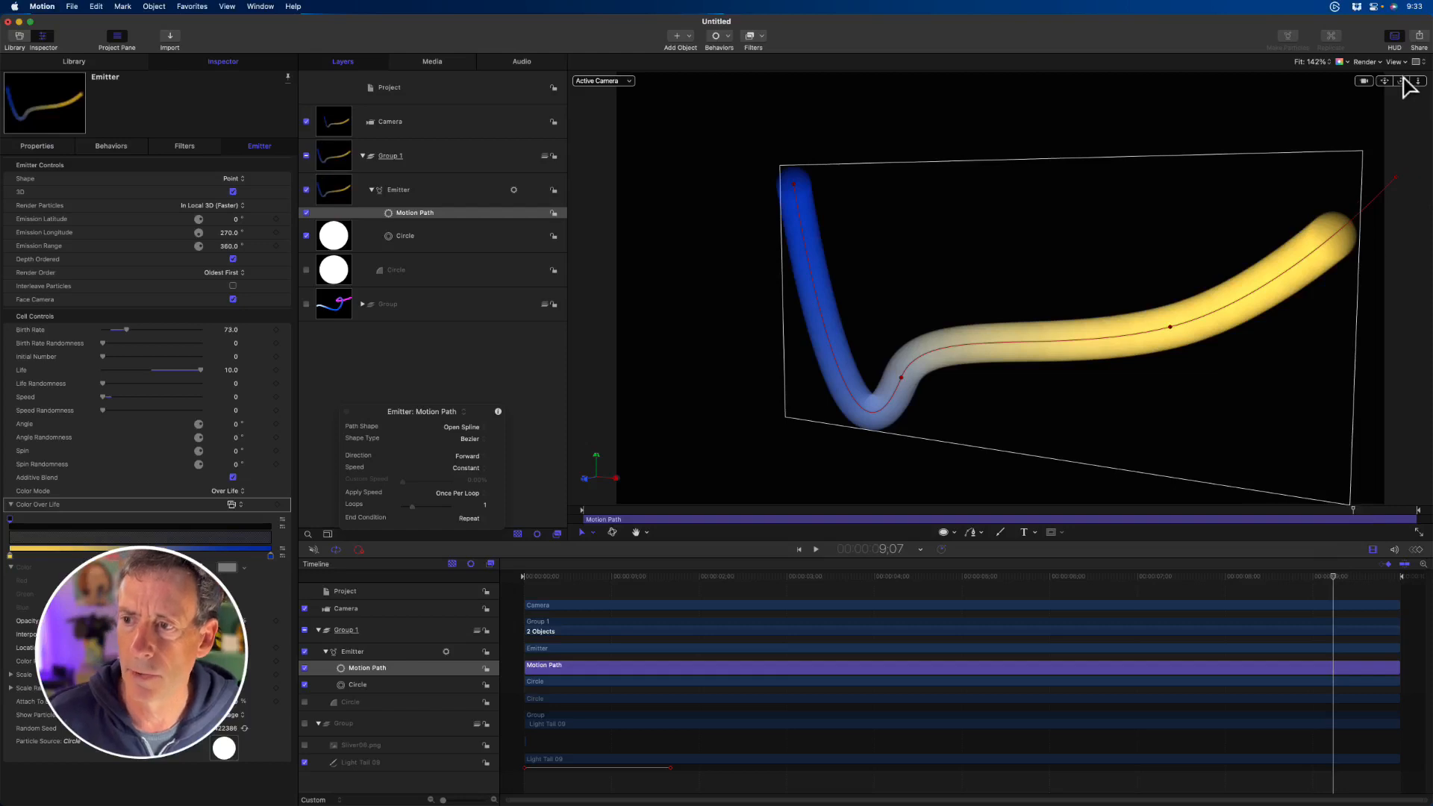
{"action": "left_click_drag", "start_coordinate": [1406, 86], "coordinate": [1404, 84]}
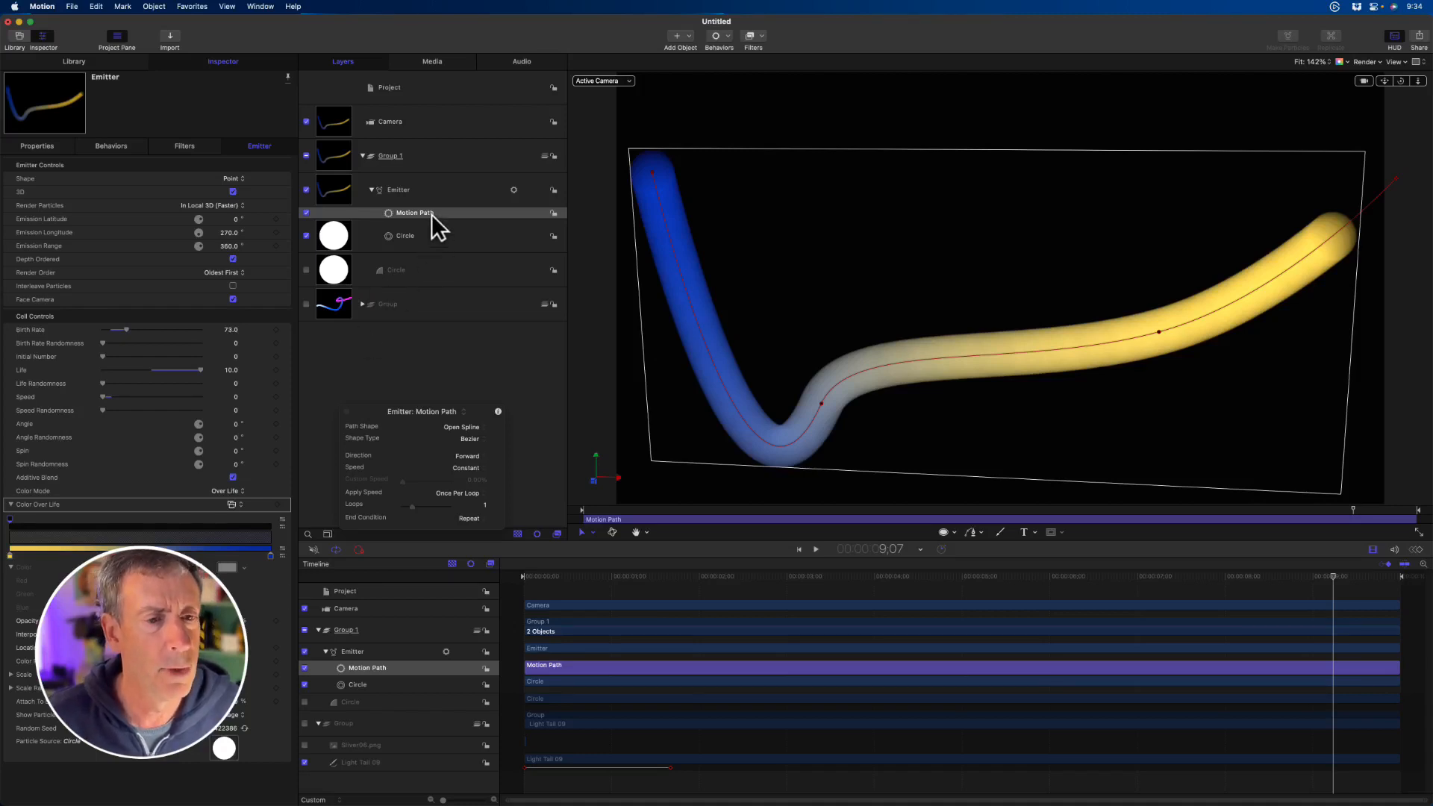
- Move Point 2 of the motion path to -261, -226.8, -1222.8 px, and play the animation from the start
{"action": "left_click", "coordinate": [113, 147]}
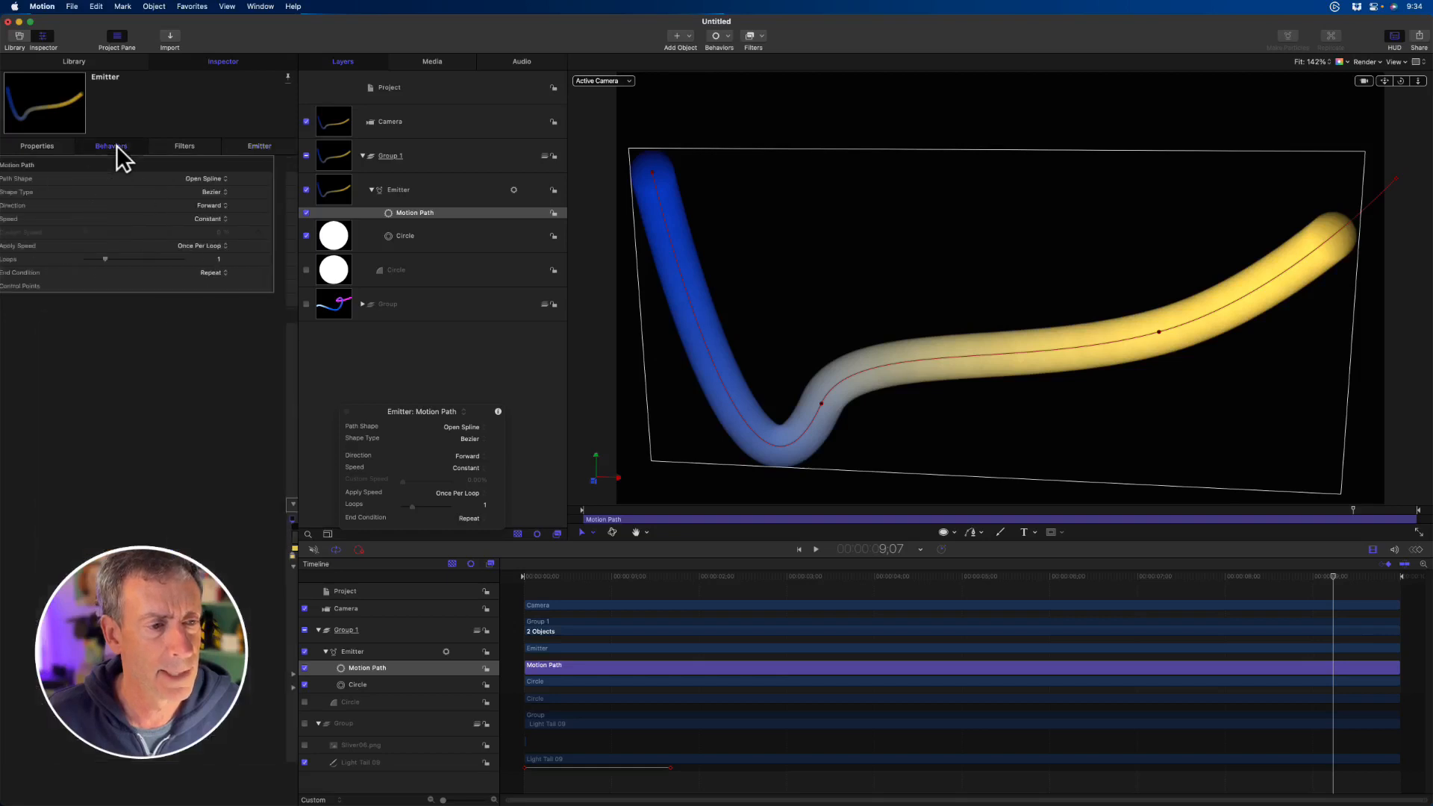
{"action": "left_click", "coordinate": [11, 285]}
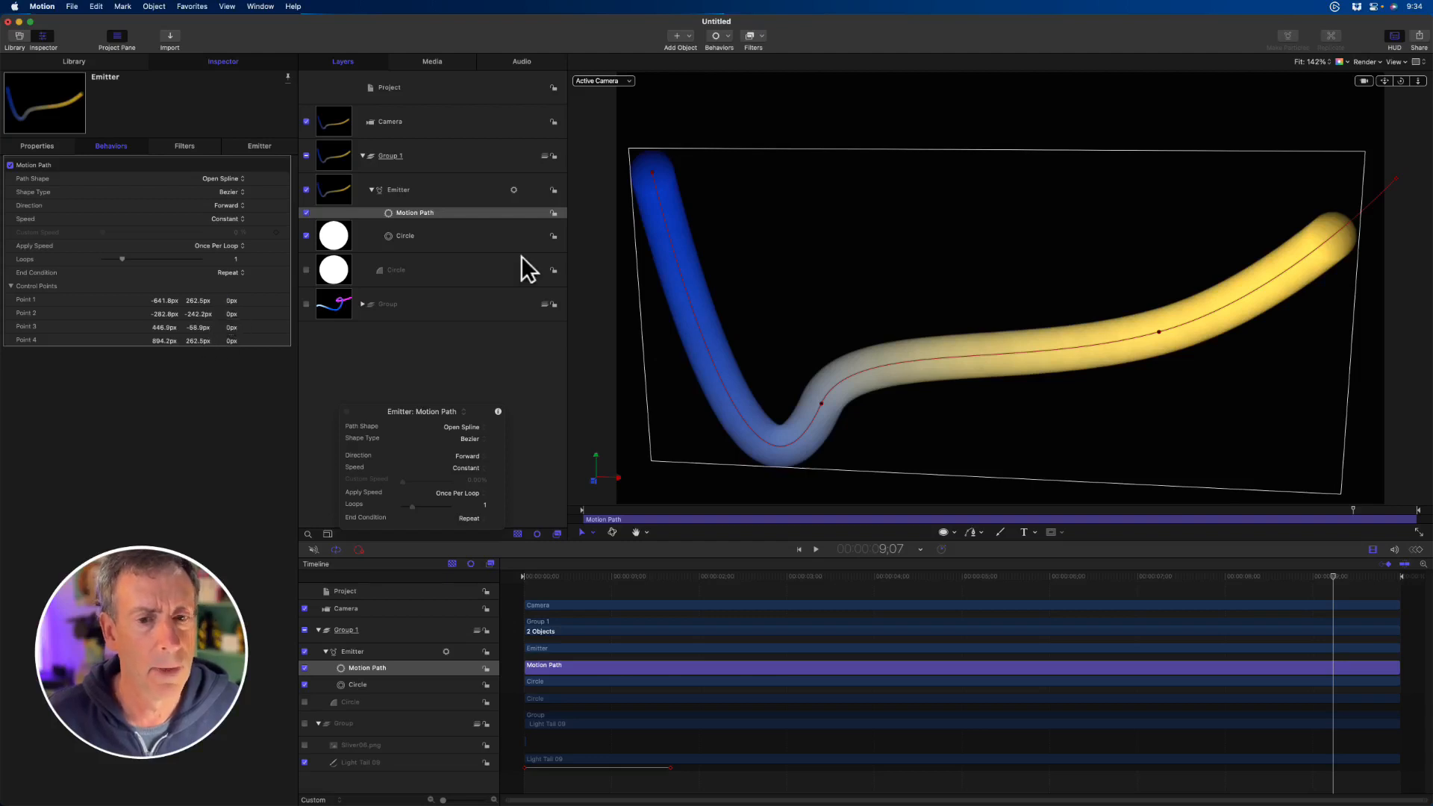
{"action": "mouse_move", "coordinate": [820, 404]}
{"action": "left_mouse_down"}
{"action": "mouse_move", "coordinate": [846, 405]}
{"action": "mouse_move", "coordinate": [833, 398]}
{"action": "left_mouse_up"}
{"action": "left_click_drag", "start_coordinate": [233, 321], "coordinate": [236, 321]}
{"action": "left_click_drag", "start_coordinate": [233, 321], "coordinate": [224, 320]}
{"action": "mouse_move", "coordinate": [1401, 84]}
{"action": "left_mouse_down"}
{"action": "mouse_move", "coordinate": [1381, 82]}
{"action": "mouse_move", "coordinate": [1402, 81]}
{"action": "left_mouse_up"}
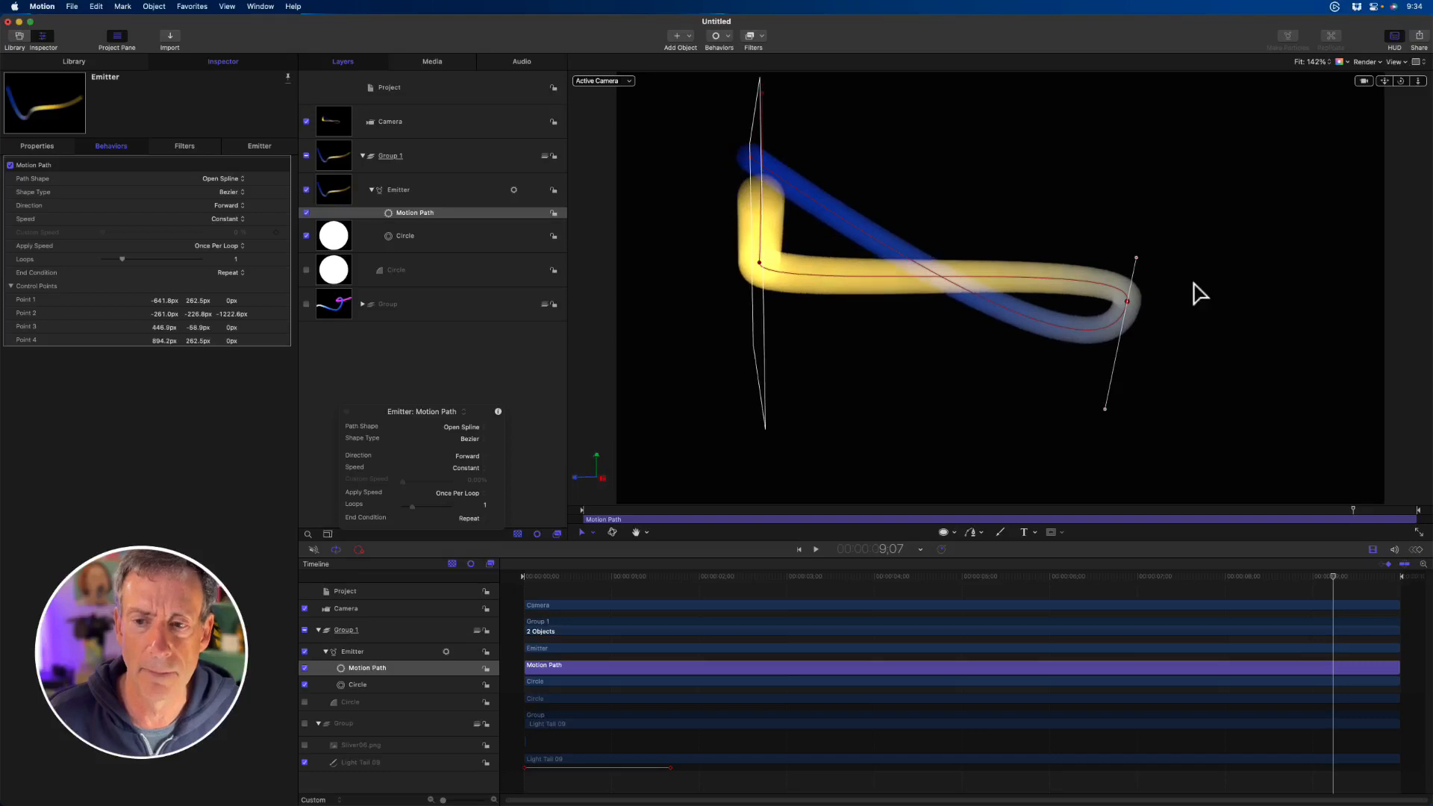
{"action": "left_click_drag", "start_coordinate": [607, 510], "coordinate": [557, 510]}
{"action": "key", "text": "space"}
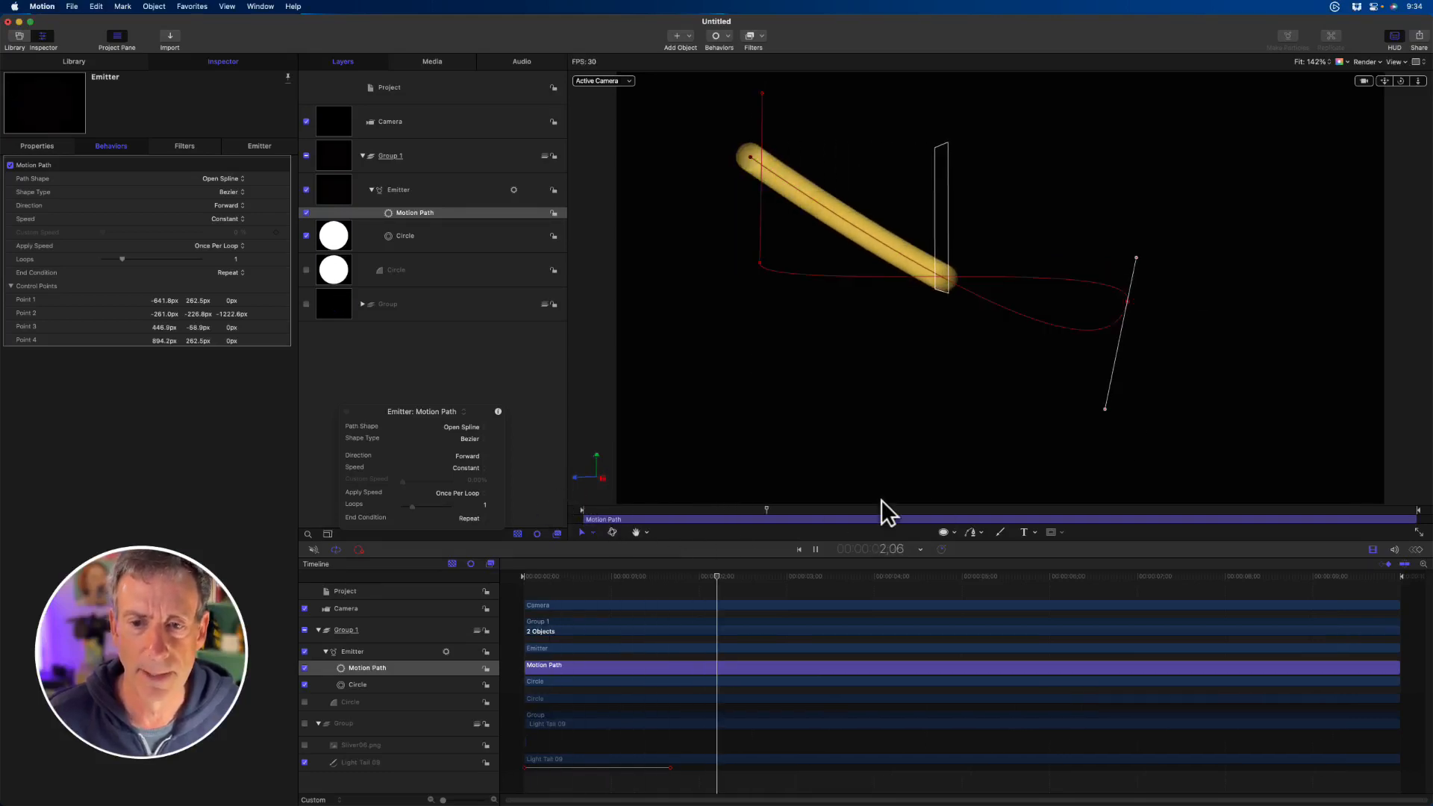
- Darken the gradient's opacity tag further, raise the Birth Rate to about 242, and inspect the stopped trail from another angle
{"action": "left_click", "coordinate": [261, 148]}
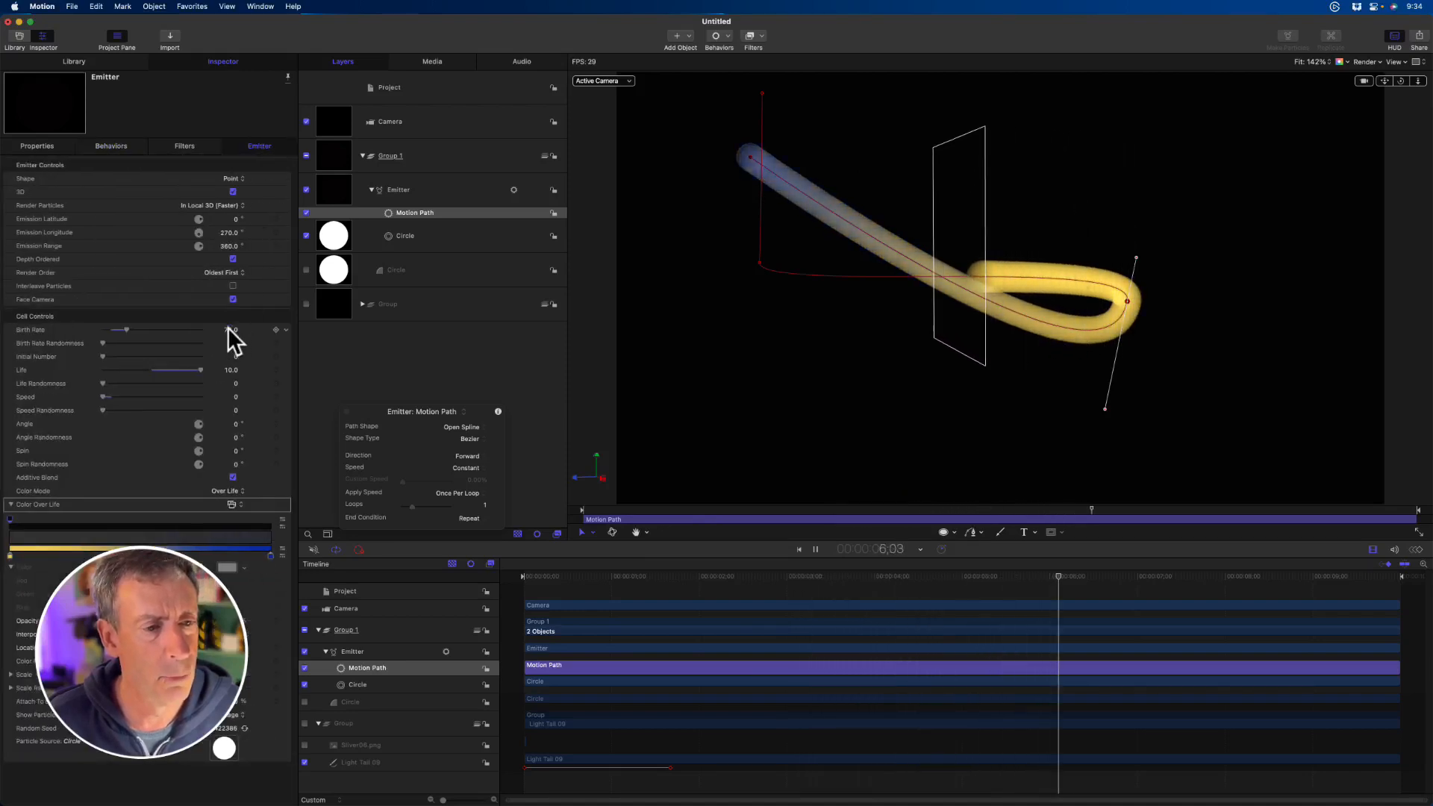
{"action": "left_click_drag", "start_coordinate": [229, 330], "coordinate": [228, 329]}
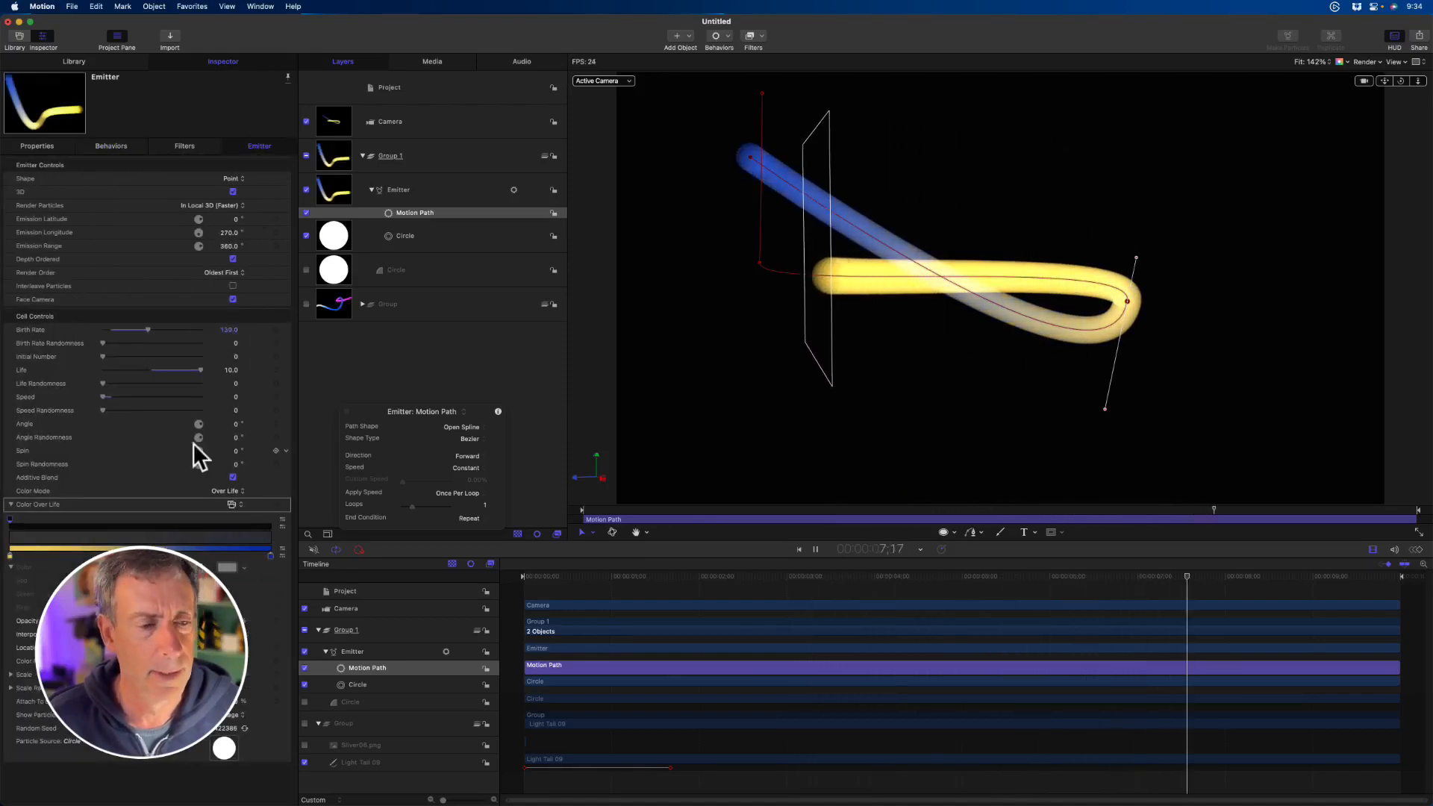
{"action": "left_click", "coordinate": [9, 517]}
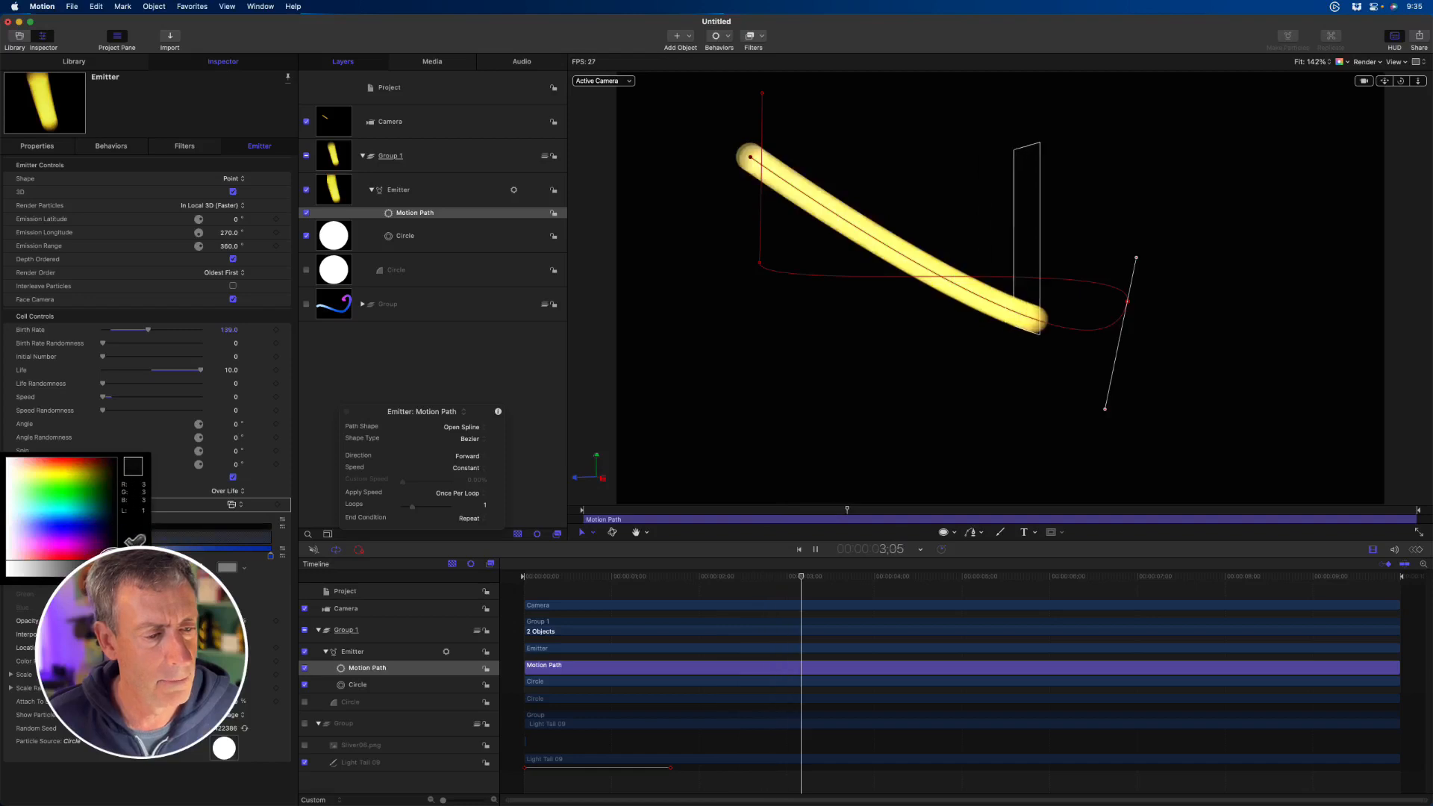
{"action": "left_click", "coordinate": [114, 568]}
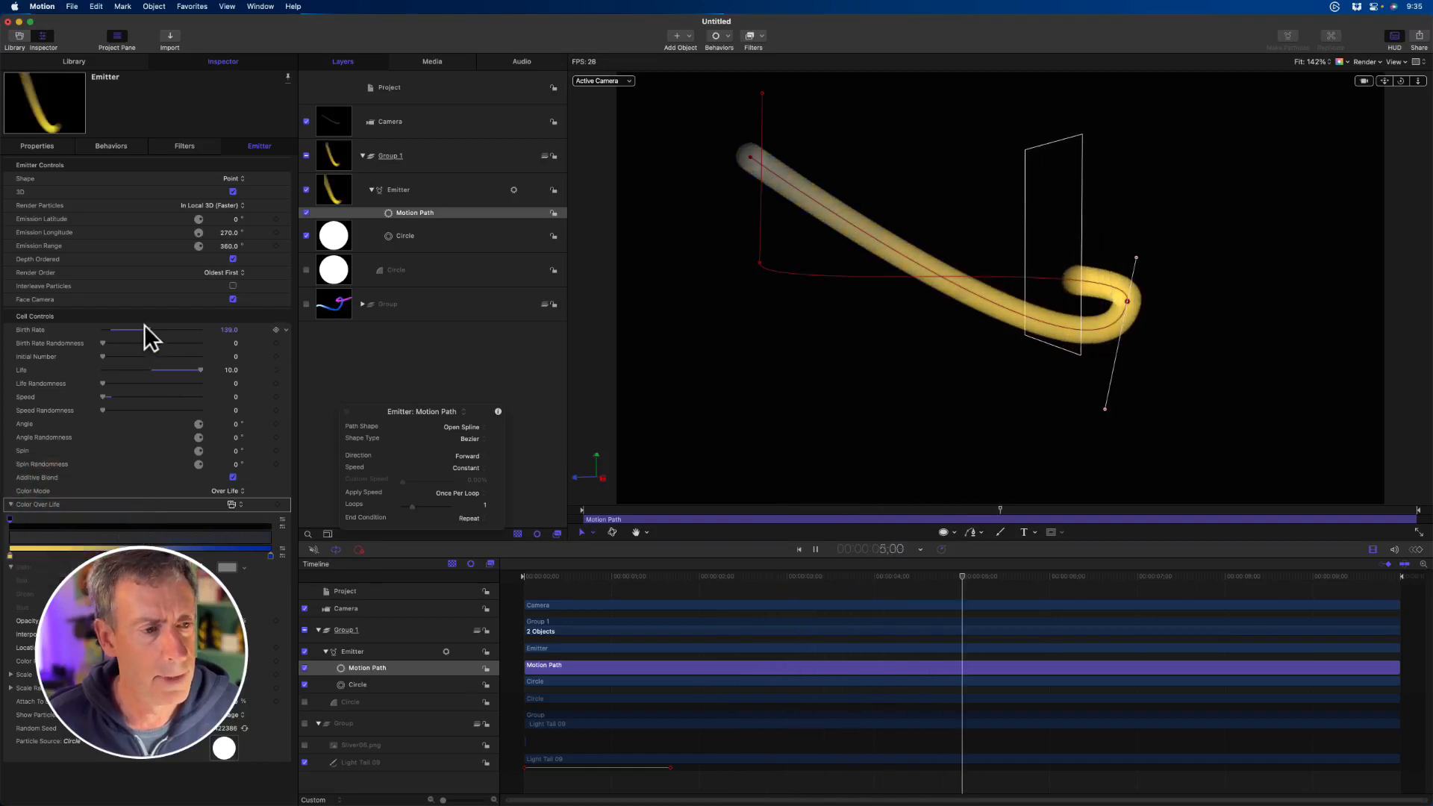
{"action": "left_click_drag", "start_coordinate": [148, 329], "coordinate": [182, 332]}
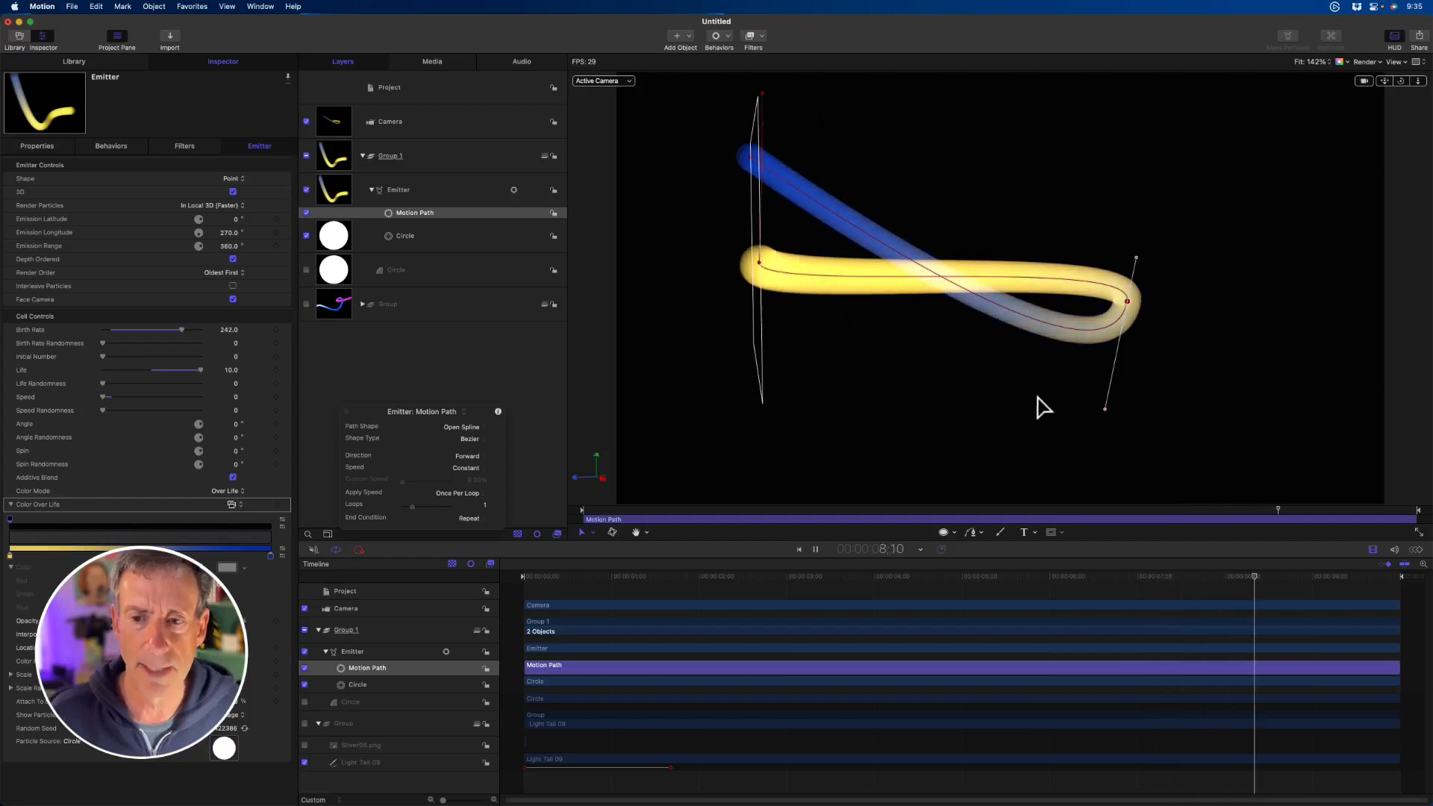
{"action": "key", "text": "space"}
{"action": "left_click_drag", "start_coordinate": [1406, 81], "coordinate": [1398, 79]}
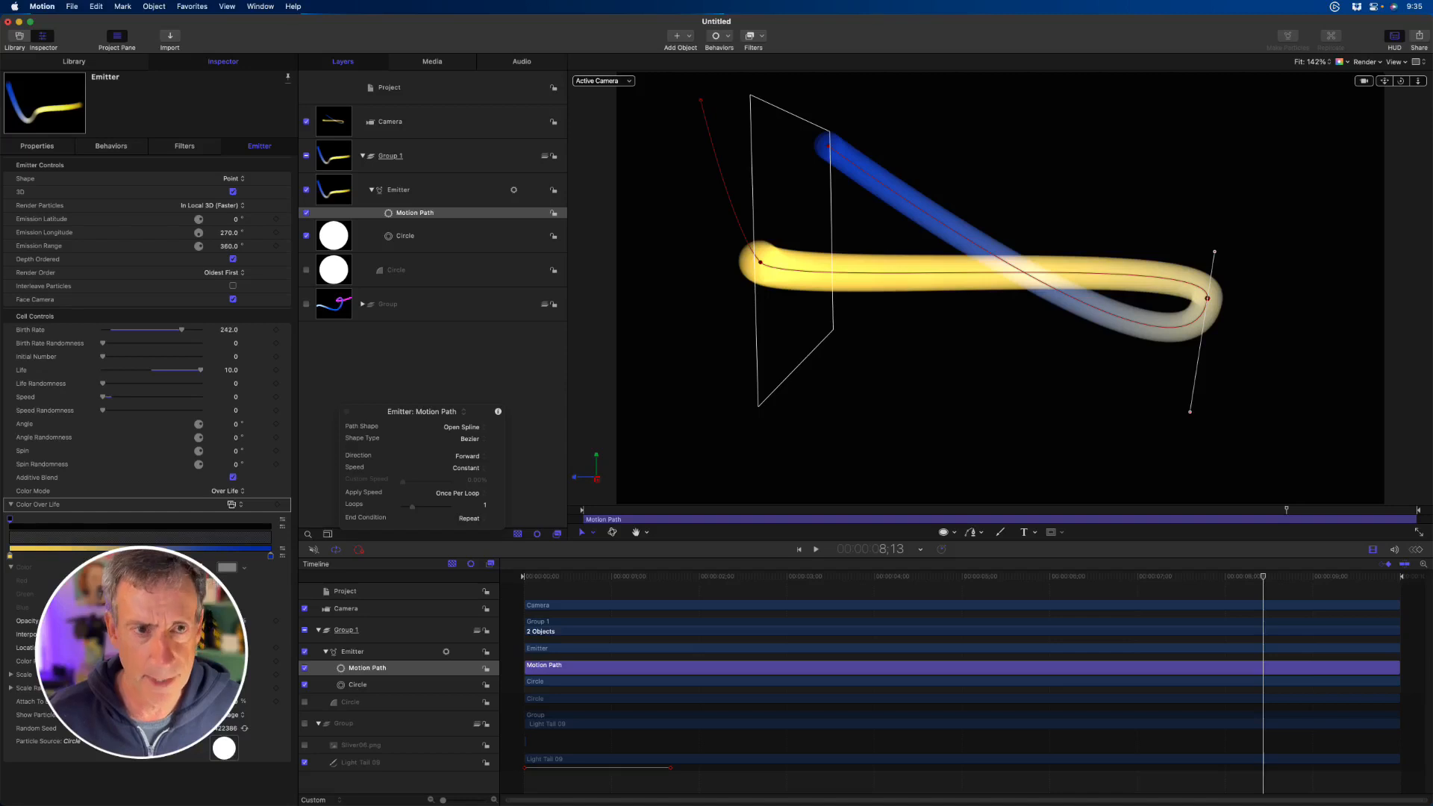
- Hide Group 1, show the other group, and select its Light Tail 09 stroke, restoring the default camera view
{"action": "key", "text": "super+Tab"}
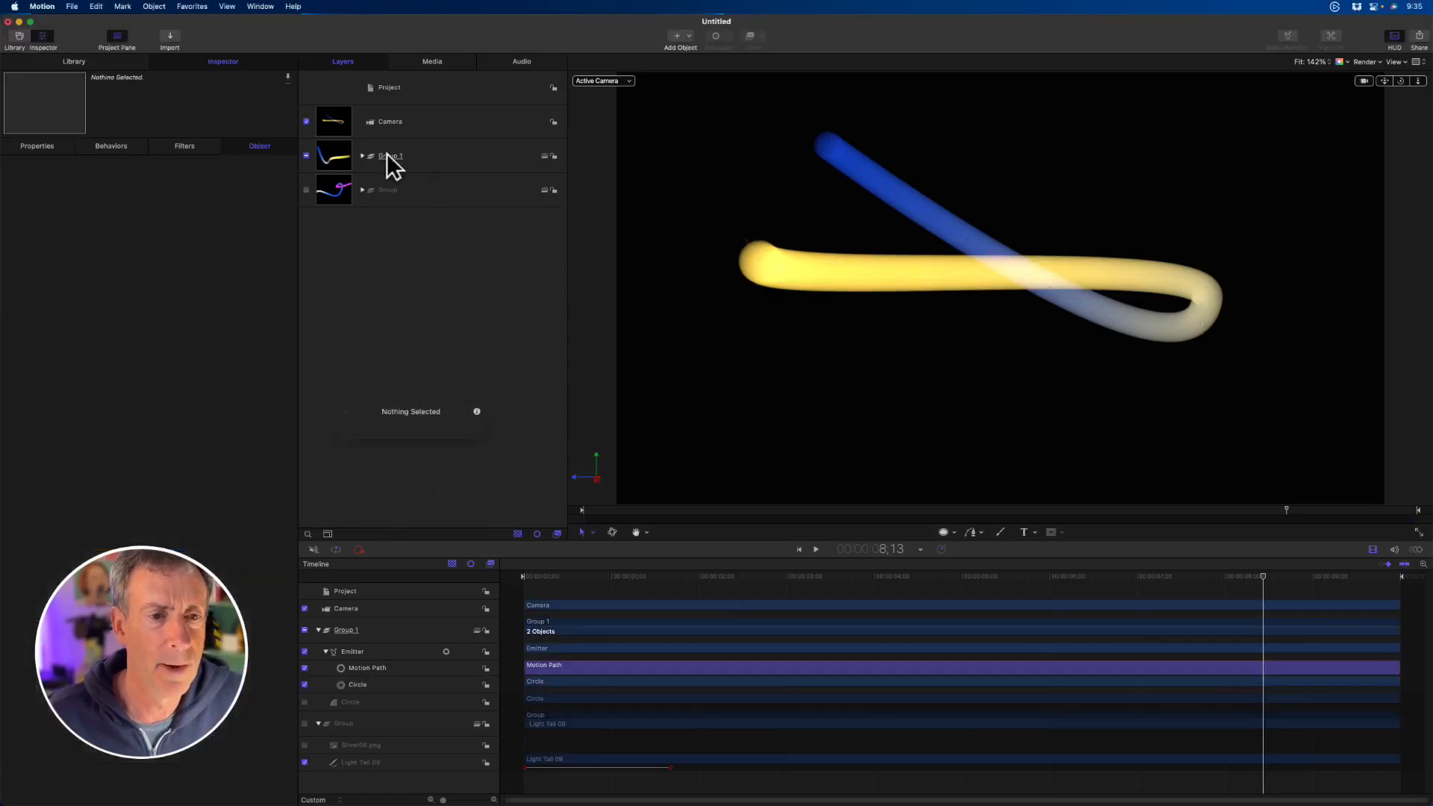
{"action": "left_click", "coordinate": [306, 190]}
{"action": "left_click", "coordinate": [305, 155]}
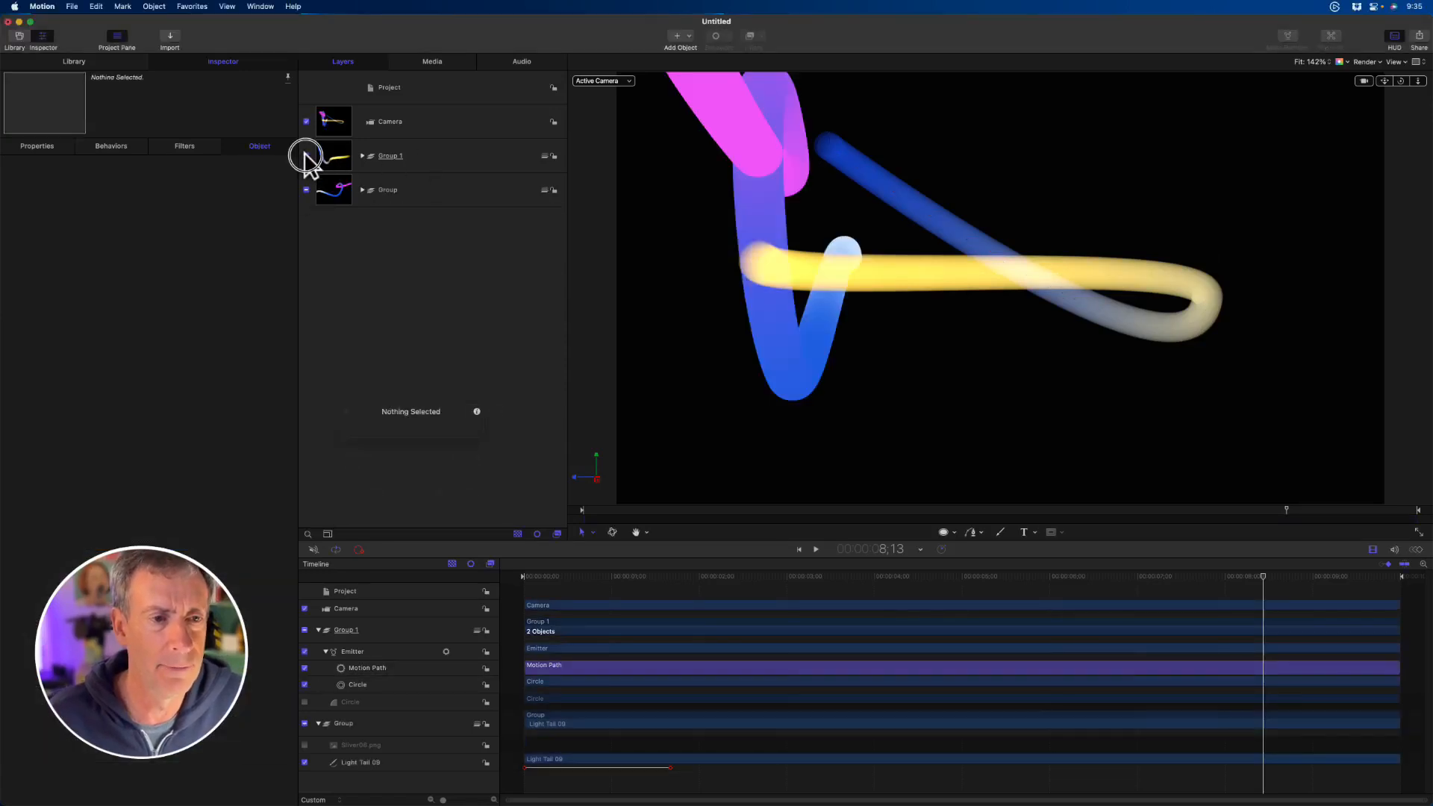
{"action": "left_click", "coordinate": [409, 185]}
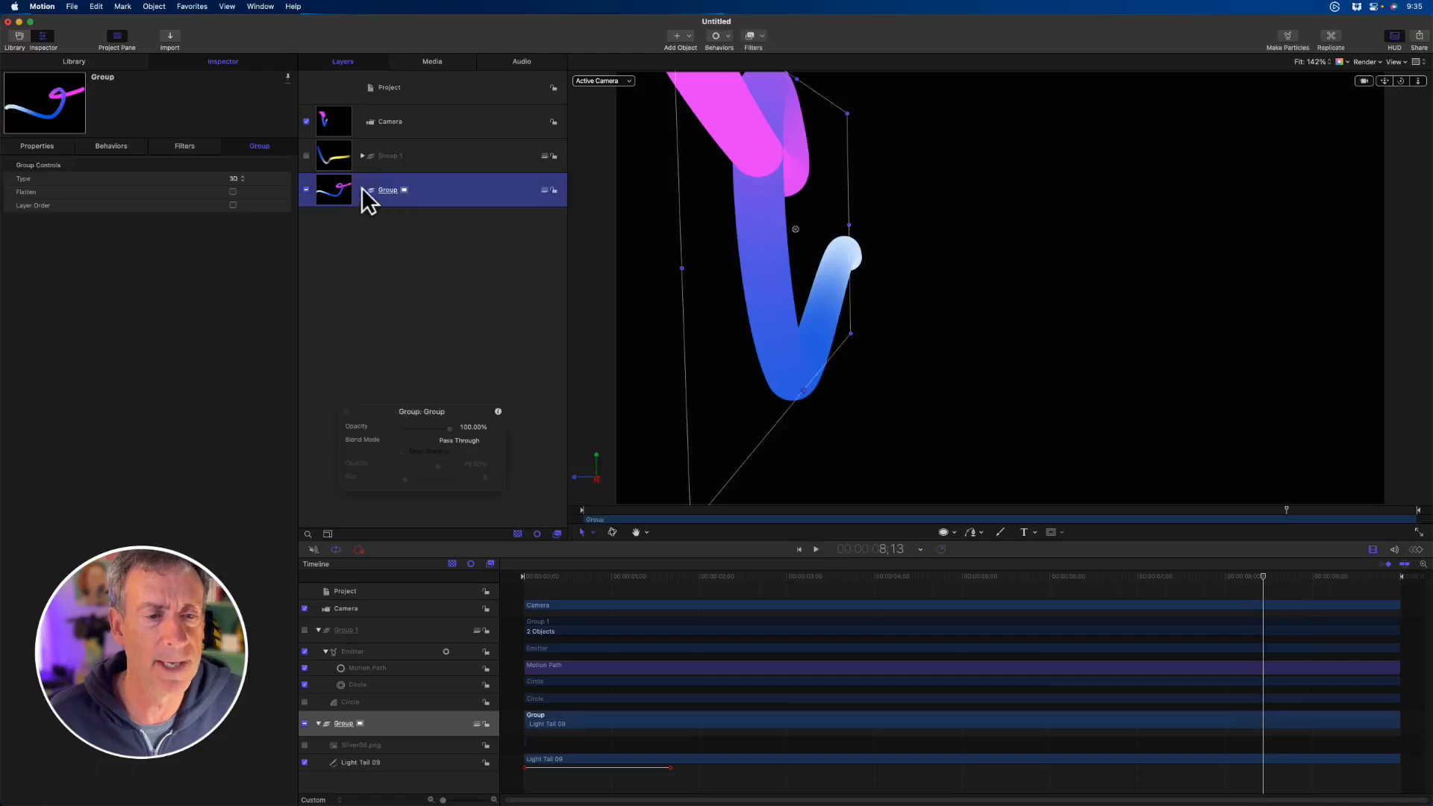
{"action": "left_click", "coordinate": [361, 188]}
{"action": "left_click", "coordinate": [424, 257]}
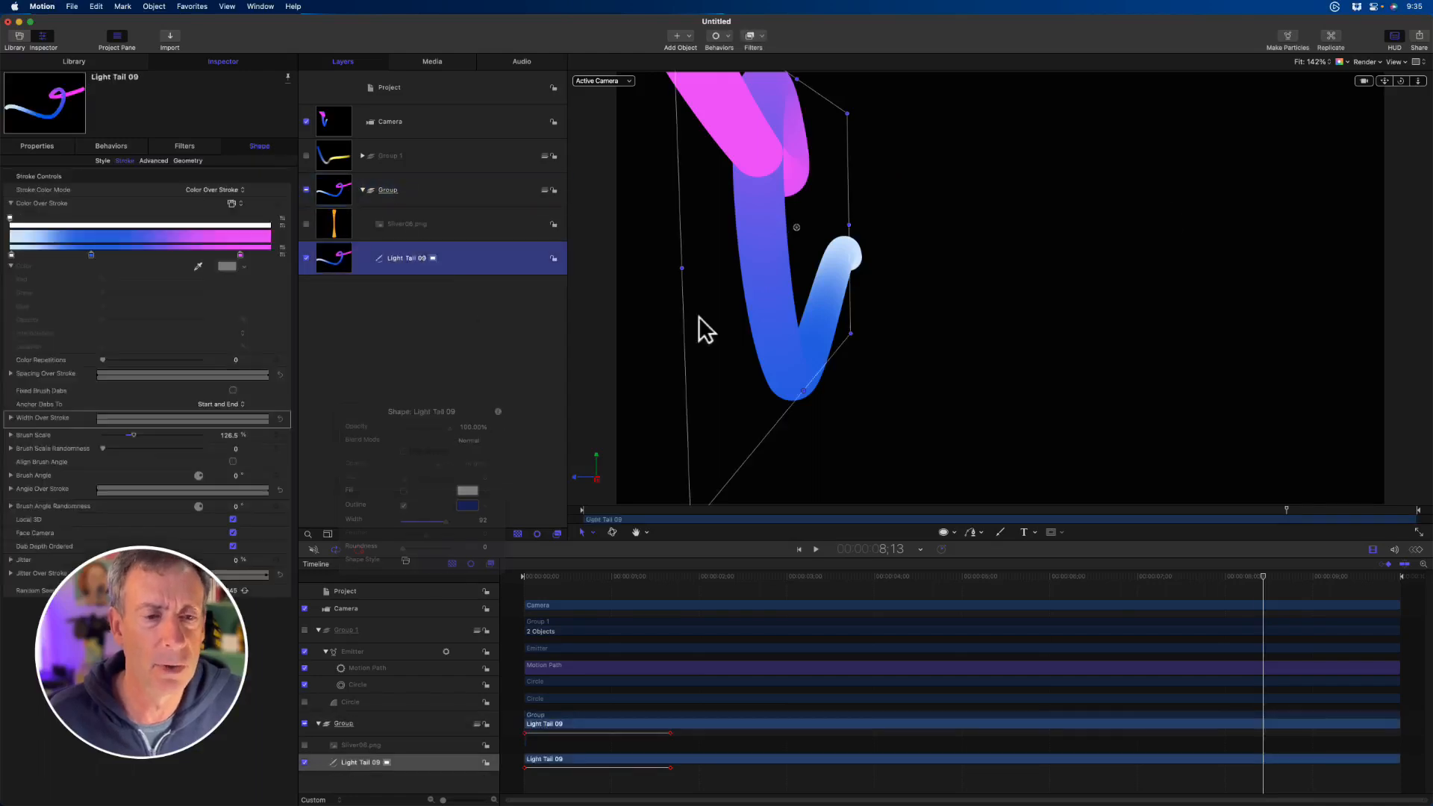
{"action": "left_click", "coordinate": [1402, 81]}
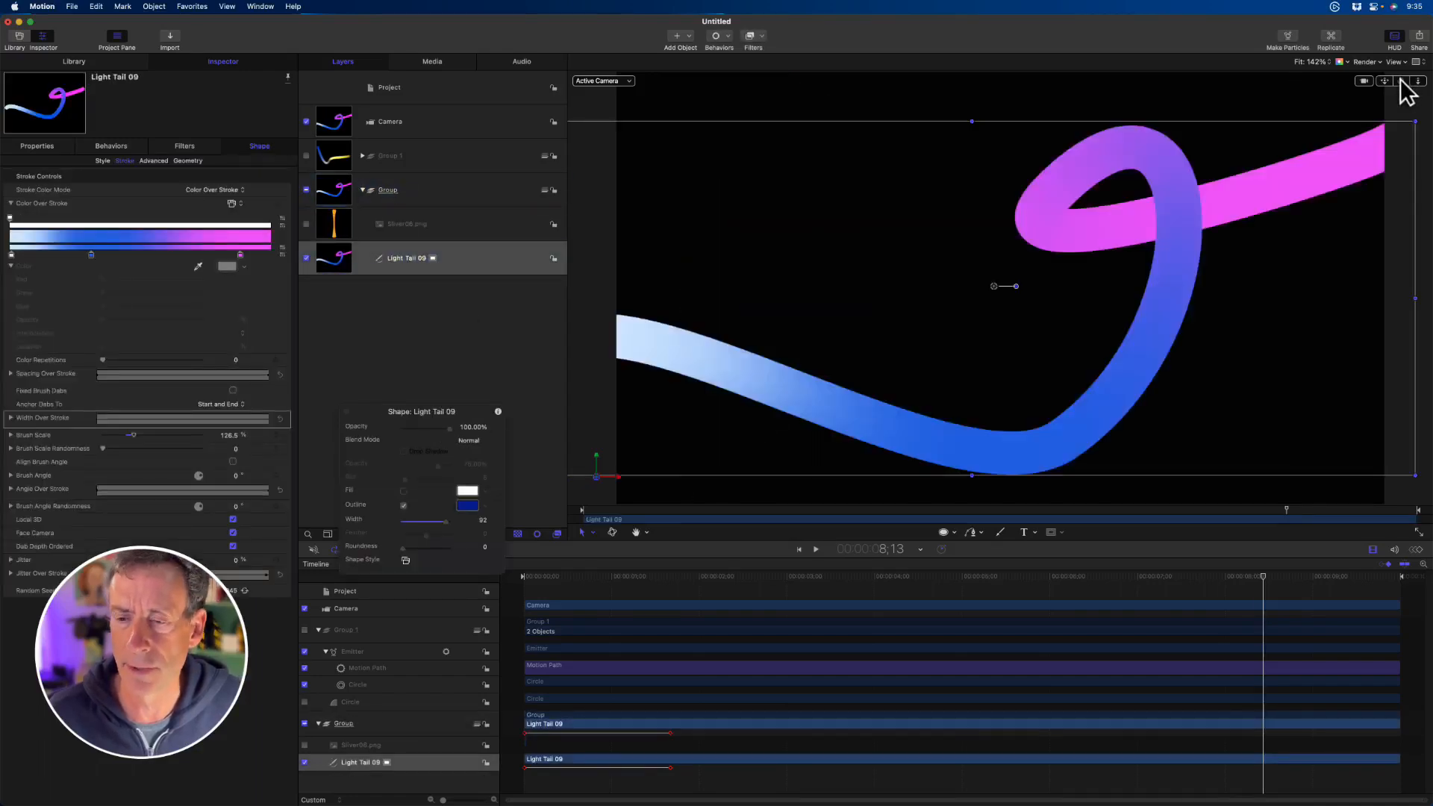
- Play the Light Tail 09 stroke animation from the start of the project
{"action": "key", "text": "Home"}
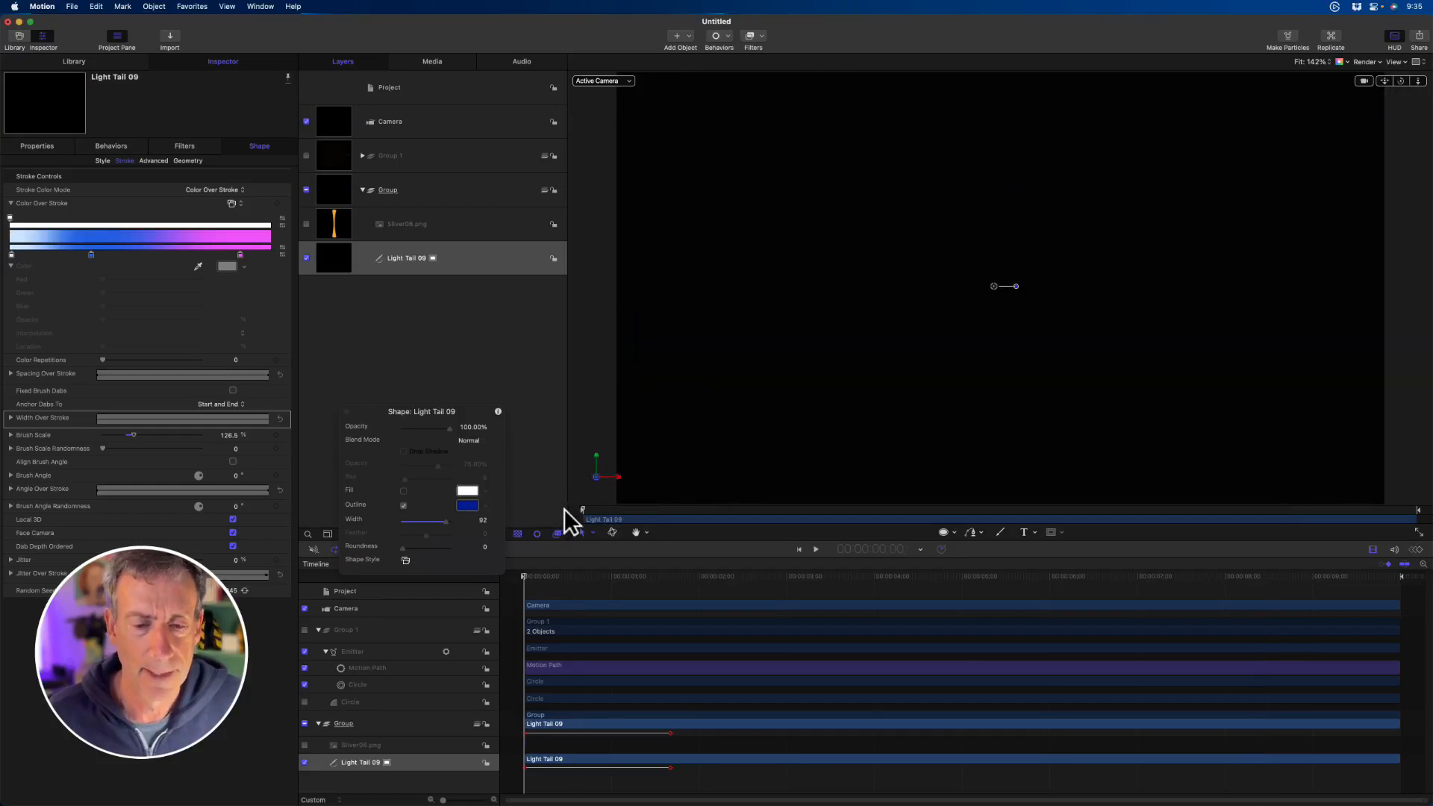
{"action": "key", "text": "space"}
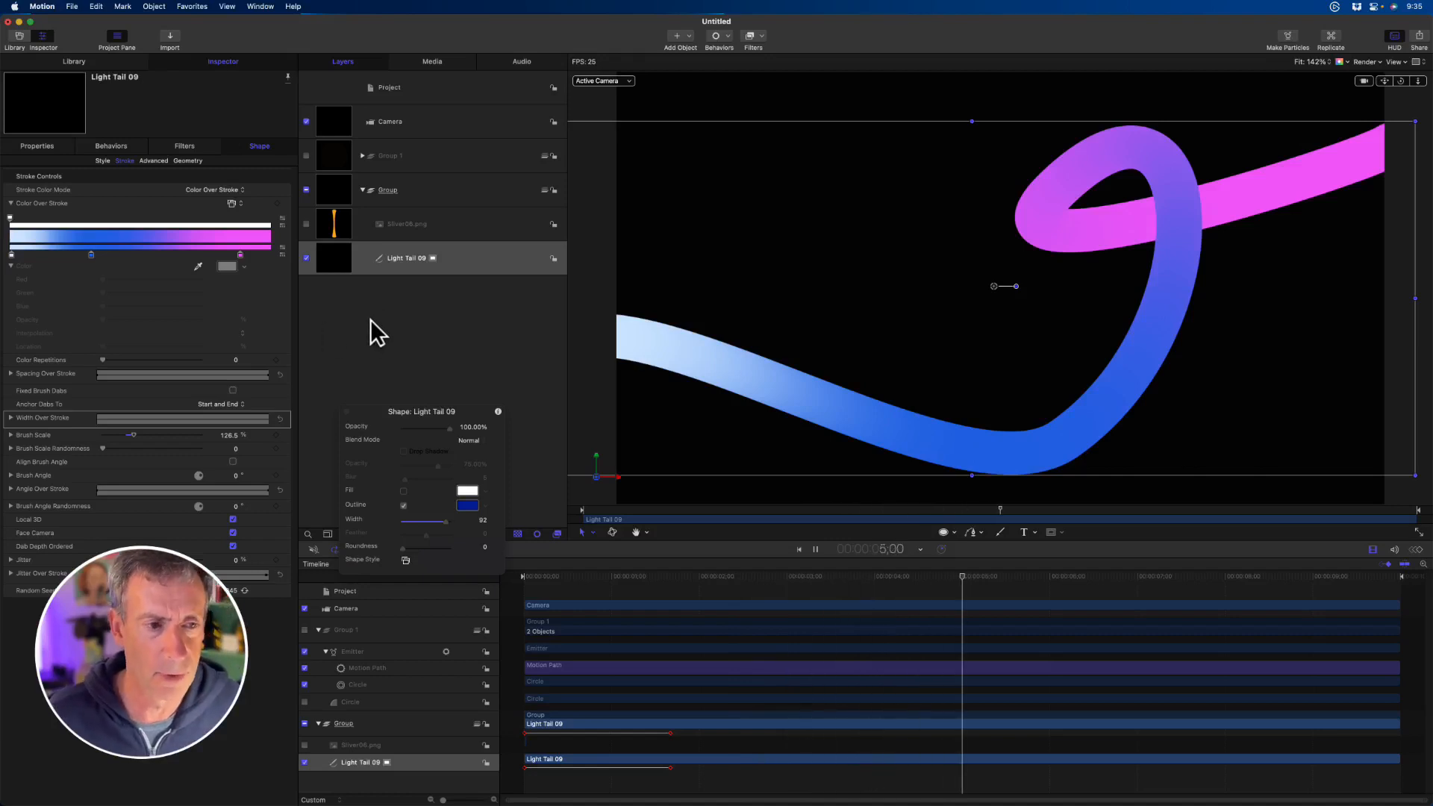
{"action": "key", "text": "space"}
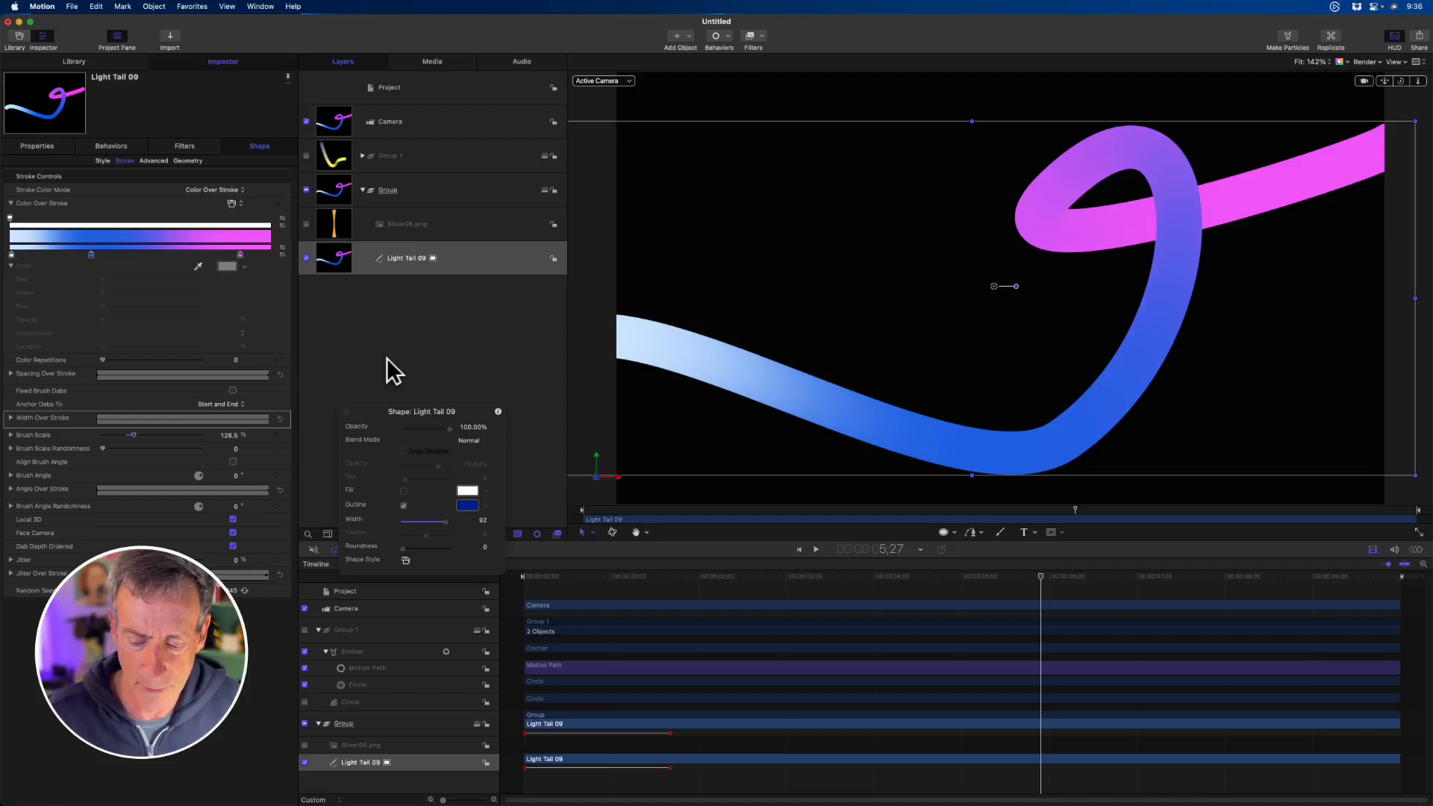
{"action": "key", "text": "space"}
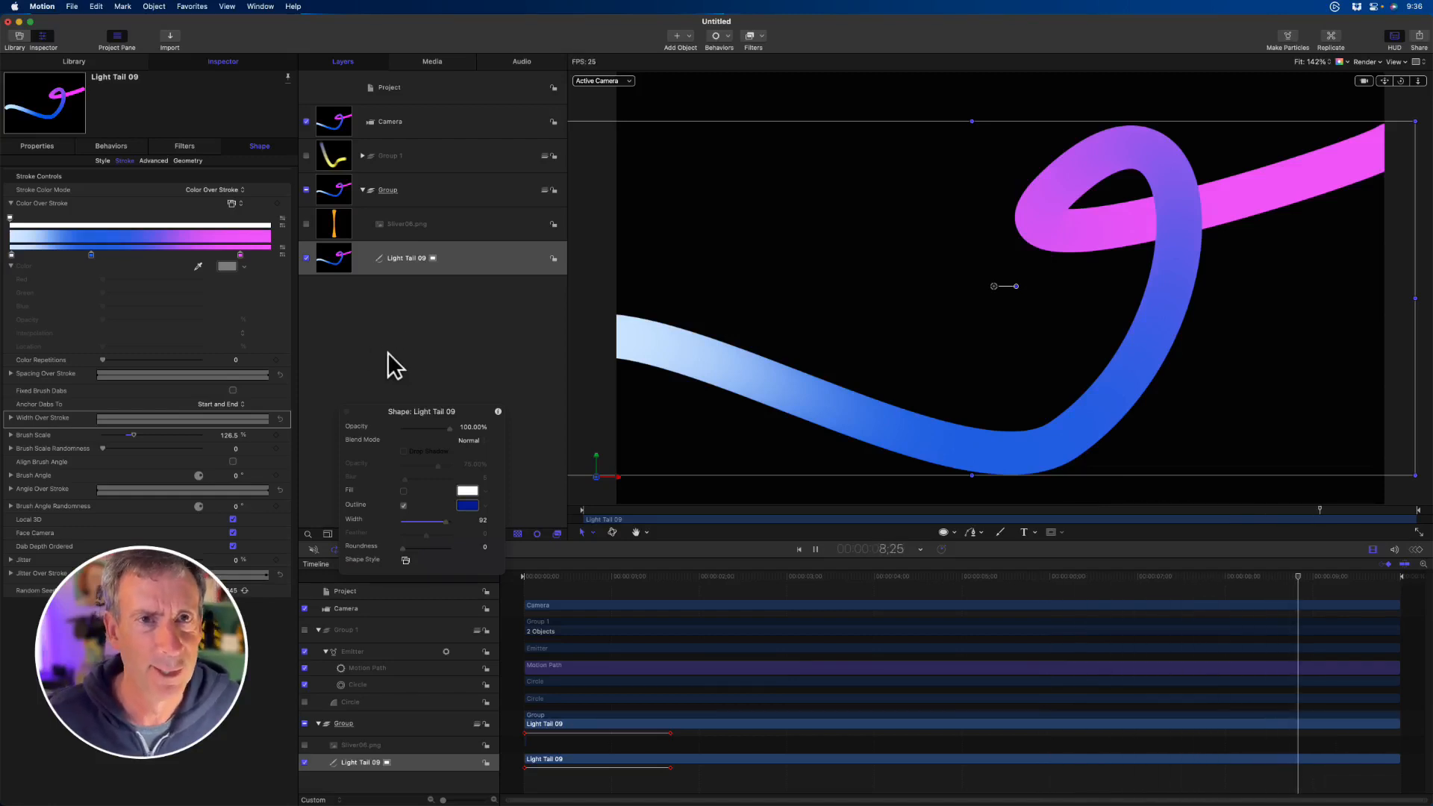
- Try raising the Light Tail 09 stroke's Brush Scale to 248%, stop playback, and undo the change
{"action": "left_click", "coordinate": [10, 435]}
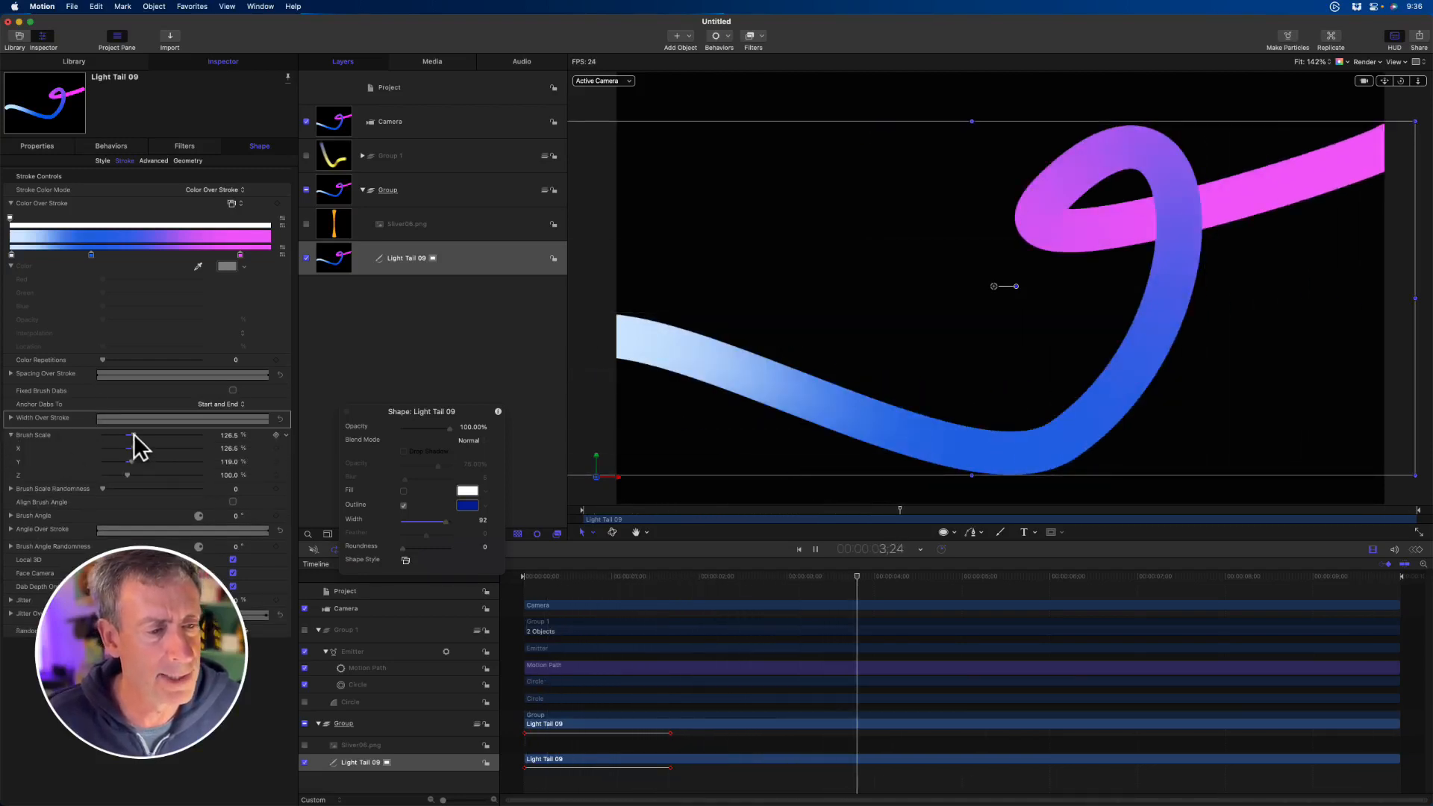
{"action": "left_click_drag", "start_coordinate": [132, 433], "coordinate": [163, 435]}
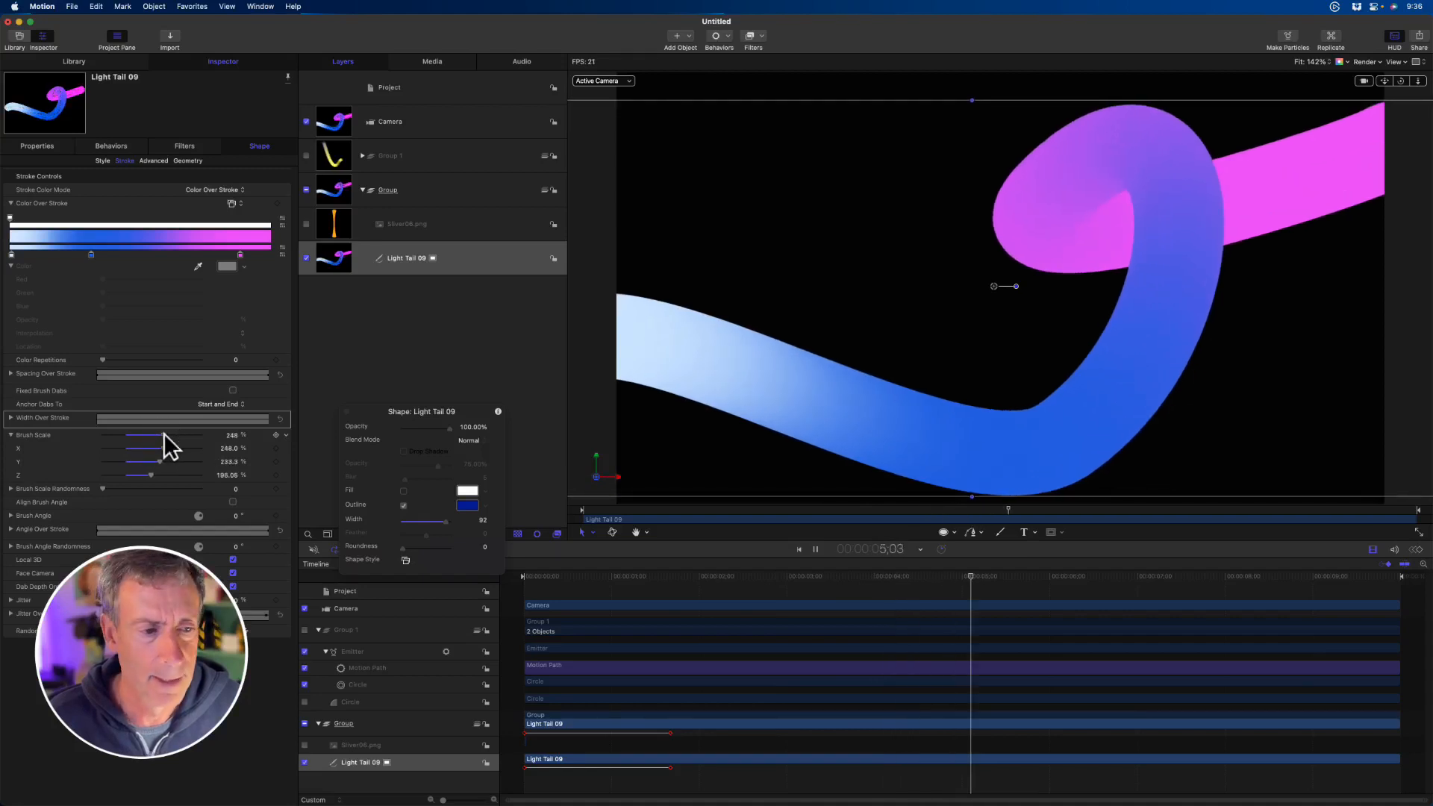
{"action": "key", "text": "space"}
{"action": "key", "text": "super+z"}
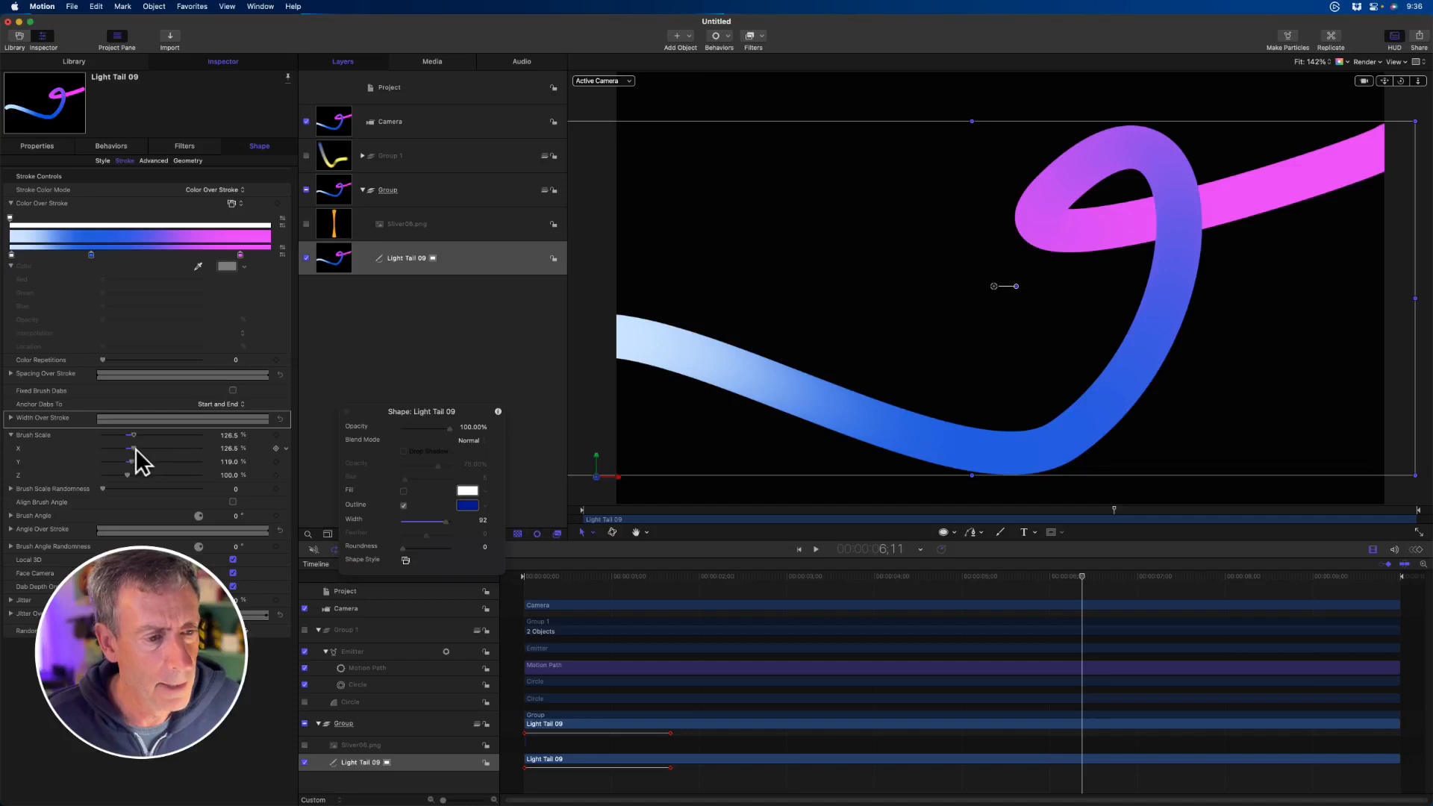
- Set Brush Scale Randomness to 200 and compare Brush Scale values of 219% and 44%
{"action": "mouse_move", "coordinate": [134, 436]}
{"action": "left_mouse_down"}
{"action": "mouse_move", "coordinate": [231, 451]}
{"action": "mouse_move", "coordinate": [141, 446]}
{"action": "mouse_move", "coordinate": [199, 446]}
{"action": "mouse_move", "coordinate": [156, 447]}
{"action": "left_mouse_up"}
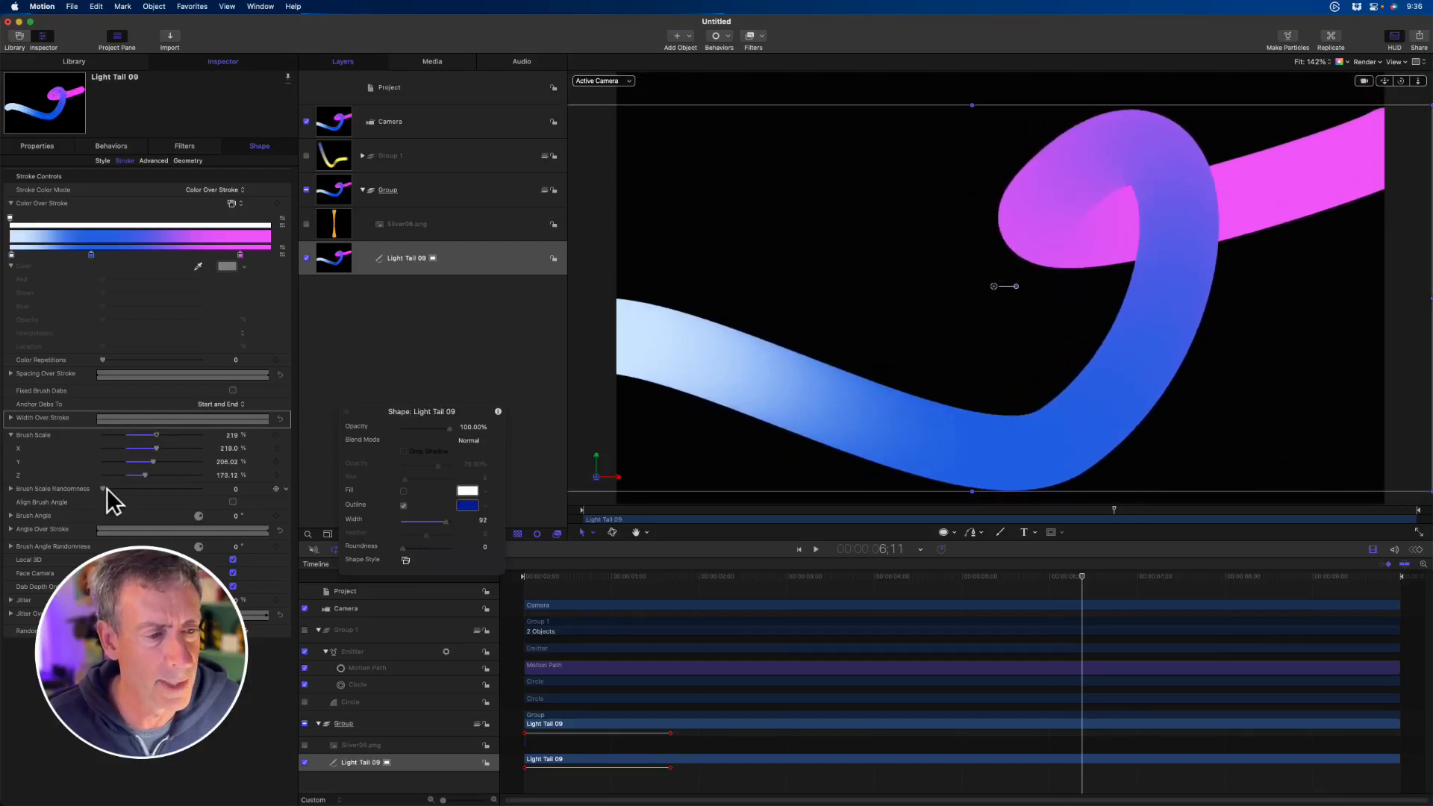
{"action": "left_click_drag", "start_coordinate": [105, 488], "coordinate": [239, 485]}
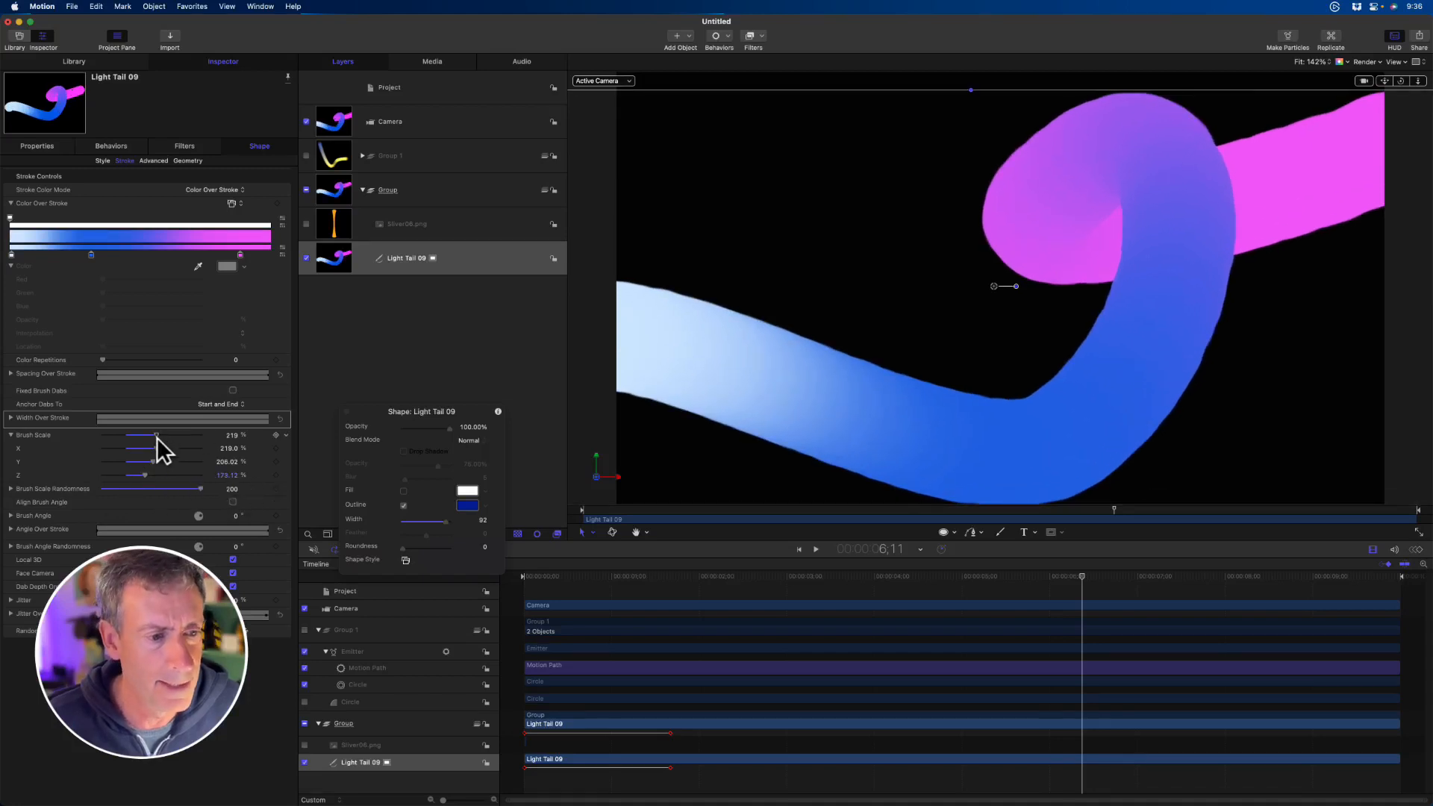
{"action": "left_click_drag", "start_coordinate": [156, 435], "coordinate": [112, 438]}
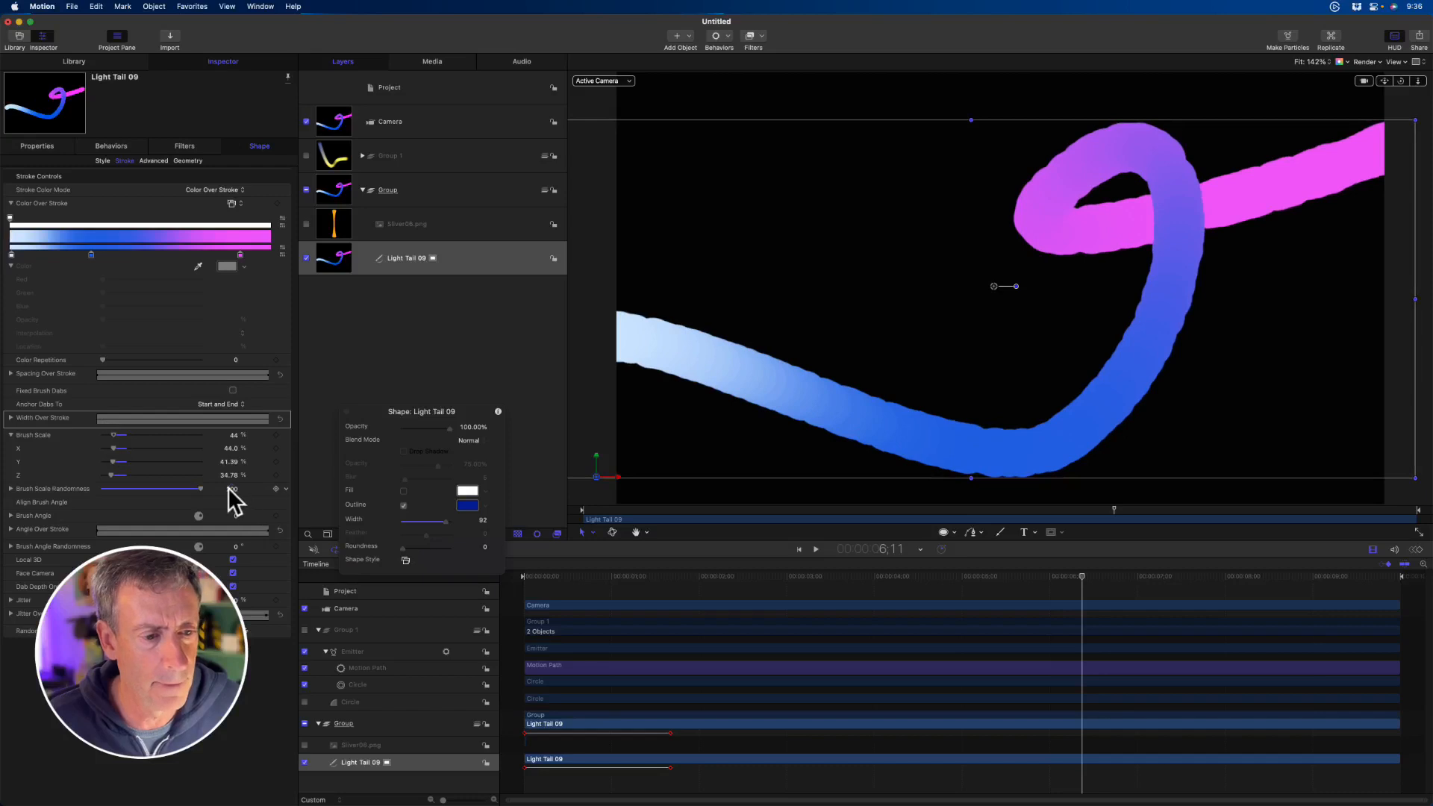
- Increase Brush Scale Randomness to 460 and reduce the Brush Scale to 0%
{"action": "left_click_drag", "start_coordinate": [229, 489], "coordinate": [221, 483]}
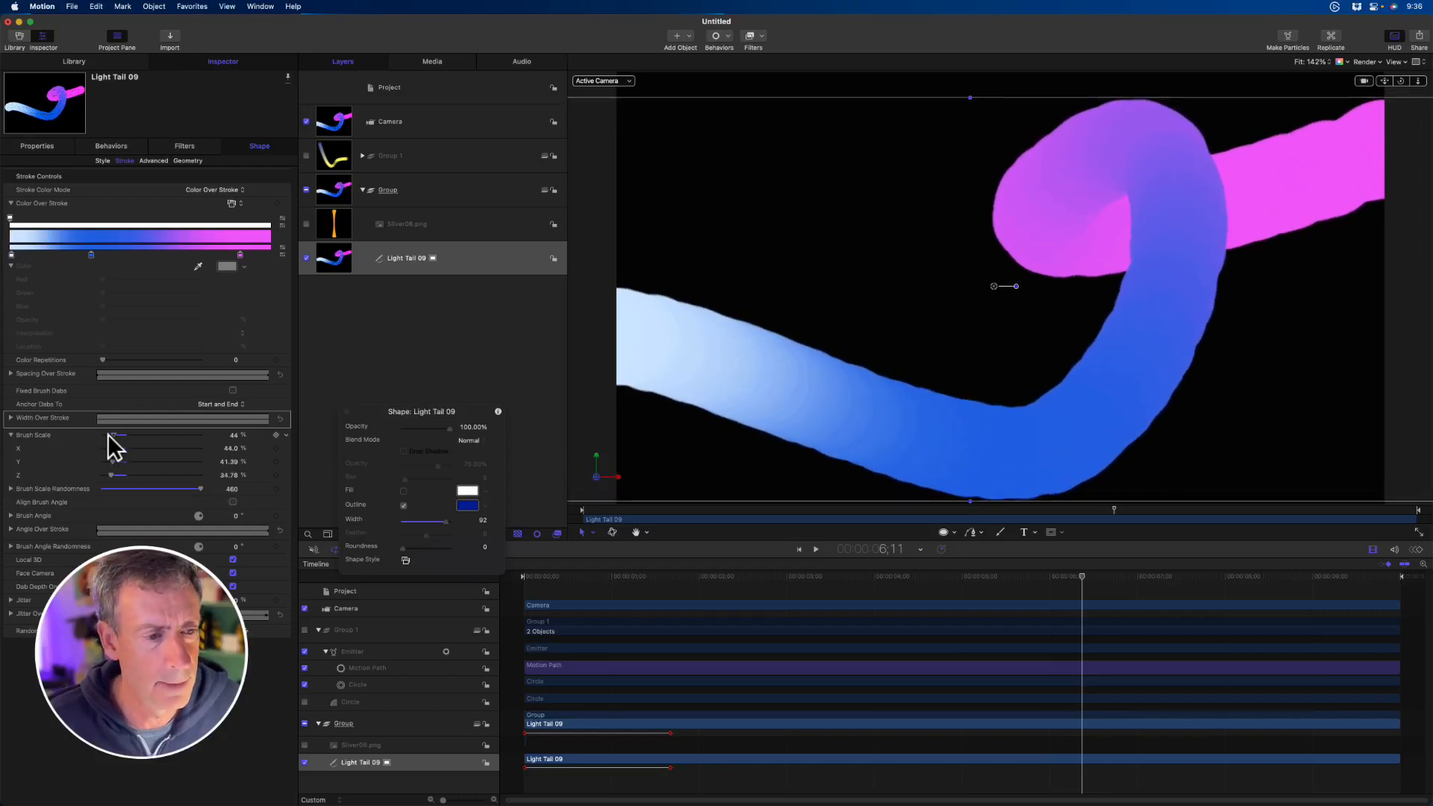
{"action": "left_click_drag", "start_coordinate": [108, 433], "coordinate": [97, 438]}
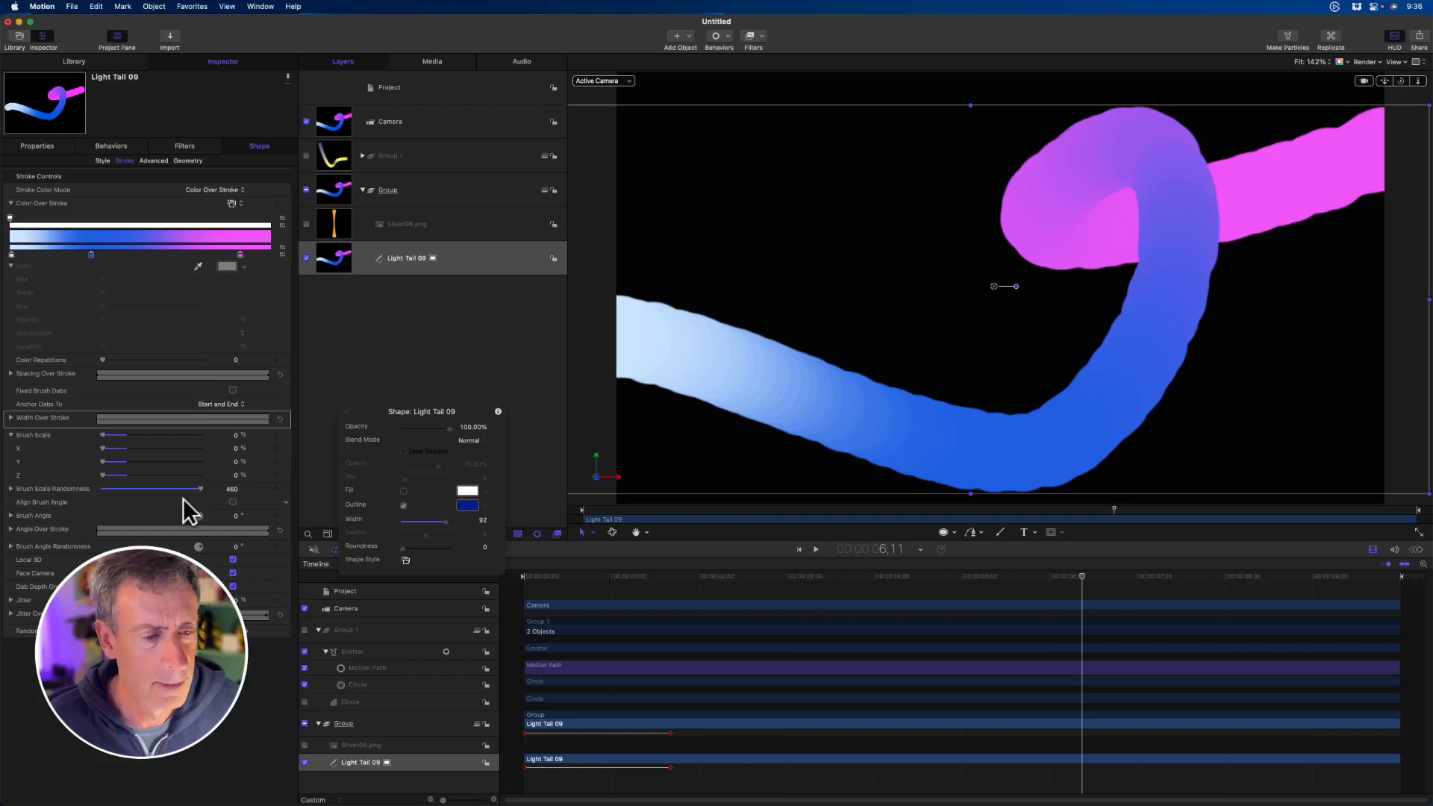
{"action": "left_click", "coordinate": [9, 488]}
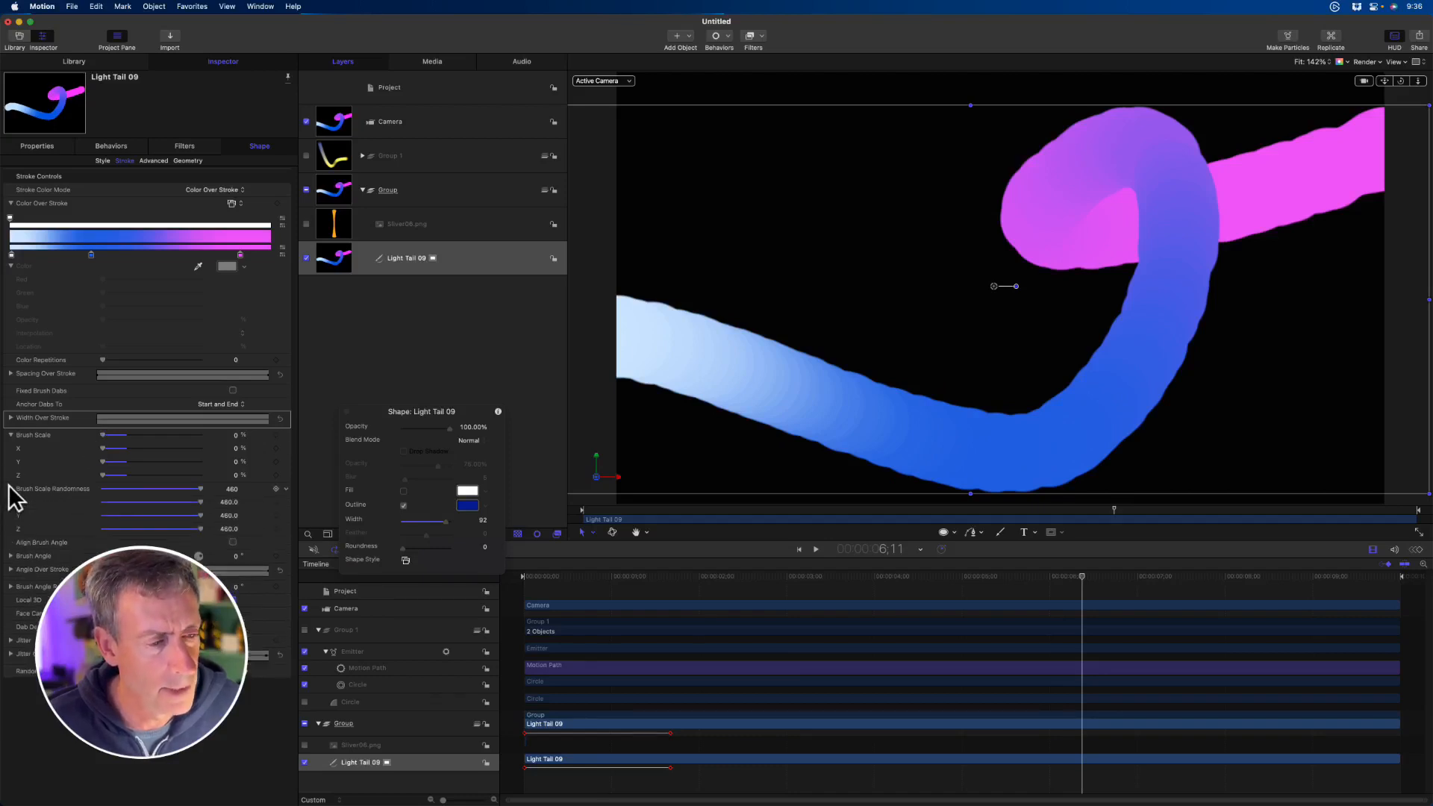
{"action": "left_click", "coordinate": [9, 487]}
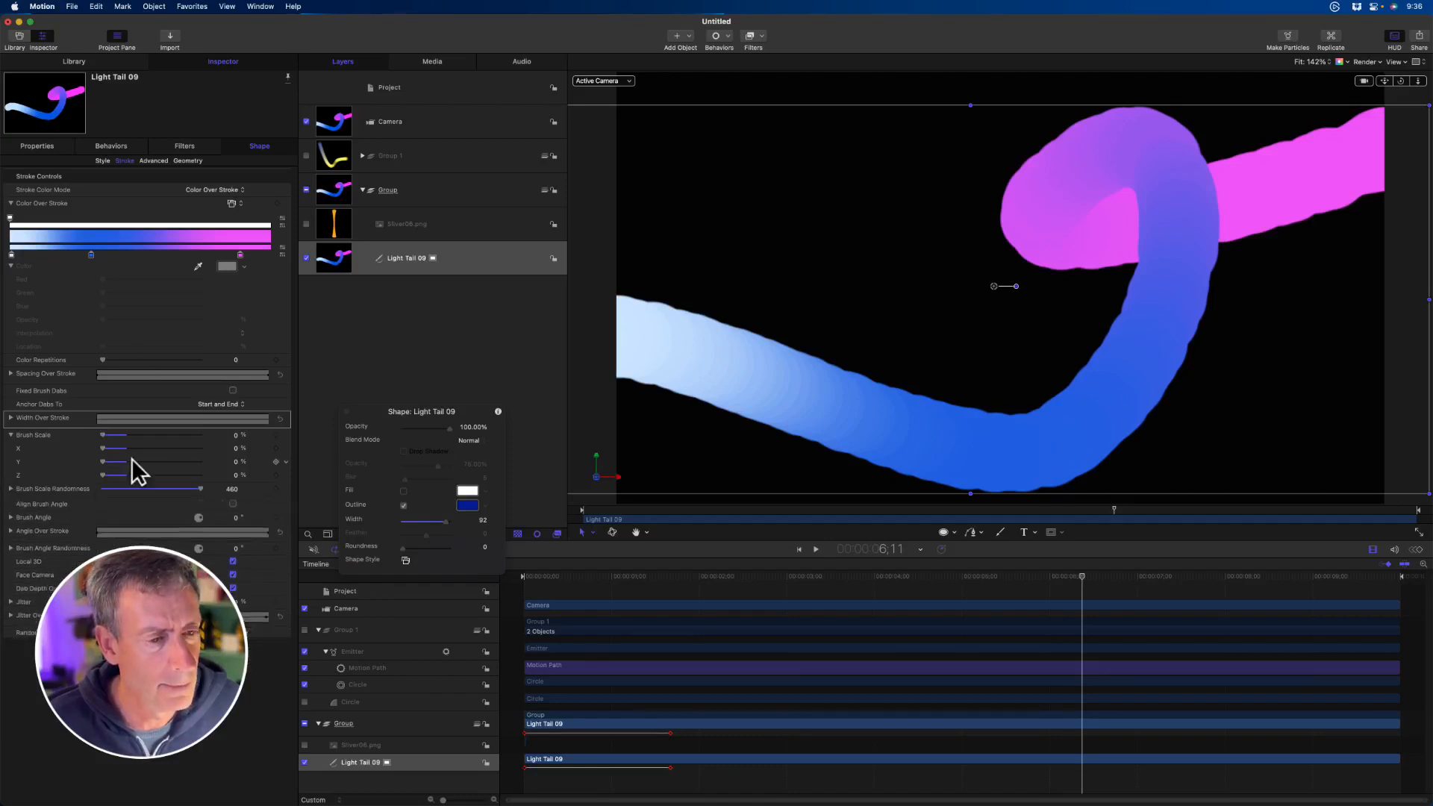
- Reduce the stroke's outline Width to about 26 and return to the stroke controls
{"action": "left_click", "coordinate": [102, 159]}
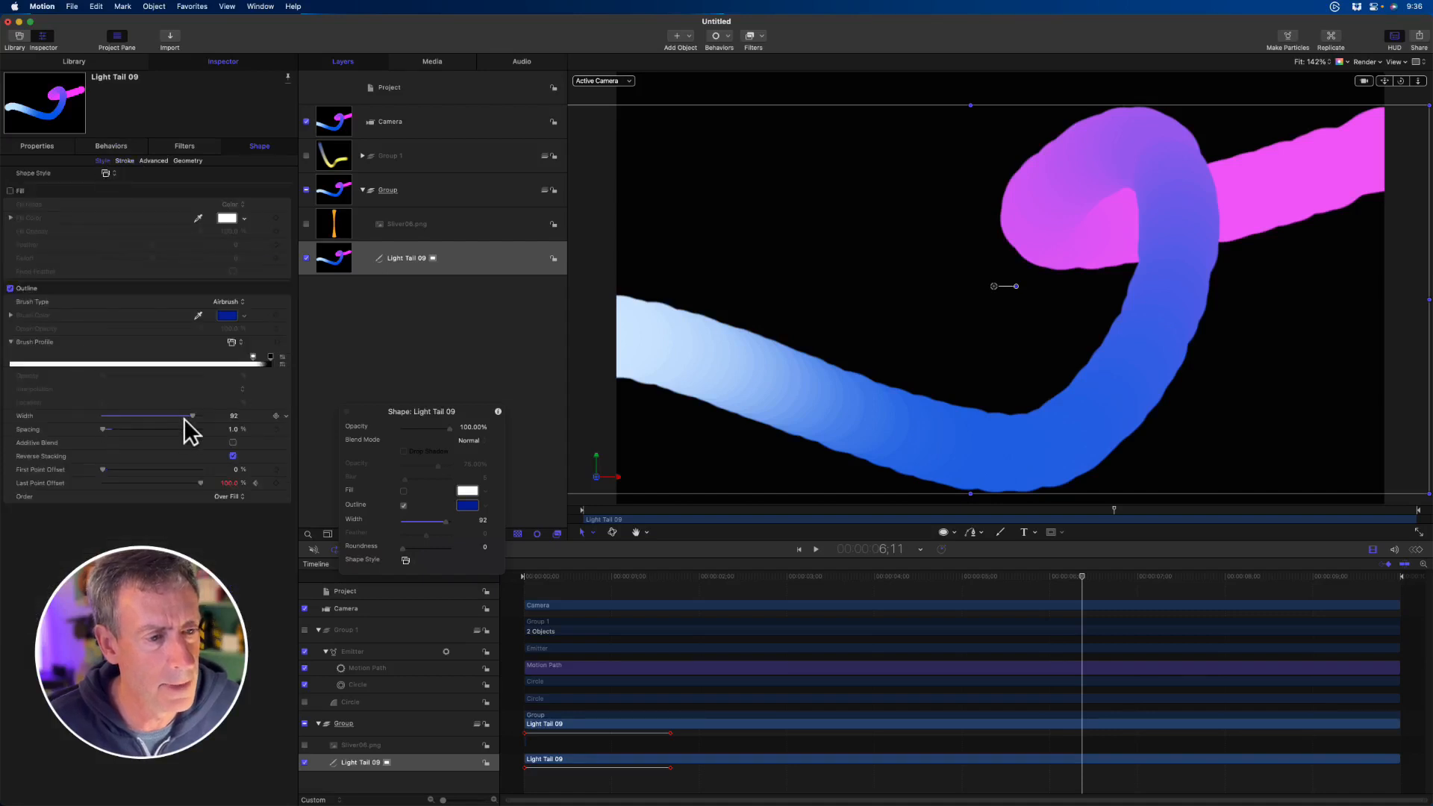
{"action": "left_click_drag", "start_coordinate": [186, 415], "coordinate": [122, 416]}
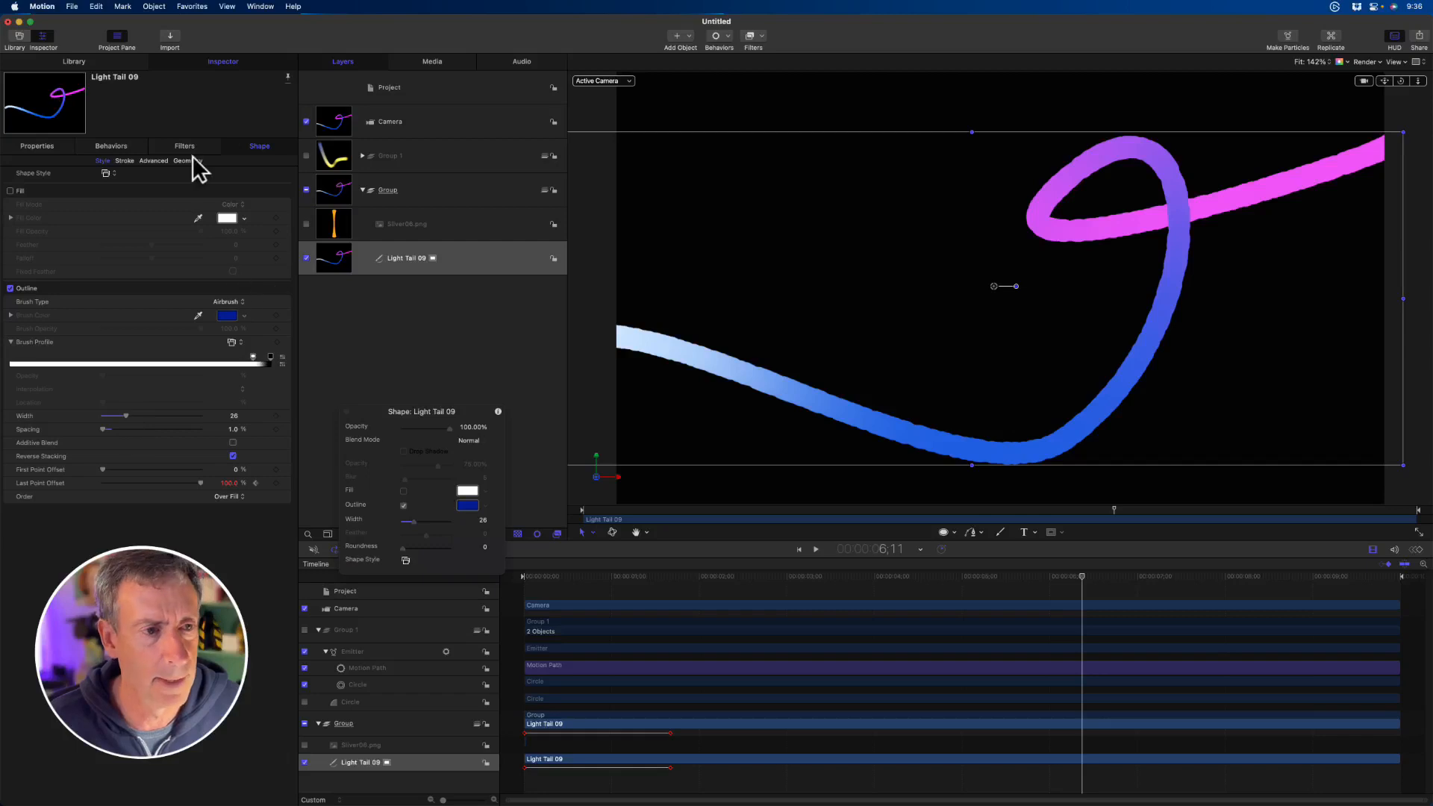
{"action": "left_click", "coordinate": [128, 161]}
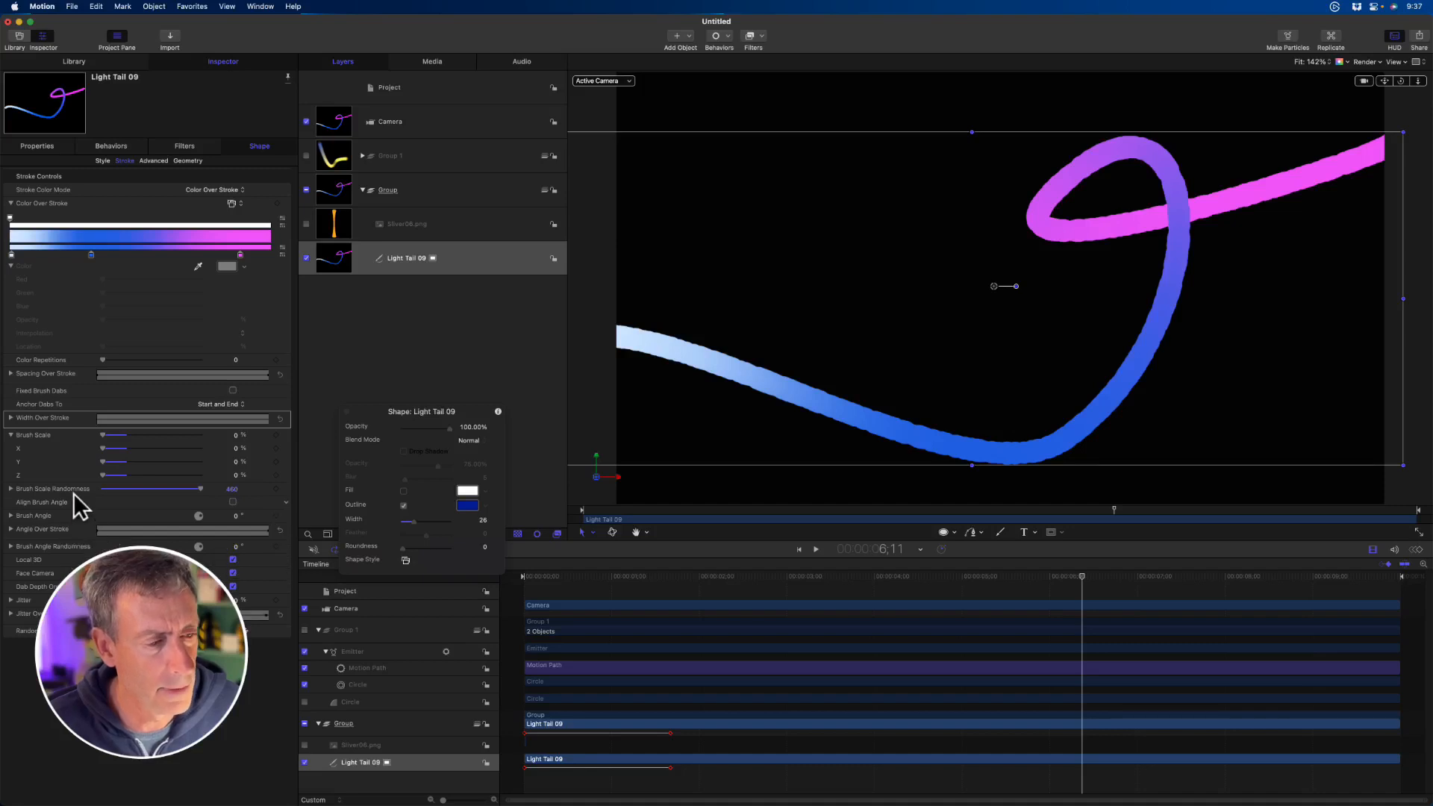
- Set Brush Scale Randomness to 546 and the Brush Scale to 35%, and raise the randomness further to 1026
{"action": "left_click", "coordinate": [231, 489]}
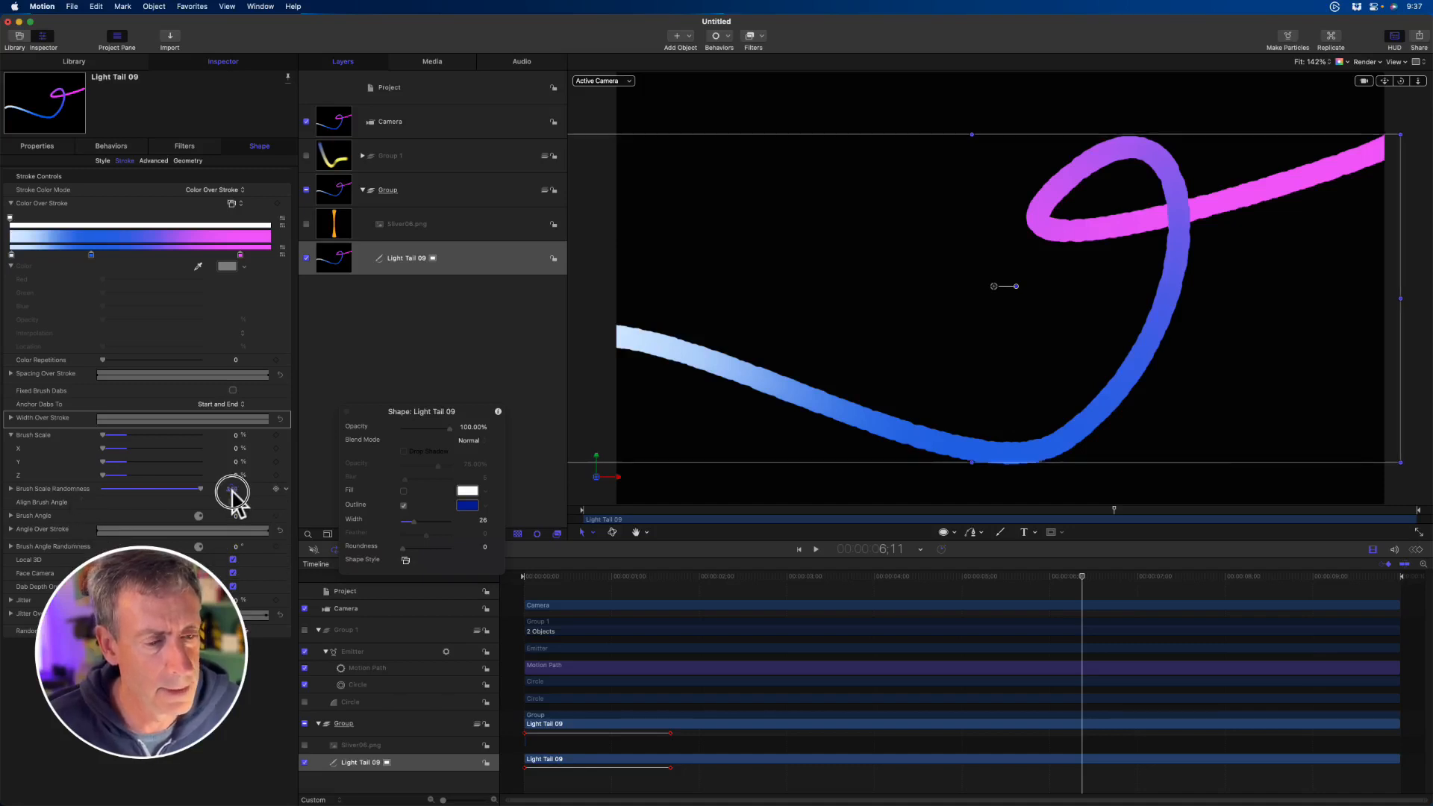
{"action": "type", "text": "546"}
{"action": "key", "text": "Return"}
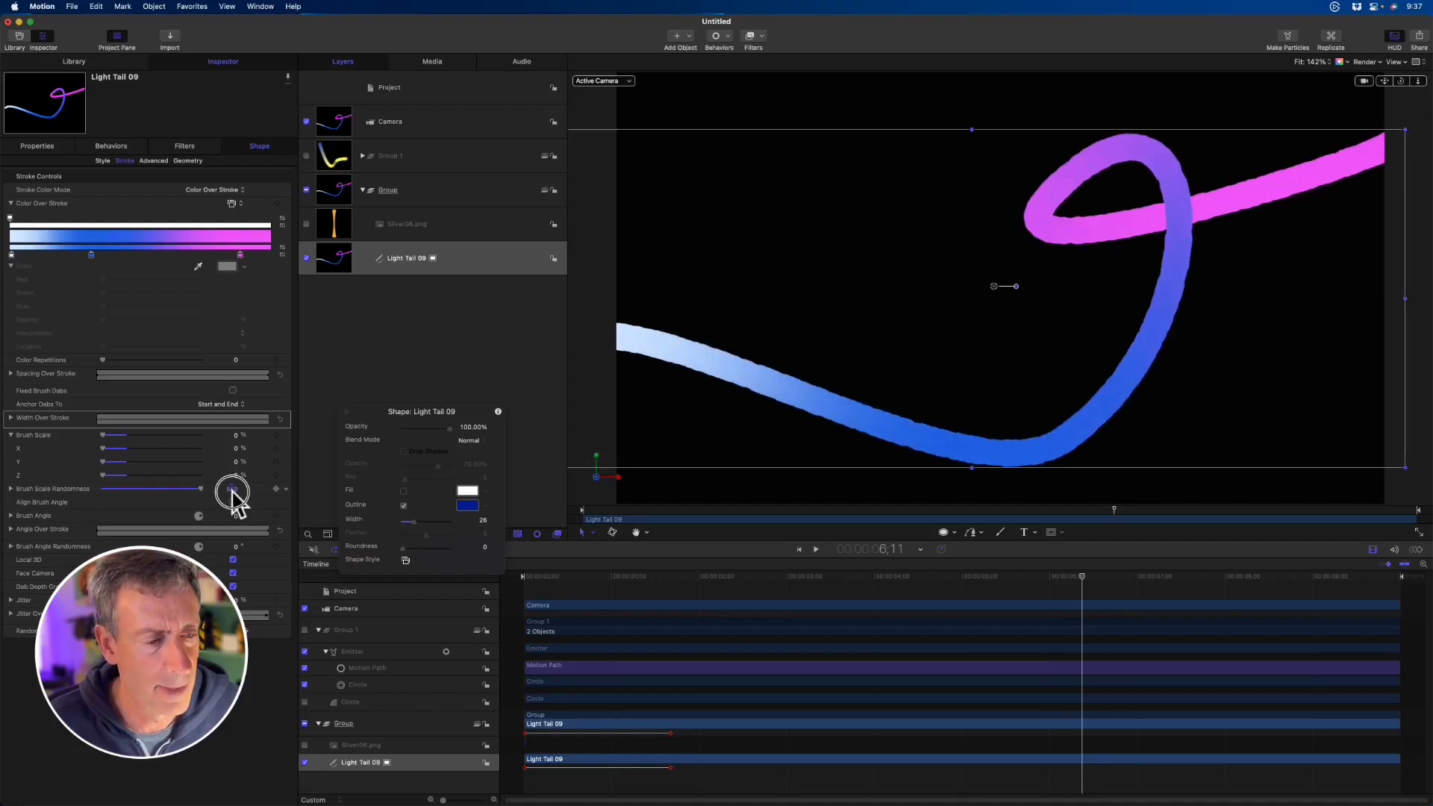
{"action": "left_click_drag", "start_coordinate": [106, 436], "coordinate": [111, 437]}
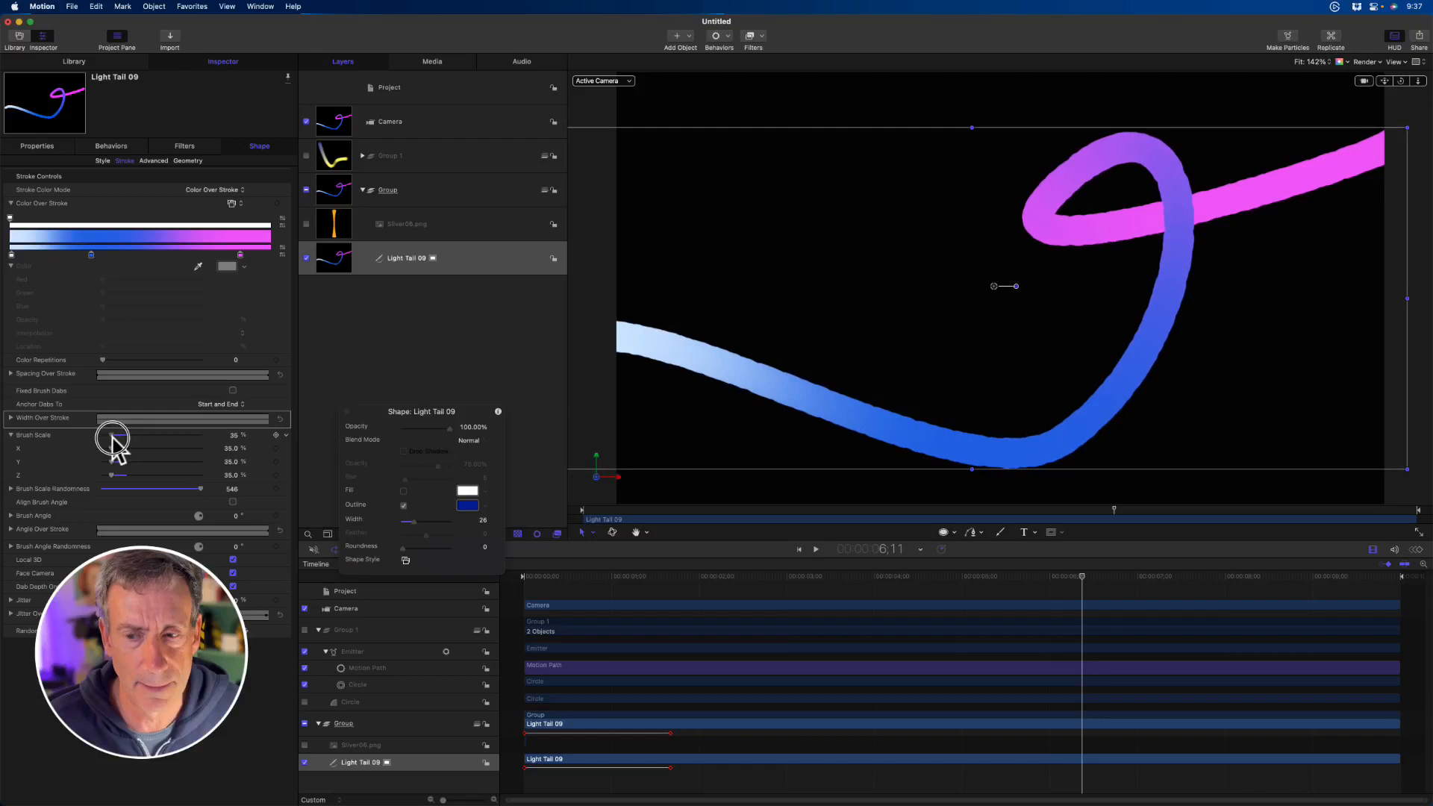
{"action": "left_click", "coordinate": [232, 489]}
{"action": "type", "text": "1026"}
{"action": "key", "text": "Return"}
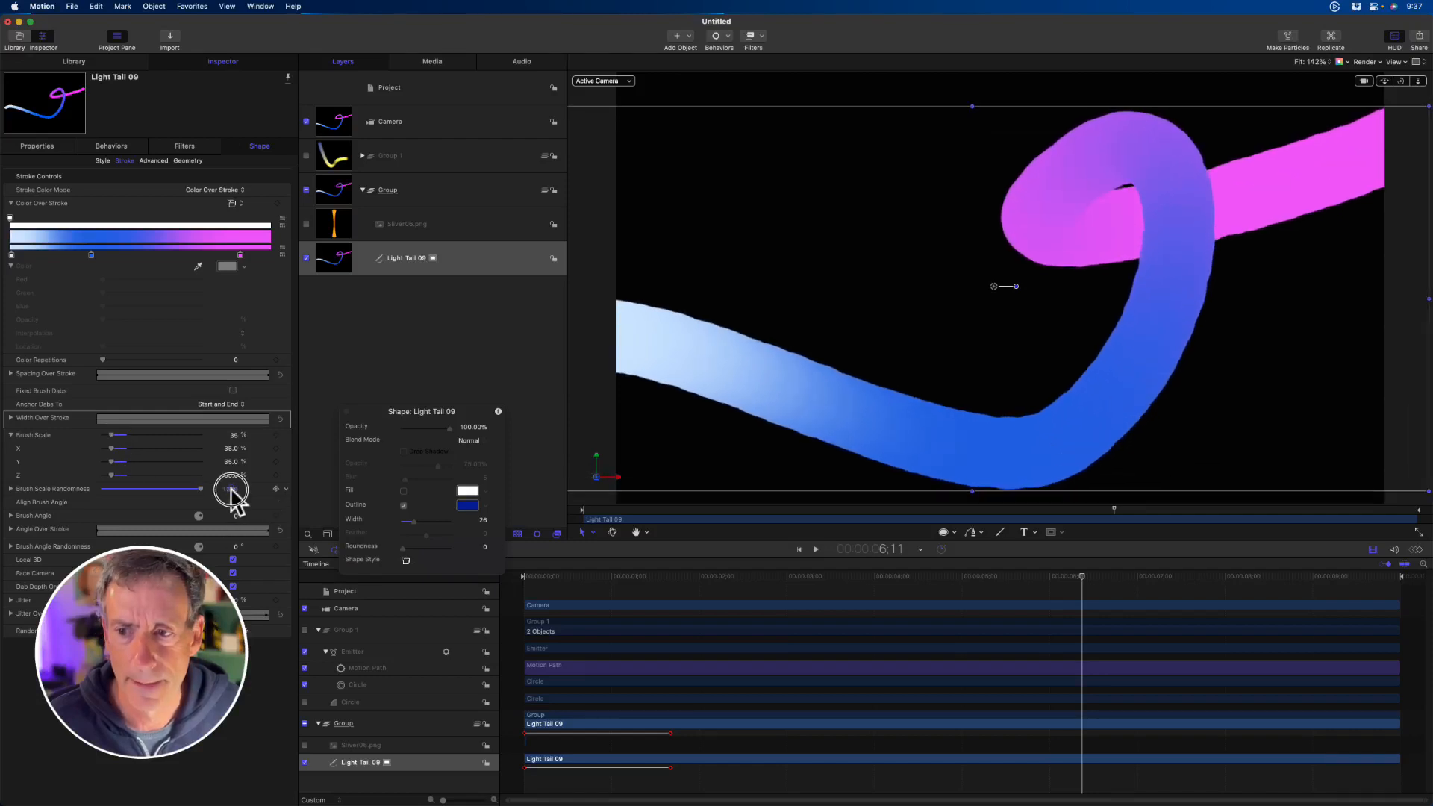
- Return Brush Scale Randomness to 0 and raise the Brush Scale to 315%, leaving the Brush Angle at 0°
{"action": "left_click_drag", "start_coordinate": [168, 494], "coordinate": [16, 496]}
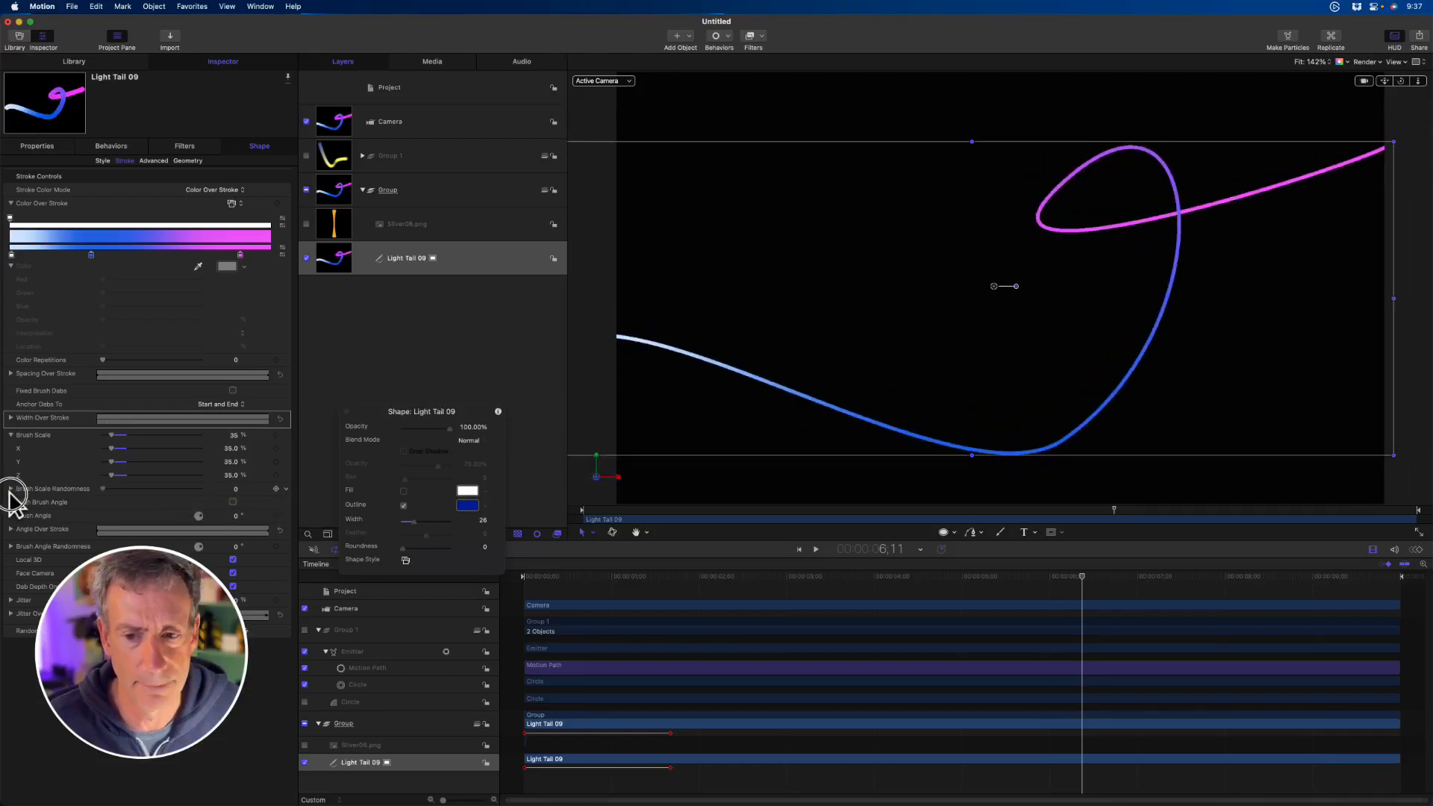
{"action": "left_click_drag", "start_coordinate": [111, 435], "coordinate": [180, 440]}
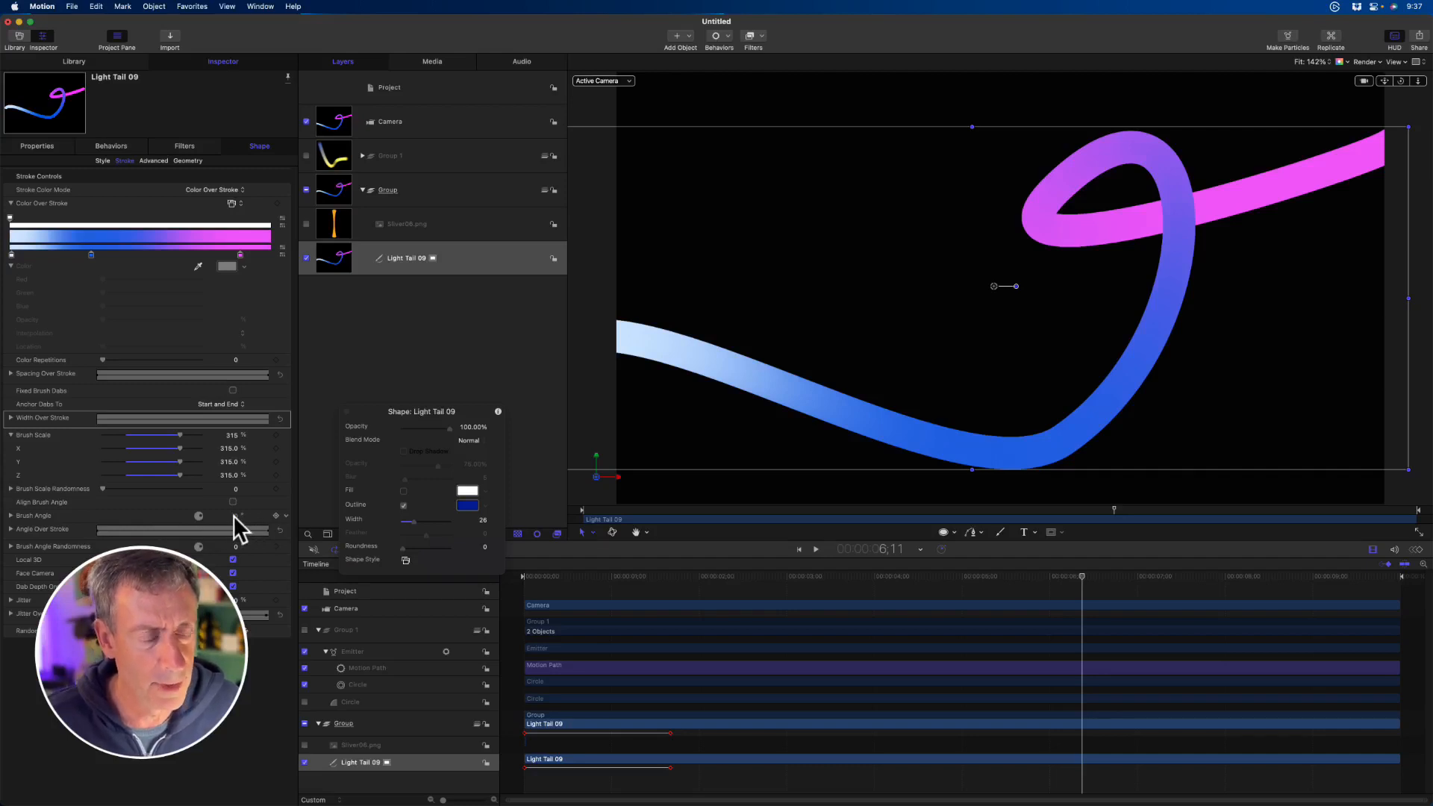
{"action": "left_click_drag", "start_coordinate": [233, 516], "coordinate": [235, 515]}
{"action": "key", "text": "super+z"}
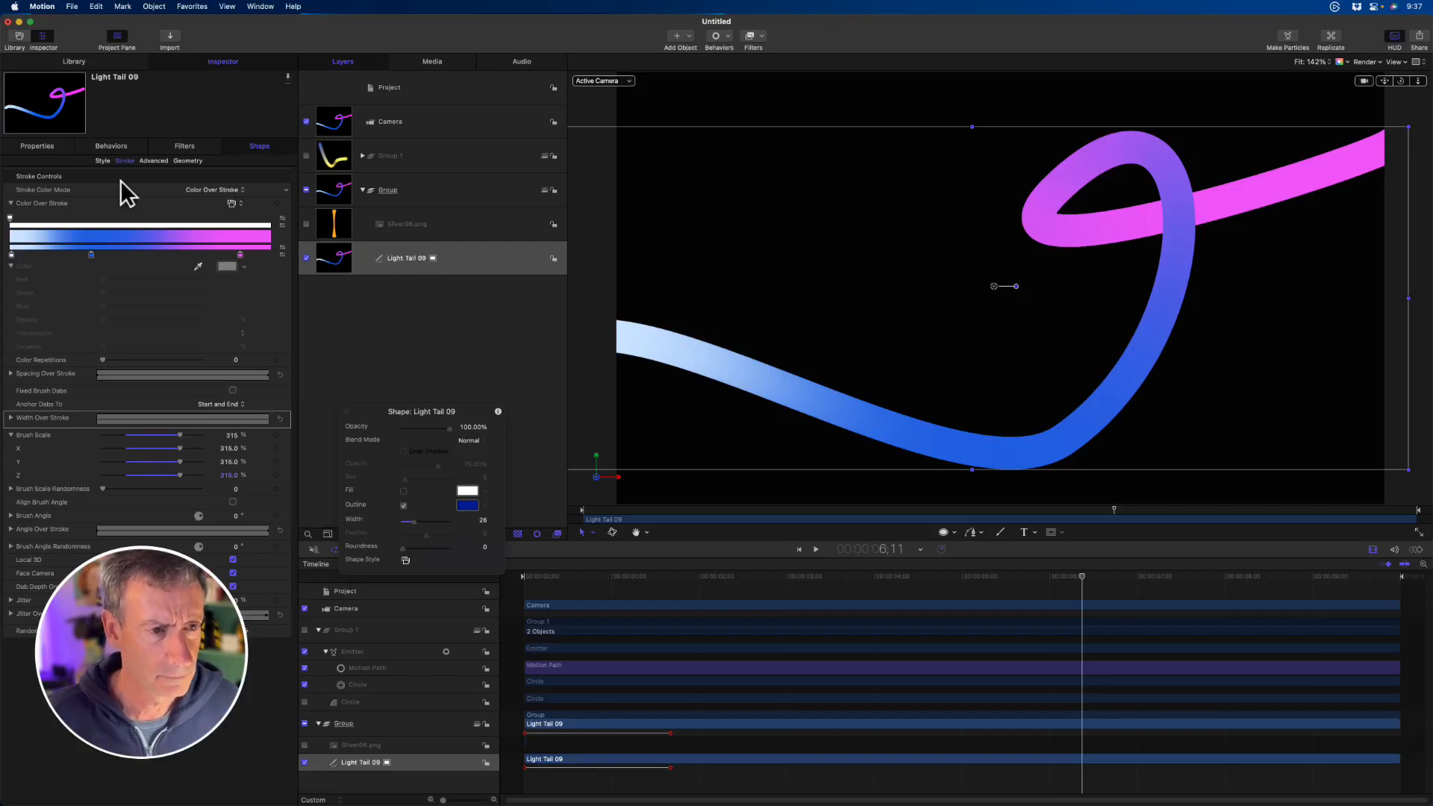
- Change the outline's Brush Type to Image and move the playhead to about 3:06
{"action": "left_click", "coordinate": [38, 146]}
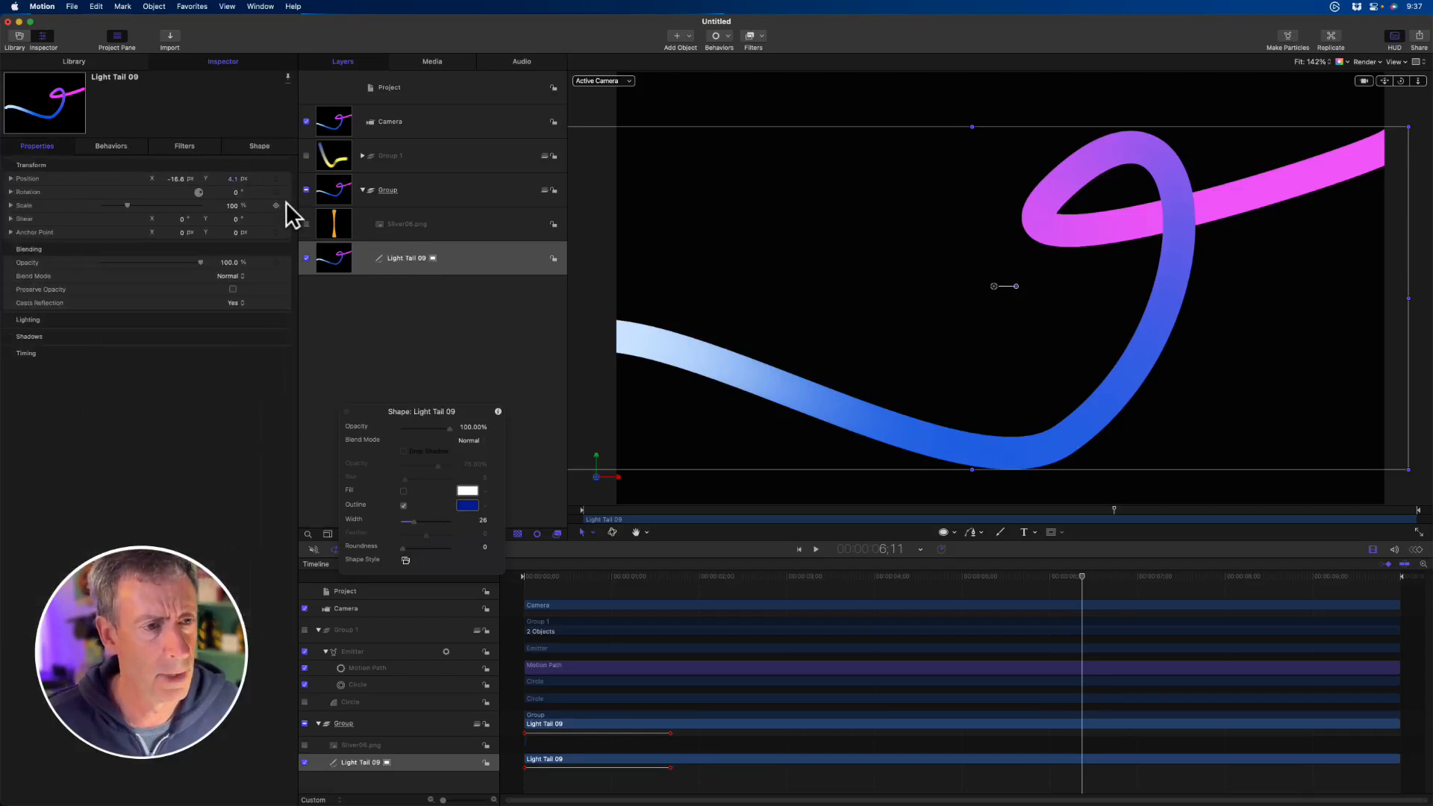
{"action": "left_click", "coordinate": [237, 149]}
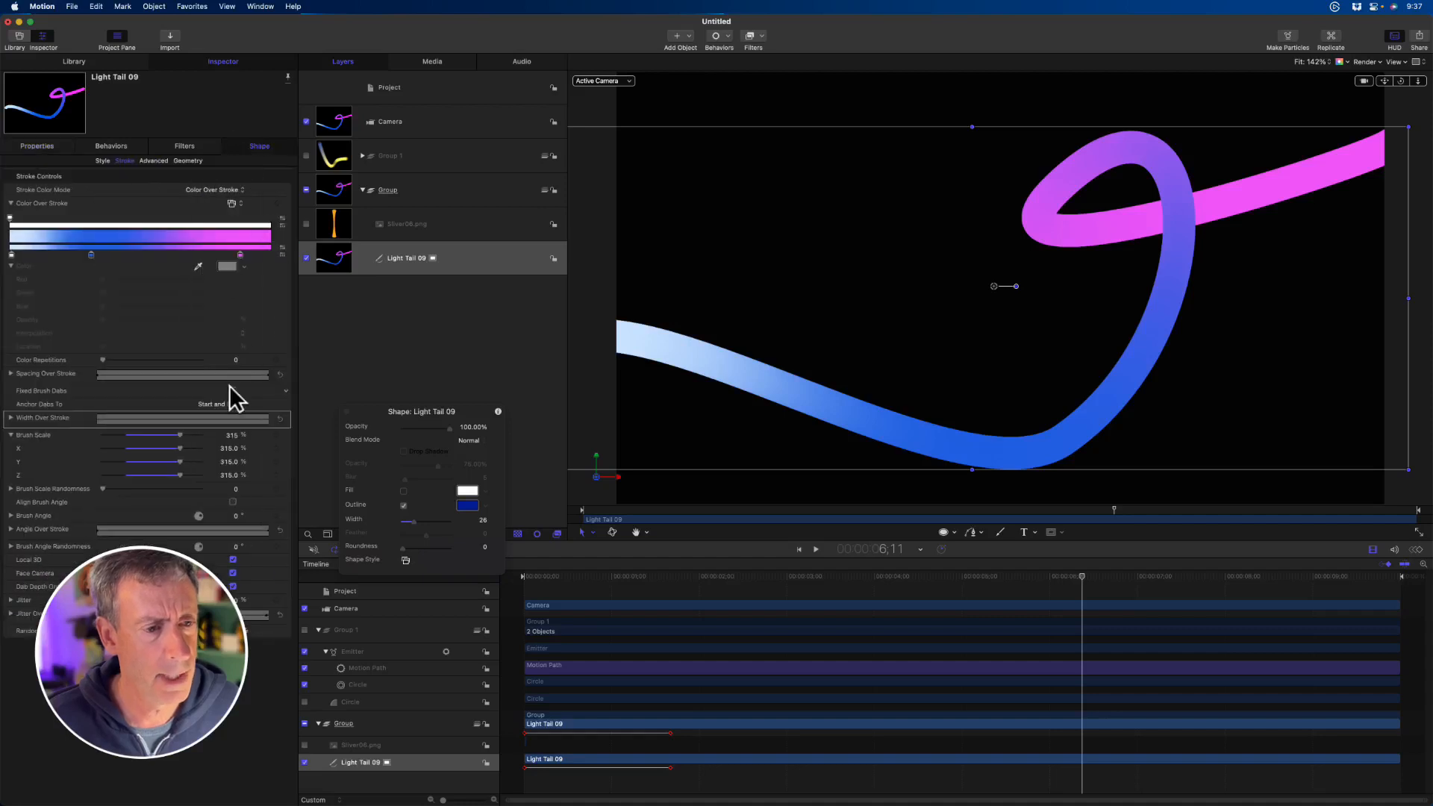
{"action": "left_click", "coordinate": [102, 161]}
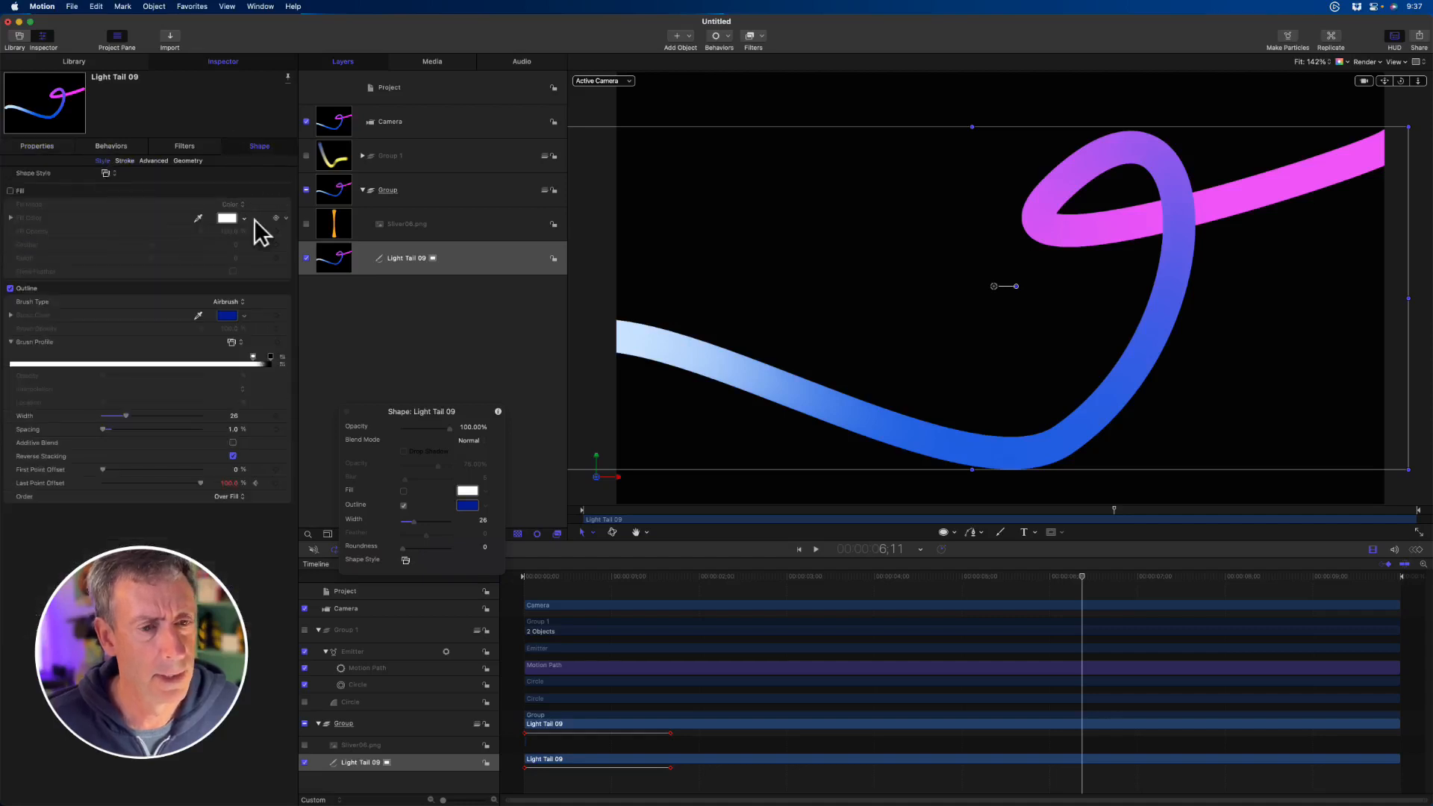
{"action": "left_click", "coordinate": [237, 302]}
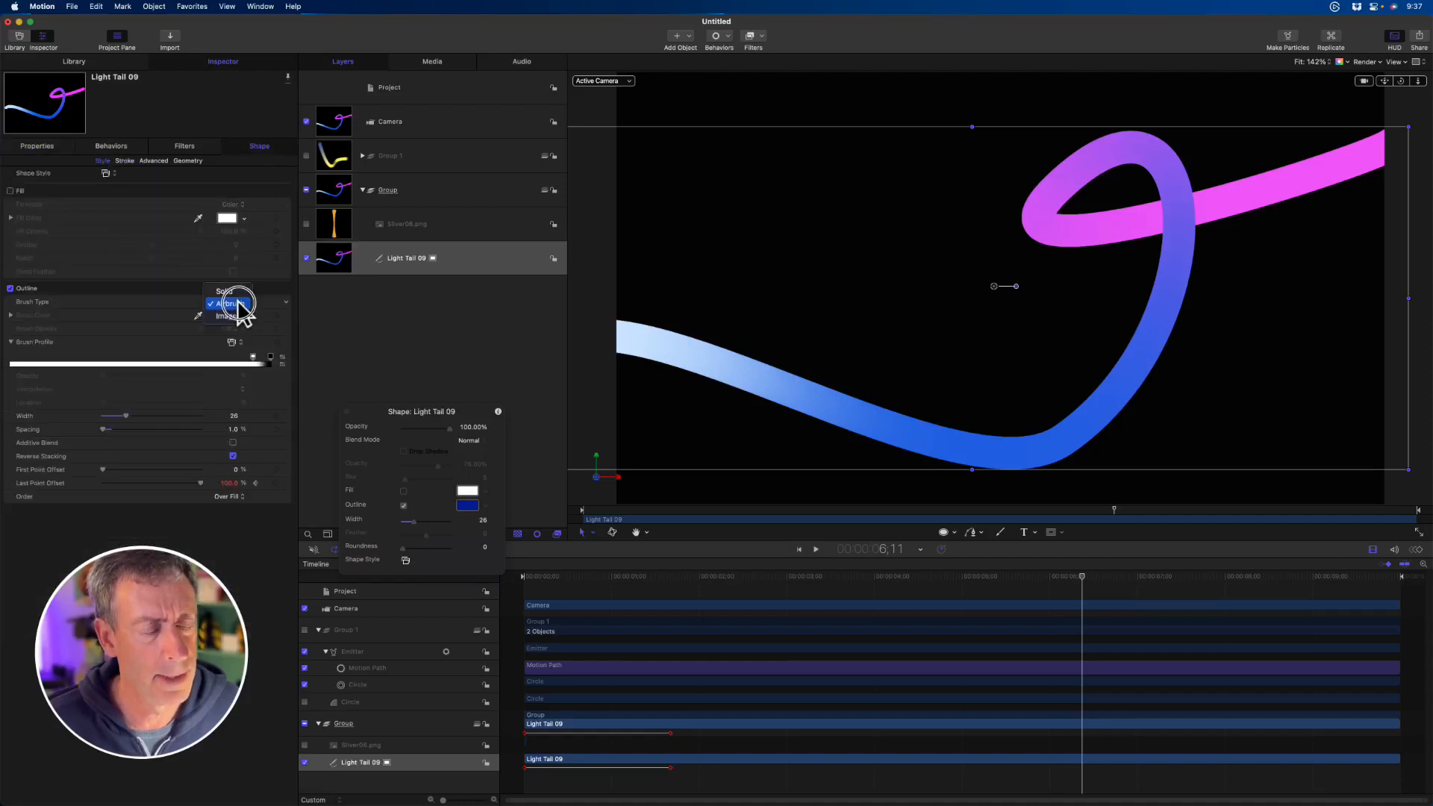
{"action": "left_click", "coordinate": [227, 315]}
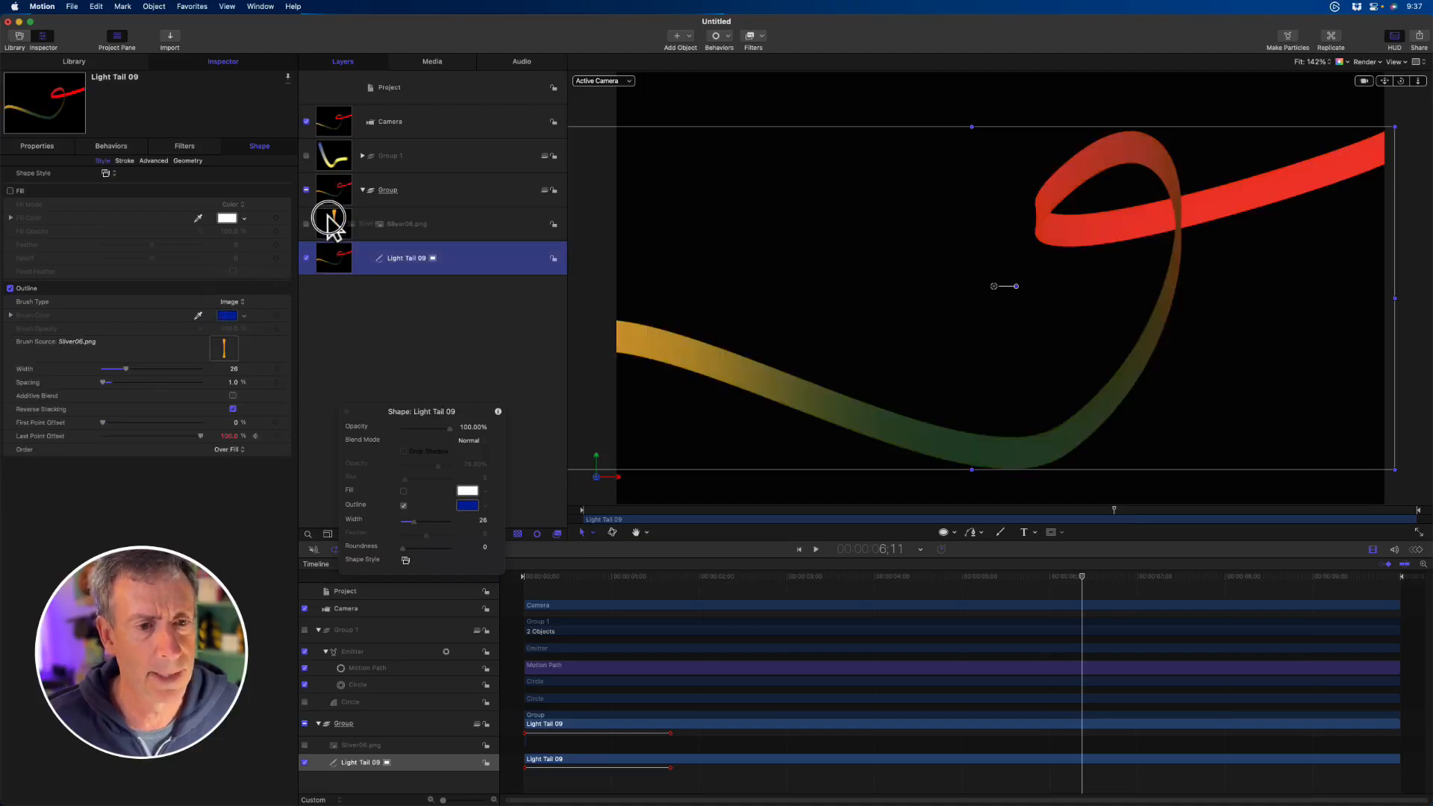
{"action": "left_click_drag", "start_coordinate": [638, 512], "coordinate": [849, 512]}
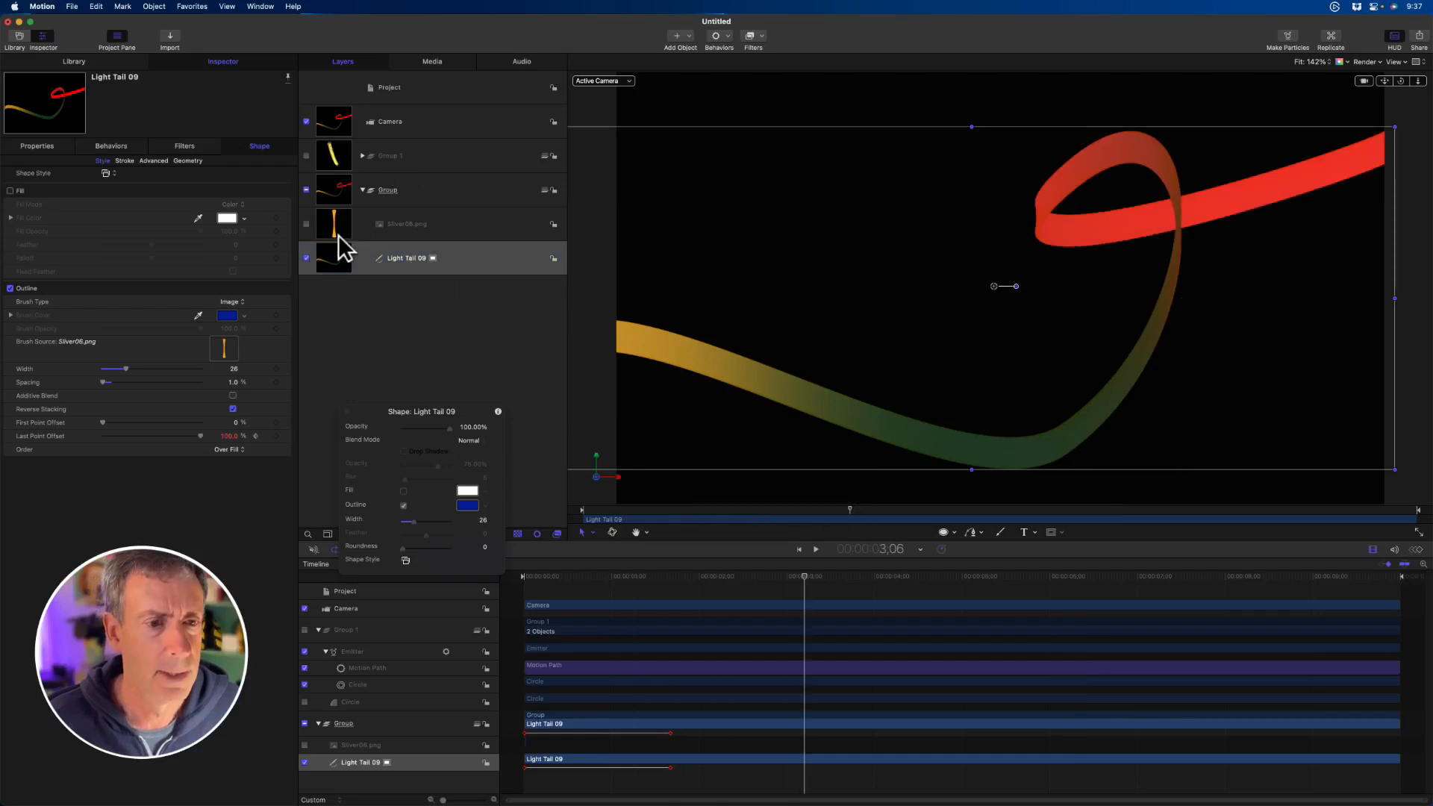
- Set the stroke's Brush Angle to 85° and add some Jitter, returning Brush Angle Randomness to 0° after trying it
{"action": "left_click", "coordinate": [124, 161]}
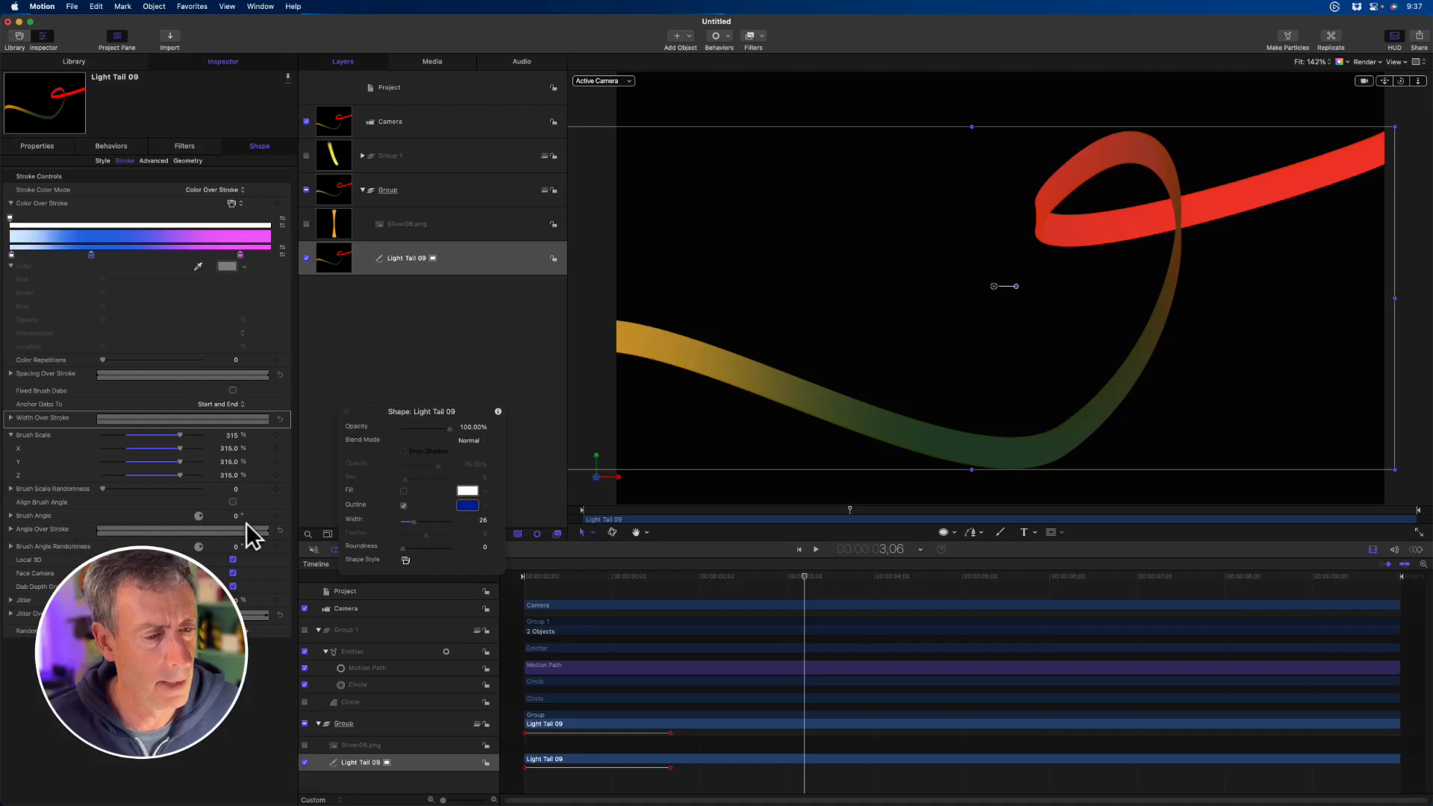
{"action": "left_click_drag", "start_coordinate": [236, 520], "coordinate": [236, 520]}
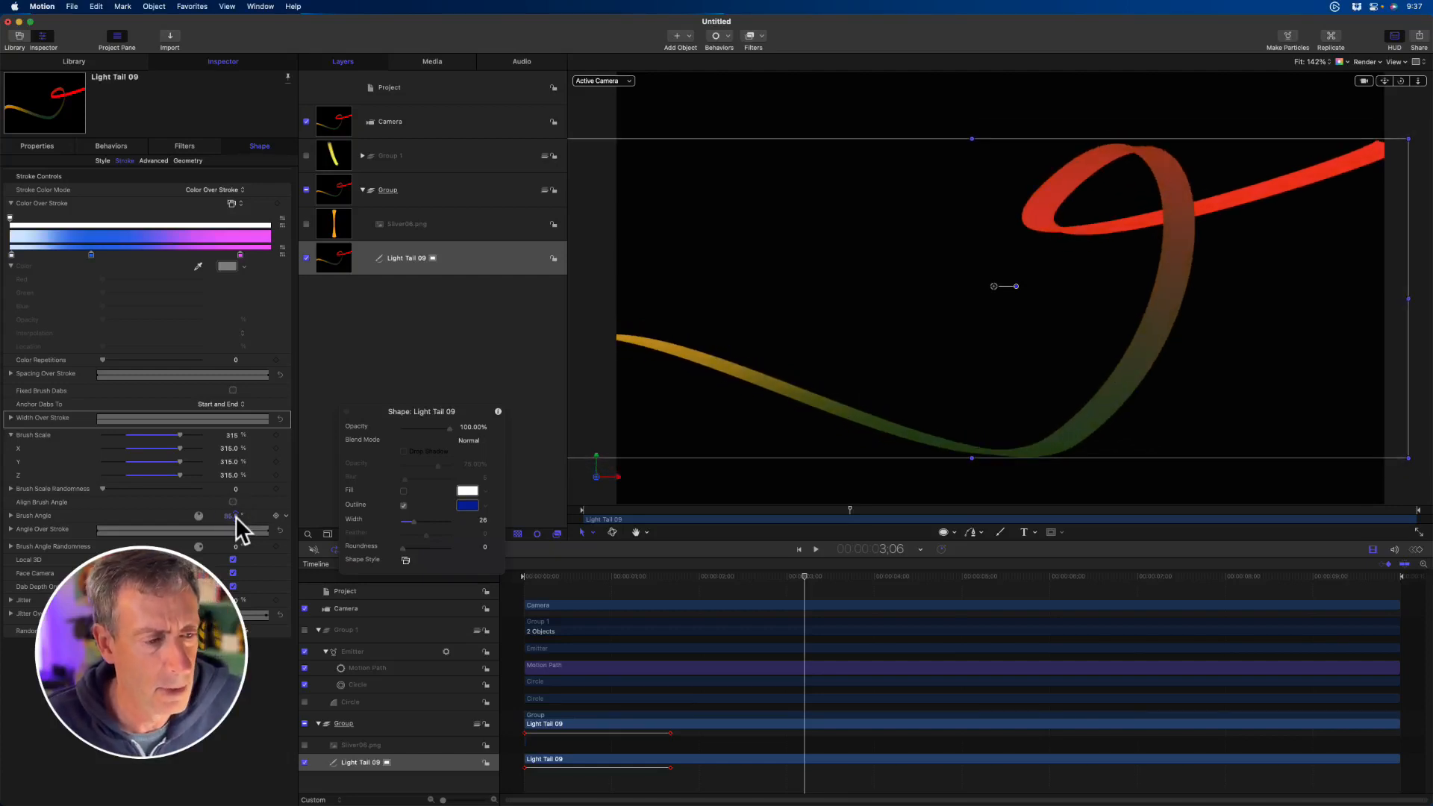
{"action": "left_click_drag", "start_coordinate": [235, 546], "coordinate": [238, 556]}
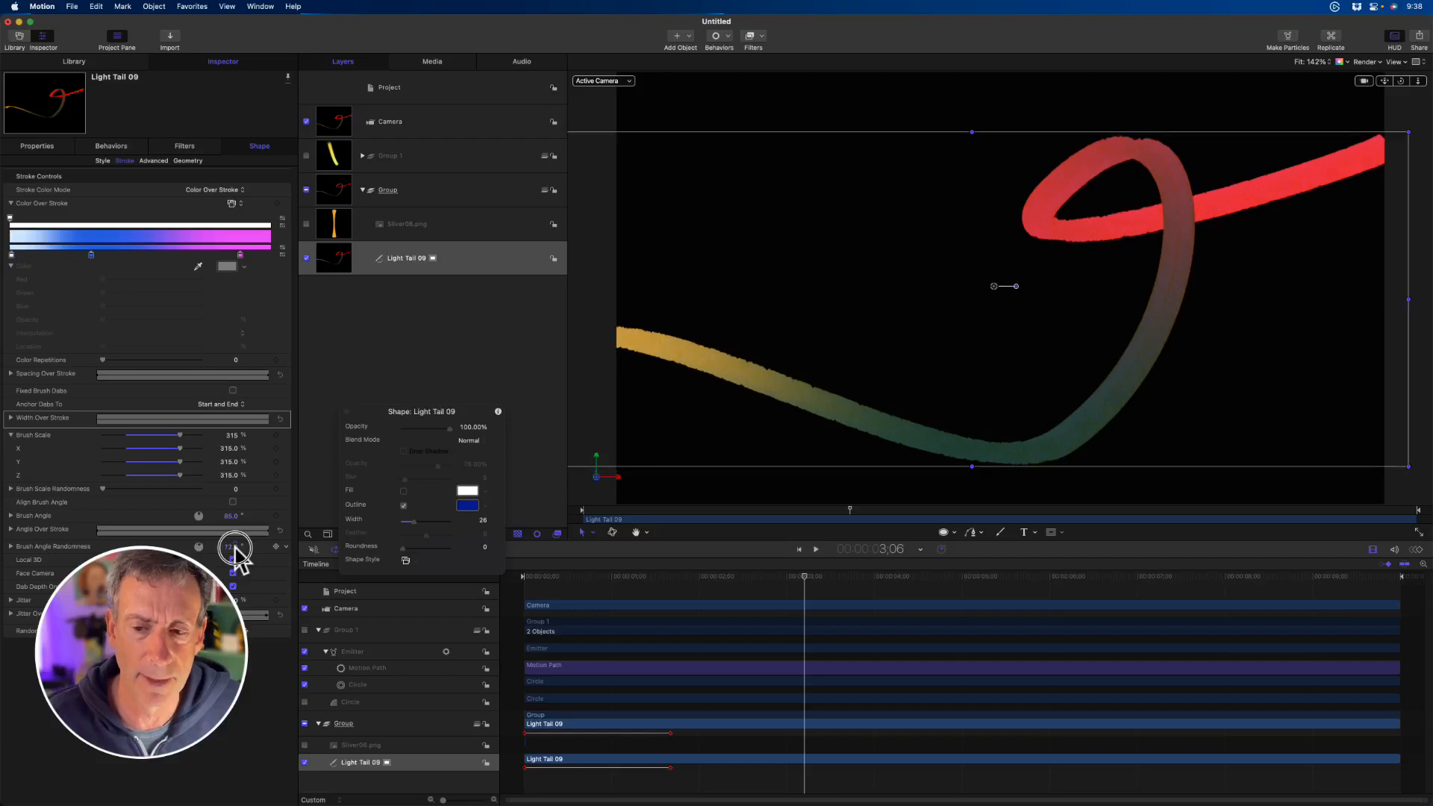
{"action": "left_click_drag", "start_coordinate": [237, 556], "coordinate": [234, 560]}
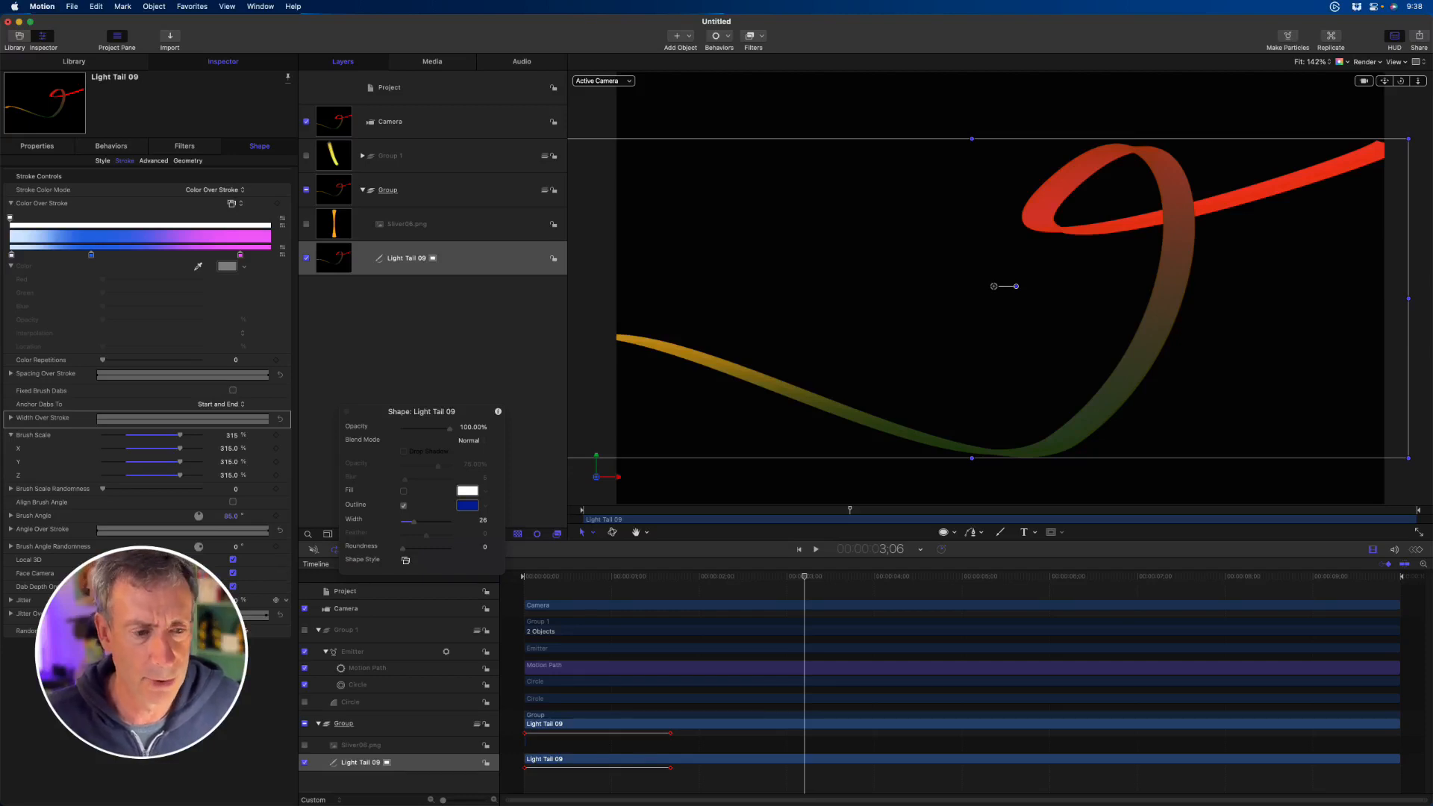
{"action": "mouse_move", "coordinate": [104, 600]}
{"action": "left_mouse_down"}
{"action": "mouse_move", "coordinate": [284, 600]}
{"action": "mouse_move", "coordinate": [234, 599]}
{"action": "left_mouse_up"}
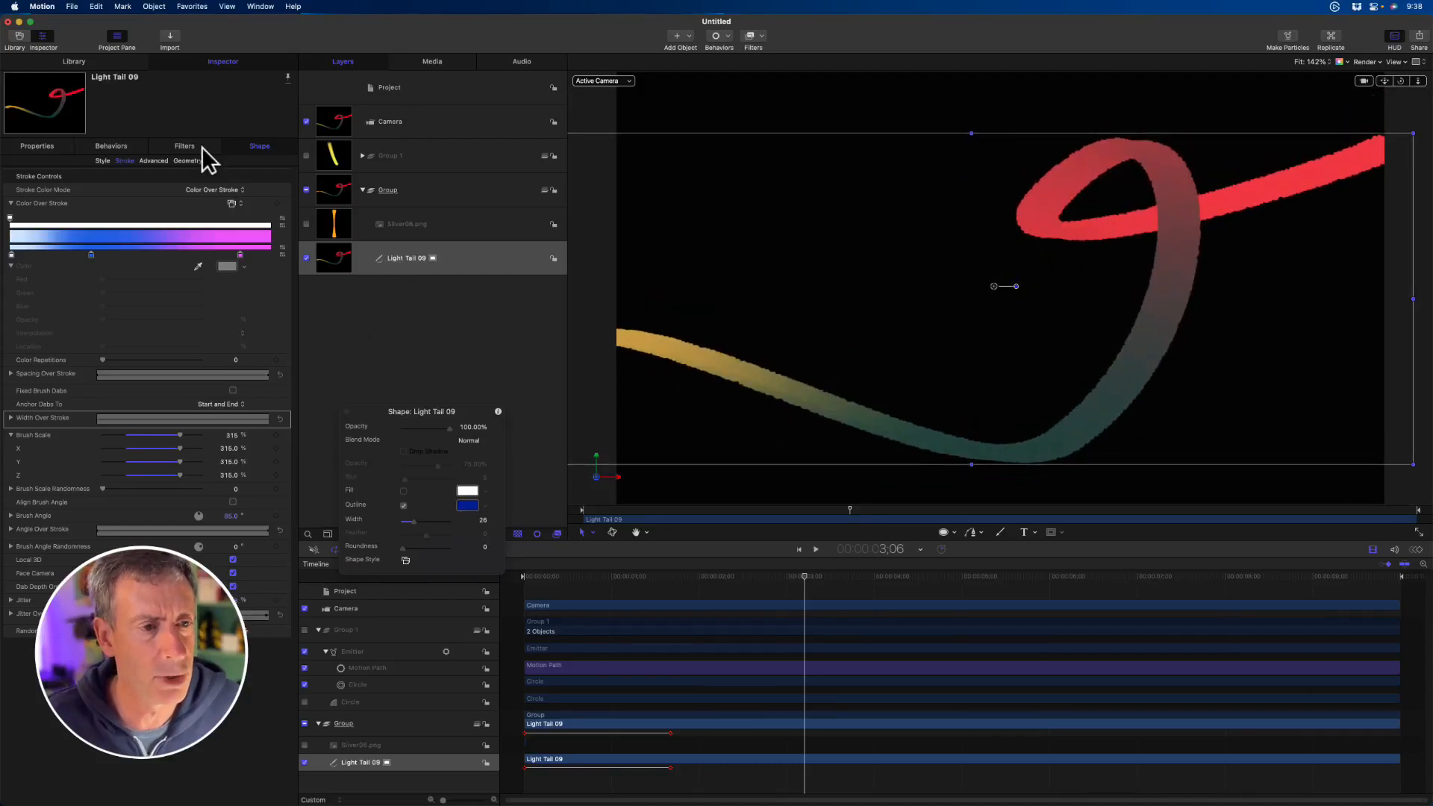
- Change the outline's Brush Type to Airbrush and reduce its Width to 22
{"action": "left_click", "coordinate": [101, 161]}
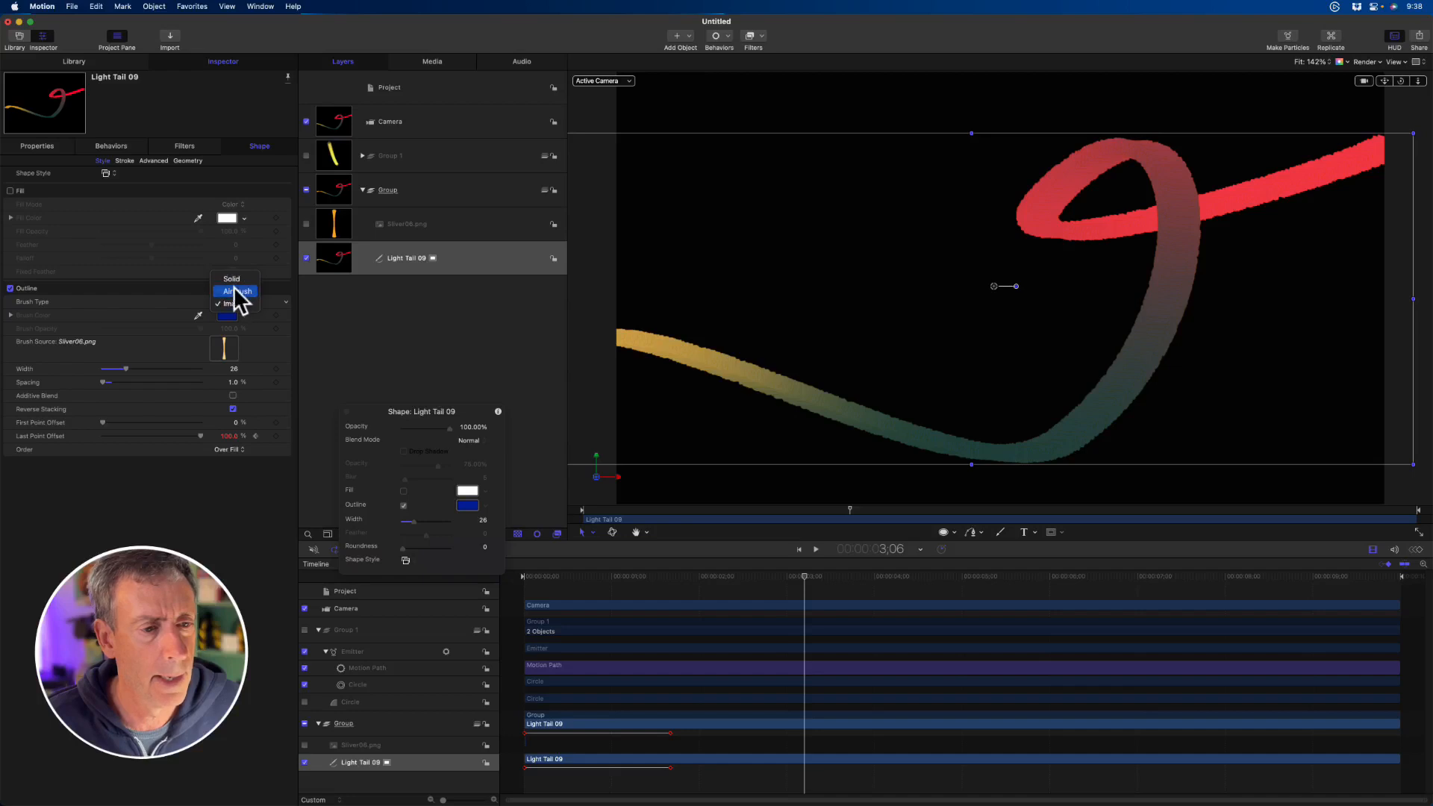
{"action": "left_click", "coordinate": [236, 291]}
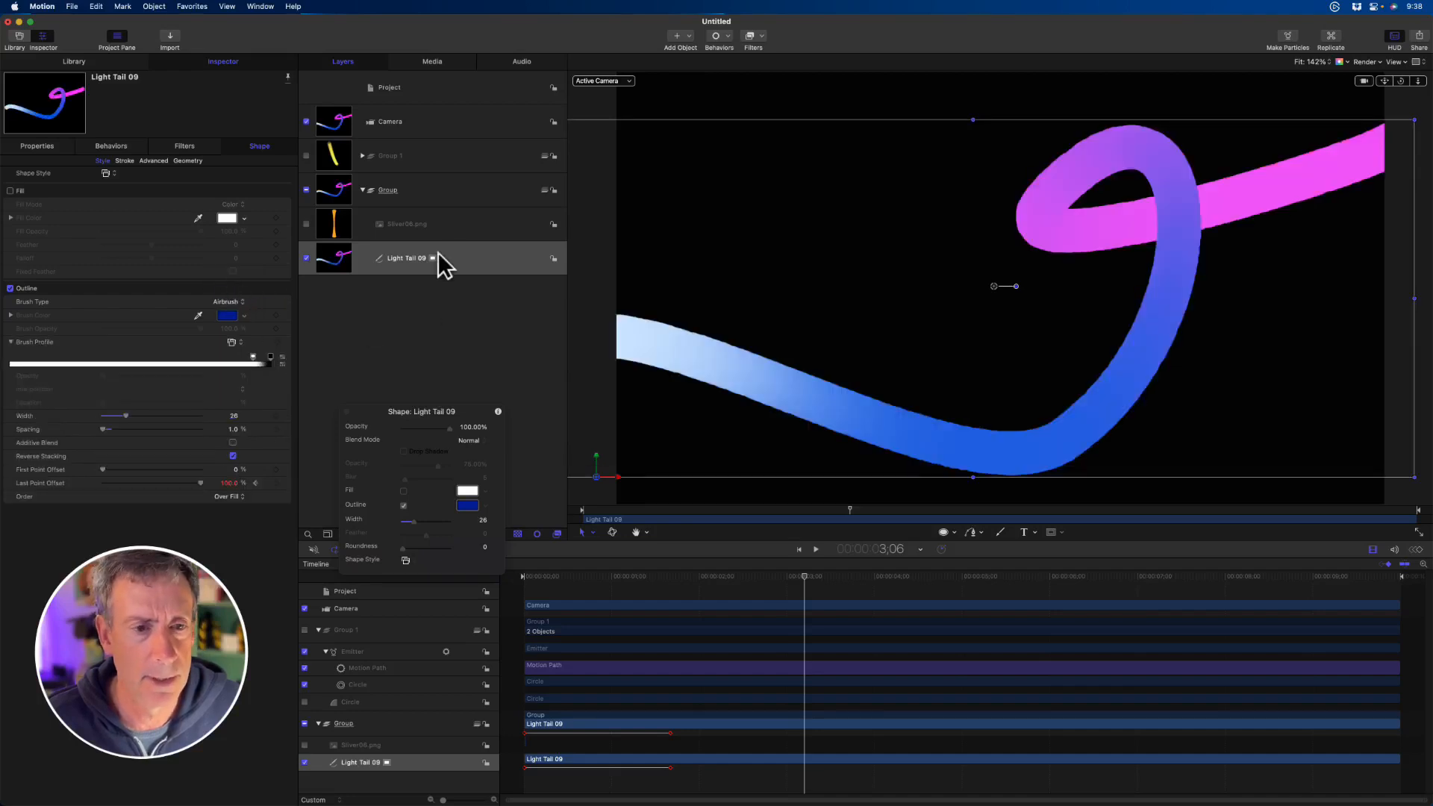
{"action": "left_click", "coordinate": [125, 415]}
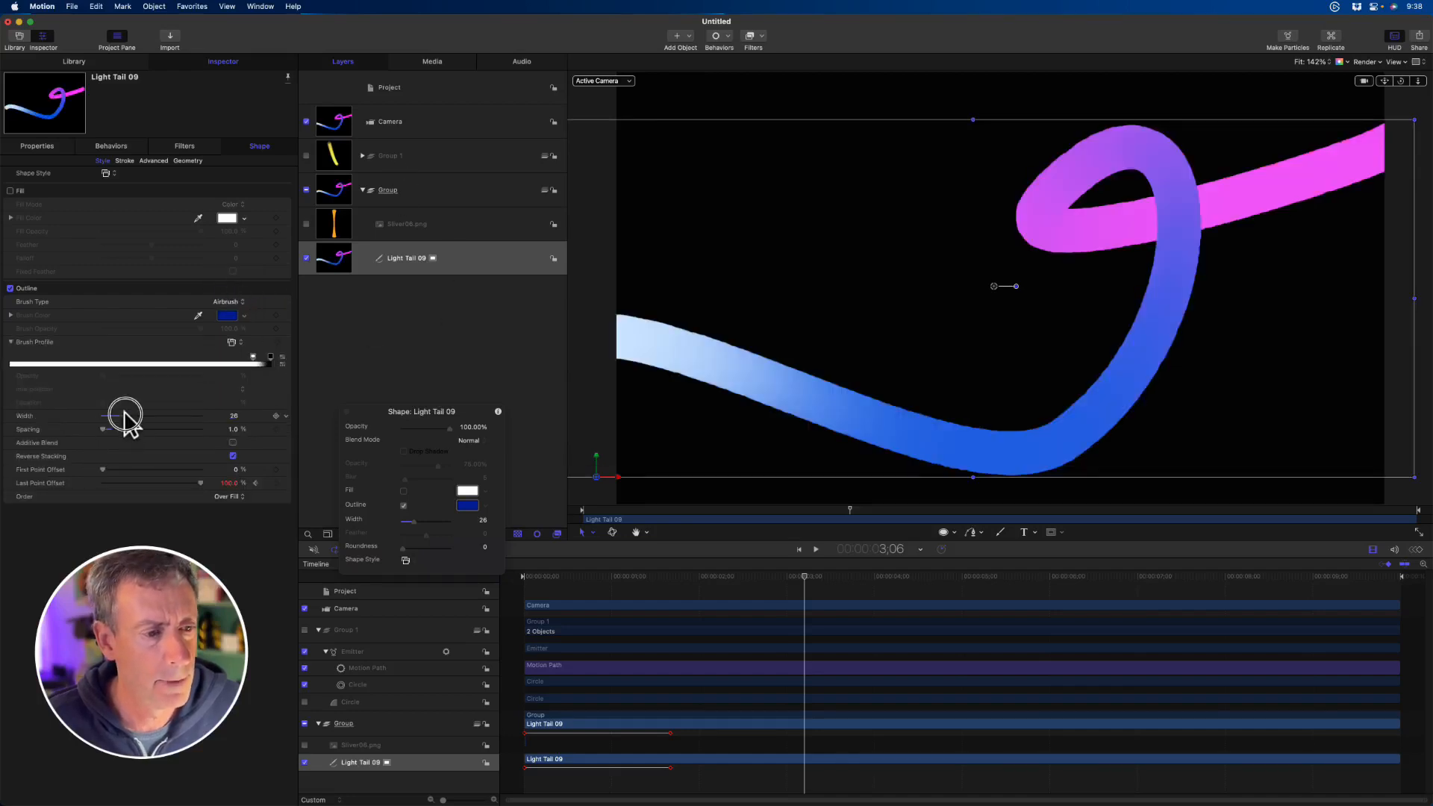
{"action": "left_click_drag", "start_coordinate": [125, 415], "coordinate": [120, 415]}
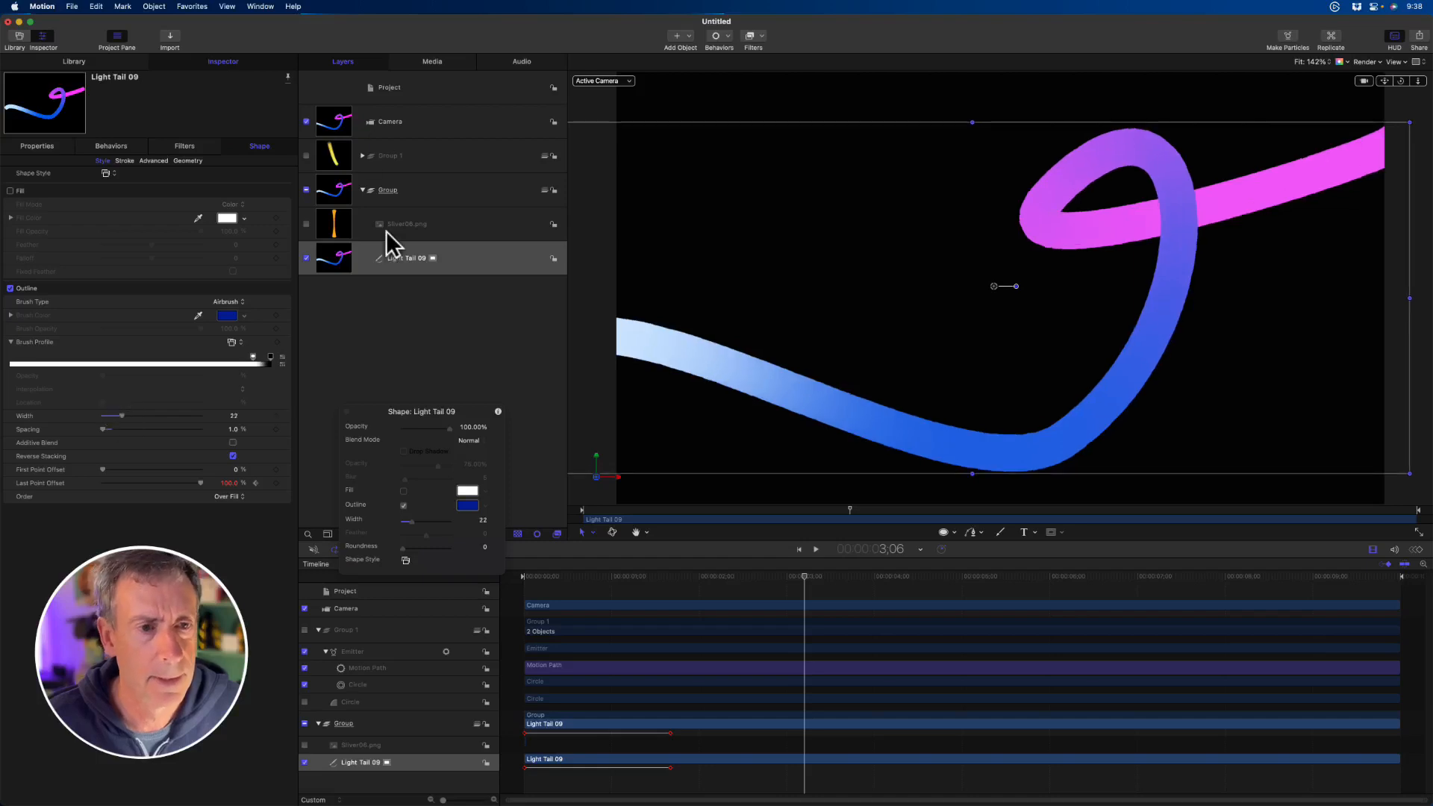
- Increase the stroke's Jitter, reduce the Brush Scale to 32%, and play back the animation from near the start
{"action": "left_click", "coordinate": [123, 161]}
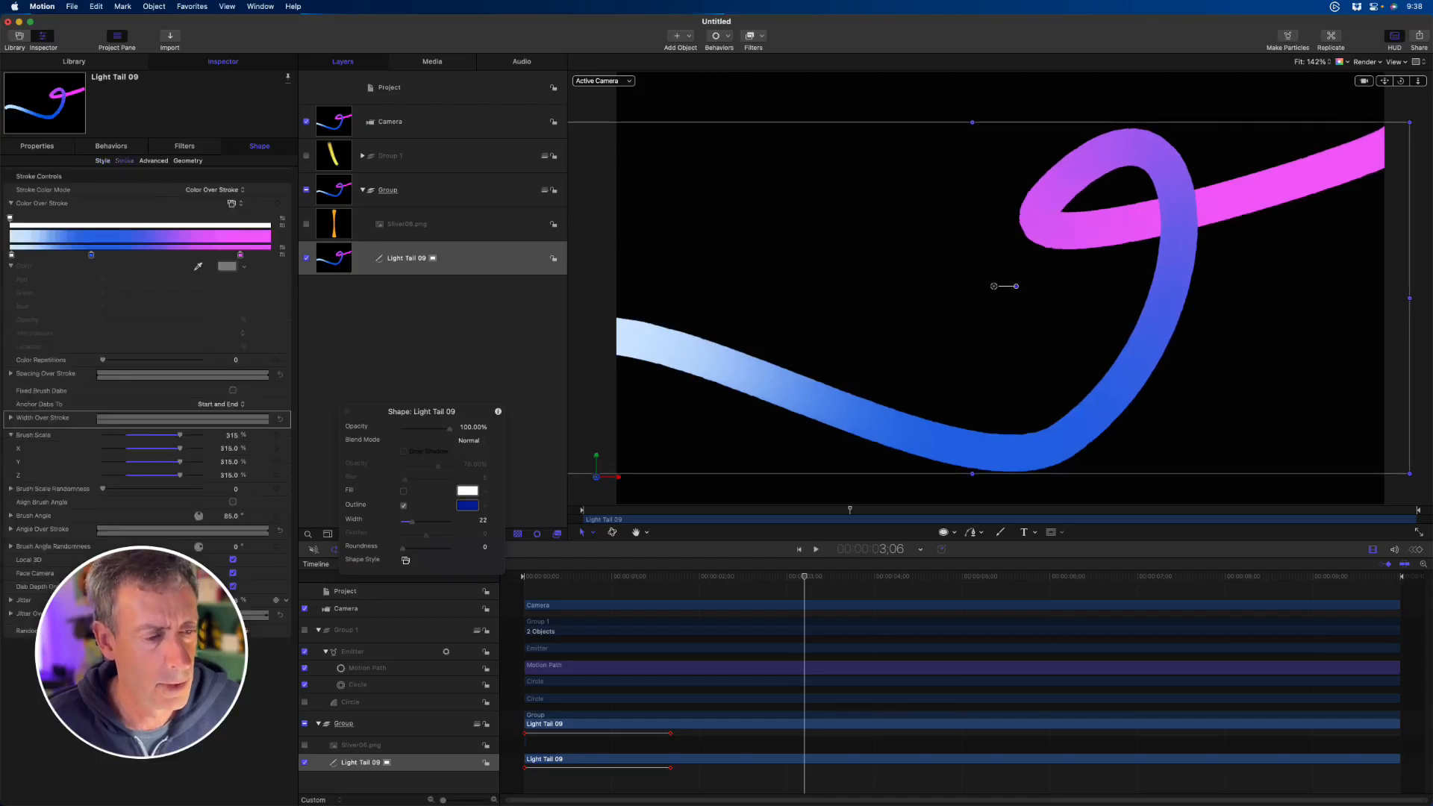
{"action": "left_click_drag", "start_coordinate": [131, 600], "coordinate": [284, 606]}
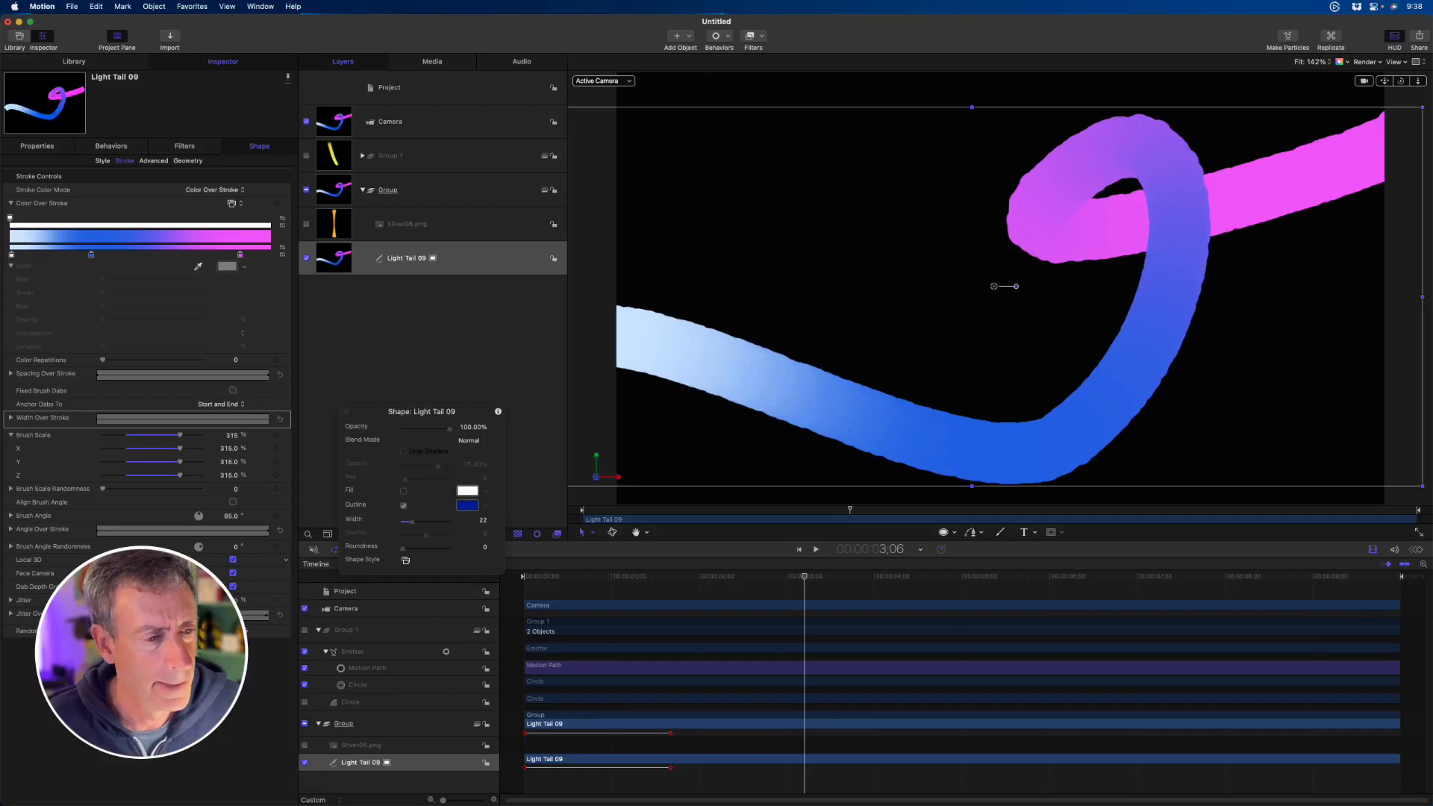
{"action": "left_click_drag", "start_coordinate": [235, 600], "coordinate": [234, 601]}
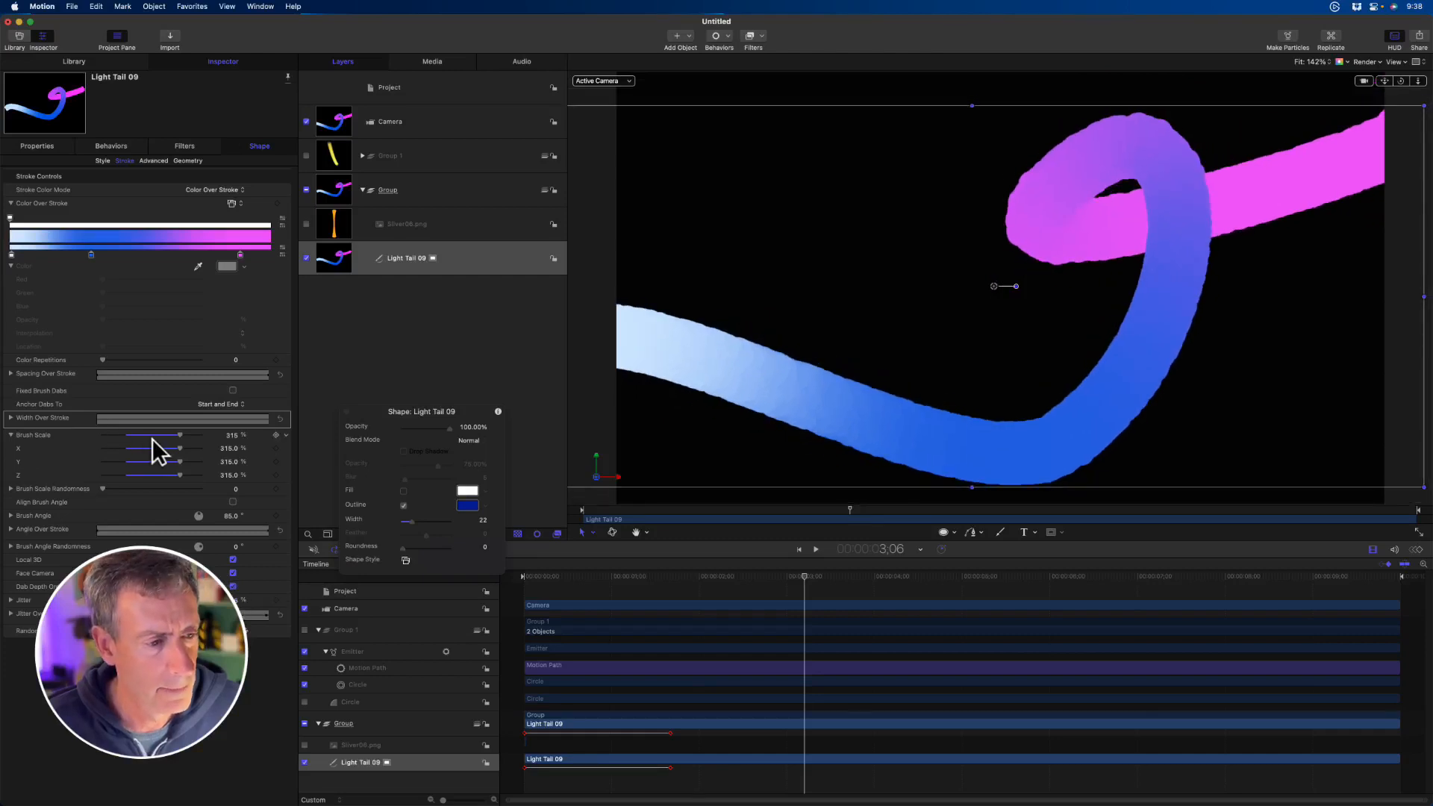
{"action": "left_click_drag", "start_coordinate": [166, 435], "coordinate": [110, 442]}
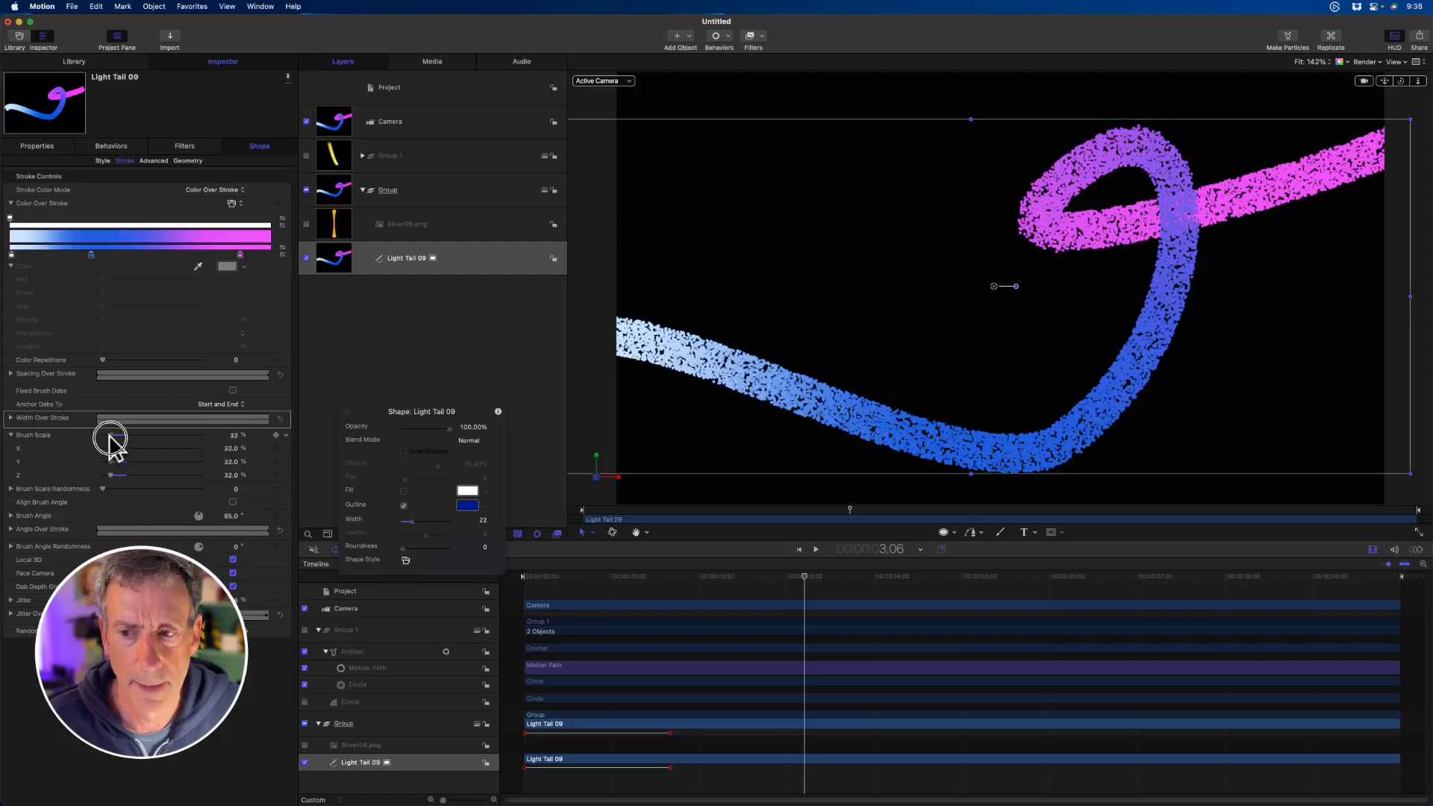
{"action": "left_click_drag", "start_coordinate": [628, 509], "coordinate": [562, 514]}
{"action": "key", "text": "space"}
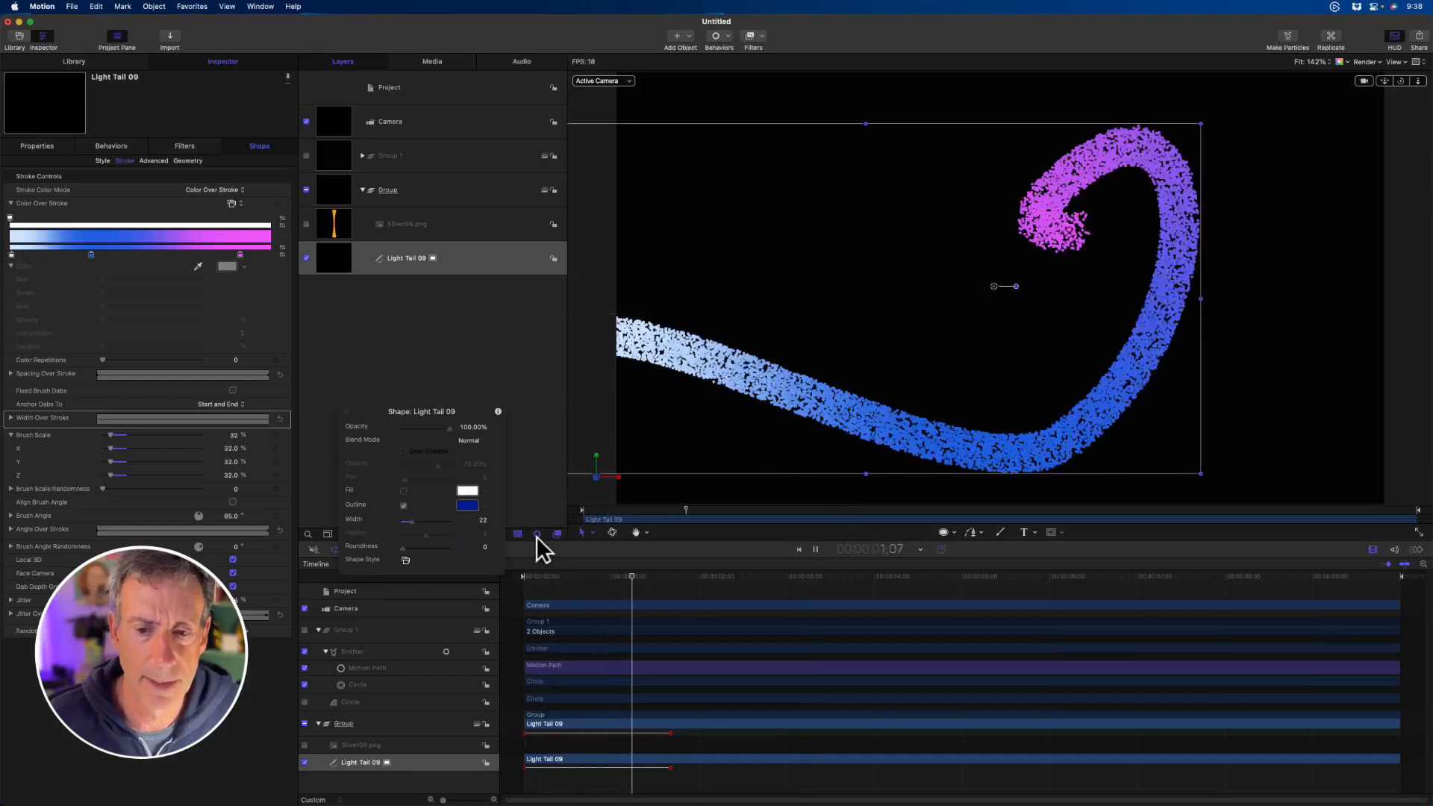
{"action": "key", "text": "space"}
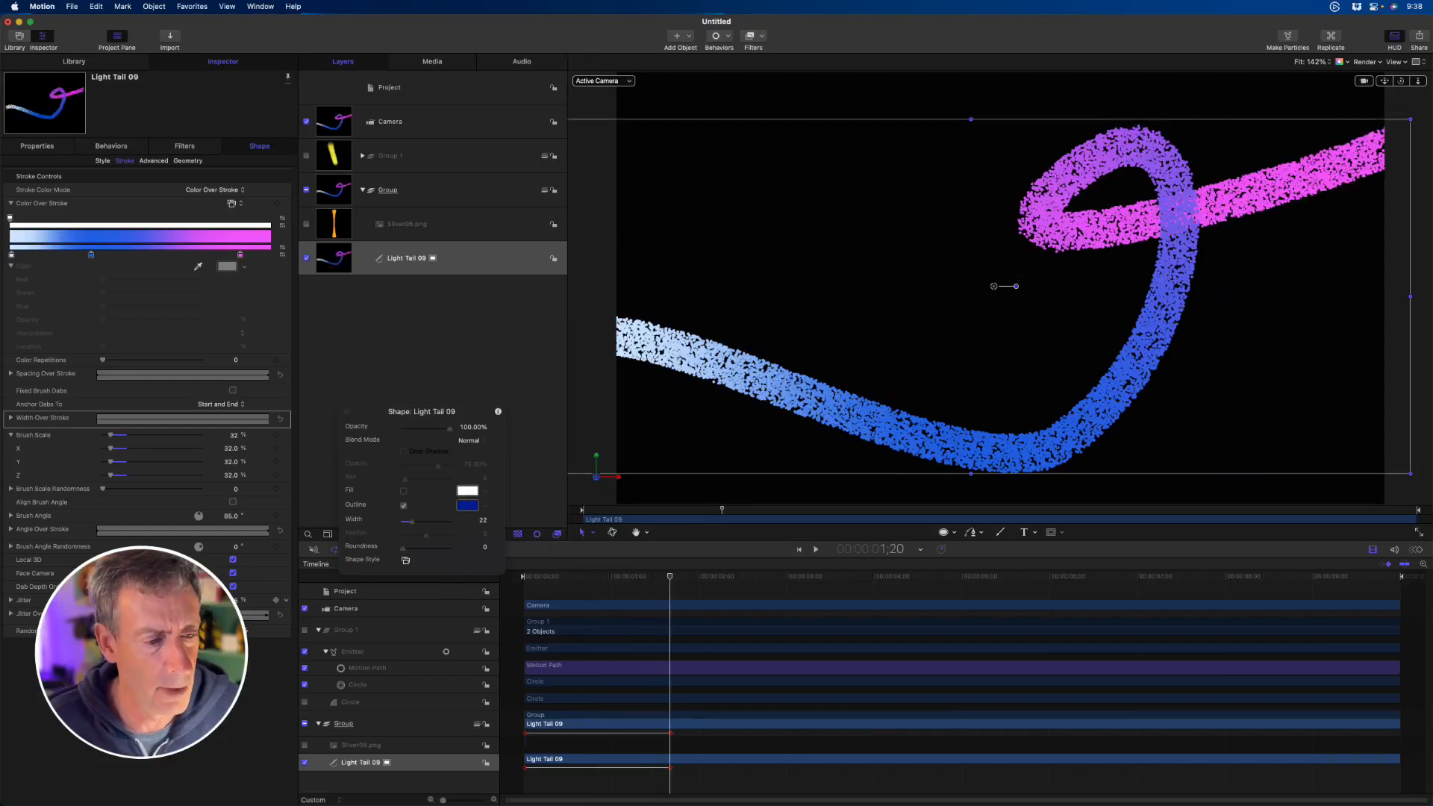
- Bring Jitter down to 0 and shape the Jitter Over Stroke curve so particles scatter mid-stroke and taper at both ends
{"action": "mouse_move", "coordinate": [119, 600]}
{"action": "left_mouse_down"}
{"action": "mouse_move", "coordinate": [56, 600]}
{"action": "mouse_move", "coordinate": [256, 607]}
{"action": "mouse_move", "coordinate": [68, 600]}
{"action": "left_mouse_up"}
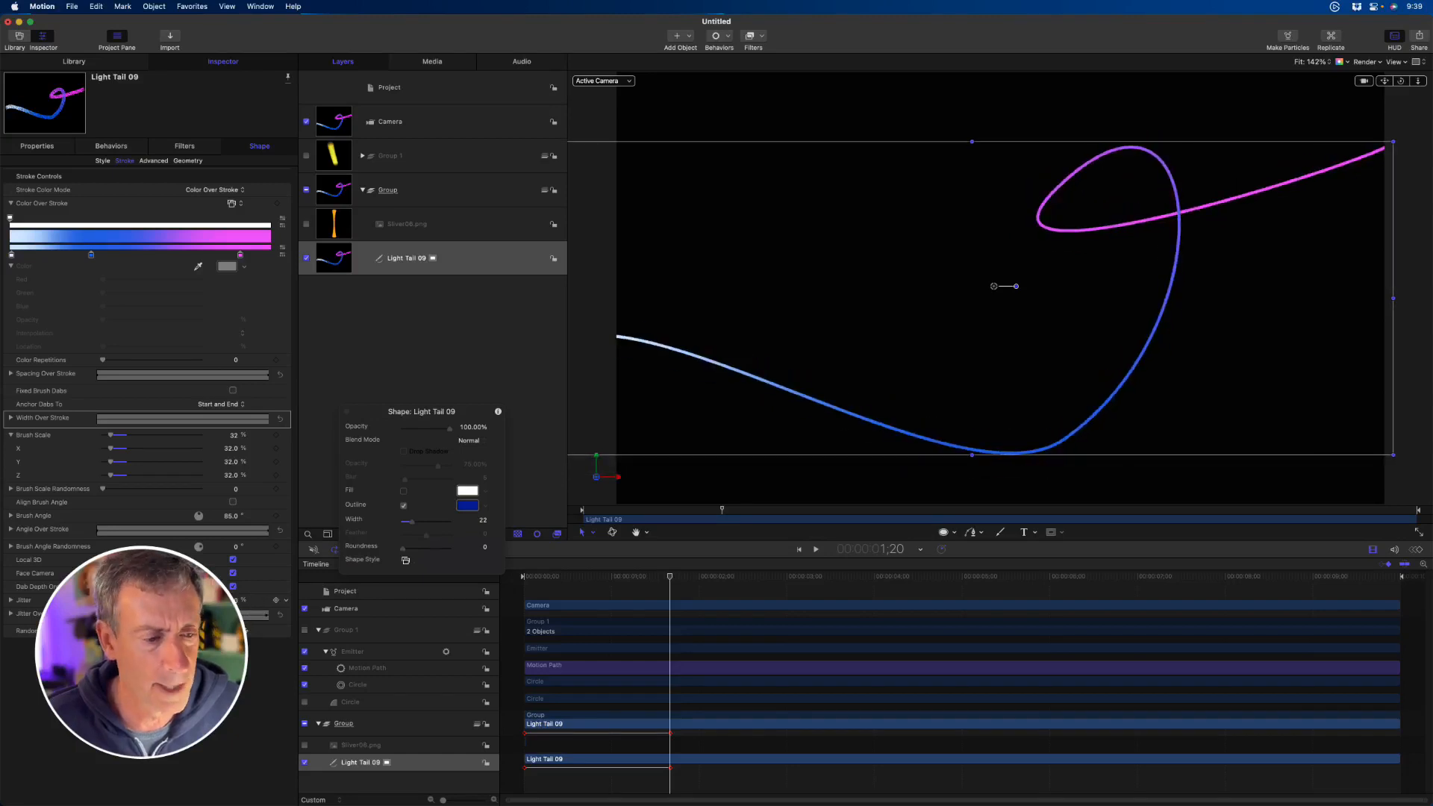
{"action": "left_click", "coordinate": [11, 614]}
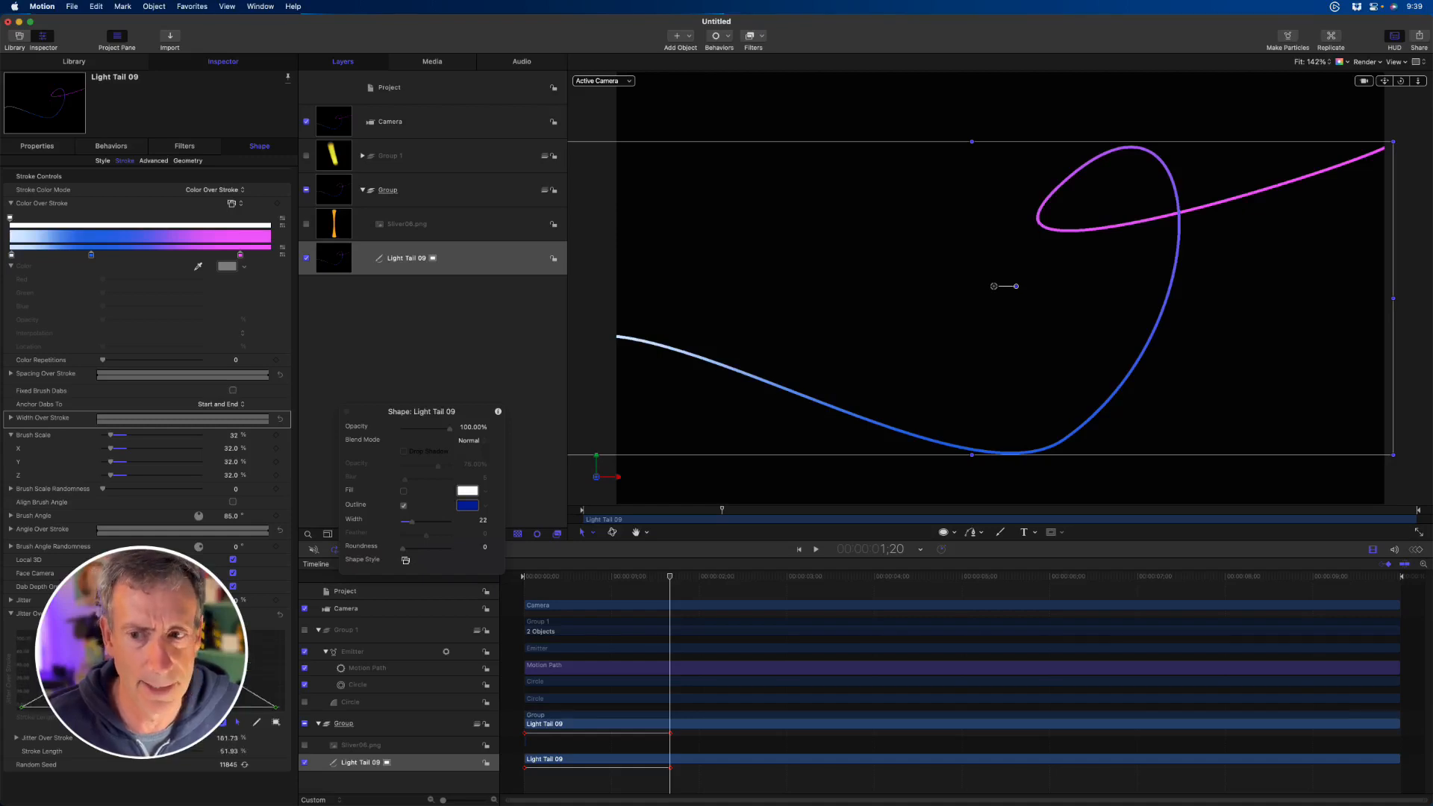
{"action": "mouse_move", "coordinate": [156, 624]}
{"action": "left_mouse_down"}
{"action": "mouse_move", "coordinate": [160, 592]}
{"action": "mouse_move", "coordinate": [153, 647]}
{"action": "left_mouse_up"}
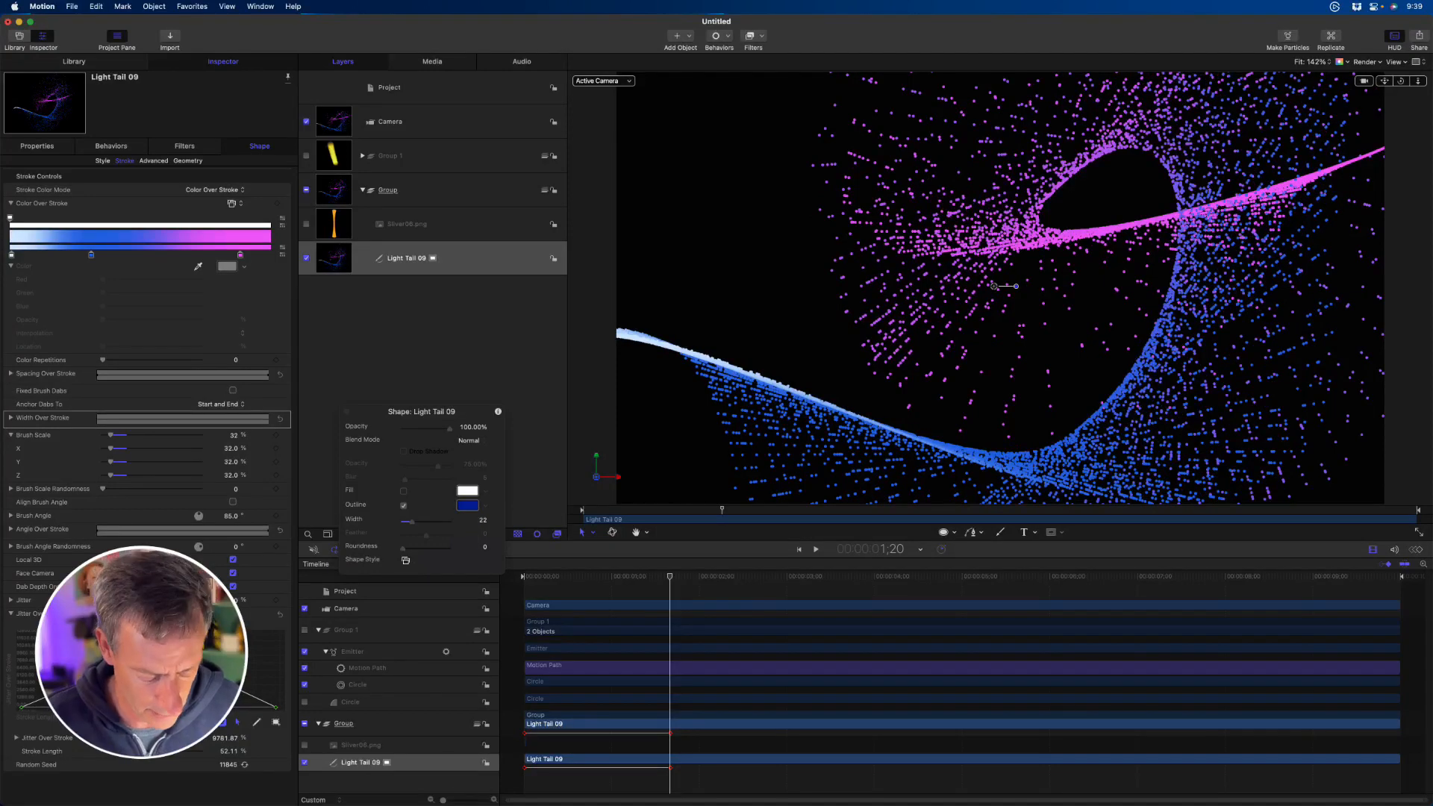
{"action": "mouse_move", "coordinate": [214, 666]}
{"action": "left_mouse_down"}
{"action": "mouse_move", "coordinate": [247, 673]}
{"action": "mouse_move", "coordinate": [218, 658]}
{"action": "left_mouse_up"}
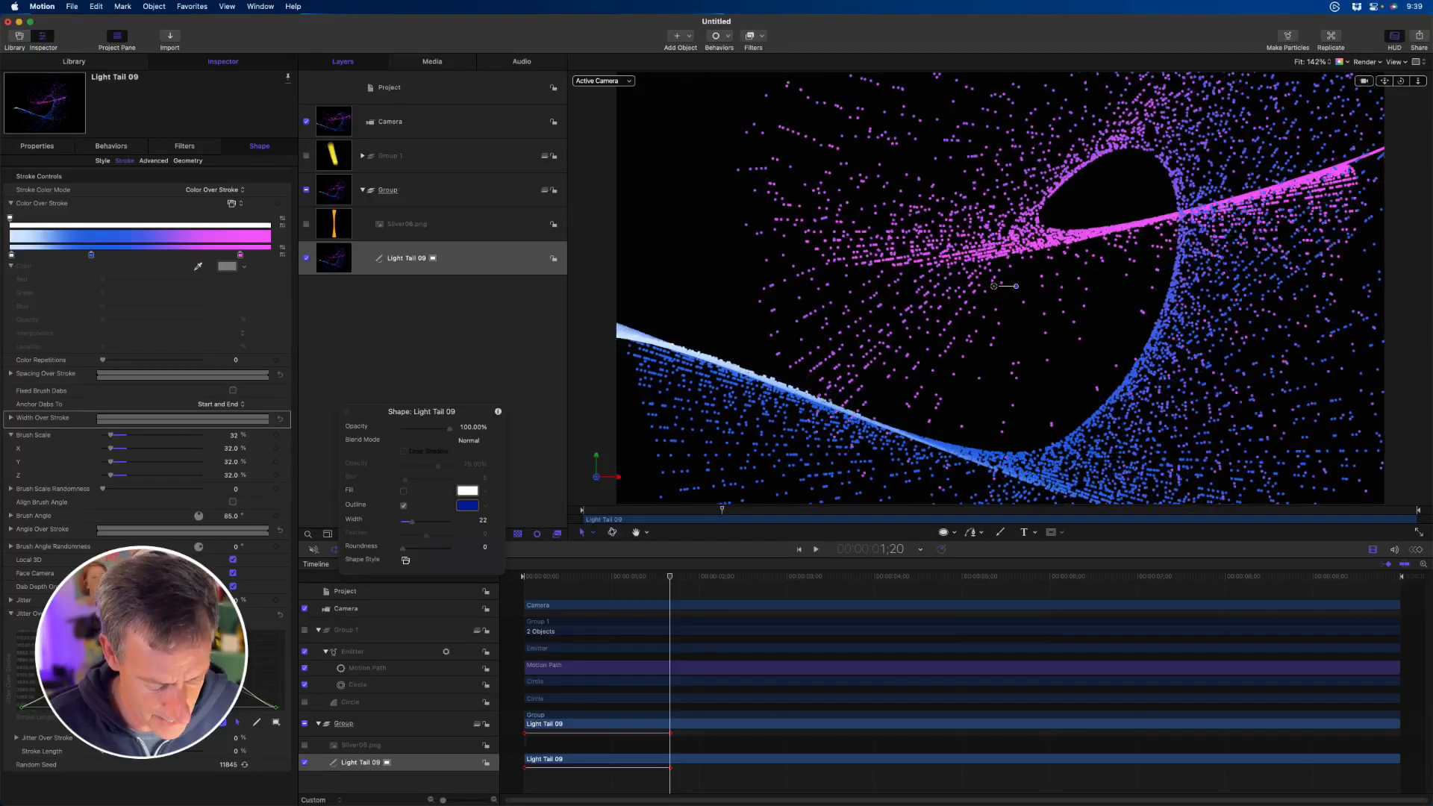
{"action": "mouse_move", "coordinate": [84, 661]}
{"action": "left_mouse_down"}
{"action": "mouse_move", "coordinate": [155, 654]}
{"action": "mouse_move", "coordinate": [88, 657]}
{"action": "mouse_move", "coordinate": [106, 668]}
{"action": "left_mouse_up"}
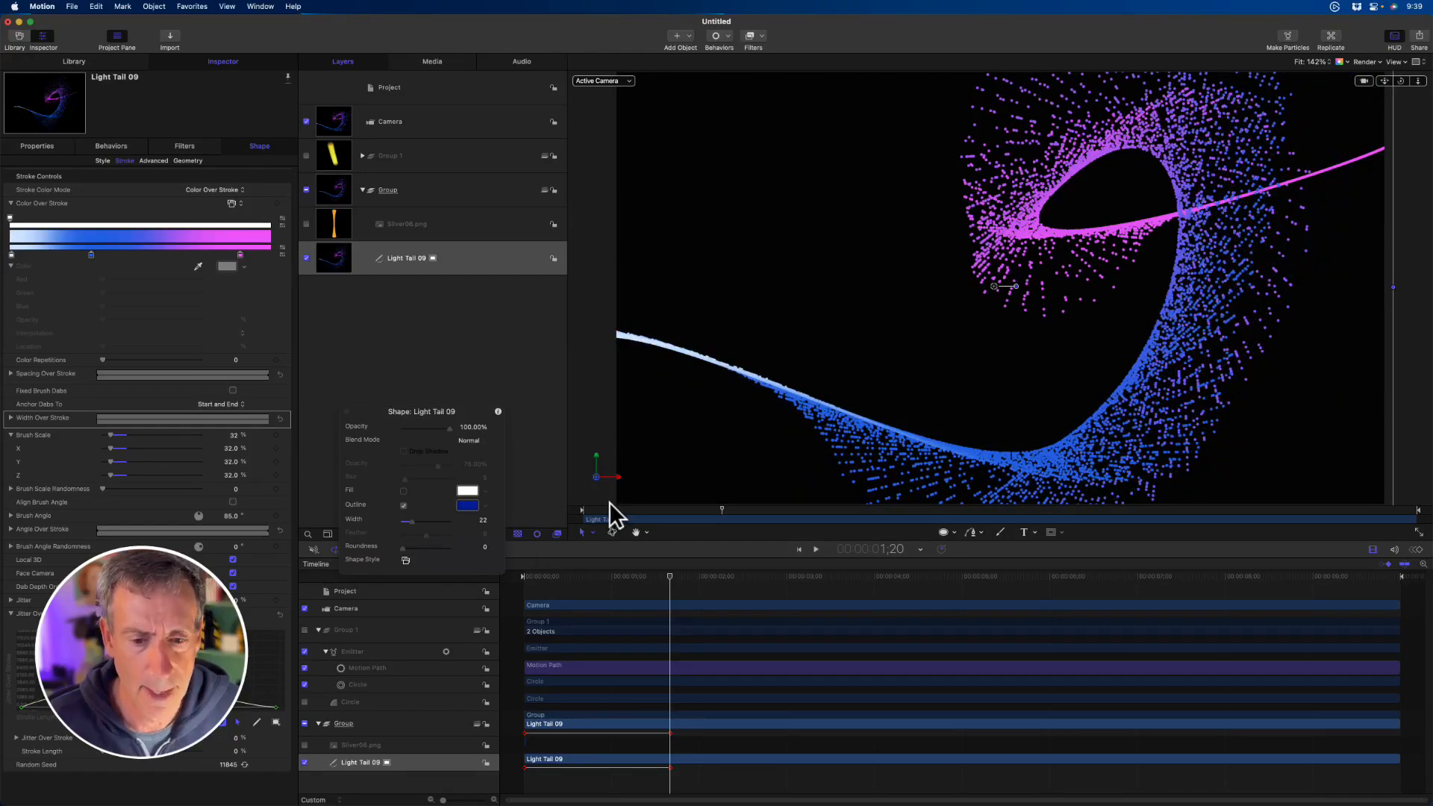
- Set the play range's end at 2:01, raise the Jitter on top of the curve, and preview the looping stroke animation
{"action": "key", "text": "Home"}
{"action": "key", "text": "space"}
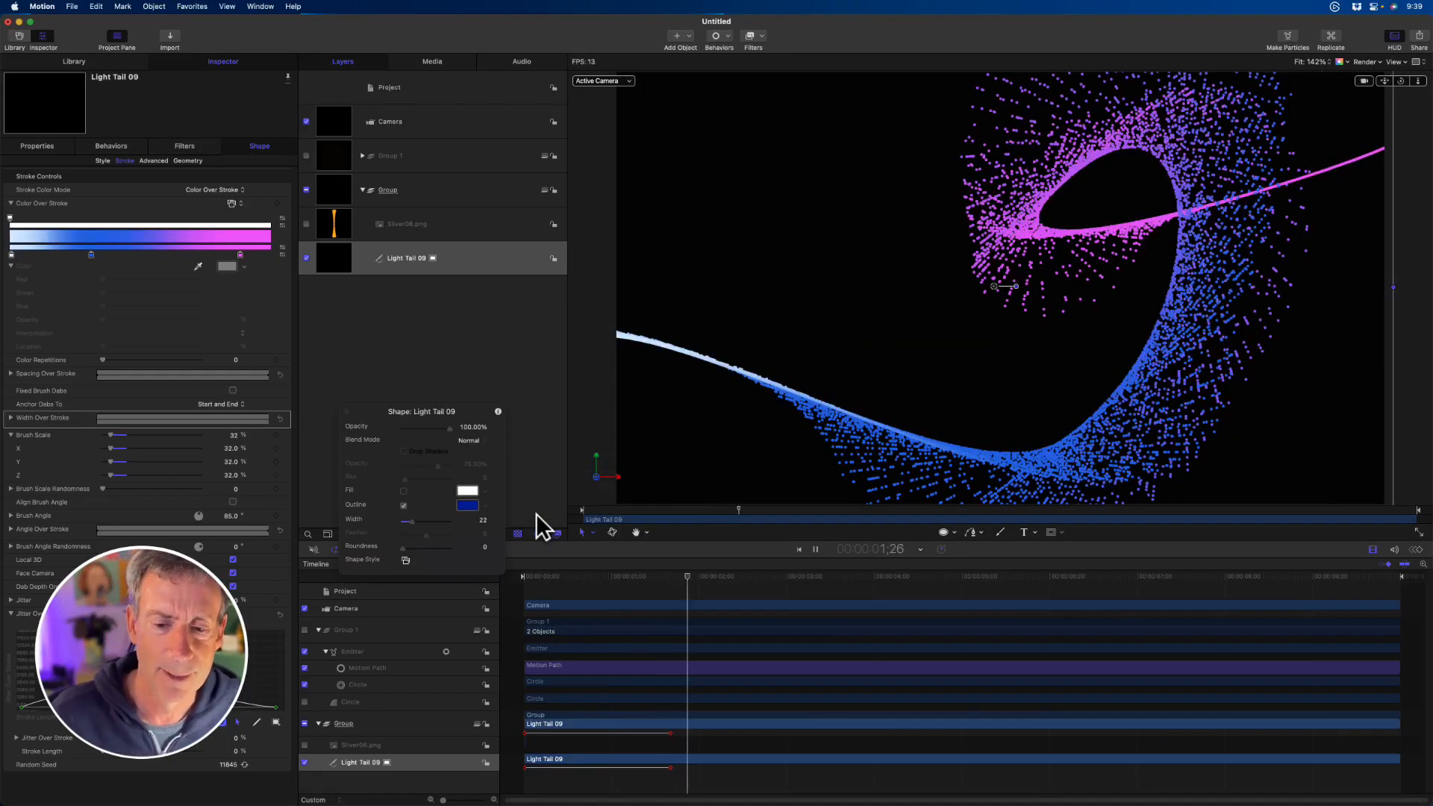
{"action": "key", "text": "space"}
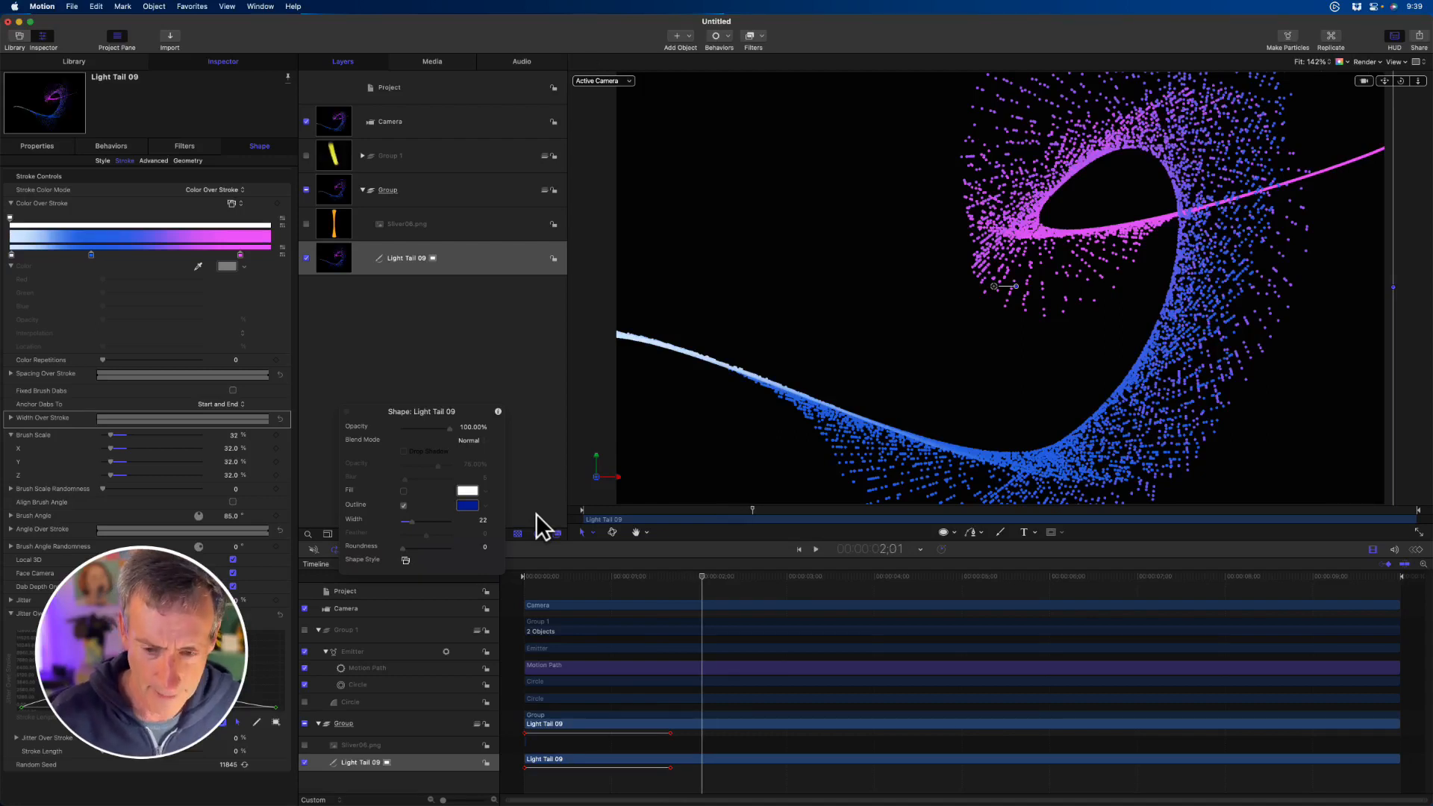
{"action": "key", "text": "alt+super+o"}
{"action": "key", "text": "space"}
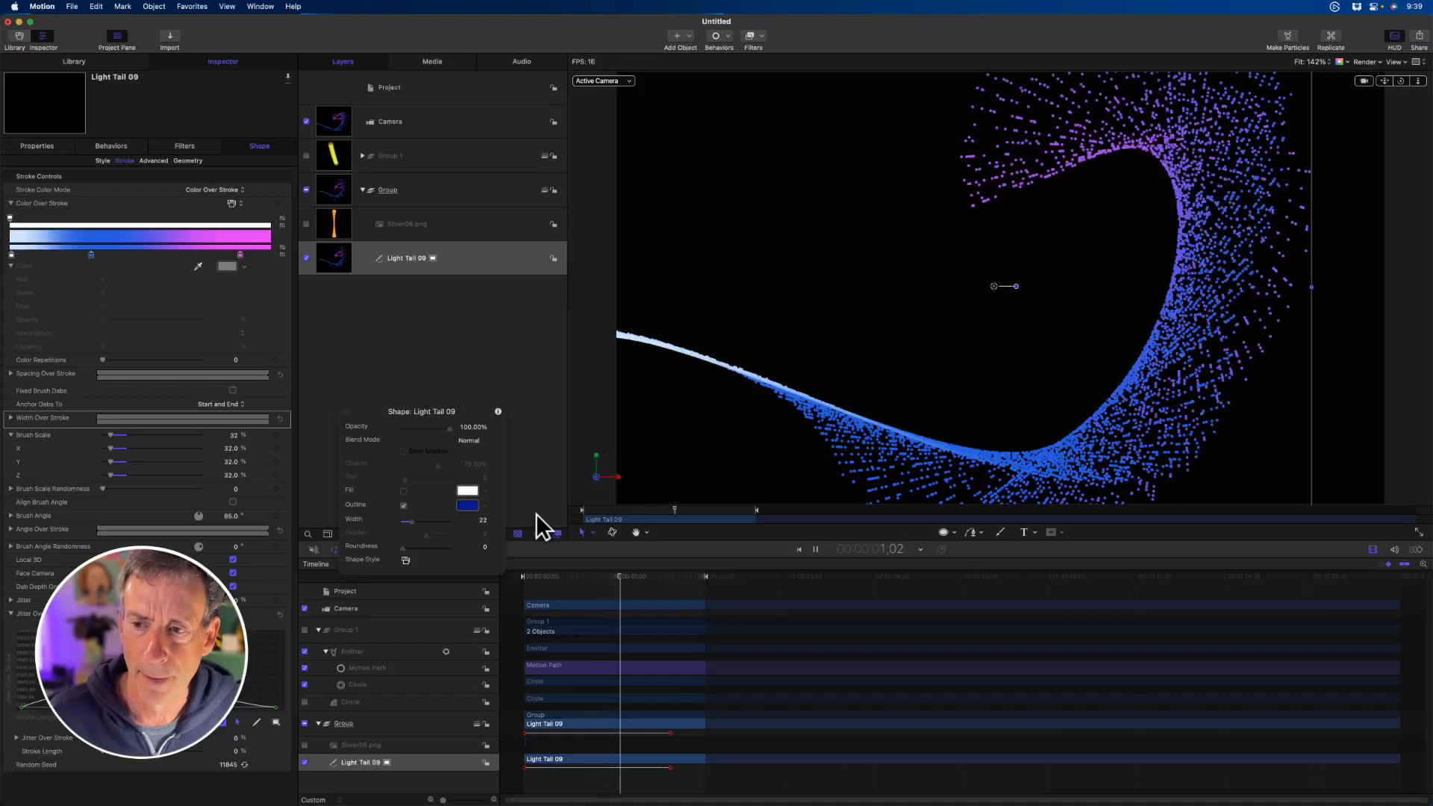
{"action": "key", "text": "space"}
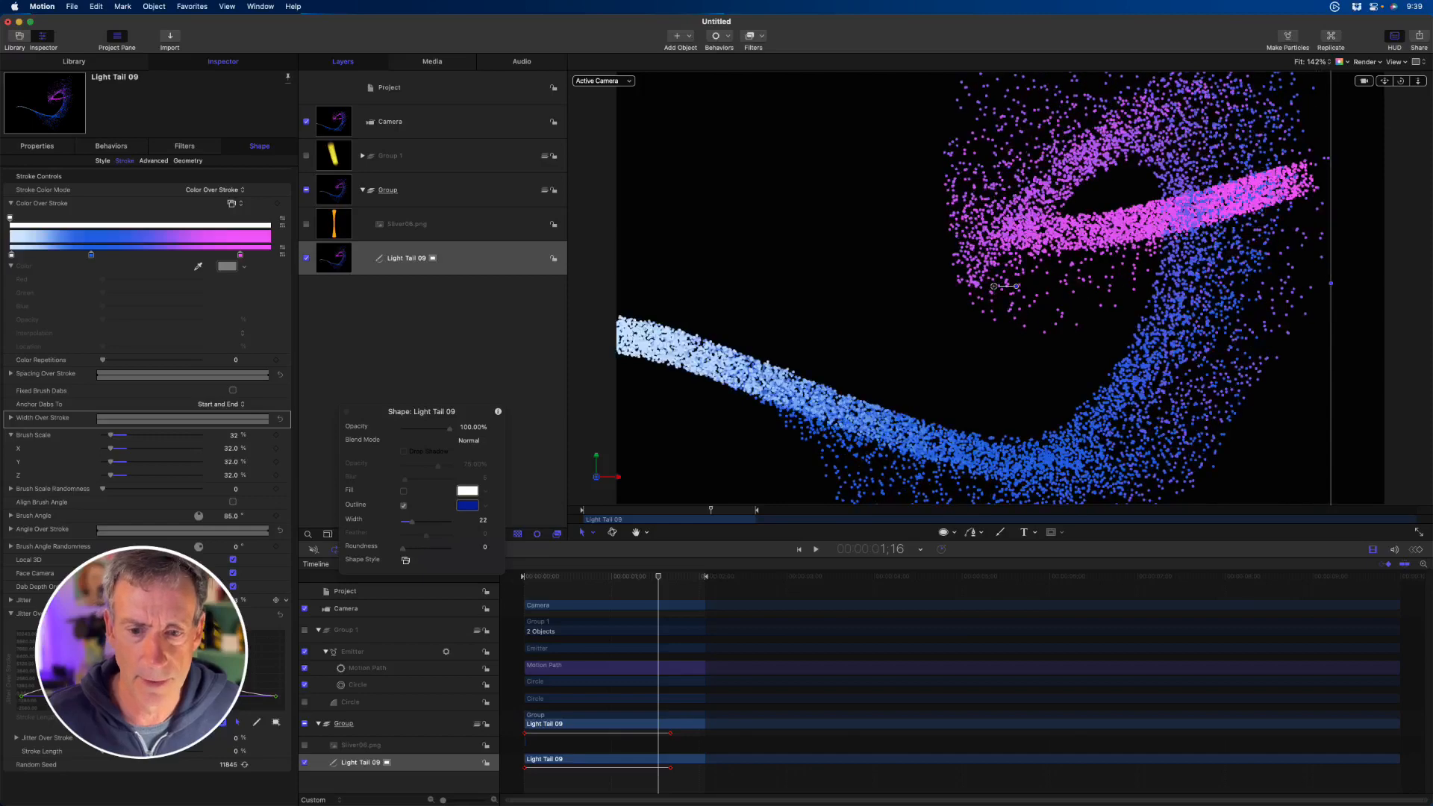
{"action": "key", "text": "space"}
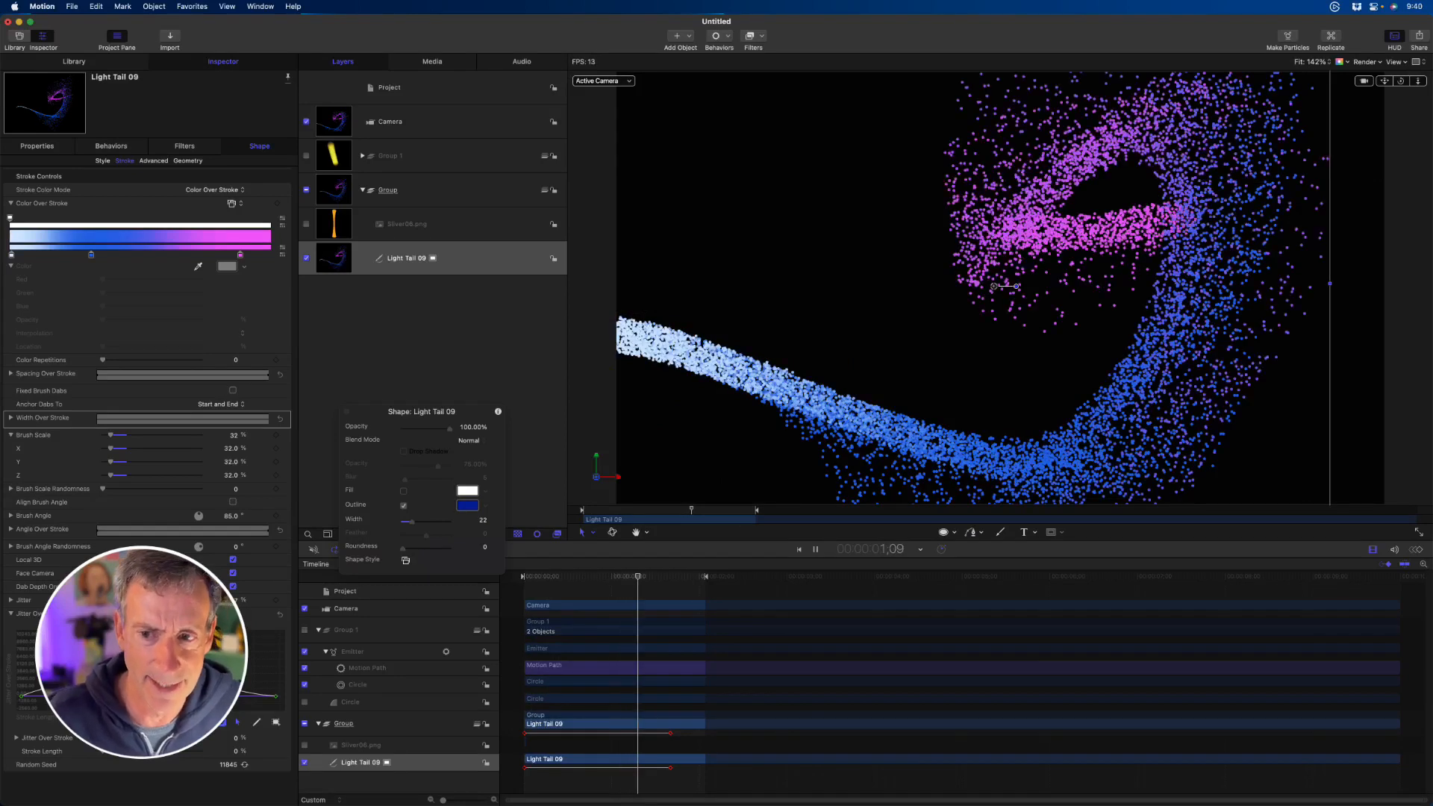
{"action": "key", "text": "space"}
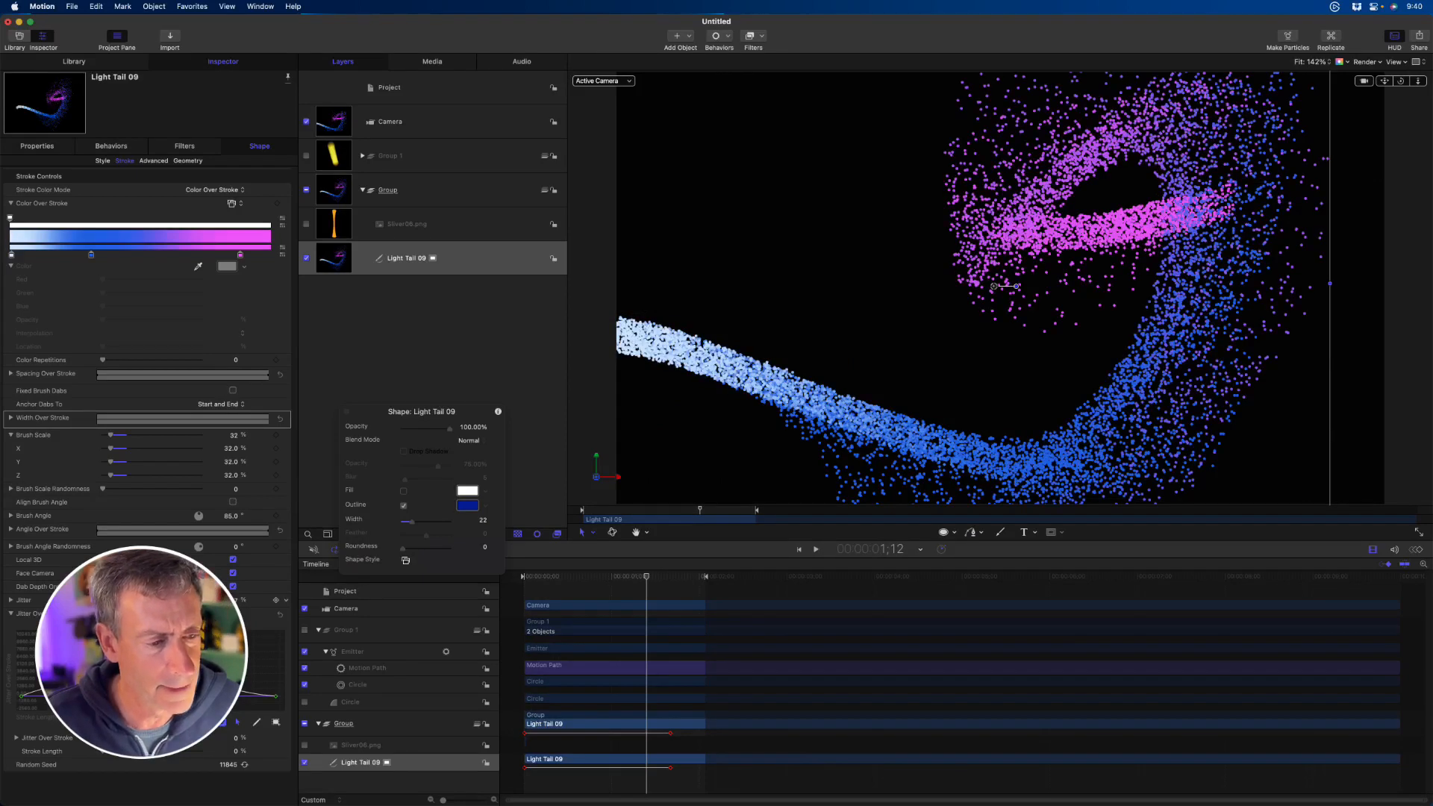
- Return Jitter to 0, reset Jitter Over Stroke, and raise the Brush Scale to about 135%
{"action": "left_click_drag", "start_coordinate": [114, 600], "coordinate": [47, 603]}
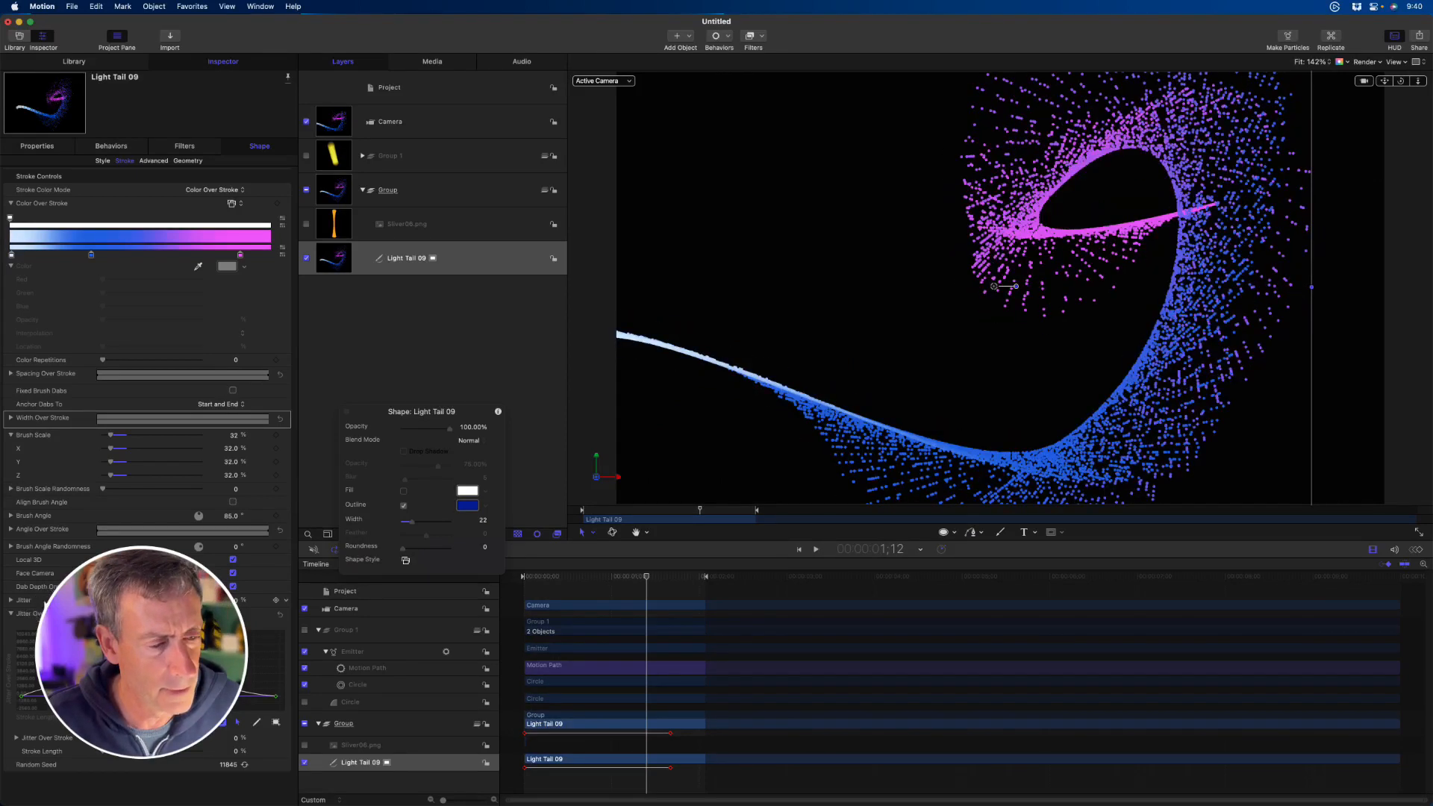
{"action": "left_click", "coordinate": [276, 615]}
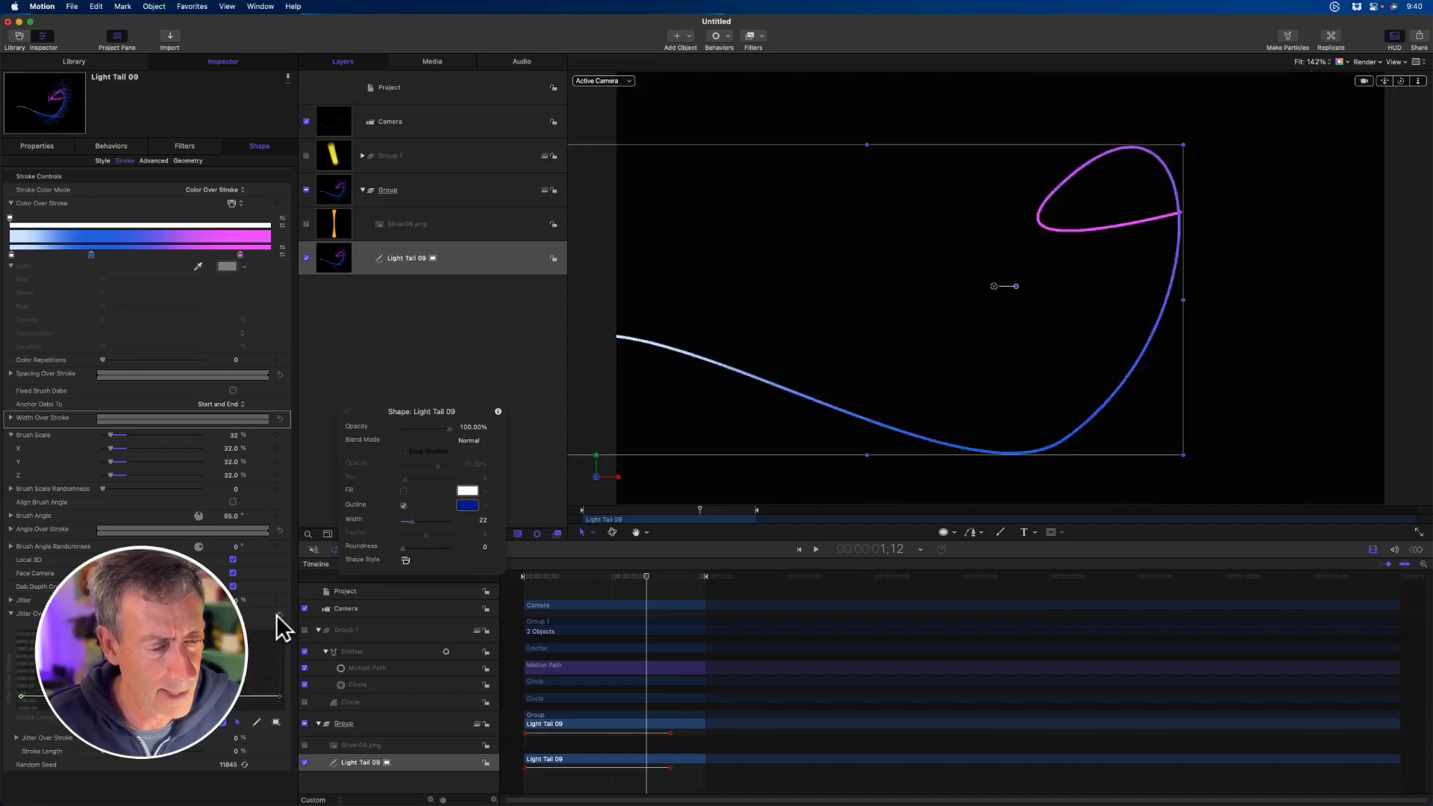
{"action": "left_click", "coordinate": [11, 613]}
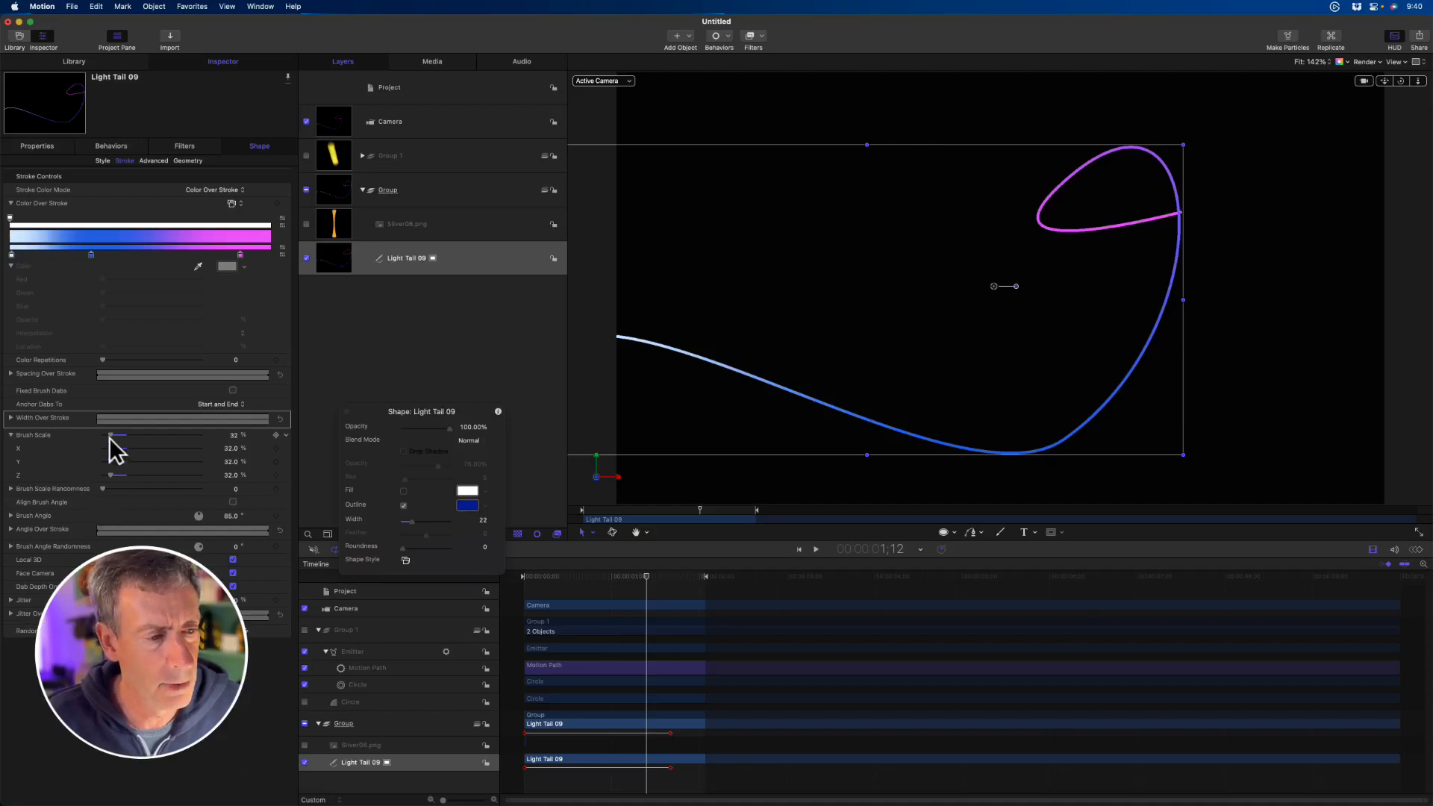
{"action": "left_click_drag", "start_coordinate": [112, 435], "coordinate": [138, 442]}
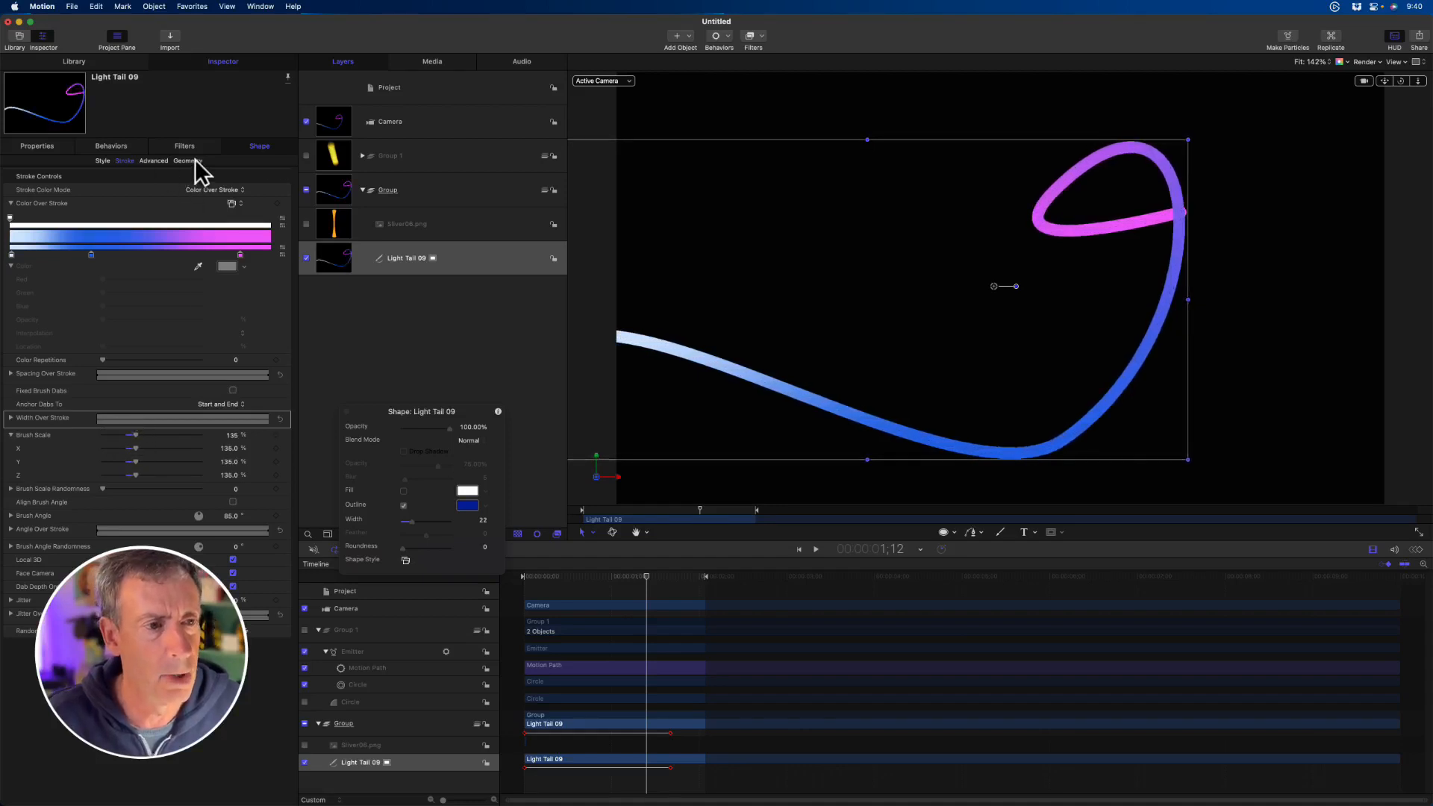
- Enable Dynamics for the stroke and, during playback, try a Speed of 313 before reducing it to about 95
{"action": "left_click", "coordinate": [162, 160]}
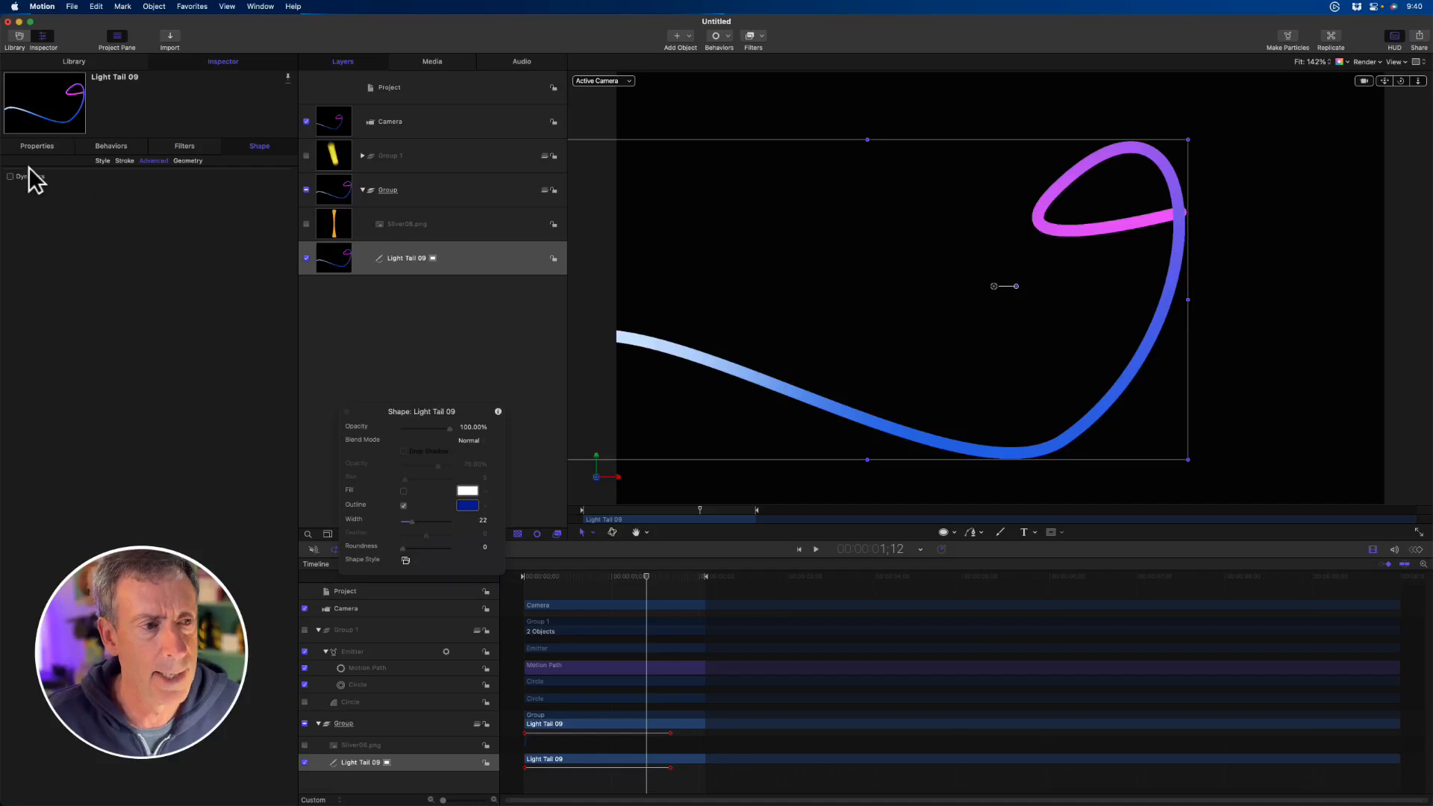
{"action": "left_click", "coordinate": [268, 174]}
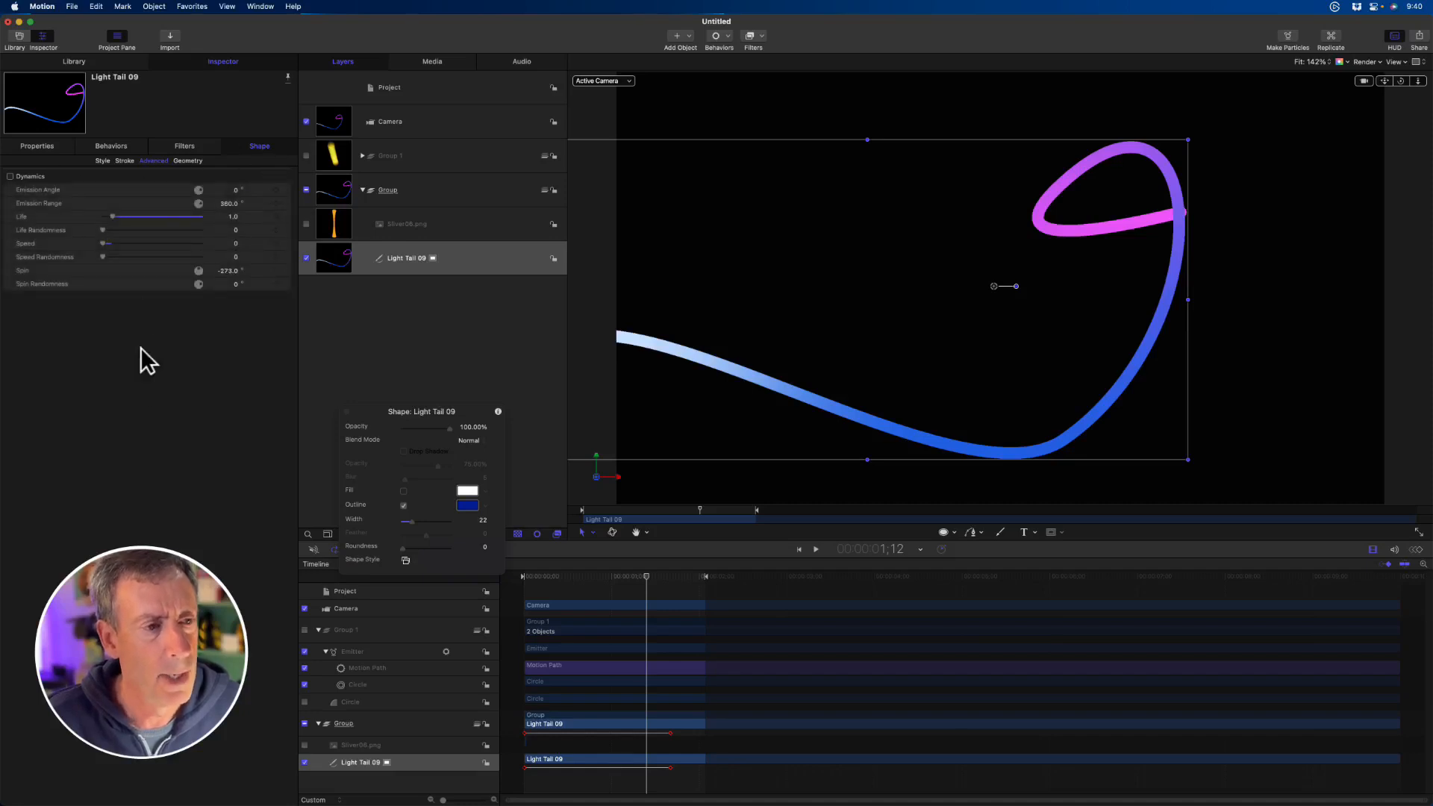
{"action": "key", "text": "space"}
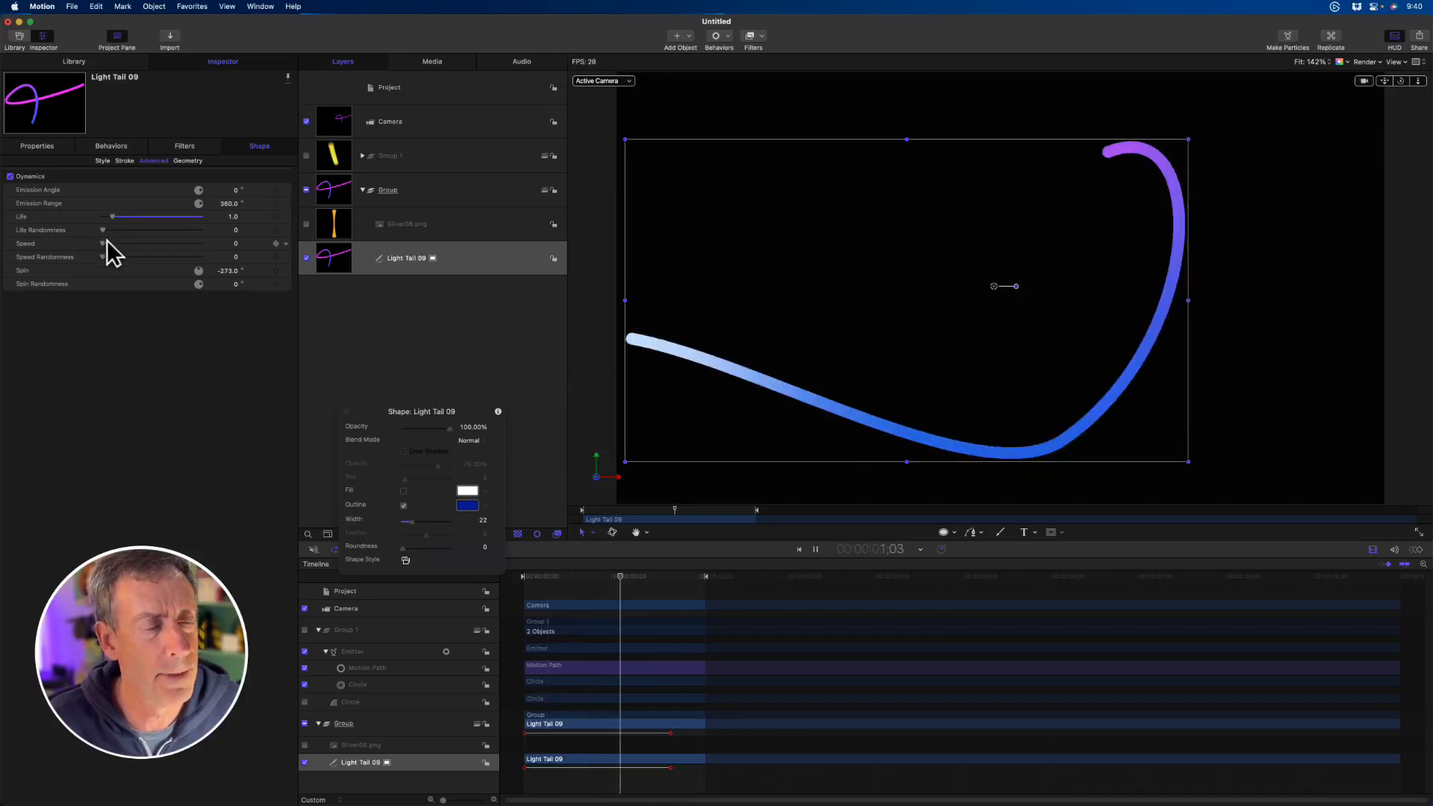
{"action": "left_click_drag", "start_coordinate": [103, 243], "coordinate": [132, 240]}
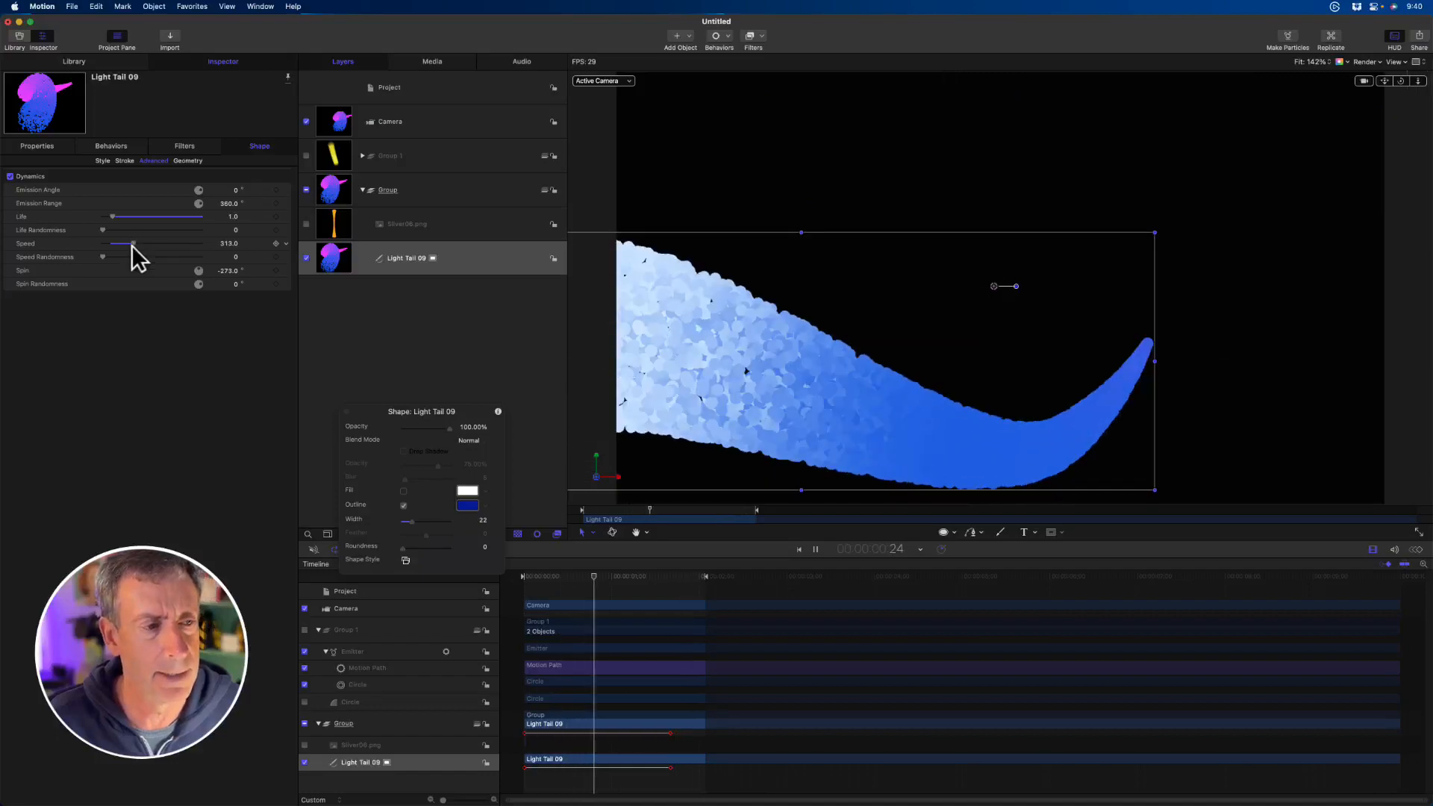
{"action": "left_click_drag", "start_coordinate": [132, 244], "coordinate": [109, 243]}
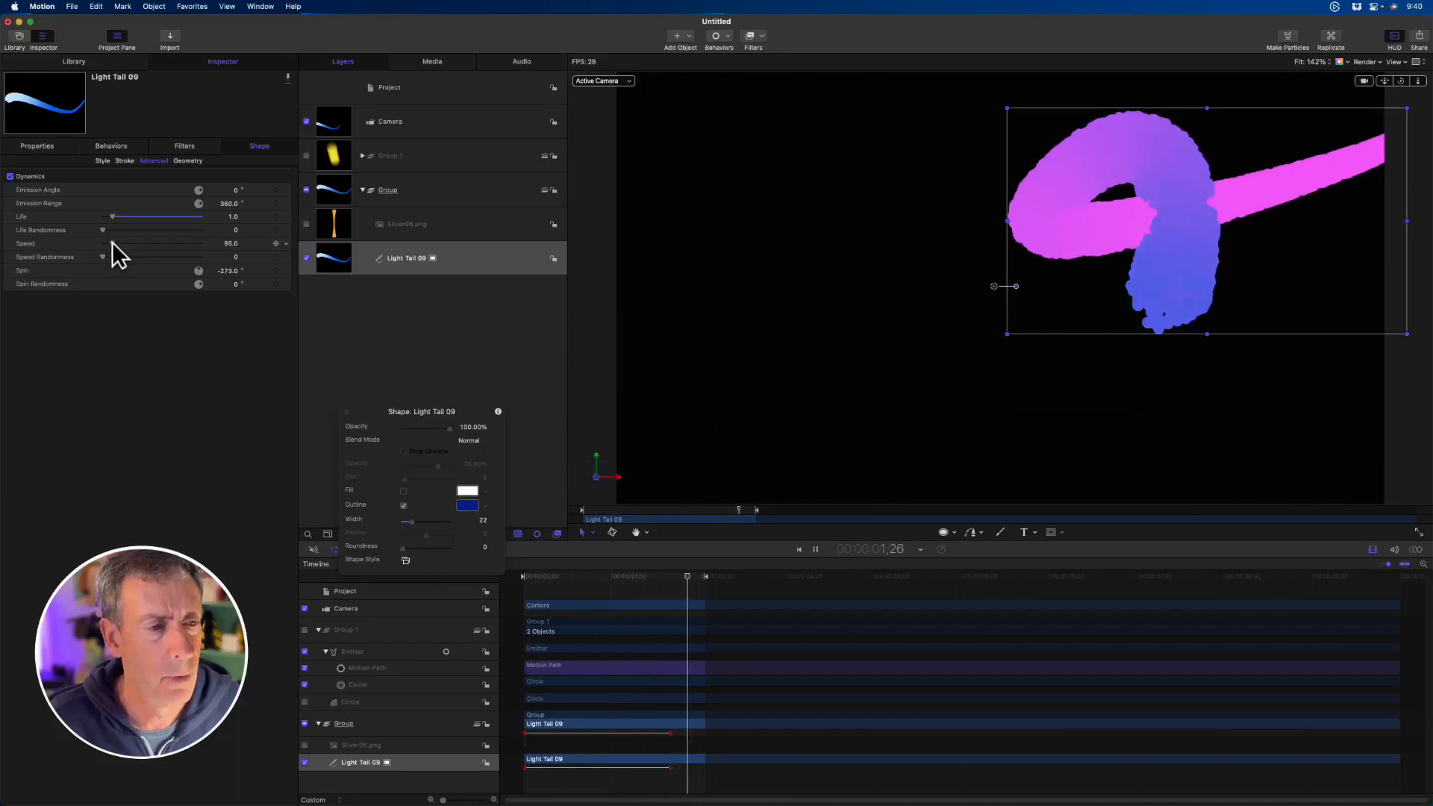
- Raise the stroke's dynamics Speed to 1000 and enable Additive Blend for its outline
{"action": "left_click_drag", "start_coordinate": [110, 243], "coordinate": [218, 249]}
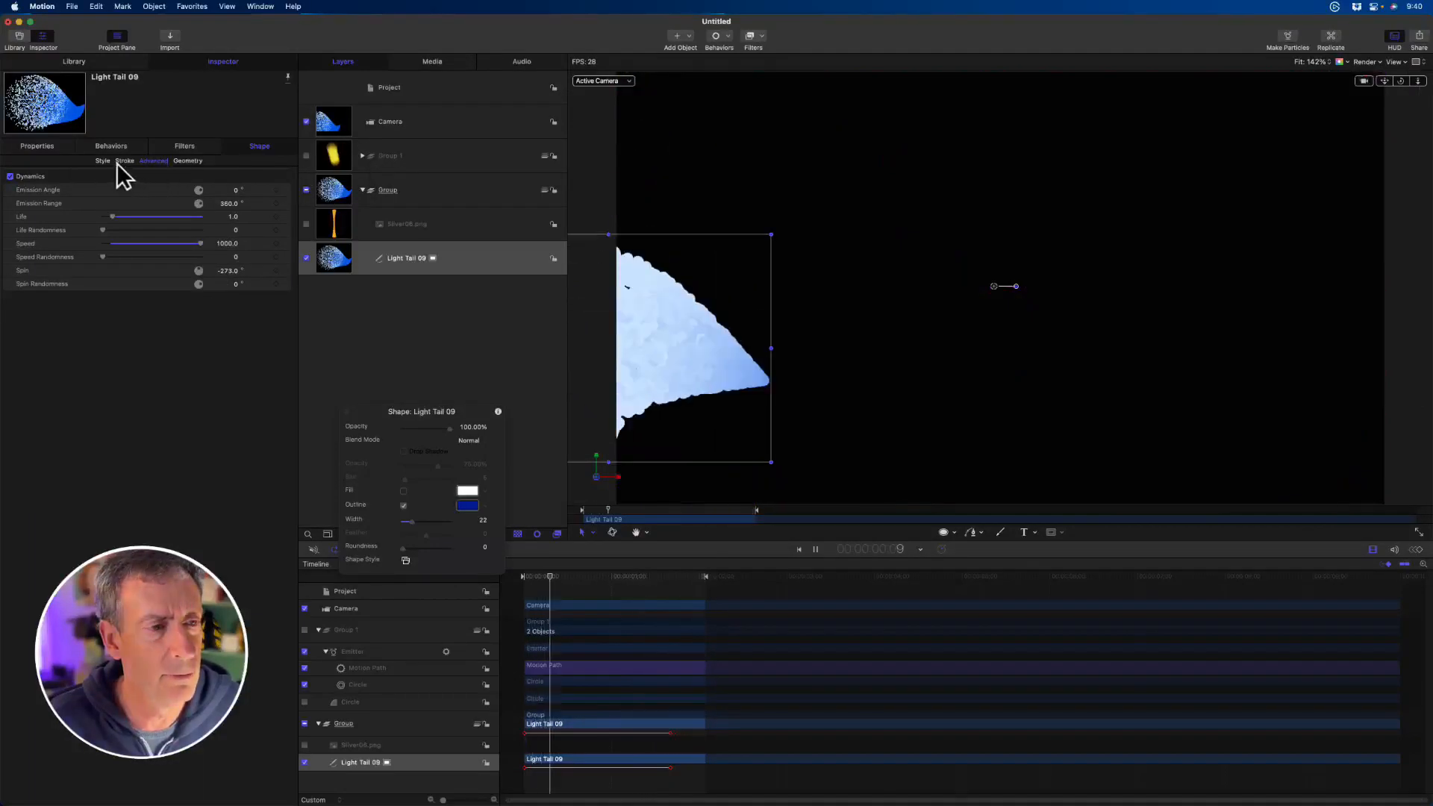
{"action": "left_click", "coordinate": [102, 161]}
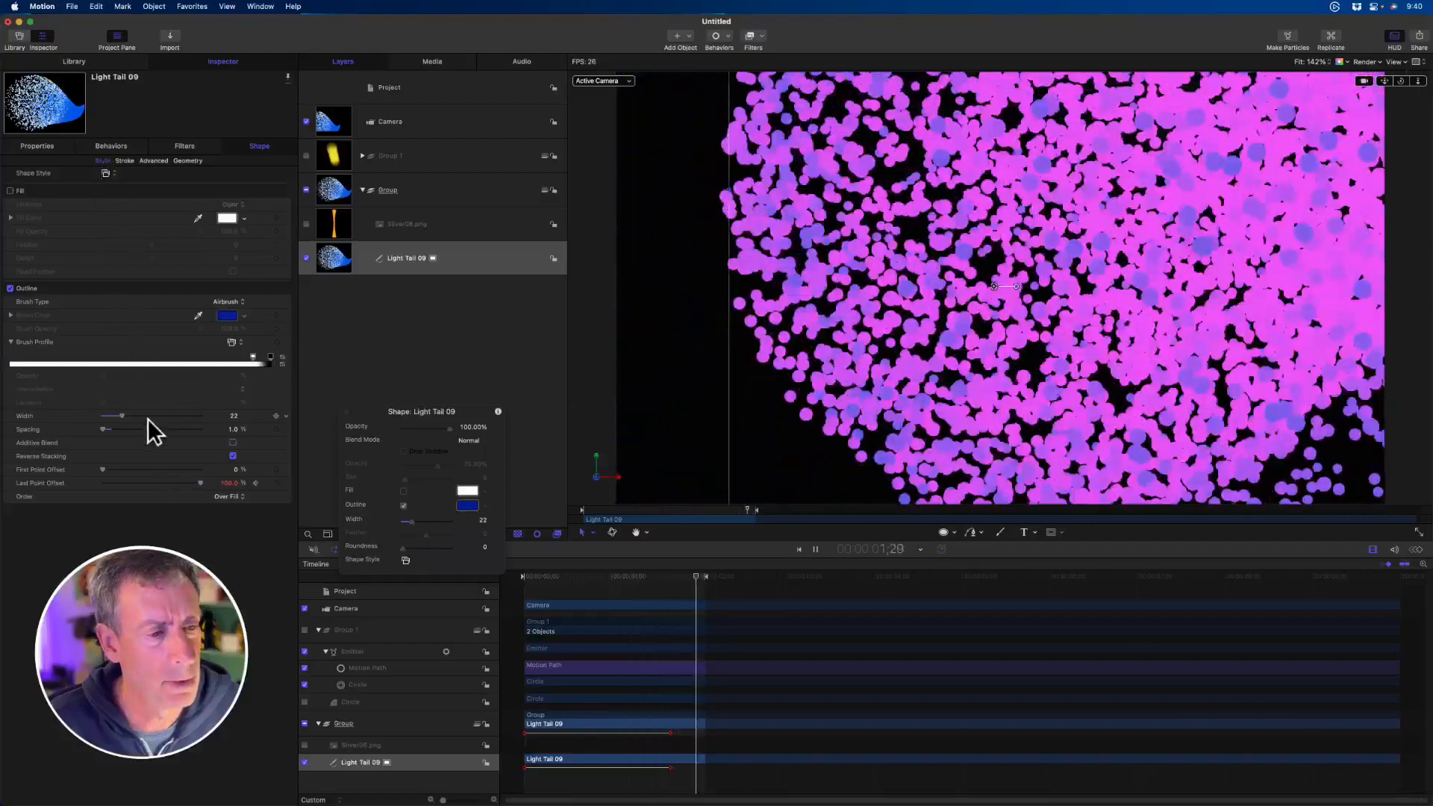
{"action": "left_click", "coordinate": [232, 442]}
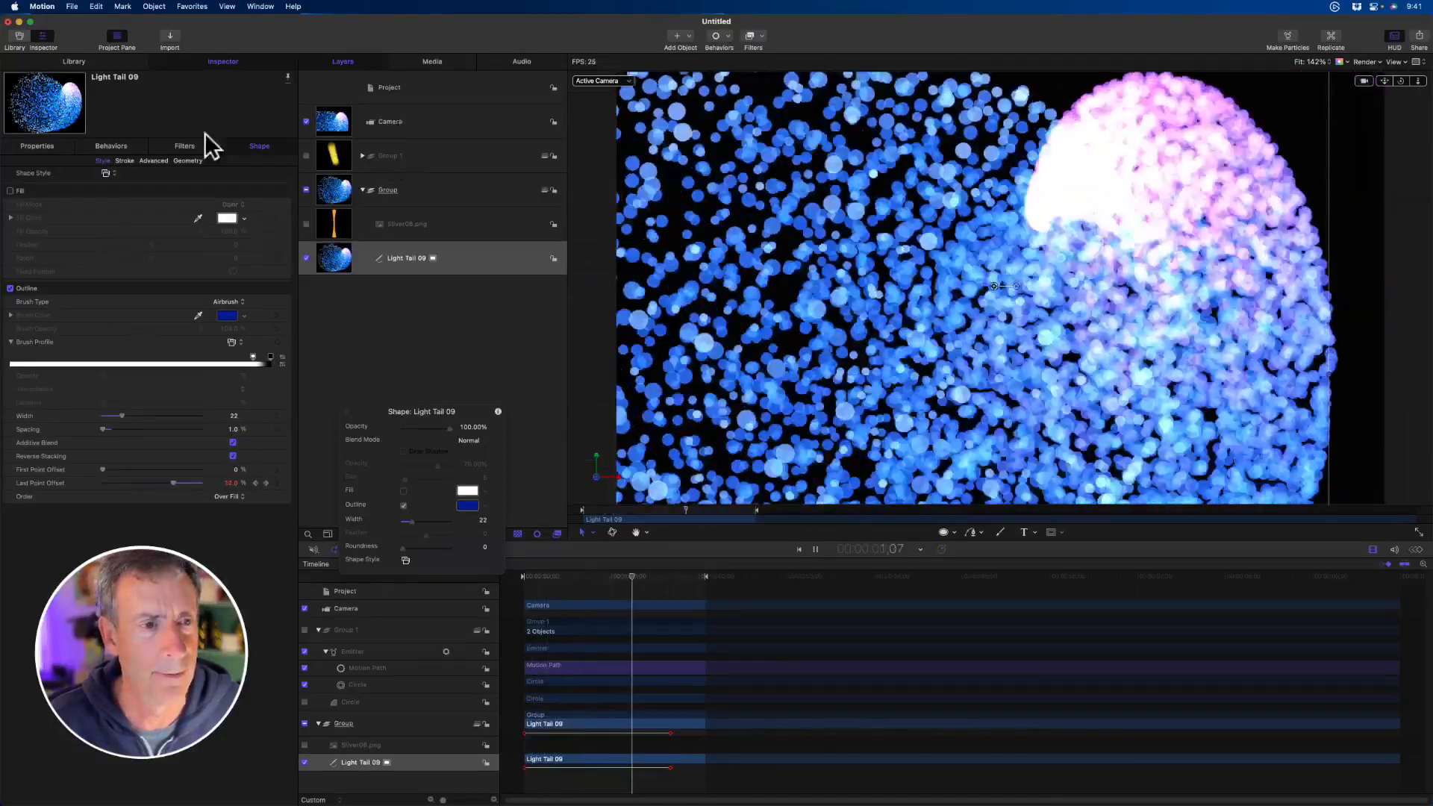
- Reduce the stroke's dynamics Speed to about 753
{"action": "left_click", "coordinate": [185, 161]}
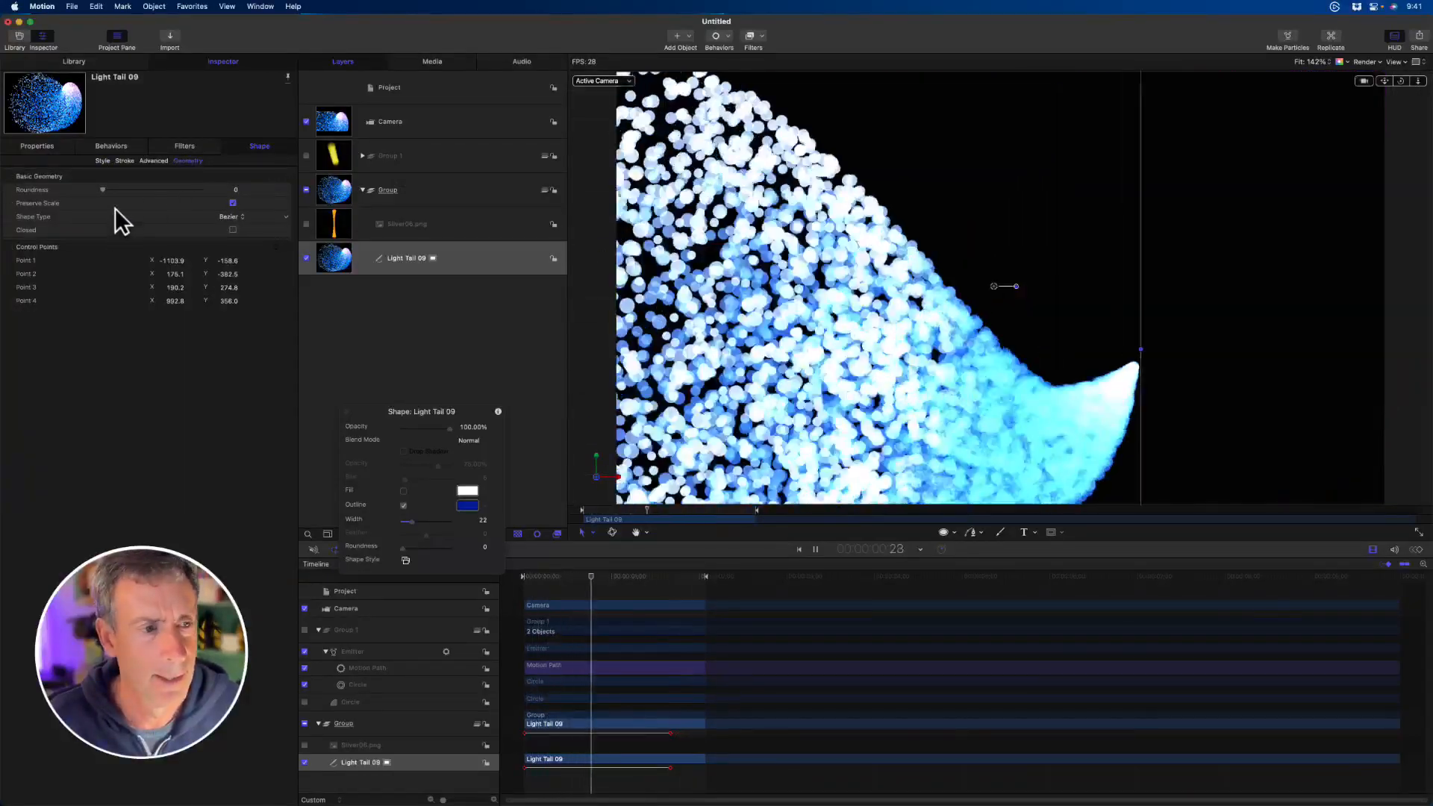
{"action": "left_click", "coordinate": [153, 160]}
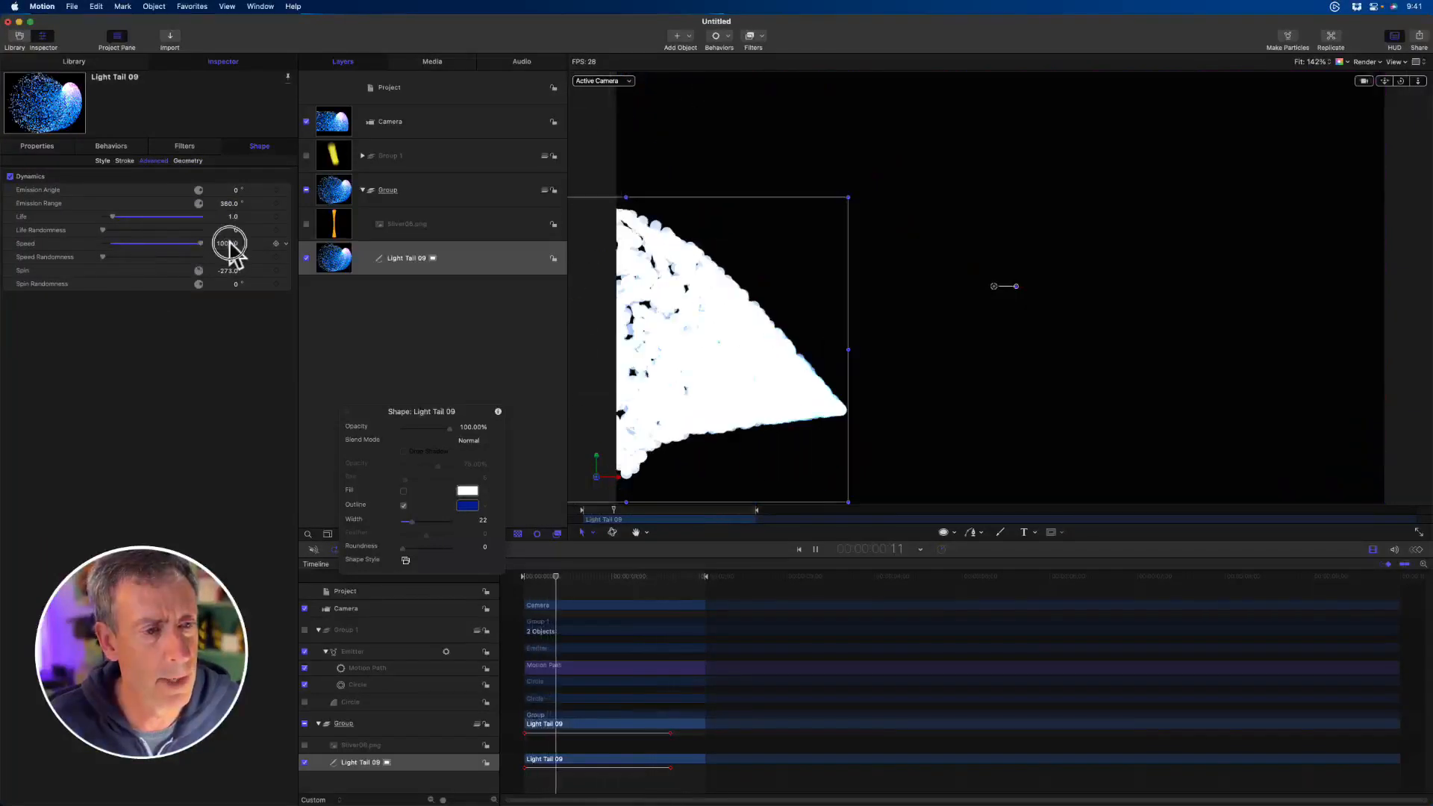
{"action": "left_click_drag", "start_coordinate": [229, 243], "coordinate": [176, 240]}
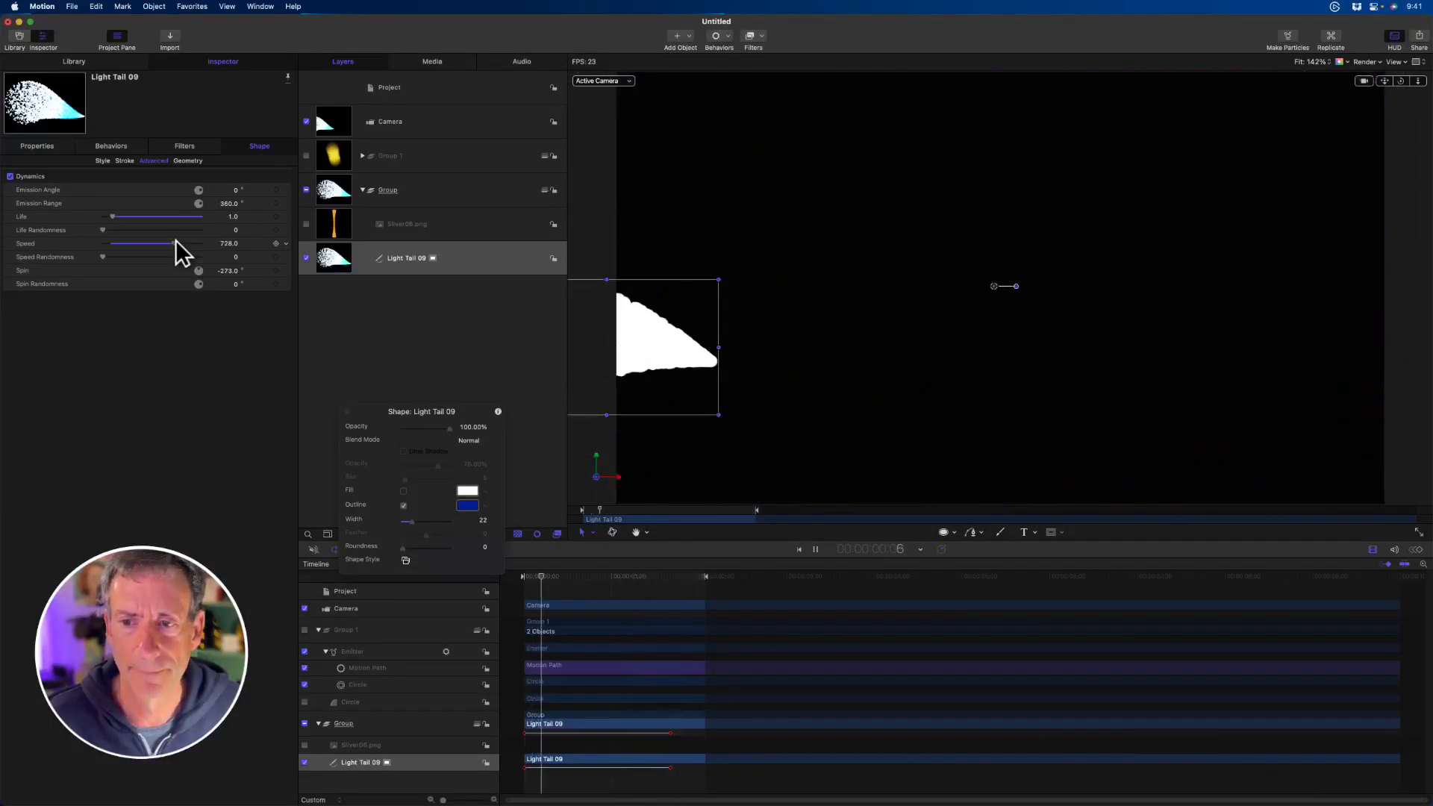
{"action": "left_click_drag", "start_coordinate": [176, 242], "coordinate": [178, 241]}
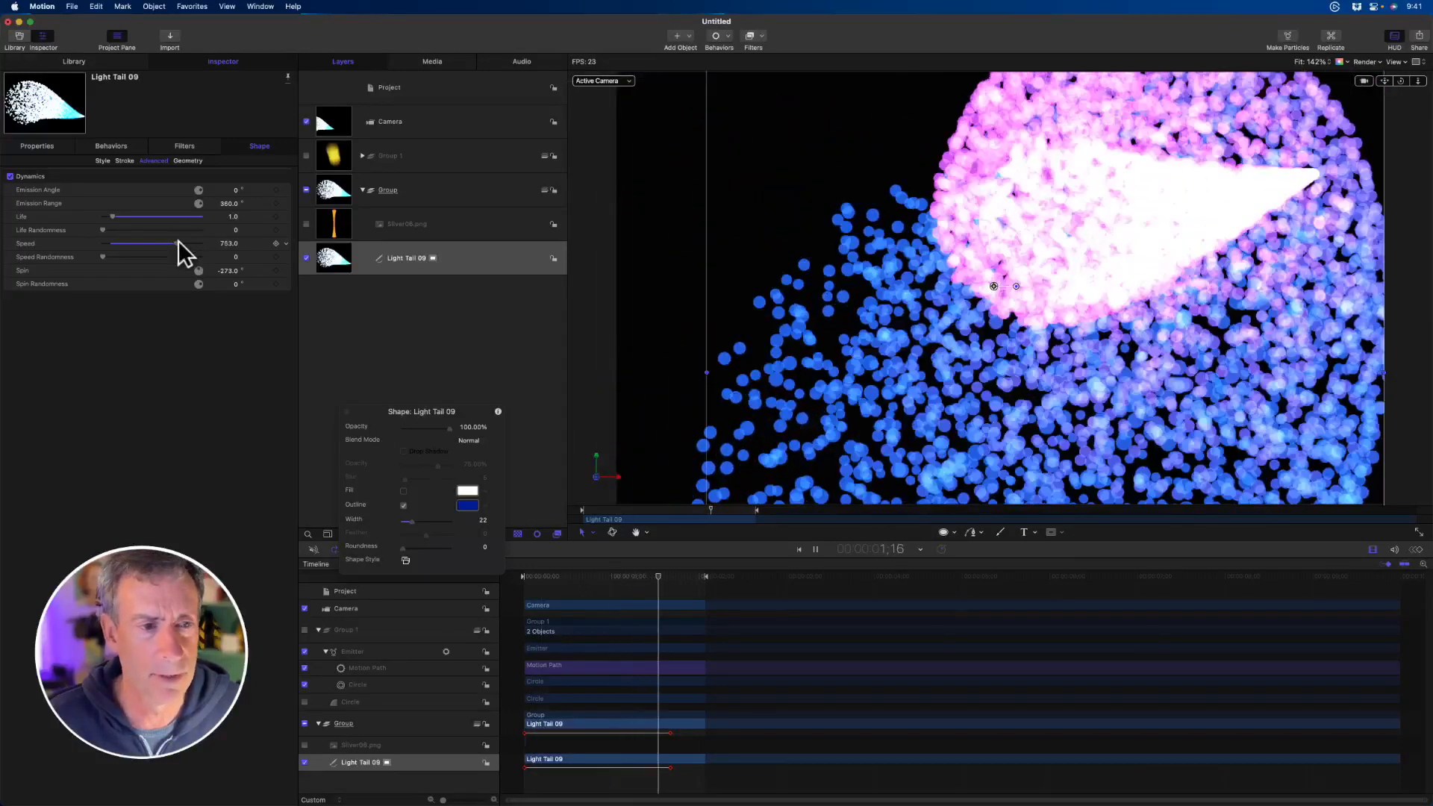
- Reduce the outline Width to 10 and raise Brush Scale Randomness to about 46
{"action": "left_click", "coordinate": [102, 161]}
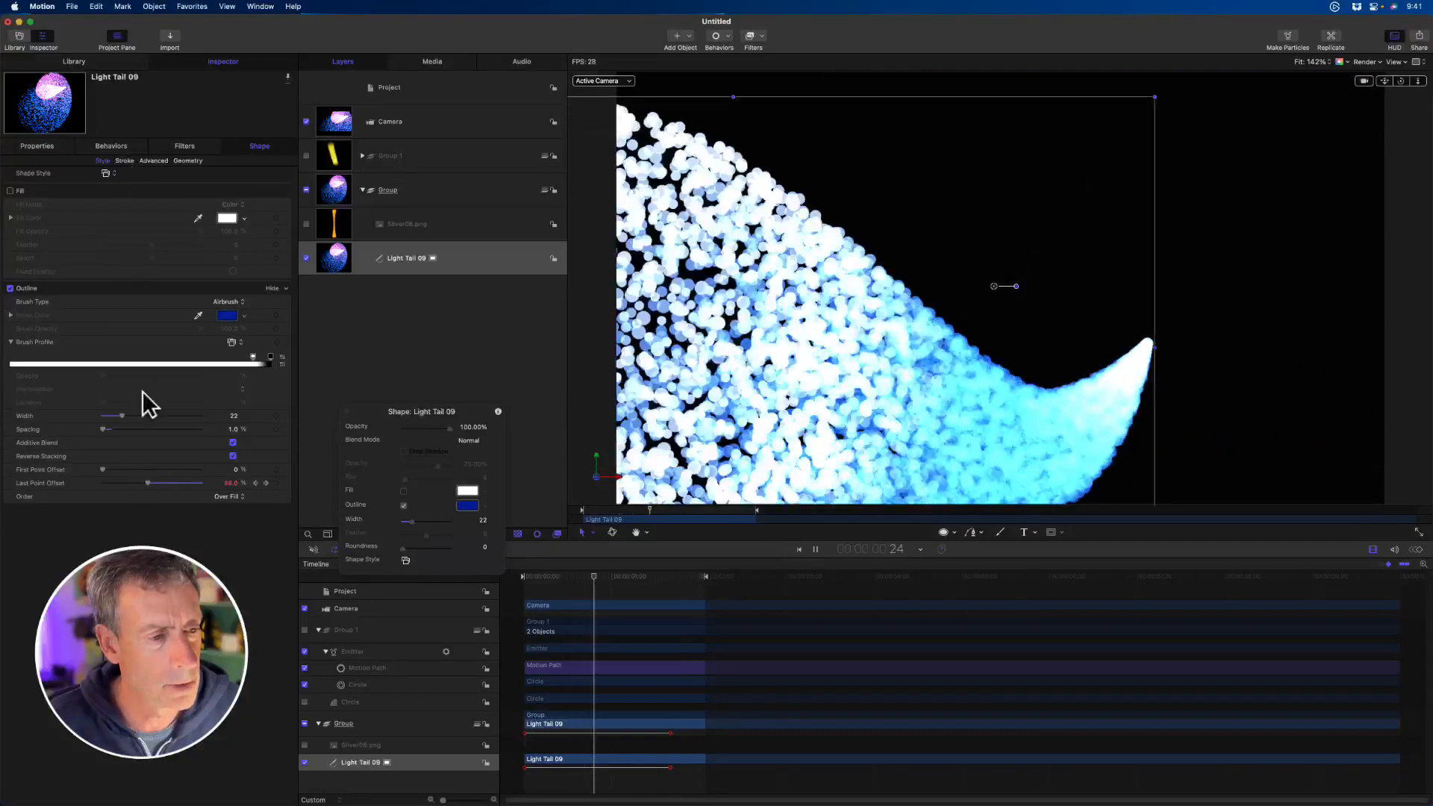
{"action": "left_click_drag", "start_coordinate": [118, 416], "coordinate": [108, 415]}
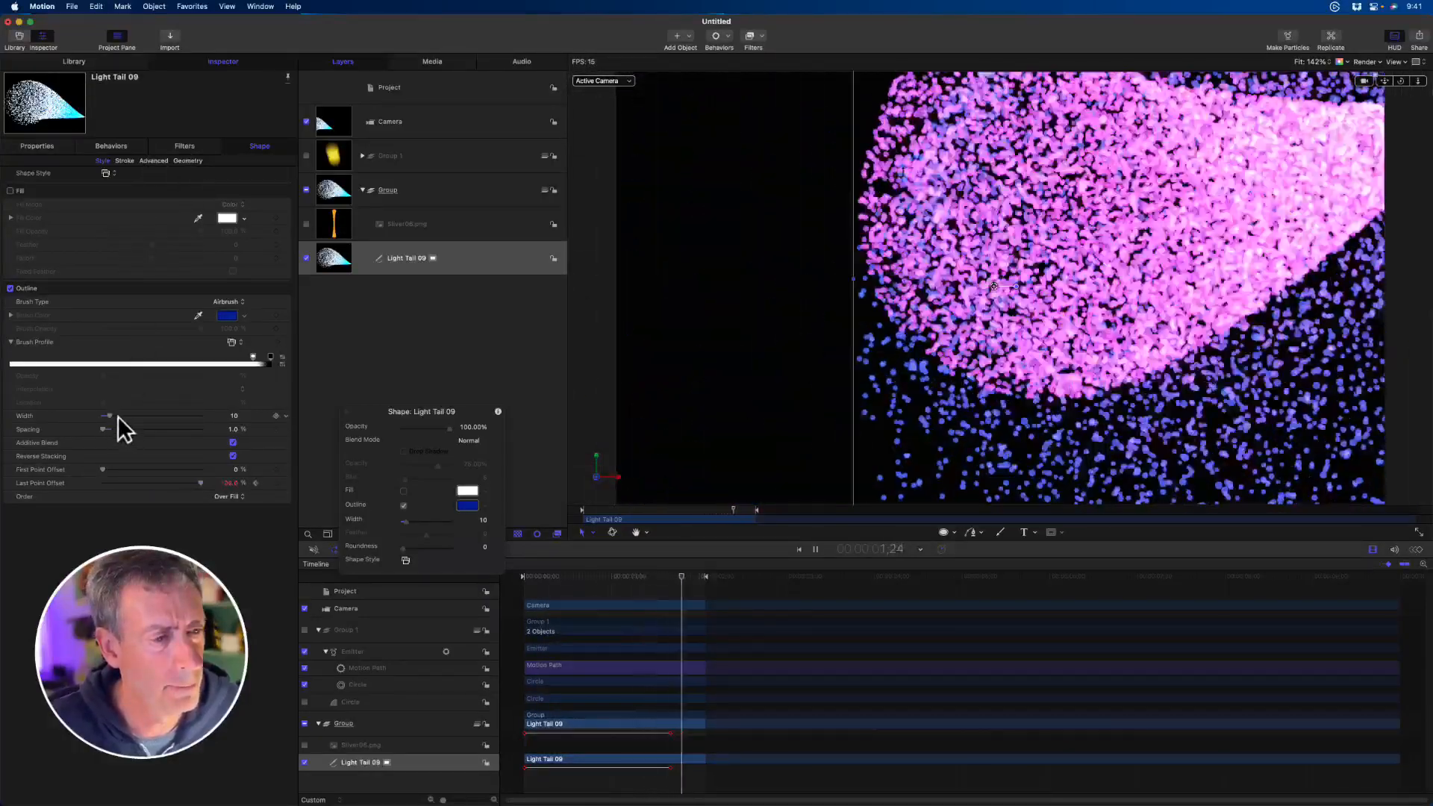
{"action": "left_click", "coordinate": [128, 162]}
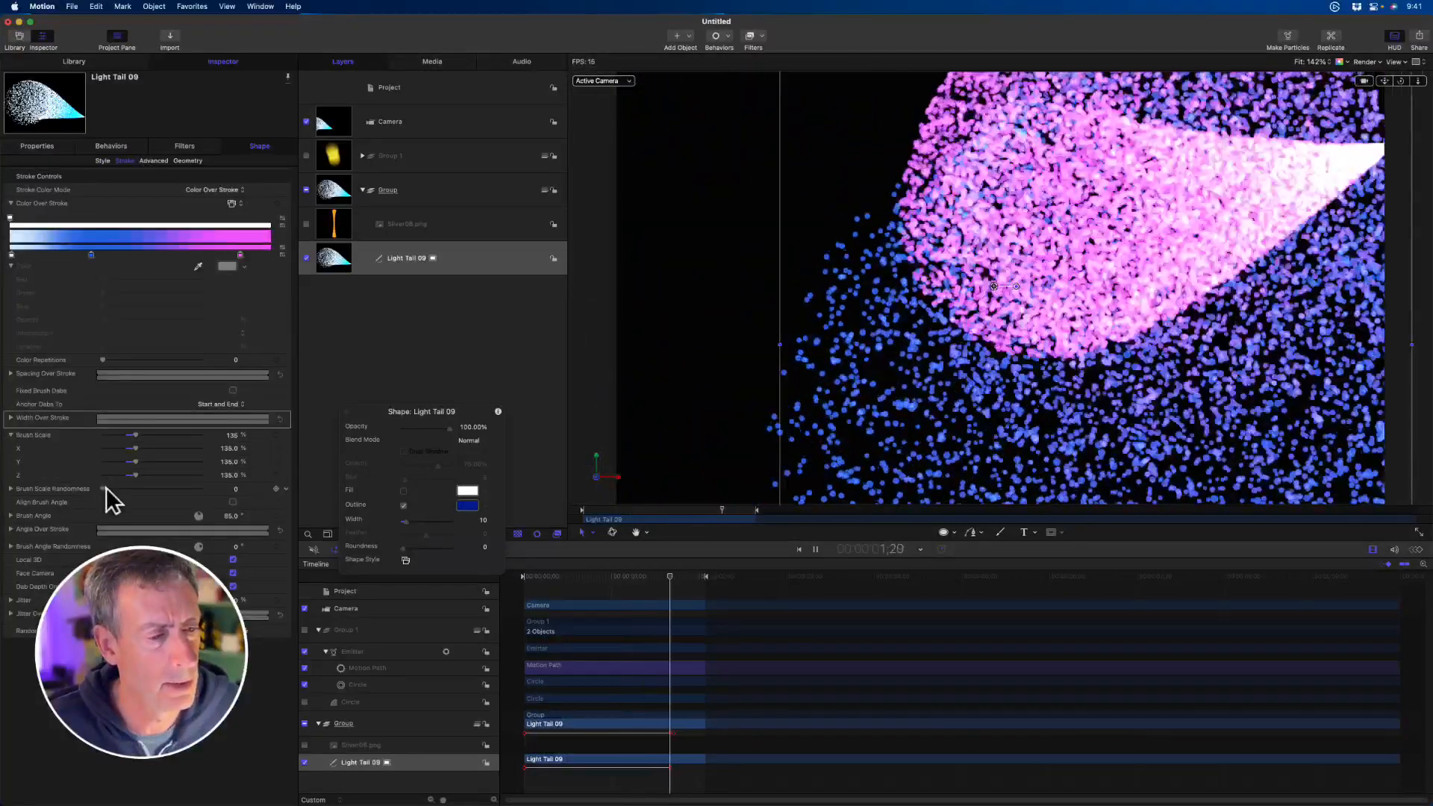
{"action": "left_click_drag", "start_coordinate": [104, 488], "coordinate": [124, 486]}
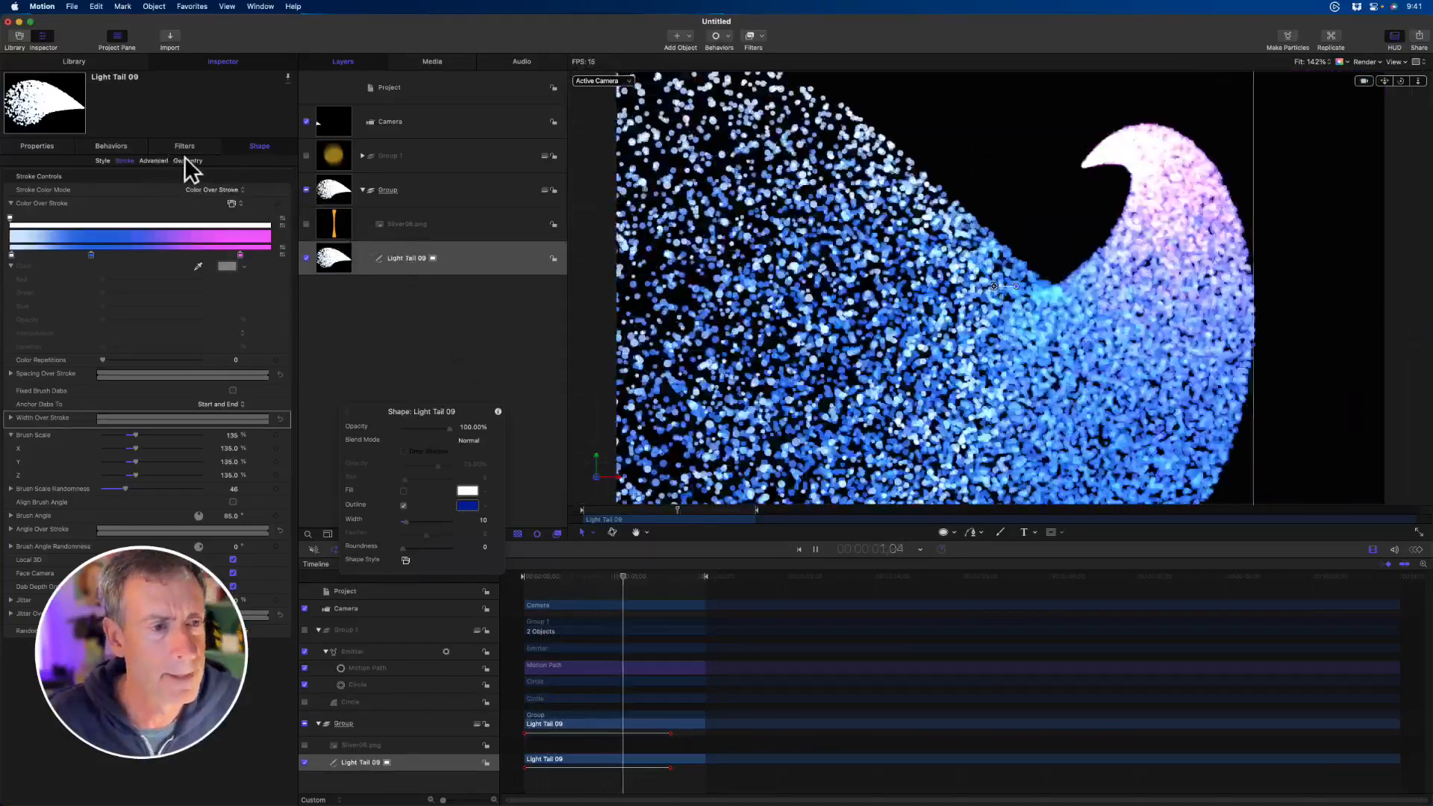
- Raise Speed Randomness to about 454, bring the dynamics Speed down to 0, and stop playback
{"action": "left_click", "coordinate": [155, 160]}
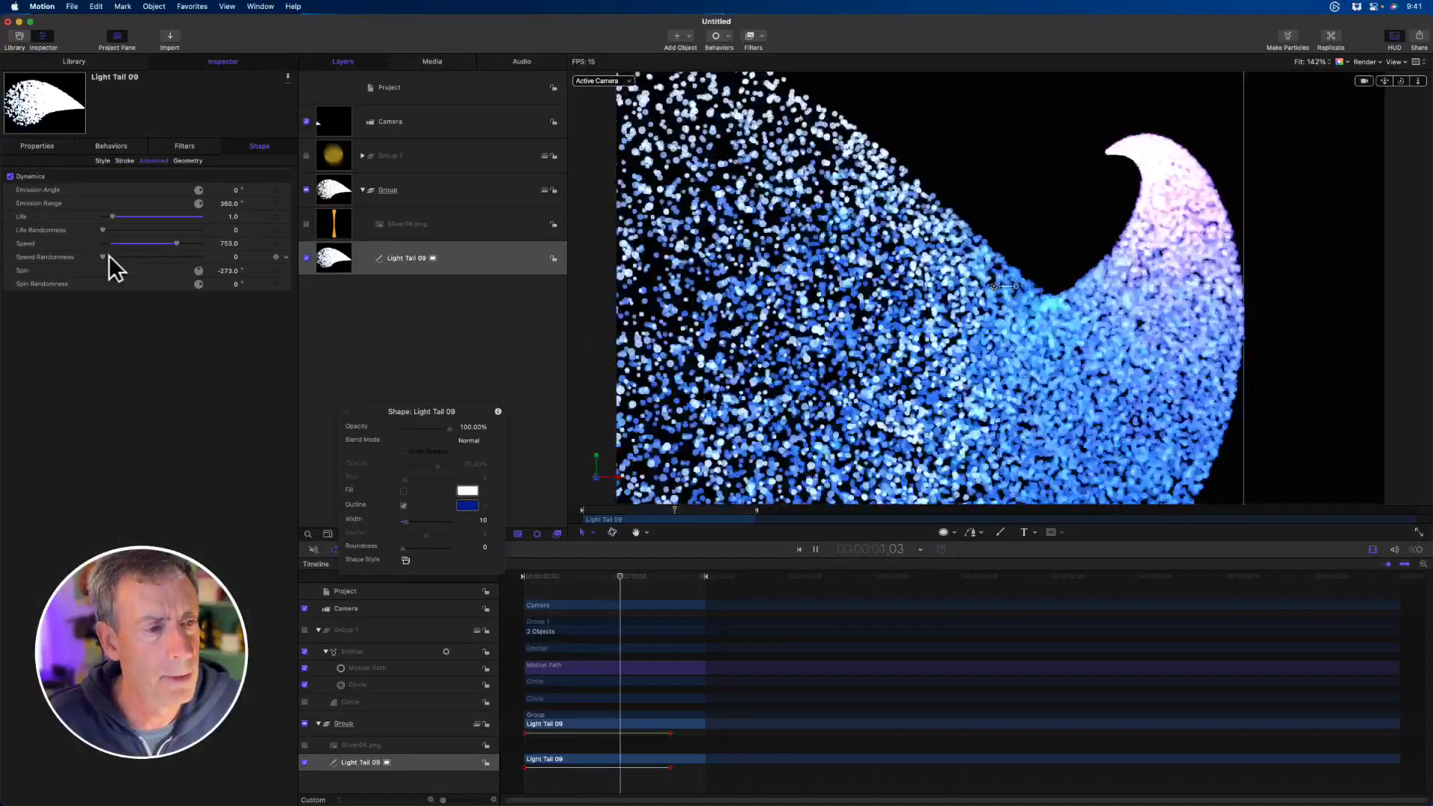
{"action": "left_click_drag", "start_coordinate": [128, 244], "coordinate": [110, 246]}
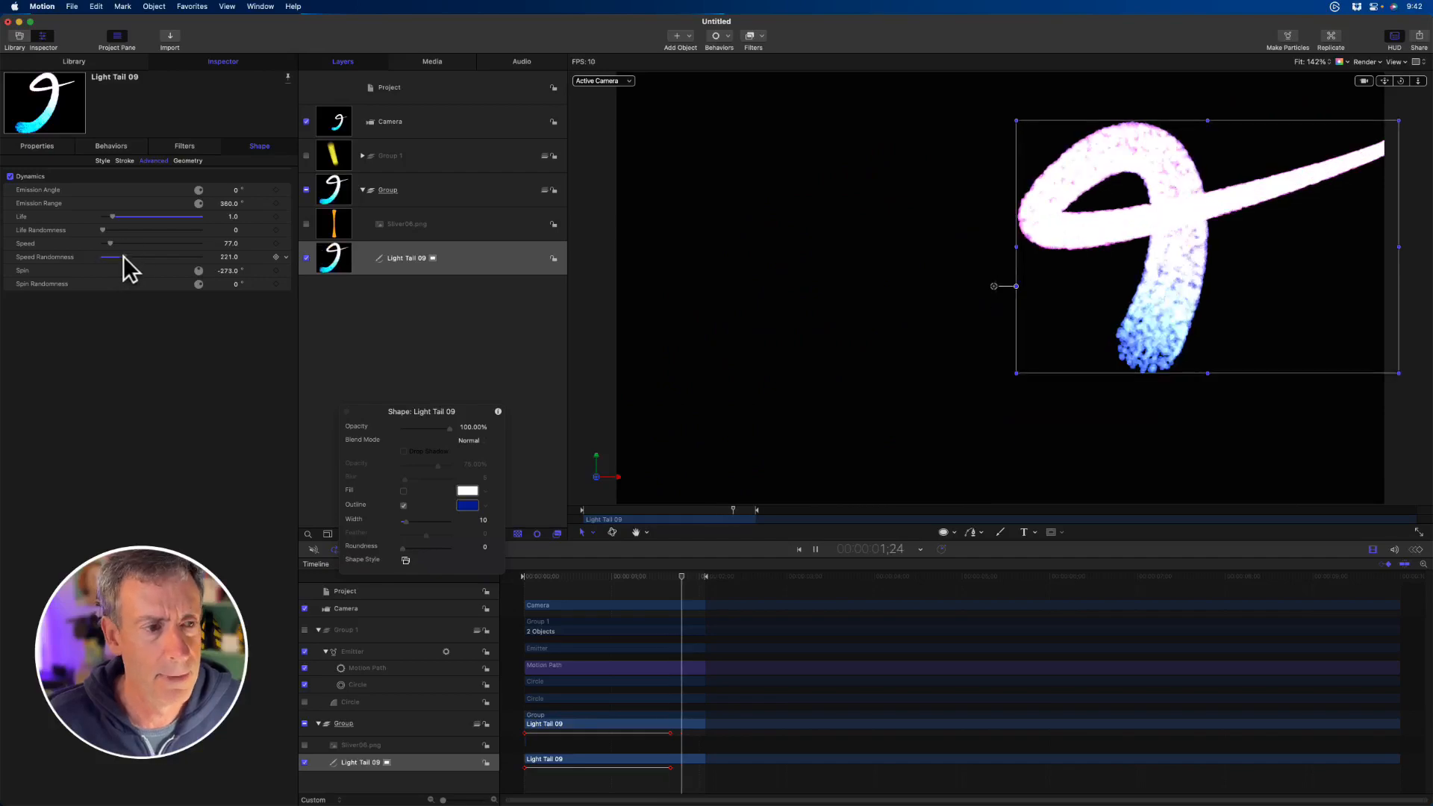
{"action": "left_click_drag", "start_coordinate": [123, 257], "coordinate": [140, 261]}
{"action": "left_click", "coordinate": [139, 257]}
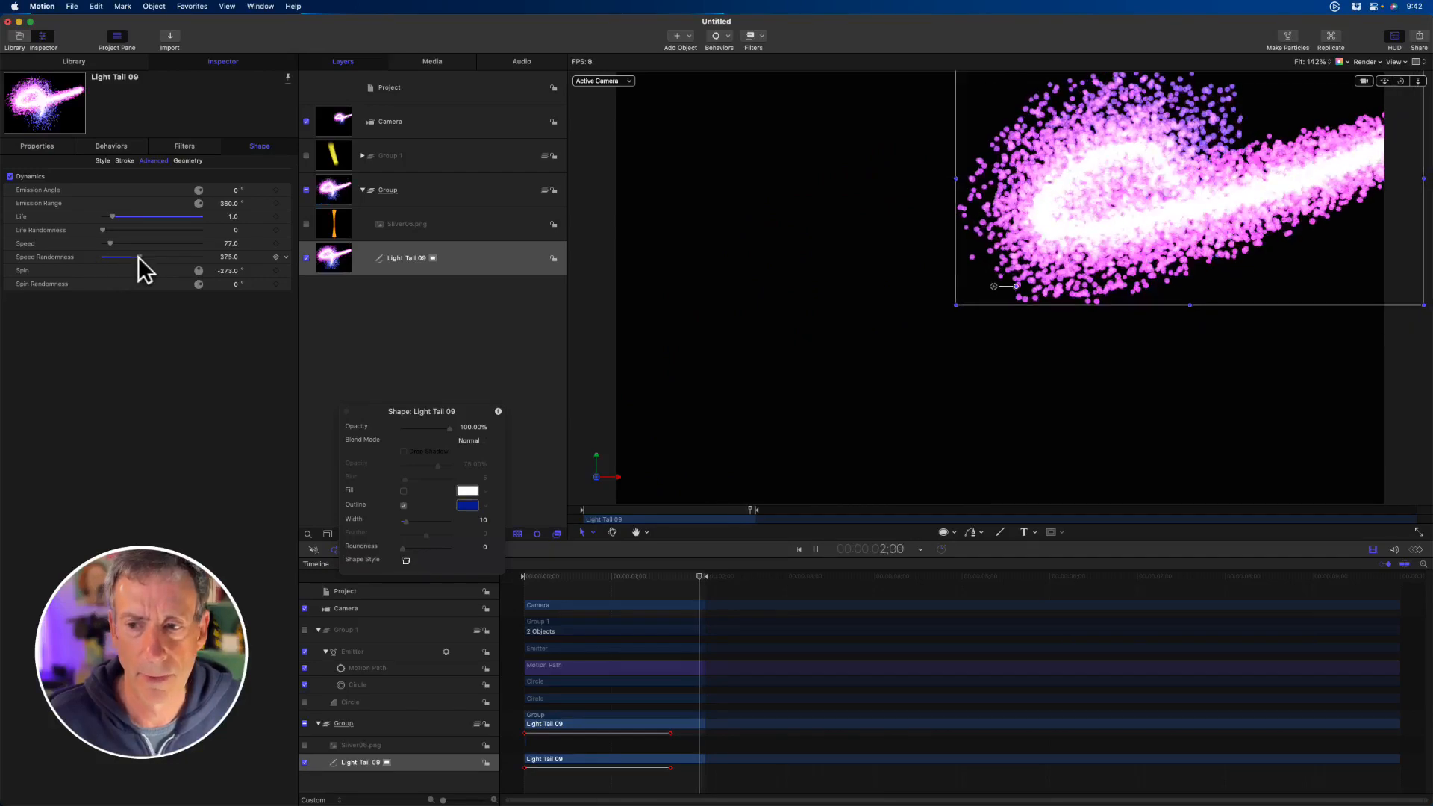
{"action": "left_click_drag", "start_coordinate": [138, 258], "coordinate": [70, 246]}
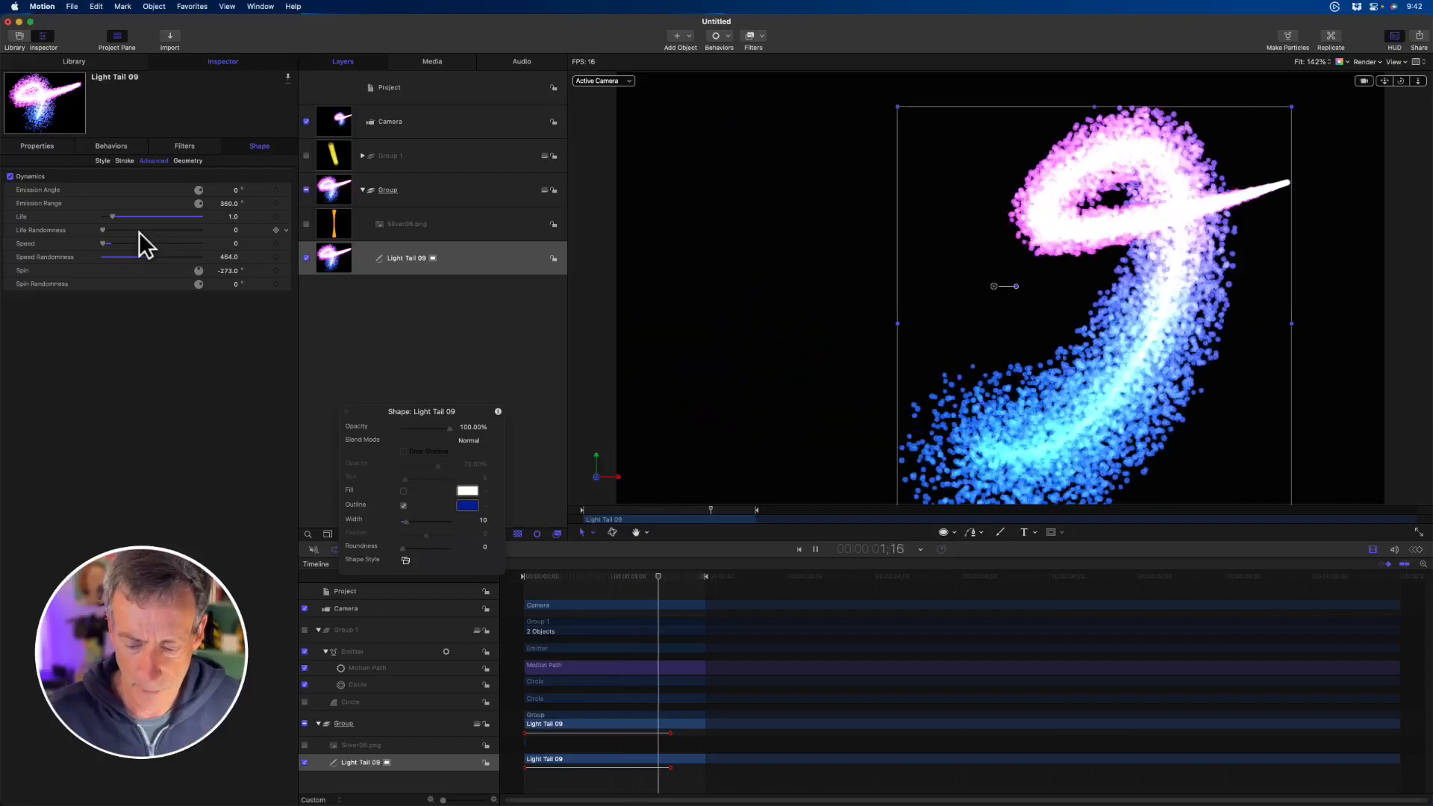
{"action": "key", "text": "space"}
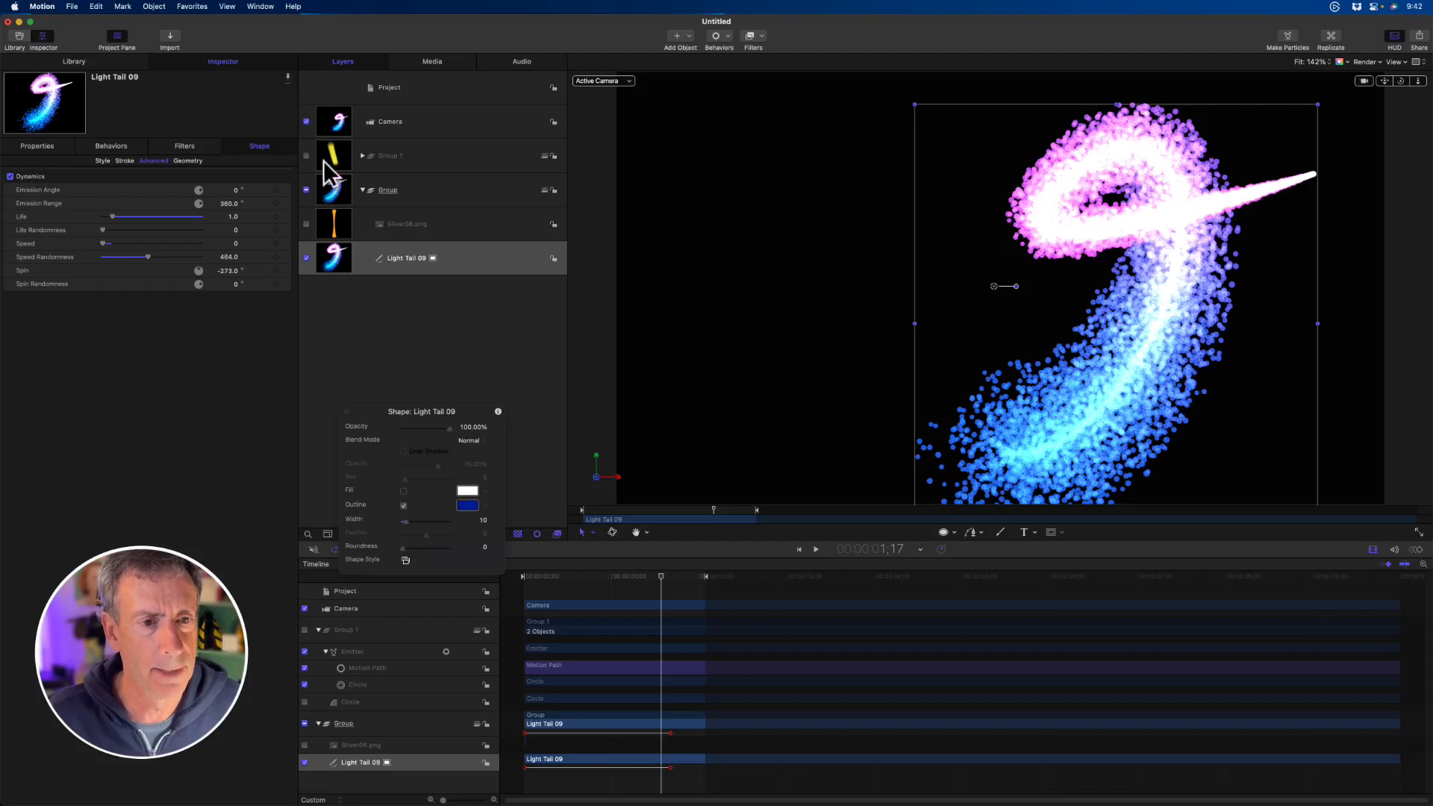
- Collapse and hide the Light Tail group, add a new empty group, and return the playhead to the start
{"action": "left_click", "coordinate": [362, 190]}
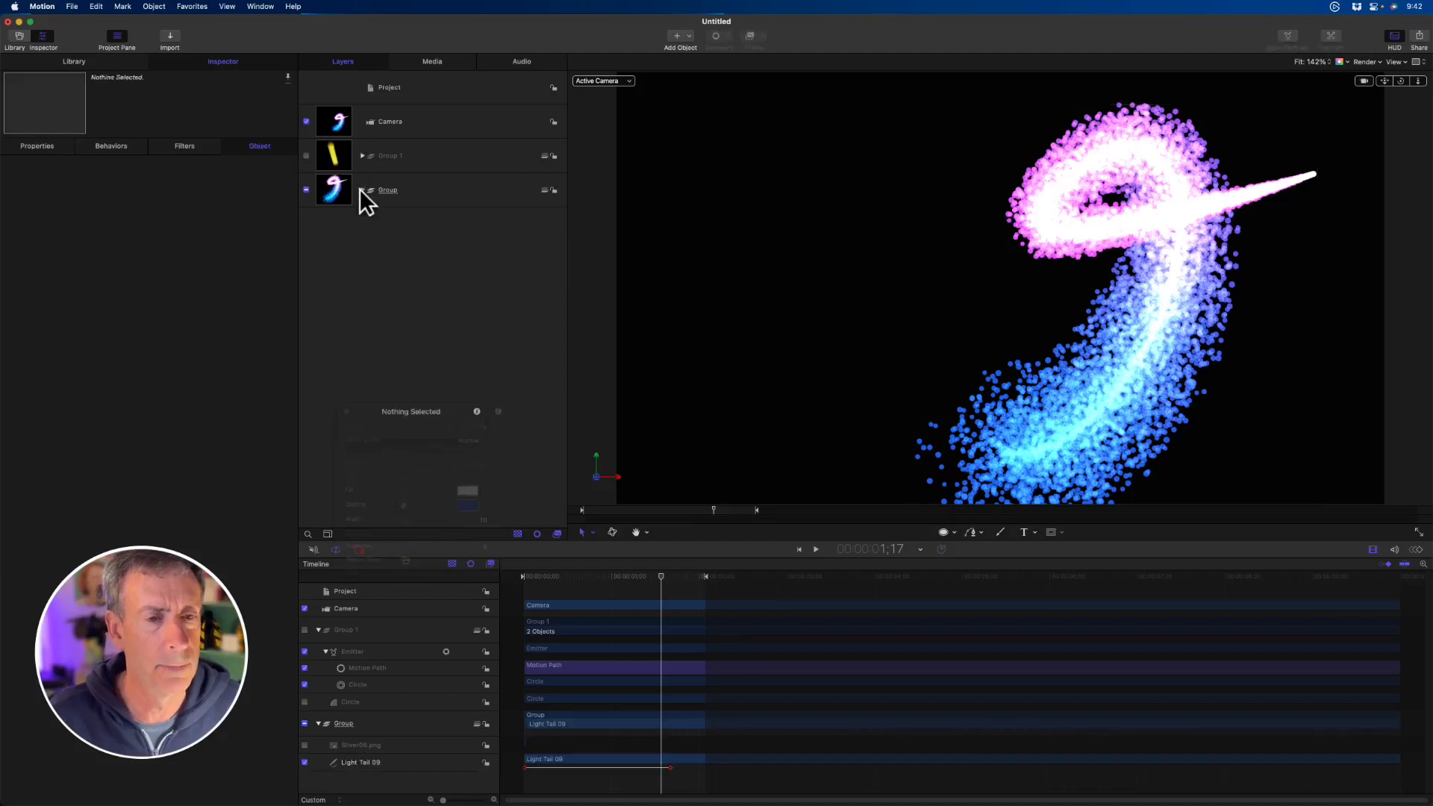
{"action": "left_click", "coordinate": [306, 190]}
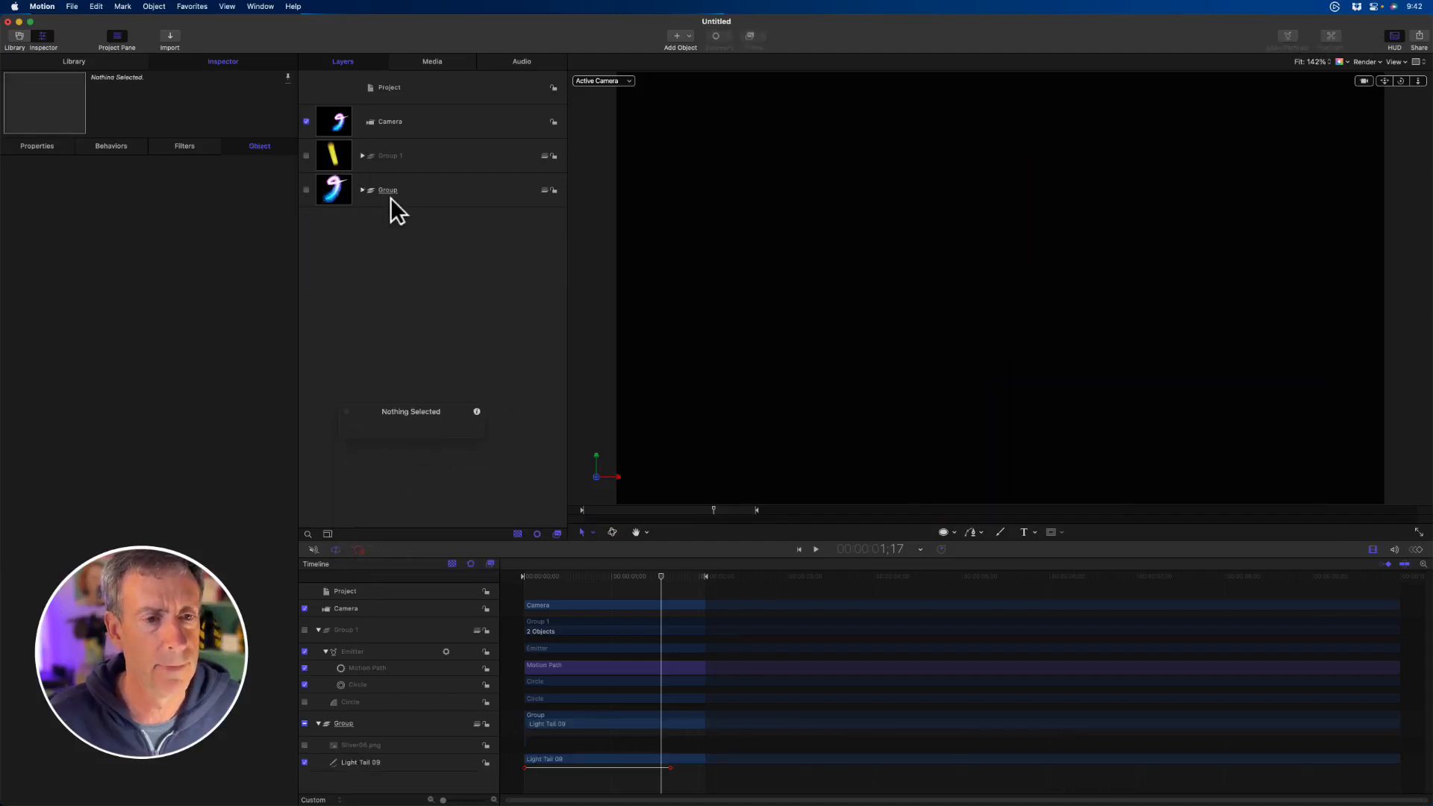
{"action": "left_click", "coordinate": [449, 196]}
{"action": "key", "text": "super+shift+n"}
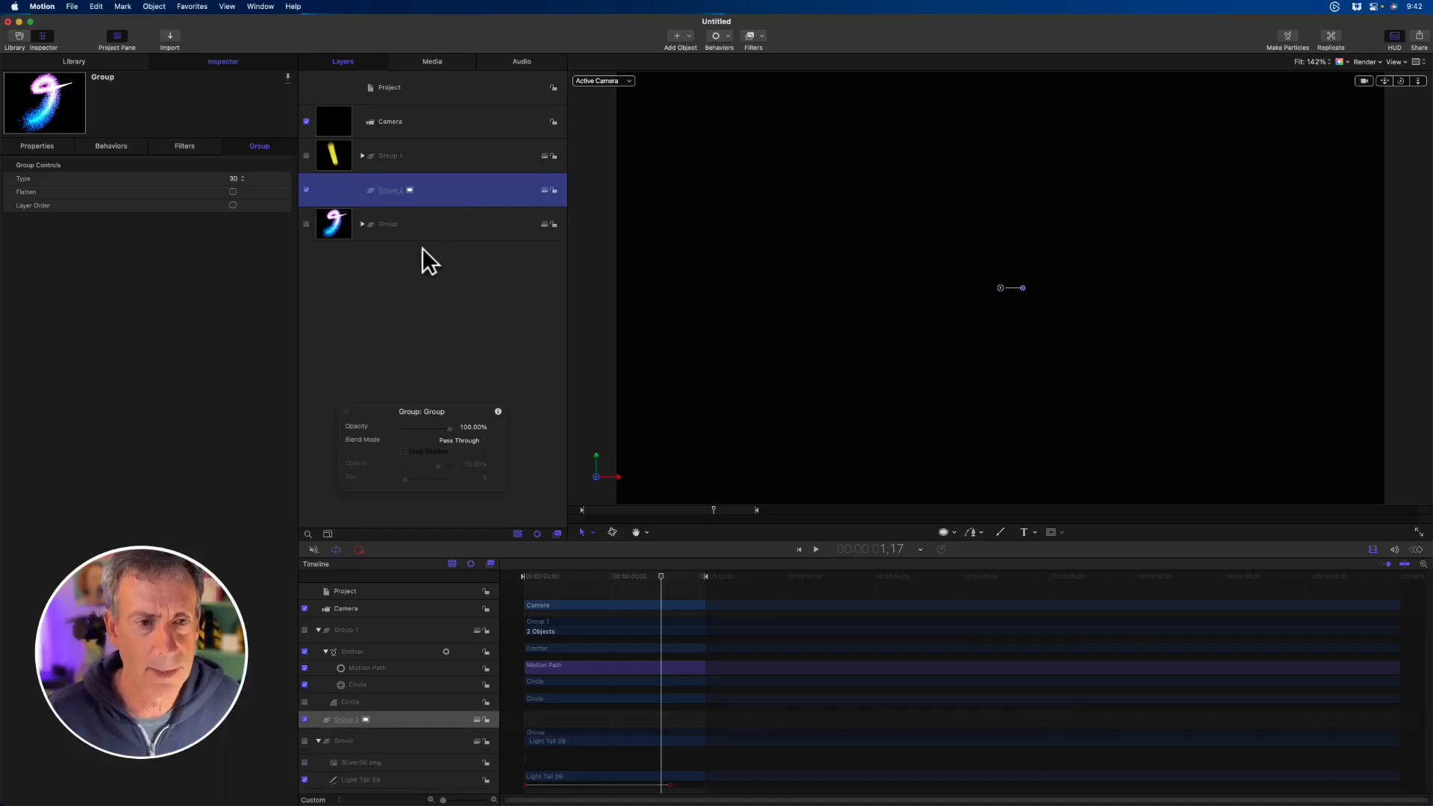
{"action": "left_click_drag", "start_coordinate": [632, 511], "coordinate": [573, 511]}
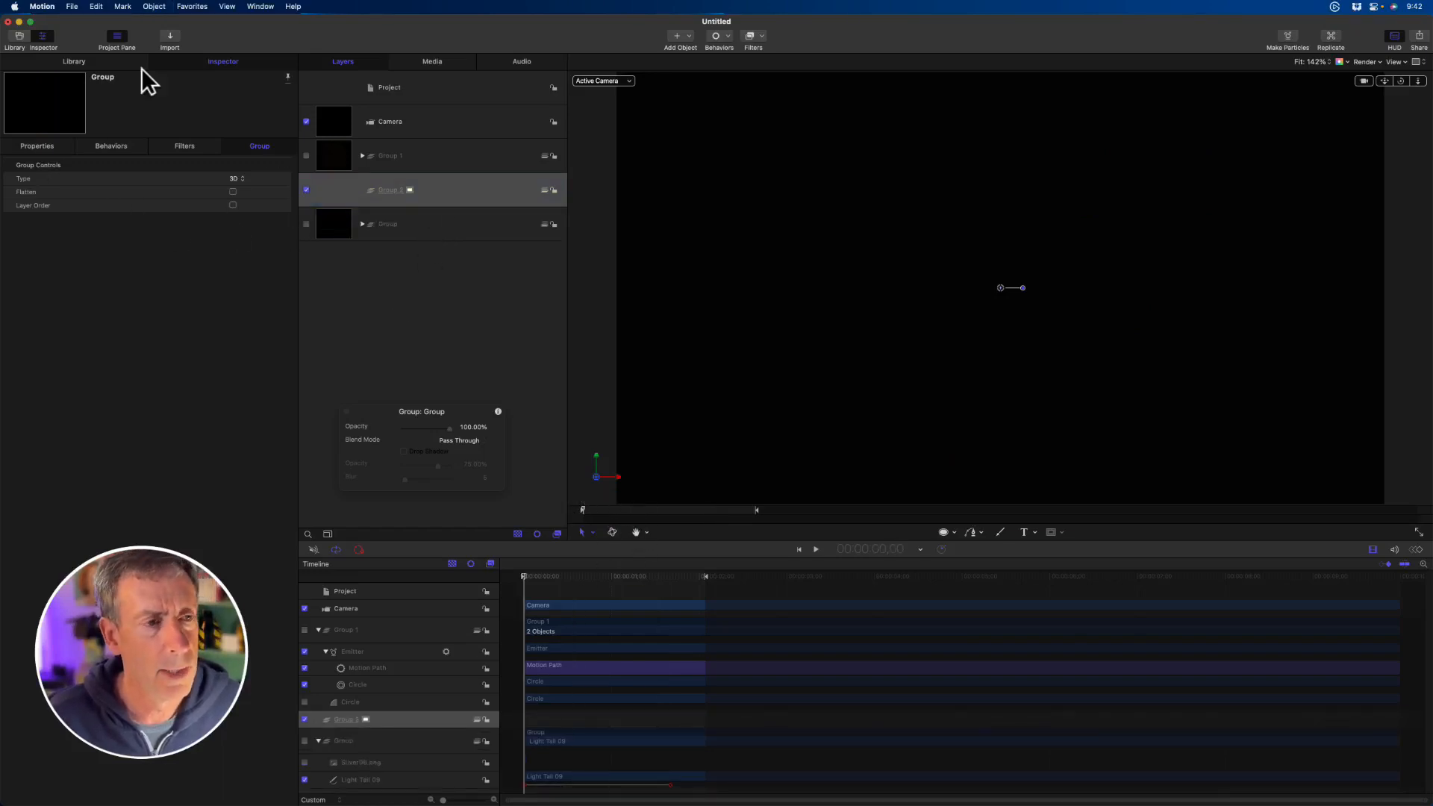
- Browse the library's Shape Styles and show the Brushes Floral Pack presets
{"action": "left_click", "coordinate": [97, 64]}
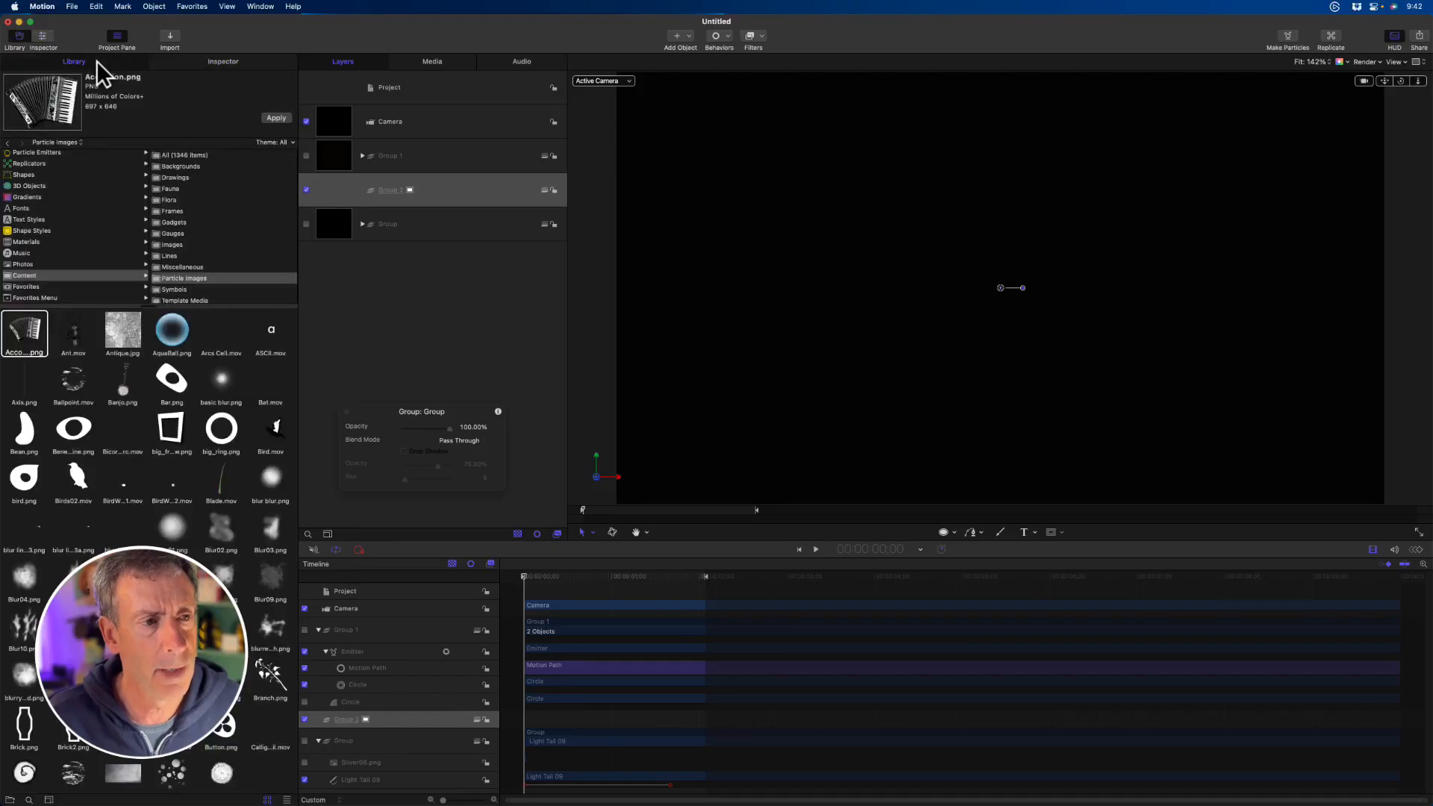
{"action": "left_click", "coordinate": [45, 229]}
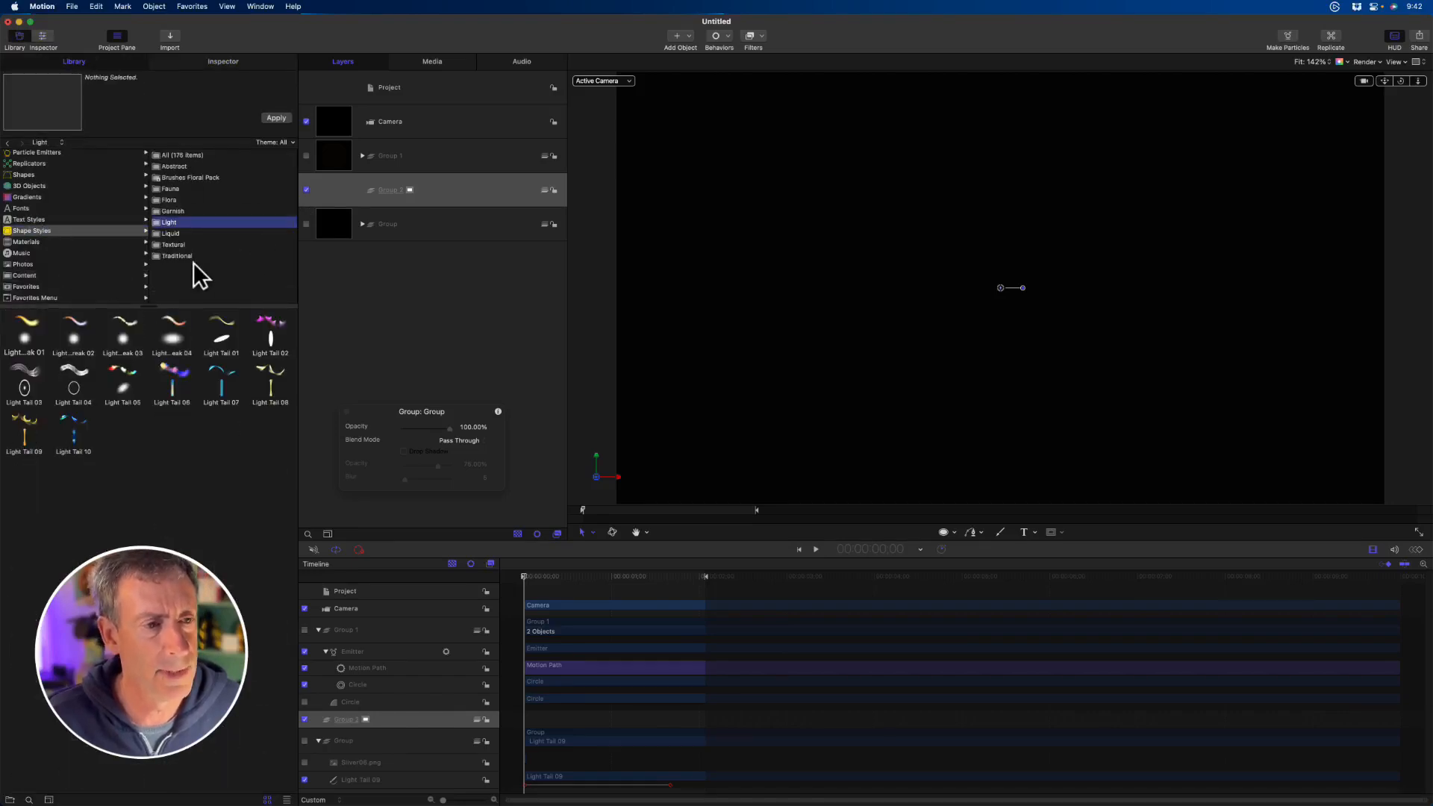
{"action": "left_click", "coordinate": [208, 180]}
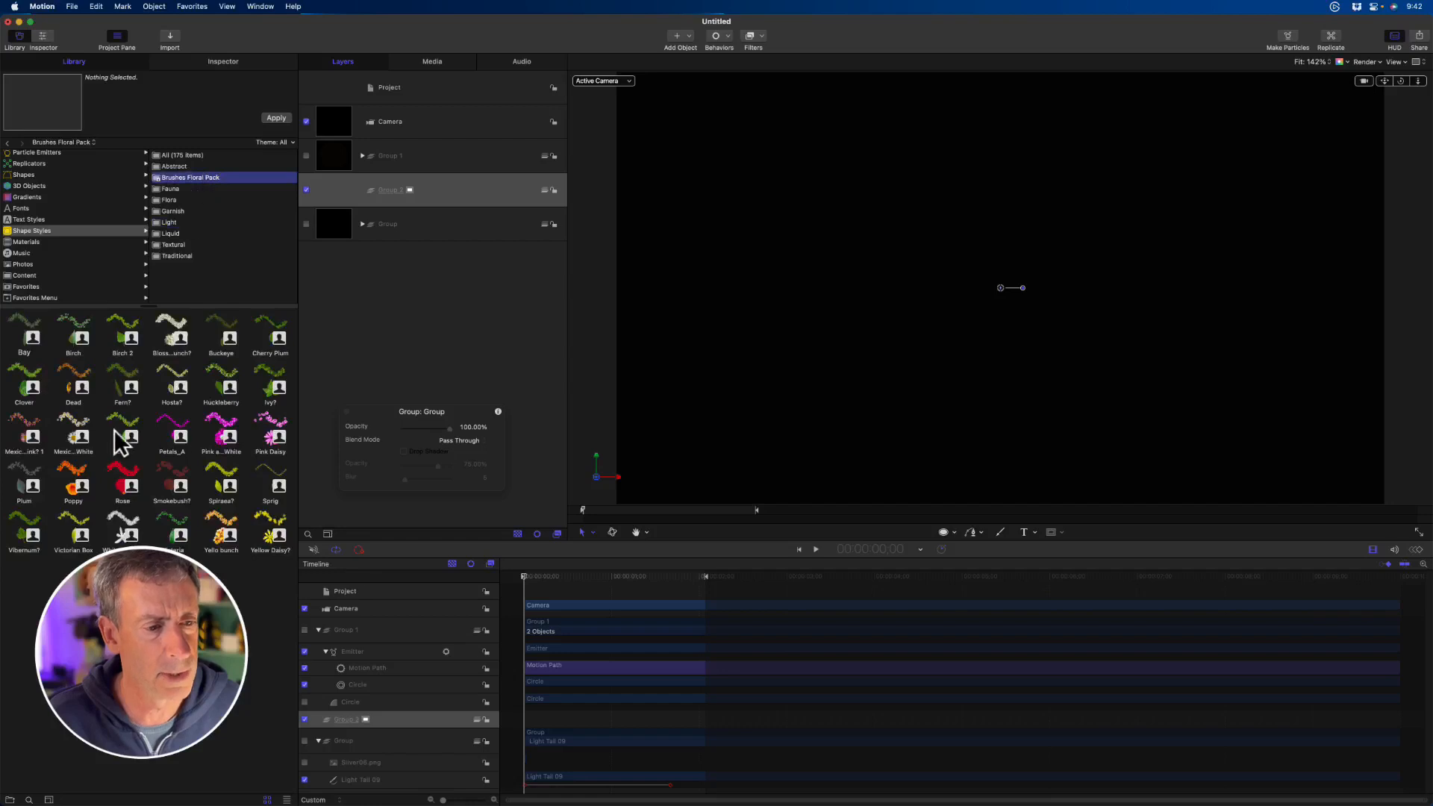
- Activate the Paint Stroke tool and open the Brushes Floral Pack list of its shape style presets
{"action": "left_click_drag", "start_coordinate": [416, 403], "coordinate": [380, 323]}
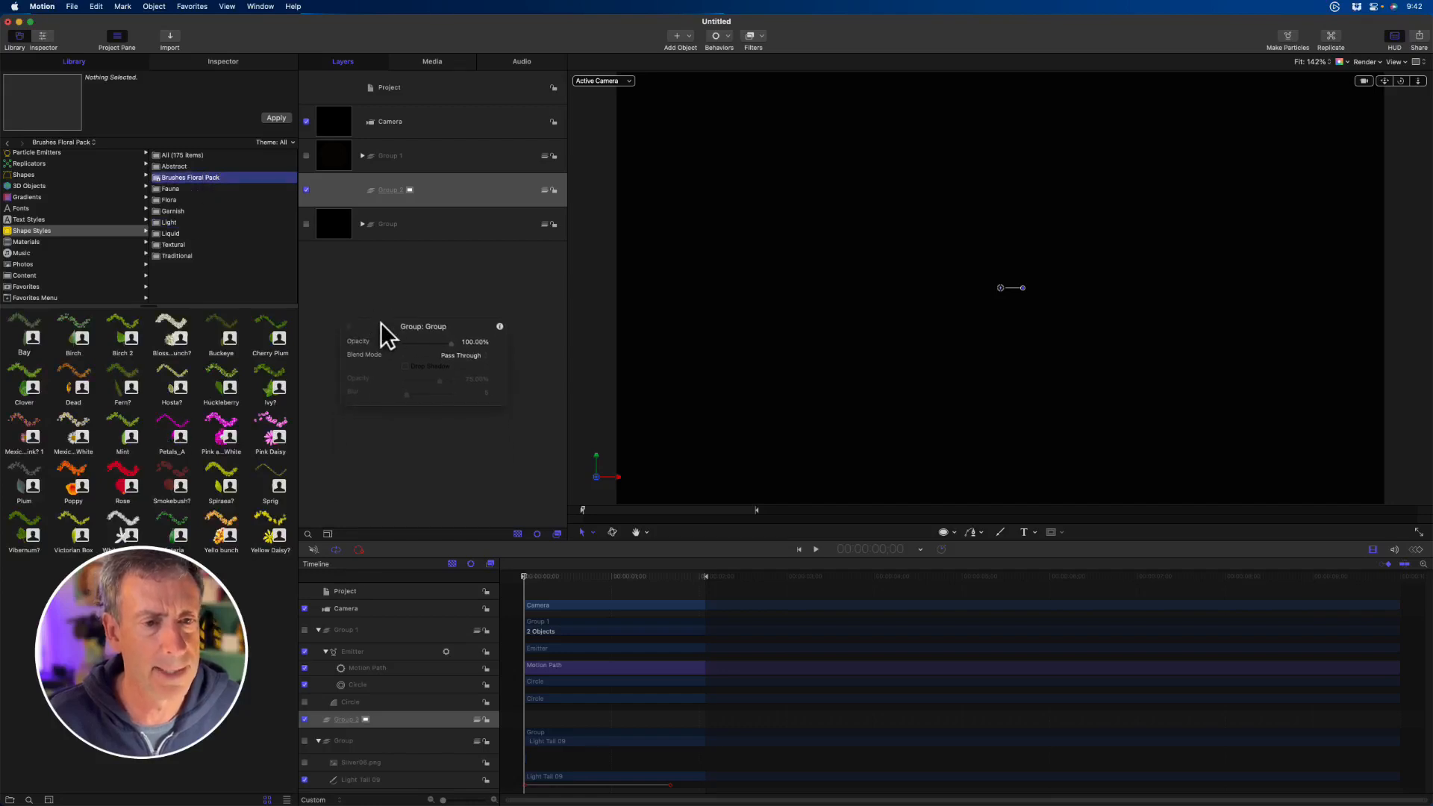
{"action": "left_click", "coordinate": [1000, 532]}
{"action": "left_click_drag", "start_coordinate": [464, 330], "coordinate": [425, 263]}
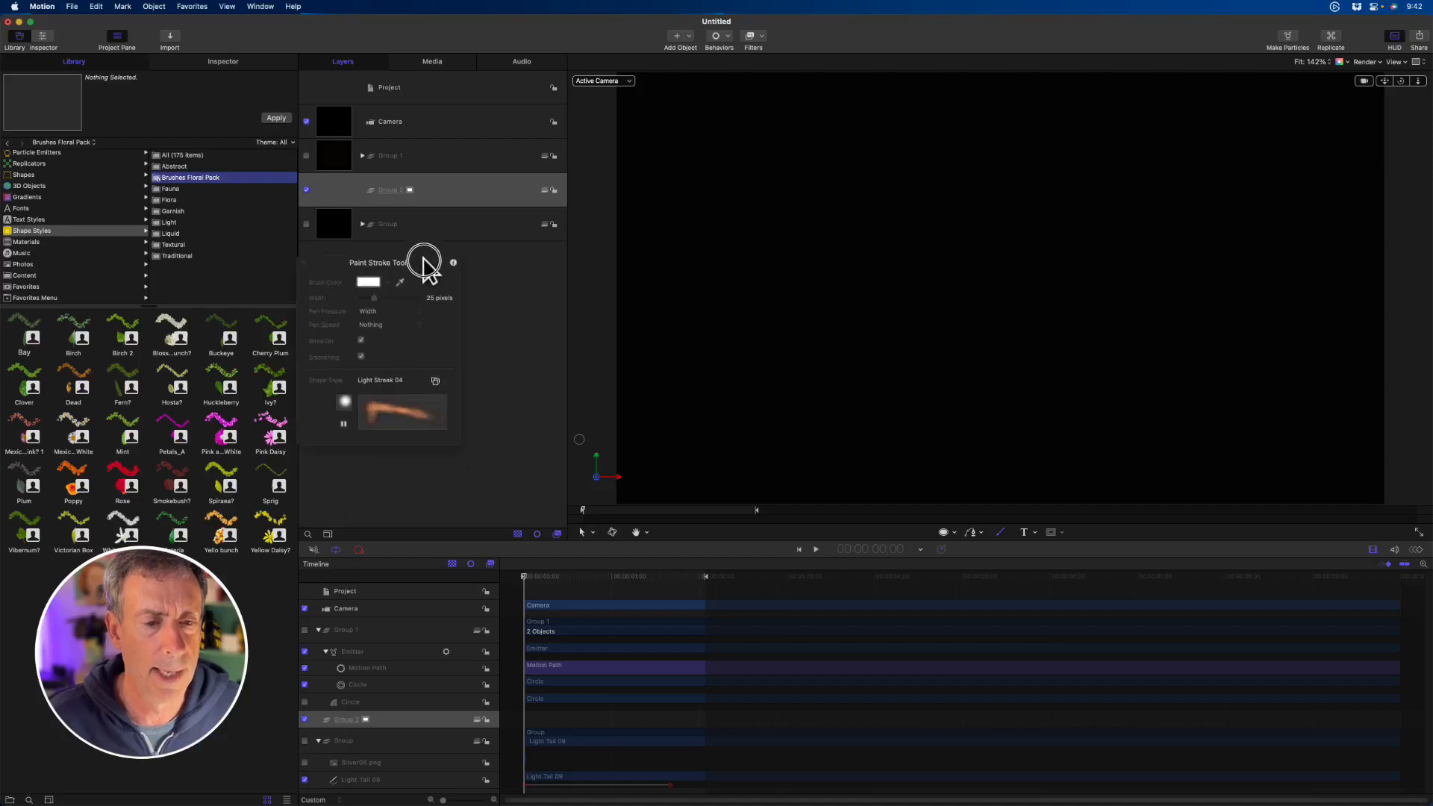
{"action": "left_click", "coordinate": [433, 379]}
{"action": "mouse_move", "coordinate": [456, 393]}
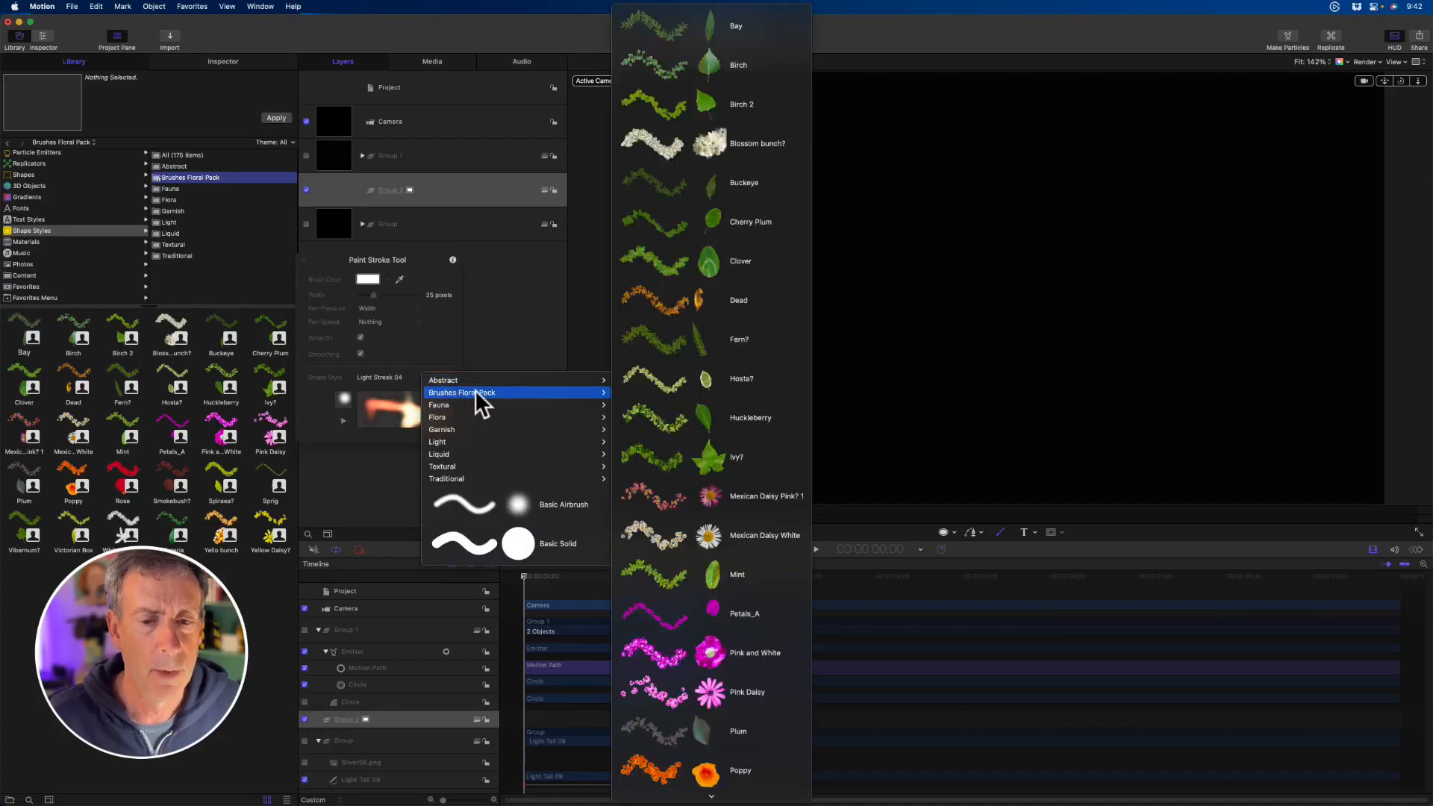
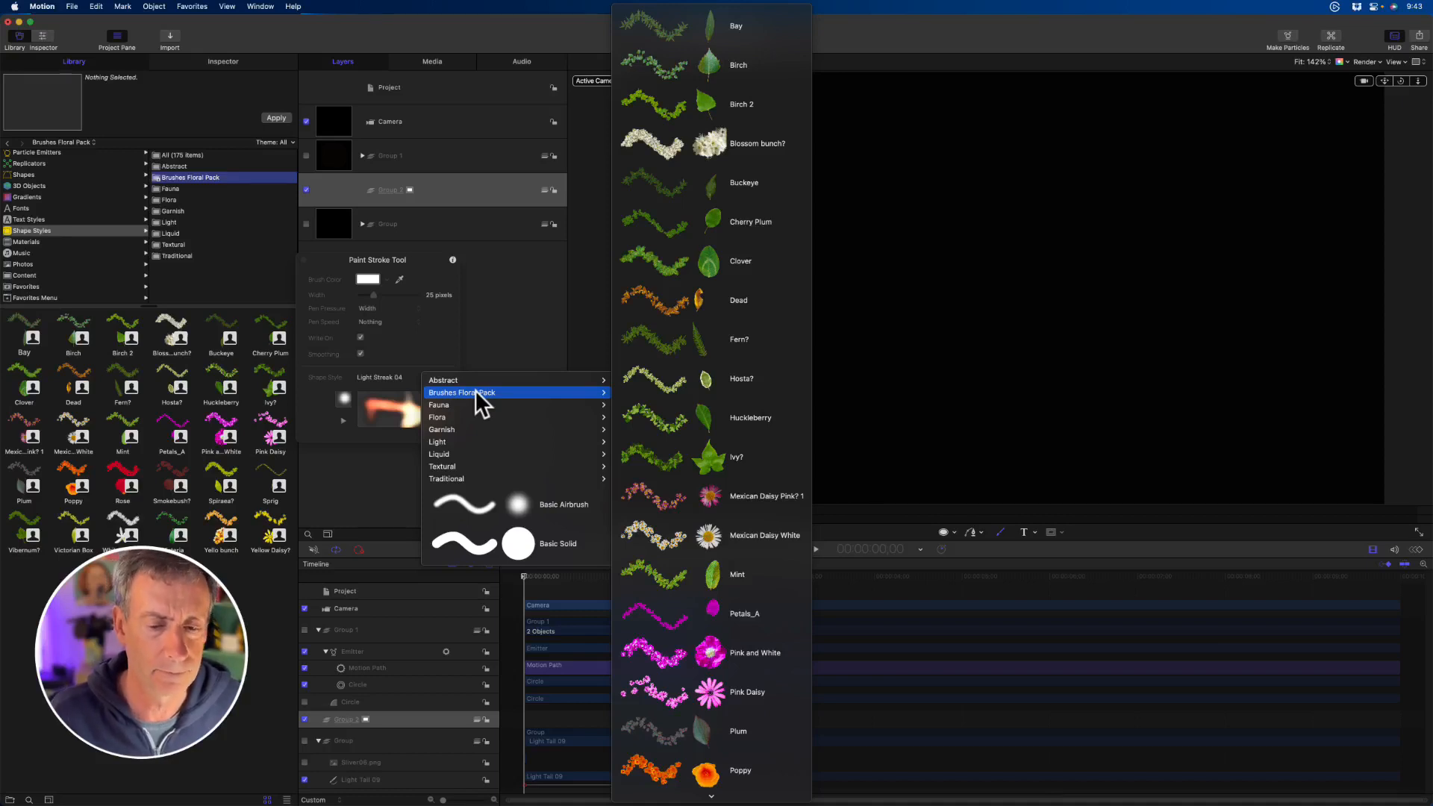
- Choose the Pink Daisy shape style, paint a winding stroke across the canvas, and scrub through the write-on
{"action": "left_click", "coordinate": [737, 690]}
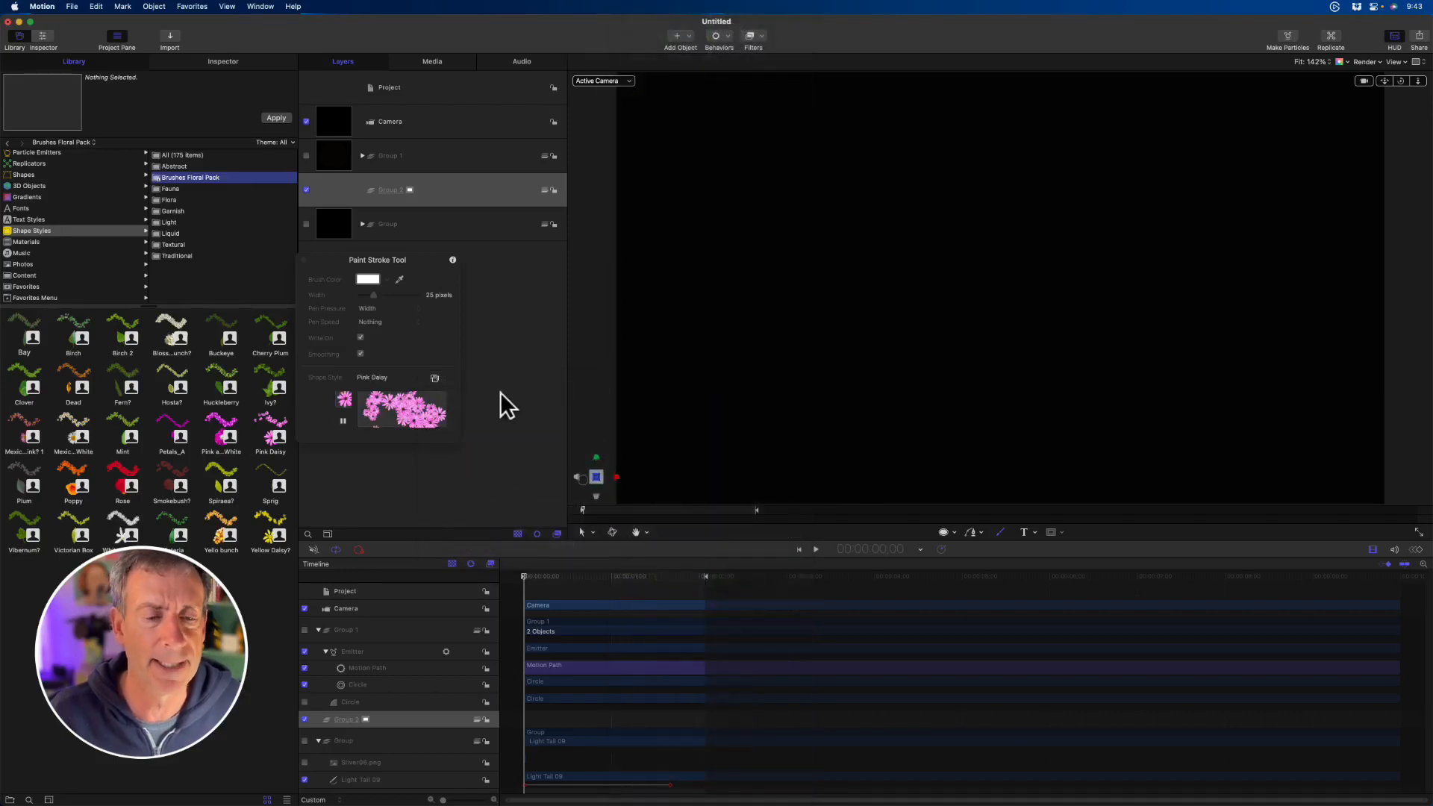
{"action": "mouse_move", "coordinate": [674, 282]}
{"action": "left_mouse_down"}
{"action": "mouse_move", "coordinate": [846, 174]}
{"action": "mouse_move", "coordinate": [1050, 254]}
{"action": "mouse_move", "coordinate": [888, 425]}
{"action": "mouse_move", "coordinate": [1309, 370]}
{"action": "mouse_move", "coordinate": [1307, 185]}
{"action": "mouse_move", "coordinate": [1179, 195]}
{"action": "left_mouse_up"}
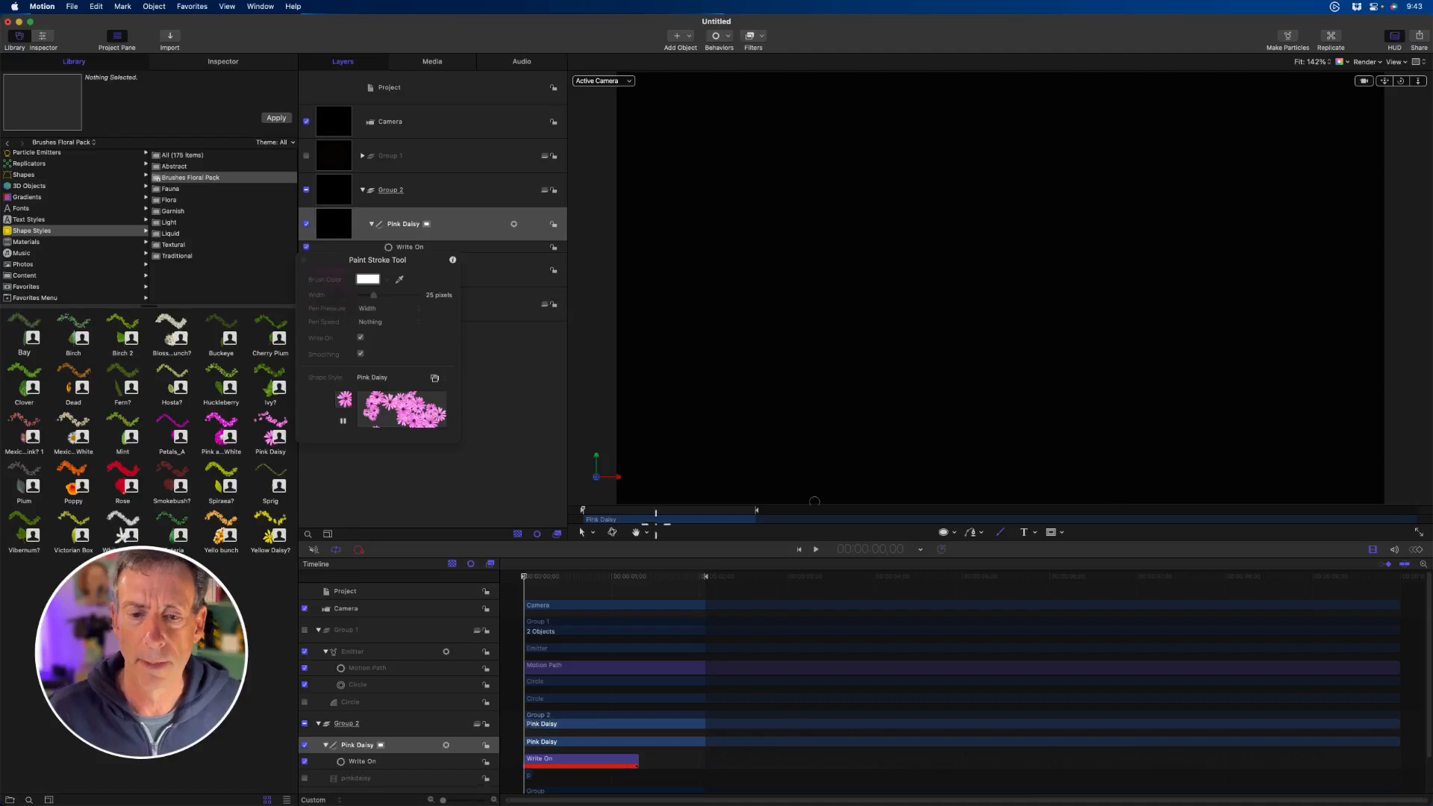
{"action": "left_click_drag", "start_coordinate": [597, 514], "coordinate": [741, 509]}
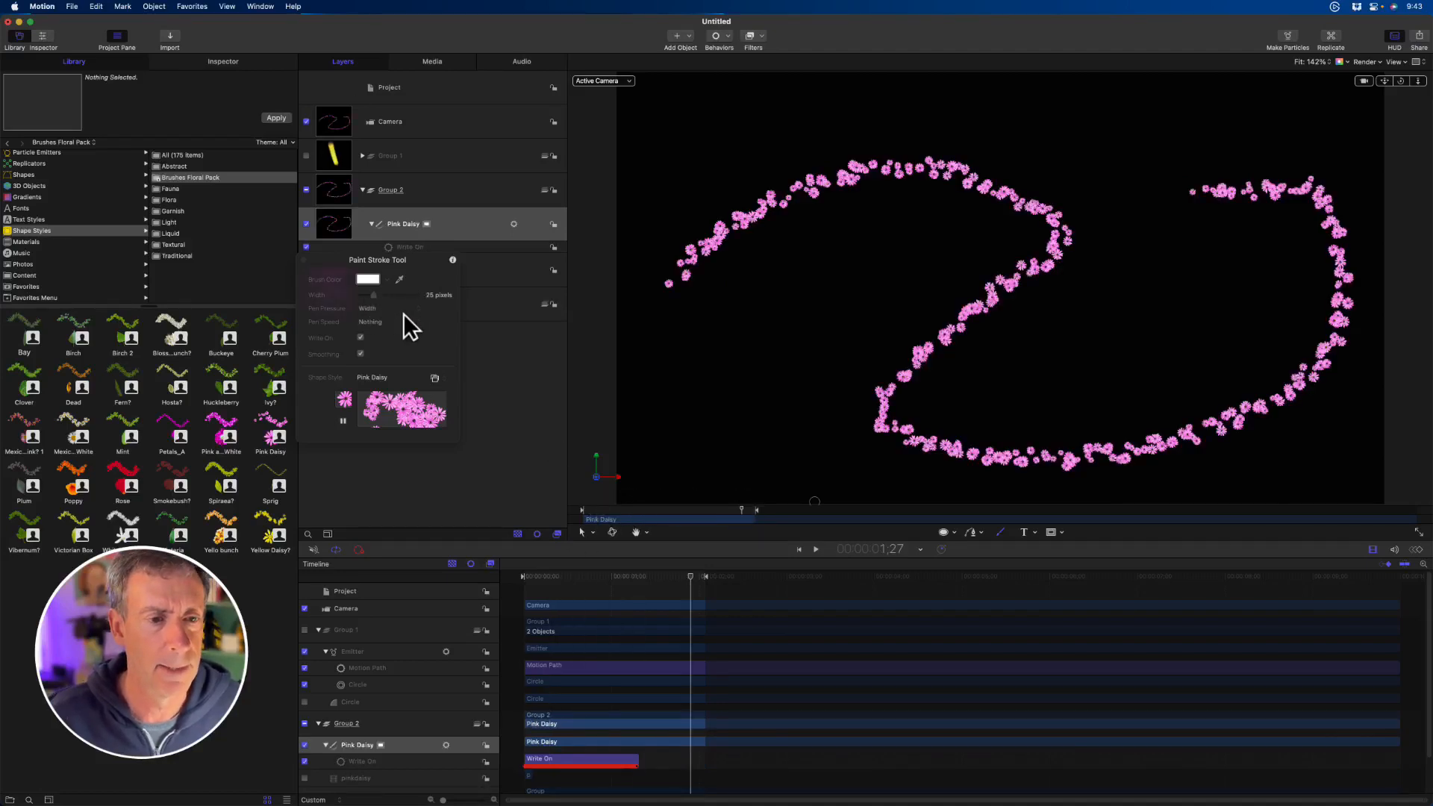
- Leave the Paint Stroke tool, set the Pink Daisy stroke's Width to 100, and play back the write-on
{"action": "key", "text": "shift+s"}
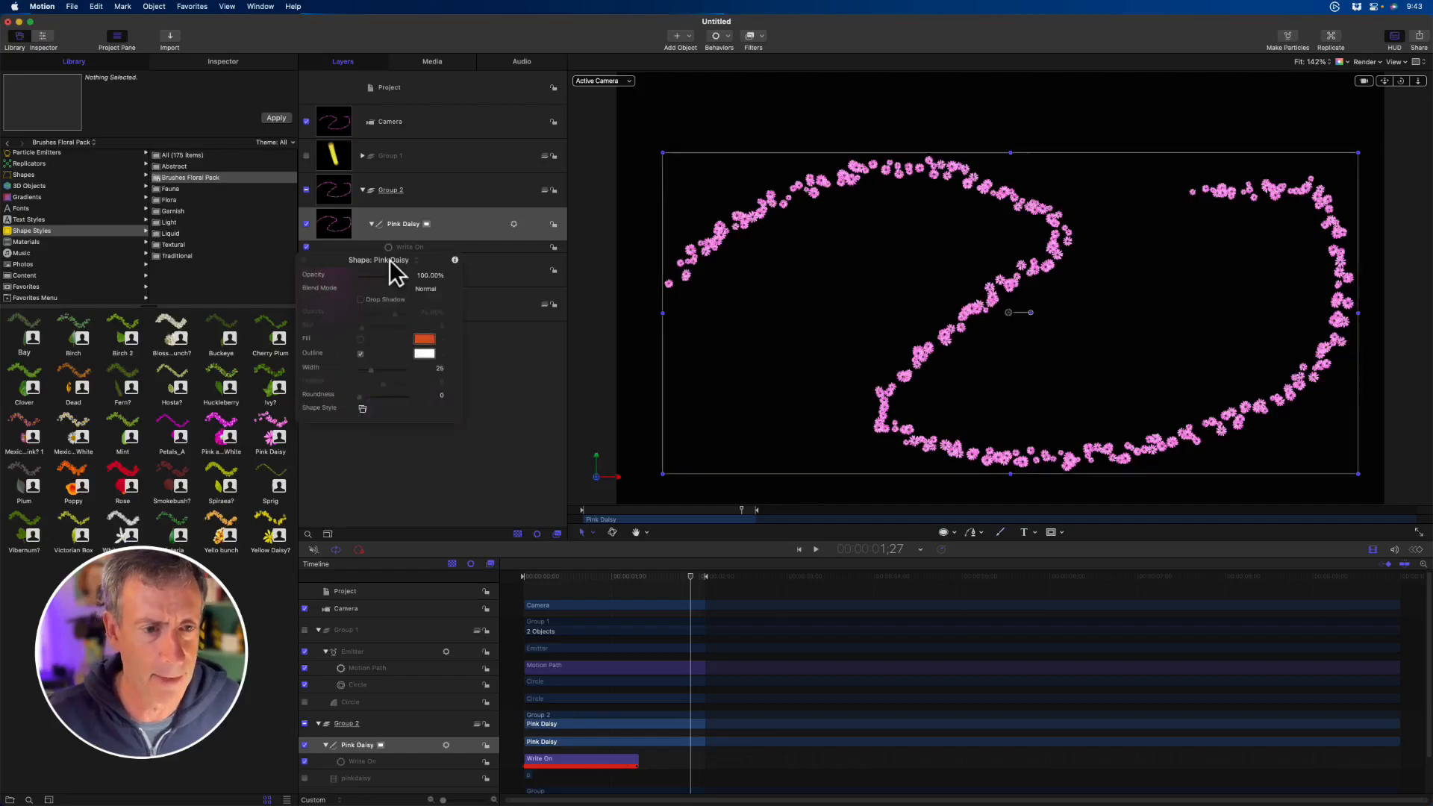
{"action": "left_click_drag", "start_coordinate": [408, 405], "coordinate": [442, 404]}
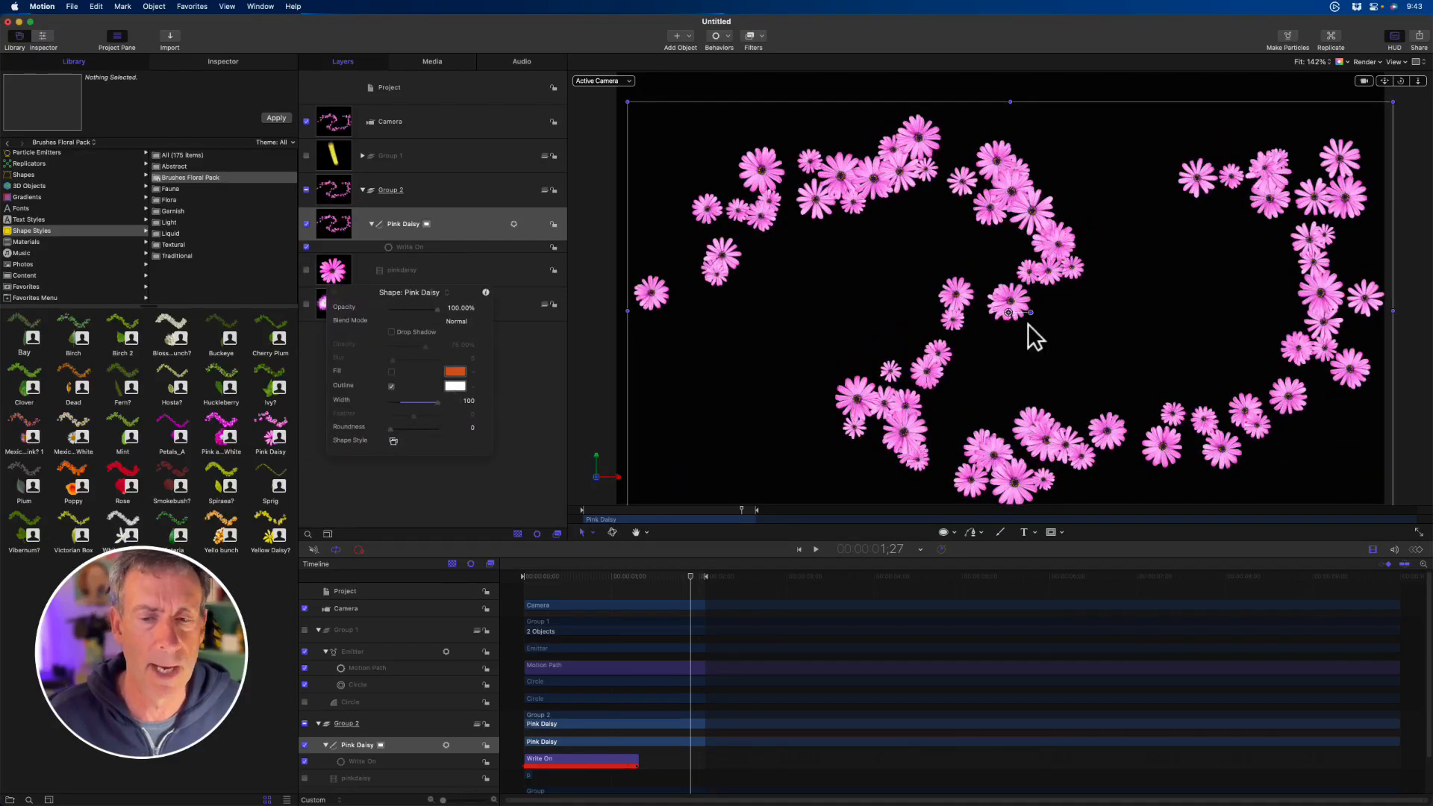
{"action": "key", "text": "space"}
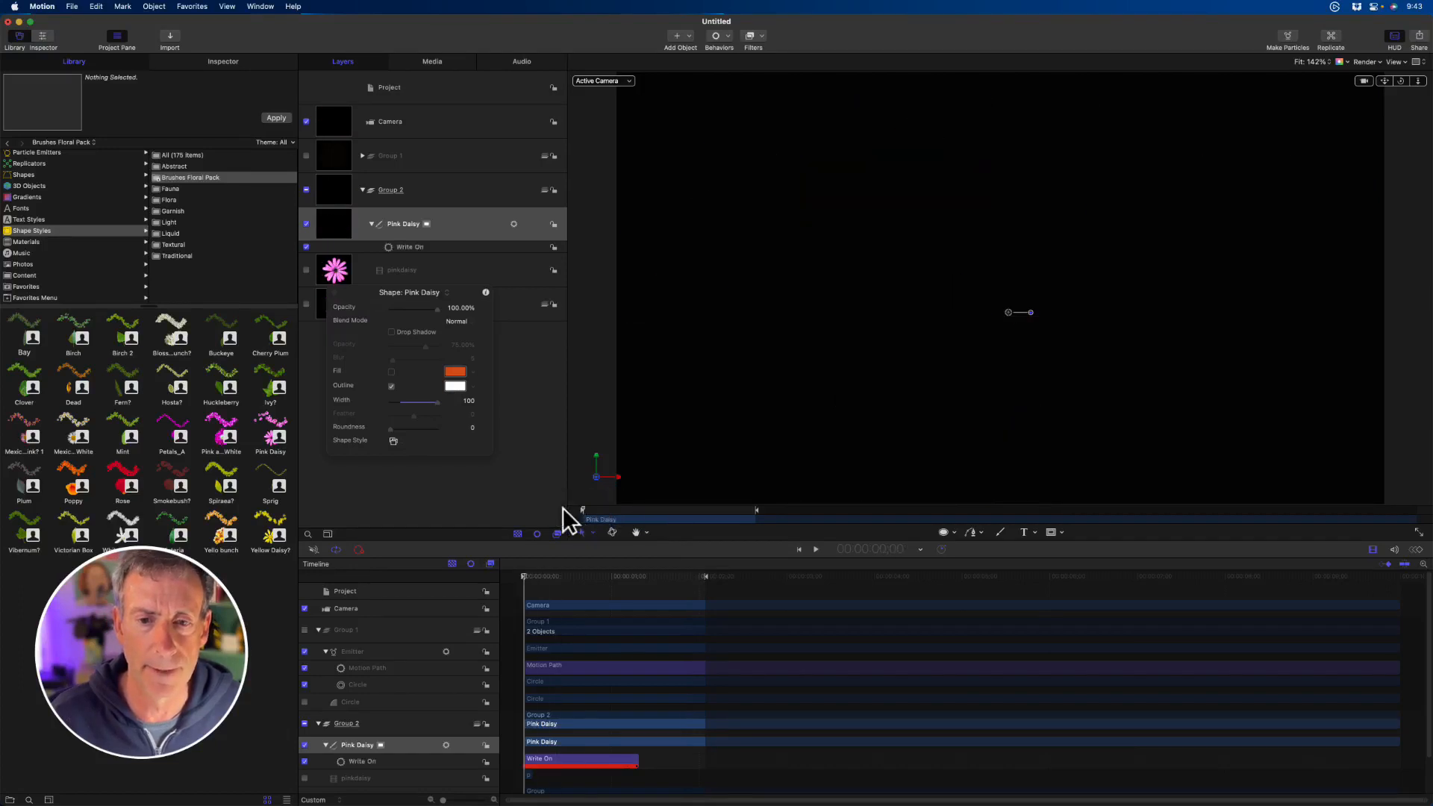
{"action": "key", "text": "space"}
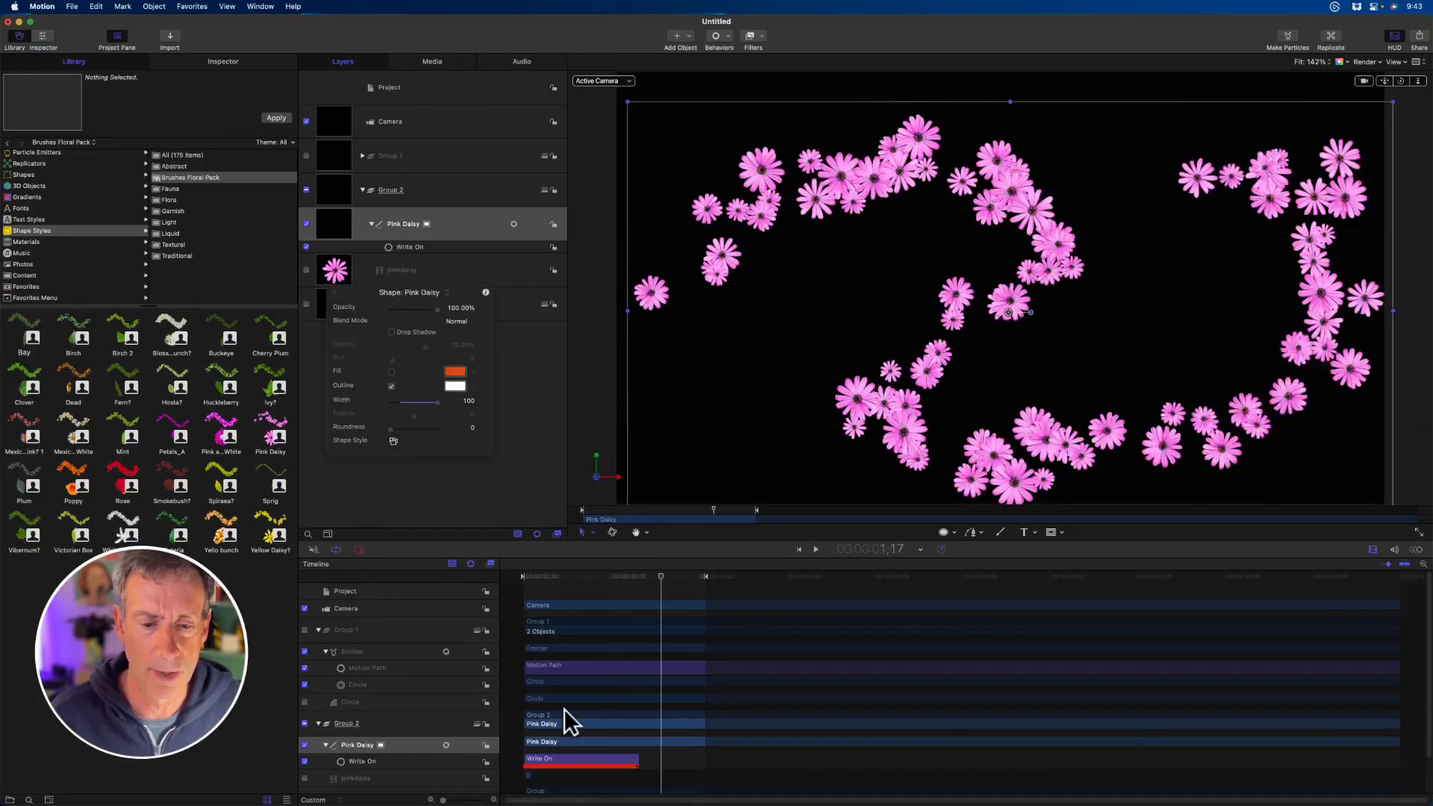
- Raise the Pink Daisy stroke's Brush Scale Randomness to about 152 in its stroke settings
{"action": "left_click", "coordinate": [239, 60]}
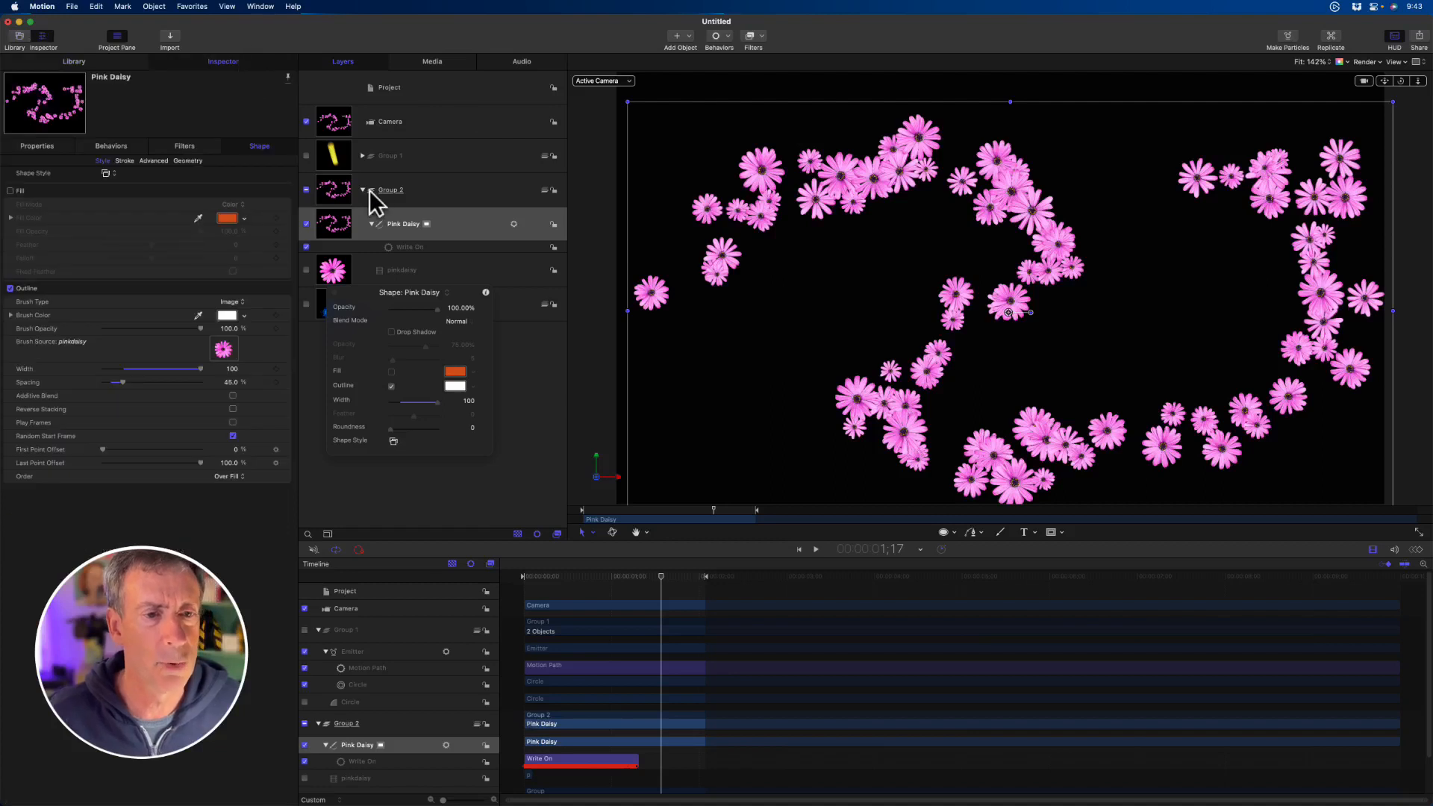
{"action": "left_click", "coordinate": [124, 161]}
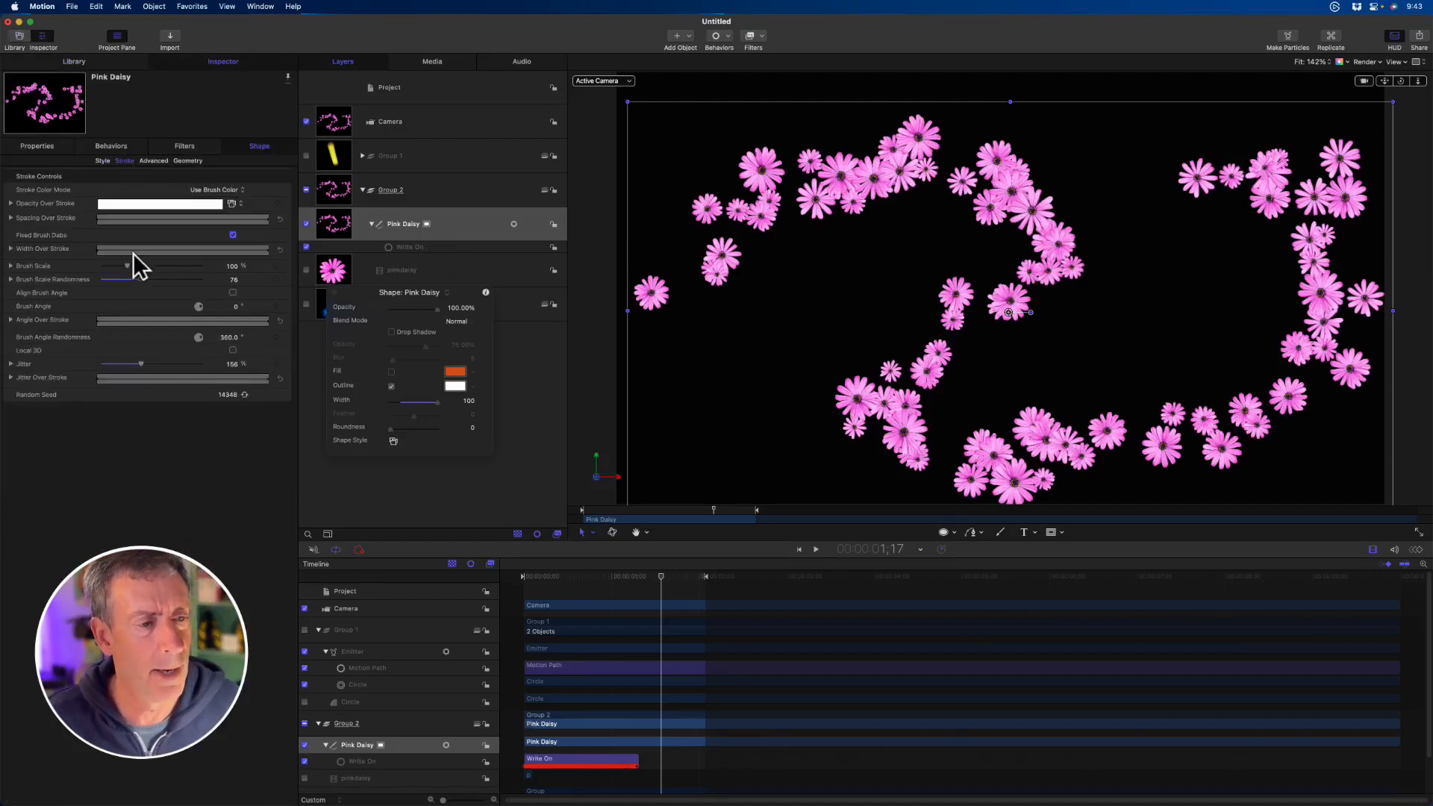
{"action": "mouse_move", "coordinate": [141, 278]}
{"action": "left_mouse_down"}
{"action": "mouse_move", "coordinate": [199, 282]}
{"action": "mouse_move", "coordinate": [178, 283]}
{"action": "left_mouse_up"}
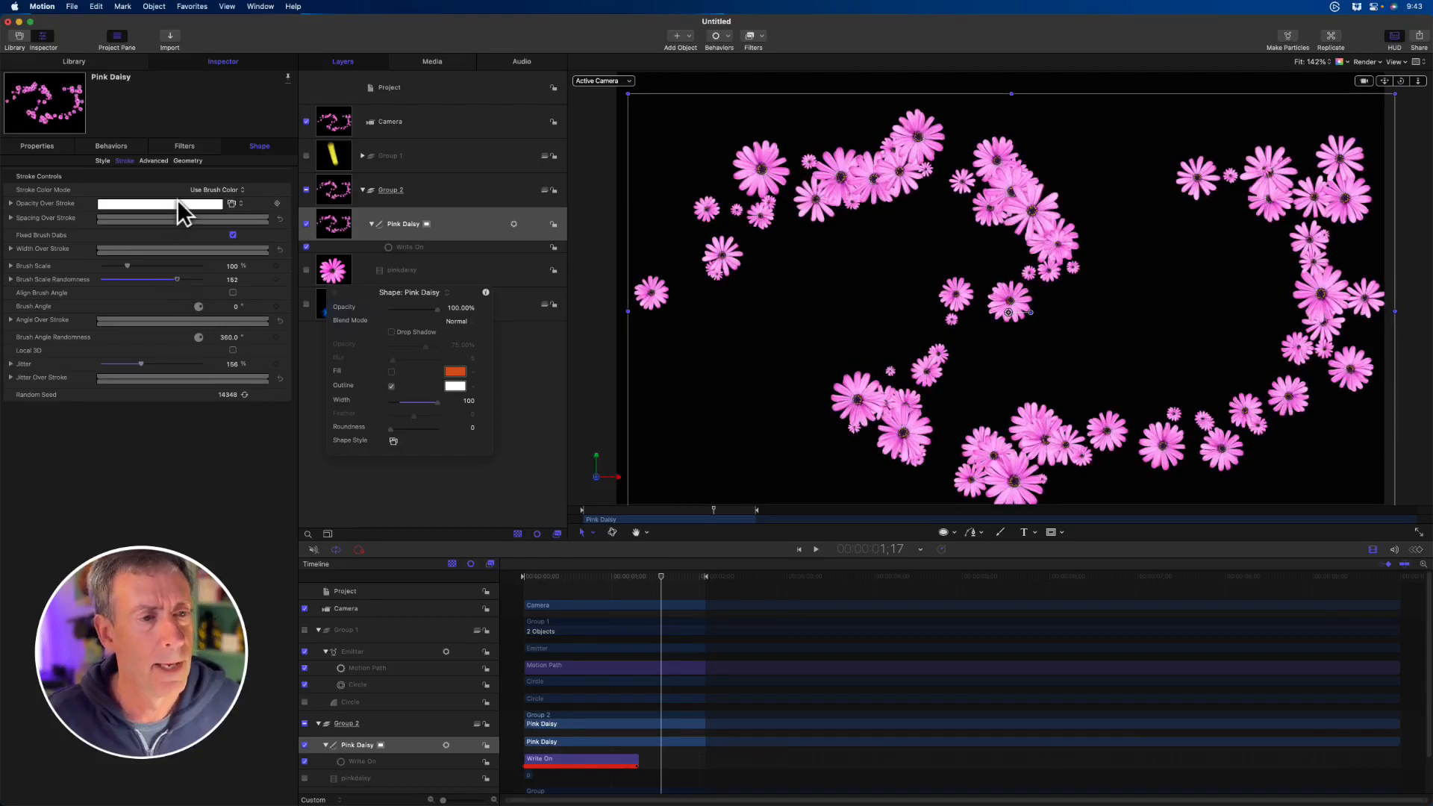
- Delete the Write On behavior from Pink Daisy and apply the Sequence Paint shape behavior instead
{"action": "left_click", "coordinate": [423, 246]}
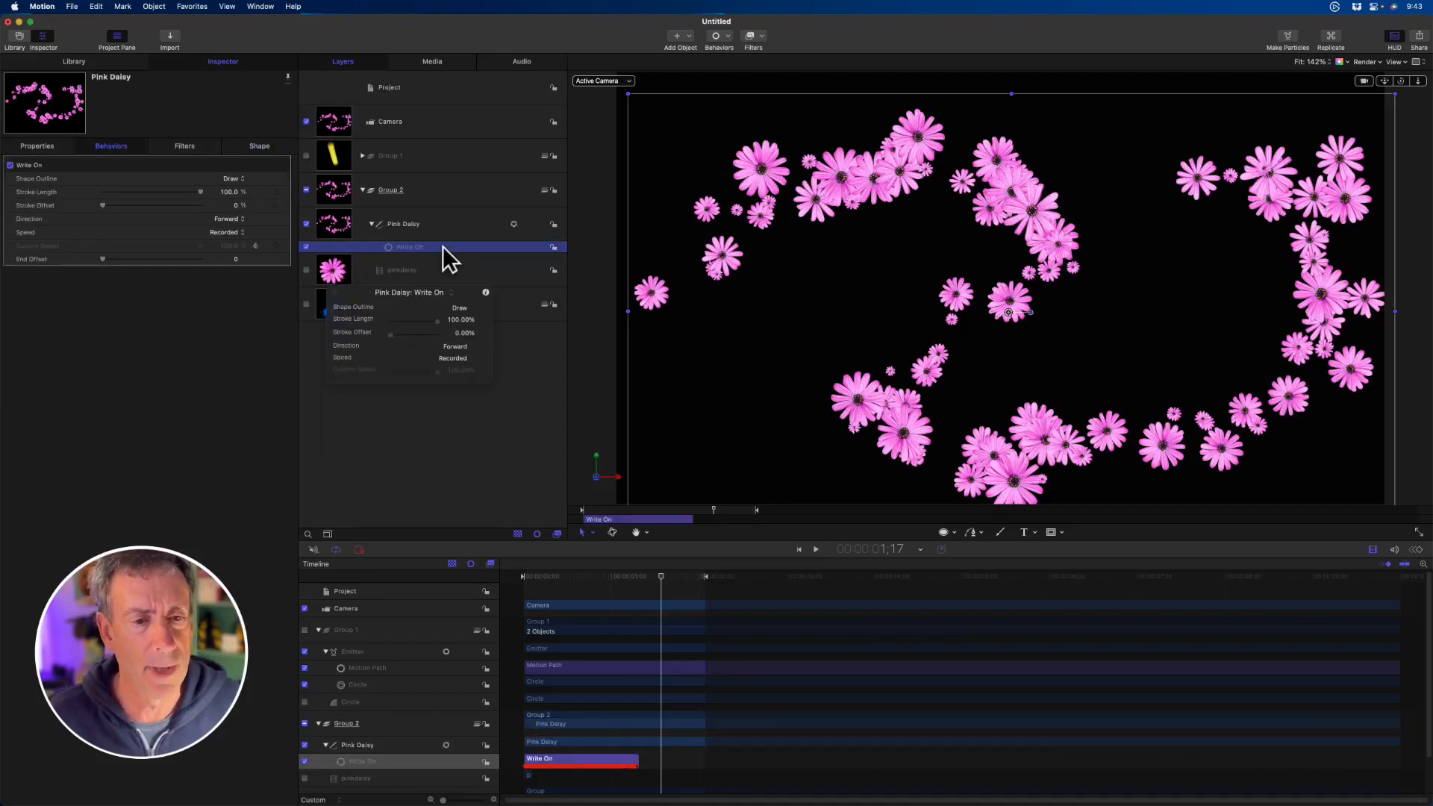
{"action": "key", "text": "Delete"}
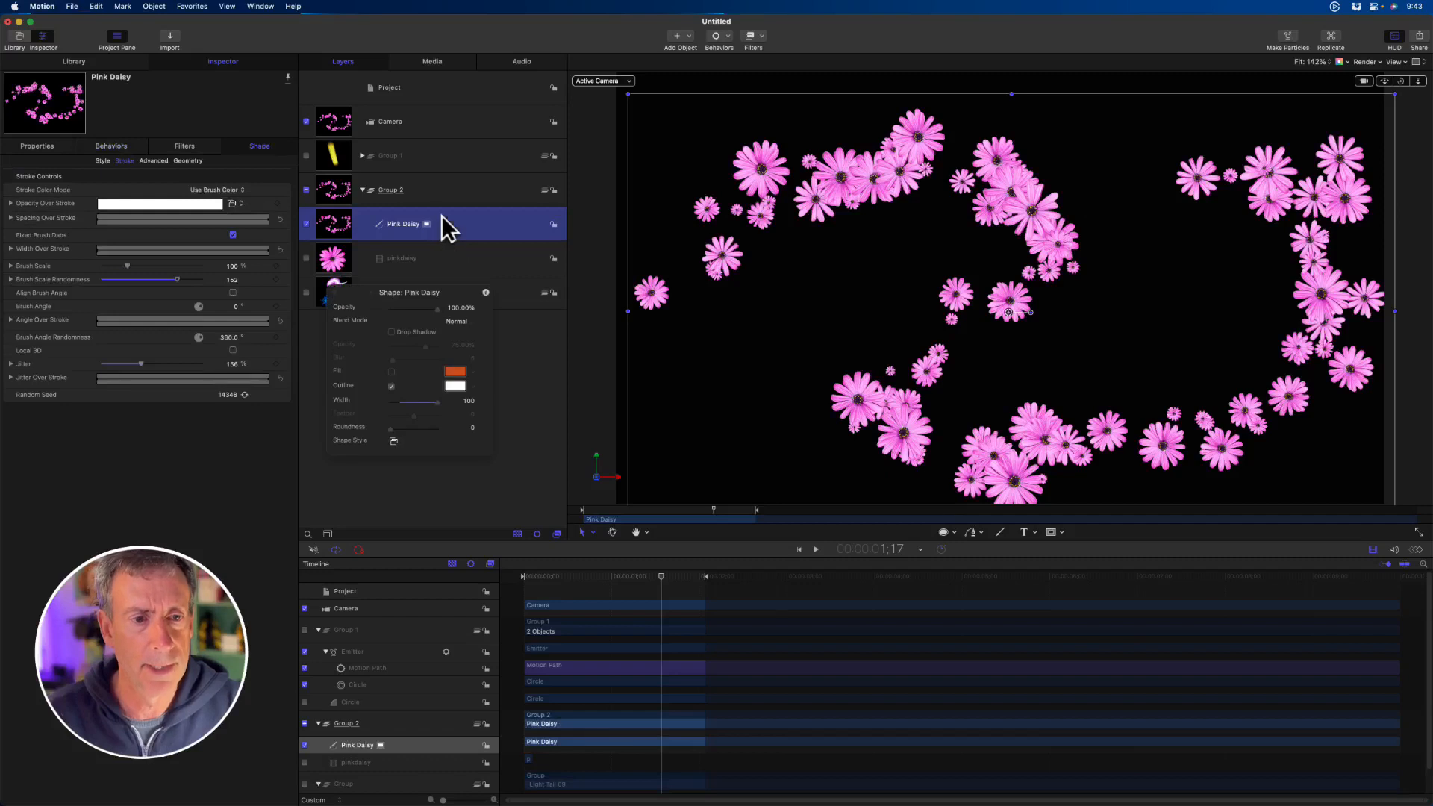
{"action": "left_click", "coordinate": [718, 37]}
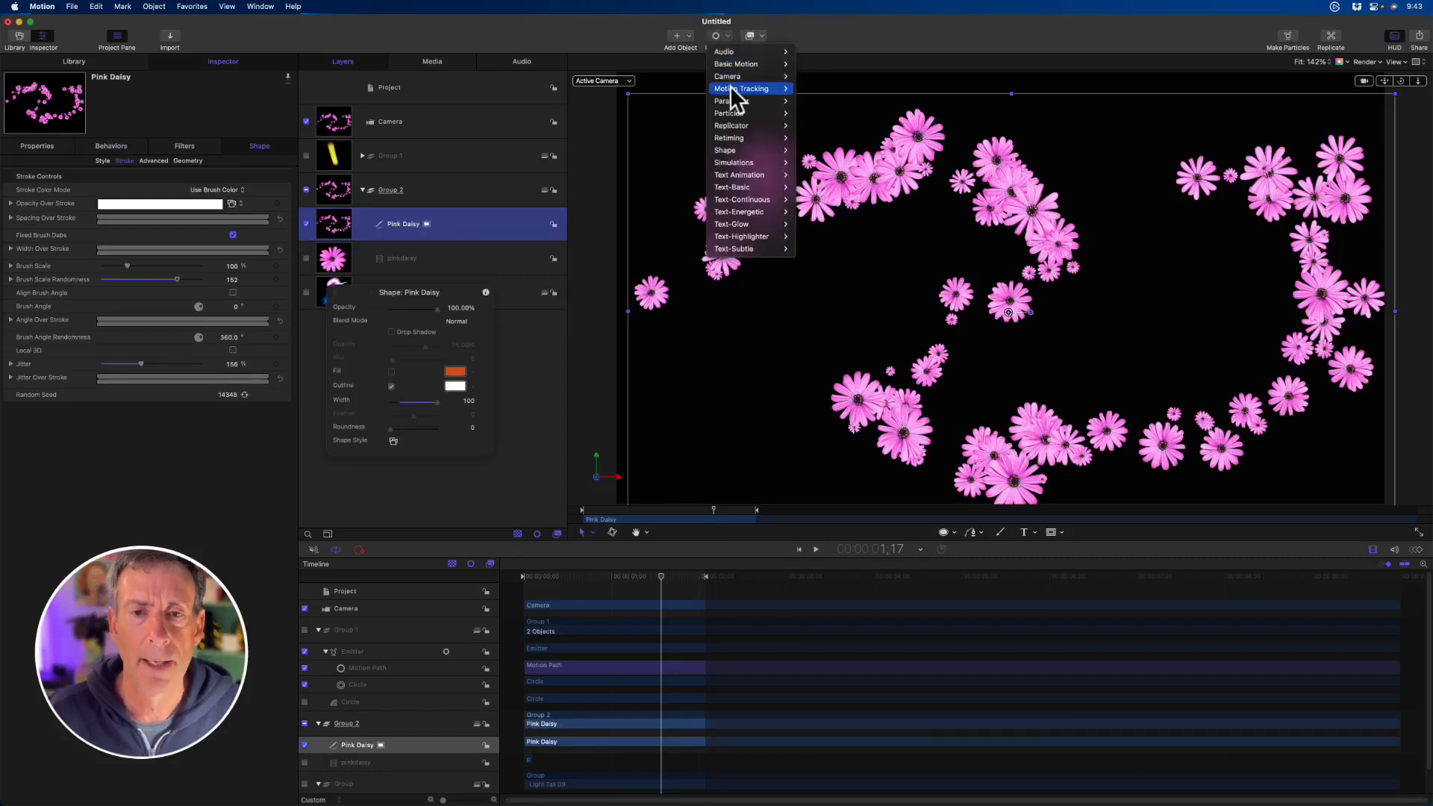
{"action": "mouse_move", "coordinate": [733, 154]}
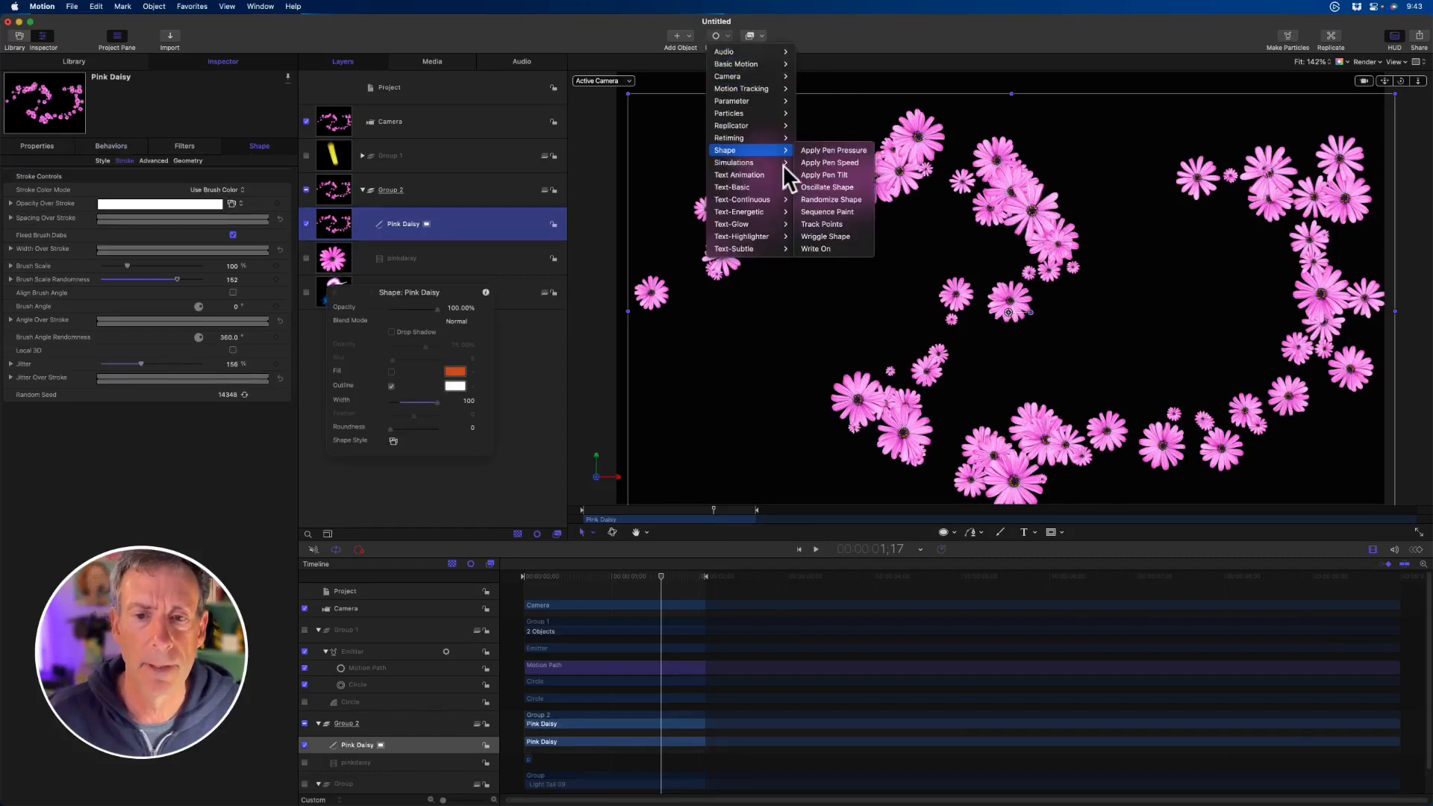
{"action": "left_click", "coordinate": [831, 212]}
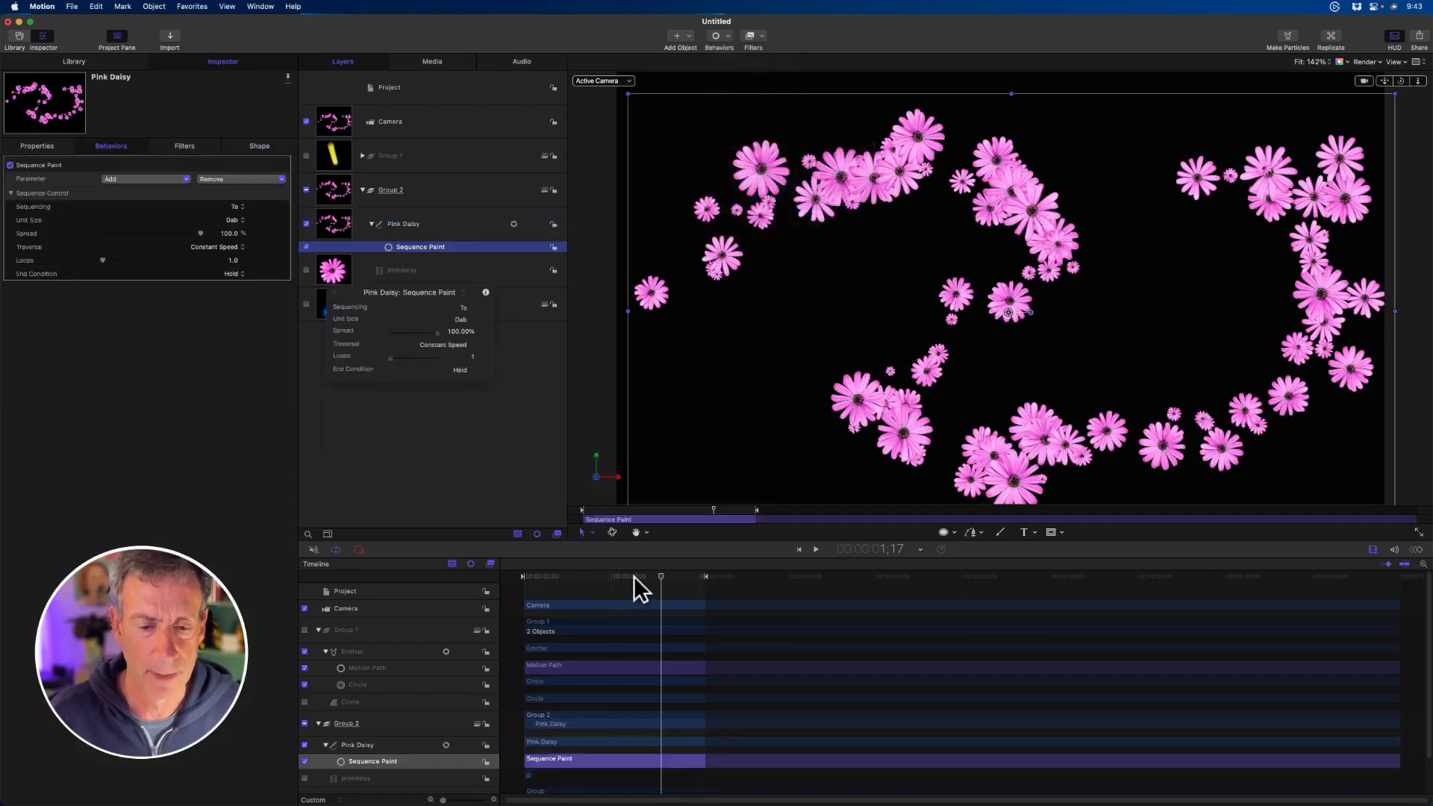
- Trim the end of the Sequence Paint behavior to 1;25 and add Scale and Rotation parameters to it
{"action": "left_click_drag", "start_coordinate": [660, 576], "coordinate": [684, 577]}
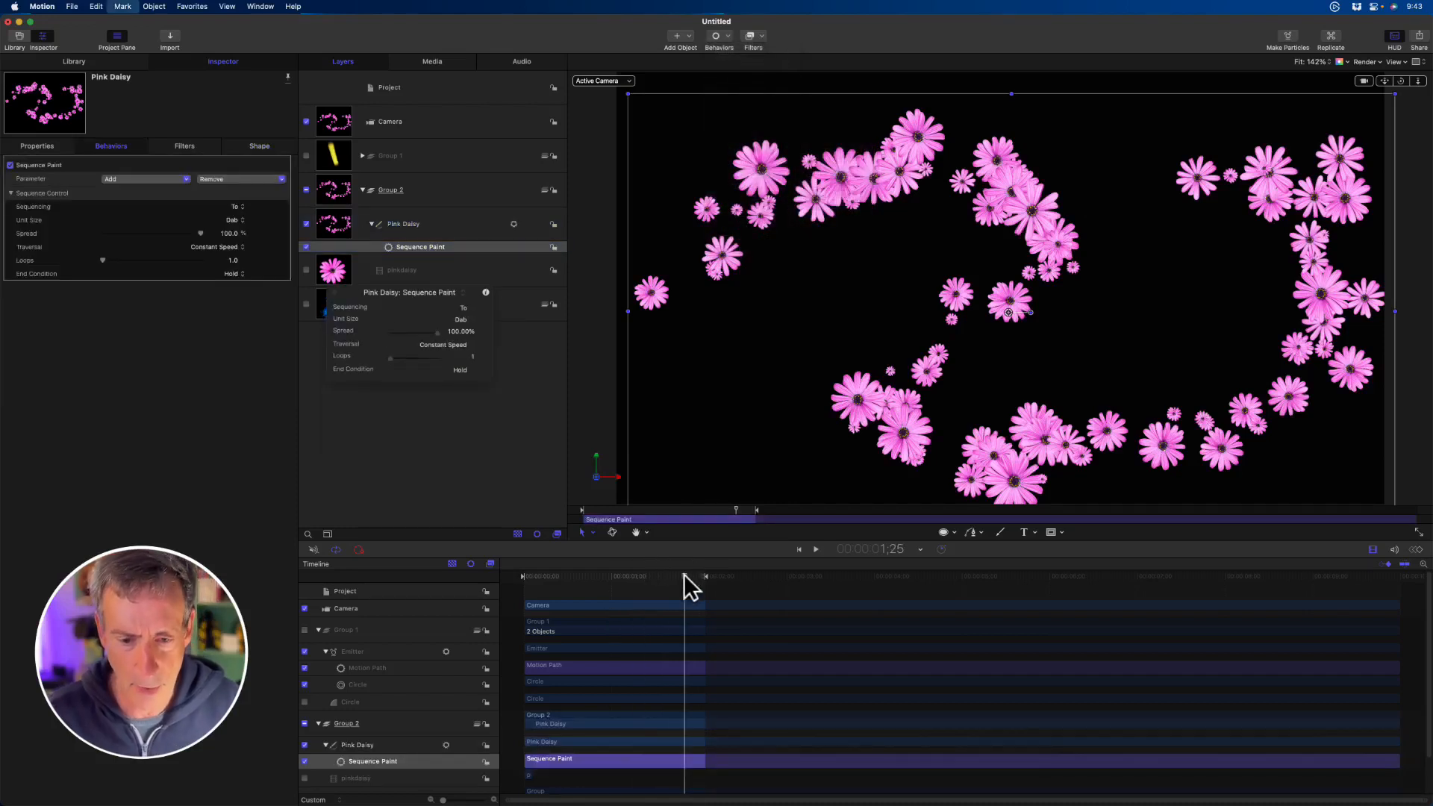
{"action": "key", "text": "o"}
{"action": "left_click_drag", "start_coordinate": [152, 179], "coordinate": [147, 226]}
{"action": "left_click", "coordinate": [147, 193]}
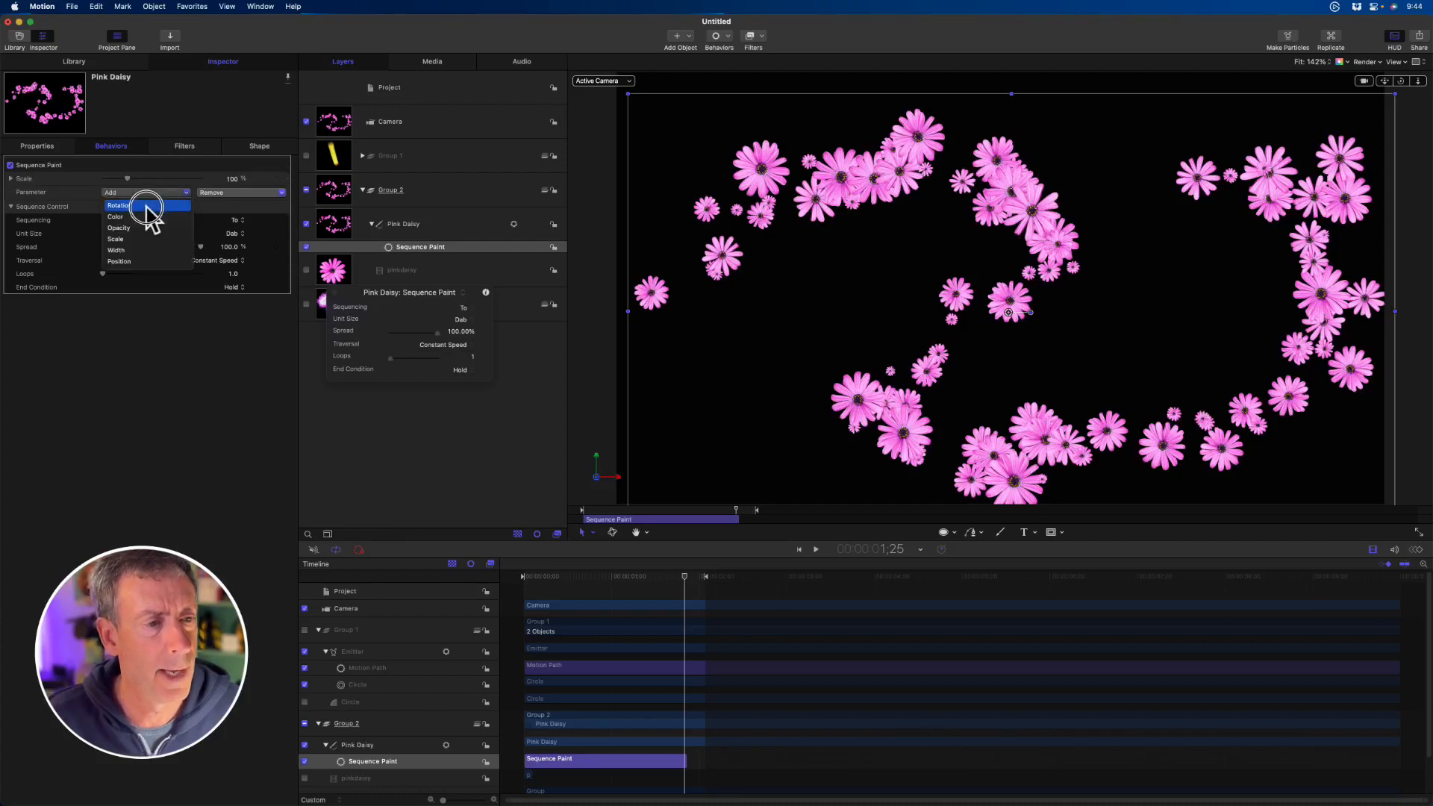
{"action": "left_click", "coordinate": [146, 206]}
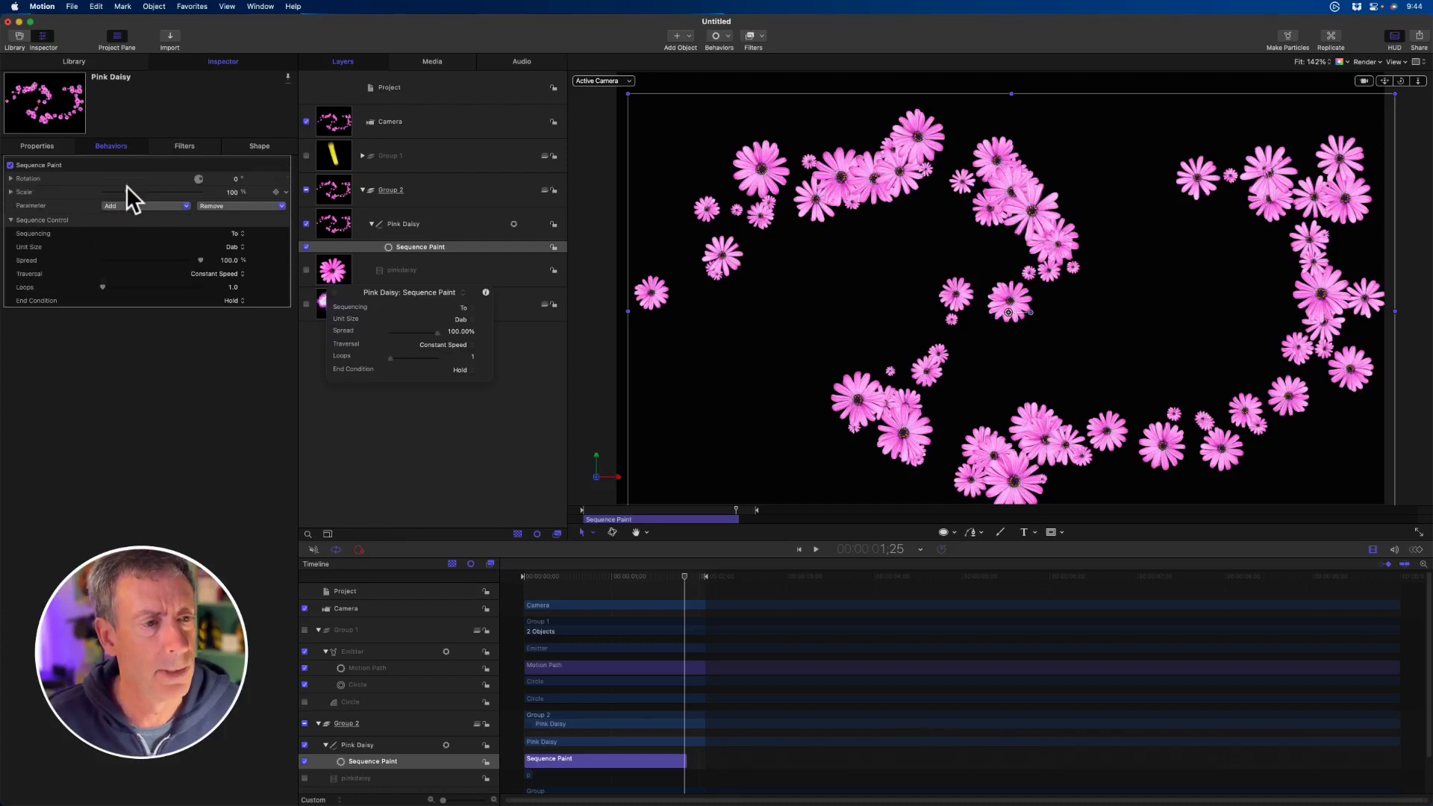
- Set Sequence Paint to Sequencing From with Scale 0%, increase its Rotation, and change Traversal to Ease In/Out
{"action": "left_click", "coordinate": [240, 232]}
{"action": "left_click", "coordinate": [239, 248]}
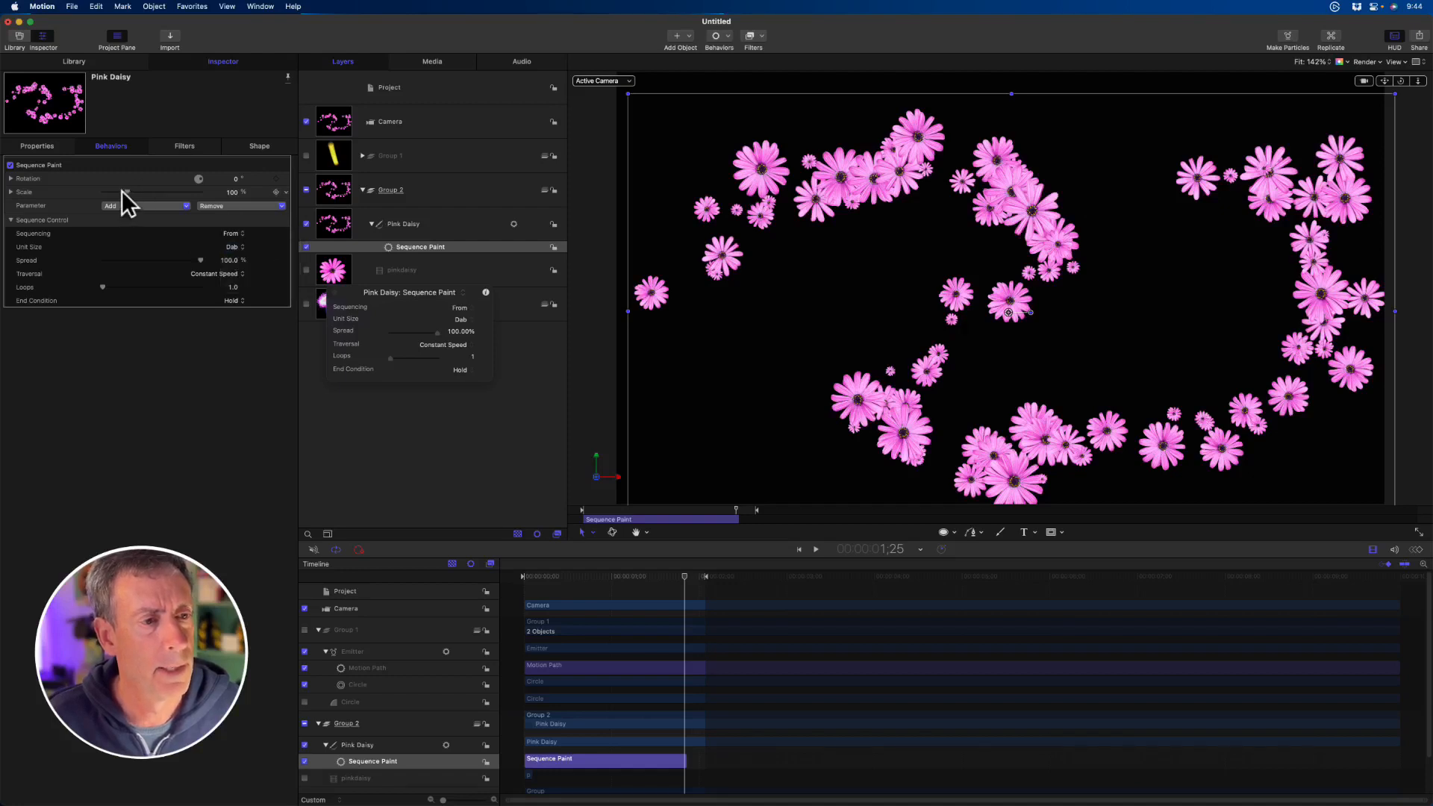
{"action": "left_click_drag", "start_coordinate": [122, 191], "coordinate": [53, 190]}
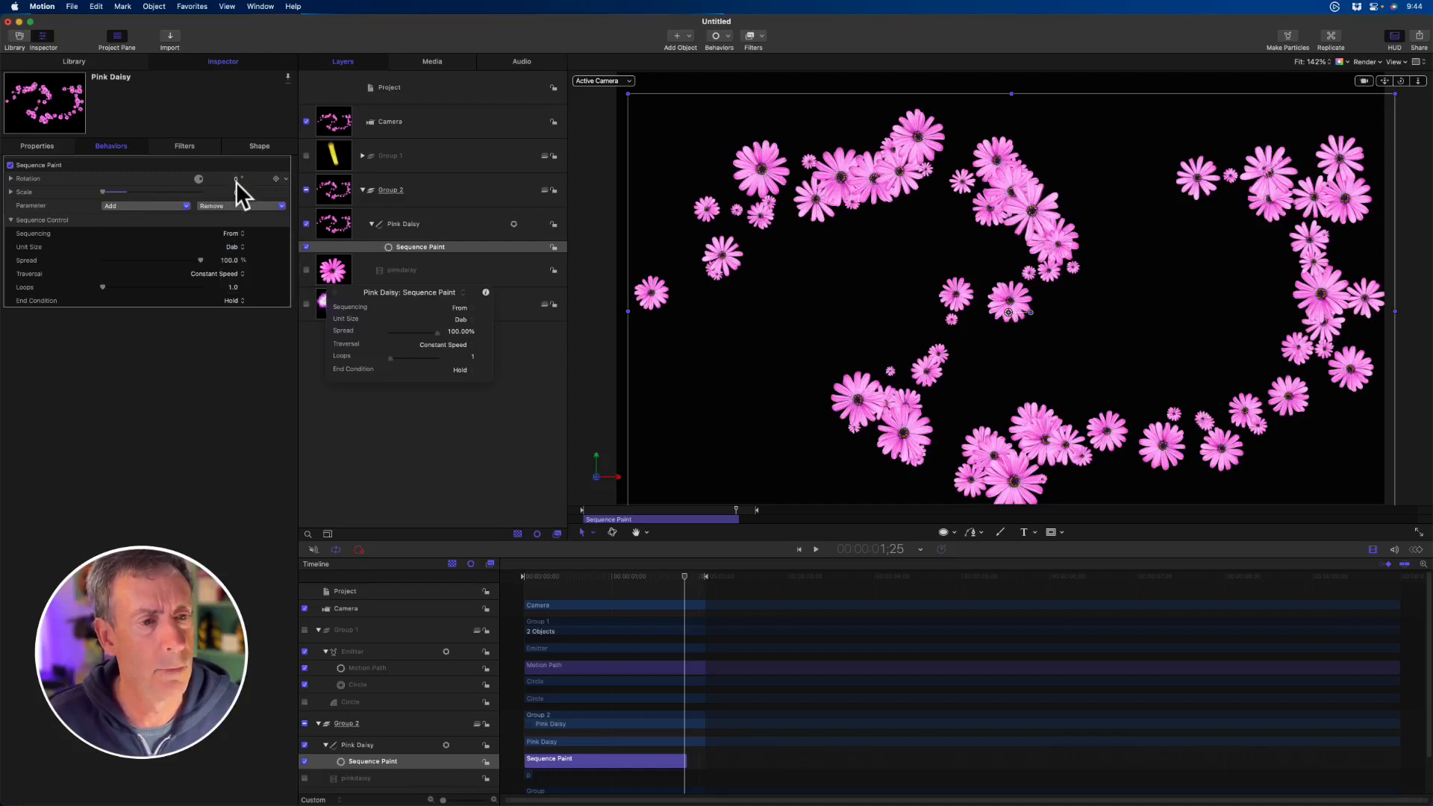
{"action": "left_click", "coordinate": [216, 273]}
{"action": "left_click", "coordinate": [224, 313]}
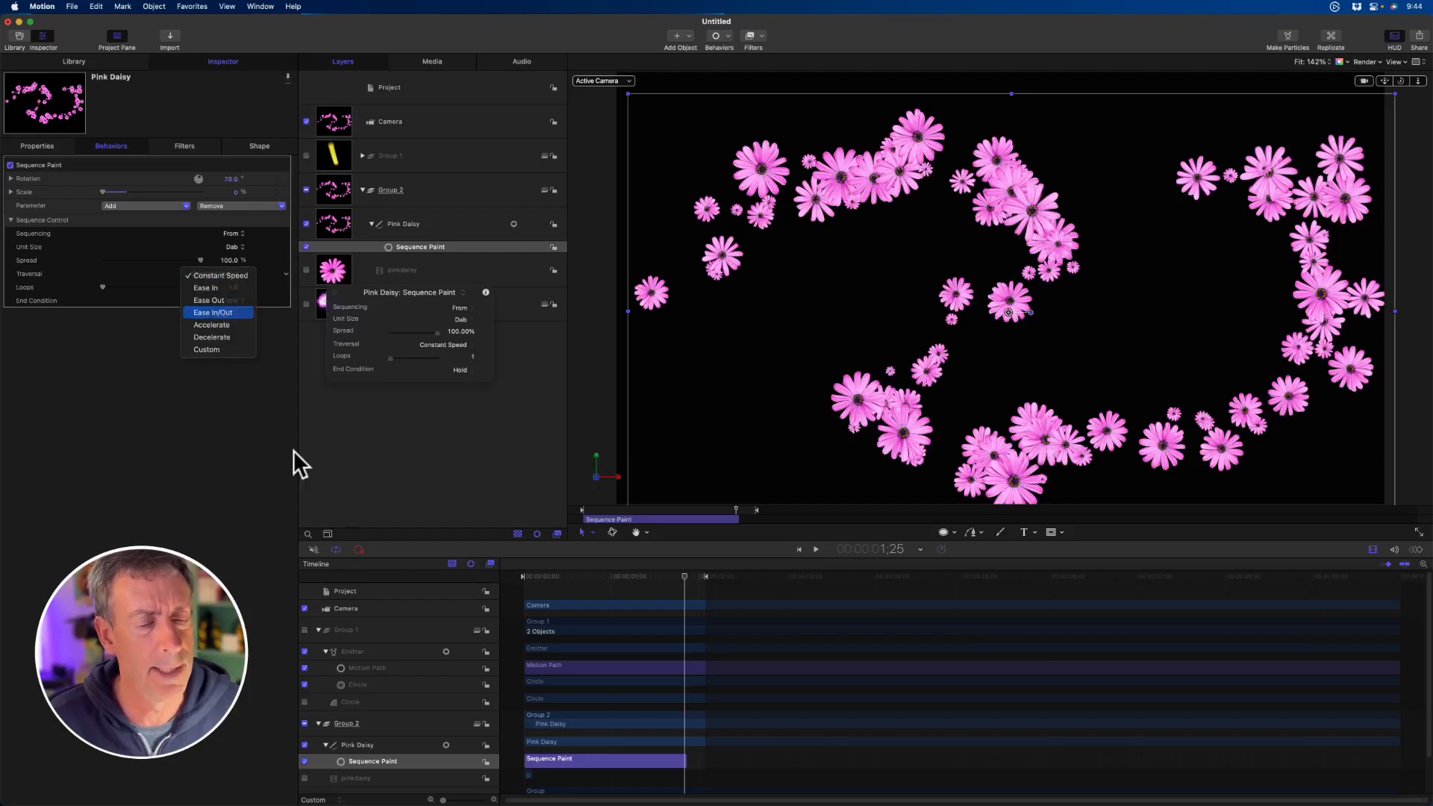
- Reduce the Sequence Paint Spread to about 29% while playing the animation from the start
{"action": "left_click", "coordinate": [578, 511]}
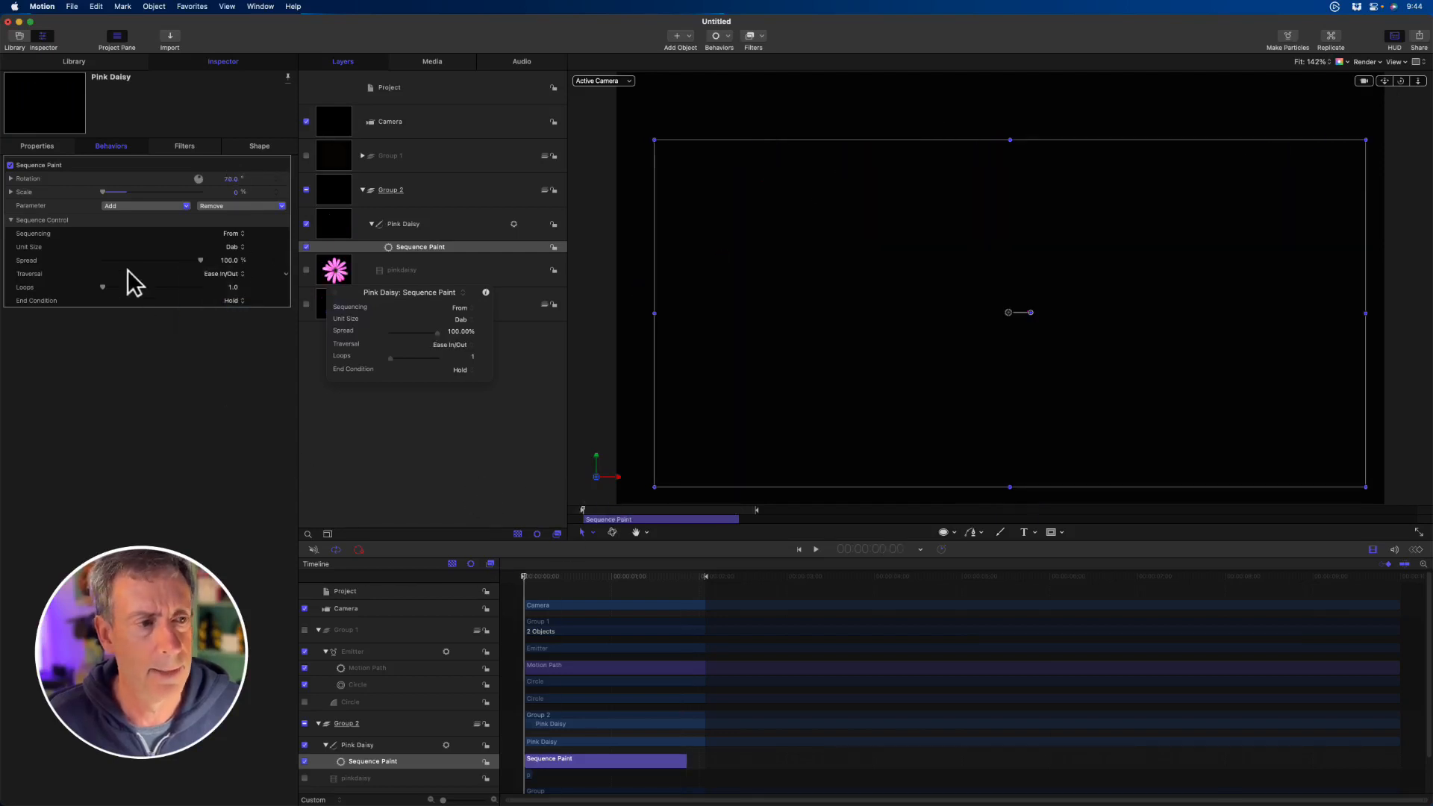
{"action": "left_click_drag", "start_coordinate": [200, 260], "coordinate": [114, 261]}
{"action": "key", "text": "space"}
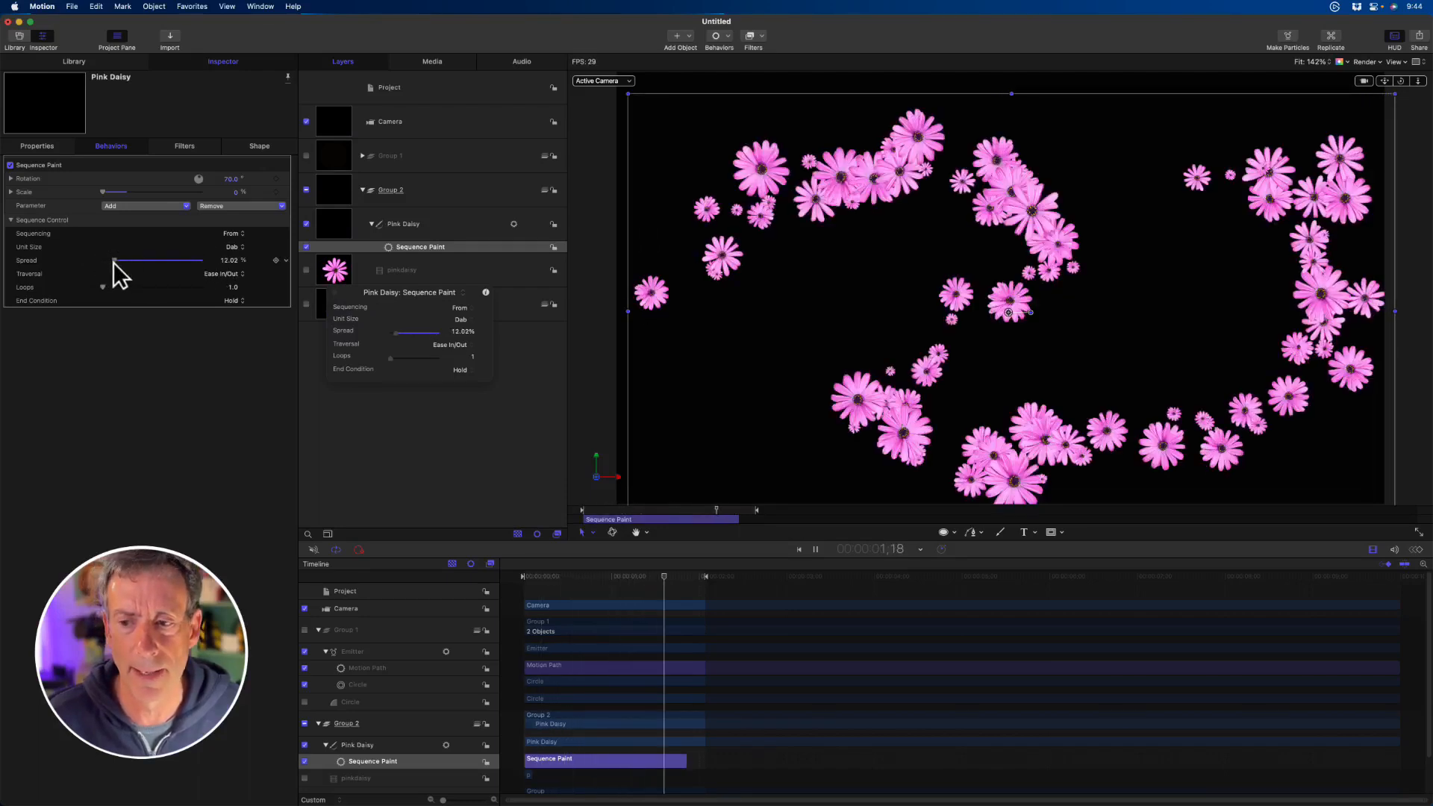
{"action": "left_click_drag", "start_coordinate": [114, 260], "coordinate": [132, 257]}
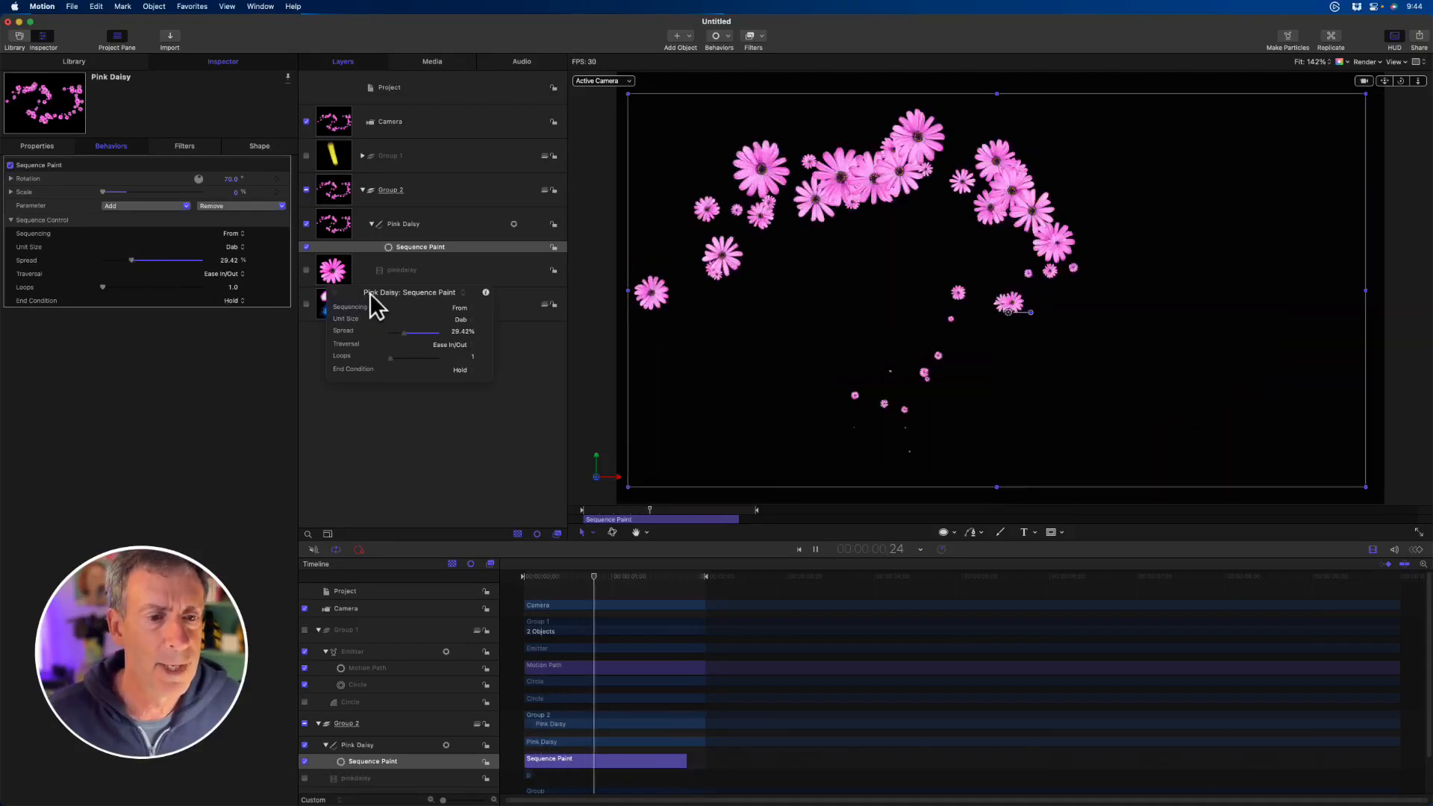
- Move the HUD clear of the layers, switch the Pink Daisy stroke's shape style to Poppy, and stop playback
{"action": "left_click_drag", "start_coordinate": [371, 299], "coordinate": [380, 397]}
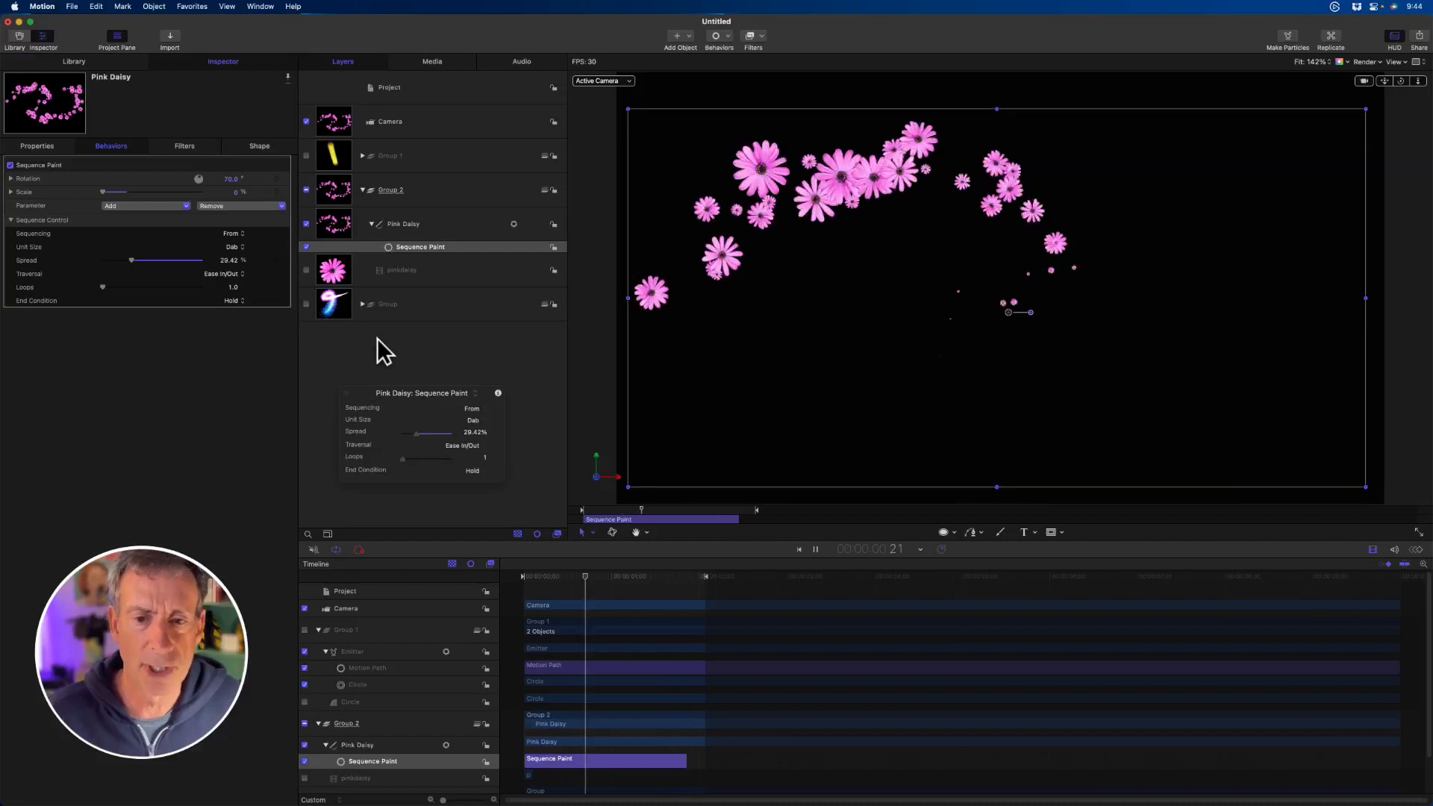
{"action": "left_click", "coordinate": [417, 224]}
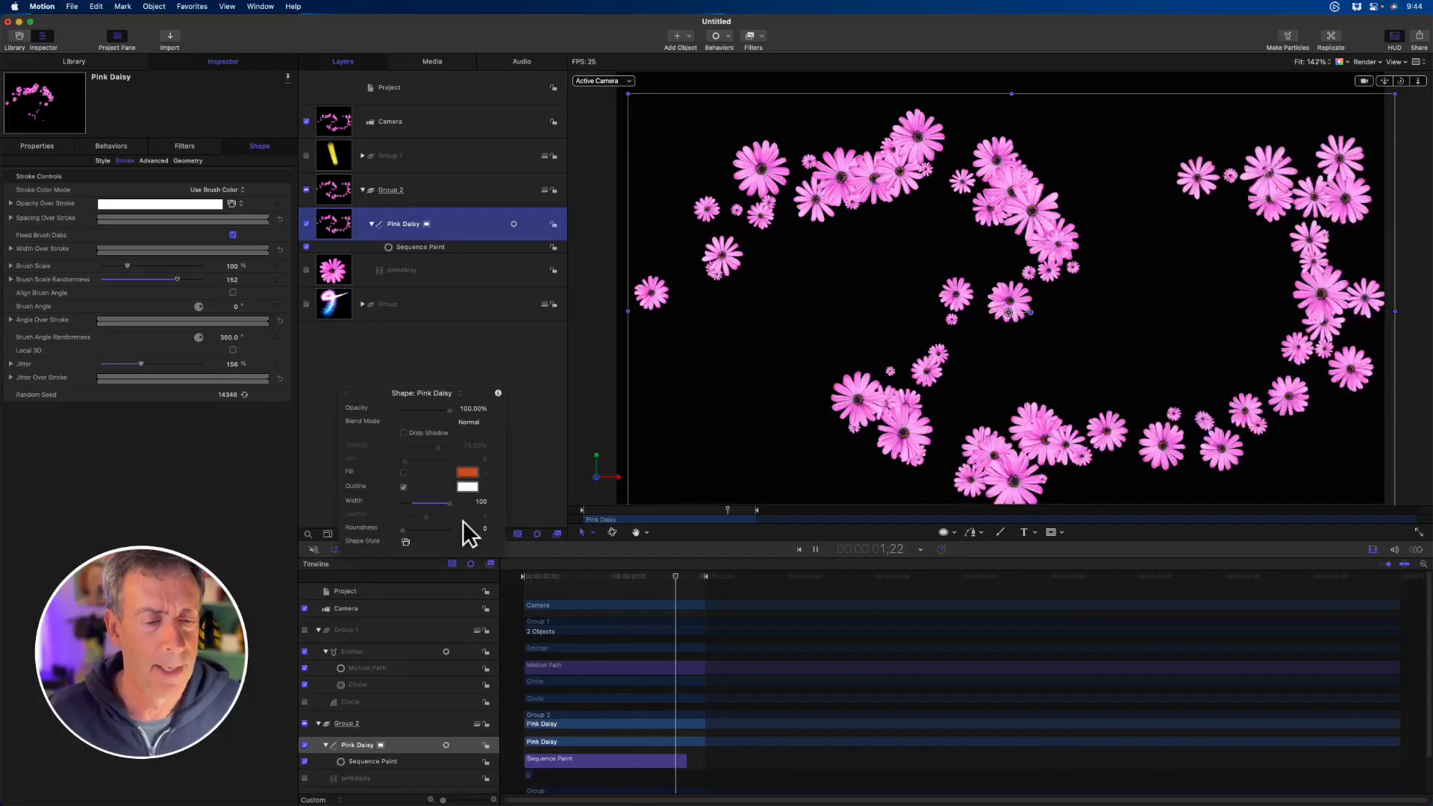
{"action": "left_click", "coordinate": [405, 541]}
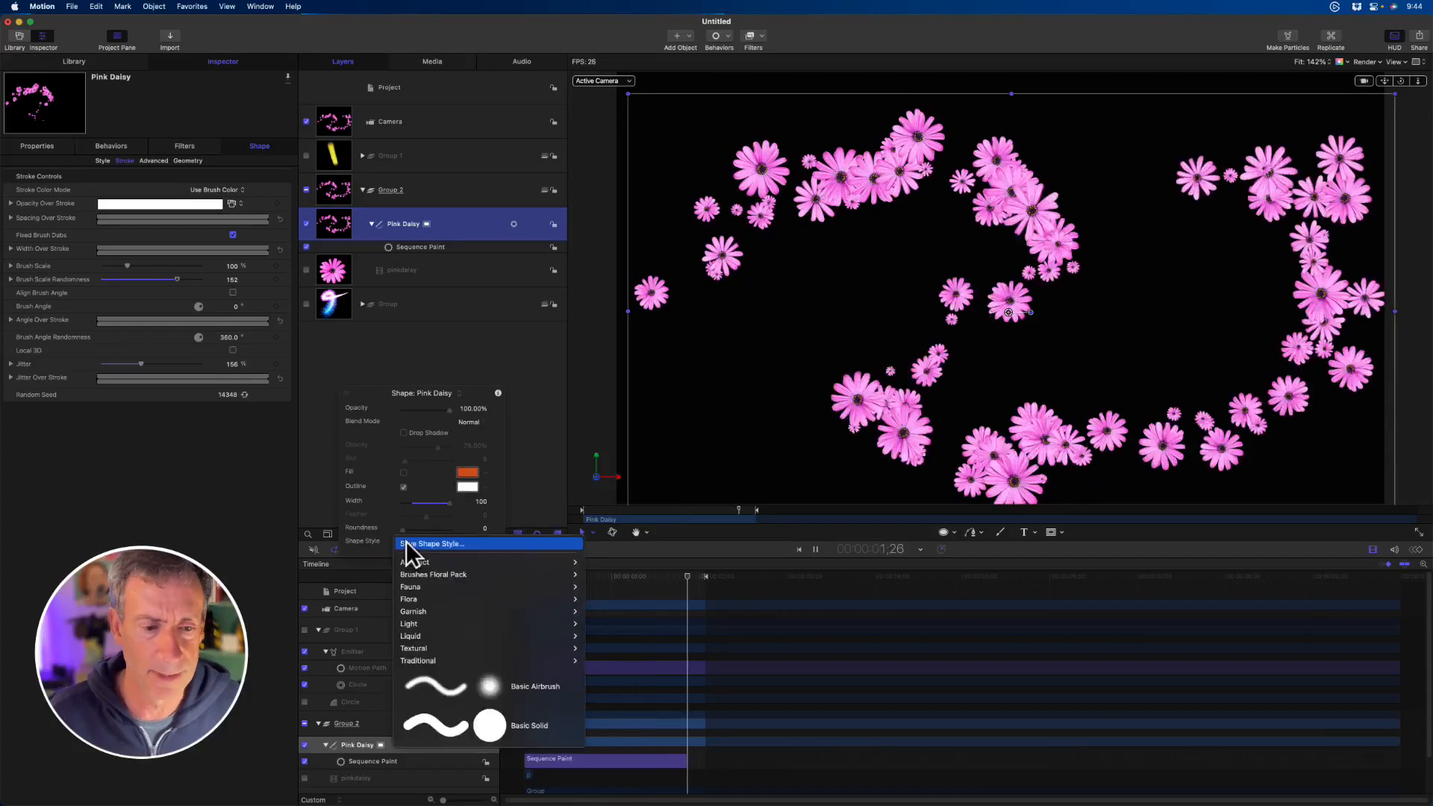
{"action": "mouse_move", "coordinate": [426, 575]}
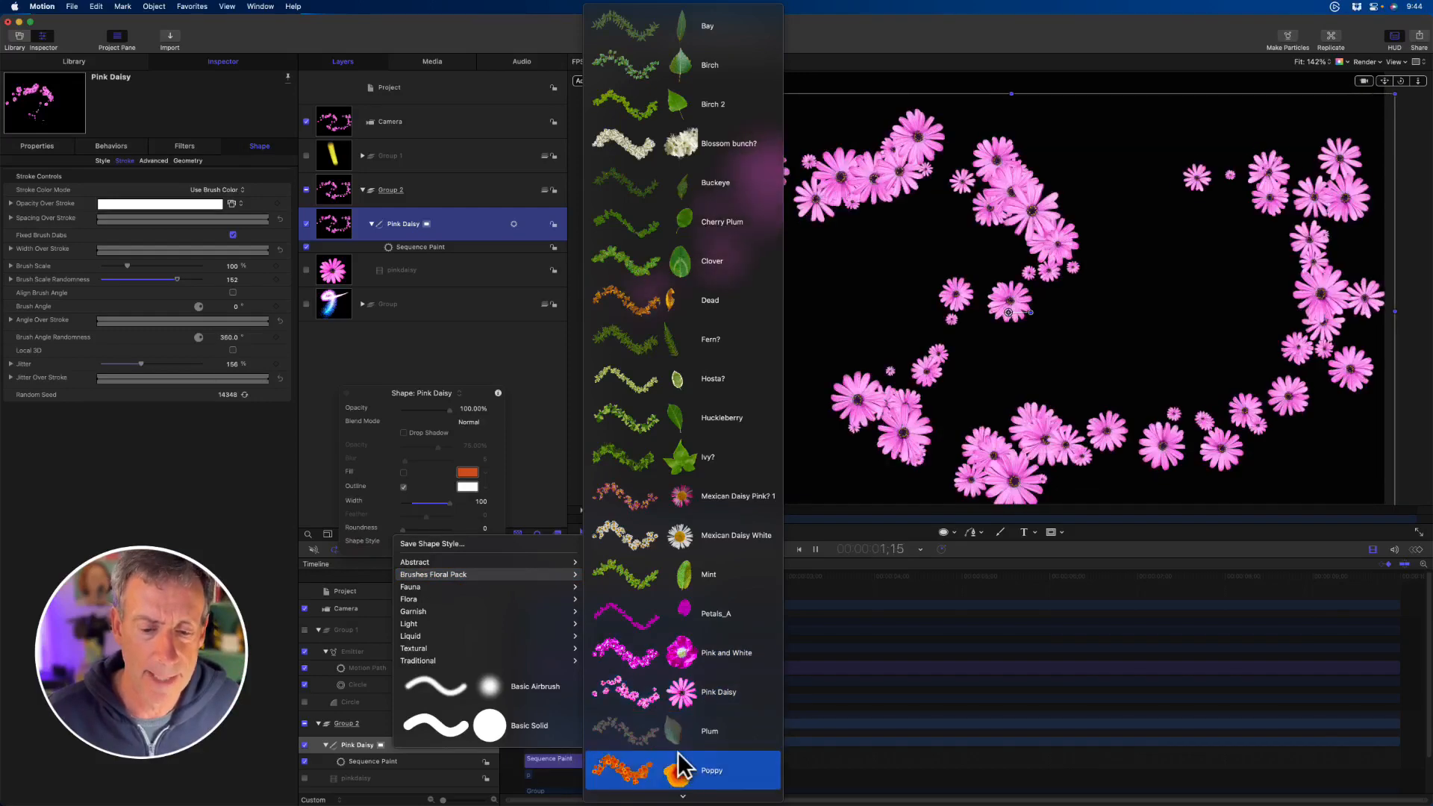
{"action": "left_click", "coordinate": [677, 772]}
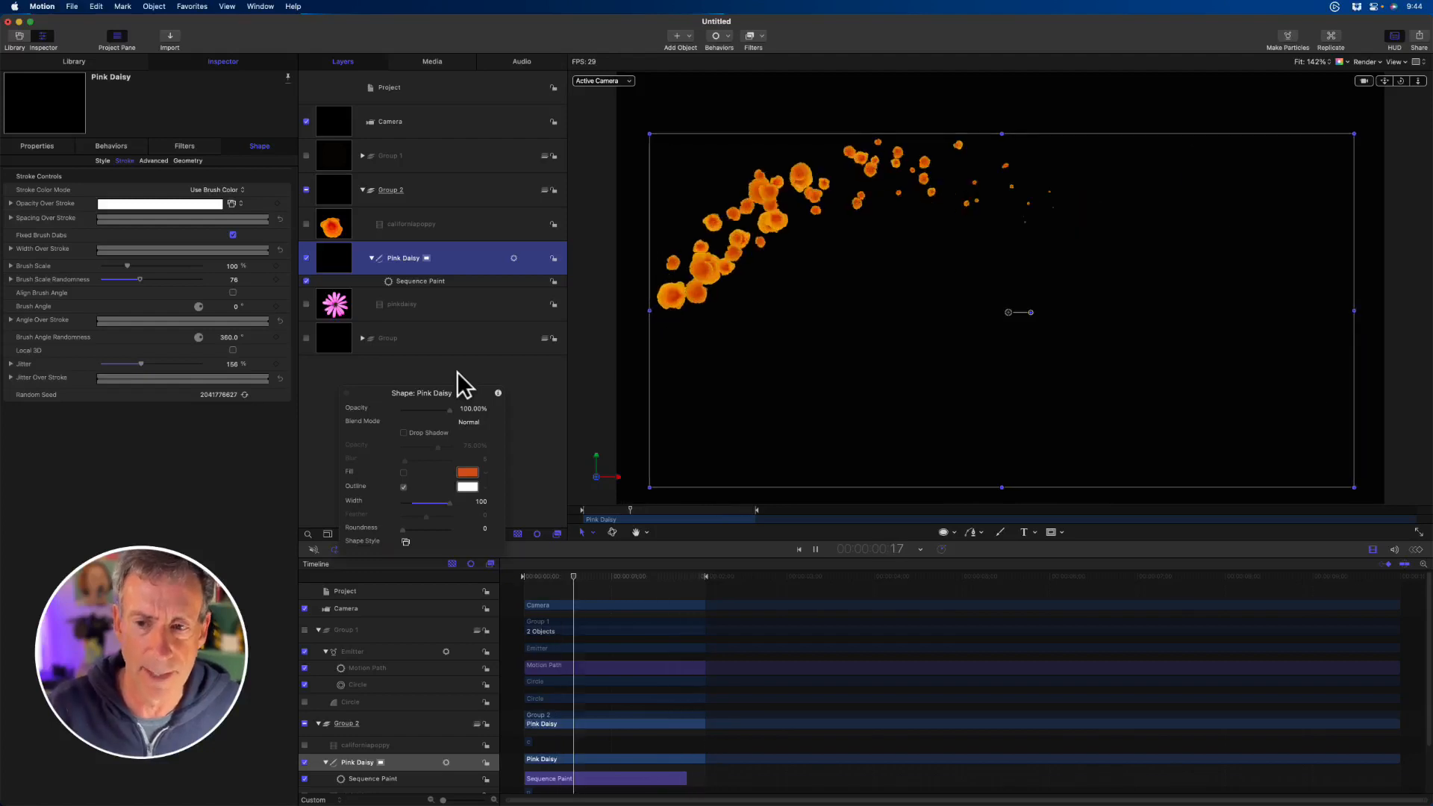
{"action": "key", "text": "space"}
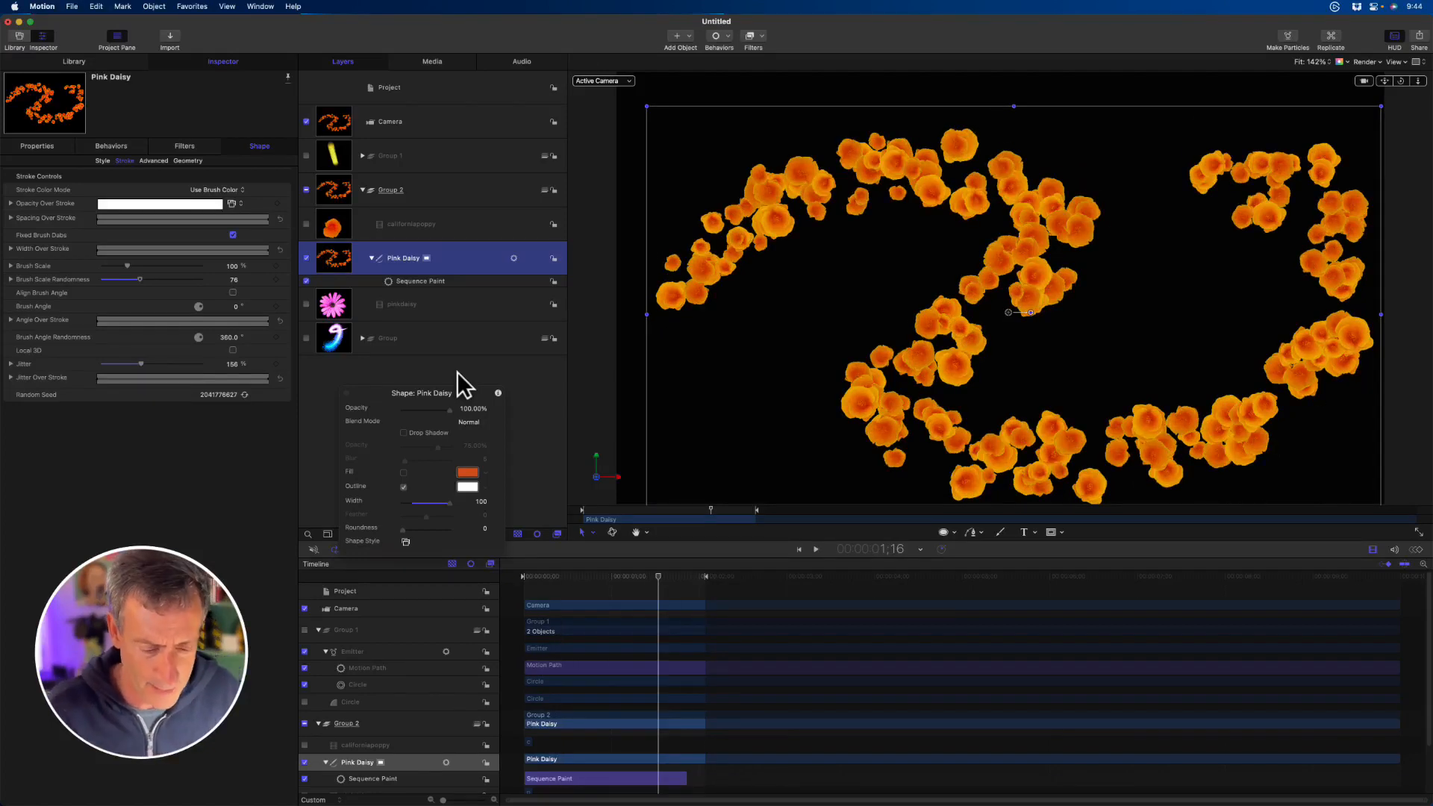
- Switch to Safari's Ripple Training page on drawing and animating shapes, and return to Motion
{"action": "key", "text": "super+Tab"}
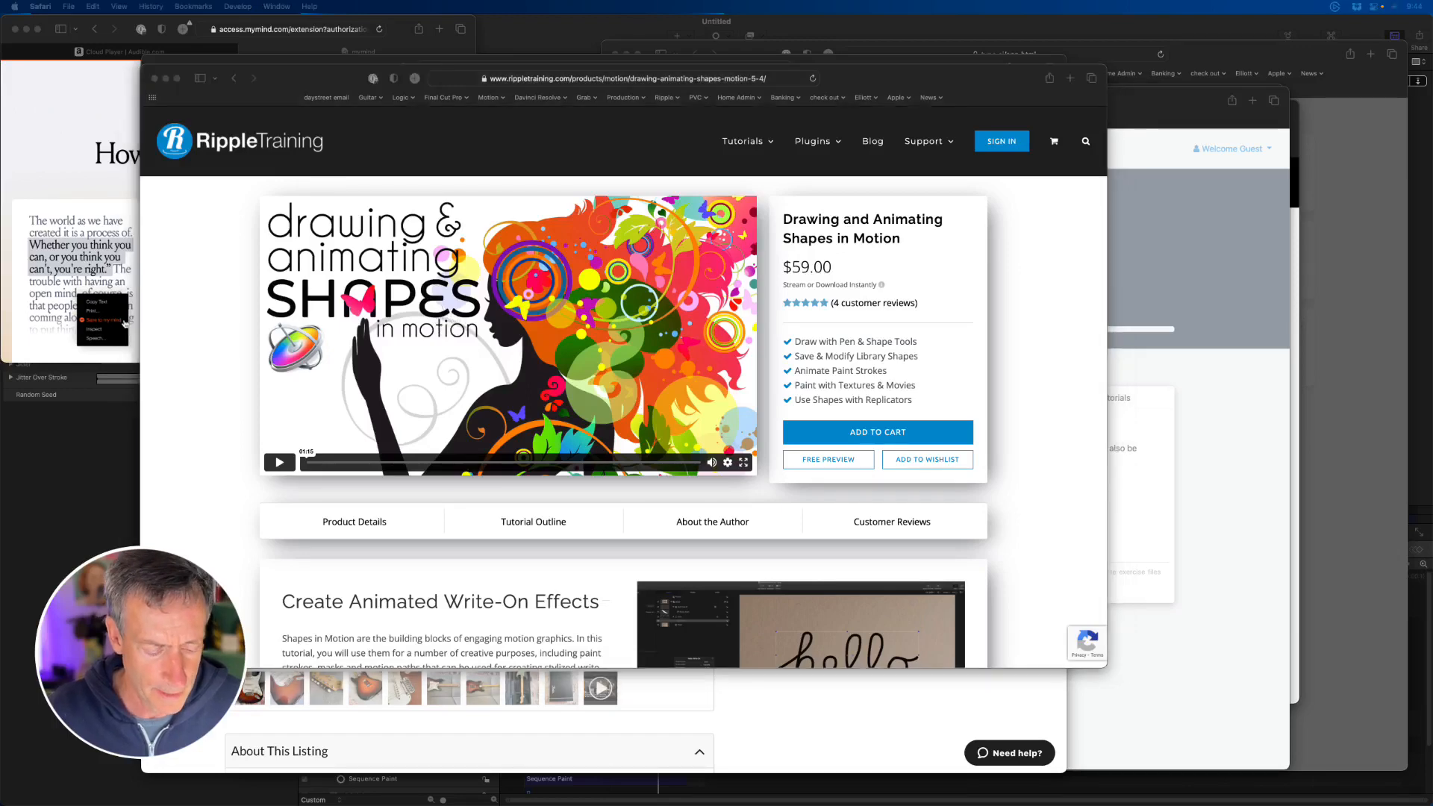
{"action": "key", "text": "super+Tab"}
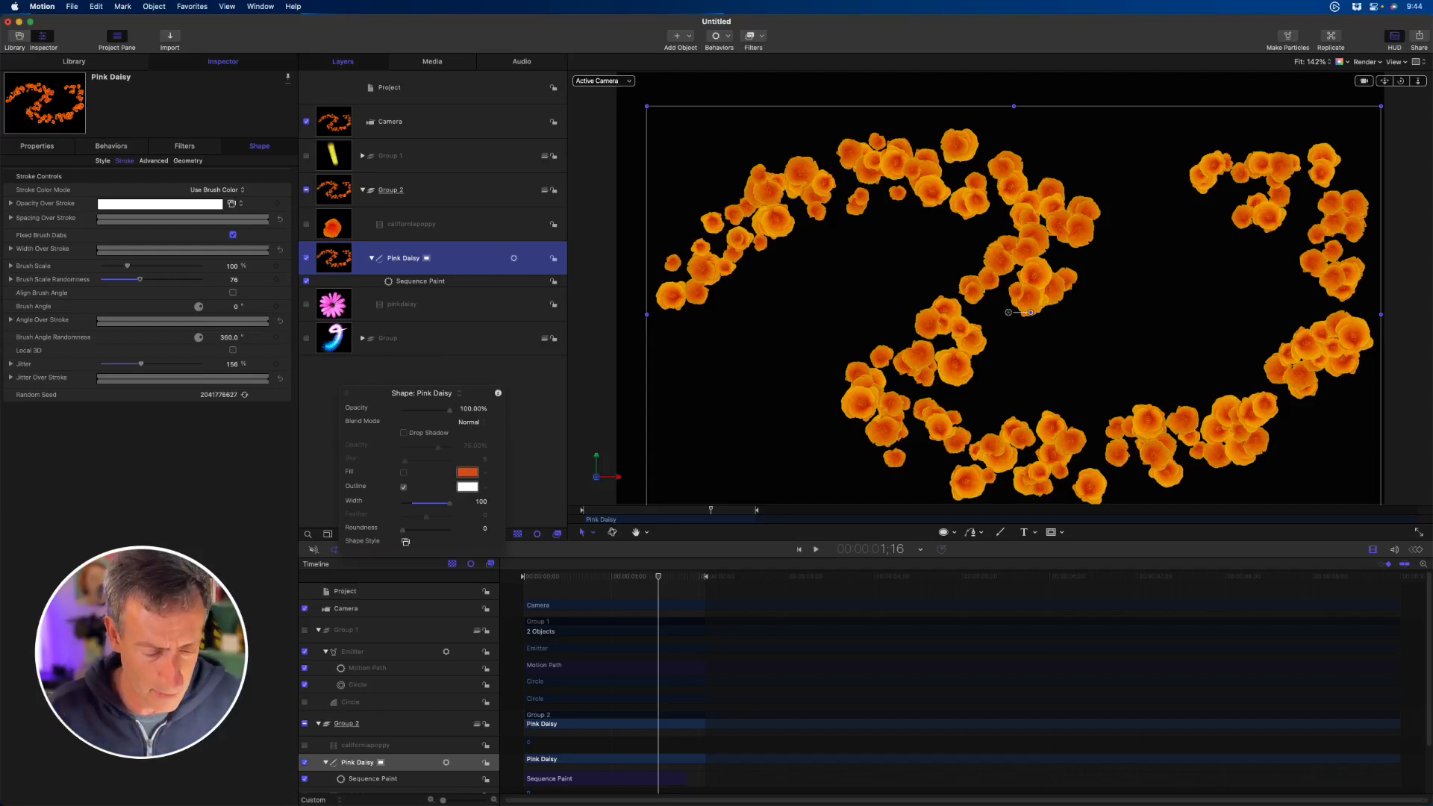